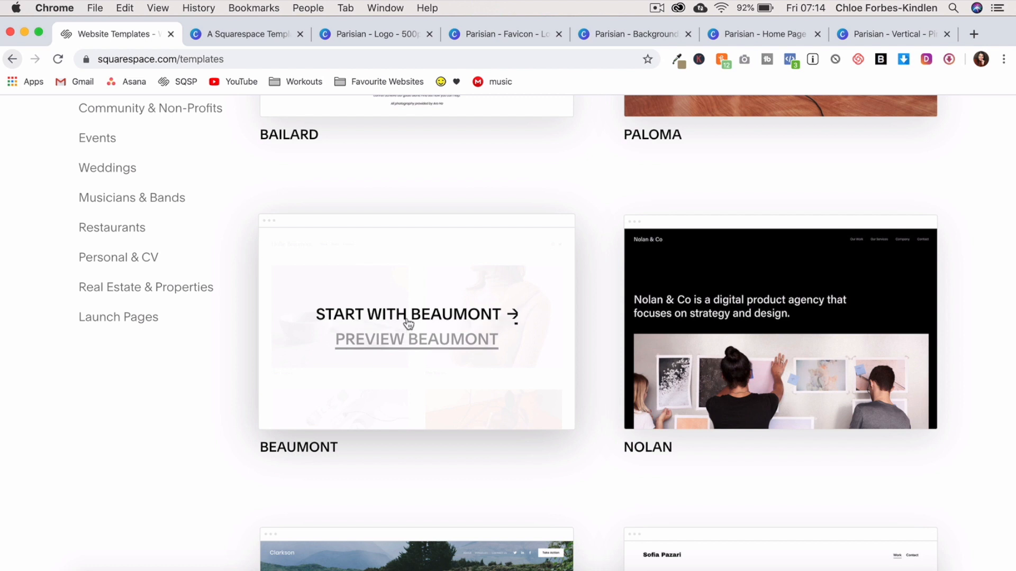
# - Start a new site from the Beaumont template, title it Parisian, and finish the welcome setup
pyautogui.click(408, 318)
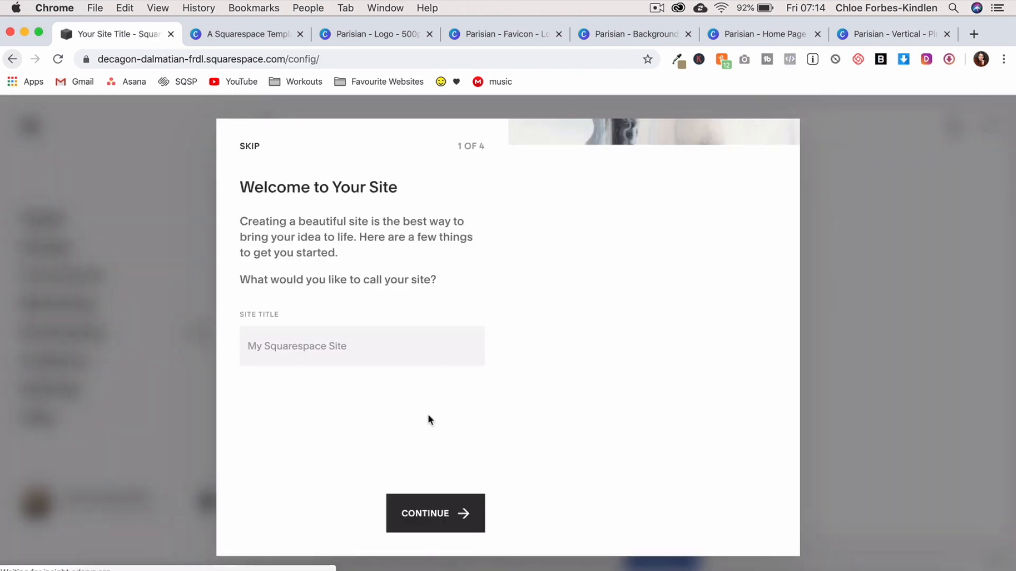
pyautogui.write('Parisian')
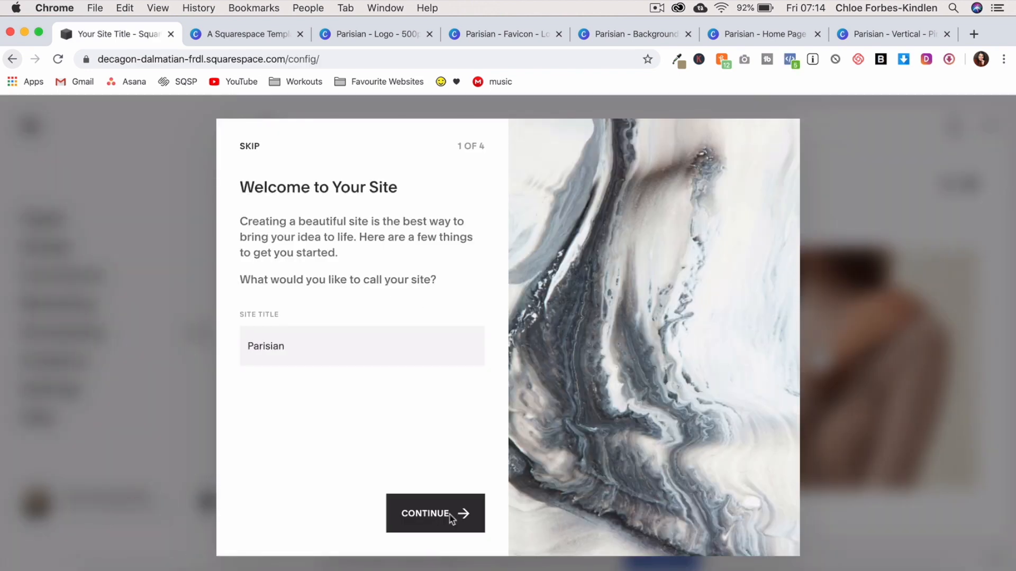
pyautogui.click(451, 516)
pyautogui.click(452, 516)
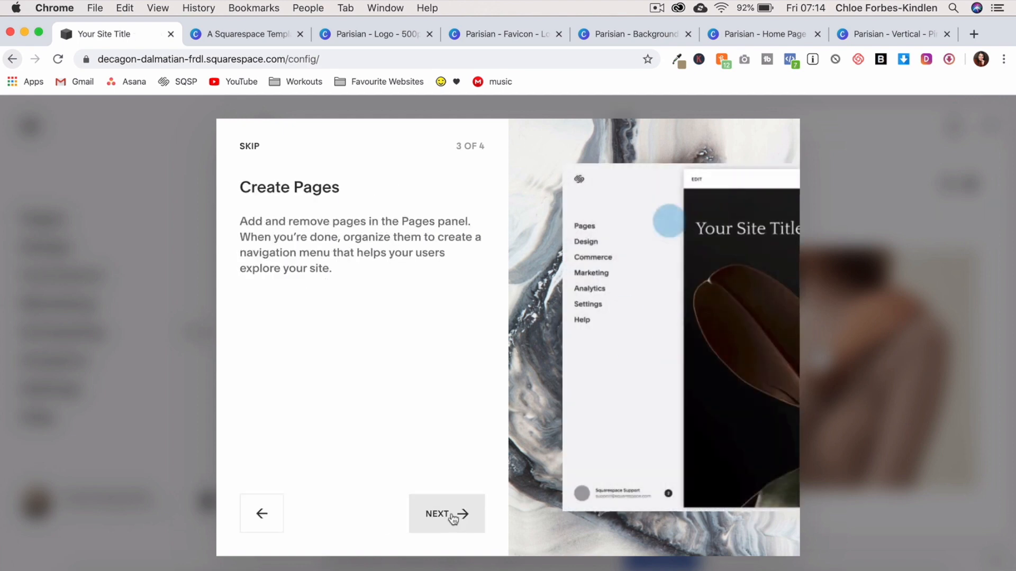
pyautogui.click(453, 516)
pyautogui.click(453, 517)
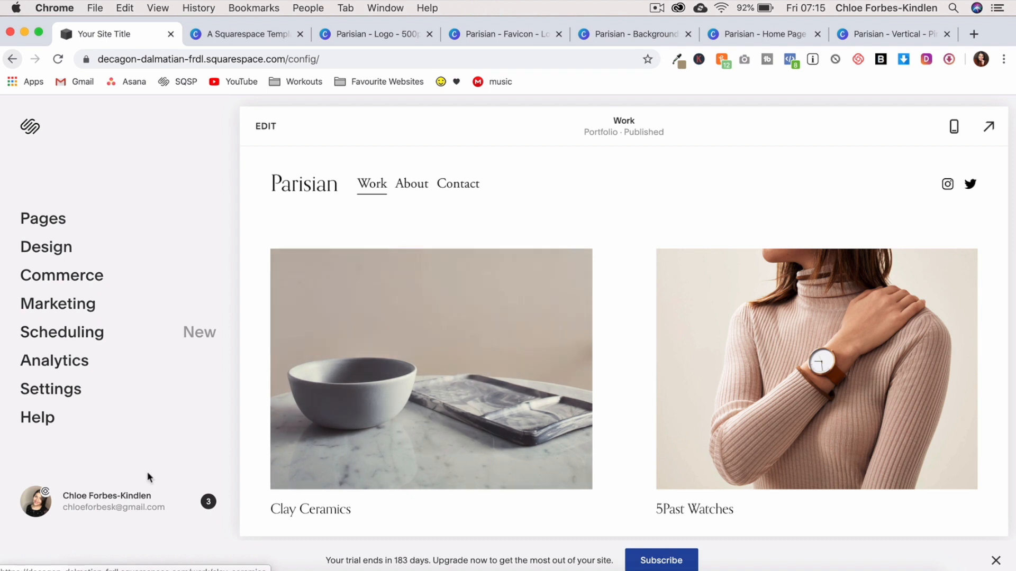
# - Examine the site's Business Information and Social Links settings
pyautogui.click(67, 400)
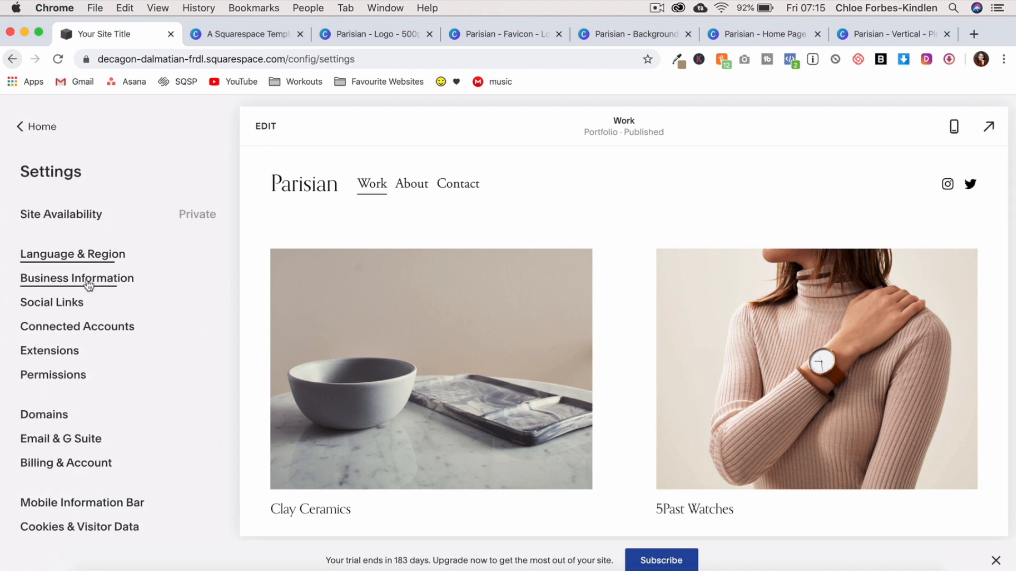
pyautogui.click(89, 278)
pyautogui.scroll(-5, 129, 359)
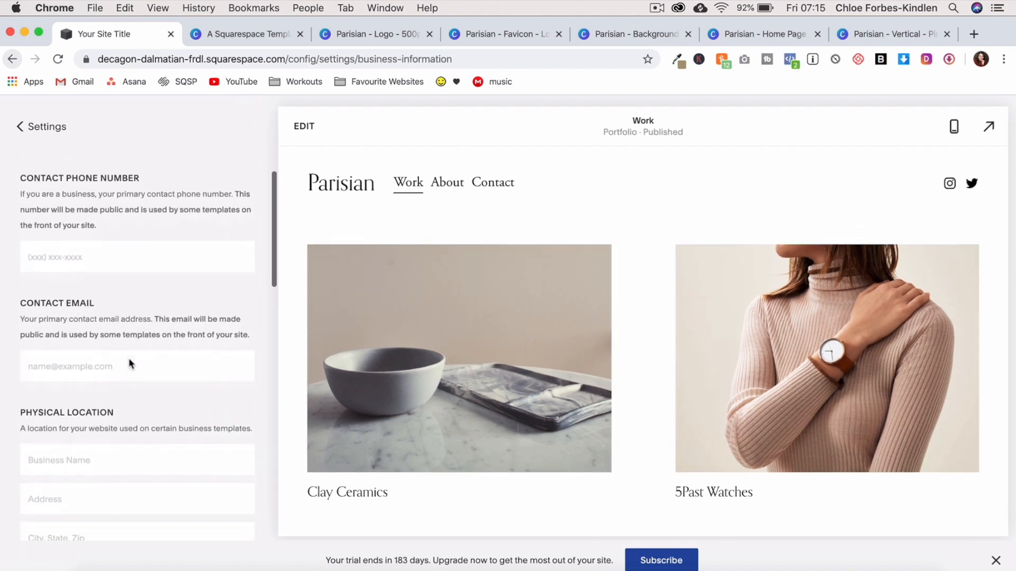
pyautogui.scroll(-8, 129, 359)
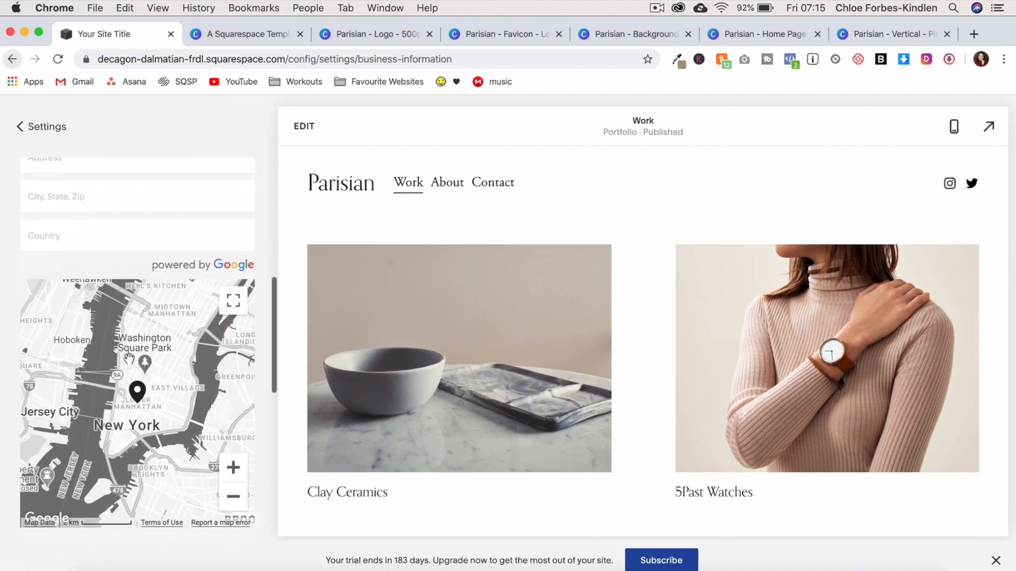
pyautogui.scroll(5, 129, 358)
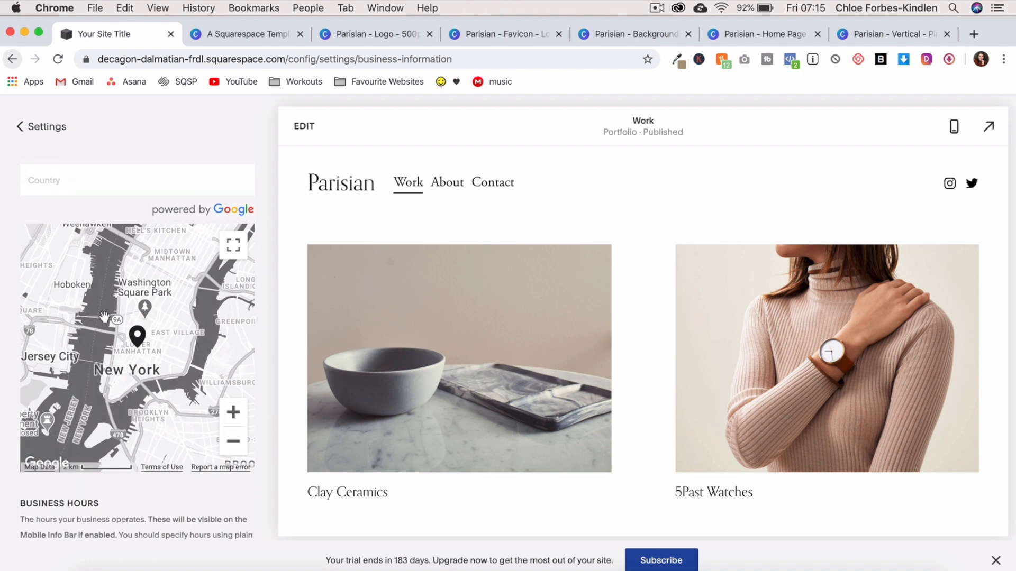
pyautogui.scroll(5, 113, 225)
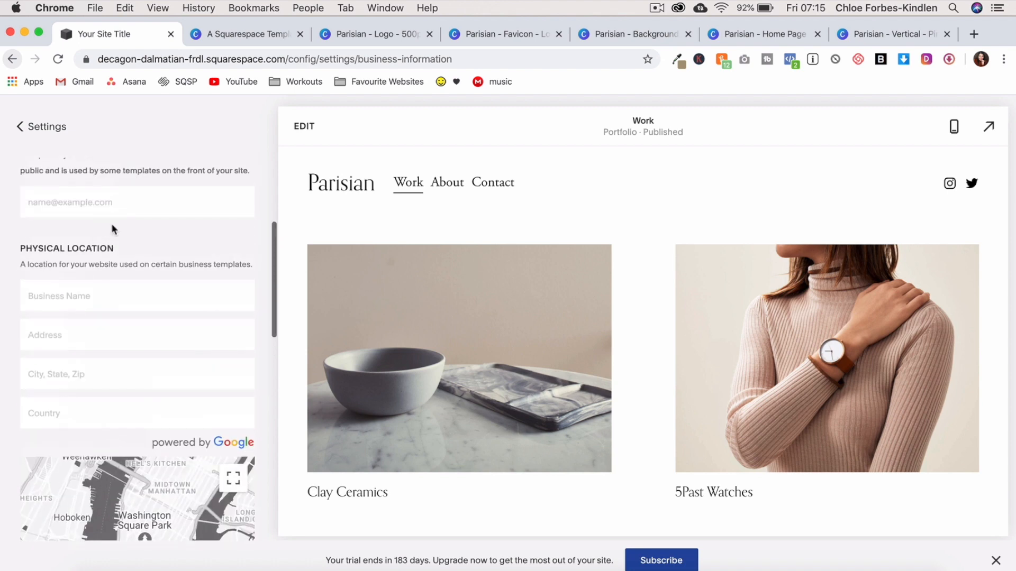
pyautogui.click(25, 132)
pyautogui.click(39, 232)
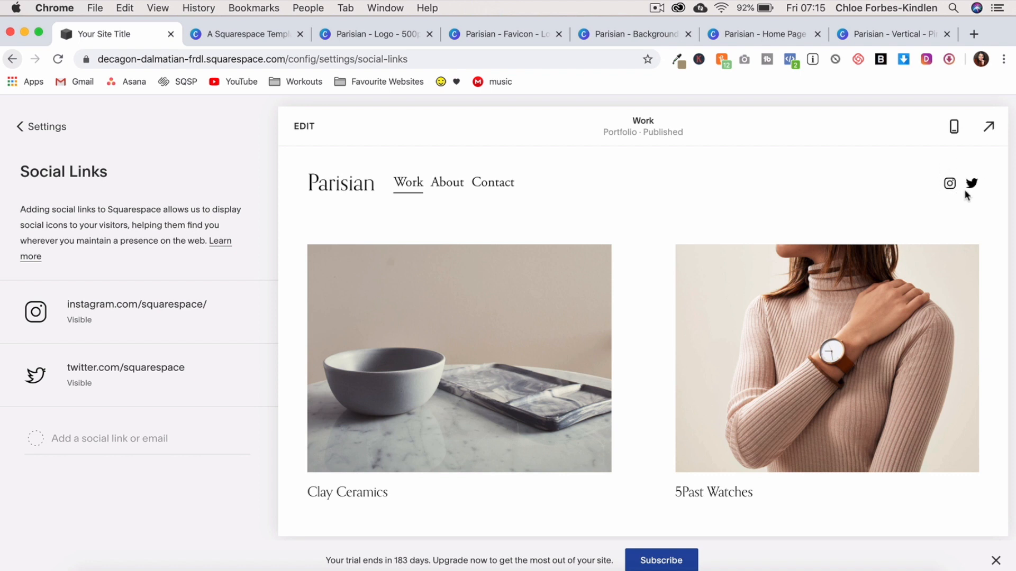
pyautogui.click(33, 130)
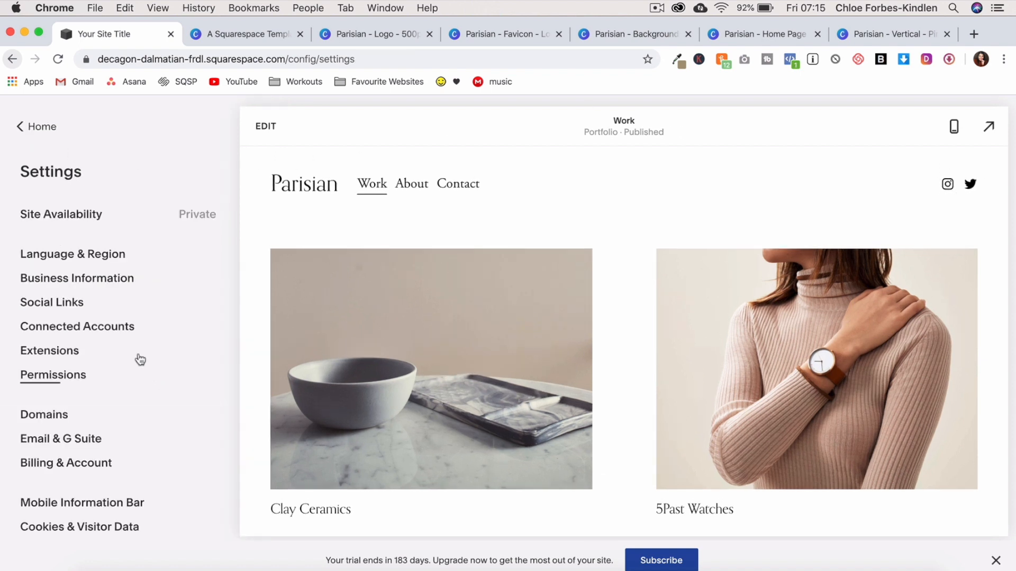
# - Connect an Instagram account to the site using the saved login and save it with Download Data enabled
pyautogui.click(114, 330)
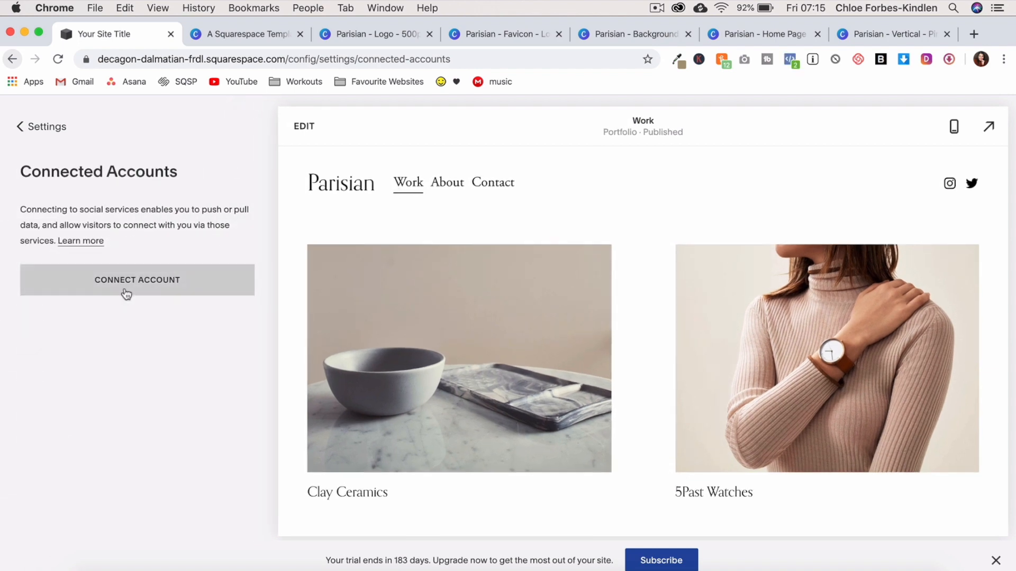
pyautogui.click(125, 292)
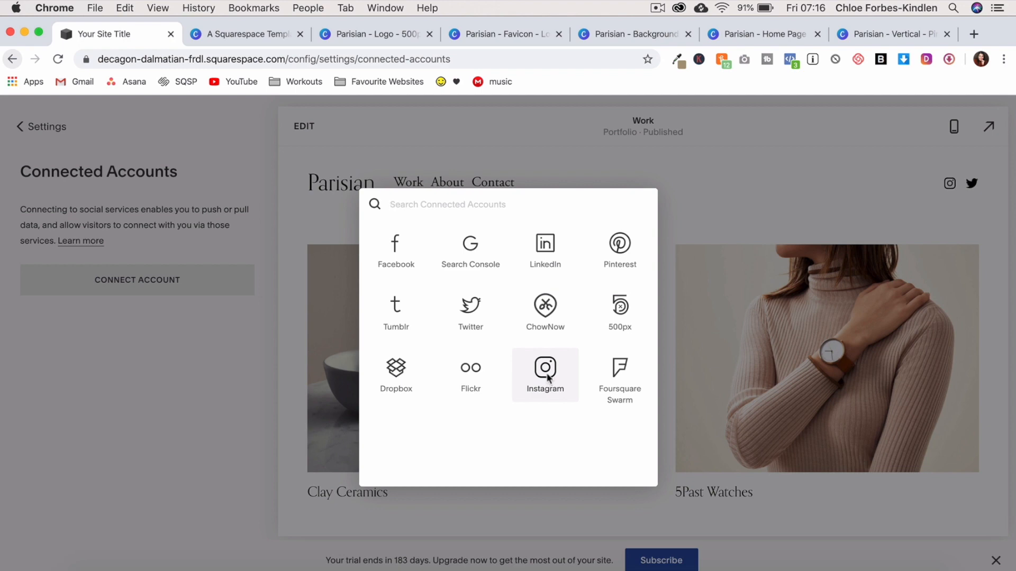
pyautogui.click(548, 378)
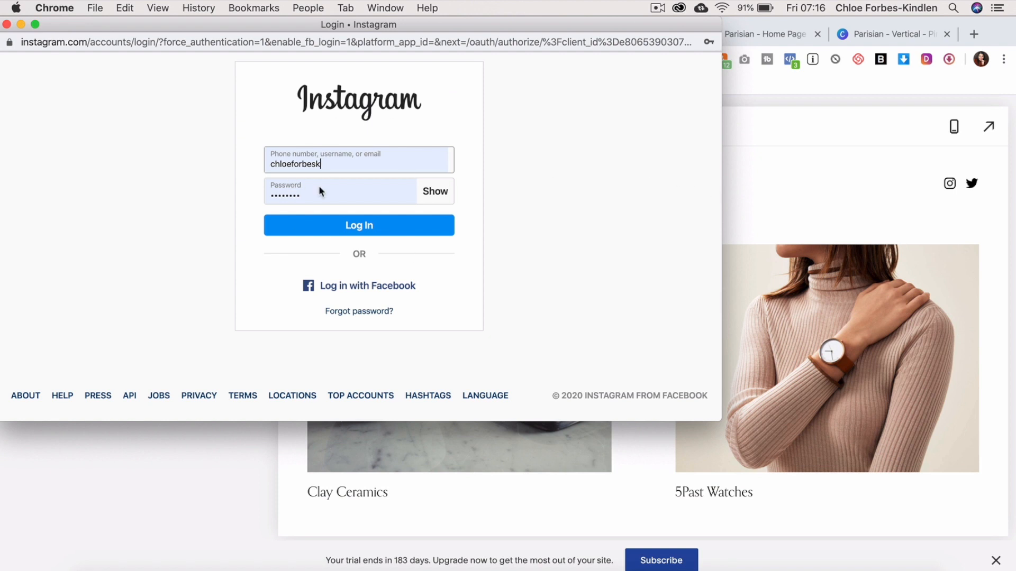
pyautogui.click(345, 229)
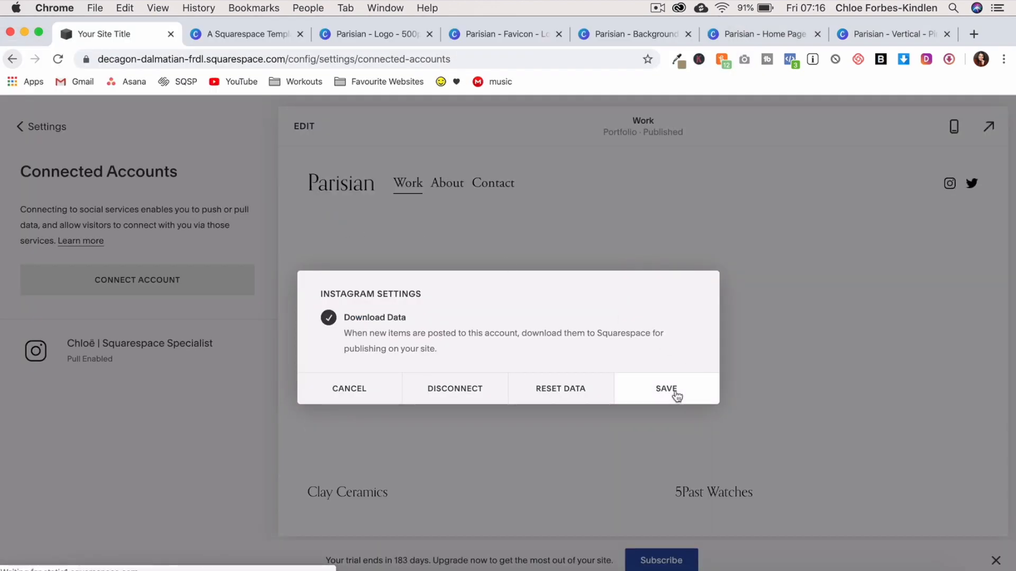
pyautogui.click(667, 388)
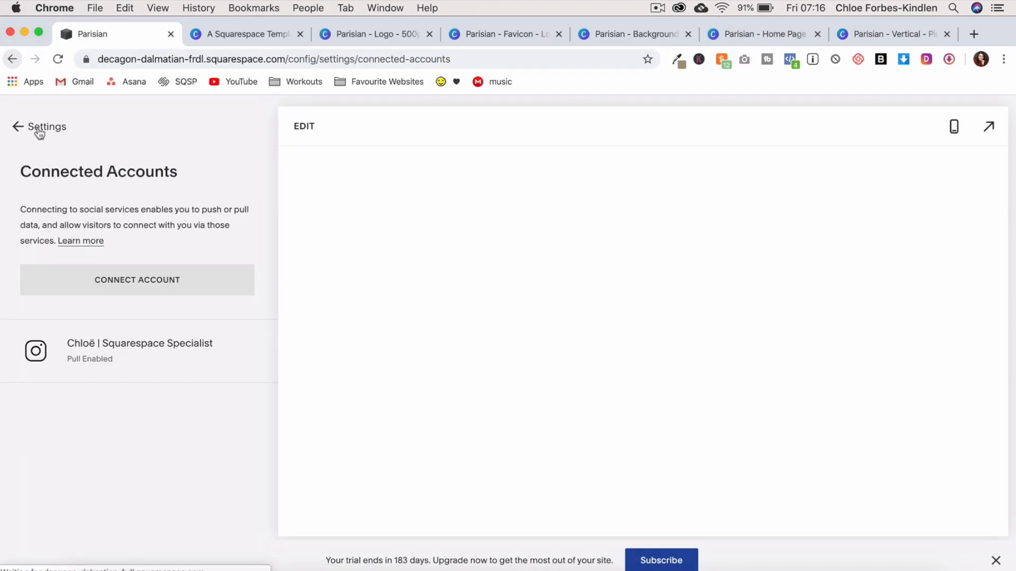
pyautogui.click(39, 129)
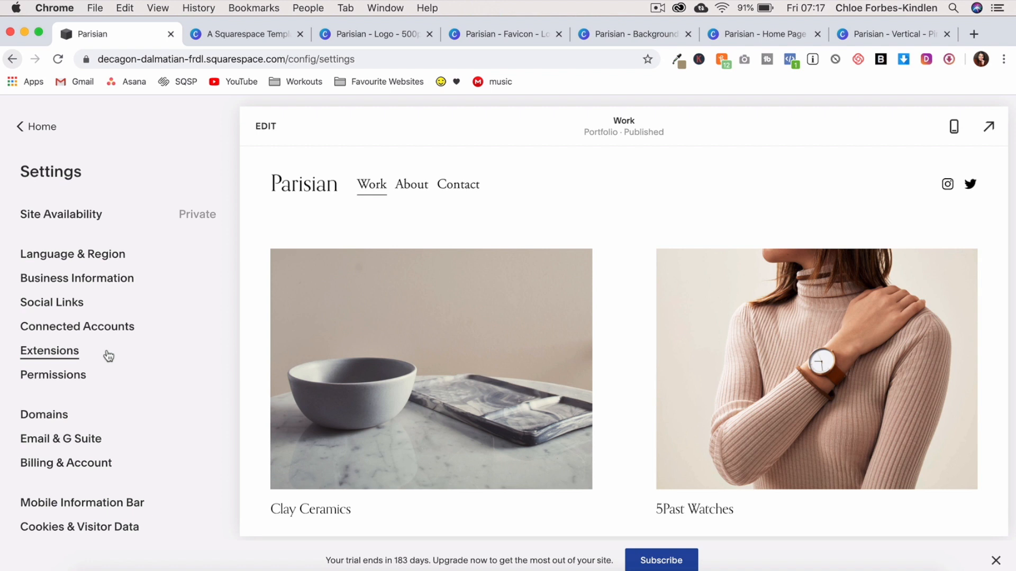
# - Rename the site ID of the built-in domain to parisian-demo
pyautogui.scroll(-3, 109, 356)
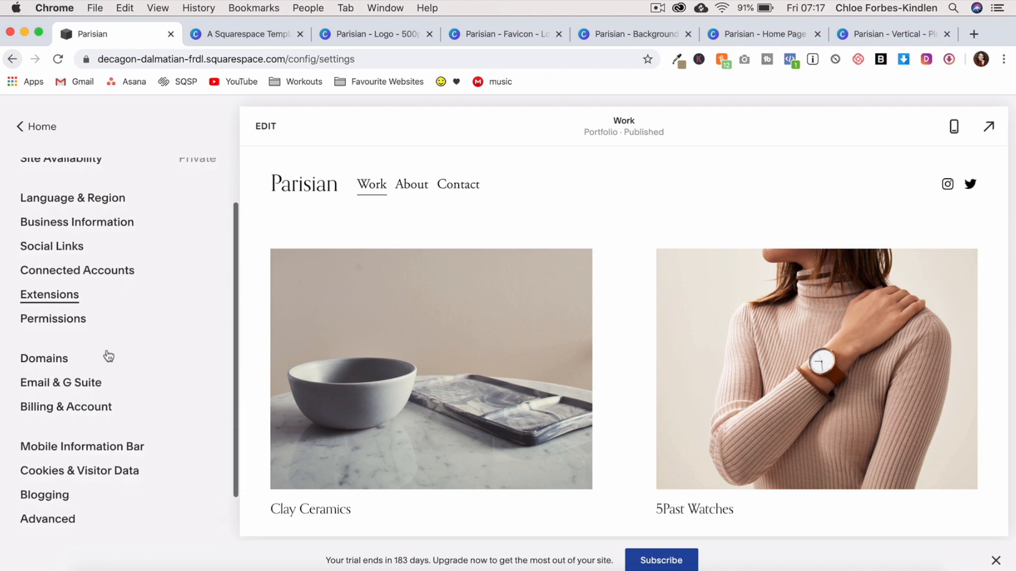
pyautogui.scroll(-3, 108, 355)
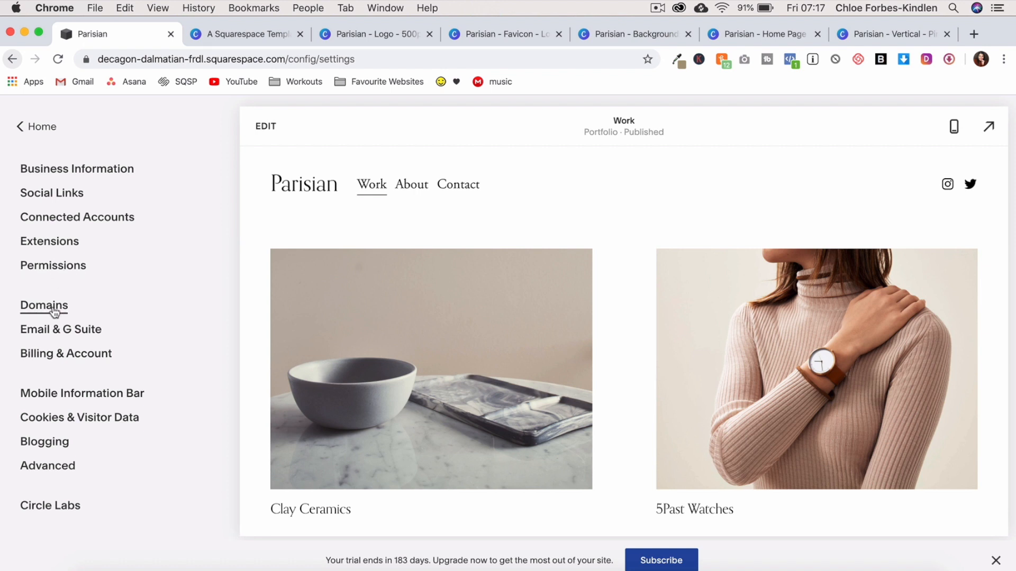
pyautogui.click(53, 305)
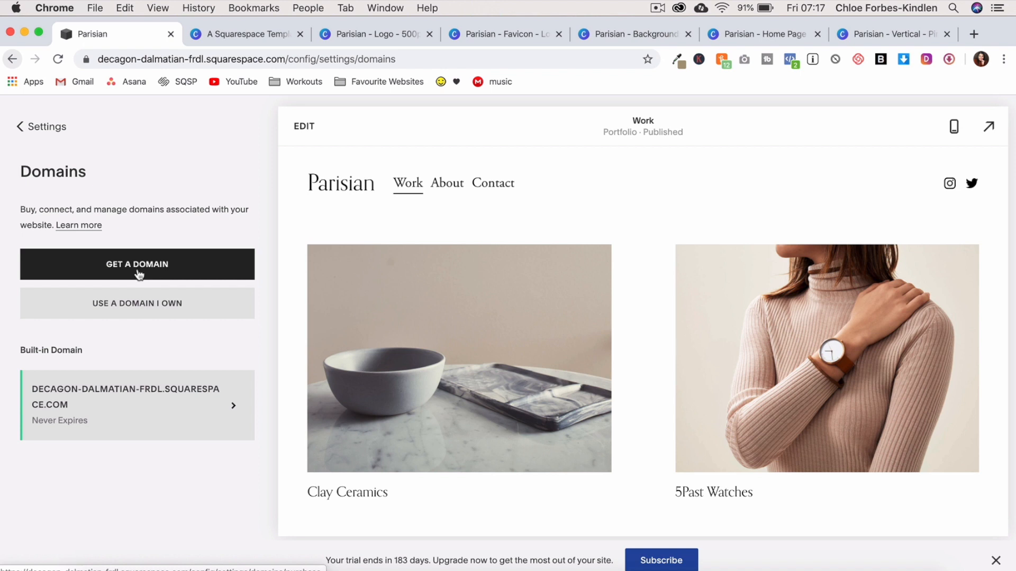
pyautogui.click(103, 389)
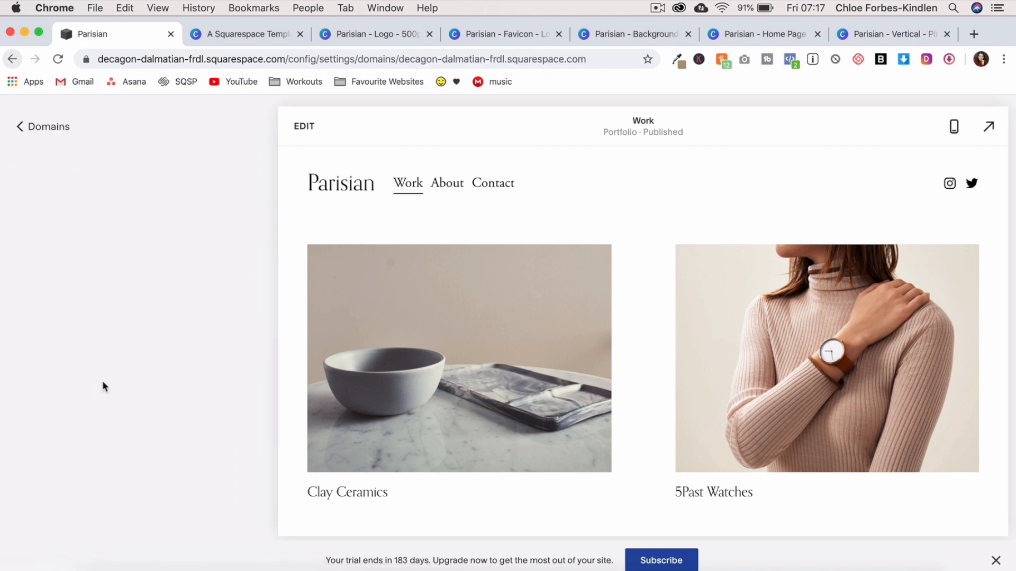
pyautogui.tripleClick(117, 387)
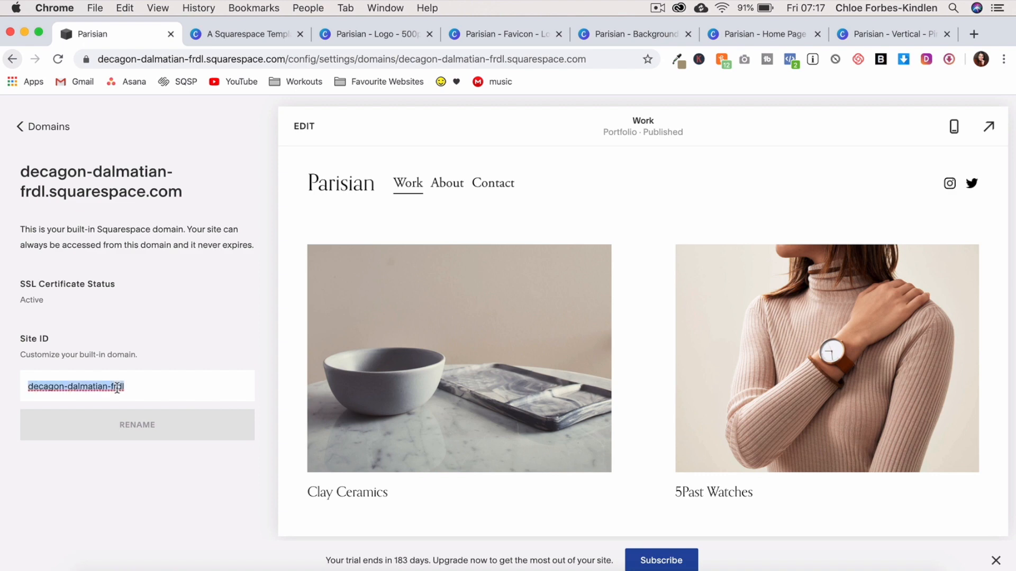
pyautogui.write('parisian-demo')
pyautogui.click(138, 430)
pyautogui.click(186, 483)
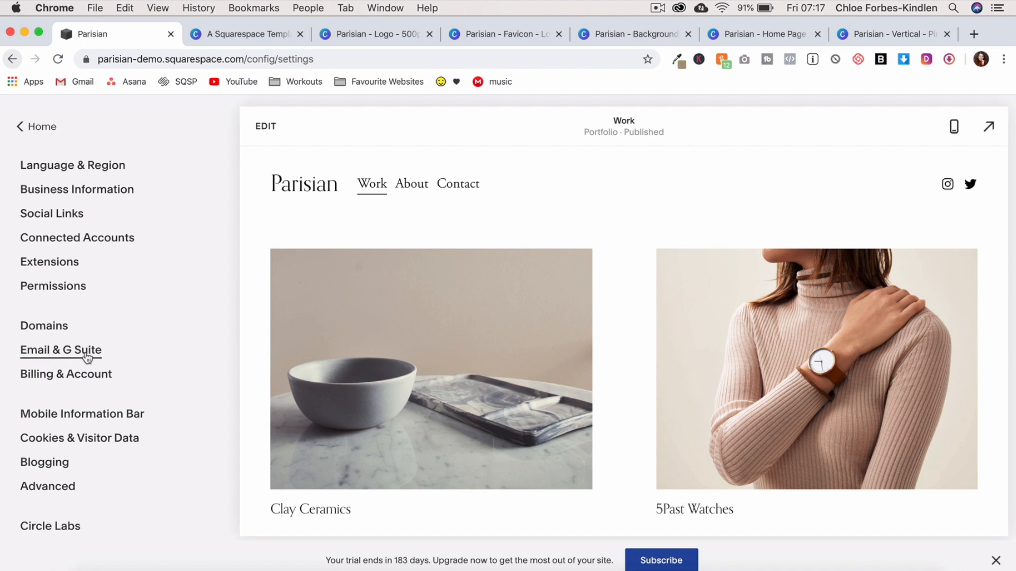
# - Enable the cookie banner with the Pop-Up type, keep its Bottom Left position, and save the settings
pyautogui.scroll(-1, 87, 358)
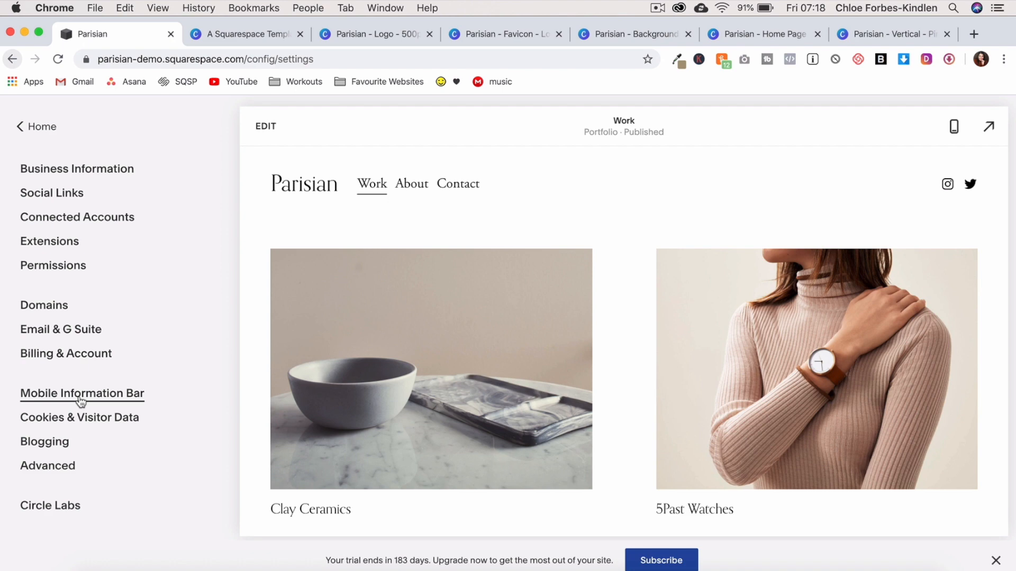
pyautogui.click(75, 419)
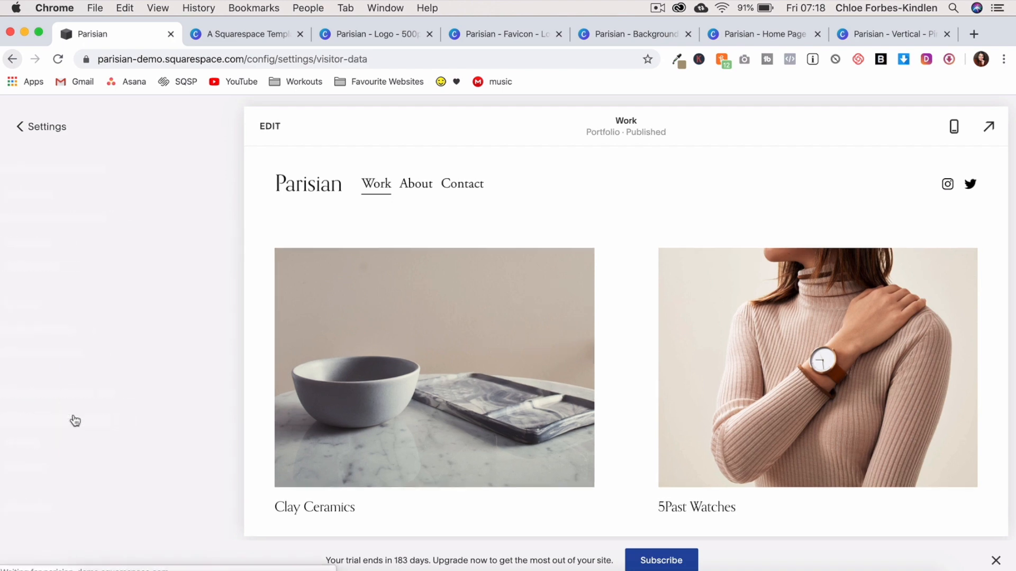
pyautogui.click(31, 247)
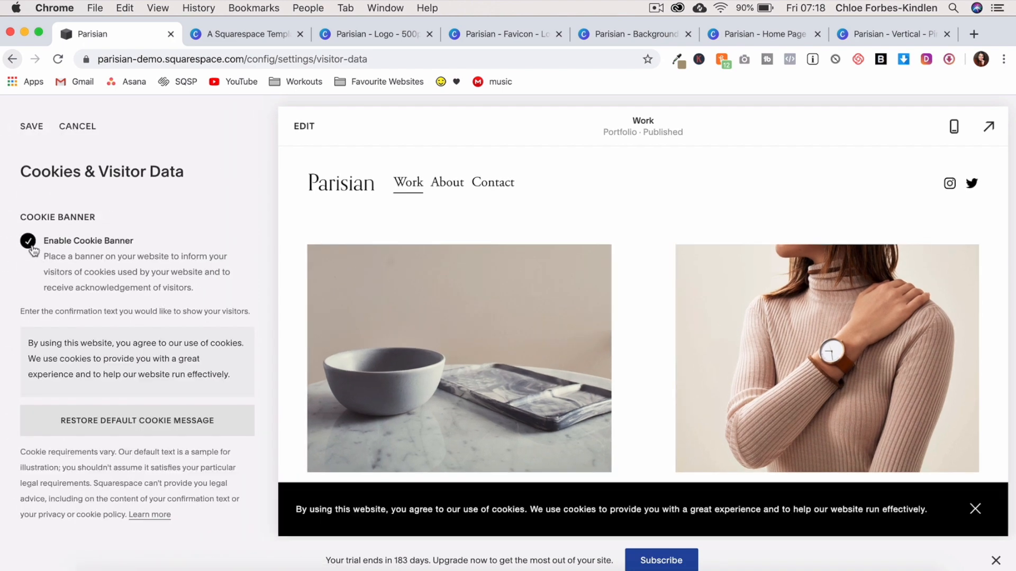
pyautogui.scroll(-5, 106, 359)
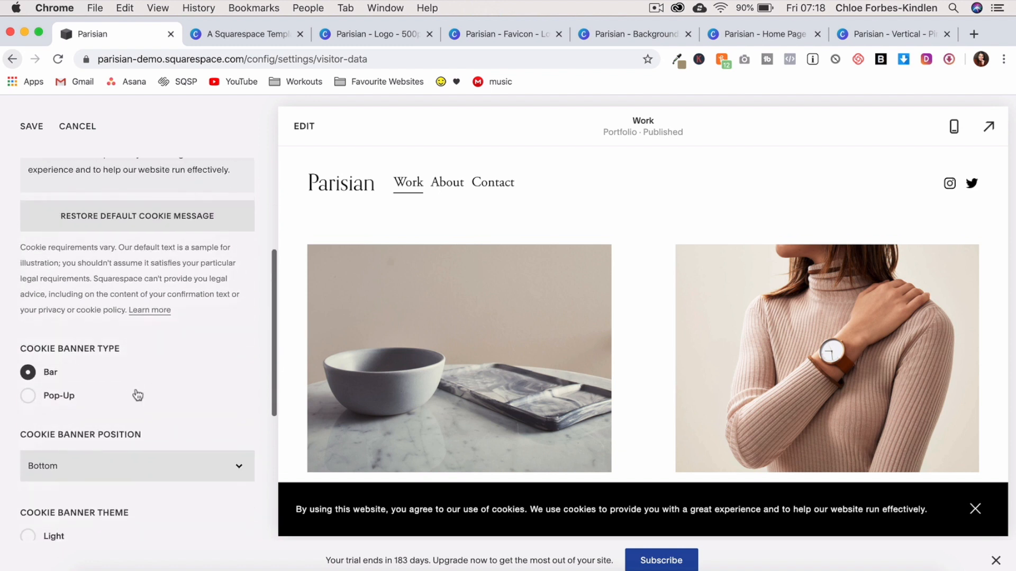
pyautogui.click(31, 397)
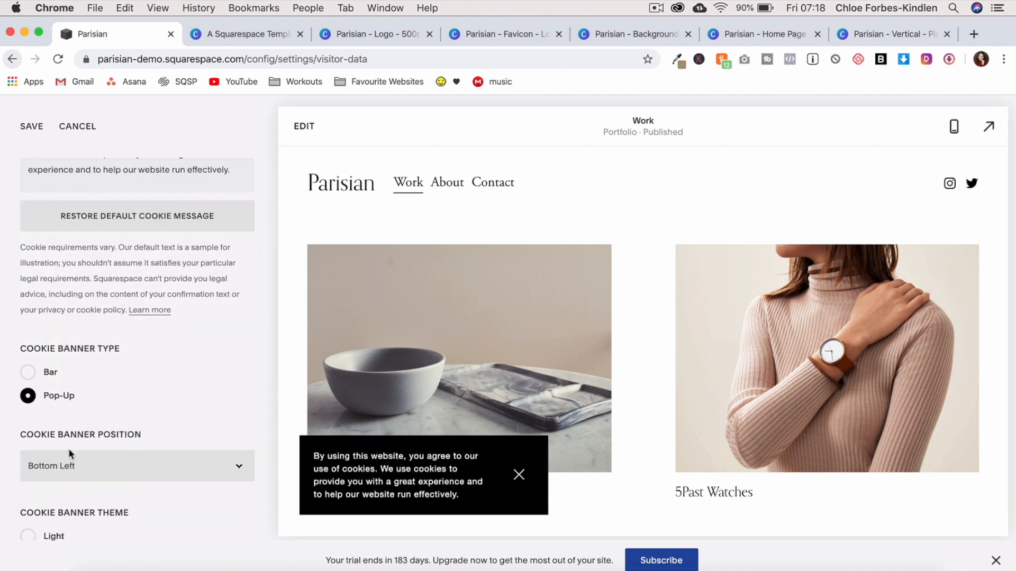
pyautogui.click(77, 471)
pyautogui.click(76, 471)
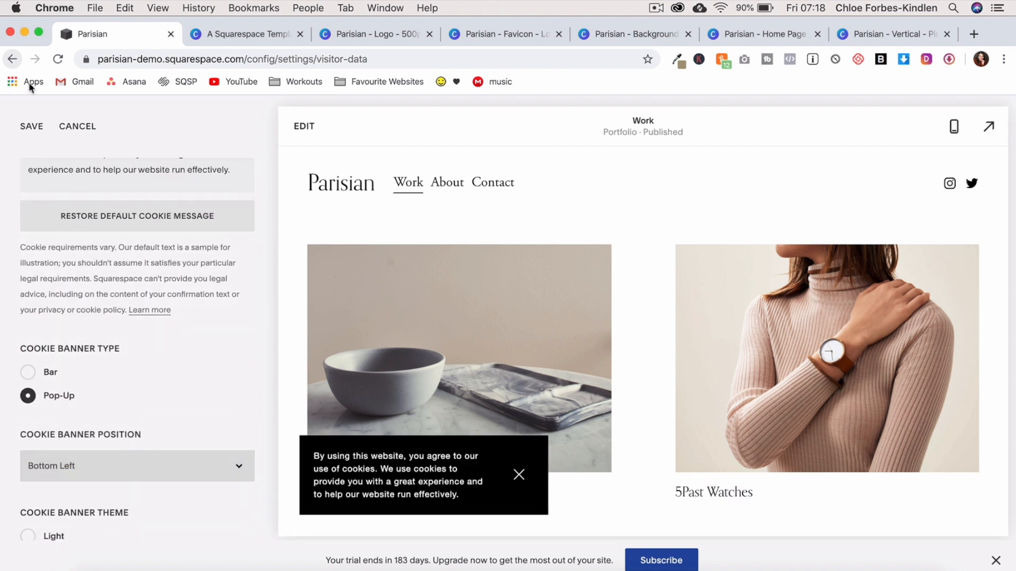
pyautogui.click(29, 132)
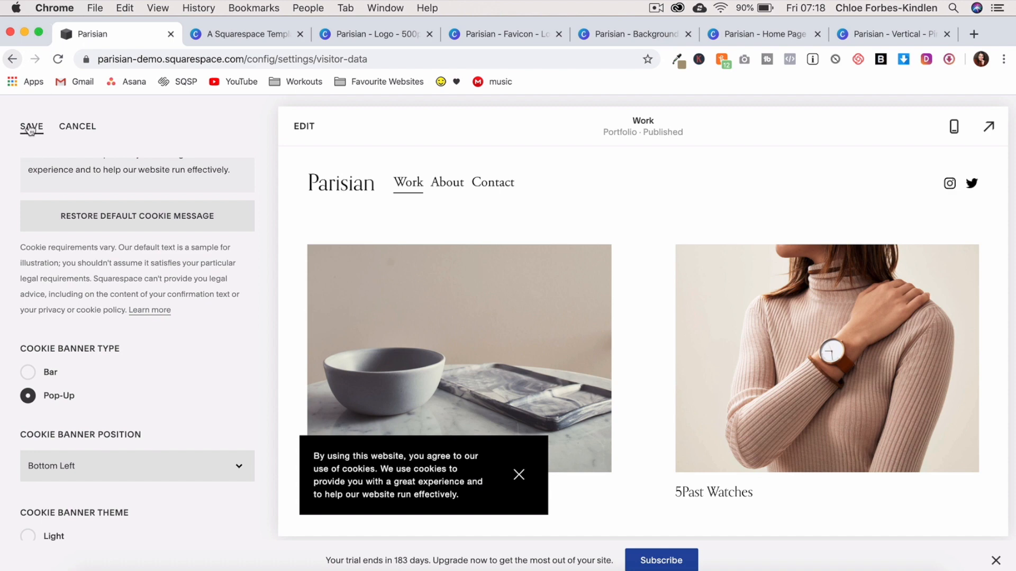
# - Enable blog comments globally, require moderator approval for them, and save the comments settings
pyautogui.click(58, 441)
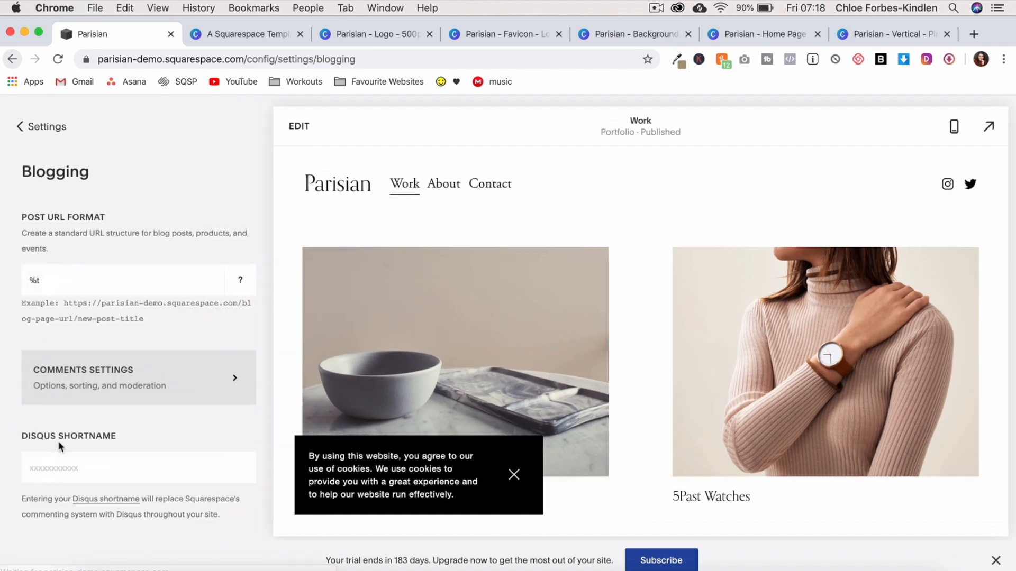
pyautogui.click(113, 390)
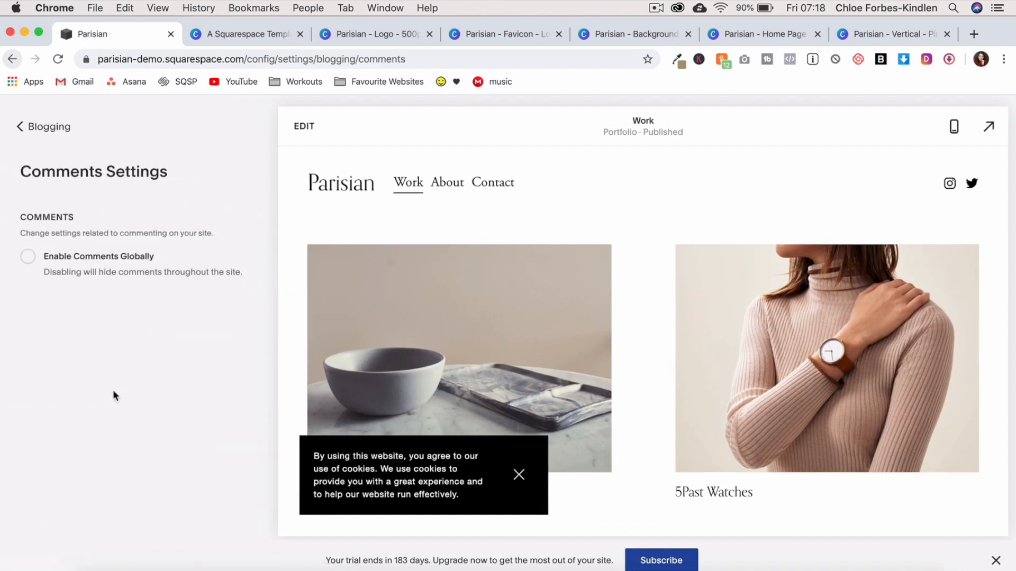
pyautogui.click(29, 260)
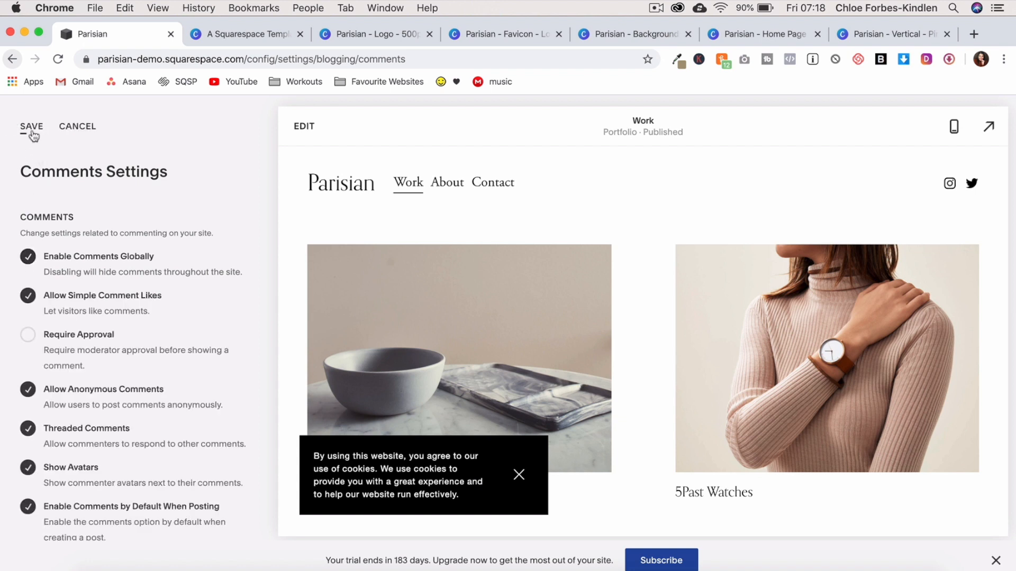
pyautogui.click(29, 336)
pyautogui.click(30, 129)
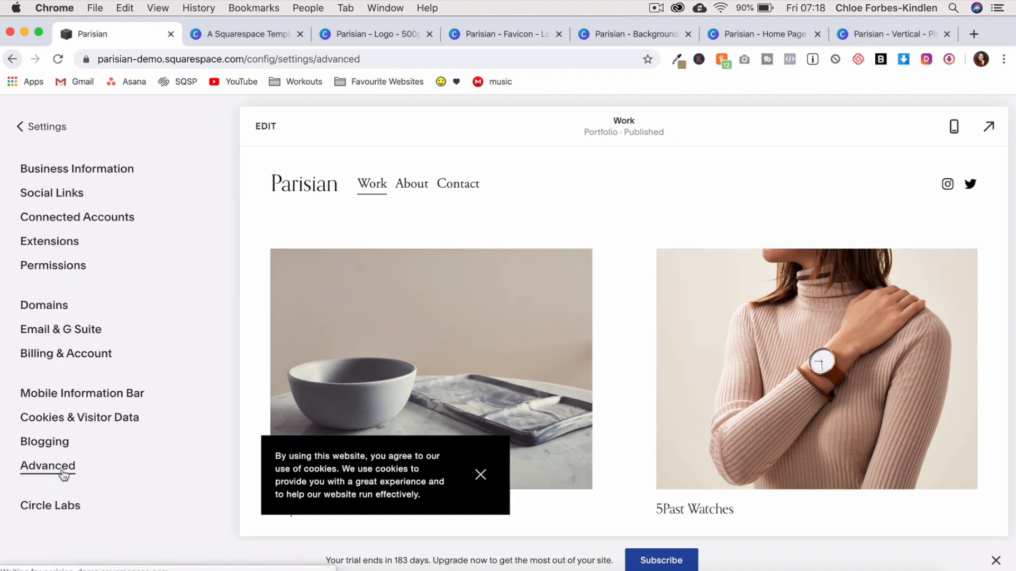
# - Review the options in the site's advanced settings and return to the main site menu
pyautogui.click(44, 466)
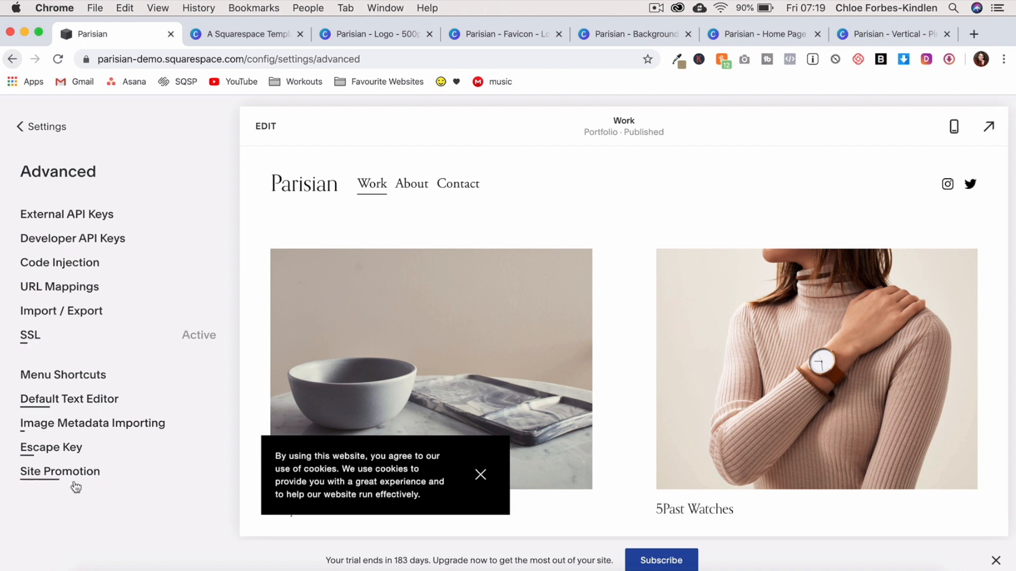
pyautogui.click(33, 128)
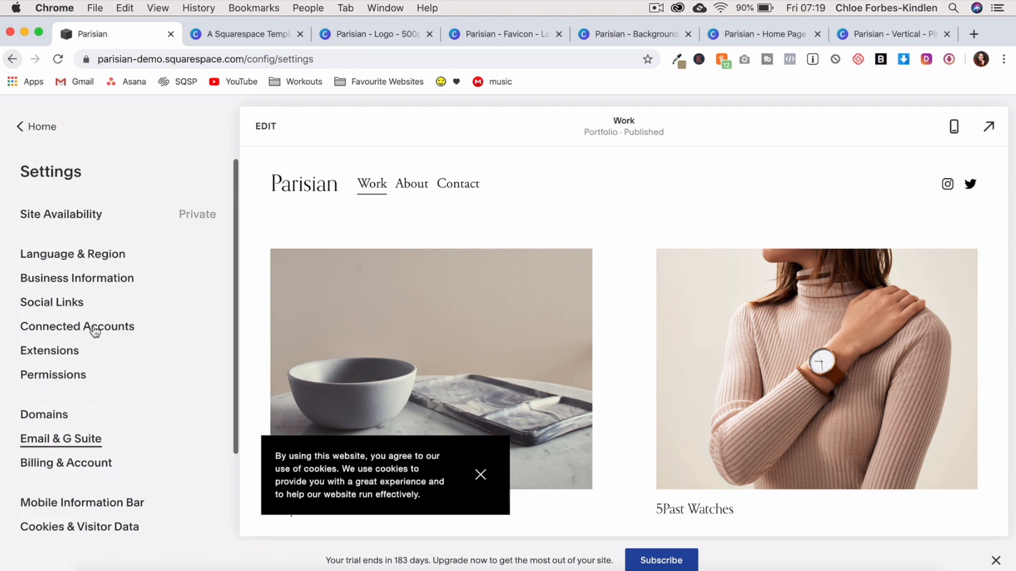
pyautogui.click(50, 135)
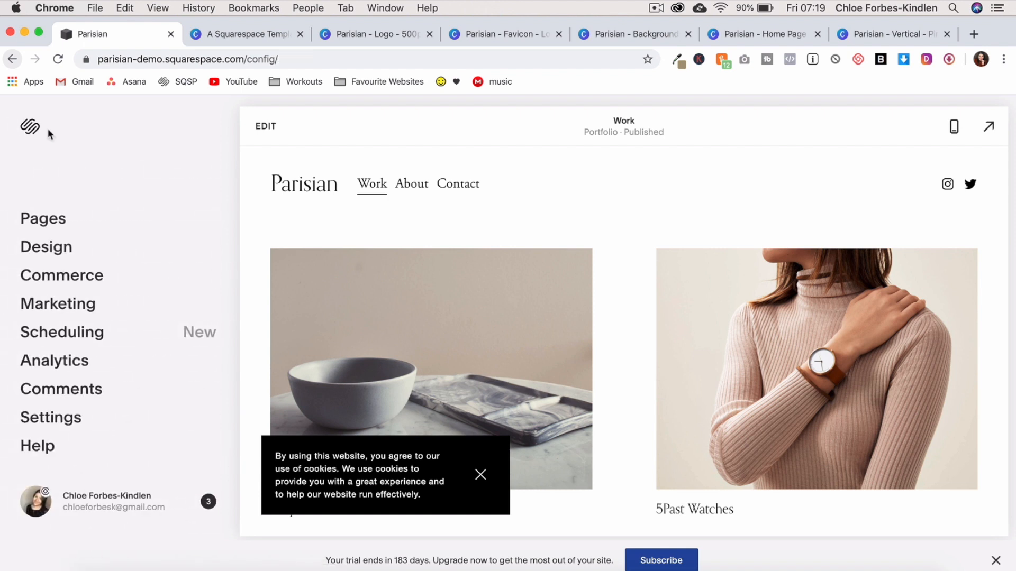
# - Compare the site's font packs in the design settings and apply the serif pack Kepler
pyautogui.click(55, 256)
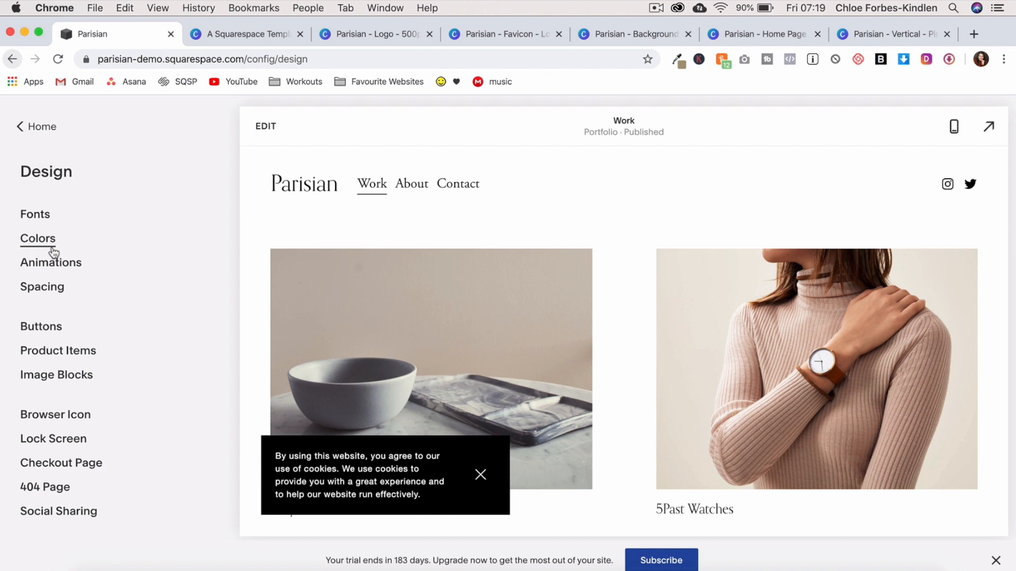
pyautogui.click(42, 215)
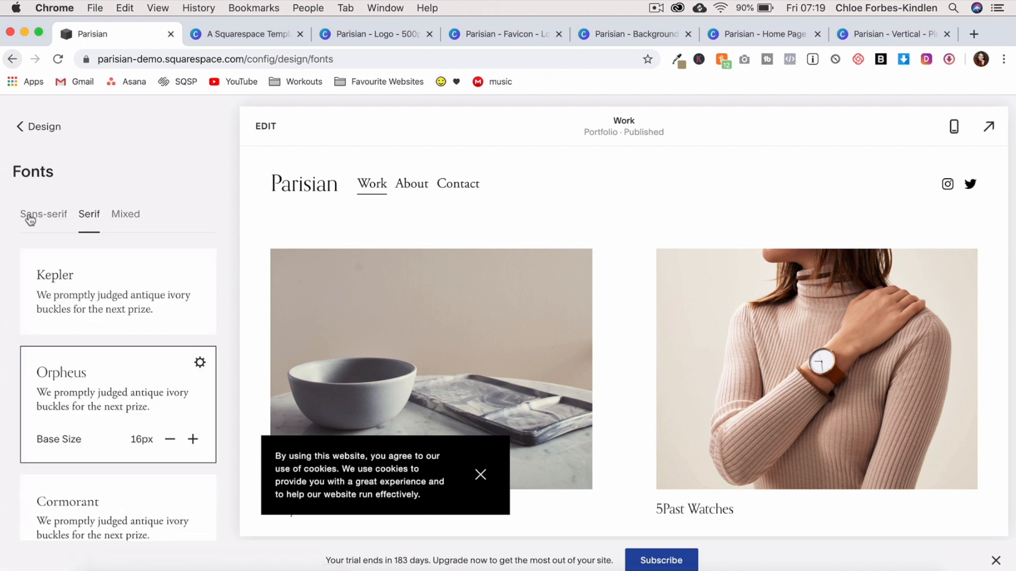
pyautogui.scroll(-3, 58, 297)
pyautogui.scroll(3, 59, 297)
pyautogui.click(57, 218)
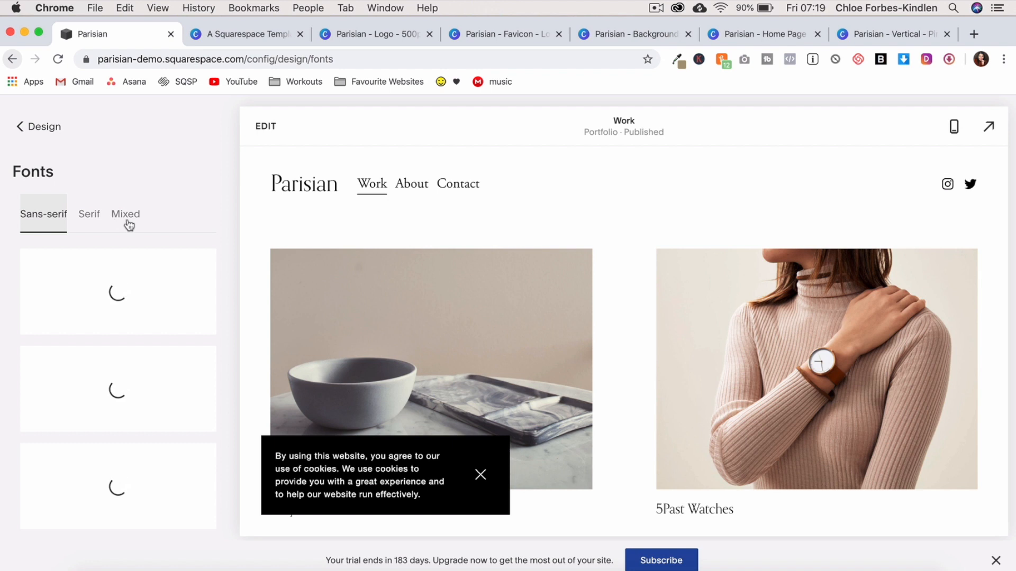
pyautogui.click(89, 220)
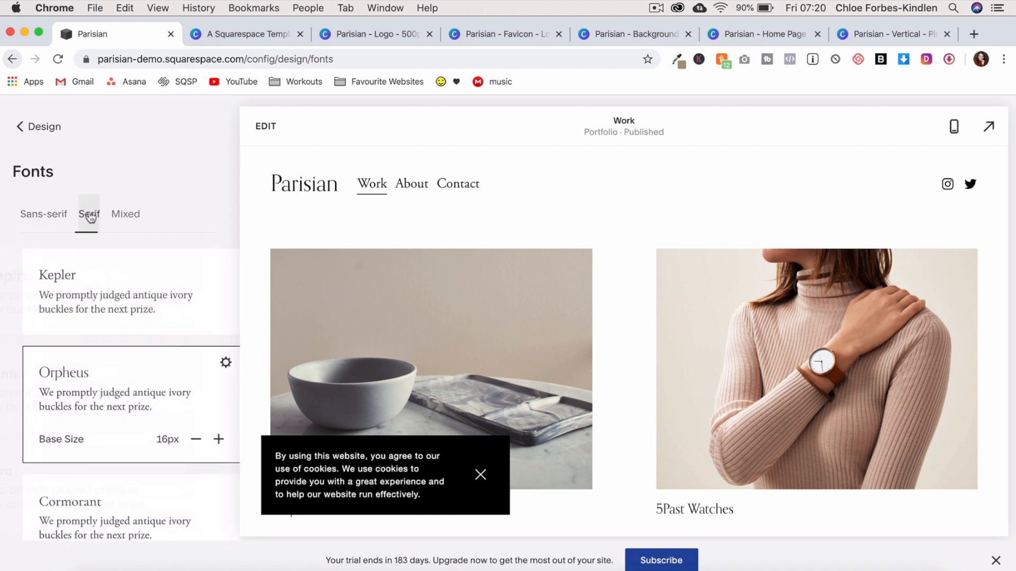
pyautogui.click(88, 288)
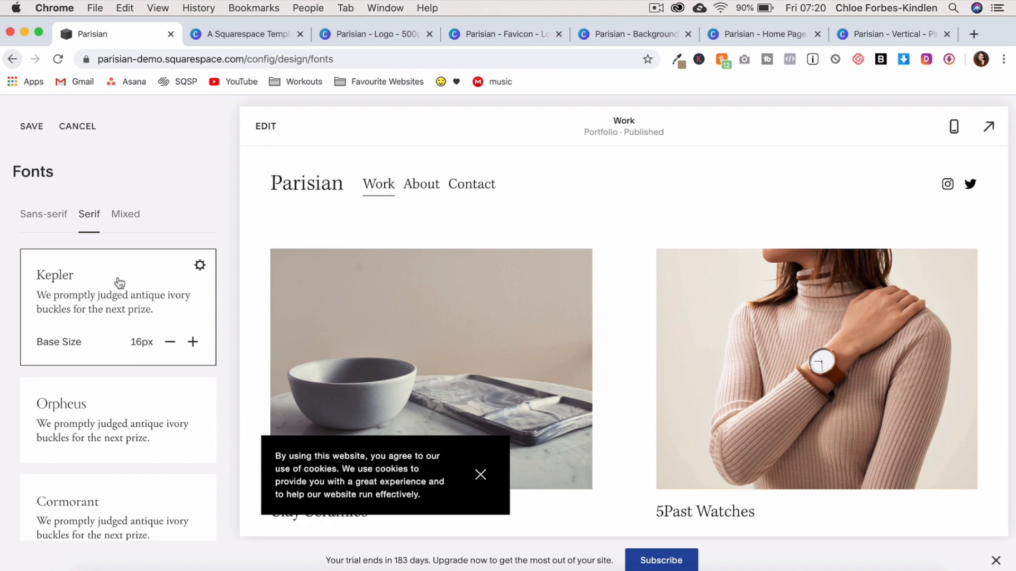
# - Look through the Kepler pack's advanced per-element font options and save the font change
pyautogui.click(199, 266)
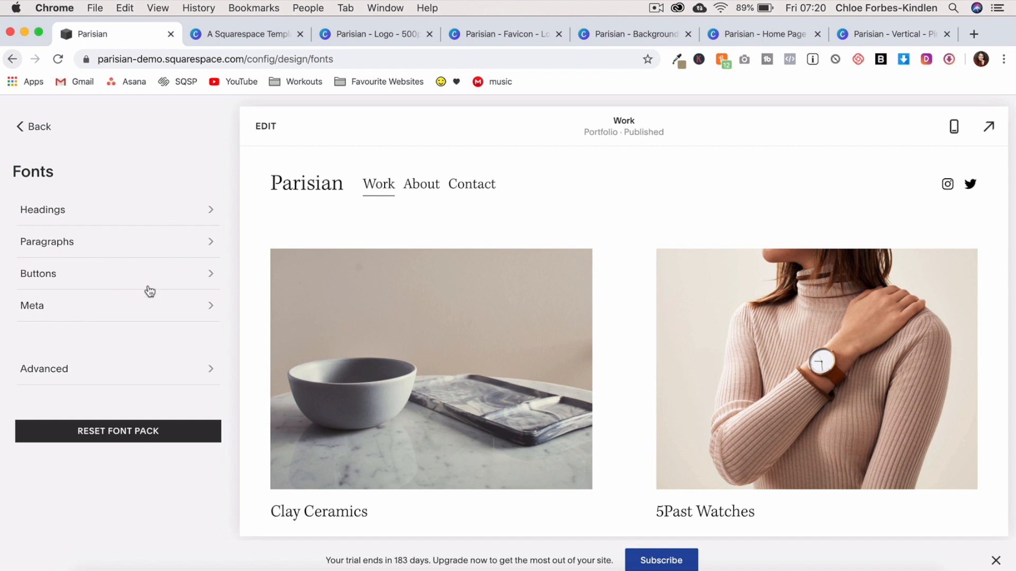
pyautogui.click(208, 379)
pyautogui.scroll(-5, 161, 451)
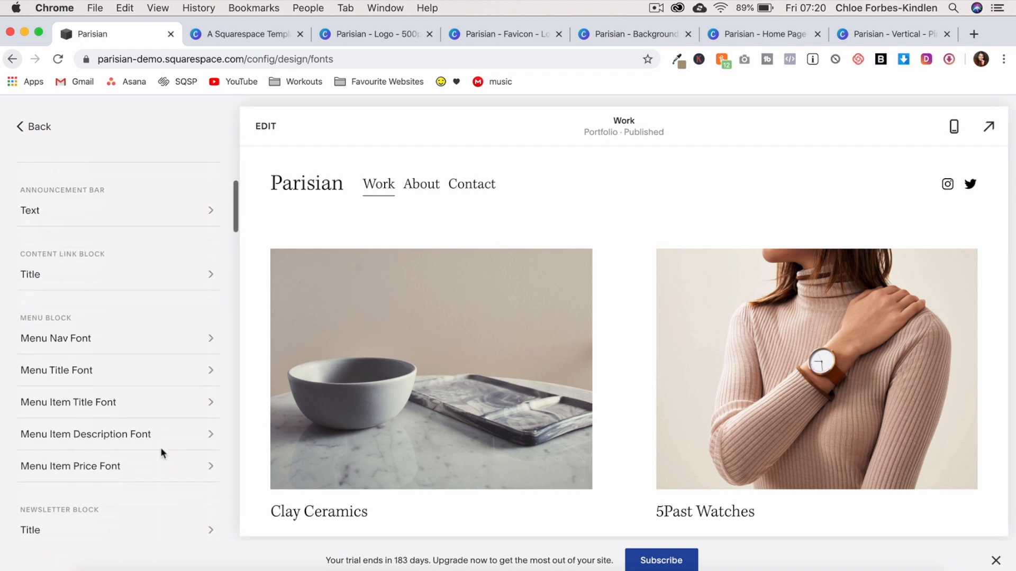
pyautogui.scroll(-12, 163, 453)
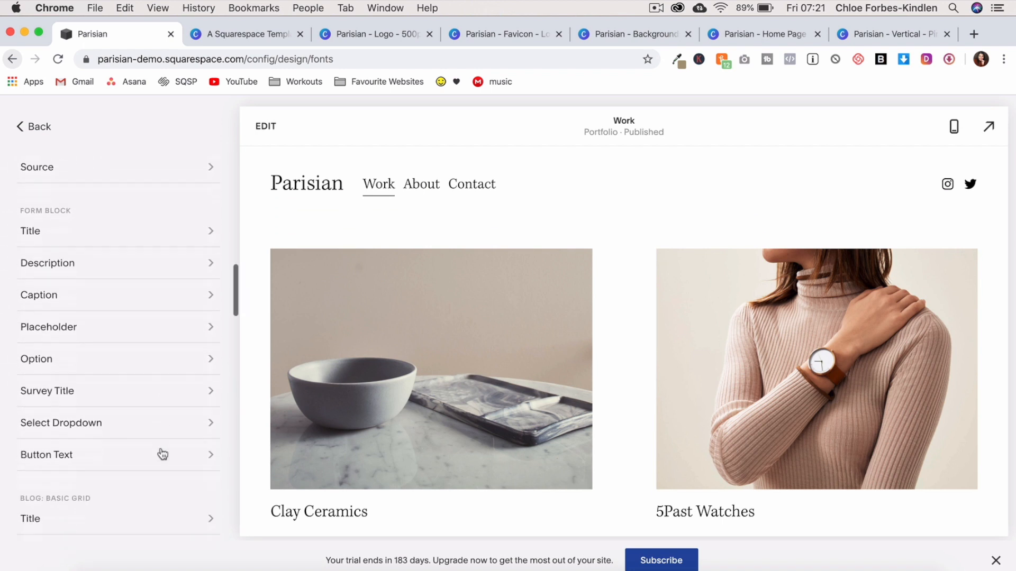
pyautogui.scroll(-10, 163, 453)
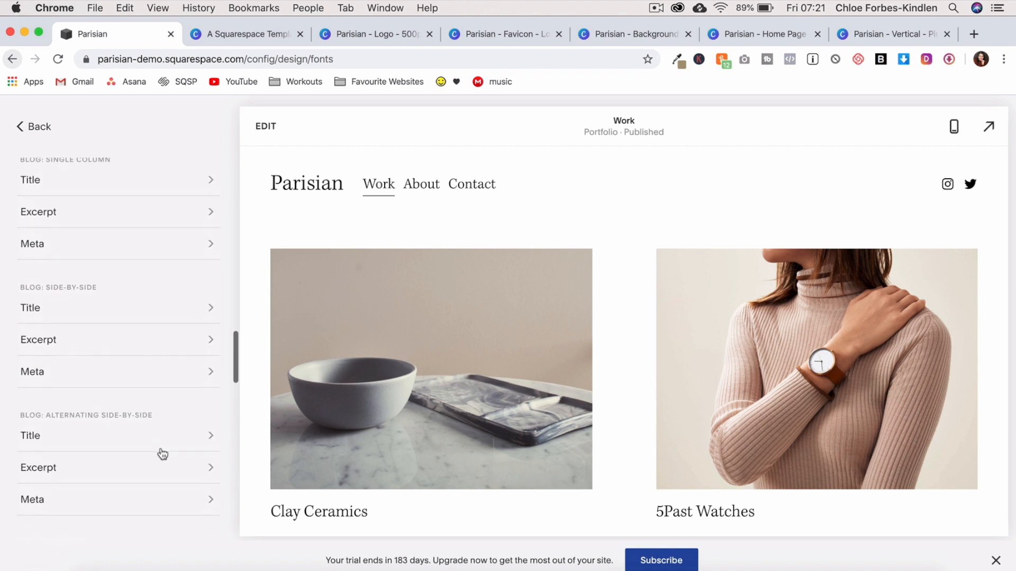
pyautogui.scroll(20, 163, 453)
pyautogui.click(37, 129)
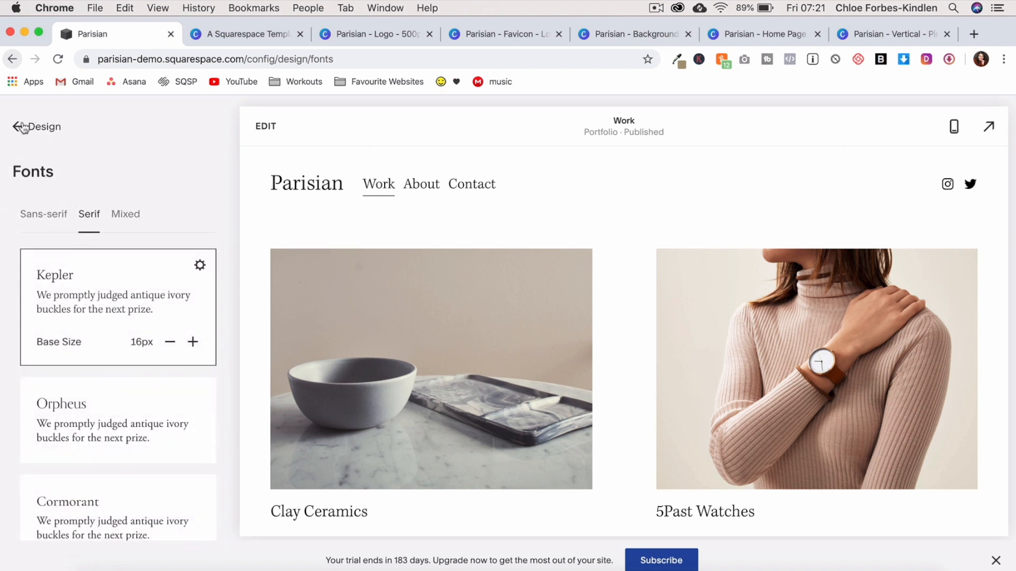
pyautogui.click(20, 127)
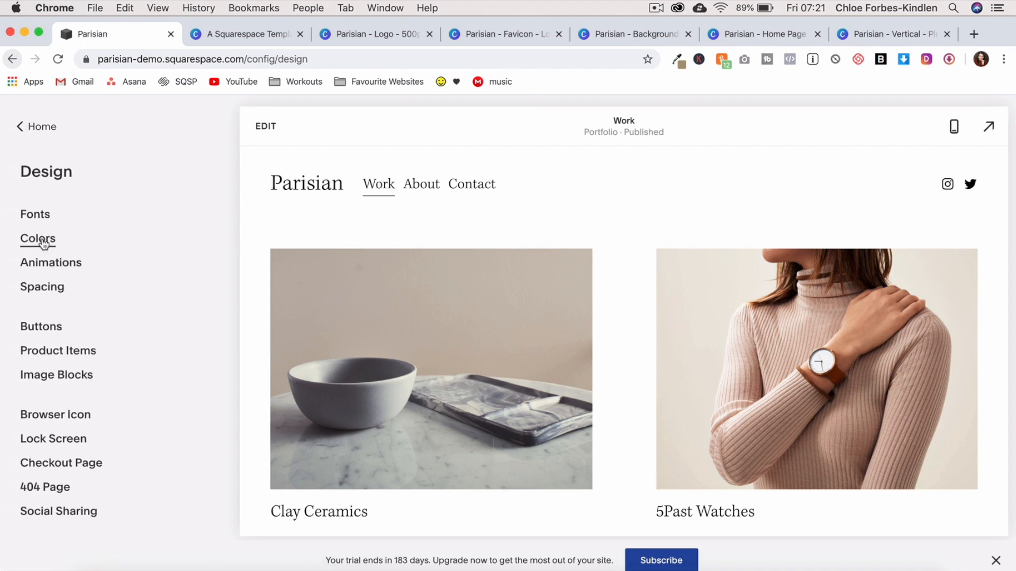
# - Examine the site's colour palette and the list of colour themes, from White Minimal to Accent Light, alongside the page preview
pyautogui.click(43, 243)
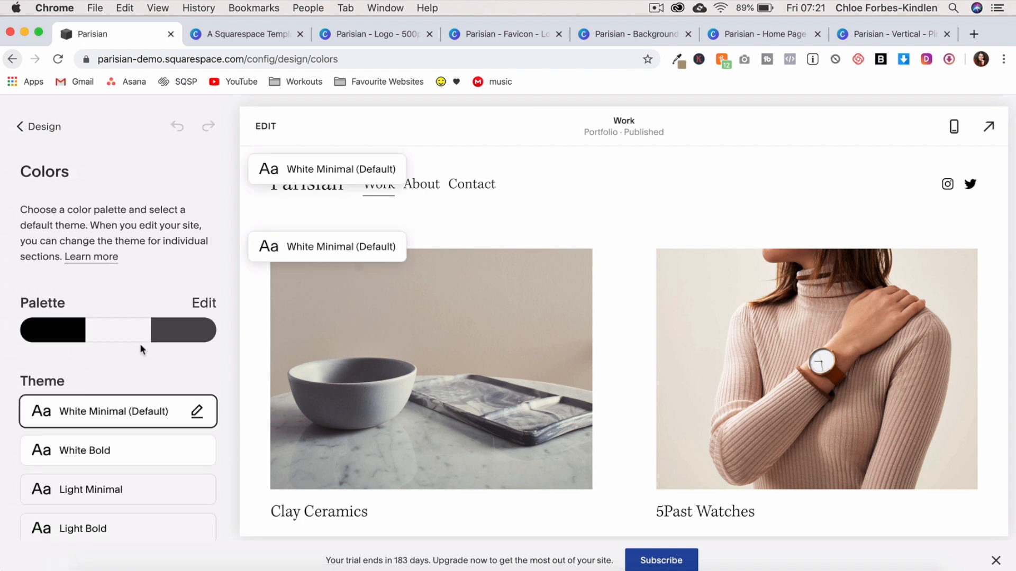
pyautogui.scroll(-3, 139, 344)
pyautogui.scroll(2, 140, 344)
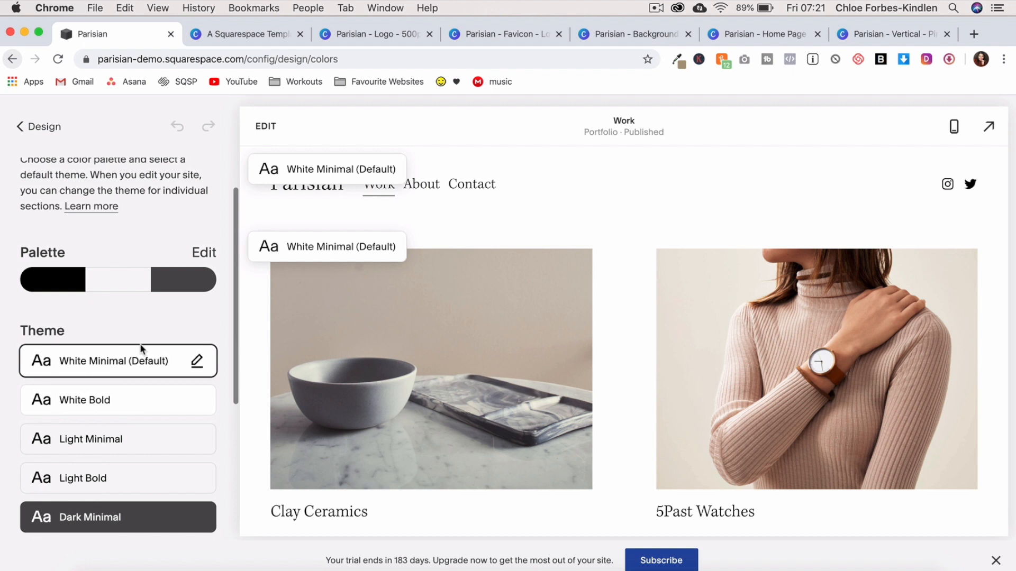
pyautogui.scroll(-3, 141, 348)
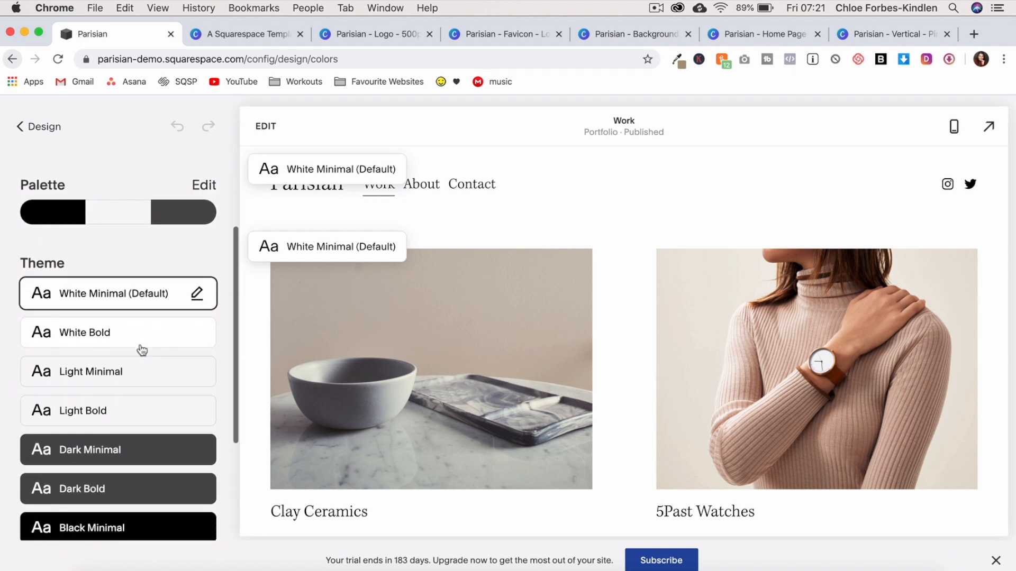
pyautogui.scroll(-4, 141, 350)
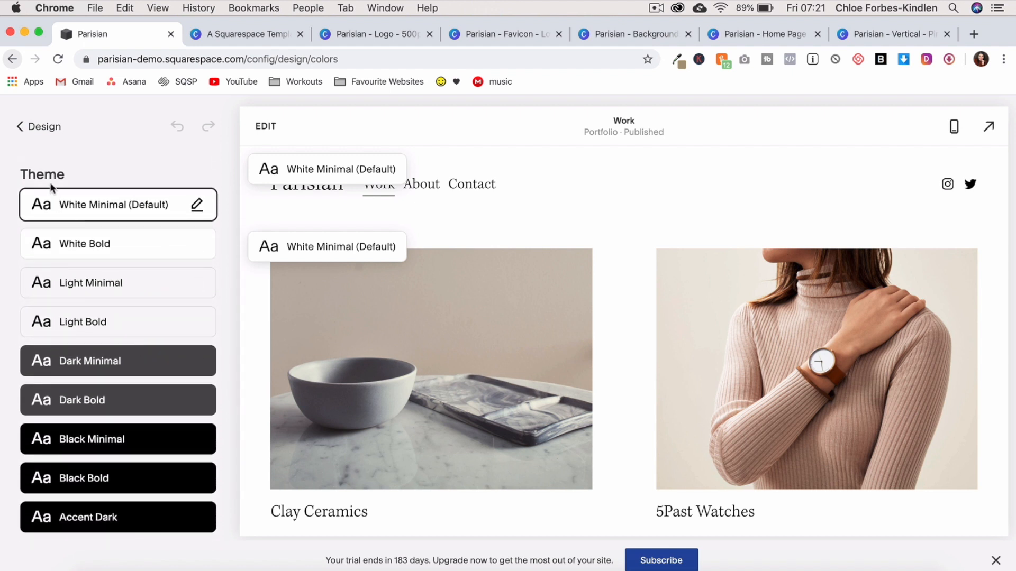
pyautogui.scroll(-2, 85, 449)
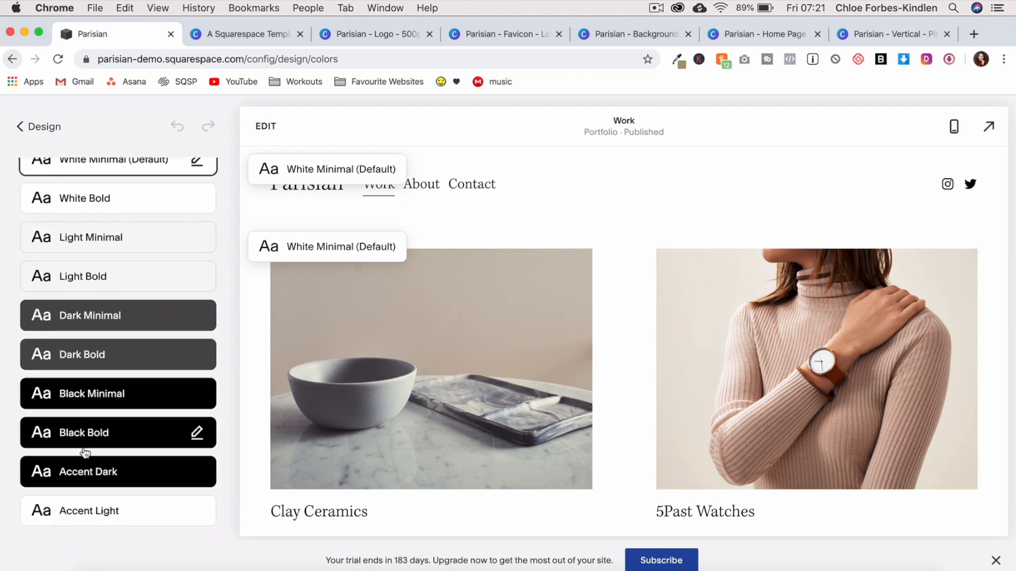
pyautogui.scroll(-4, 537, 399)
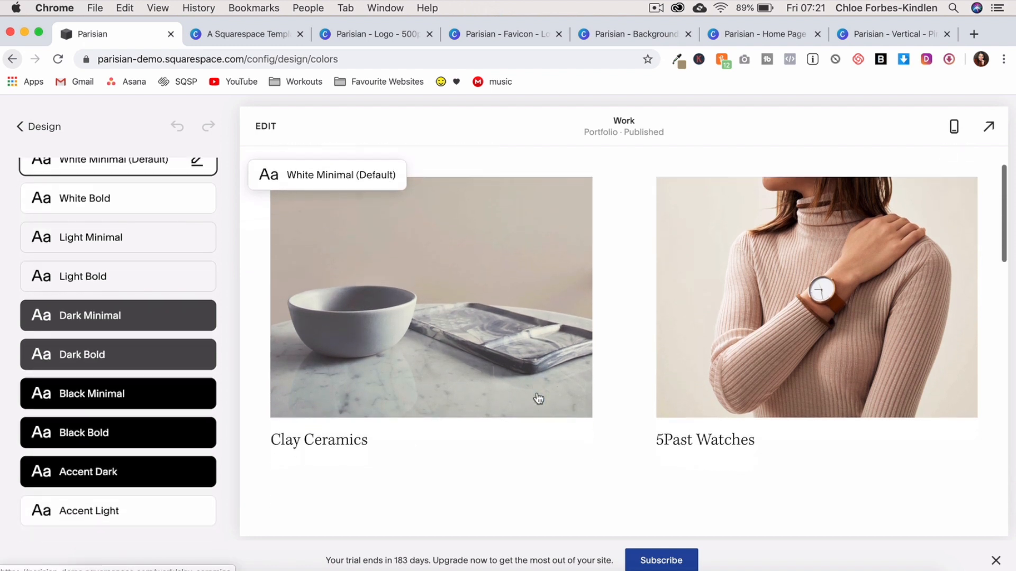
pyautogui.scroll(3, 538, 399)
pyautogui.scroll(1, 538, 399)
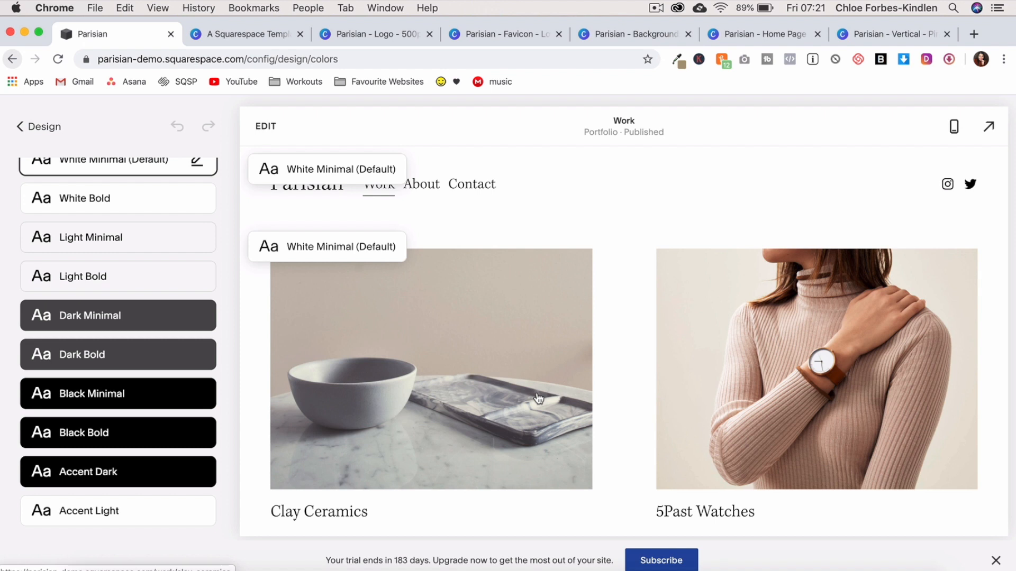
pyautogui.moveTo(201, 390)
pyautogui.scroll(2, 201, 389)
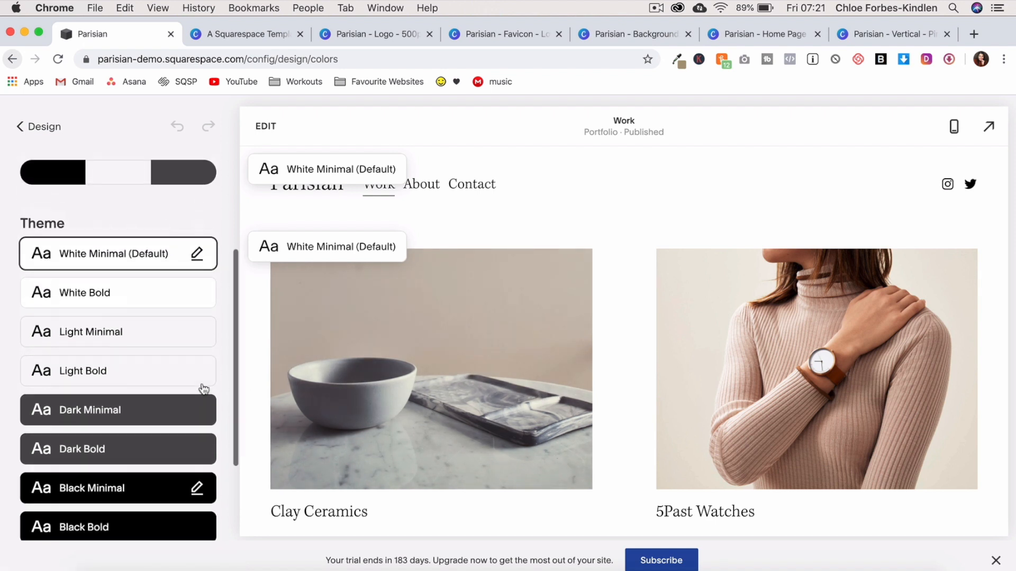
pyautogui.scroll(-2, 201, 386)
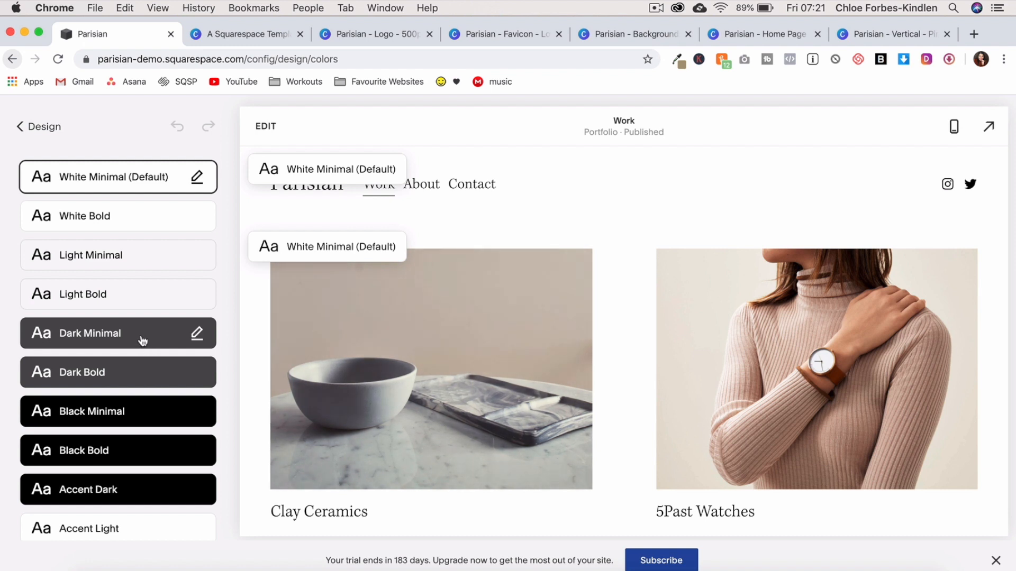
pyautogui.scroll(3, 143, 341)
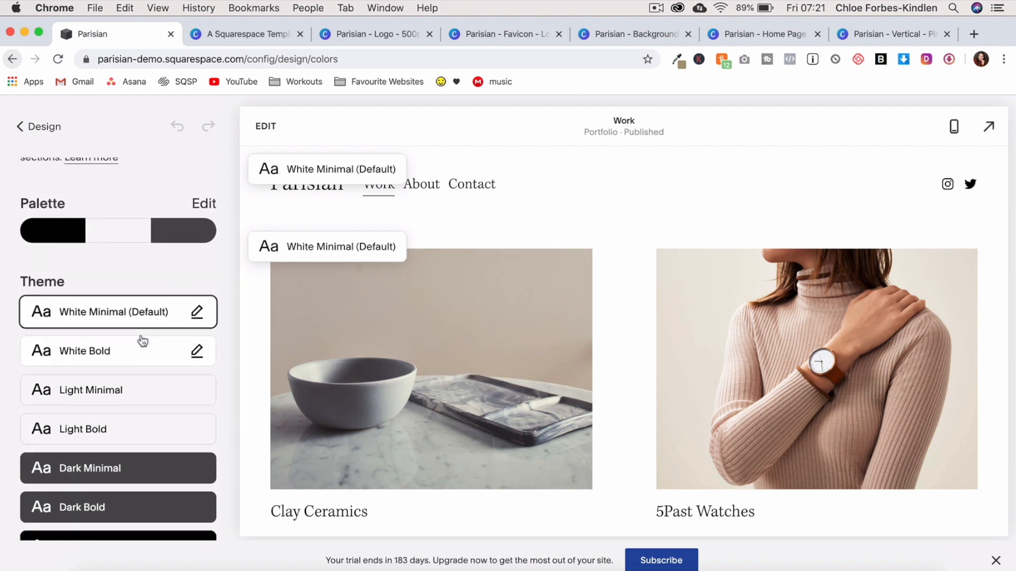
# - Open the palette for editing, view the Designer Palettes, and return to Custom Colors
pyautogui.click(209, 210)
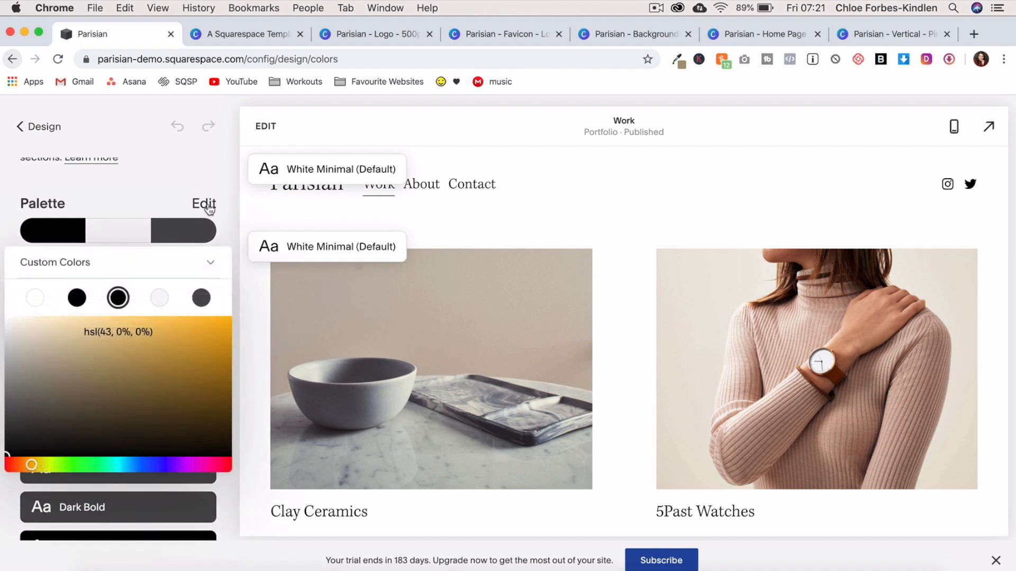
pyautogui.click(213, 262)
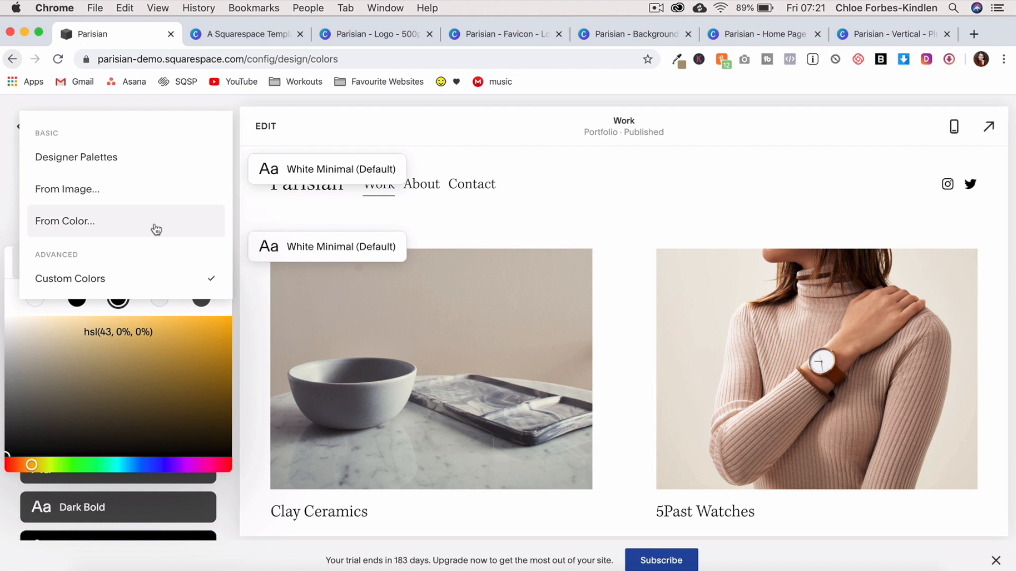
pyautogui.click(159, 170)
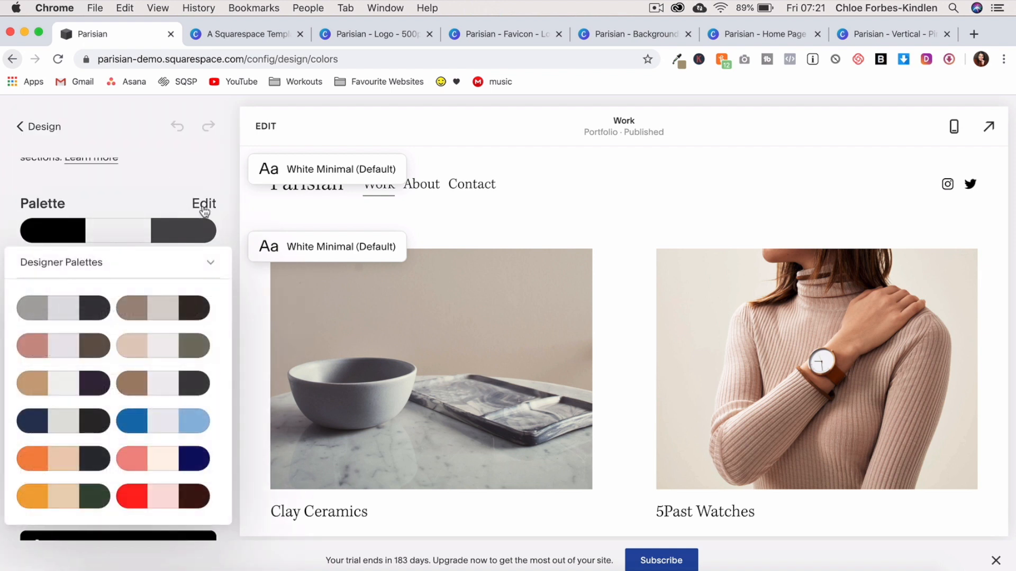
pyautogui.click(211, 264)
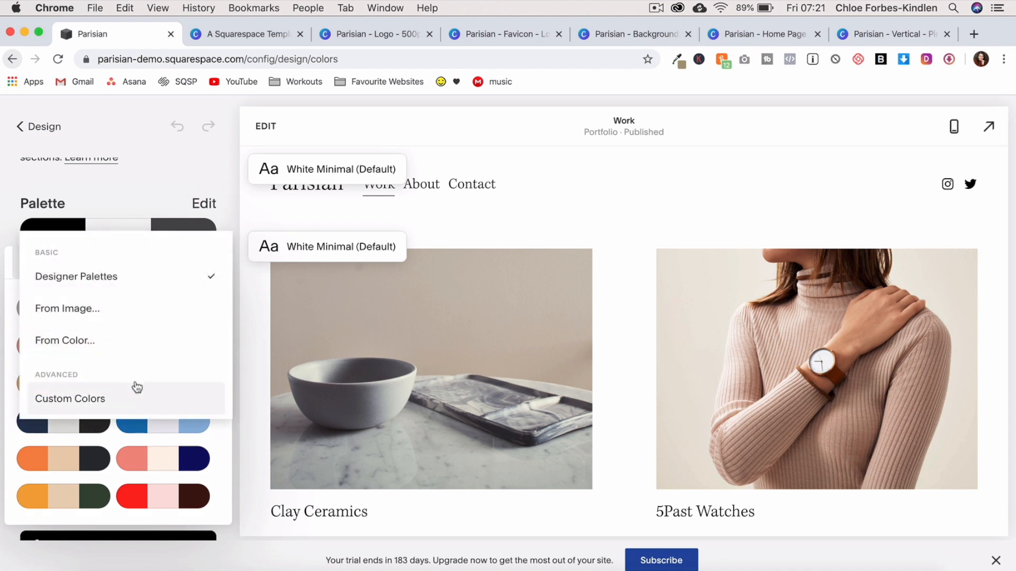
pyautogui.click(134, 409)
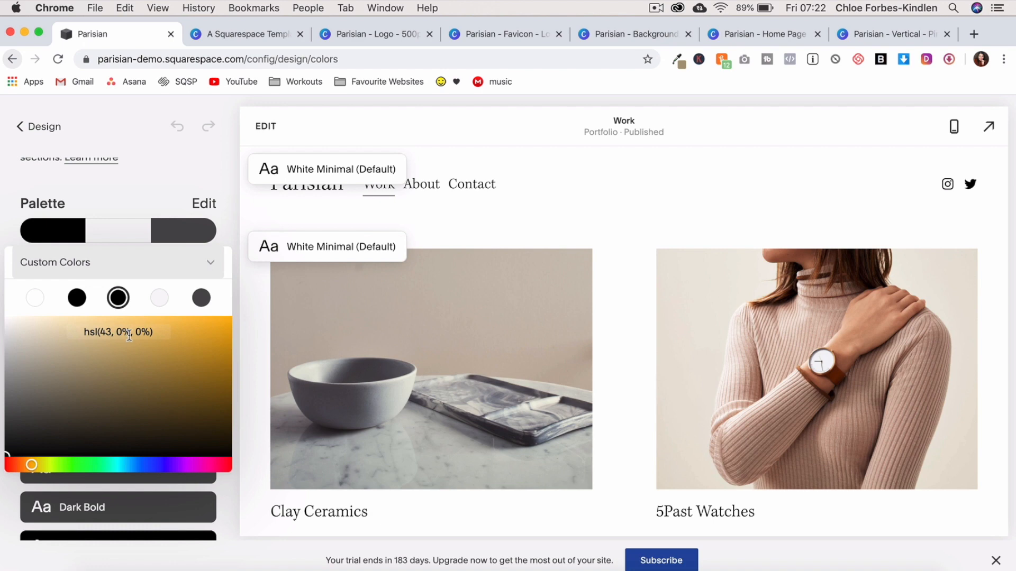
# - Make room beside the browser and open the text file with the colour codes from Parisian Set Up in the Parisian Template folder
pyautogui.moveTo(1, 274); pyautogui.dragTo(80, 272)
pyautogui.doubleClick(52, 62)
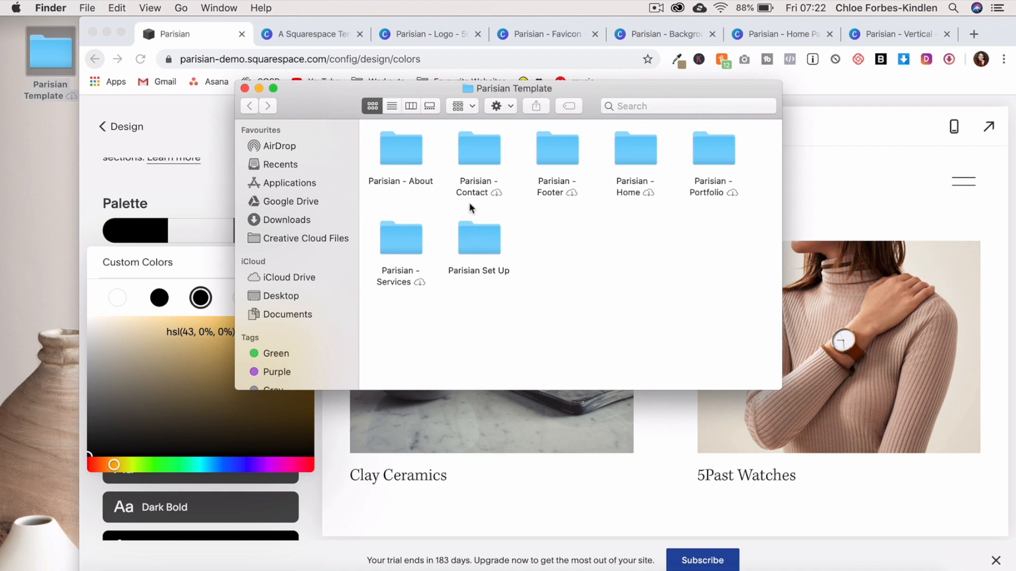
pyautogui.doubleClick(484, 239)
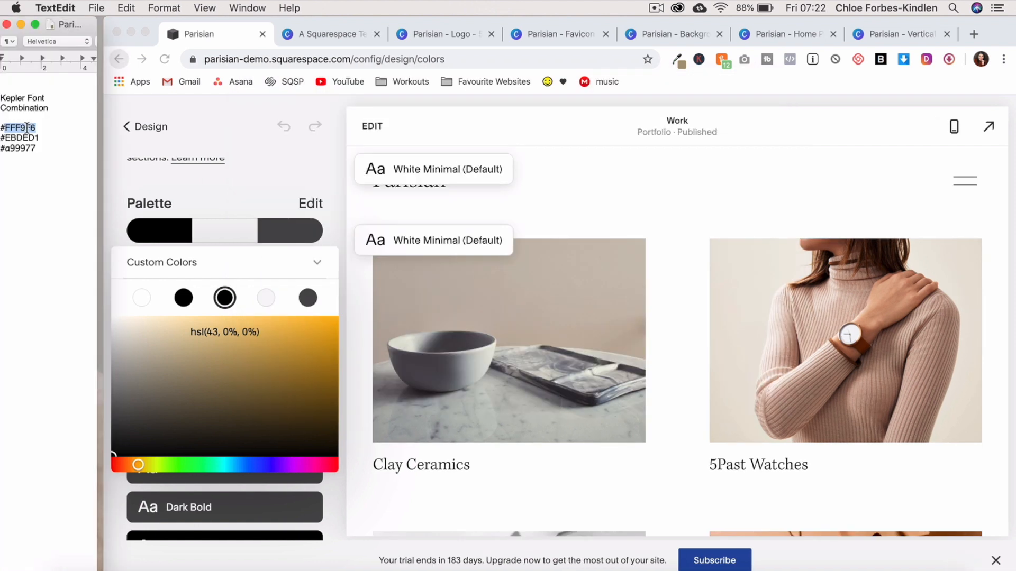
# - Set the first custom palette colour, currently black, to #FFF9F6
pyautogui.click(227, 300)
pyautogui.click(221, 330)
pyautogui.write('FFF9F6')
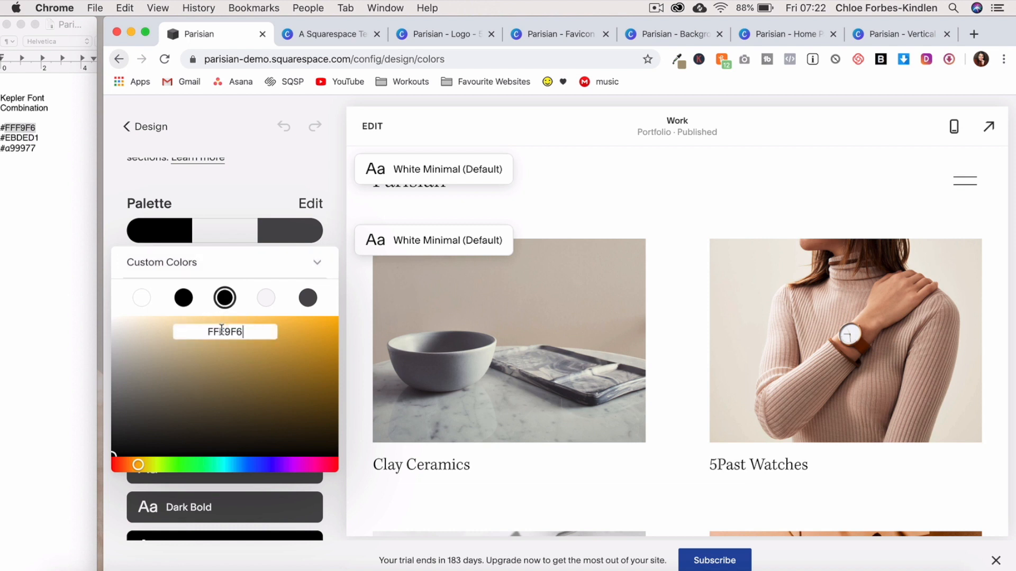
pyautogui.click(207, 330)
pyautogui.write('#')
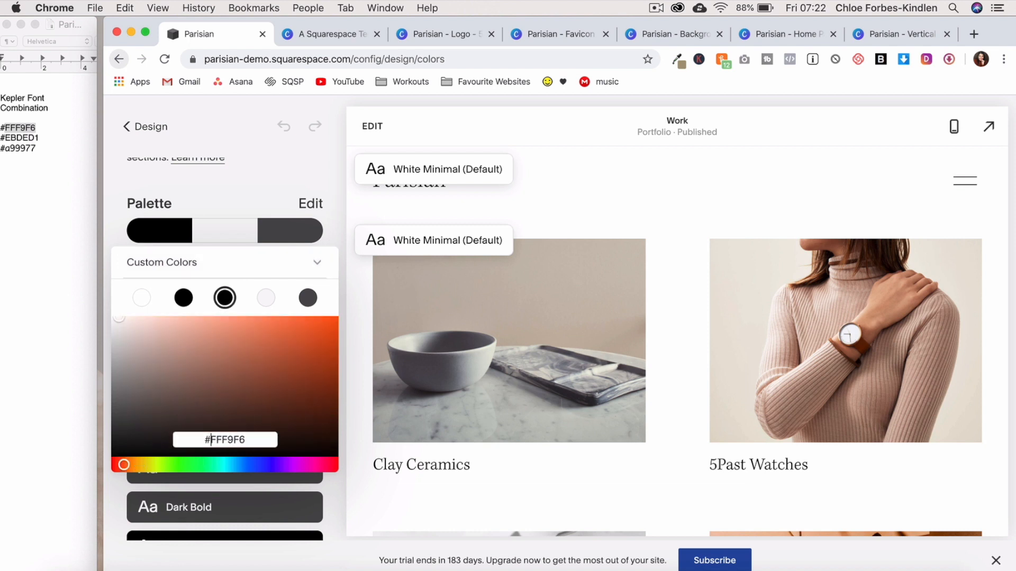
pyautogui.press('Return')
# - Set the second custom palette colour to #EBDED1 and the third to #a99977, and close the palette editor
pyautogui.click(266, 300)
pyautogui.write('#a99977')
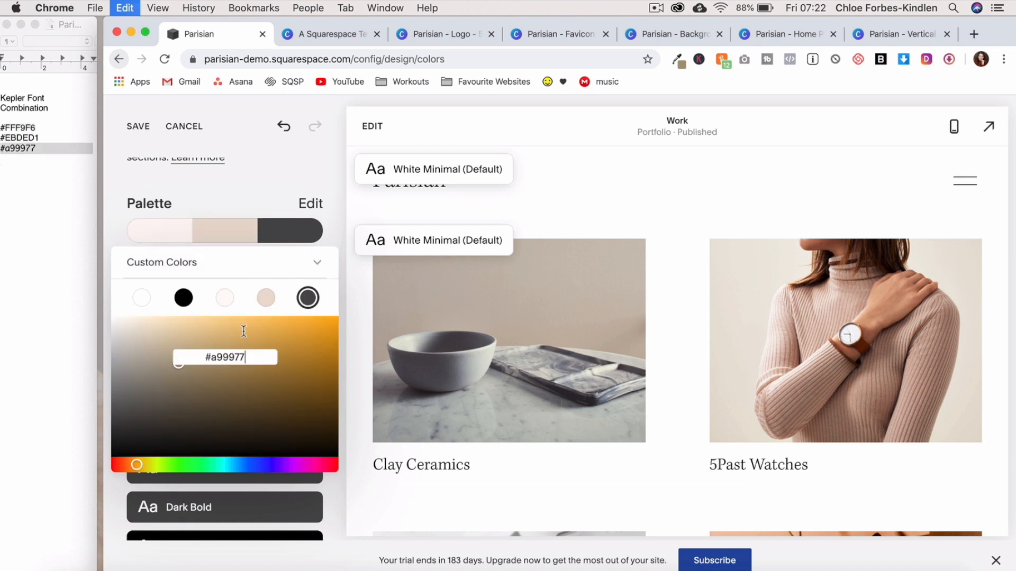
pyautogui.press('Return')
pyautogui.click(282, 187)
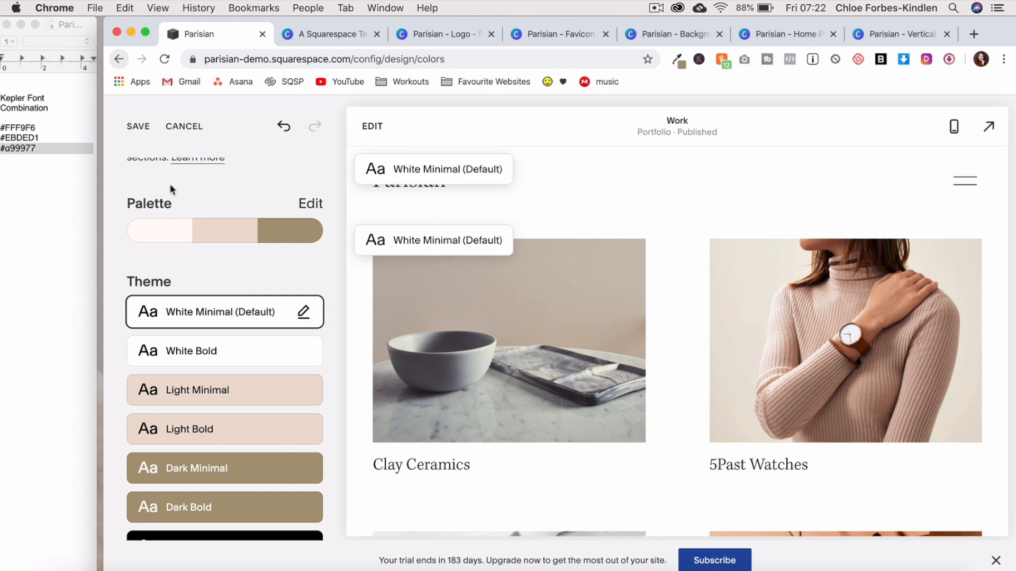
# - Save the custom colour palette changes
pyautogui.click(139, 128)
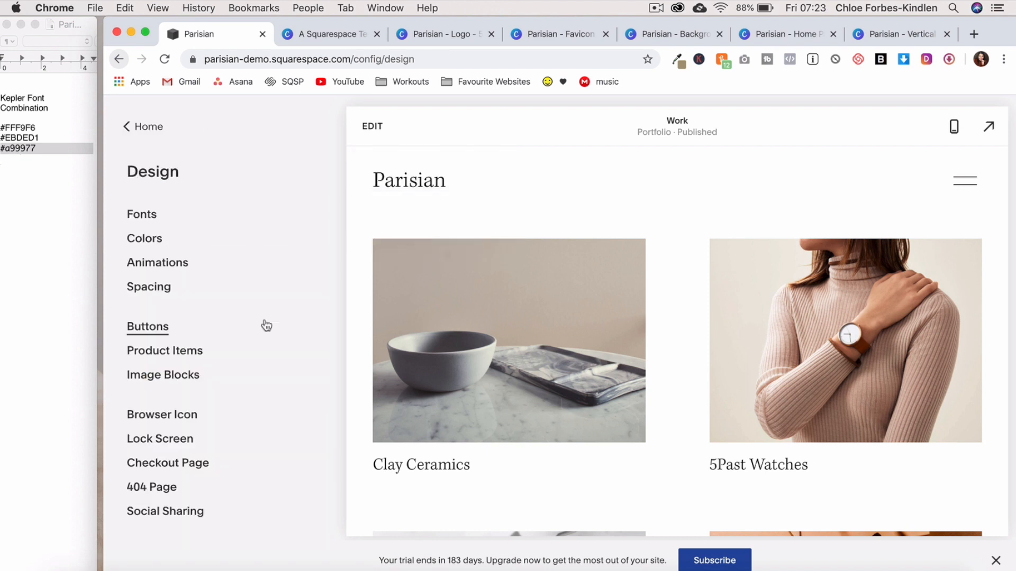
# - Try the Fade and Scale animation styles in the site's Animations settings and return to the Design settings
pyautogui.click(184, 264)
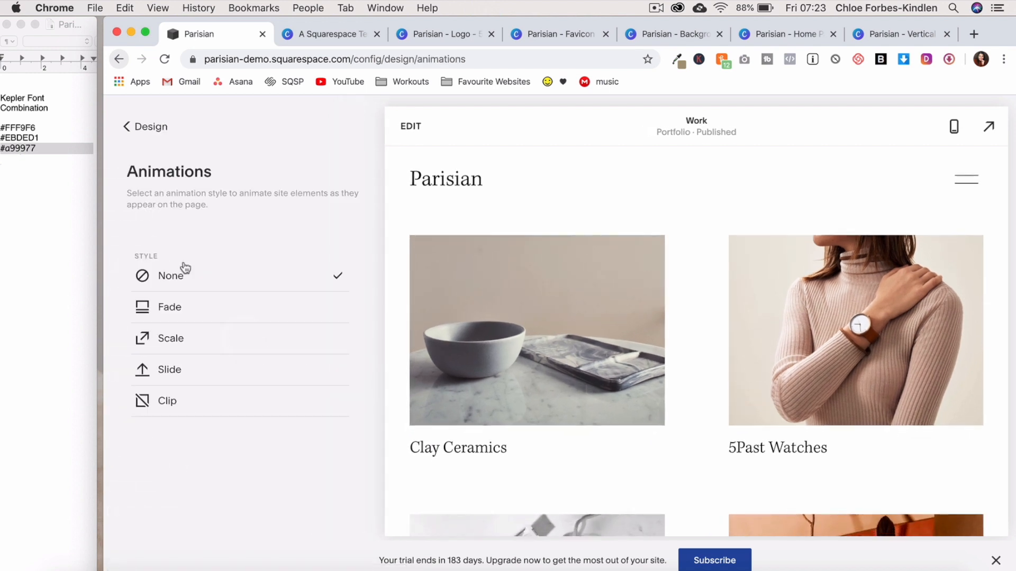
pyautogui.click(233, 317)
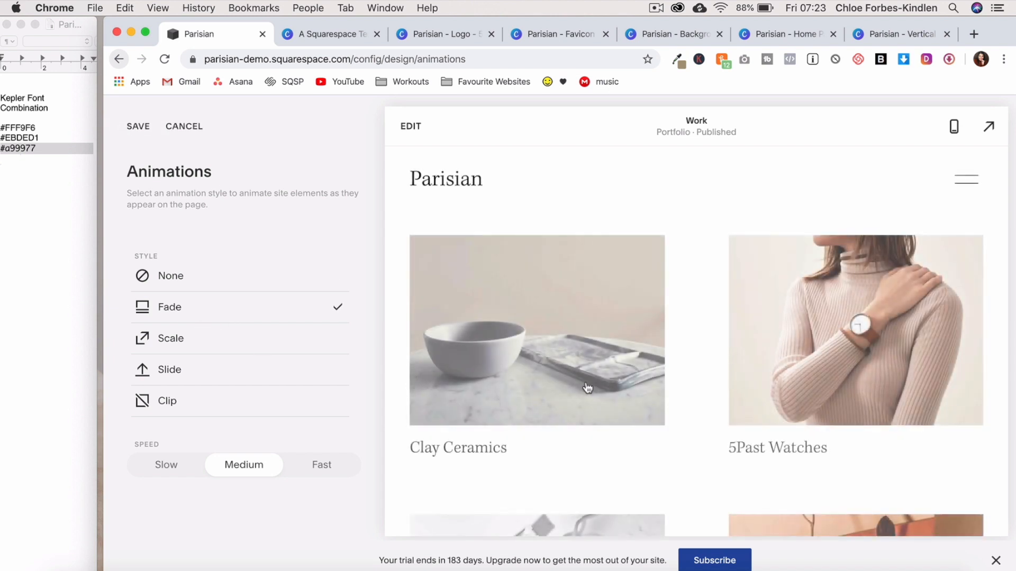
pyautogui.click(191, 340)
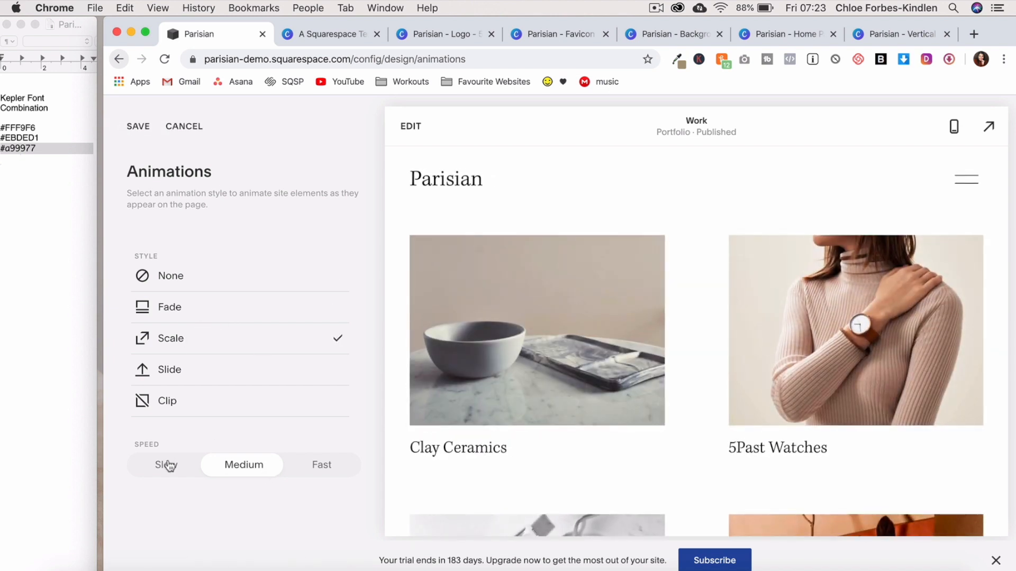
pyautogui.click(247, 318)
pyautogui.click(141, 132)
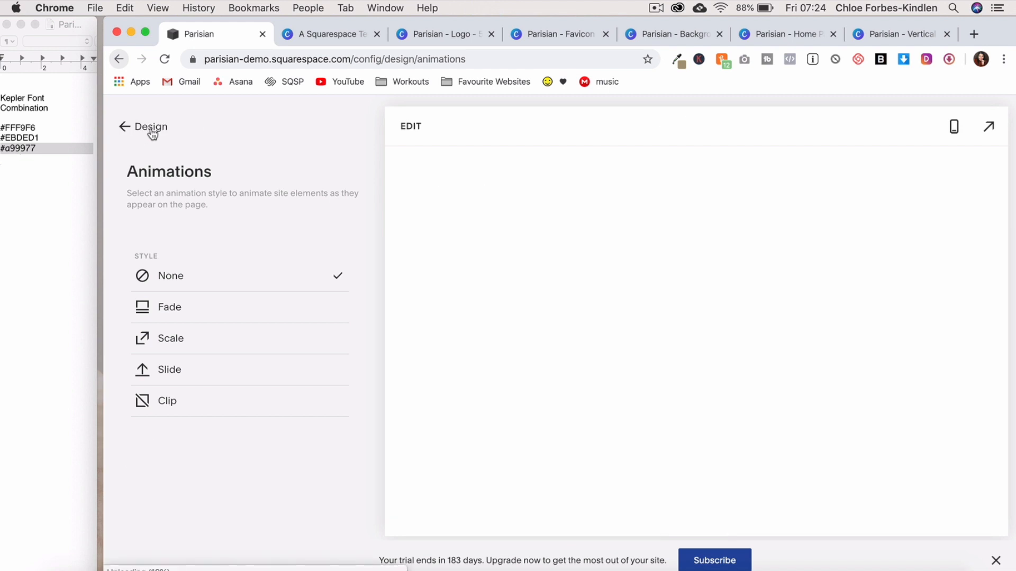
pyautogui.click(150, 130)
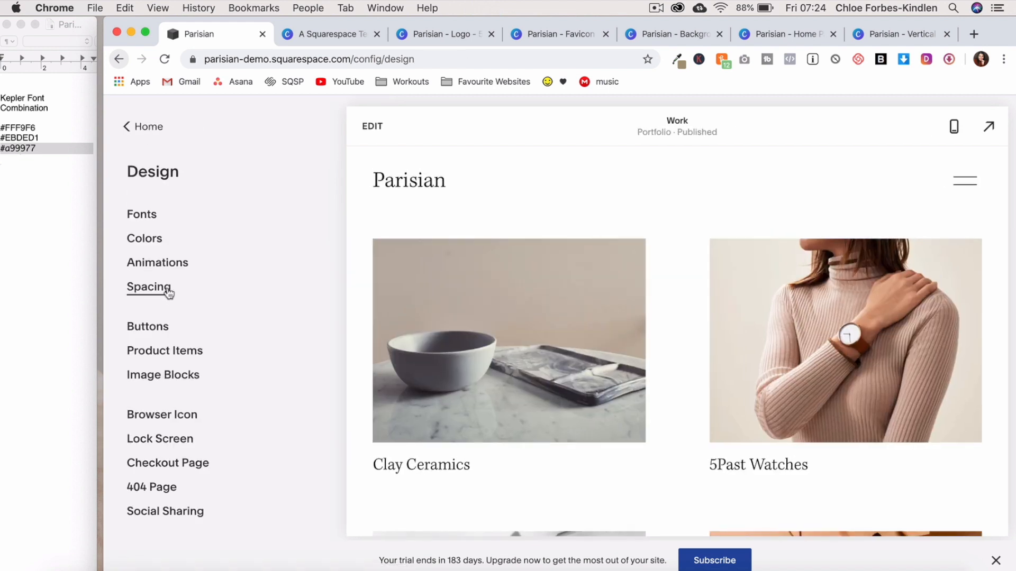
# - Review the Site Spacing settings for the site's maximum width and margin
pyautogui.click(149, 288)
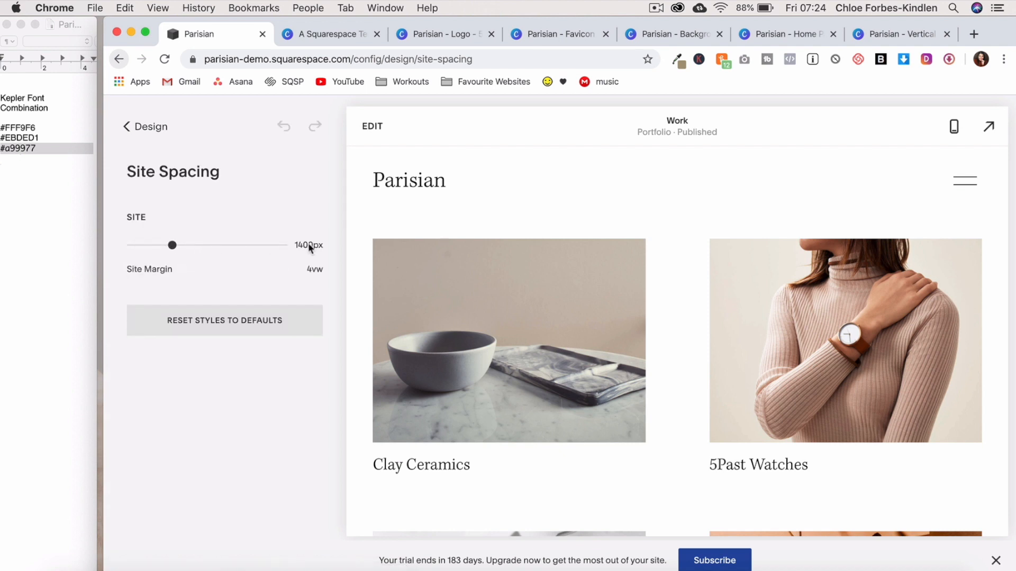
pyautogui.click(306, 242)
pyautogui.click(137, 129)
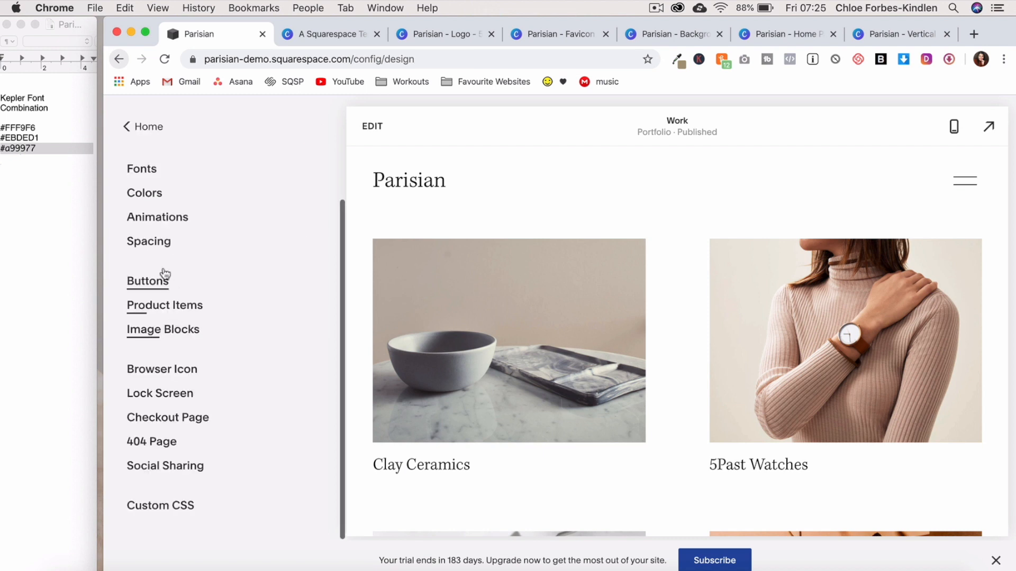
# - Review the available style and shape options for the site's buttons, keeping Outline and Square
pyautogui.click(164, 281)
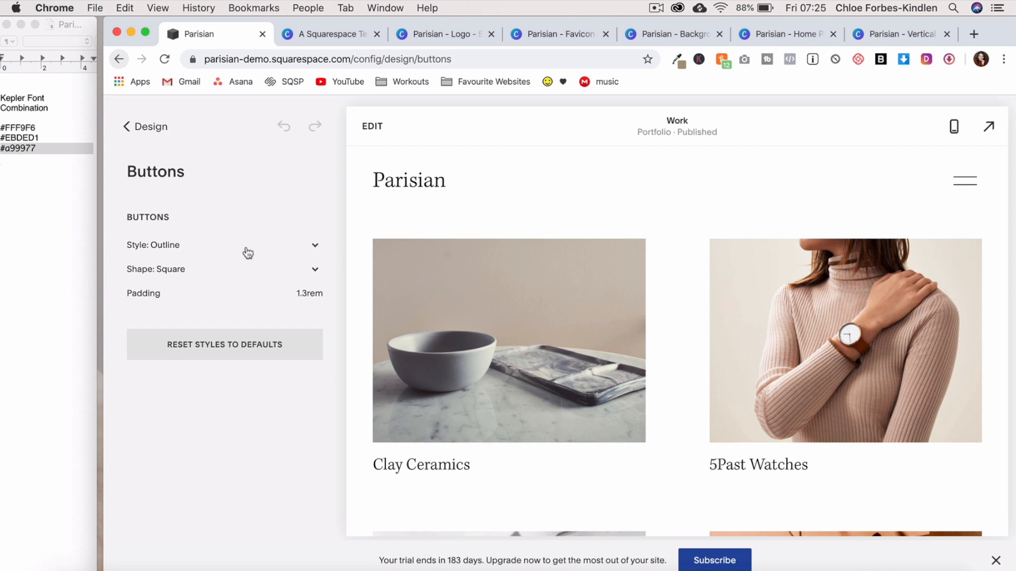
pyautogui.click(248, 253)
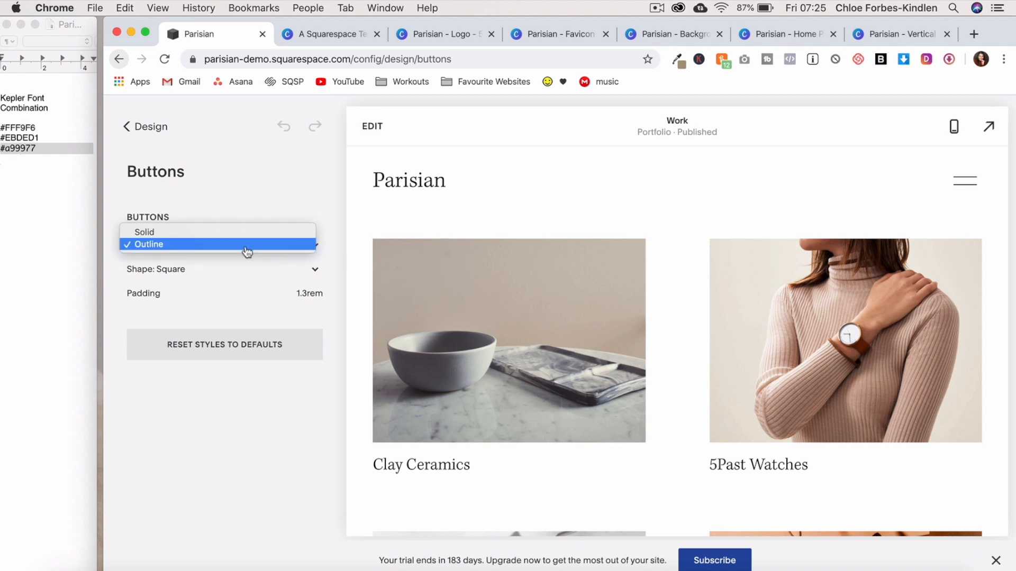
pyautogui.click(246, 248)
pyautogui.click(225, 270)
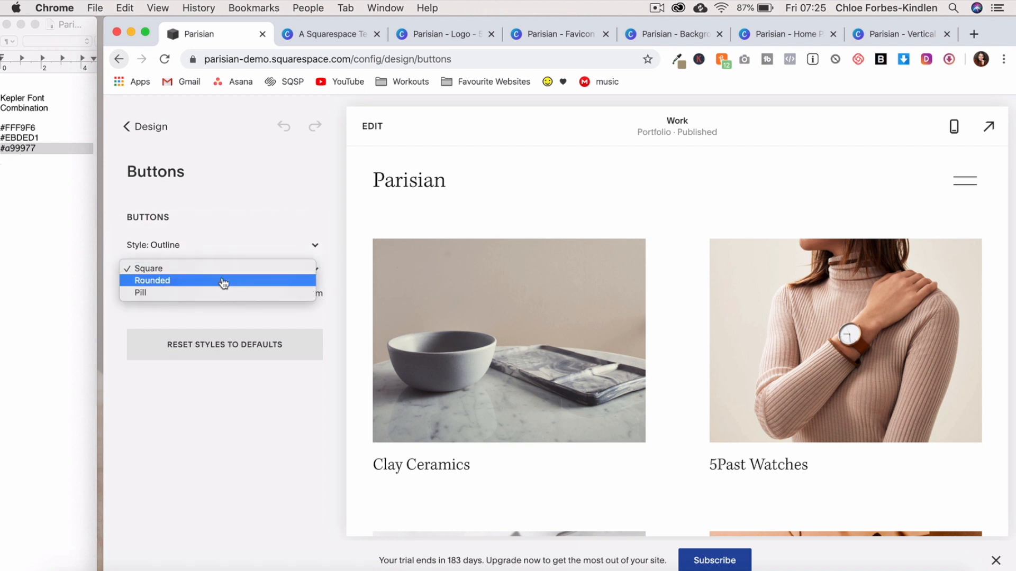
pyautogui.click(150, 127)
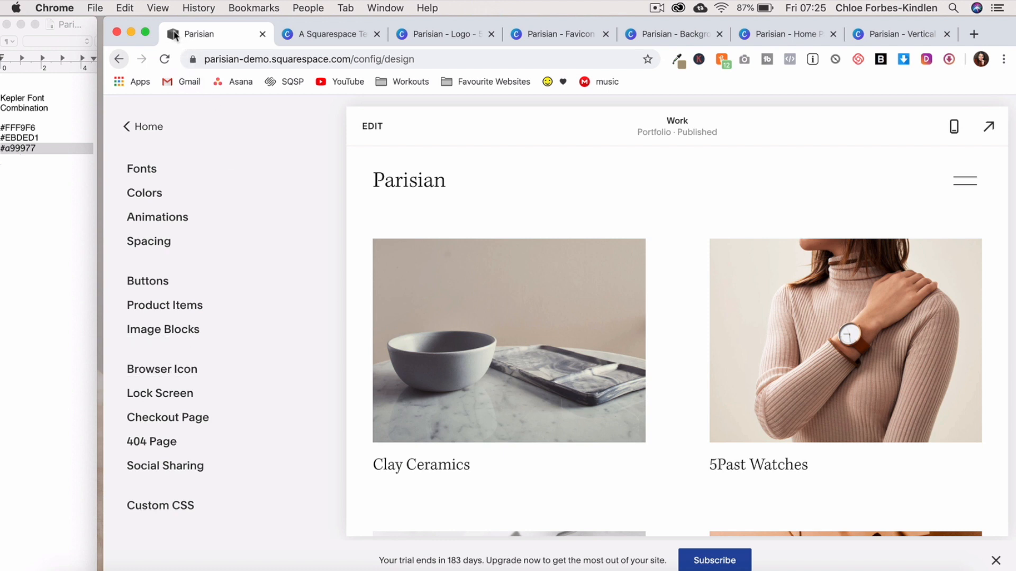
# - Upload Parisian - Favicon.png from the Parisian Set Up folder as the site's browser icon
pyautogui.click(157, 371)
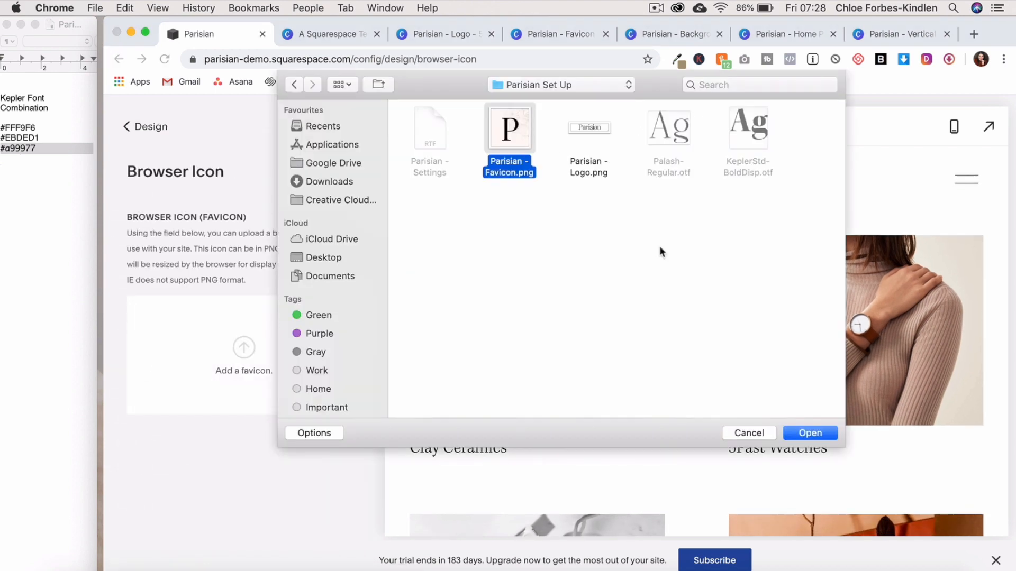
pyautogui.click(809, 431)
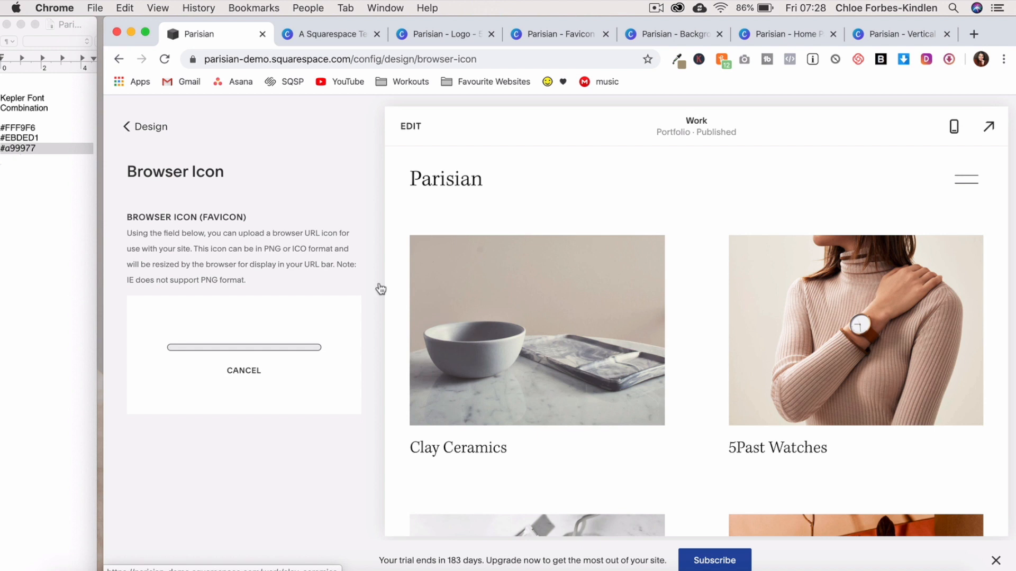
pyautogui.click(141, 132)
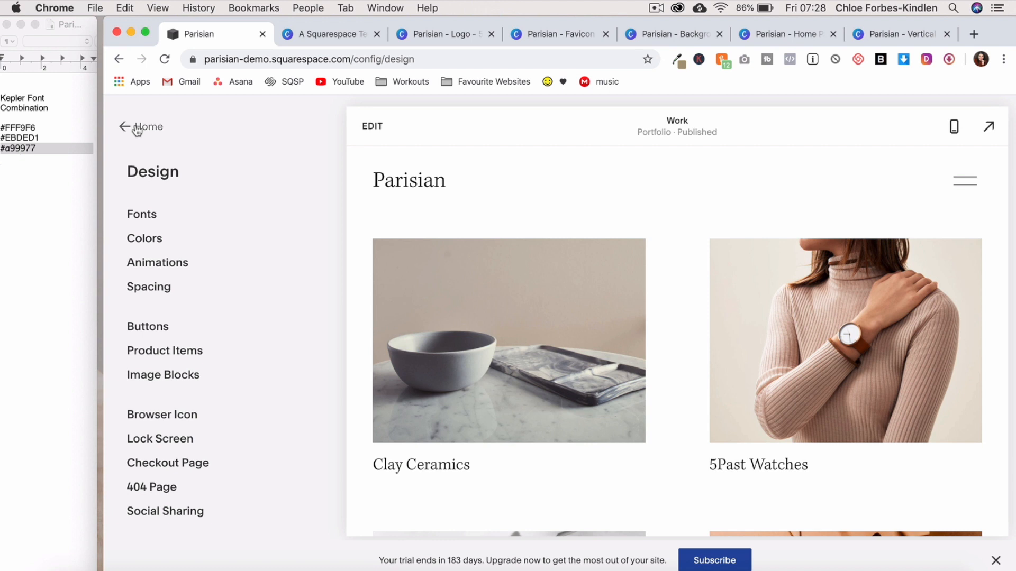
# - Remove the About and Contact demo pages from the site's main navigation
pyautogui.click(139, 128)
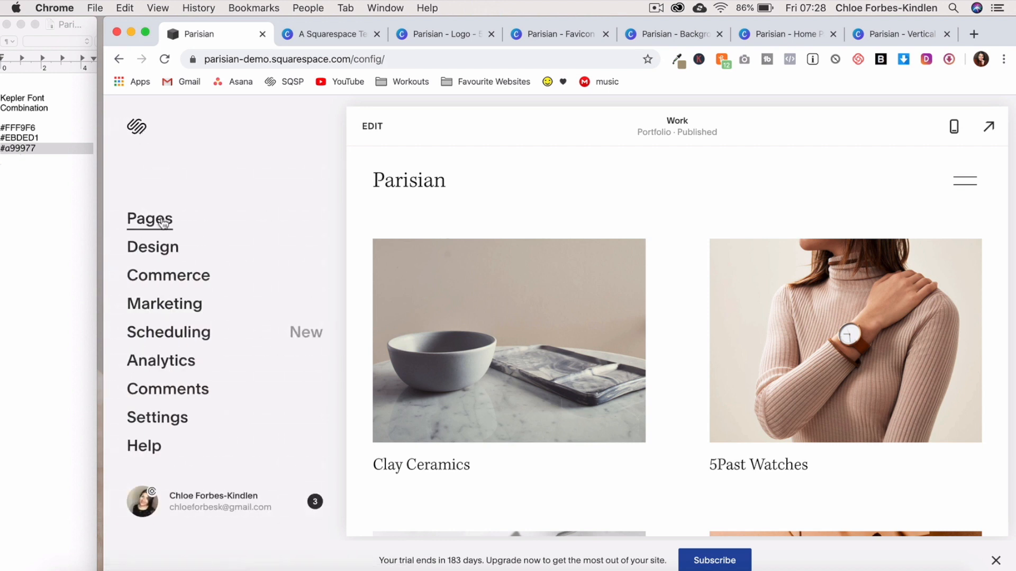
pyautogui.click(163, 223)
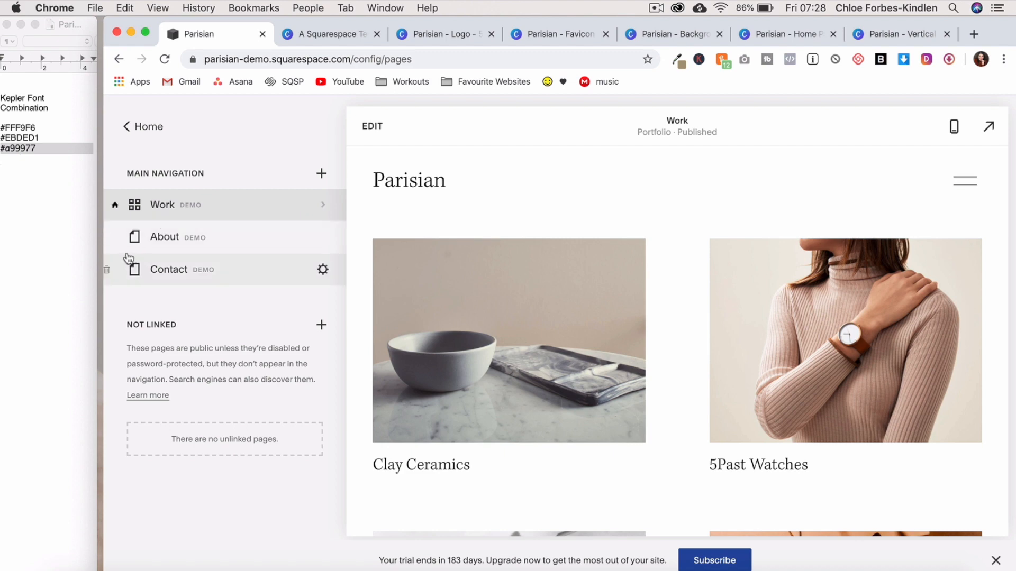
pyautogui.click(115, 239)
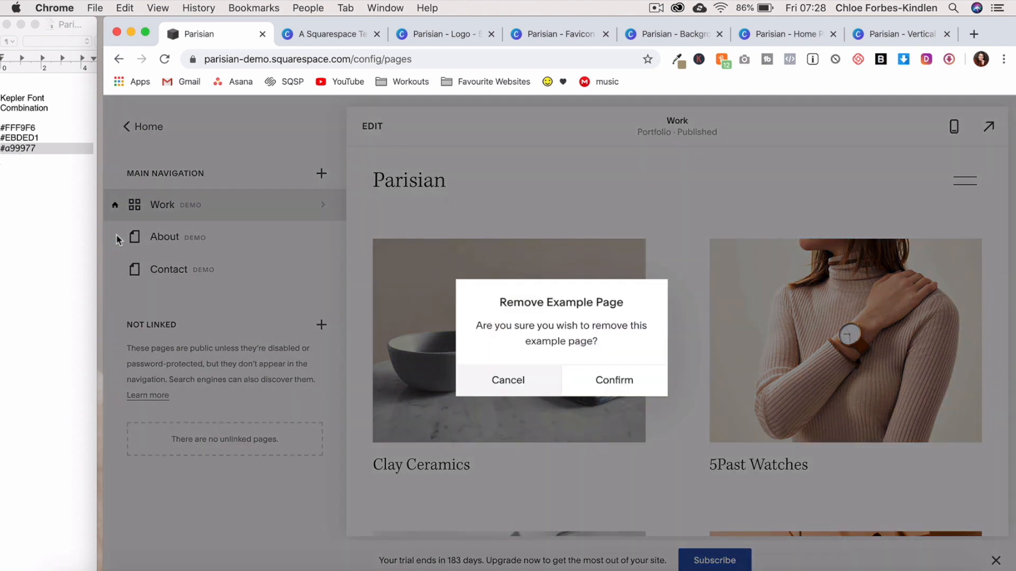
pyautogui.click(640, 385)
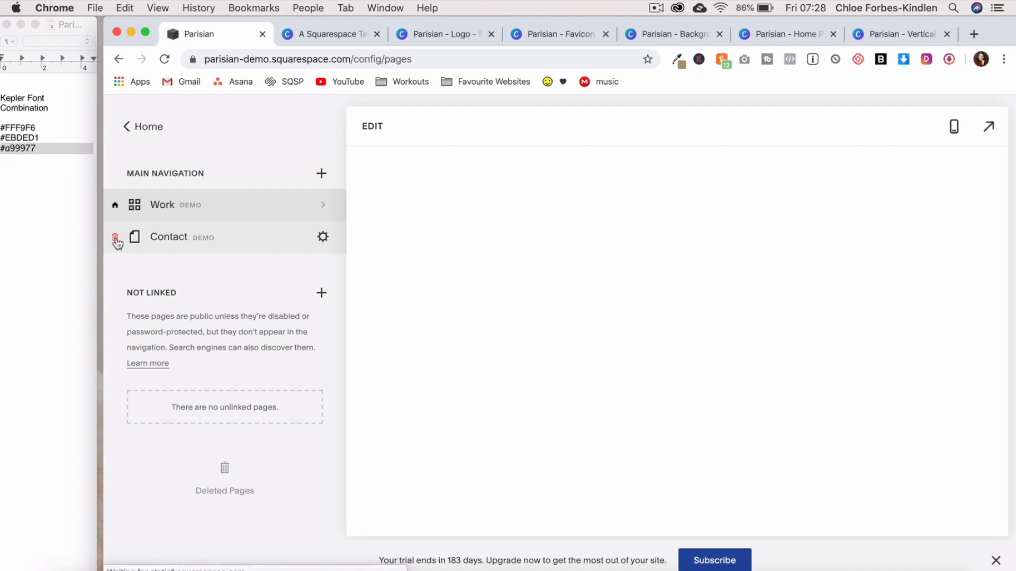
pyautogui.click(116, 239)
pyautogui.click(630, 379)
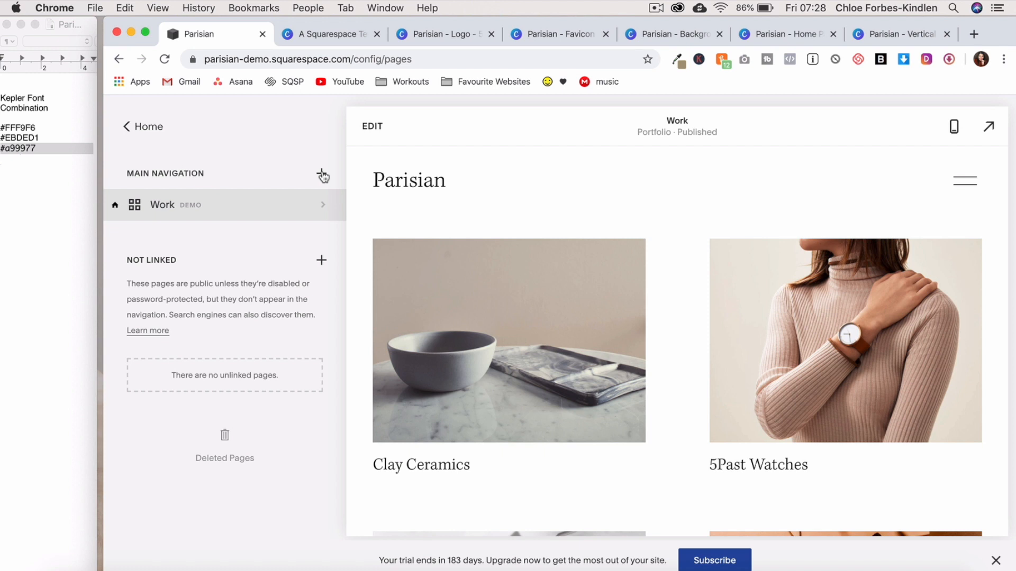
# - Add a blank page named Home to the main navigation
pyautogui.click(322, 174)
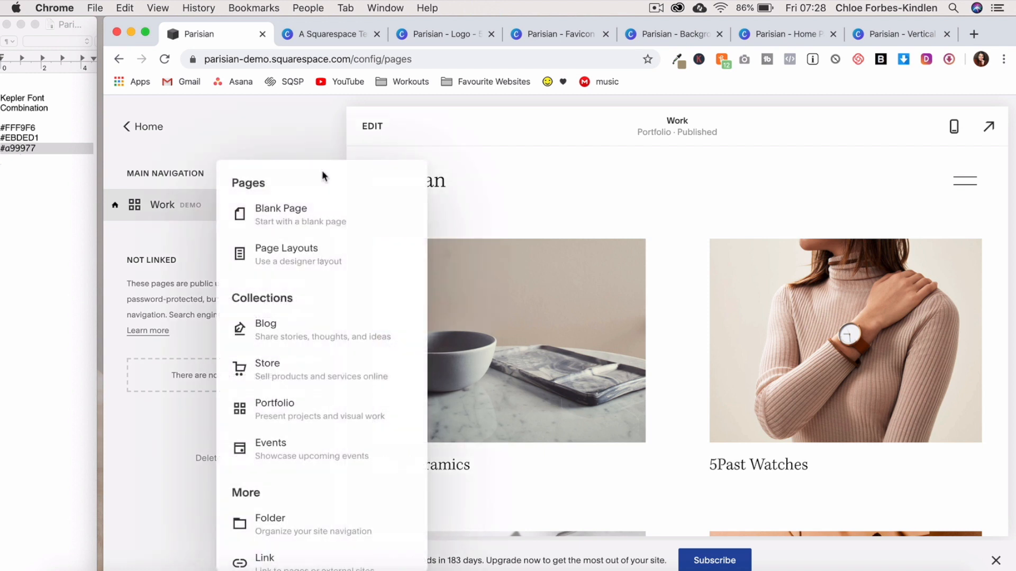
pyautogui.click(305, 227)
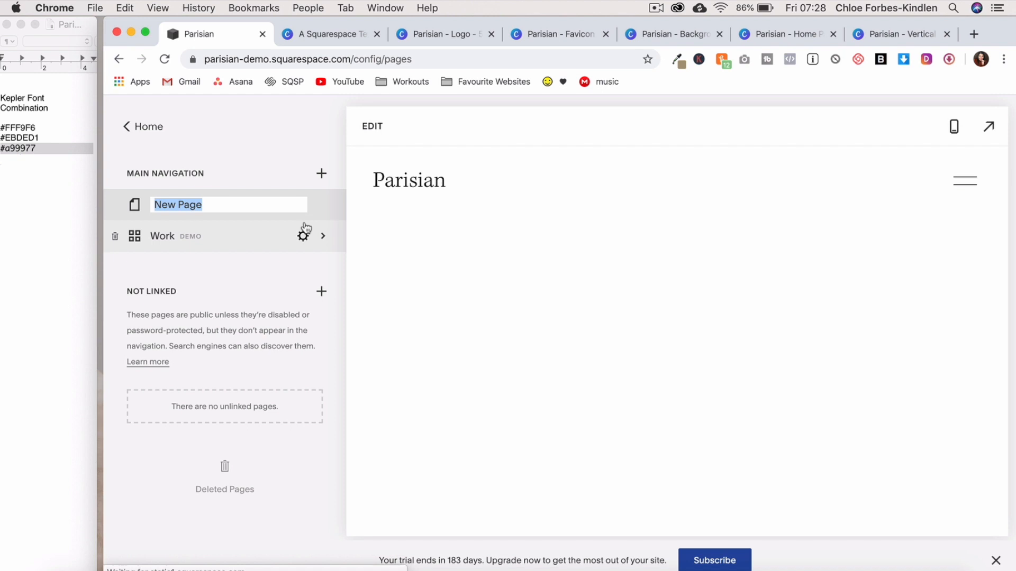
pyautogui.write('Home')
pyautogui.press('Return')
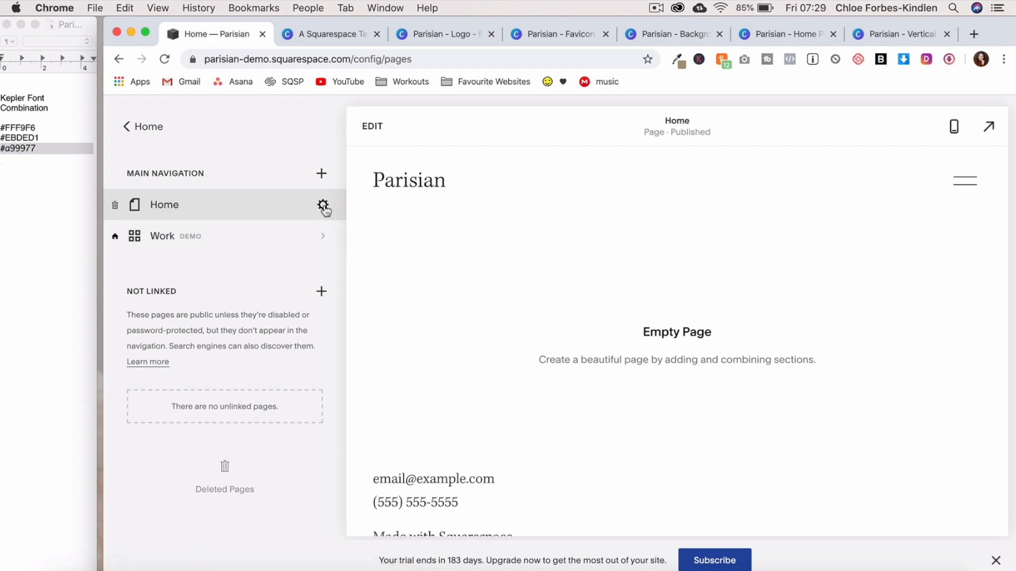
# - Set the new Home page as the site's homepage in its page settings and close them
pyautogui.click(323, 206)
pyautogui.scroll(-5, 564, 288)
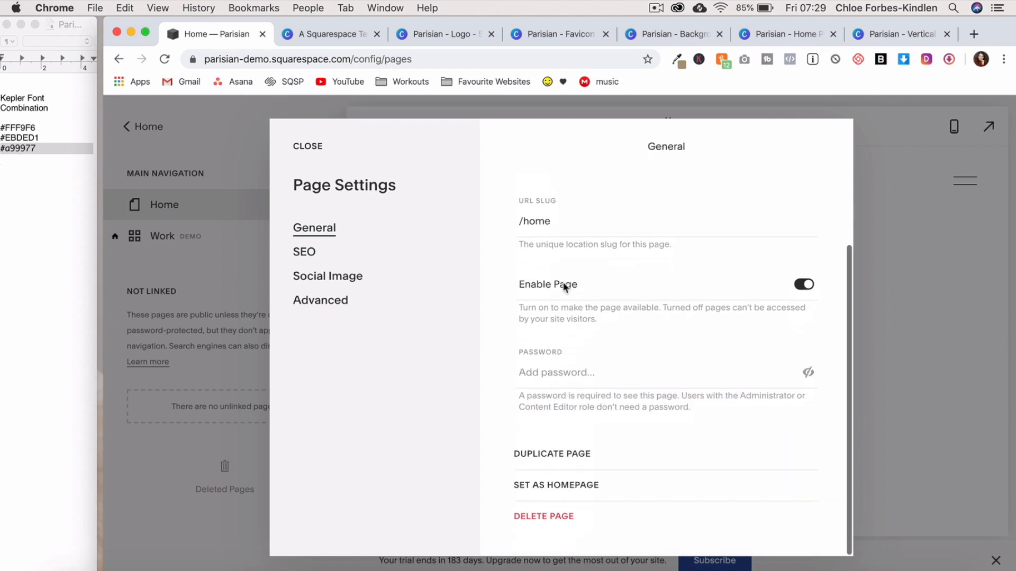
pyautogui.click(558, 486)
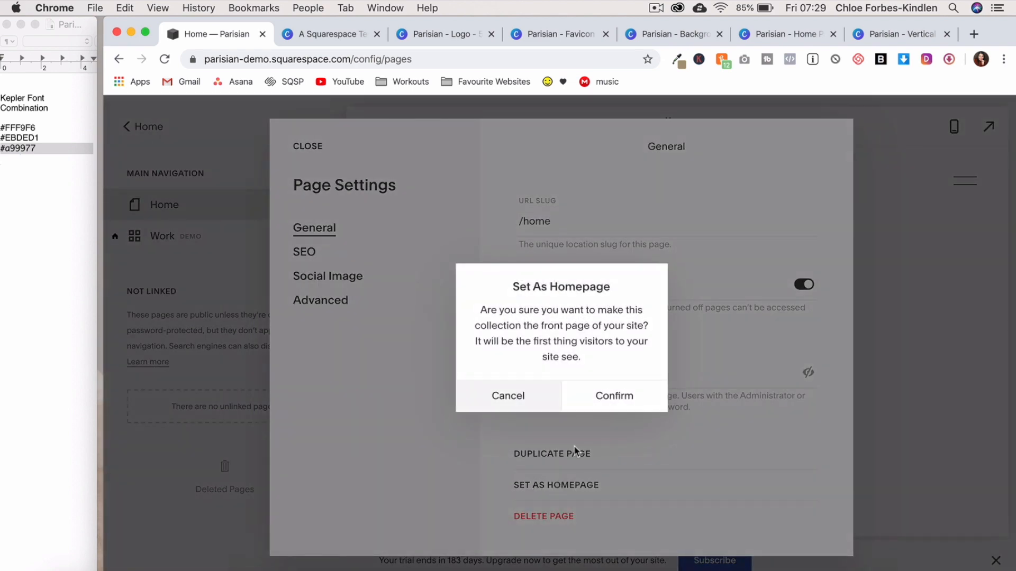
pyautogui.click(617, 396)
pyautogui.click(315, 148)
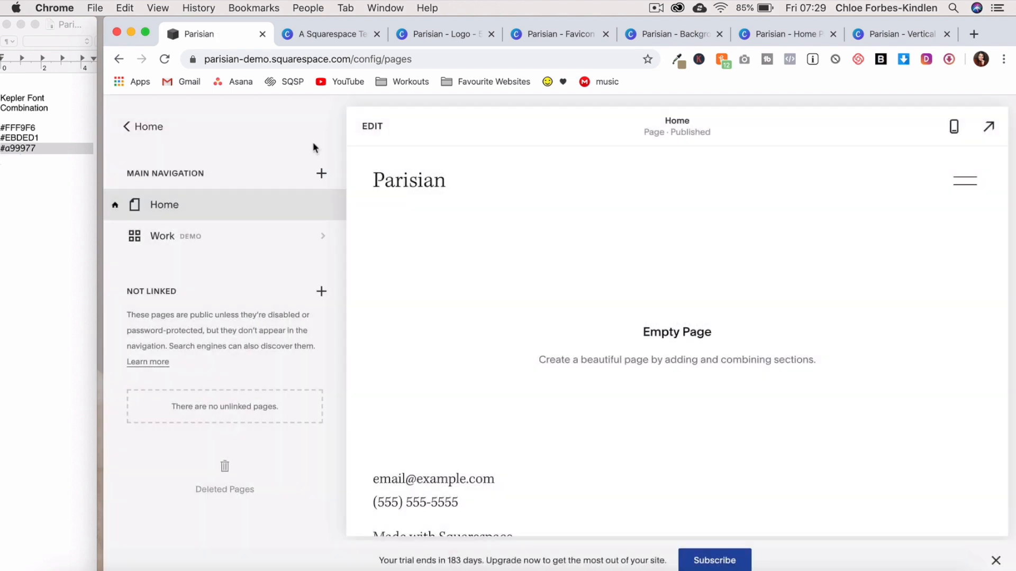
# - Remove the Work demo page from the main navigation
pyautogui.moveTo(104, 236)
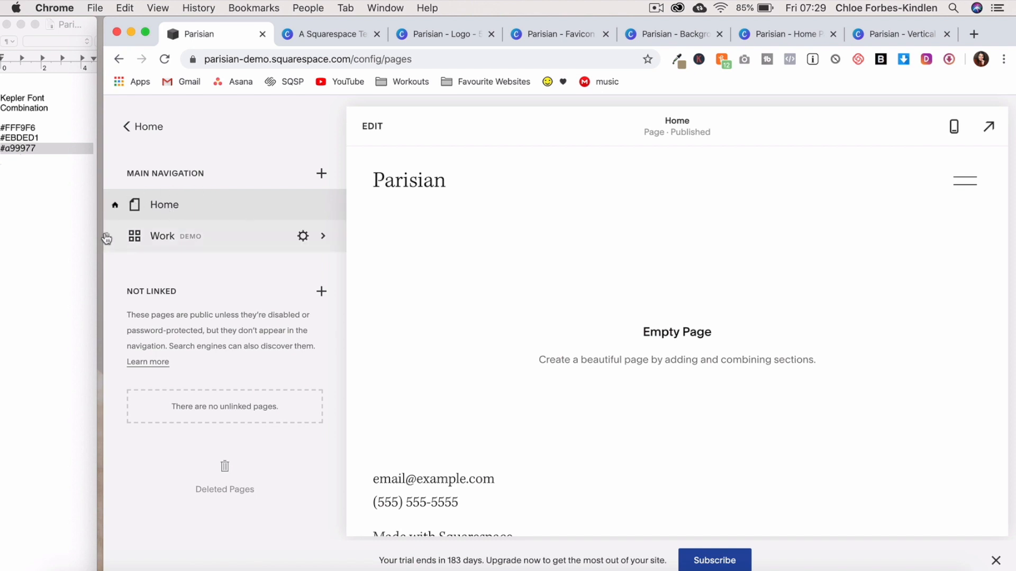
pyautogui.click(115, 241)
pyautogui.click(614, 379)
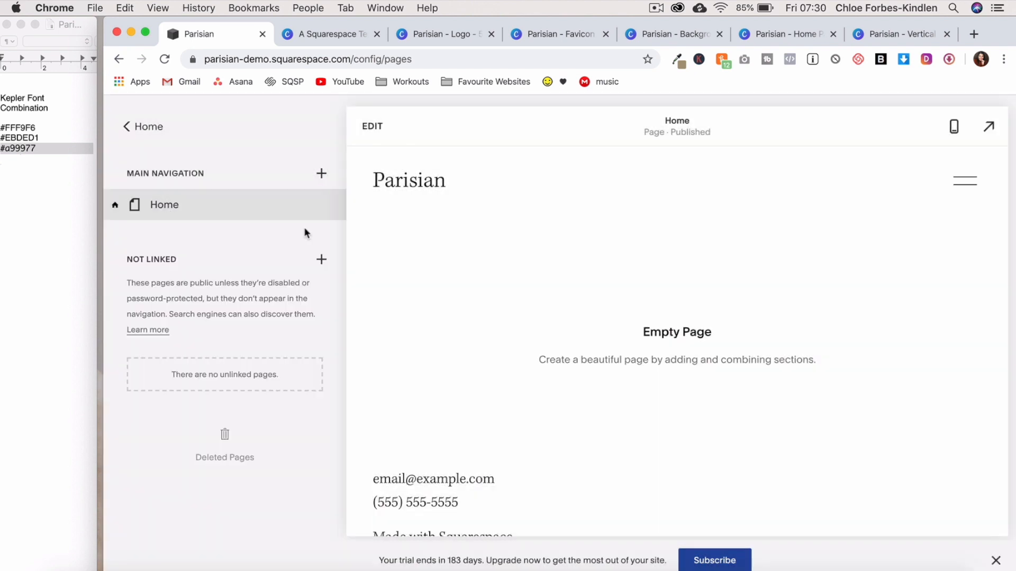
# - Add two blank pages named About and Services to the main navigation
pyautogui.click(322, 175)
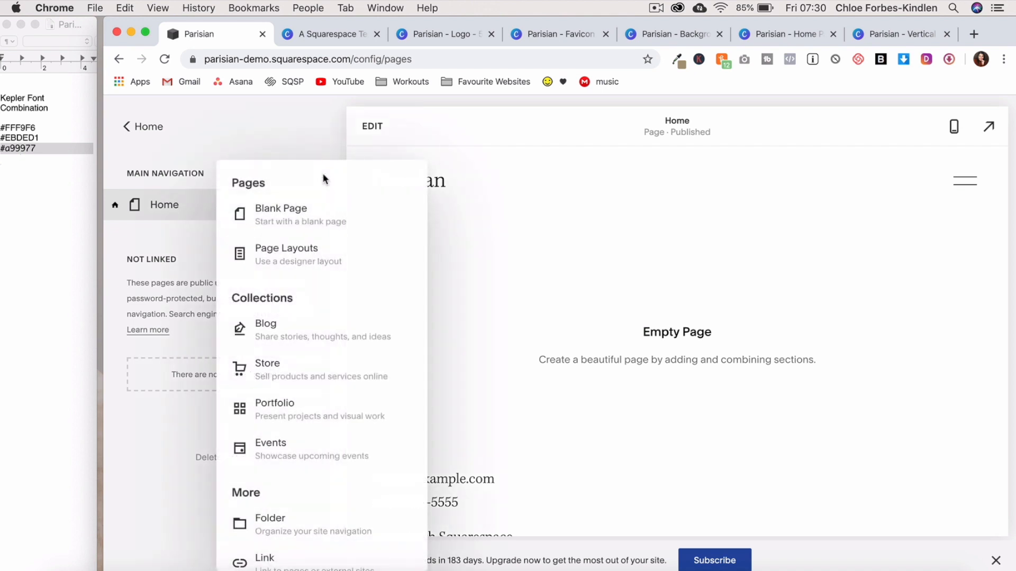
pyautogui.click(300, 218)
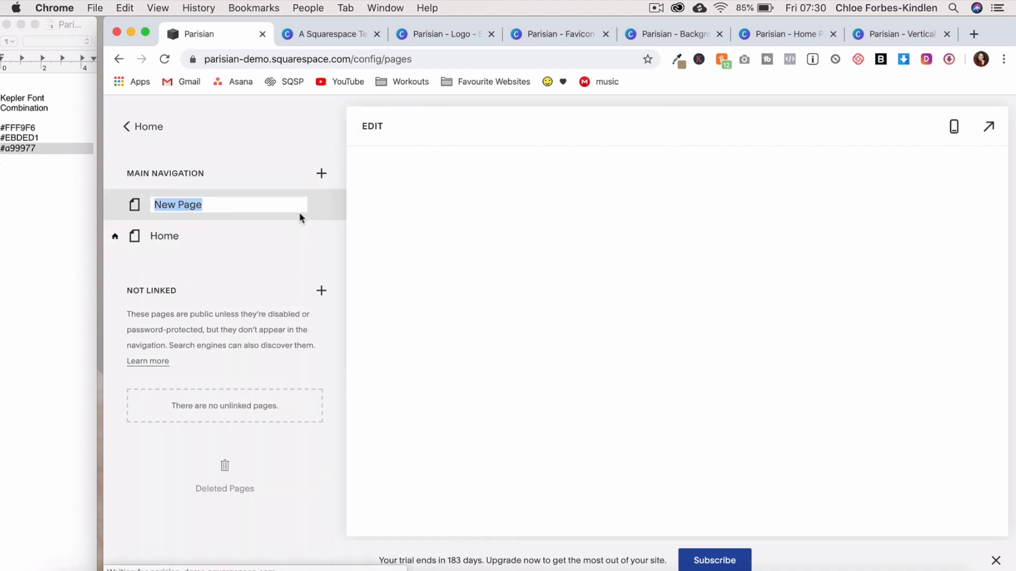
pyautogui.write('About')
pyautogui.click(321, 173)
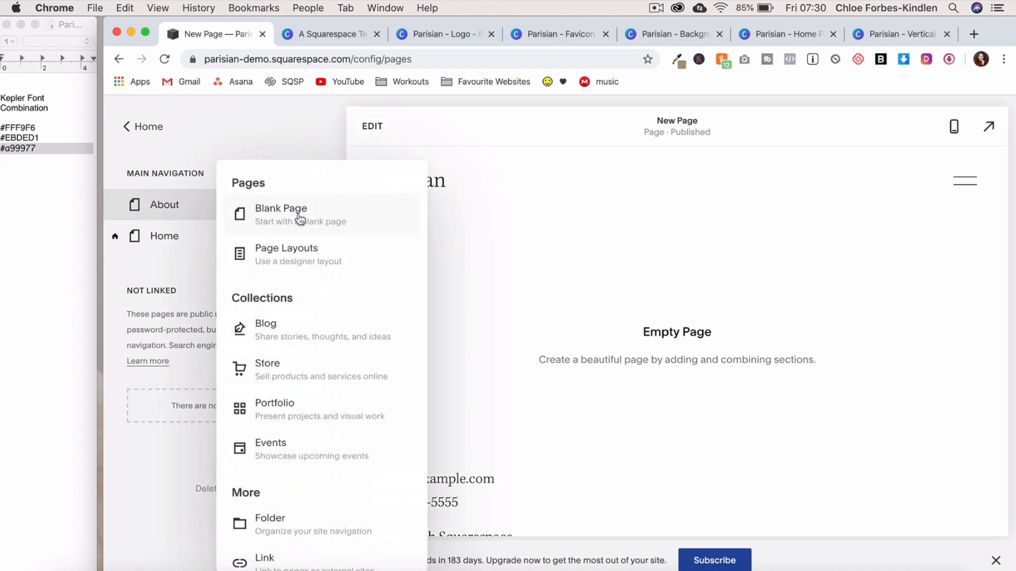
pyautogui.click(296, 212)
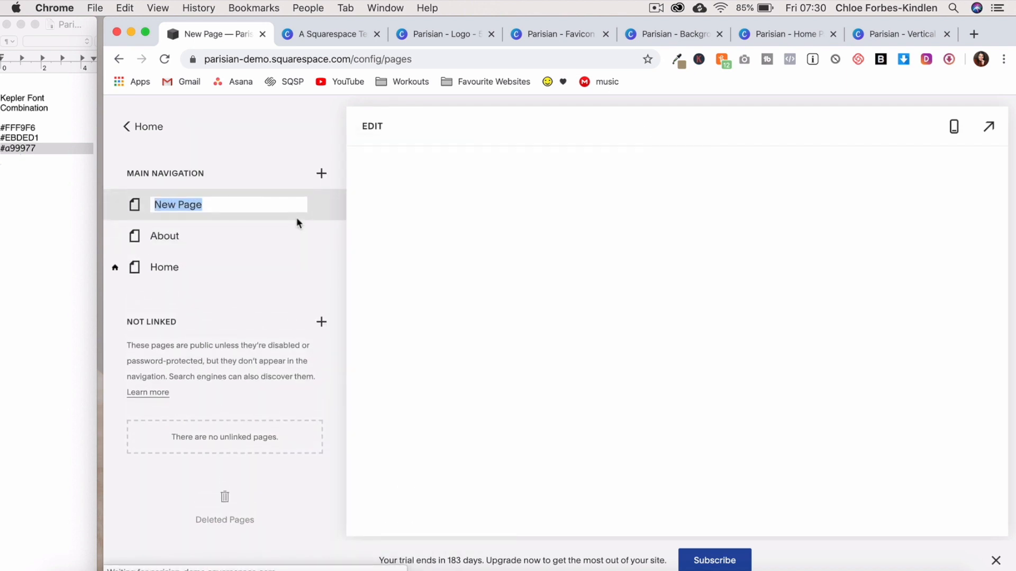
pyautogui.write('Services')
# - Add two more blank pages named Portfolio and Contact to the main navigation
pyautogui.click(322, 174)
pyautogui.click(297, 225)
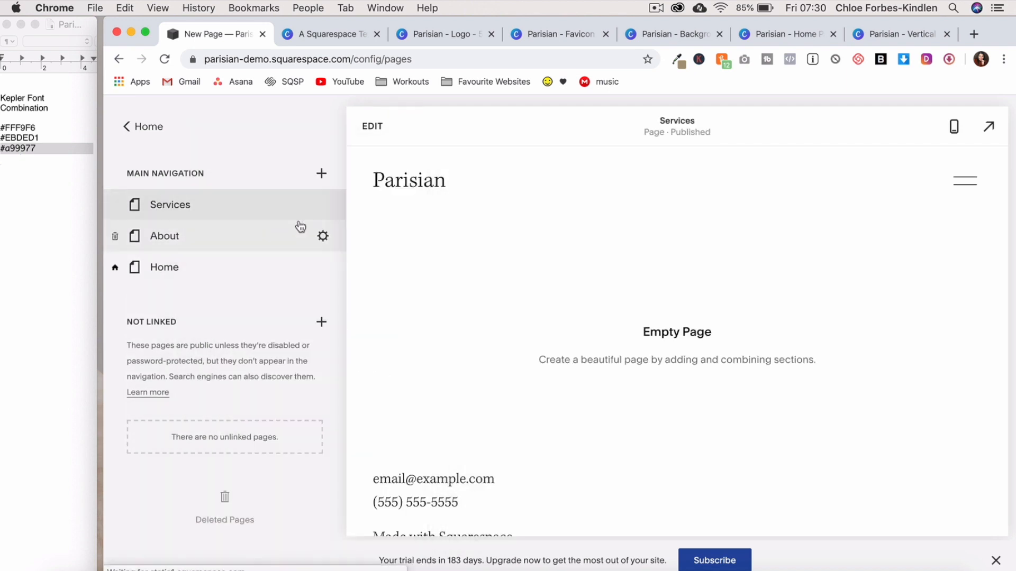
pyautogui.write('Portfolio')
pyautogui.click(321, 173)
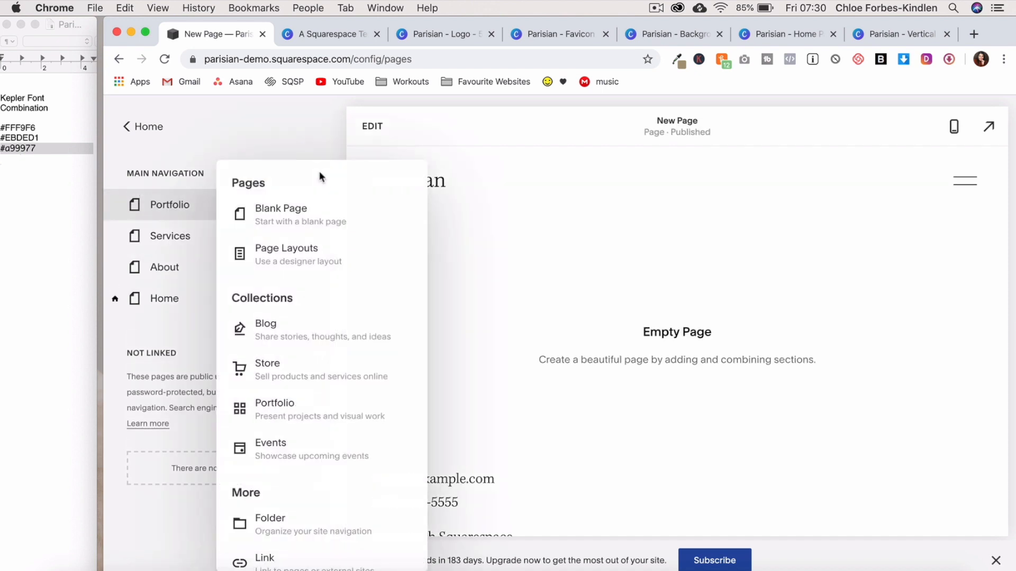
pyautogui.click(301, 220)
pyautogui.write('Contact')
pyautogui.press('Return')
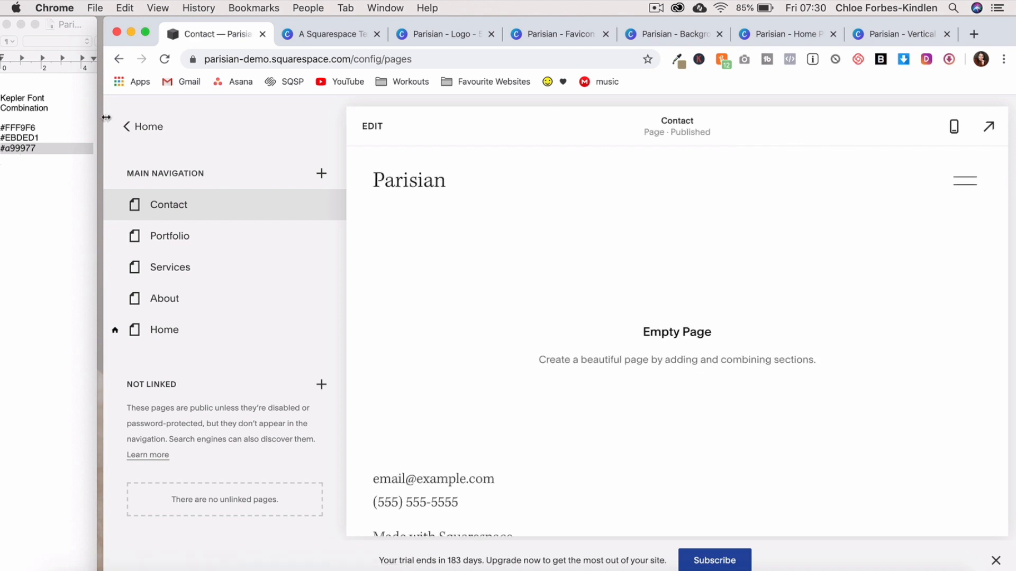
# - Reorder the main navigation pages to Home, About, Services, Portfolio, Contact, with the browser window widened to full screen
pyautogui.moveTo(96, 118); pyautogui.dragTo(0, 120)
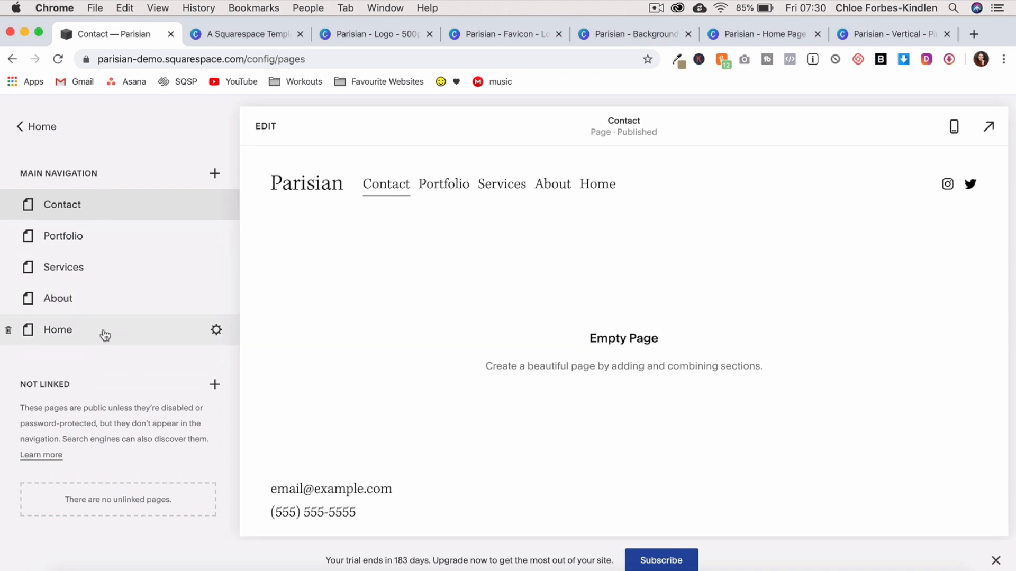
pyautogui.moveTo(84, 328); pyautogui.dragTo(86, 204)
pyautogui.moveTo(87, 340); pyautogui.dragTo(75, 267)
pyautogui.moveTo(64, 298); pyautogui.dragTo(63, 330)
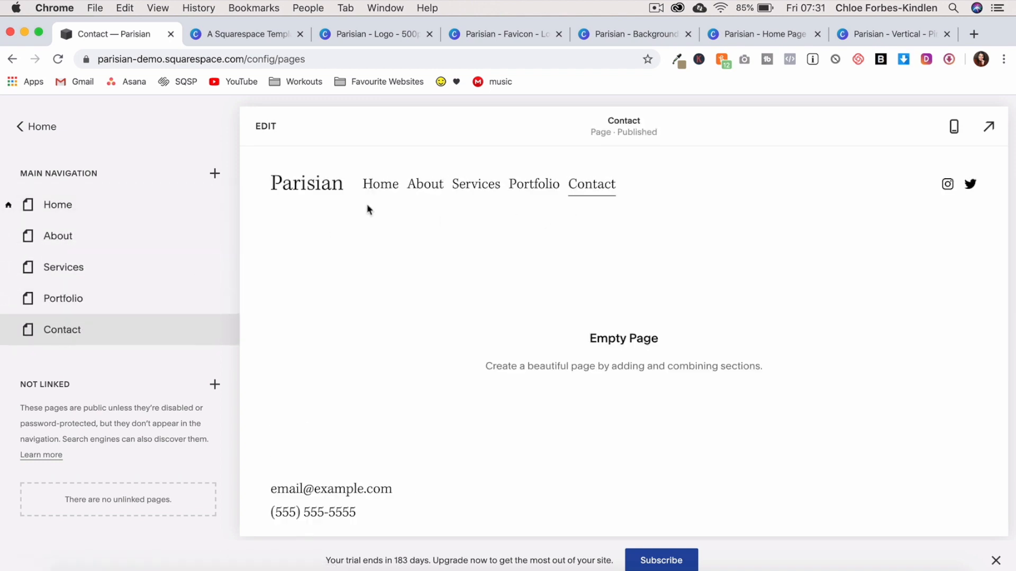
# - Open the Home page for editing, and open the Parisian - Home folder inside the desktop's Parisian Template folder
pyautogui.click(135, 210)
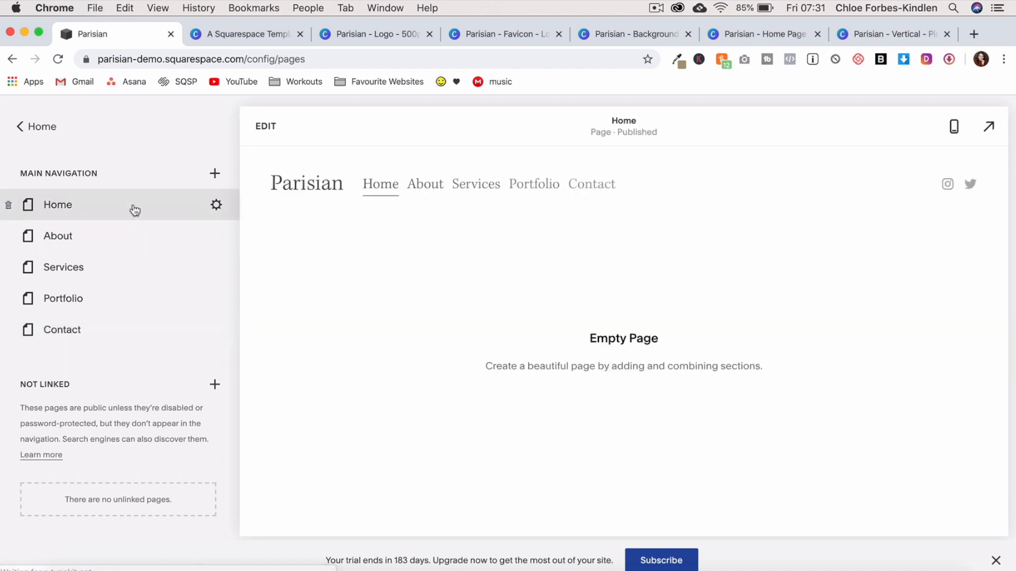
pyautogui.click(266, 126)
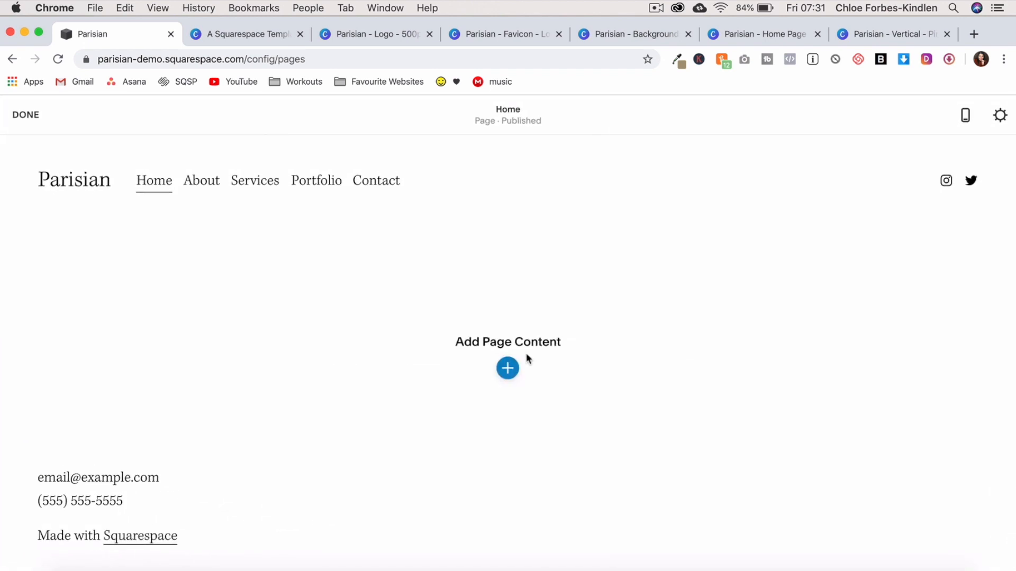
pyautogui.moveTo(17, 242); pyautogui.dragTo(122, 234)
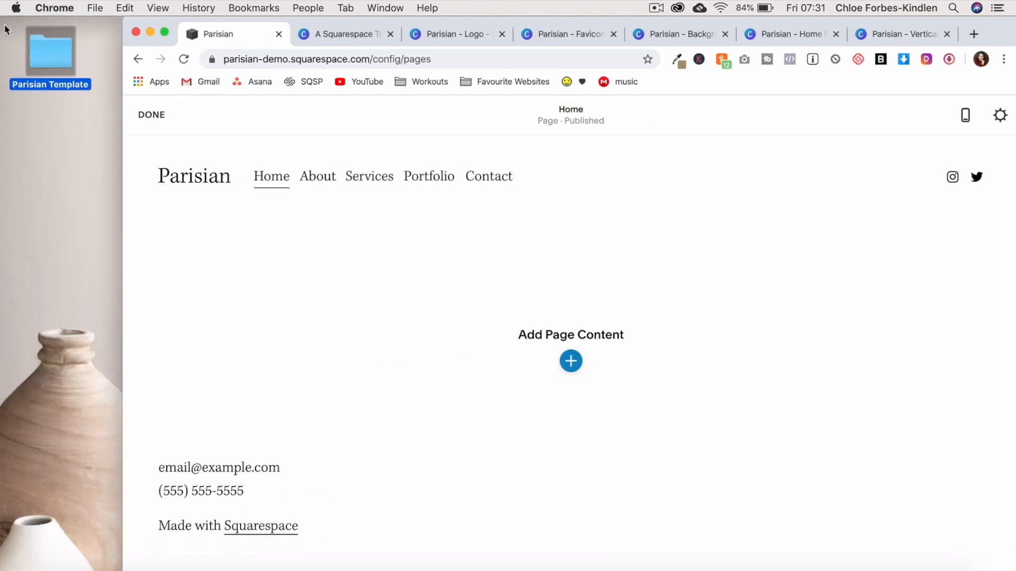
pyautogui.click(47, 59)
pyautogui.doubleClick(48, 58)
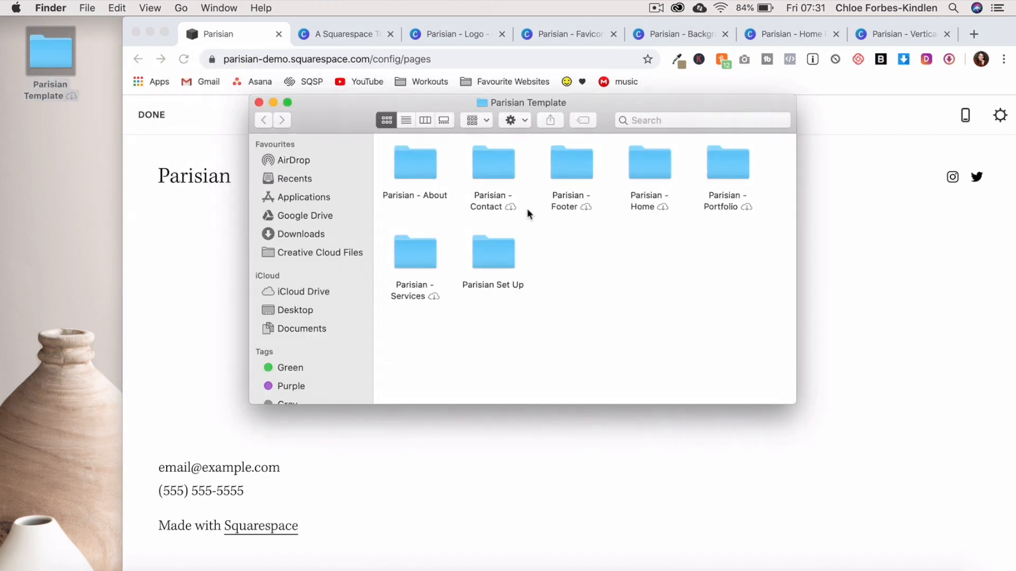
pyautogui.doubleClick(657, 175)
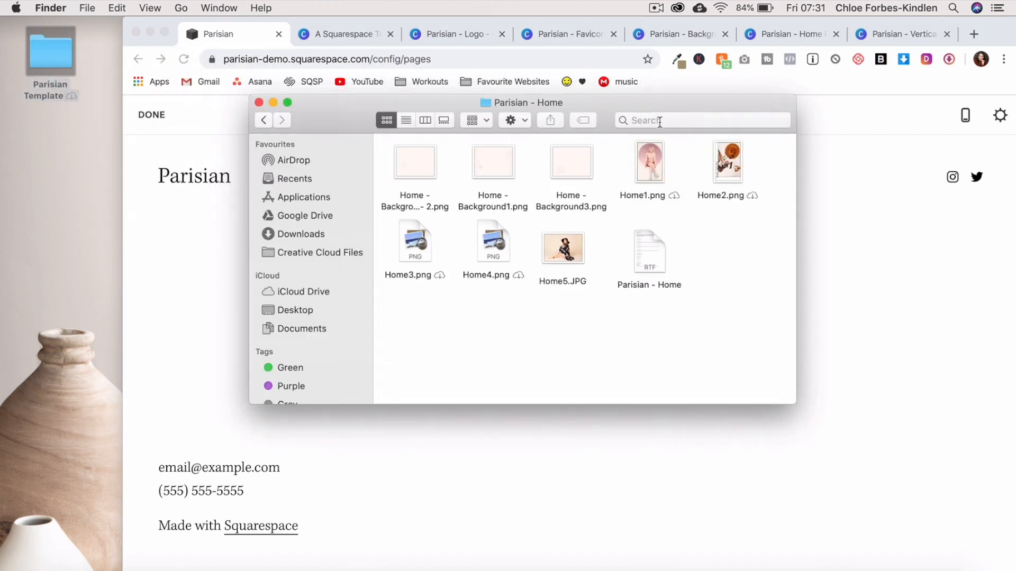
# - Place the Parisian - Home folder window at the screen's edge, make it taller, and return to the browser
pyautogui.moveTo(655, 106); pyautogui.dragTo(370, 89)
pyautogui.moveTo(513, 198); pyautogui.dragTo(306, 242)
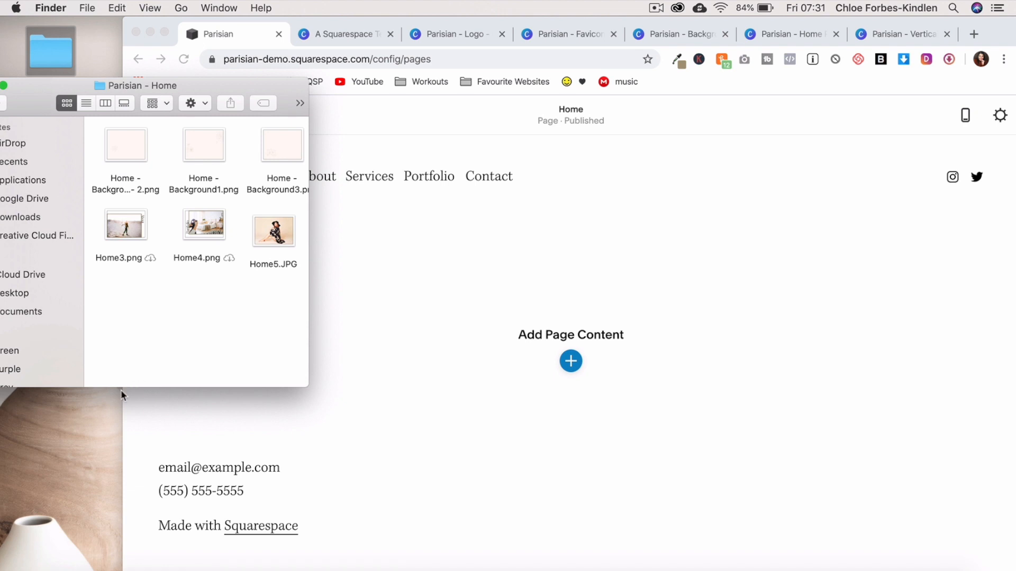
pyautogui.moveTo(122, 390); pyautogui.dragTo(121, 493)
pyautogui.click(640, 377)
# - Browse the Headlines, List, Gallery, Quote and Video section layouts, and add a blank section to the Home page
pyautogui.click(572, 363)
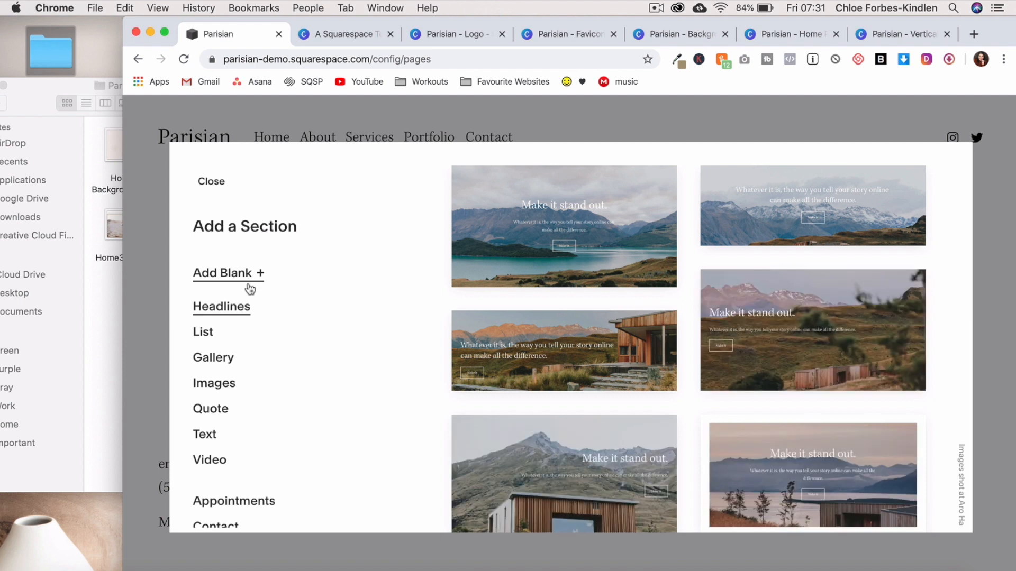
pyautogui.scroll(-15, 602, 387)
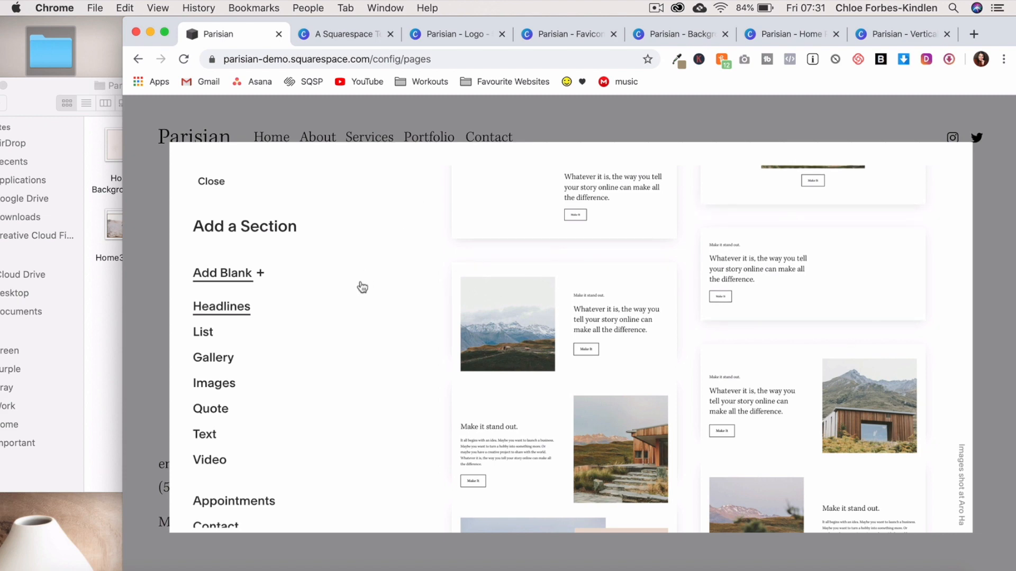
pyautogui.scroll(10, 519, 392)
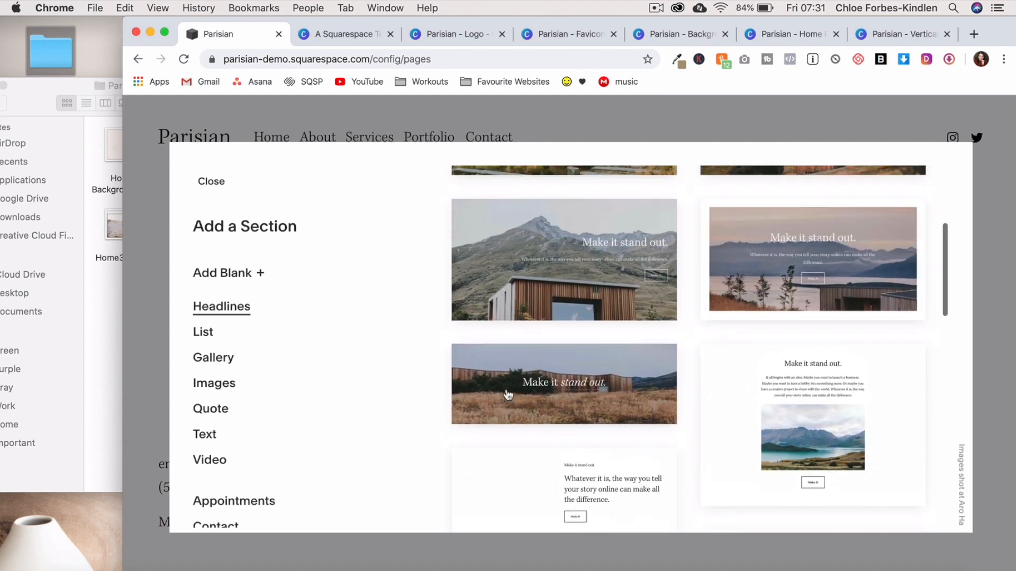
pyautogui.click(217, 333)
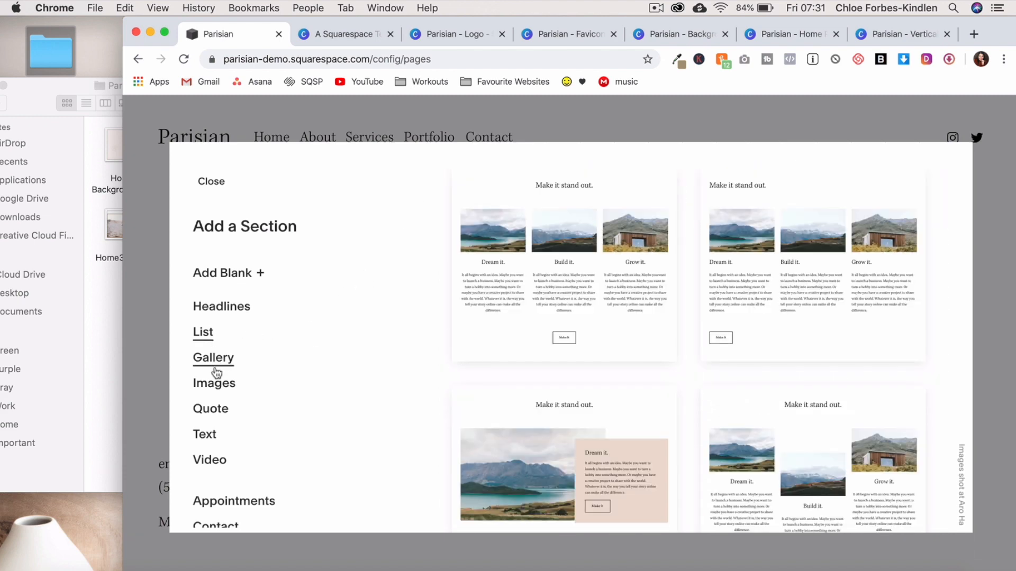
pyautogui.click(216, 365)
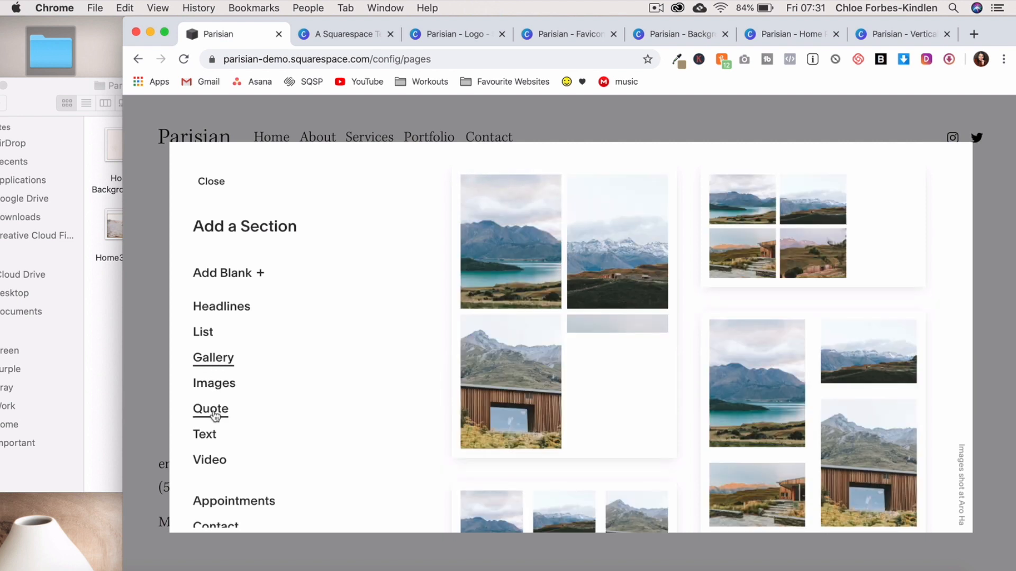
pyautogui.click(214, 415)
pyautogui.click(206, 473)
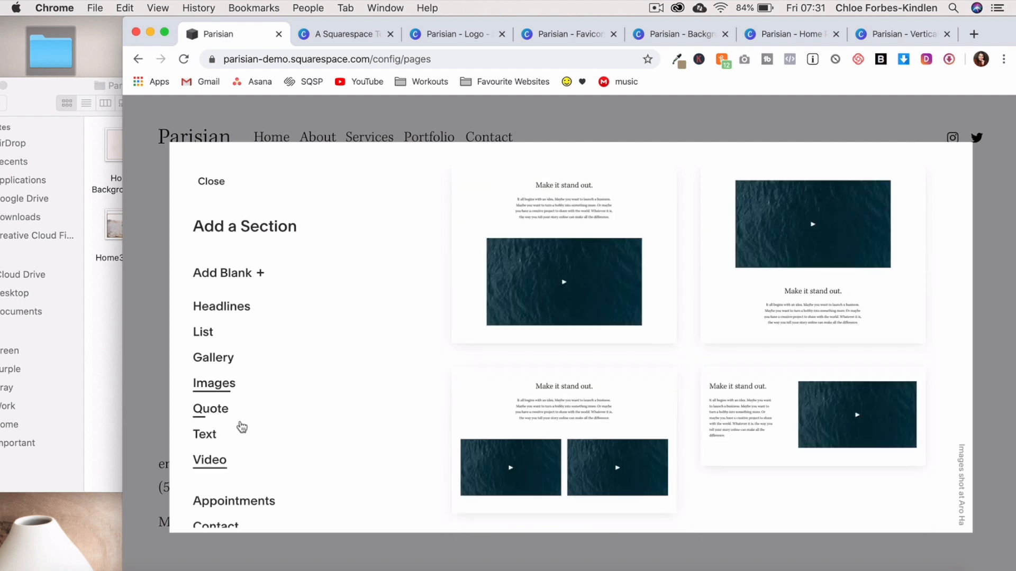
pyautogui.click(235, 274)
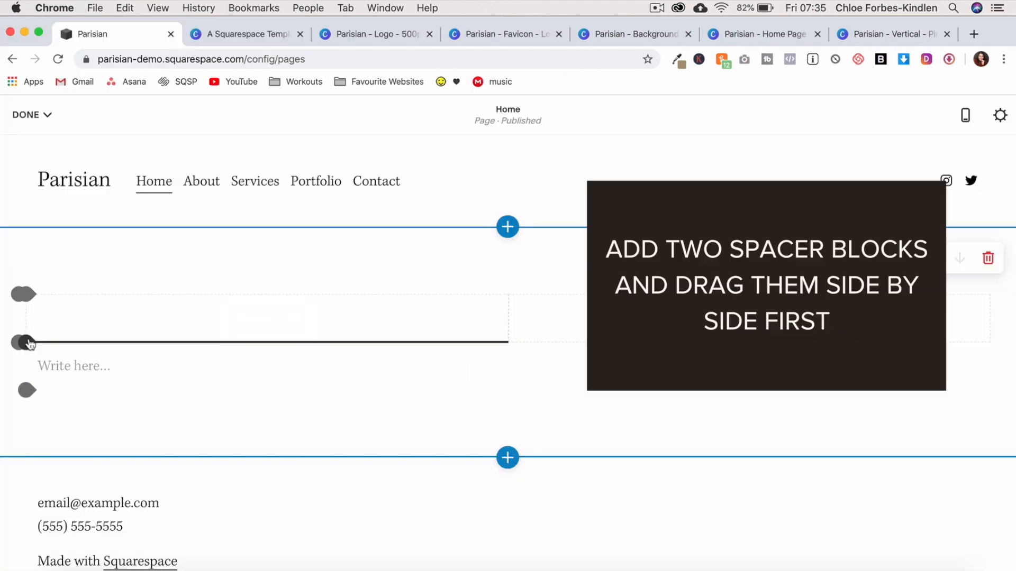
# - Add a text block under the first spacer and paste in the Welcome heading and Lorem ipsum paragraph from the Parisian - Home document
pyautogui.click(27, 343)
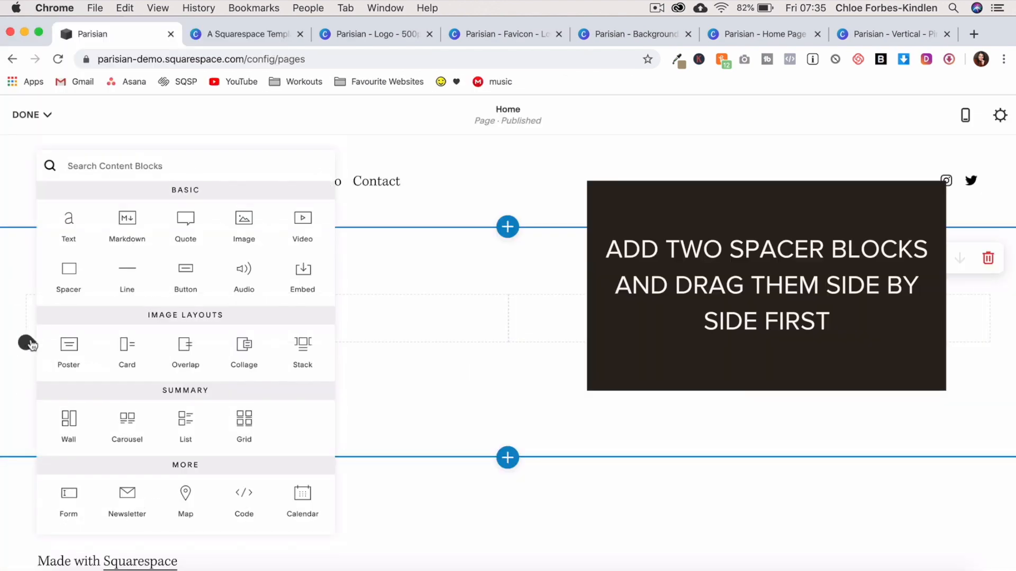
pyautogui.click(69, 231)
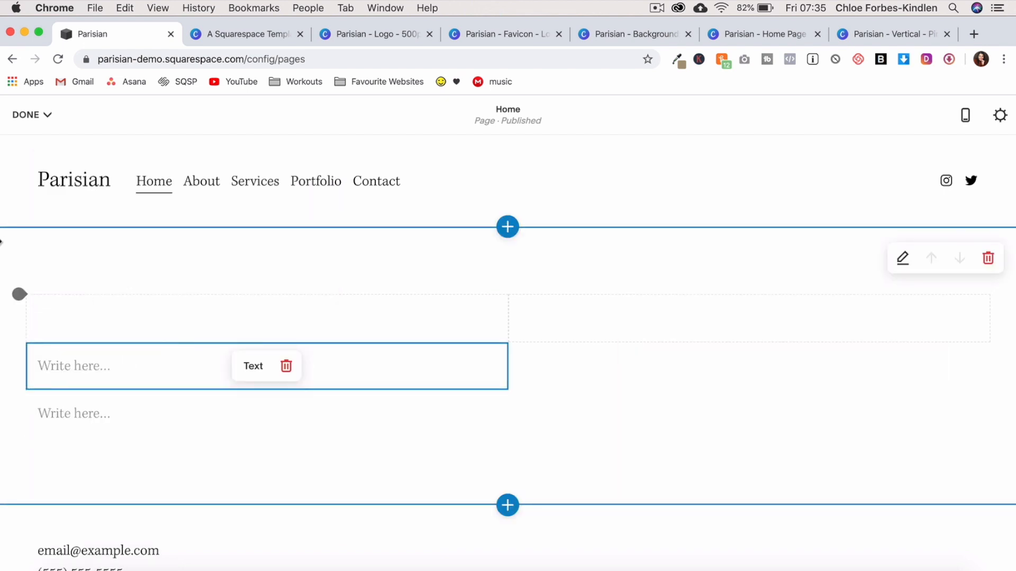
pyautogui.moveTo(1, 247); pyautogui.dragTo(185, 231)
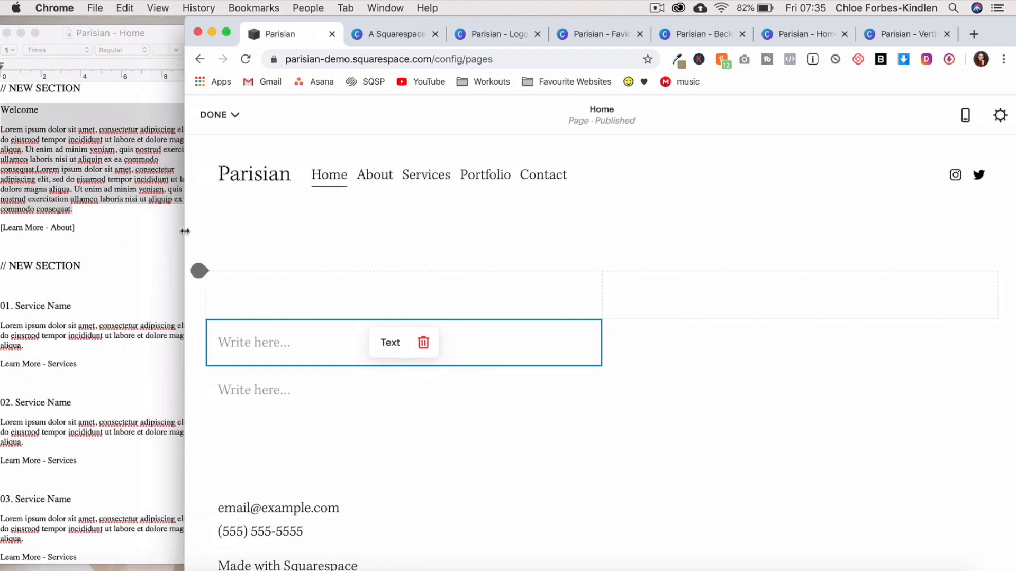
pyautogui.click(258, 342)
pyautogui.write('Welcome Lorem ipsum dolor sit amet, consectetur adipiscing elit, sed do eiusmod tempor incididunt ut labore et dolore magna aliqua. Ut enim ad minim veniam, quis nostrud exercitation ullamco laboris nisi ut aliquip ex ea commodo consequat.Lorem ipsum dolor sit amet, consectetur adipiscing elit, sed do eiusmod tempor incididunt ut labore et dolore magna aliqua. Ut enim ad minim veniam, quis nostrud exercitation ullamco laboris nisi ut aliquip ex ea commodo consequat.')
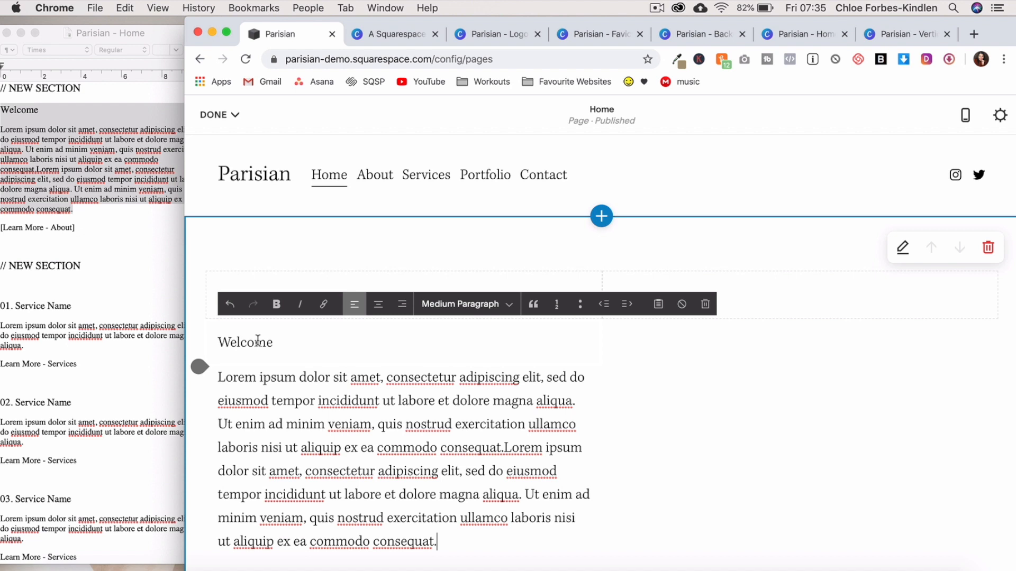
pyautogui.click(188, 301)
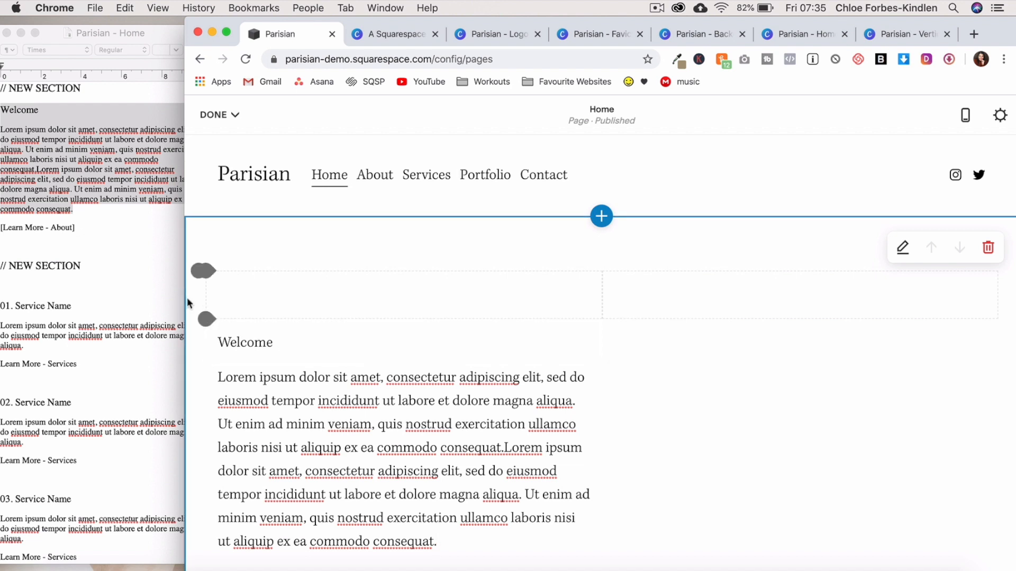
# - Insert a line block between the Welcome text and the Lorem ipsum paragraph
pyautogui.moveTo(189, 304); pyautogui.dragTo(214, 366)
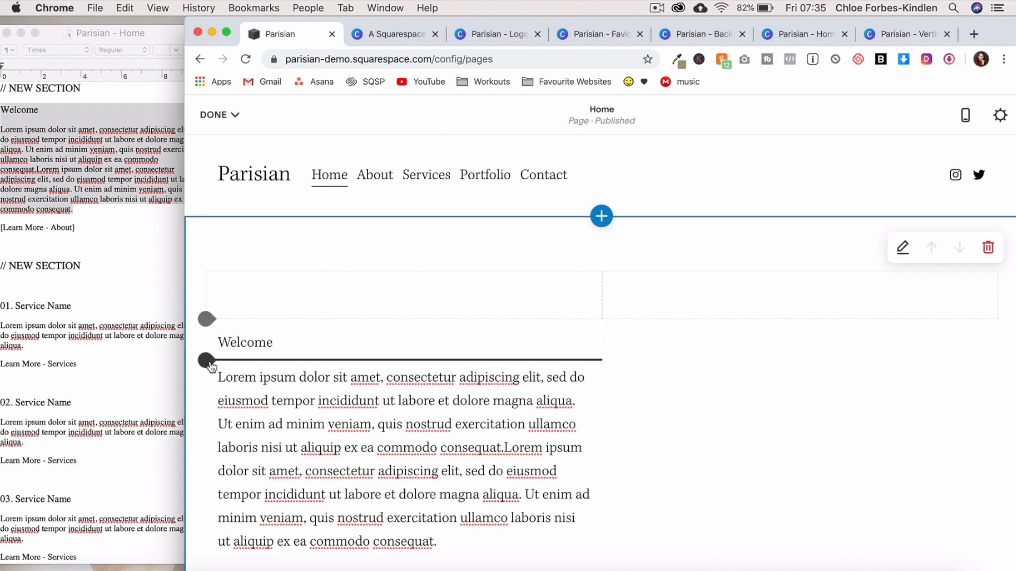
pyautogui.click(210, 363)
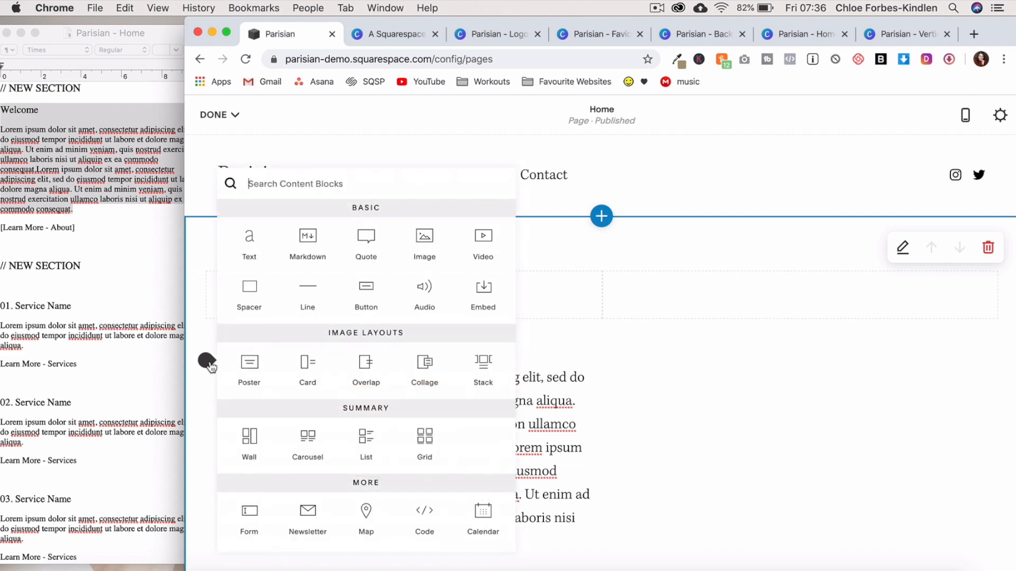
pyautogui.click(313, 292)
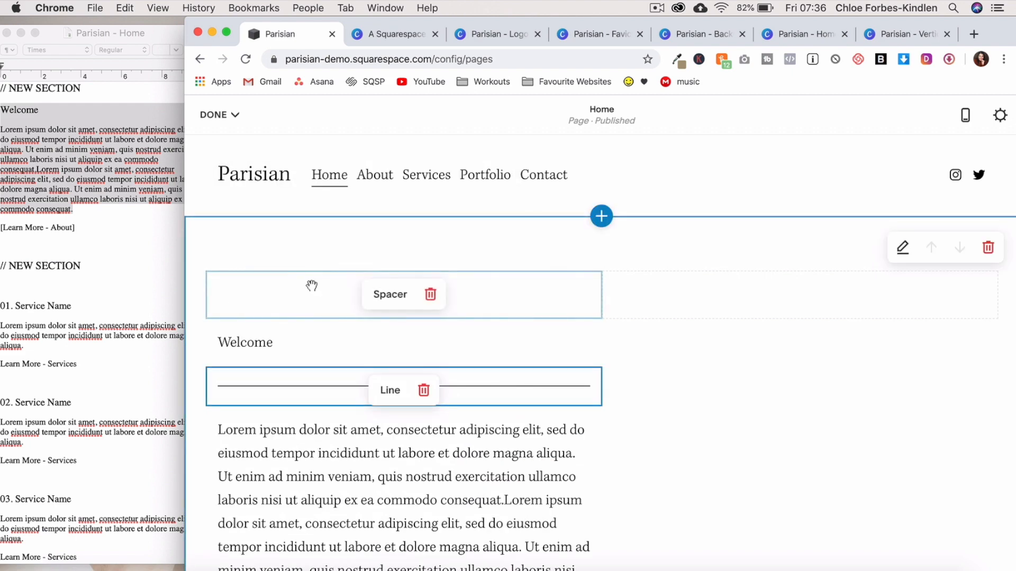
# - Format the Welcome text as Large Heading and move the line block beside it
pyautogui.doubleClick(258, 341)
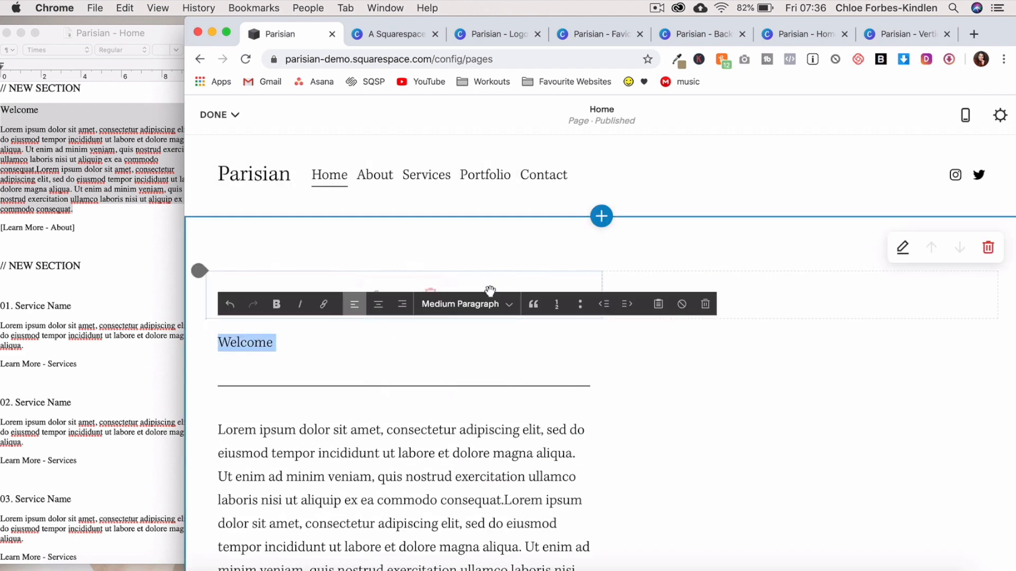
pyautogui.click(479, 304)
pyautogui.click(487, 245)
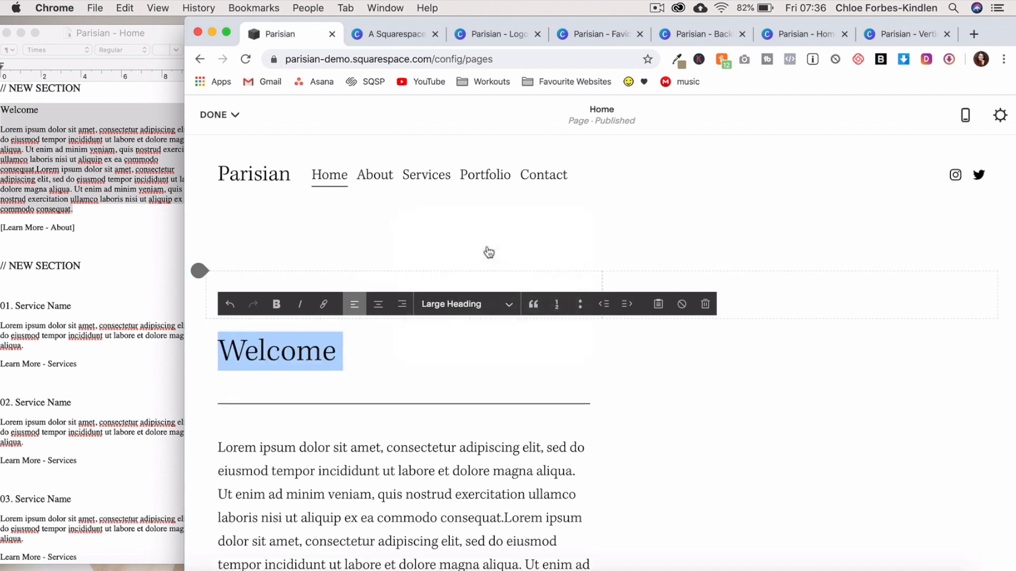
pyautogui.moveTo(388, 397); pyautogui.dragTo(467, 356)
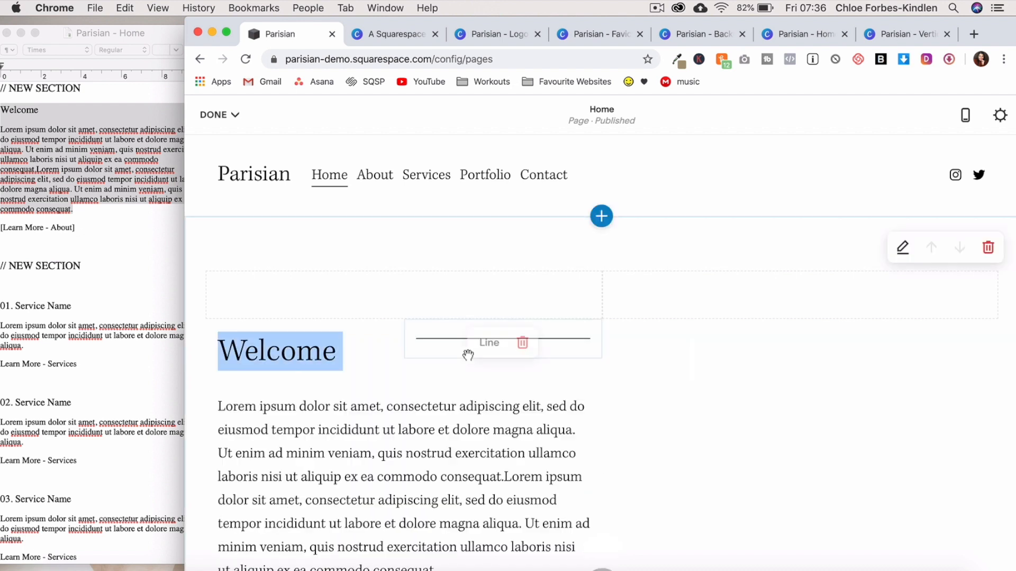
# - Add a button block below the Lorem ipsum paragraph with the text "Learn more"
pyautogui.scroll(-3, 390, 376)
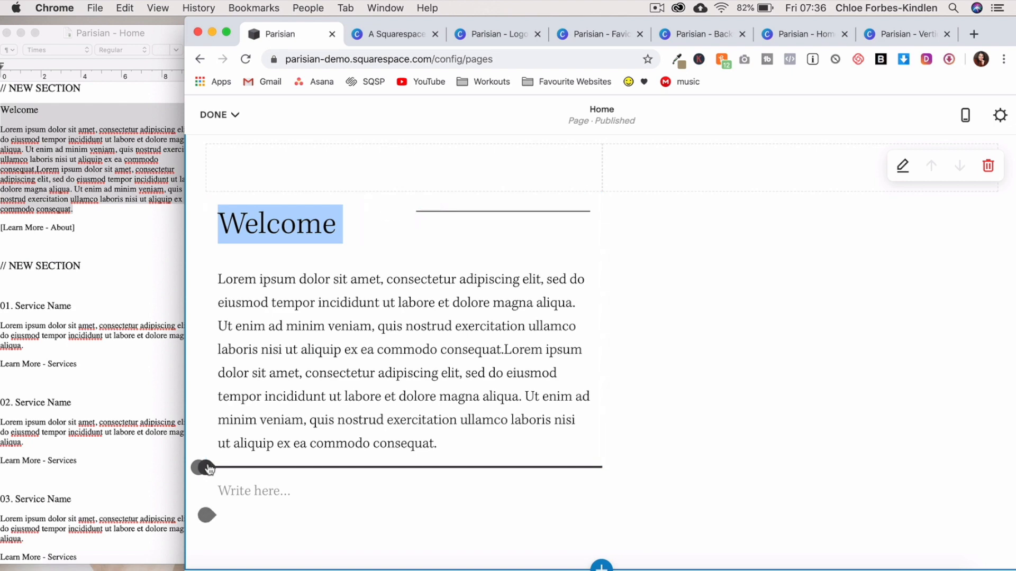
pyautogui.click(205, 467)
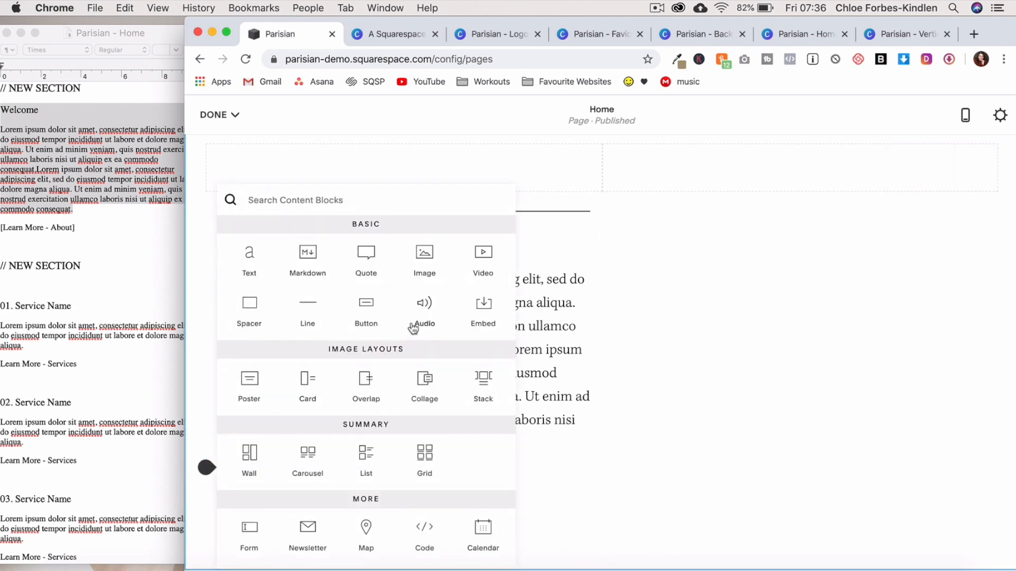
pyautogui.click(366, 307)
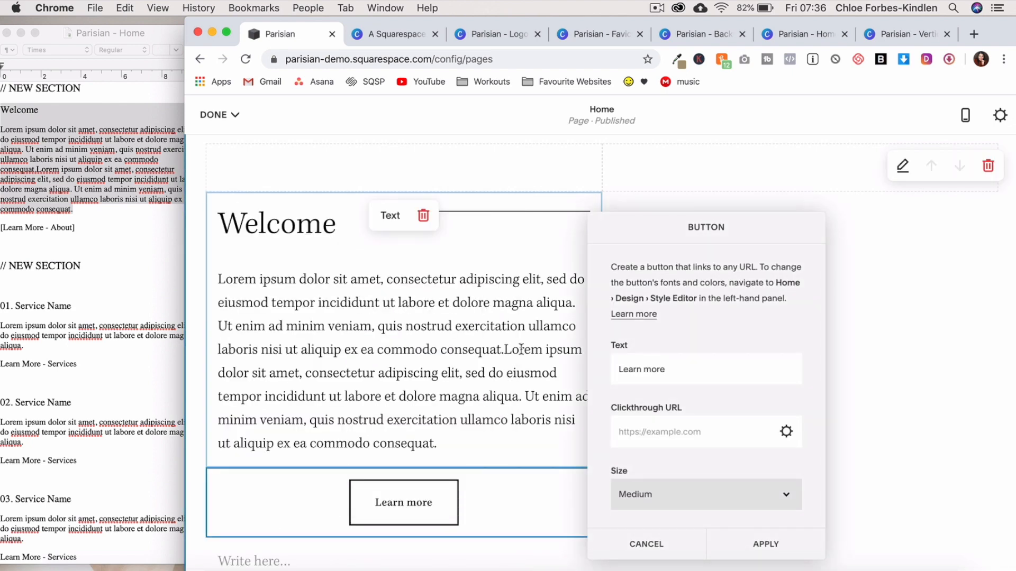
pyautogui.click(681, 371)
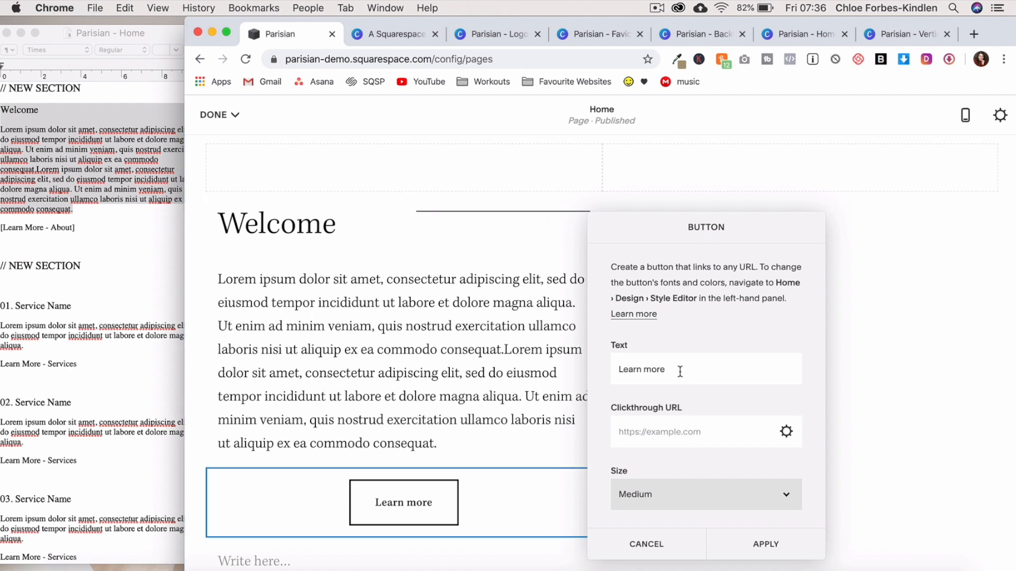
# - Link the Learn more button to the About page (/about) and save the link
pyautogui.click(695, 432)
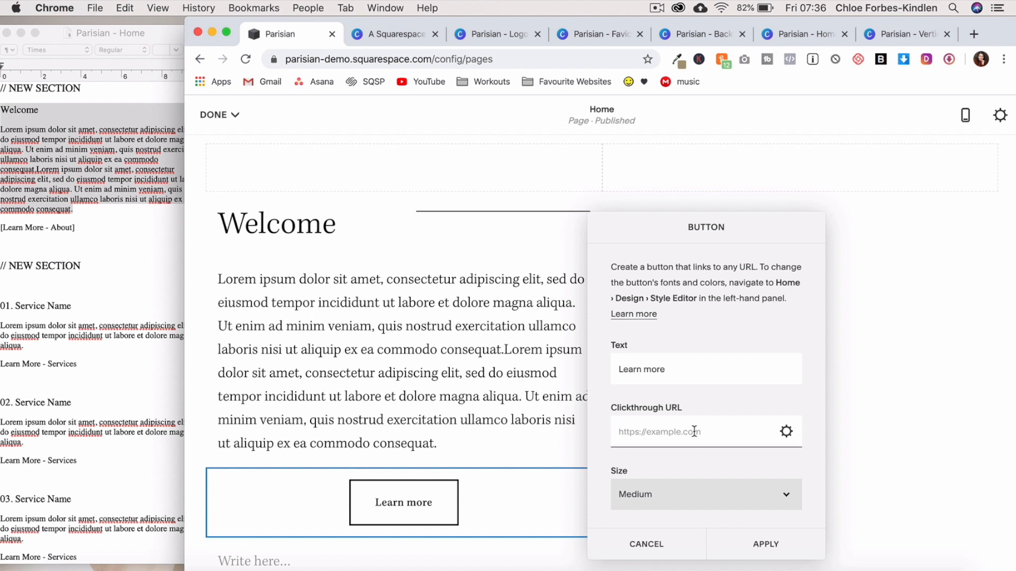
pyautogui.write('/about')
pyautogui.click(786, 432)
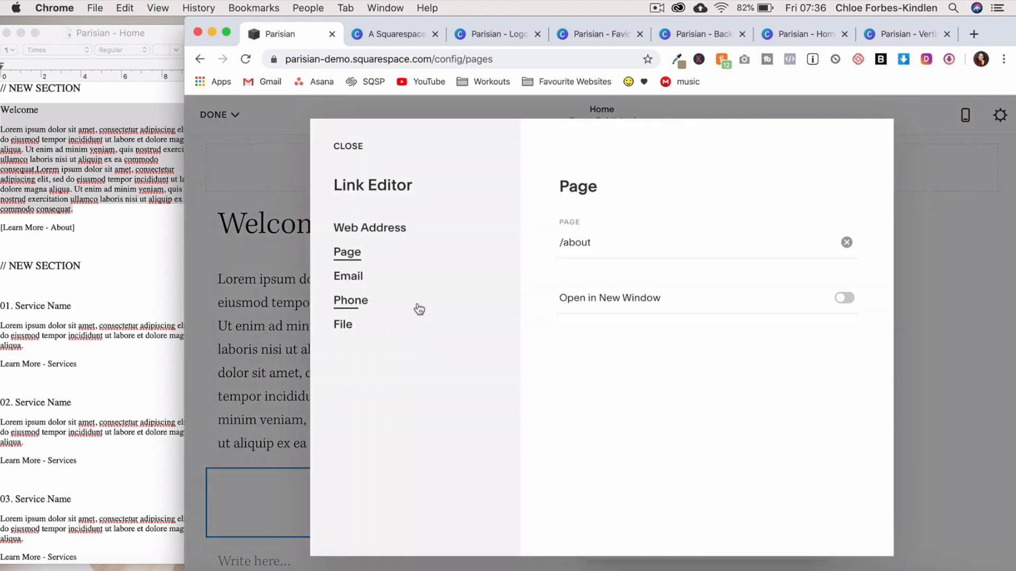
pyautogui.click(701, 247)
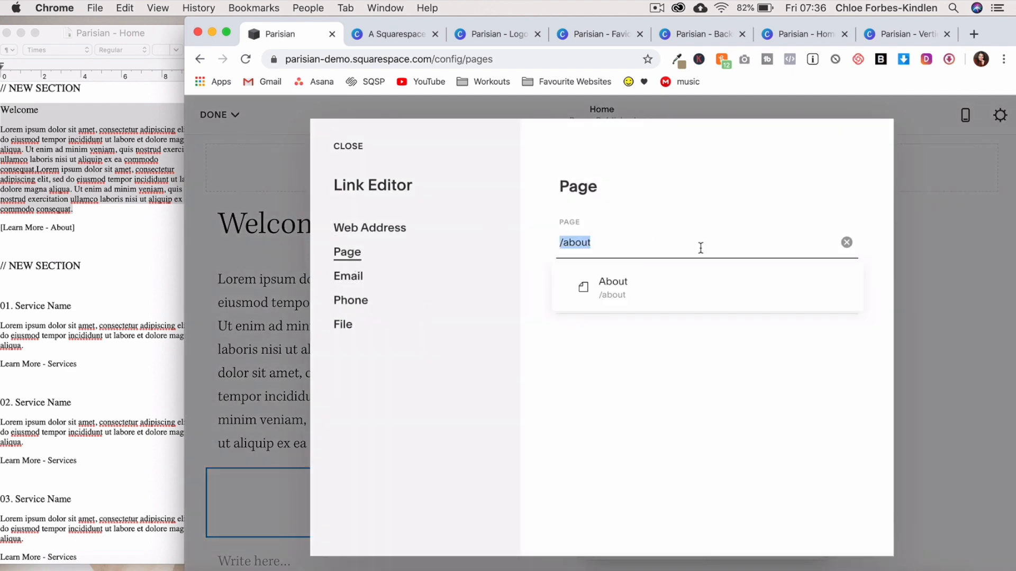
pyautogui.click(655, 291)
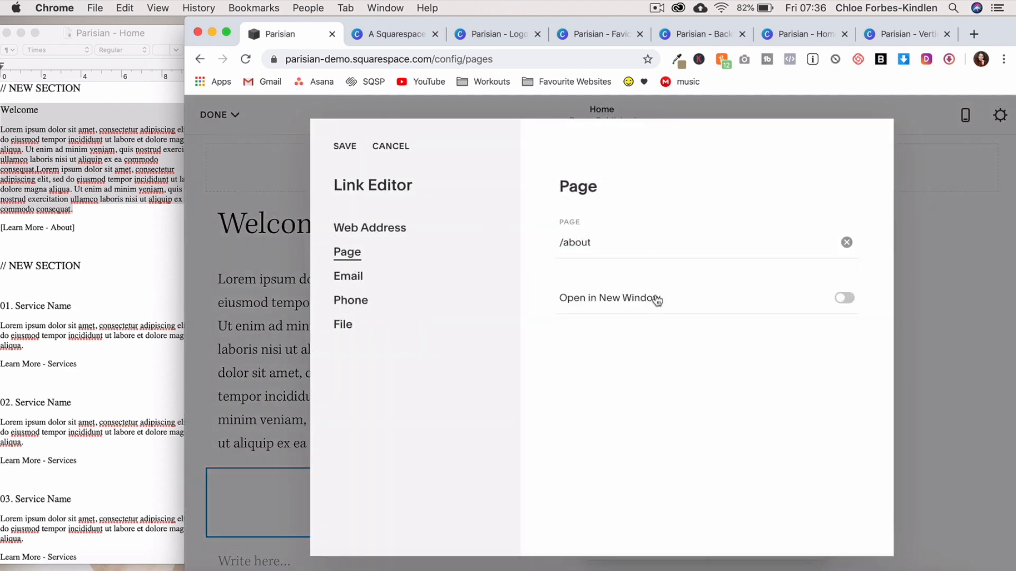
pyautogui.click(339, 145)
pyautogui.scroll(-2, 674, 476)
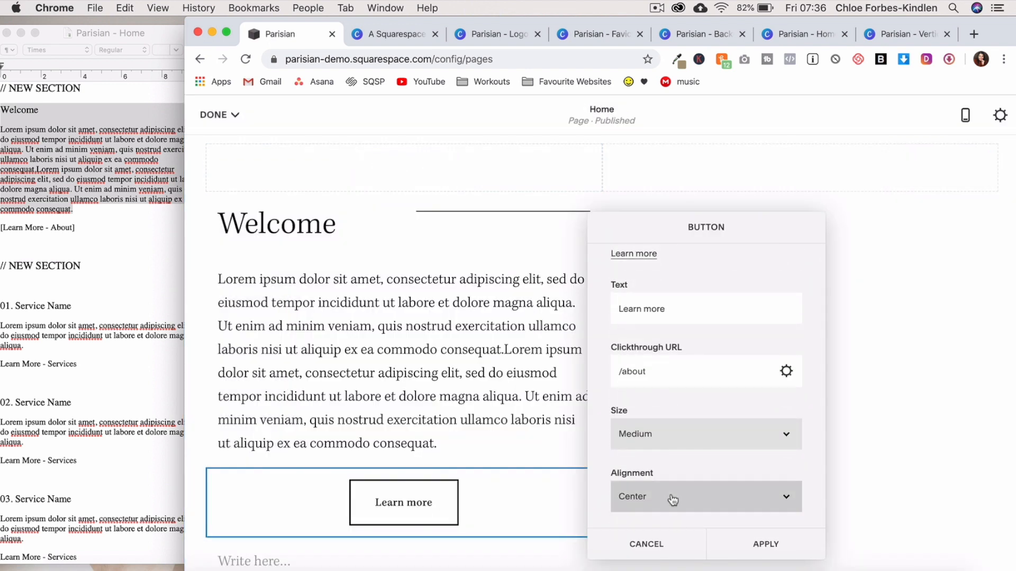
# - Align the Learn more button to the right and apply the button block settings
pyautogui.click(673, 501)
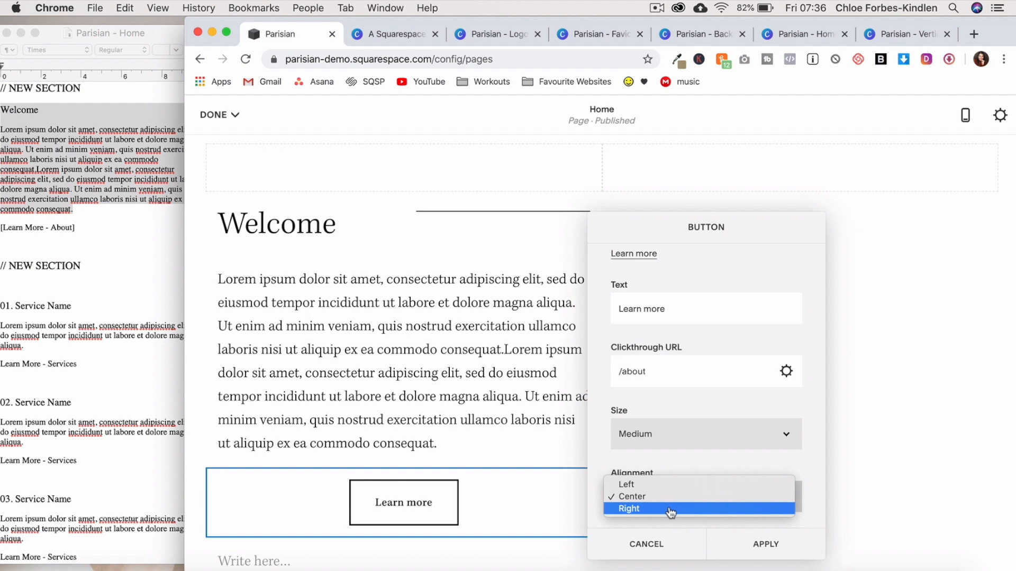
pyautogui.click(671, 509)
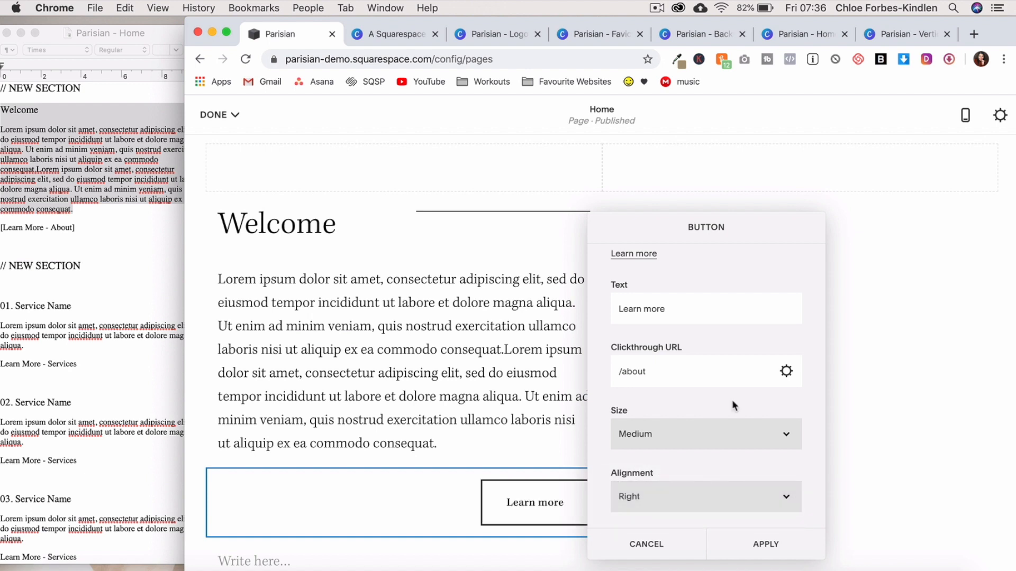
pyautogui.scroll(2, 733, 404)
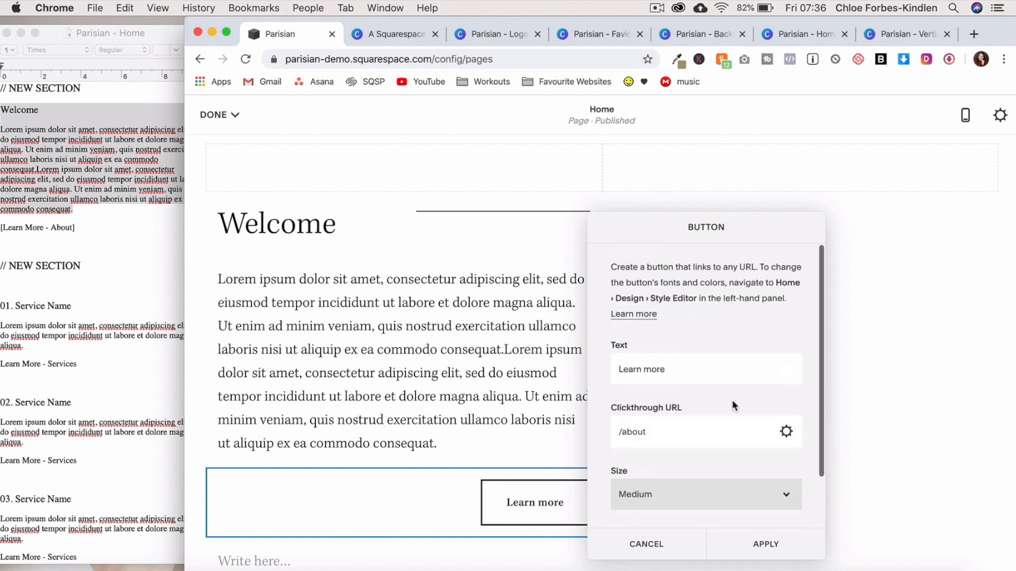
pyautogui.click(765, 546)
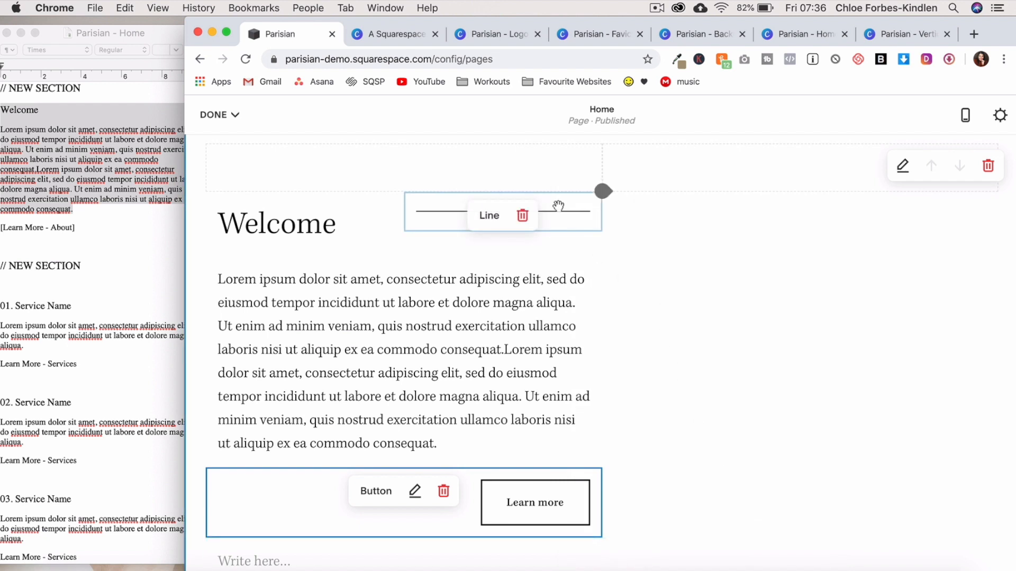
# - Insert an image block beside the Welcome text, in the empty right half of the section, using Home1.png
pyautogui.moveTo(558, 206); pyautogui.dragTo(608, 195)
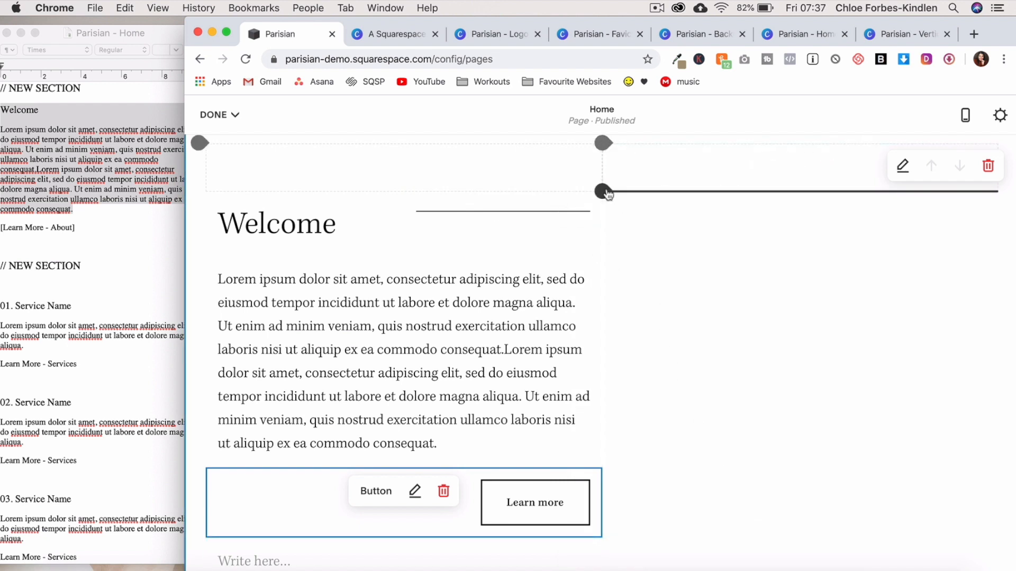
pyautogui.click(603, 192)
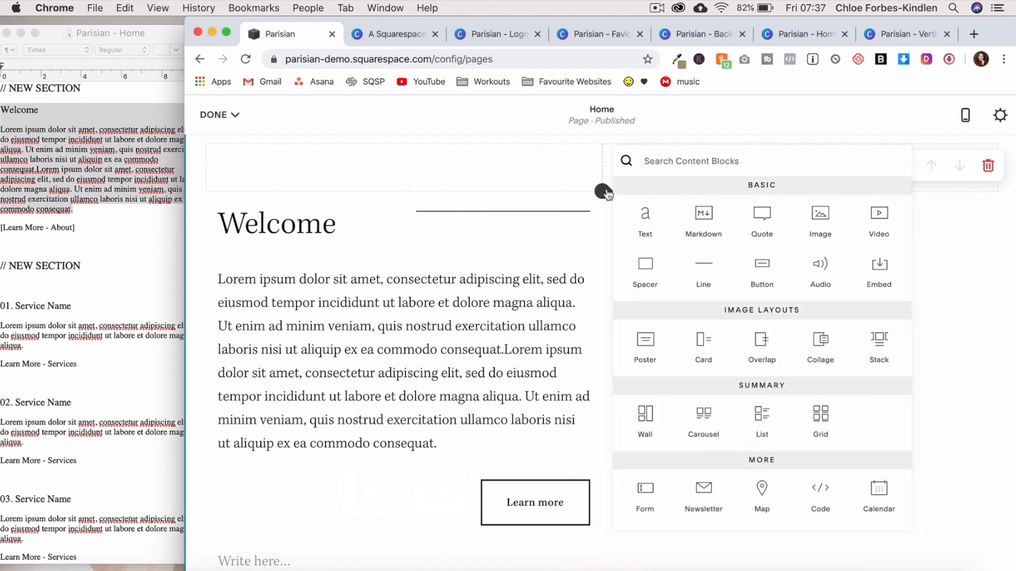
pyautogui.click(820, 223)
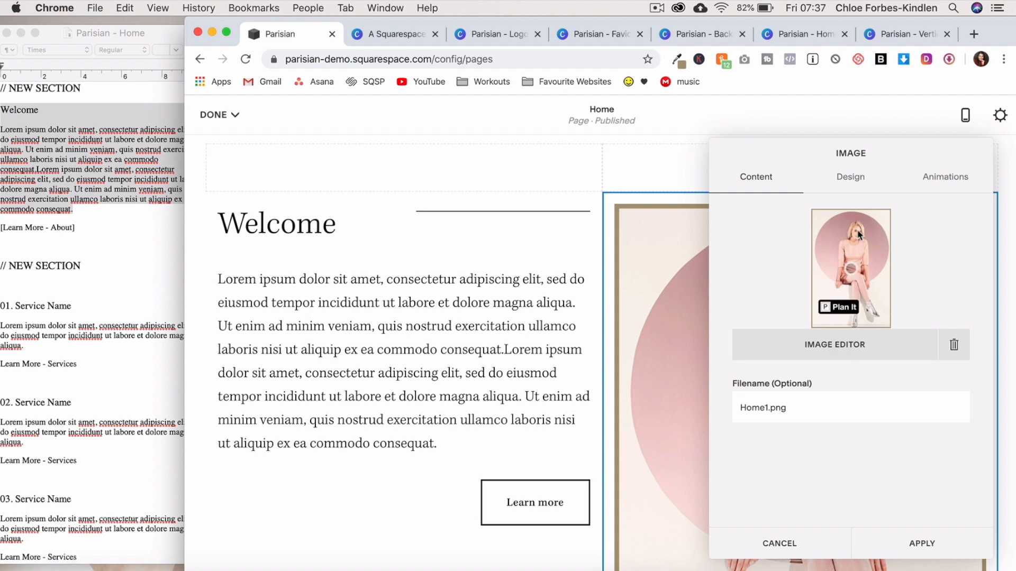
# - Set the image block's design to Stack, check its link and animation options, and apply the settings
pyautogui.click(851, 181)
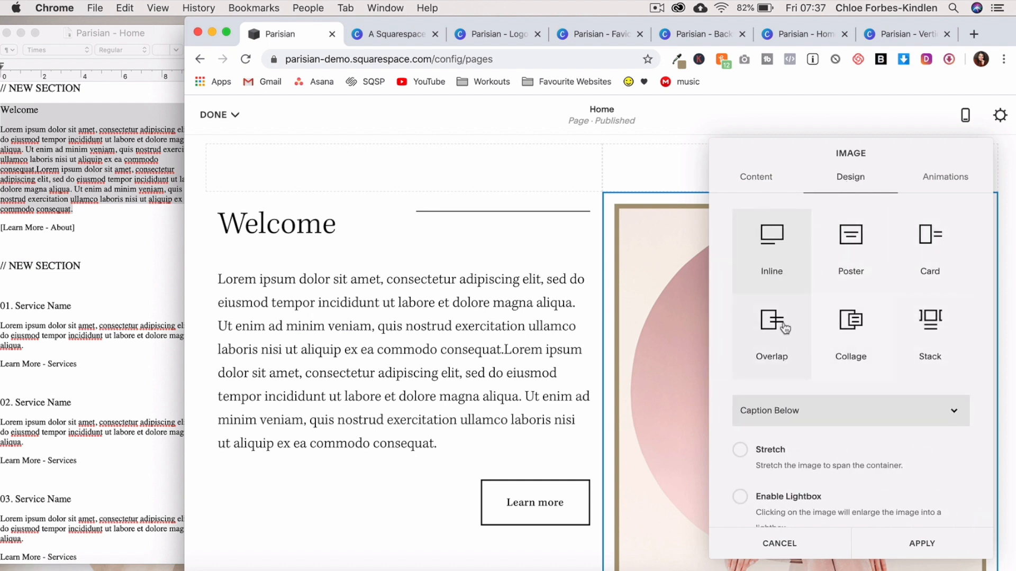
pyautogui.click(940, 329)
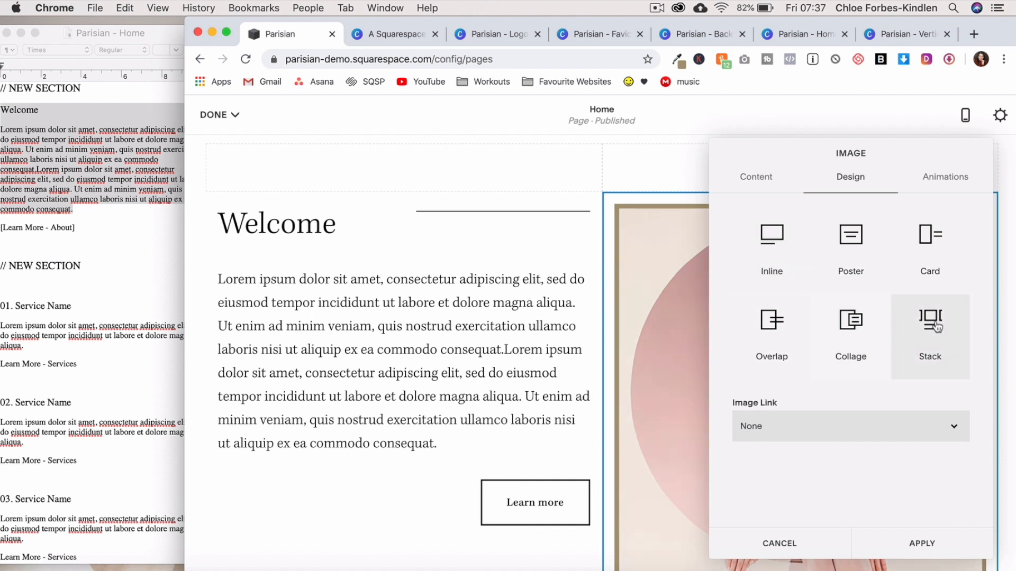
pyautogui.click(864, 438)
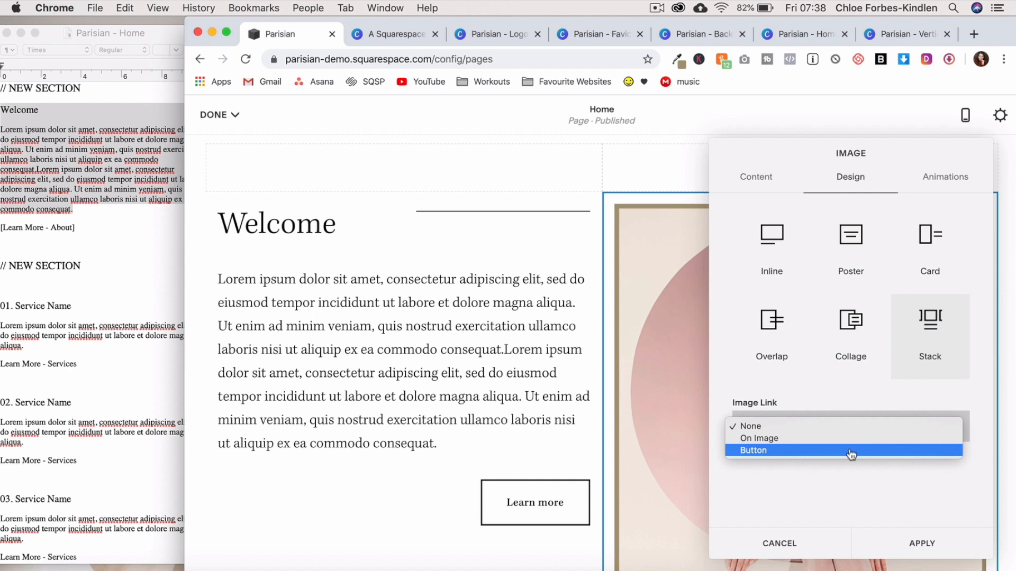
pyautogui.click(954, 177)
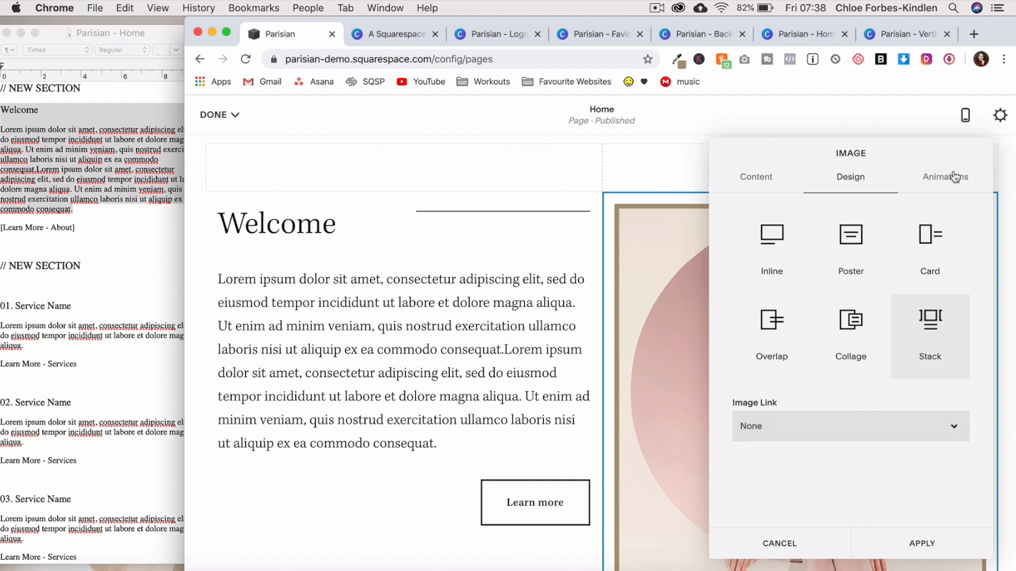
pyautogui.click(951, 179)
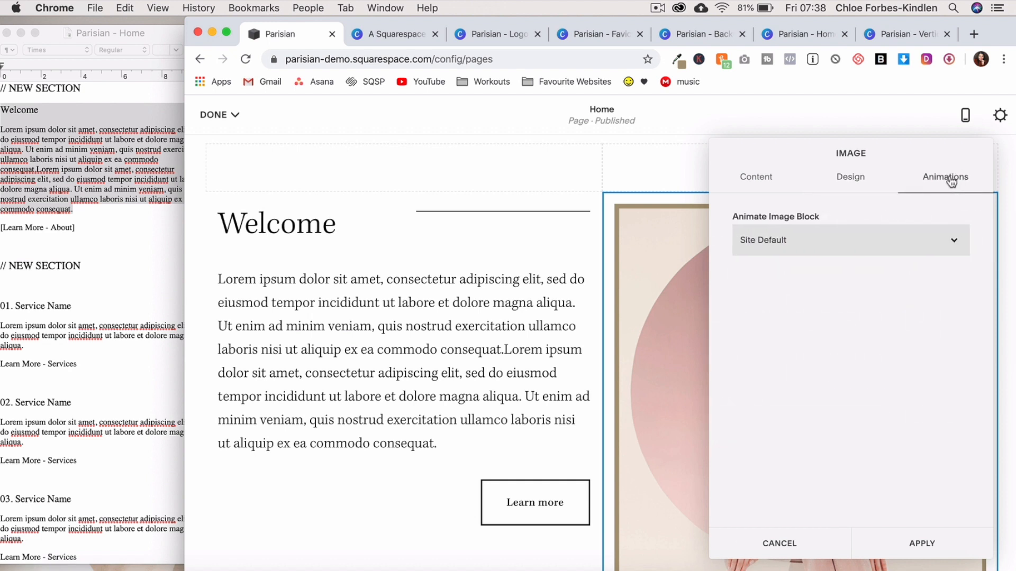
pyautogui.click(863, 253)
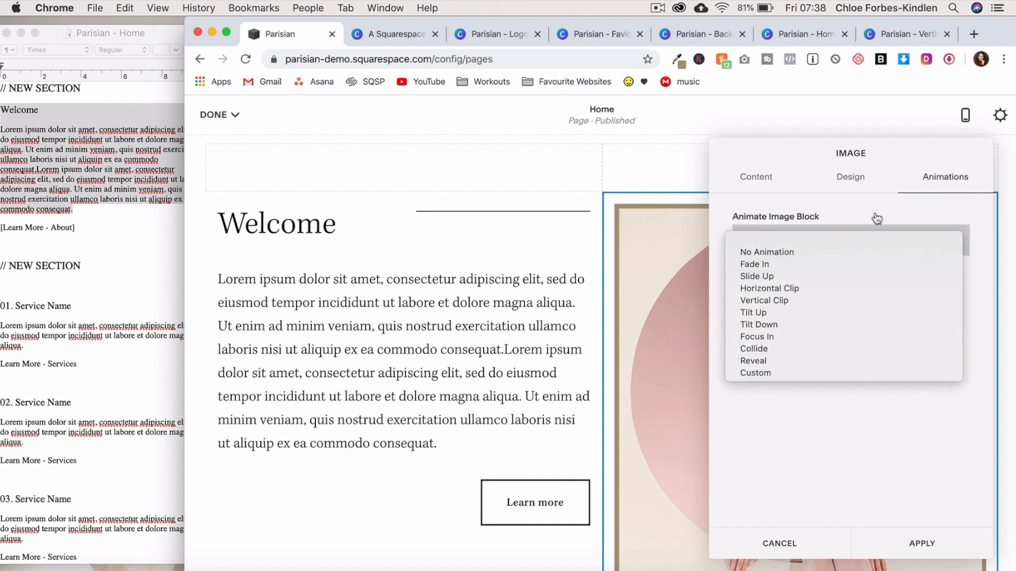
pyautogui.click(850, 216)
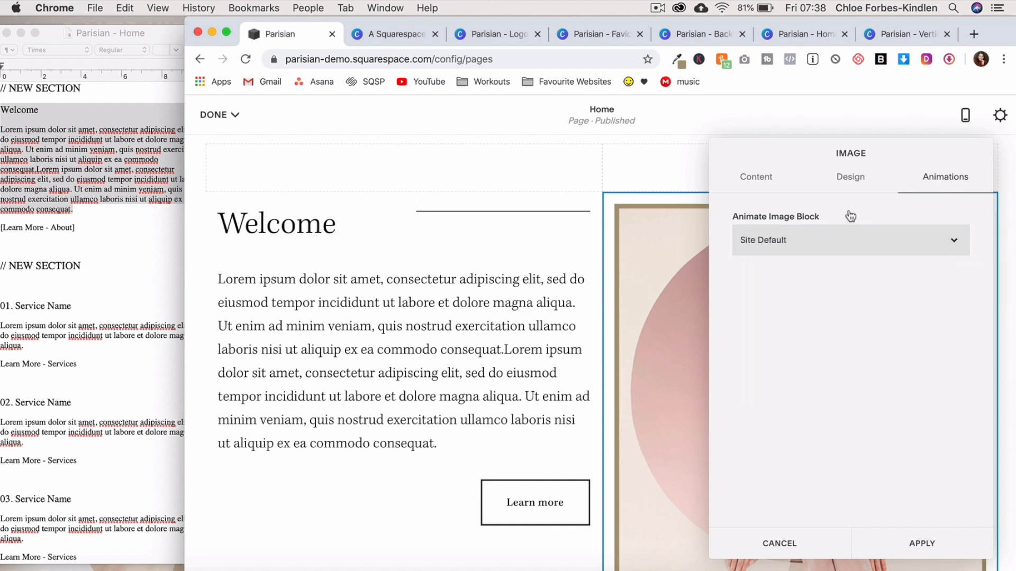
pyautogui.click(920, 544)
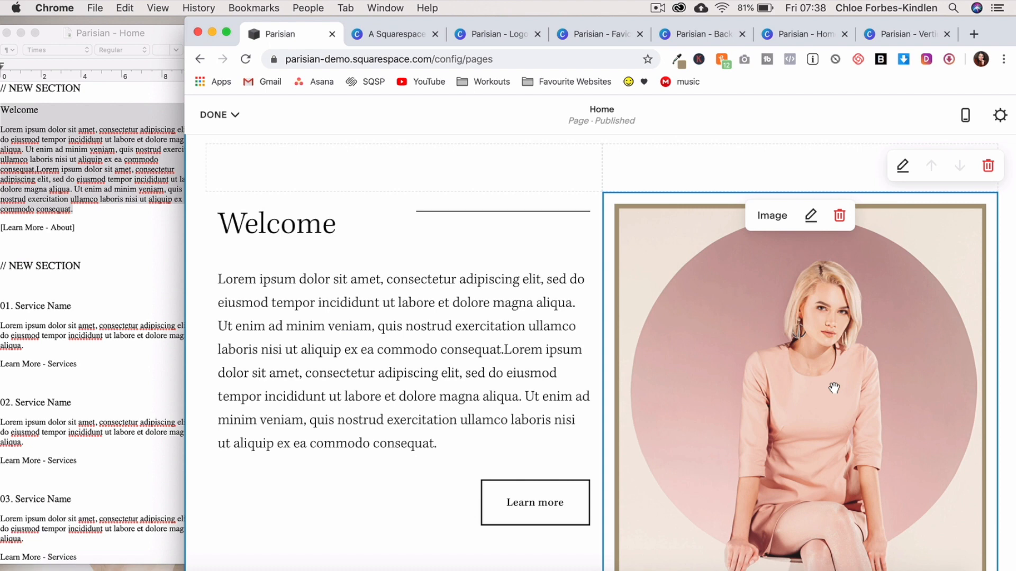
# - Switch to the Canva vertical images design and look through its three pages
pyautogui.click(900, 34)
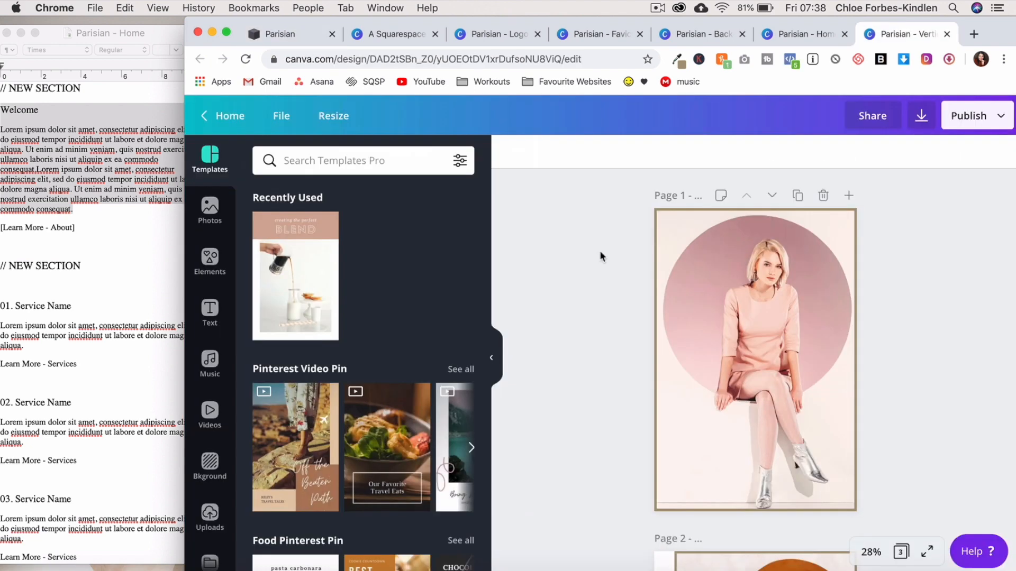
pyautogui.scroll(-1, 601, 256)
pyautogui.scroll(-5, 600, 256)
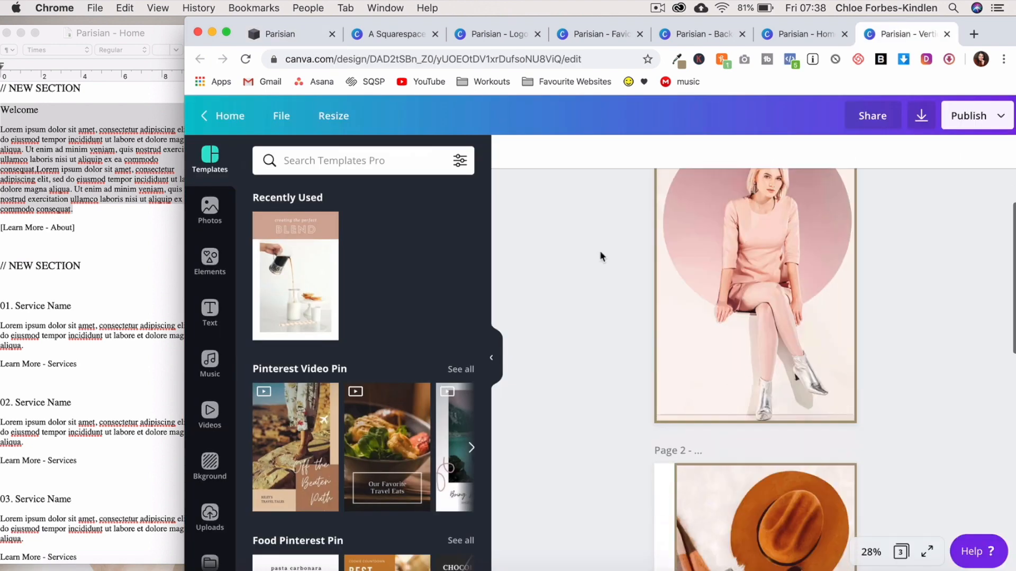
pyautogui.scroll(-3, 600, 256)
pyautogui.scroll(6, 600, 257)
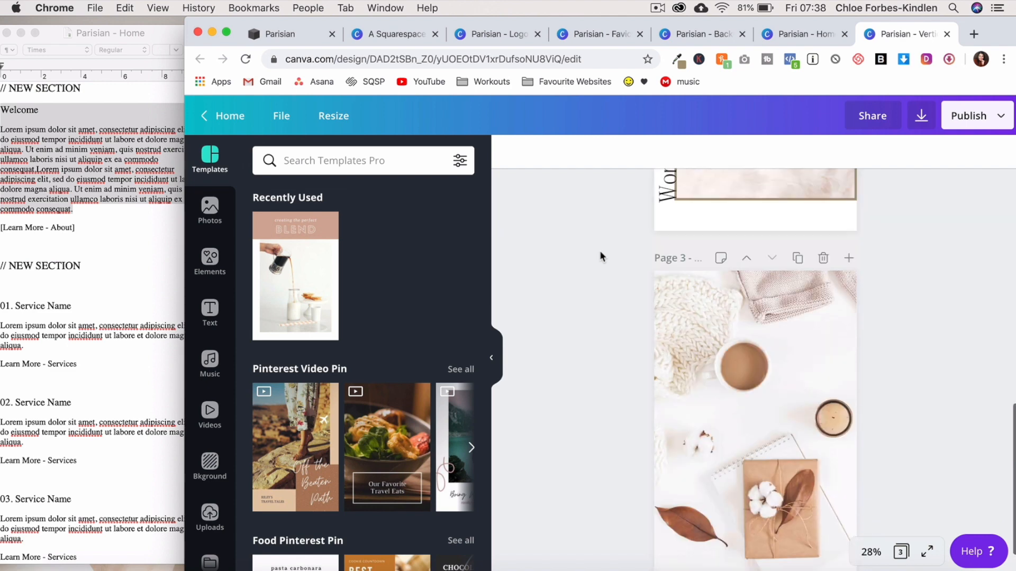
pyautogui.scroll(3, 600, 254)
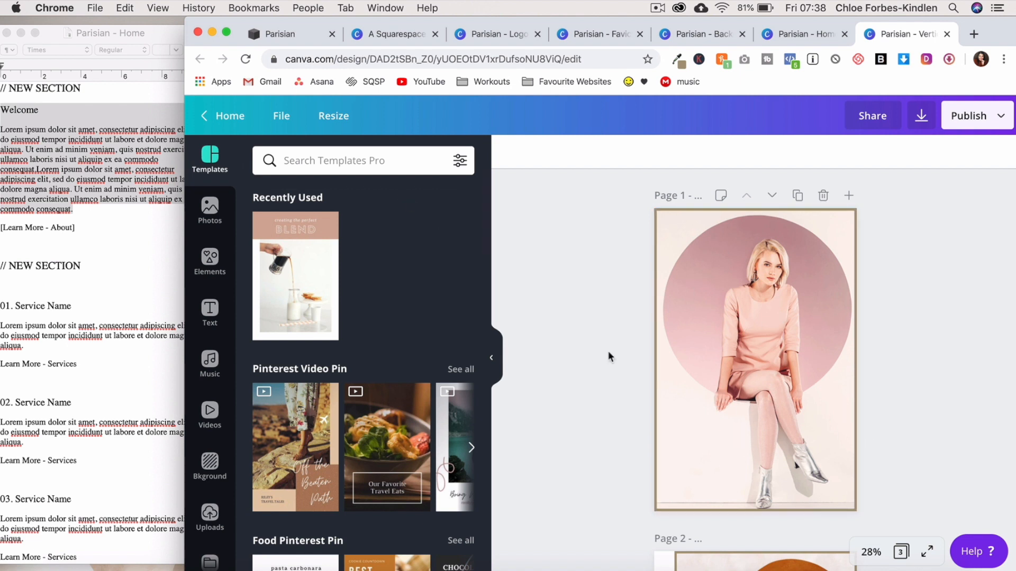
# - Try a square outline shape in the document's tan colour over the page 1 photo, and delete it
pyautogui.click(209, 260)
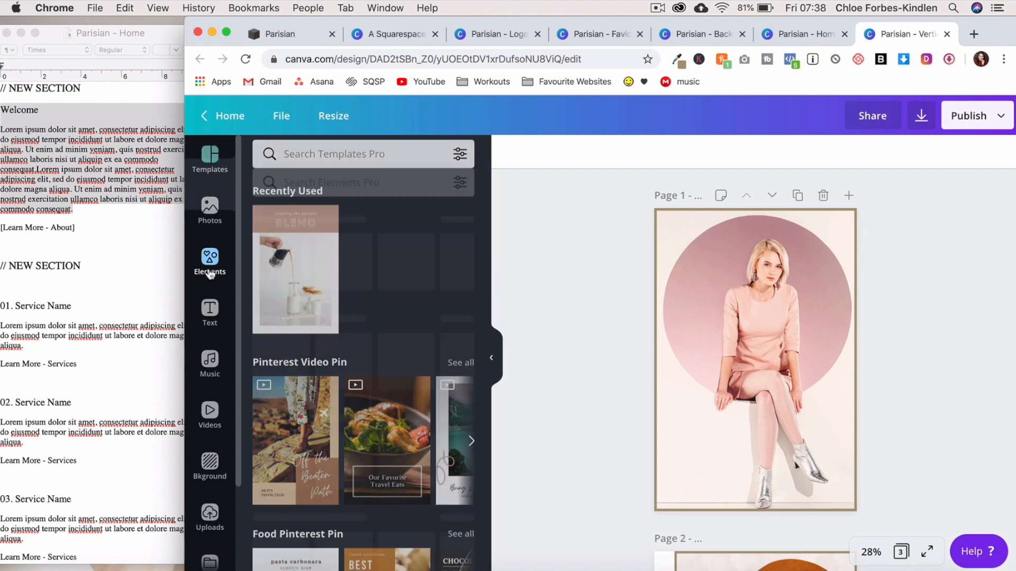
pyautogui.click(460, 324)
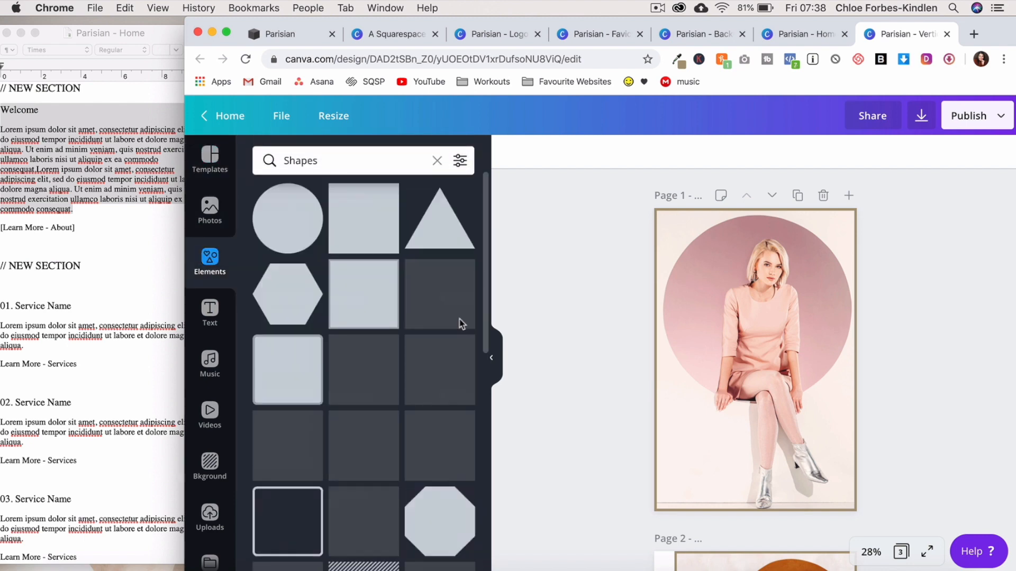
pyautogui.scroll(-3, 460, 323)
pyautogui.click(431, 312)
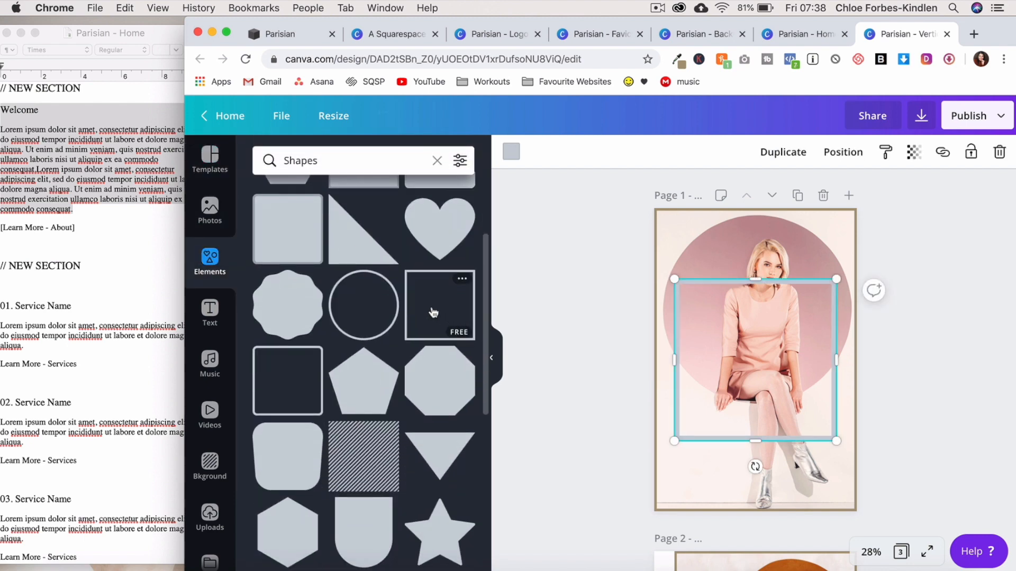
pyautogui.click(511, 153)
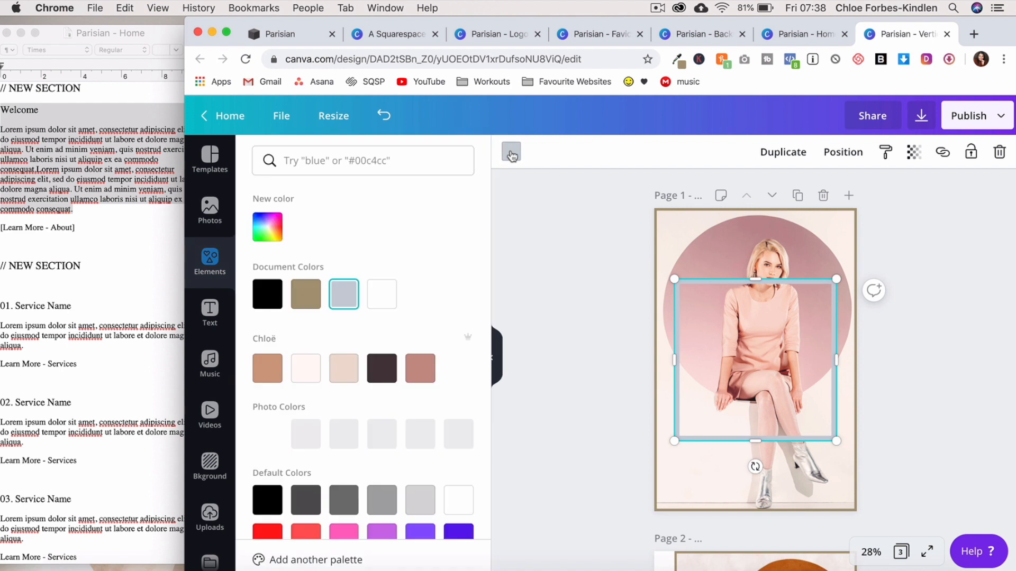
pyautogui.click(306, 294)
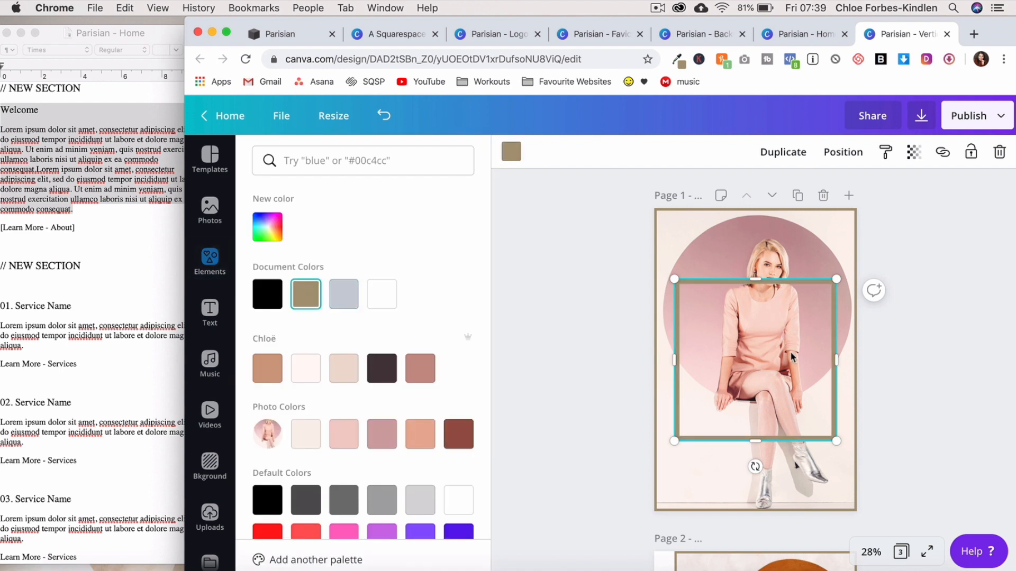
pyautogui.press('Delete')
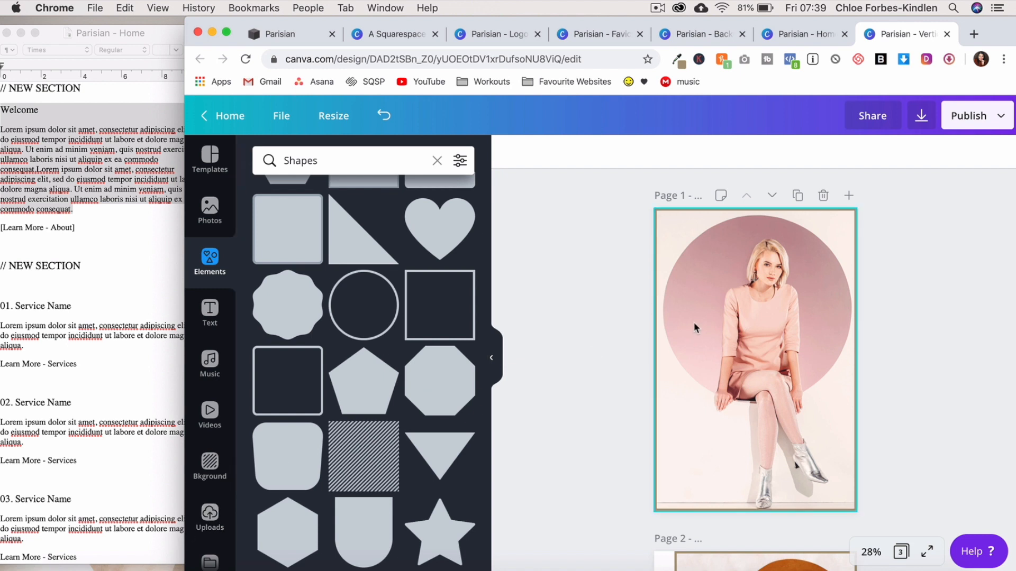
# - Switch back to the Squarespace page and set the welcome section's height to L
pyautogui.click(293, 35)
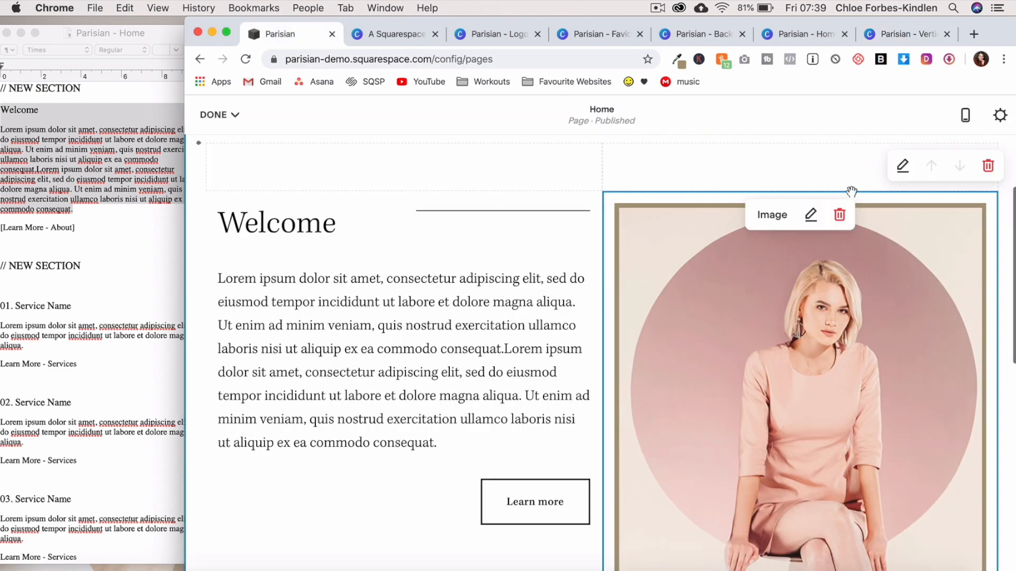
pyautogui.click(902, 167)
pyautogui.click(814, 237)
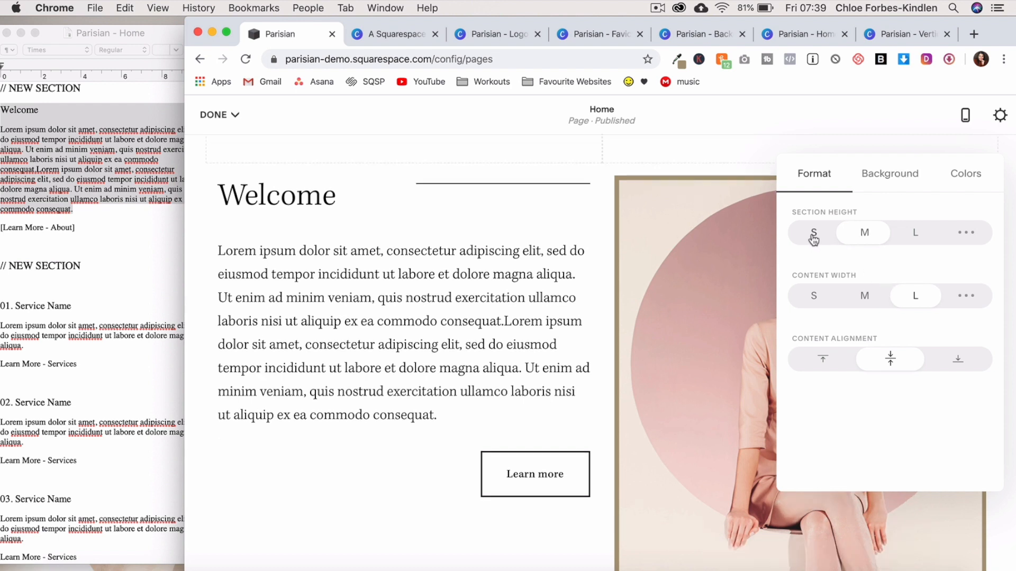
pyautogui.click(860, 237)
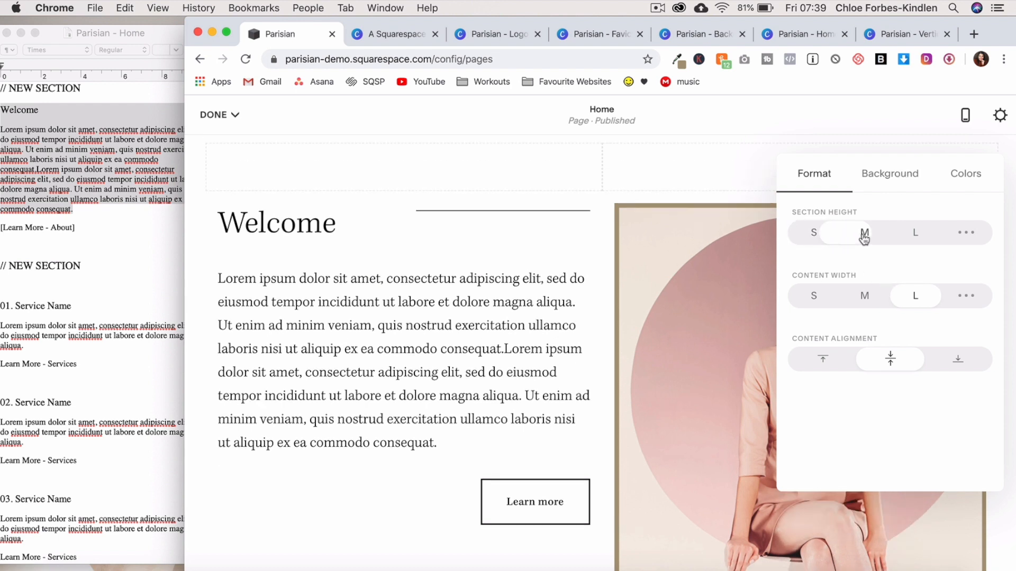
pyautogui.click(915, 234)
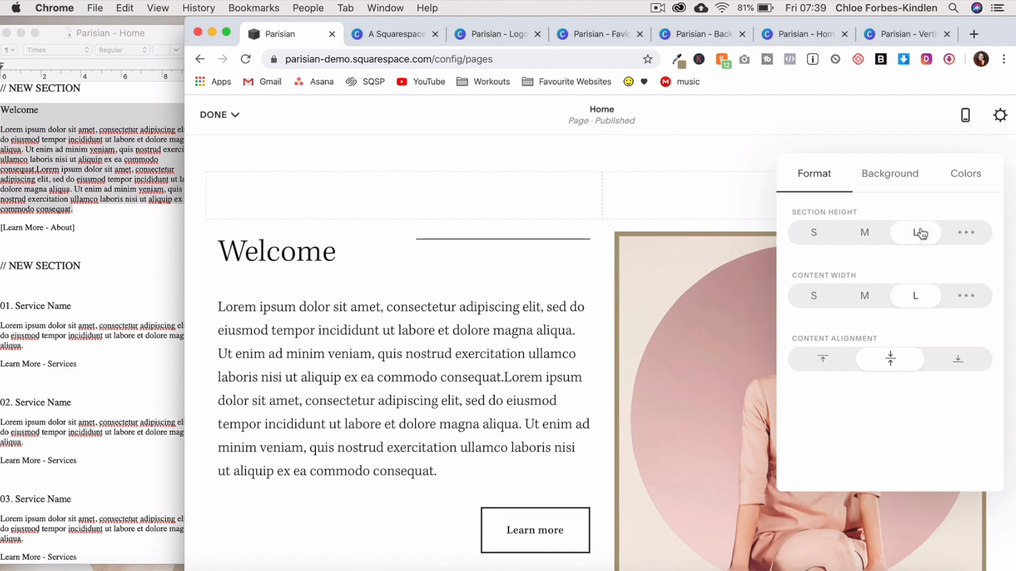
# - Compare the content width options for the welcome section and set the width to M
pyautogui.click(815, 300)
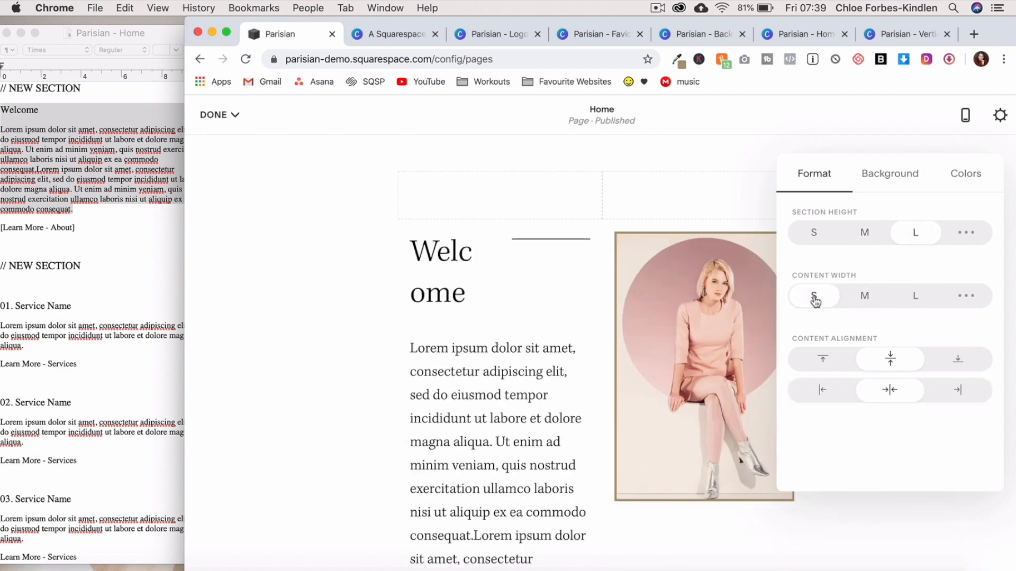
pyautogui.click(863, 298)
pyautogui.click(907, 299)
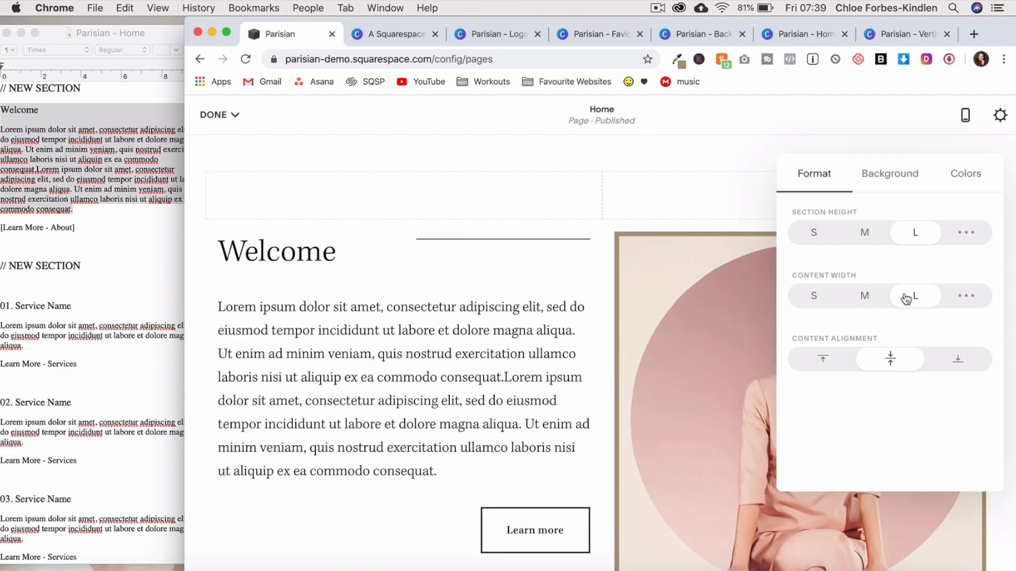
pyautogui.click(863, 301)
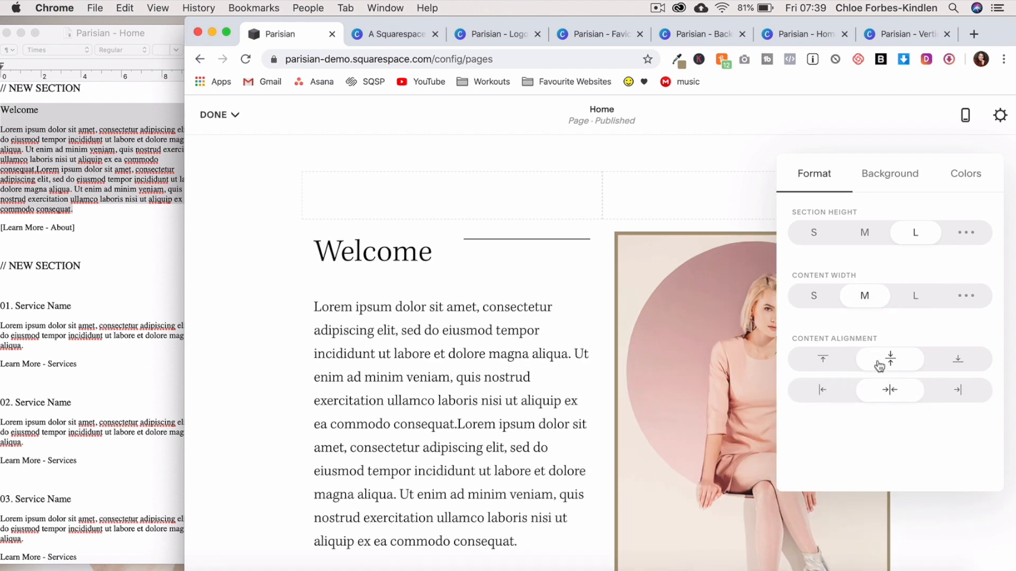
# - Upload Home - Background1.png as the background image of the welcome section
pyautogui.click(883, 179)
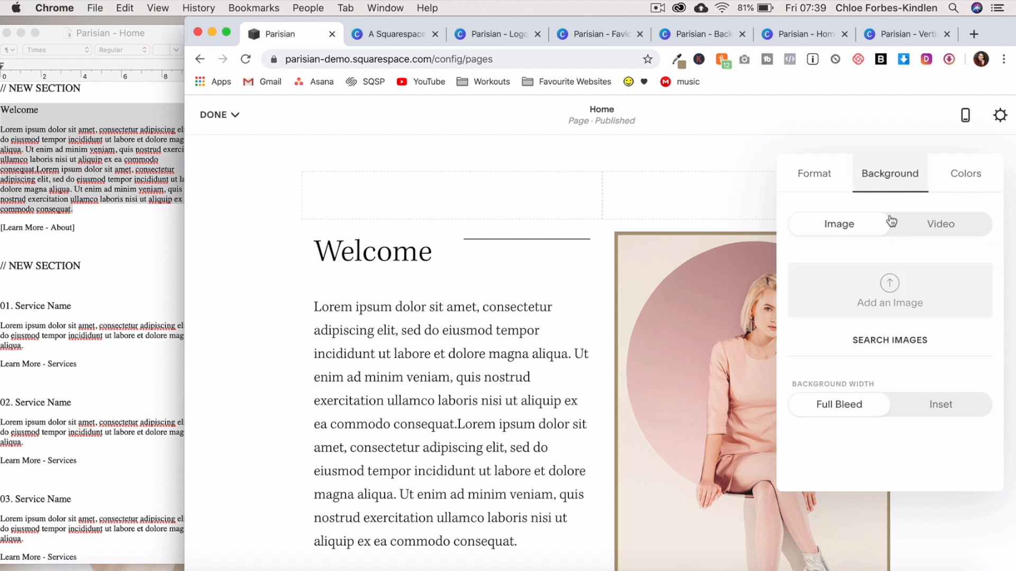
pyautogui.click(891, 294)
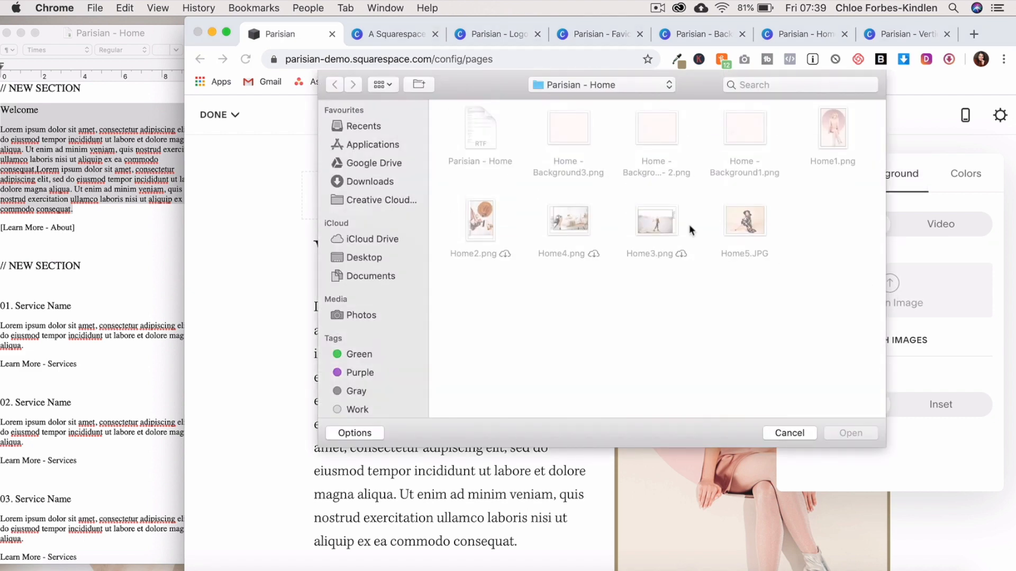
pyautogui.click(748, 126)
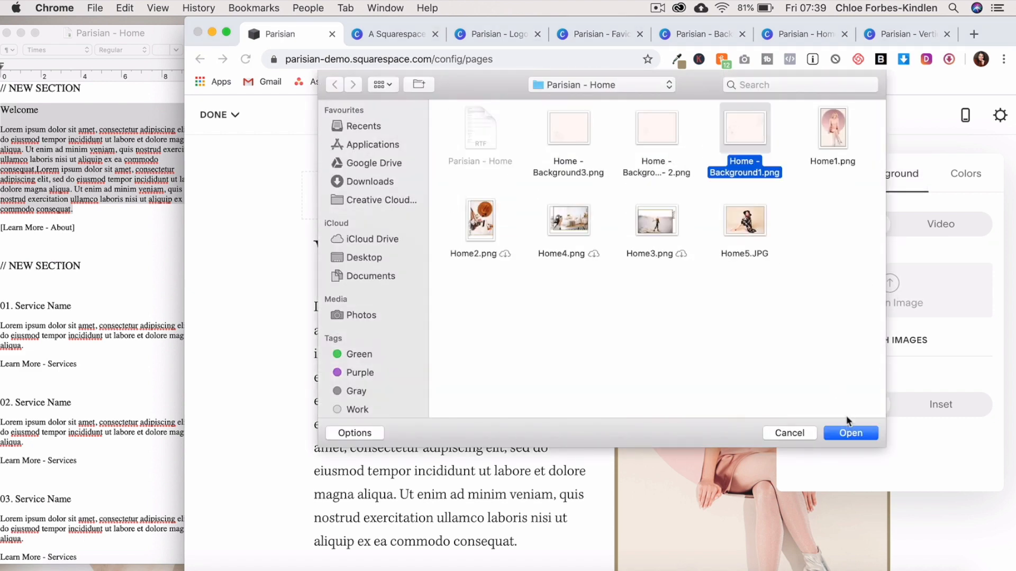
pyautogui.click(848, 433)
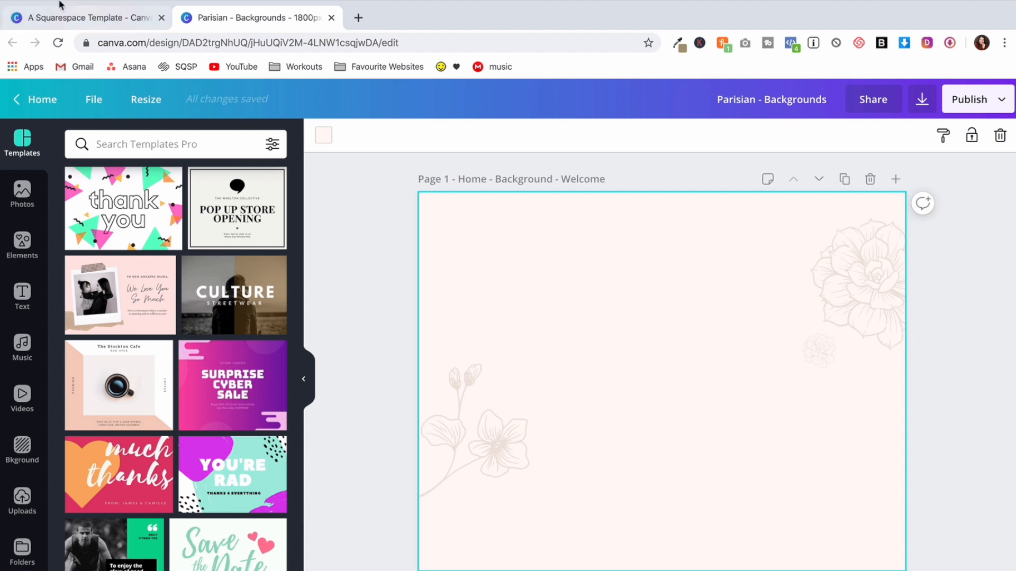
# - Return to the A Squarespace Template folder and open the custom dimensions entry for creating a new design
pyautogui.click(51, 21)
pyautogui.click(130, 164)
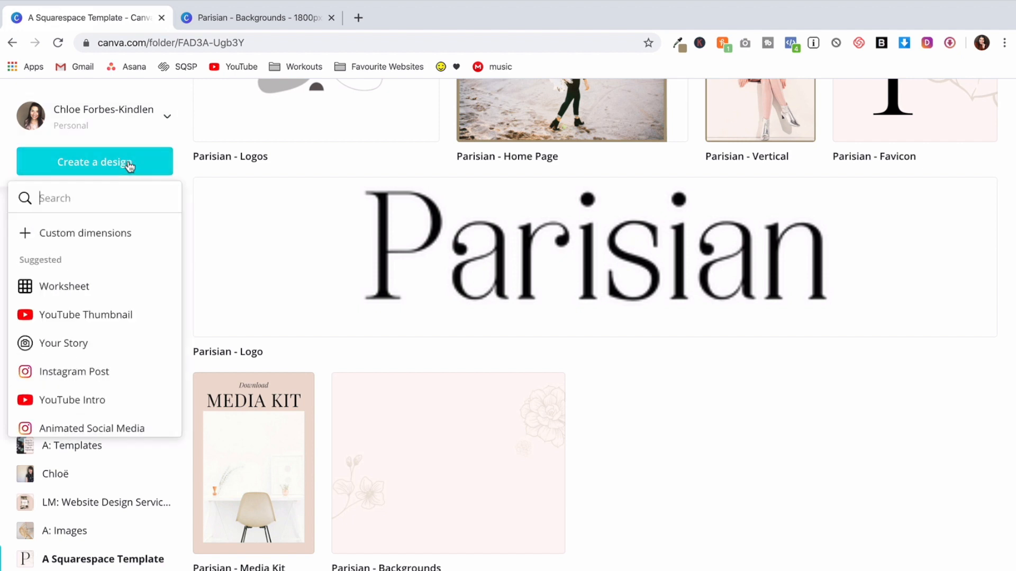
pyautogui.click(109, 233)
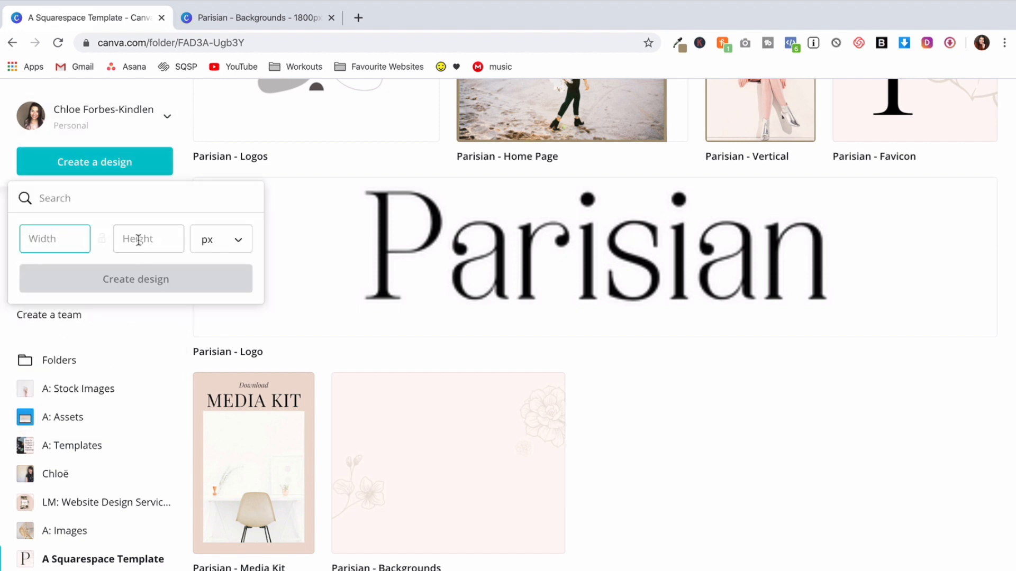
# - Go back to the Parisian - Backgrounds design and look through its pages from the first to the last
pyautogui.click(232, 25)
pyautogui.scroll(-3, 583, 255)
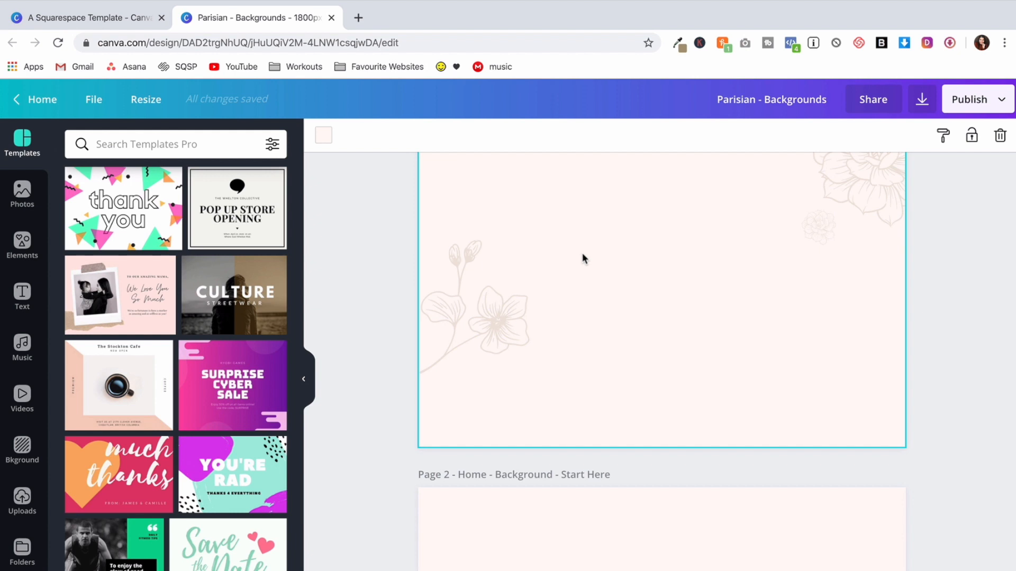
pyautogui.scroll(2, 582, 257)
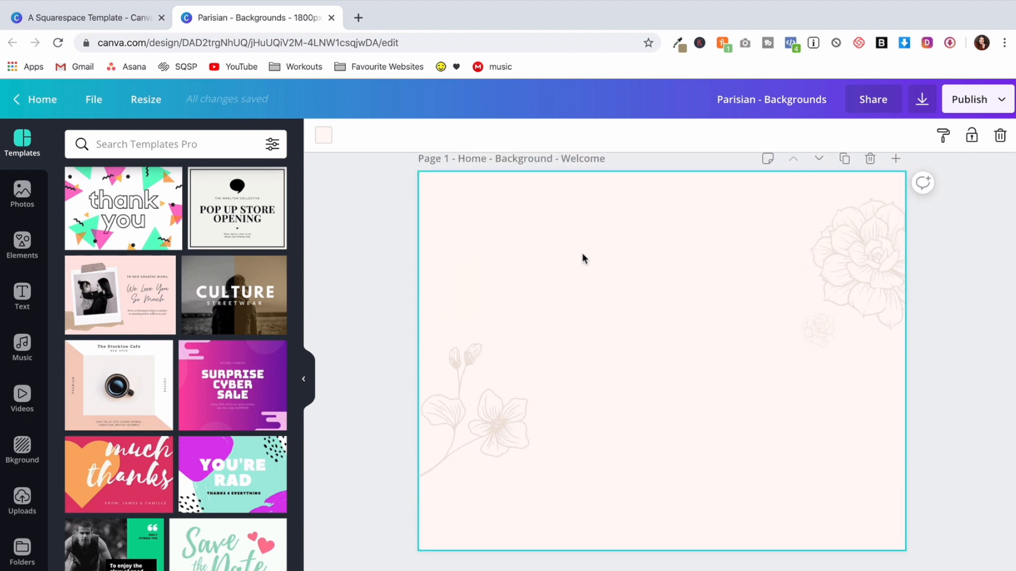
pyautogui.scroll(-8, 582, 253)
pyautogui.scroll(2, 582, 253)
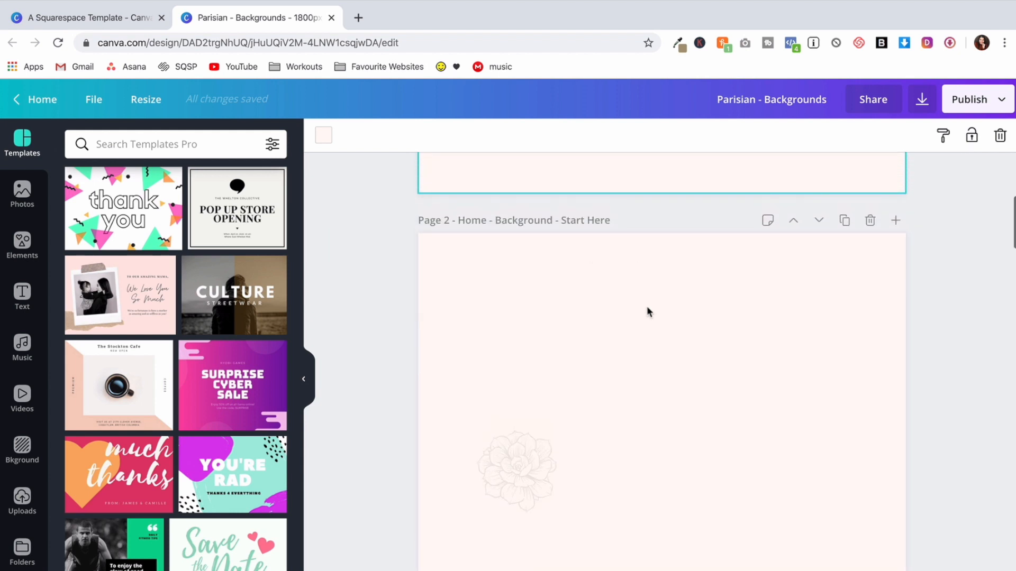
pyautogui.scroll(-20, 647, 308)
pyautogui.scroll(-15, 646, 306)
# - Add a new page at the end of the backgrounds design and check its background against the document's pale pink colour
pyautogui.press('super+Return')
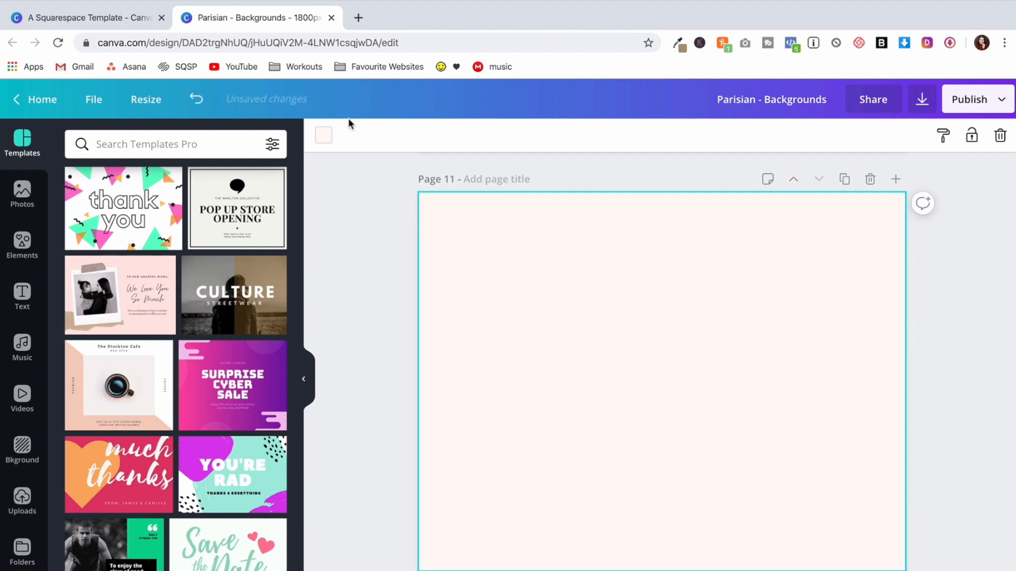
pyautogui.click(324, 136)
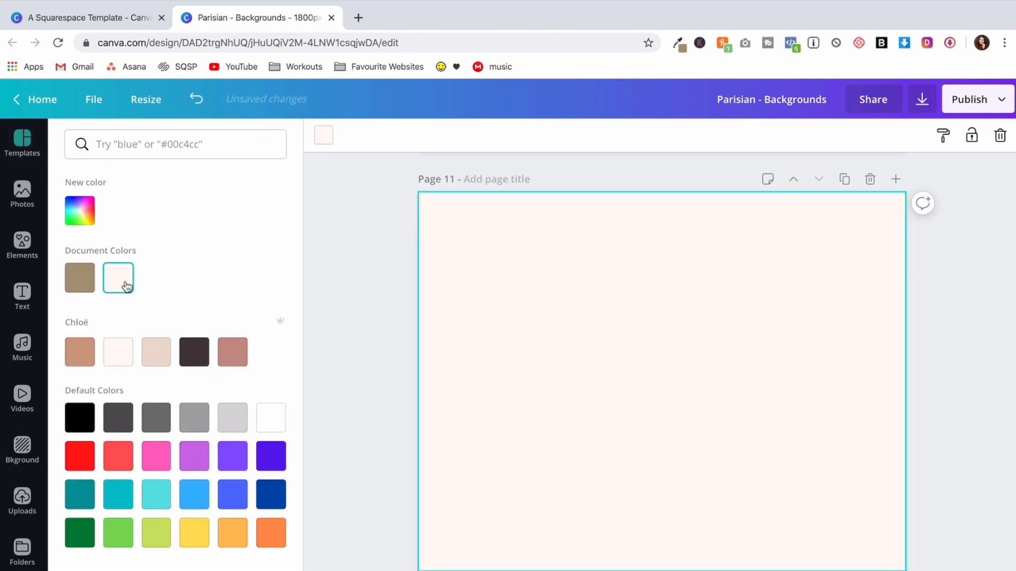
pyautogui.click(360, 299)
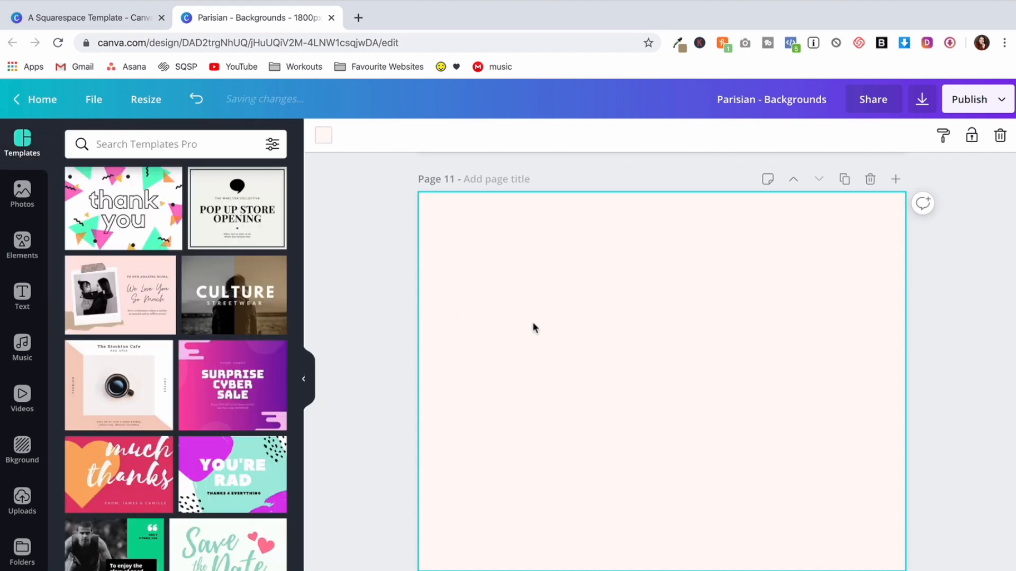
# - Add the recently used line-art flower to page 11, enlarge it and place it overhanging the page's top-right corner
pyautogui.click(22, 243)
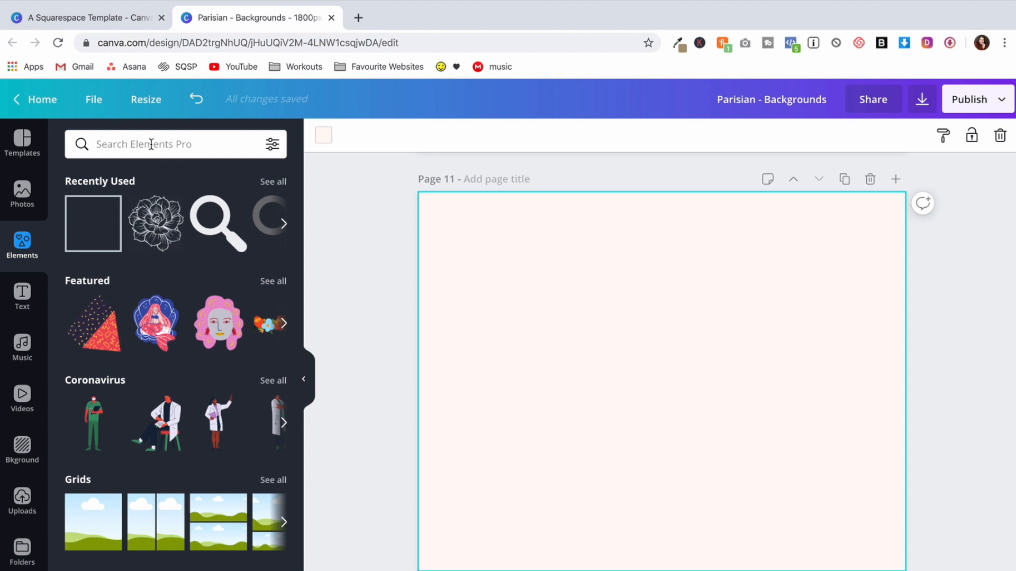
pyautogui.click(160, 235)
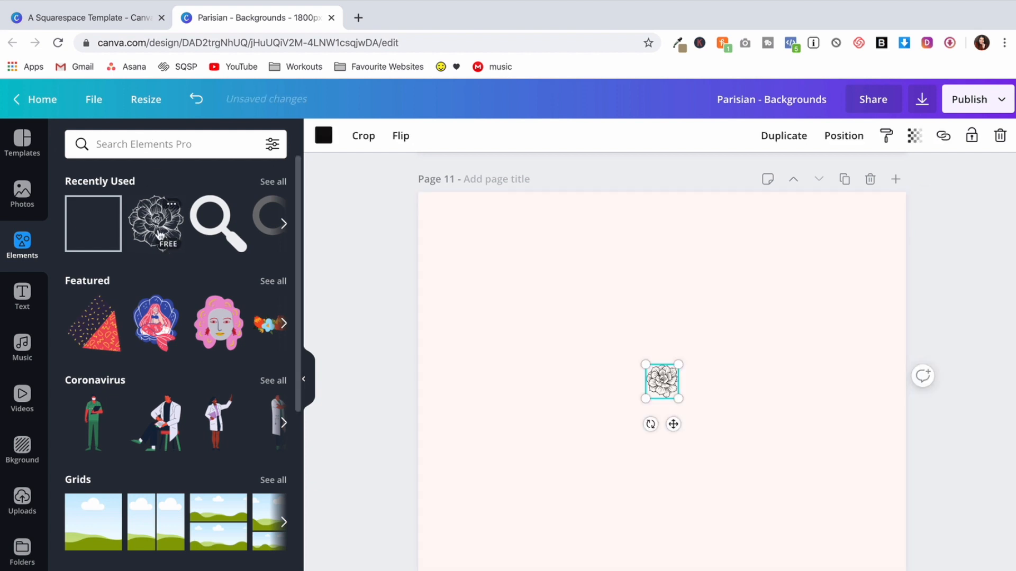
pyautogui.moveTo(680, 366); pyautogui.dragTo(841, 254)
pyautogui.moveTo(859, 222)
pyautogui.mouseDown()
pyautogui.moveTo(812, 284)
pyautogui.moveTo(864, 227)
pyautogui.moveTo(860, 238)
pyautogui.mouseUp()
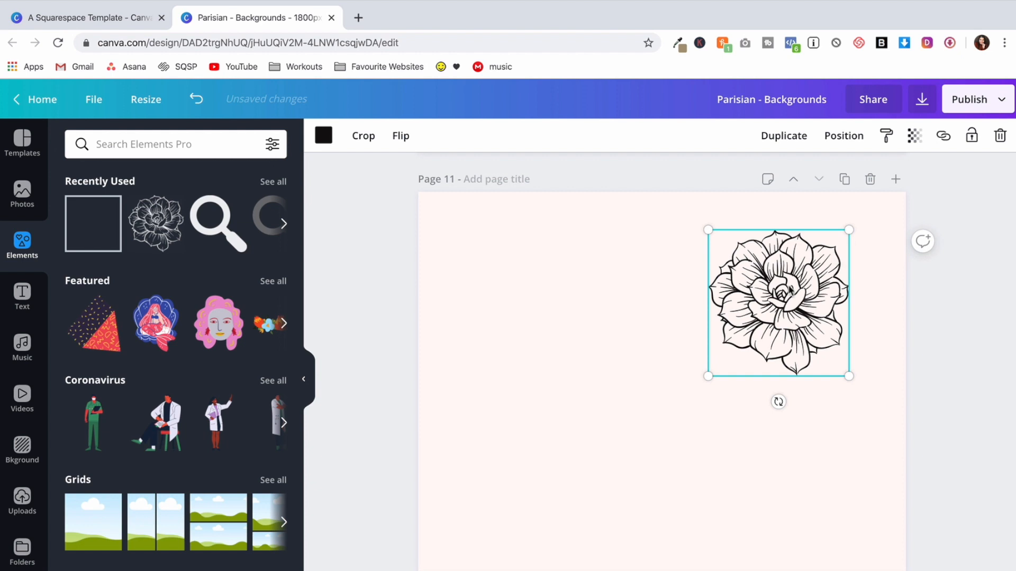
pyautogui.moveTo(790, 290); pyautogui.dragTo(870, 229)
pyautogui.moveTo(788, 318); pyautogui.dragTo(758, 347)
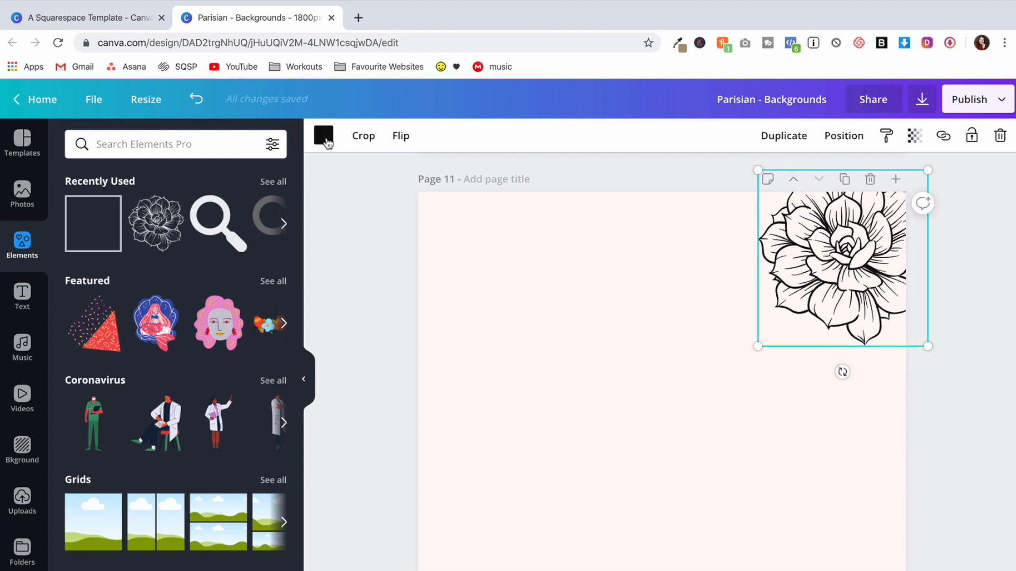
# - Recolour the flower on page 11 with the document's tan and set its transparency to 22
pyautogui.click(327, 142)
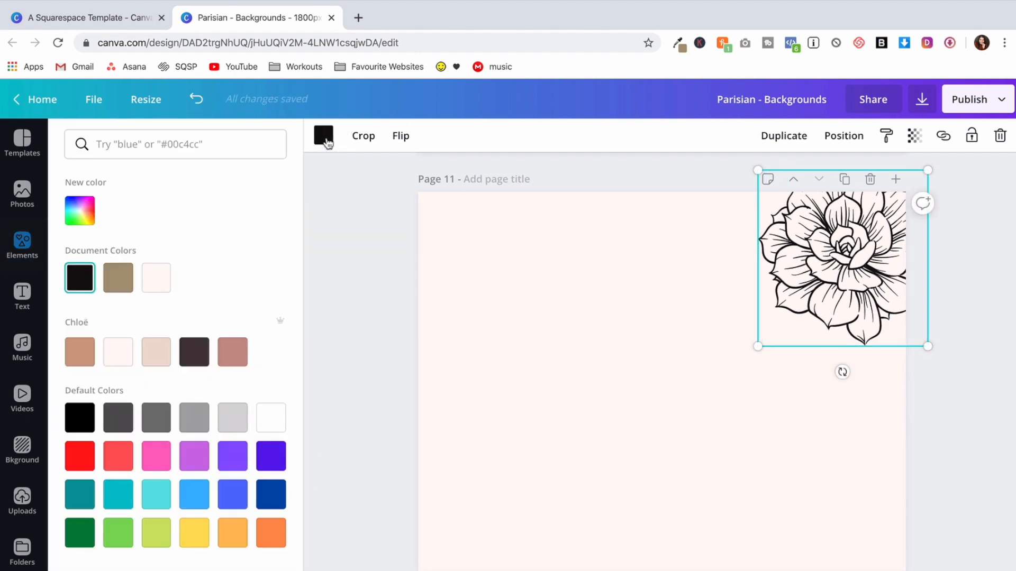
pyautogui.click(119, 280)
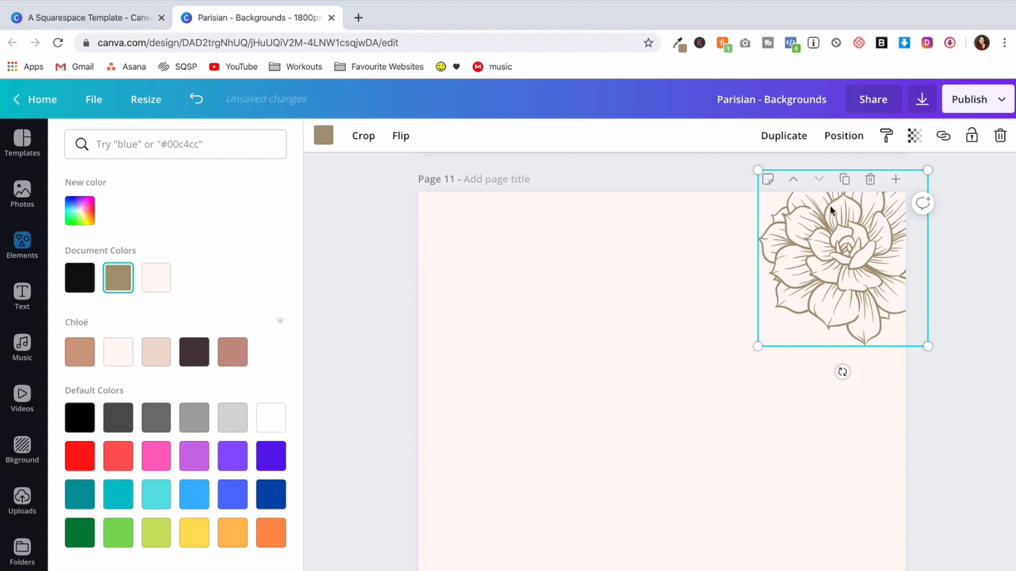
pyautogui.click(915, 136)
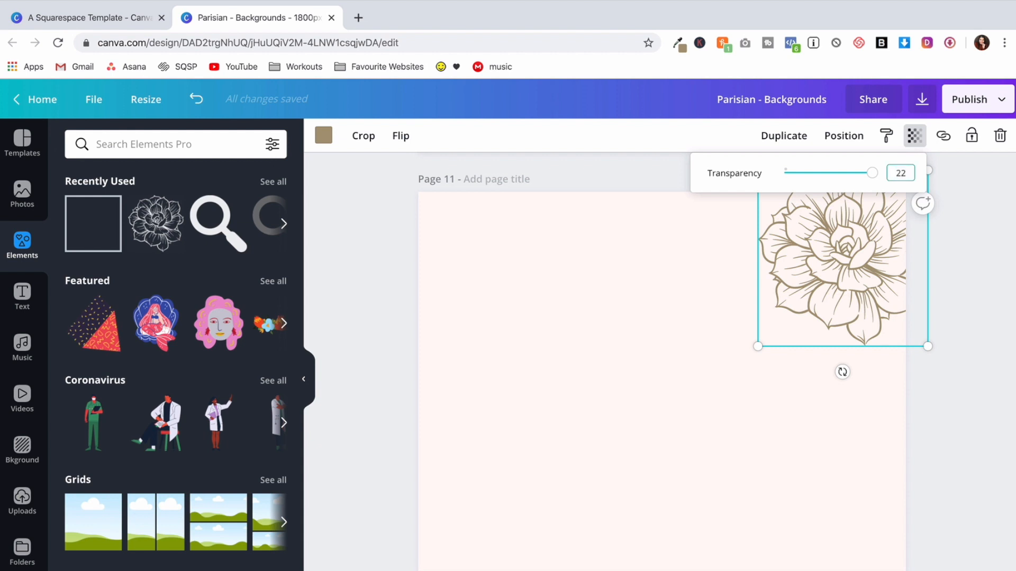
pyautogui.click(745, 449)
# - Compare page 11 with the page above it and delete the large flower
pyautogui.scroll(1, 745, 449)
pyautogui.scroll(5, 745, 449)
pyautogui.scroll(-5, 745, 449)
pyautogui.click(841, 361)
pyautogui.press('Delete')
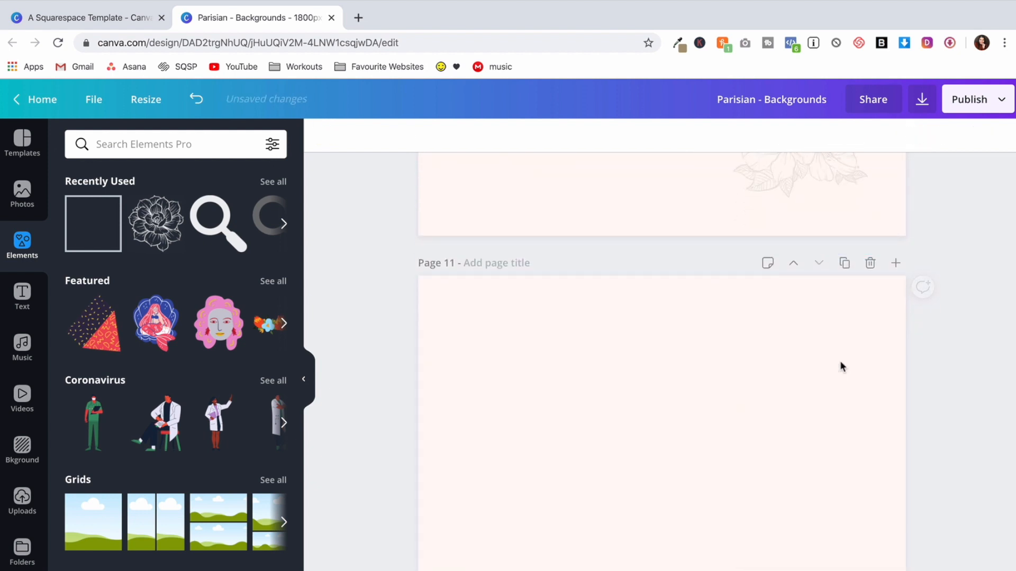
# - Add the featured patterned triangle graphic to page 11, enlarge it and place it overlapping the page's left edge
pyautogui.scroll(-2, 675, 444)
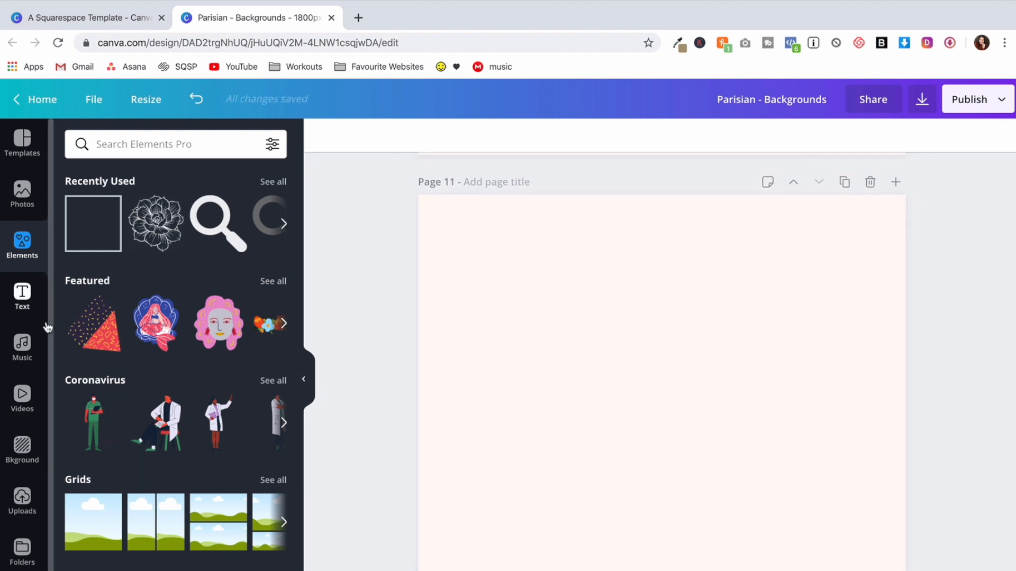
pyautogui.click(91, 346)
pyautogui.moveTo(589, 460); pyautogui.dragTo(538, 514)
pyautogui.moveTo(648, 414); pyautogui.dragTo(497, 398)
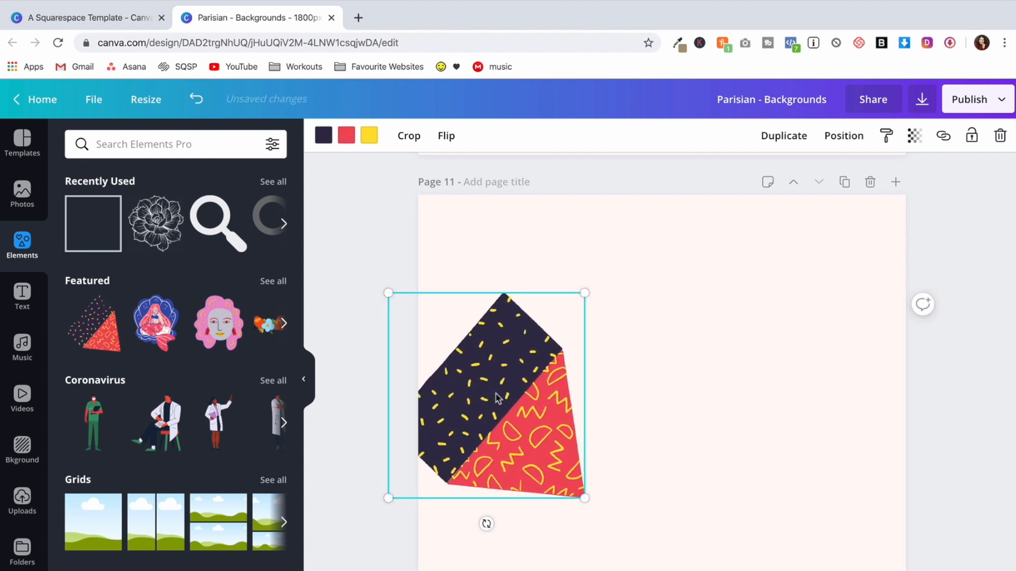
# - Duplicate the patterned graphic into the page's top-right corner and lower the original along the left edge
pyautogui.press('super+d')
pyautogui.moveTo(587, 392); pyautogui.dragTo(934, 245)
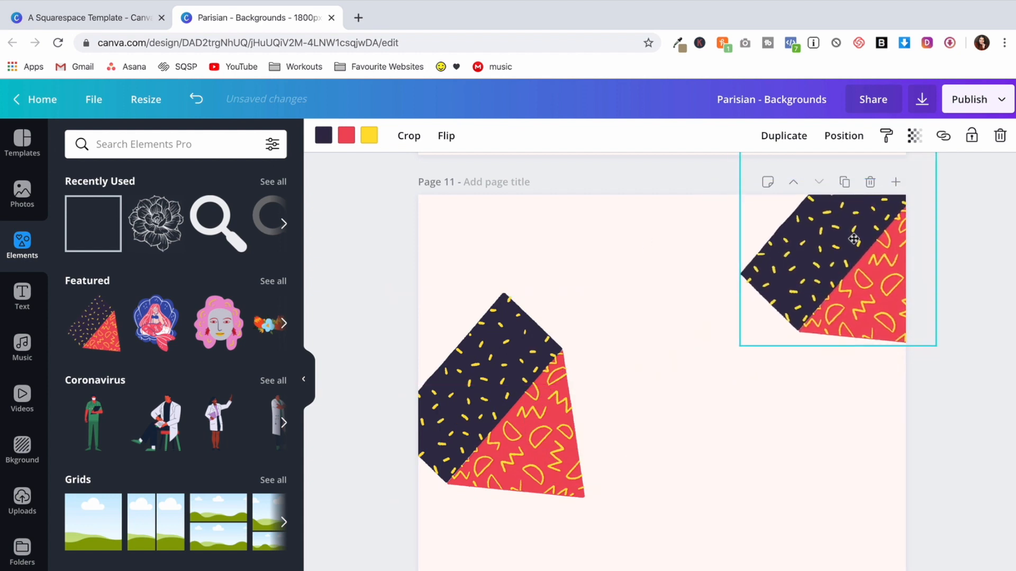
pyautogui.moveTo(500, 409); pyautogui.dragTo(461, 505)
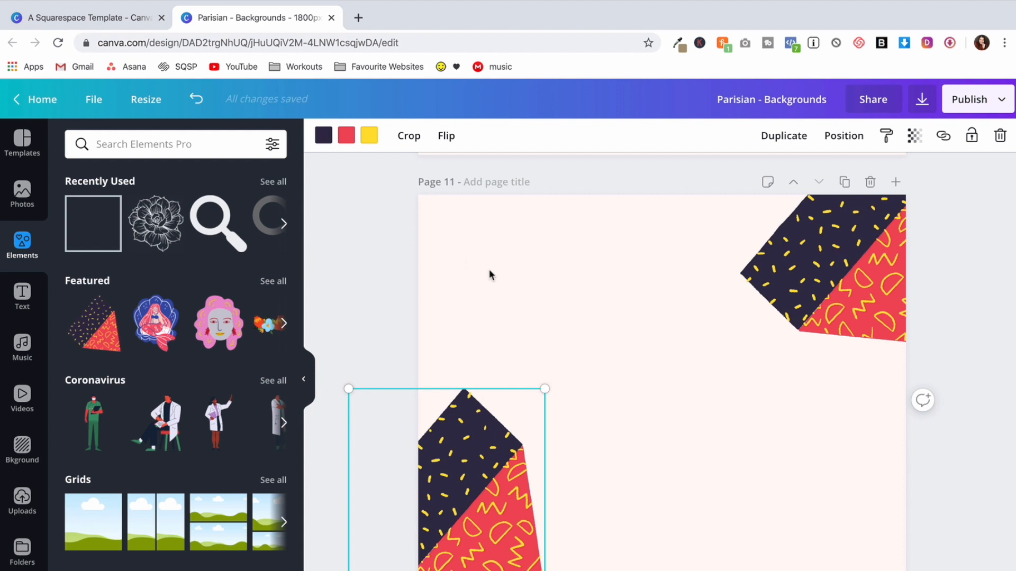
# - Open the download options for the backgrounds design
pyautogui.scroll(3, 489, 274)
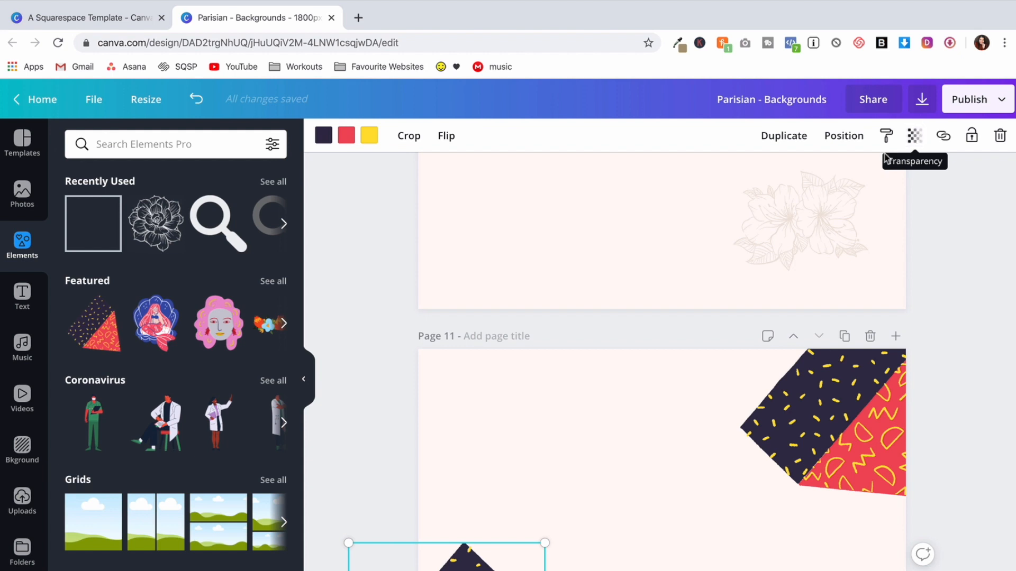
pyautogui.click(922, 100)
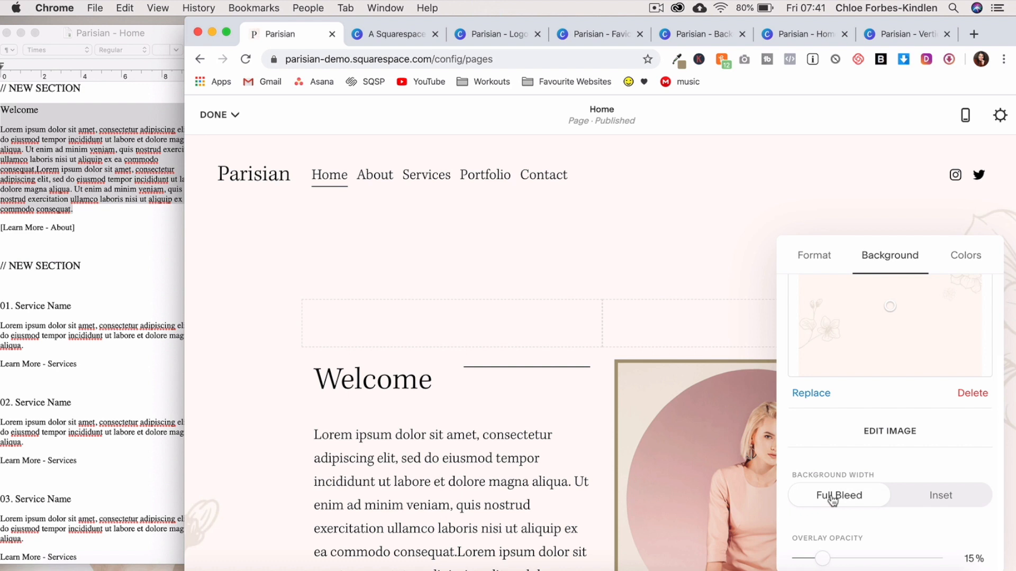
# - Try the Inset background width and the overlay opacity on the welcome section, and return the width to Full Bleed
pyautogui.click(928, 500)
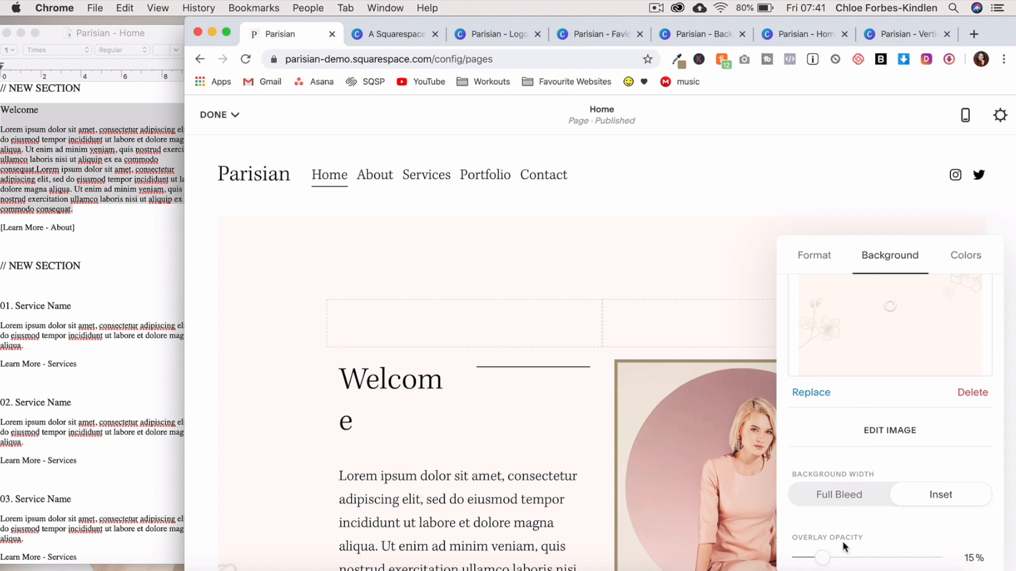
pyautogui.moveTo(821, 557)
pyautogui.mouseDown()
pyautogui.moveTo(932, 557)
pyautogui.moveTo(767, 541)
pyautogui.moveTo(822, 539)
pyautogui.mouseUp()
pyautogui.click(844, 494)
# - Set the welcome section's colour theme to Accent Dark
pyautogui.click(979, 264)
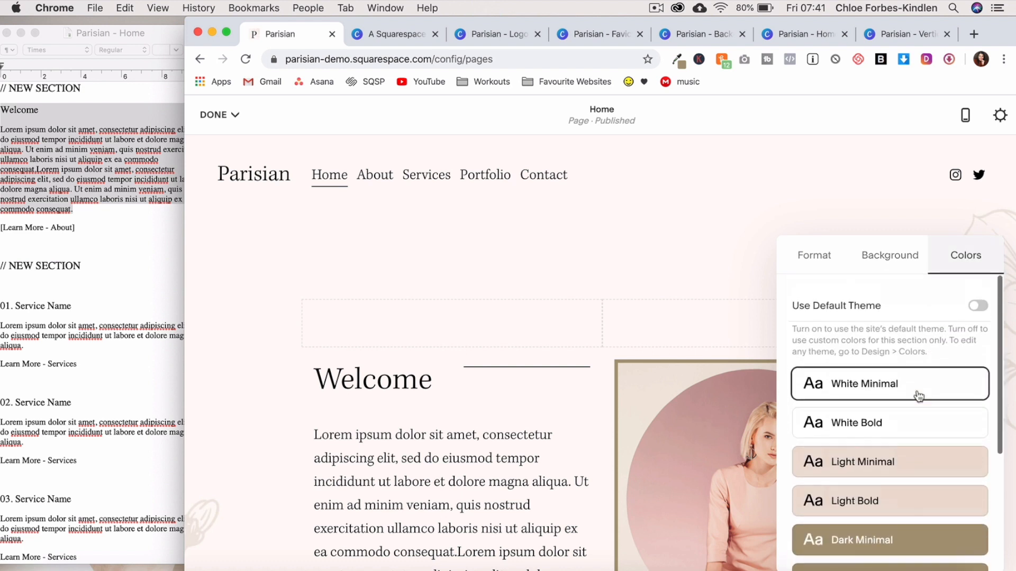
pyautogui.scroll(-3, 919, 397)
pyautogui.scroll(-3, 919, 396)
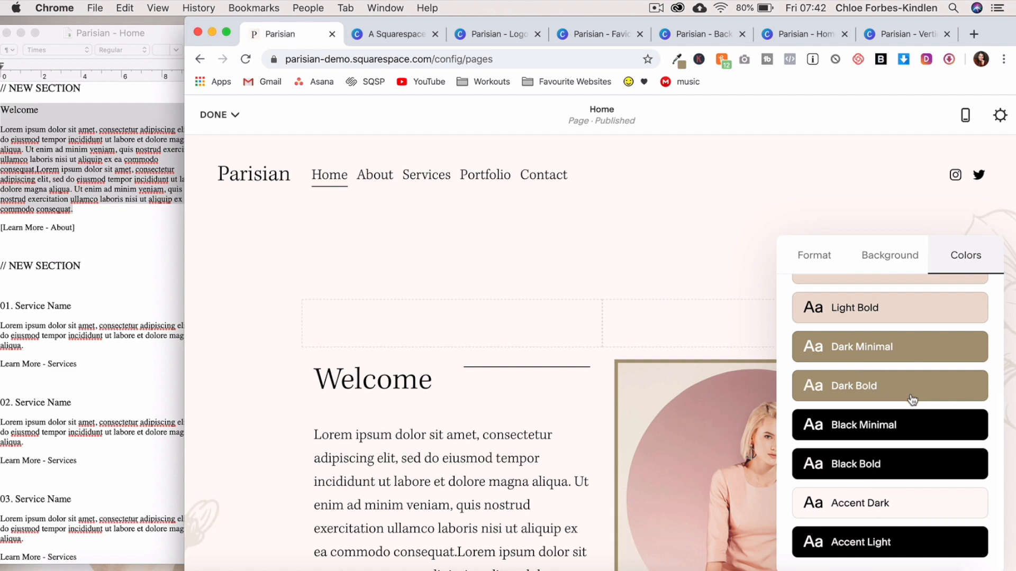
pyautogui.click(883, 506)
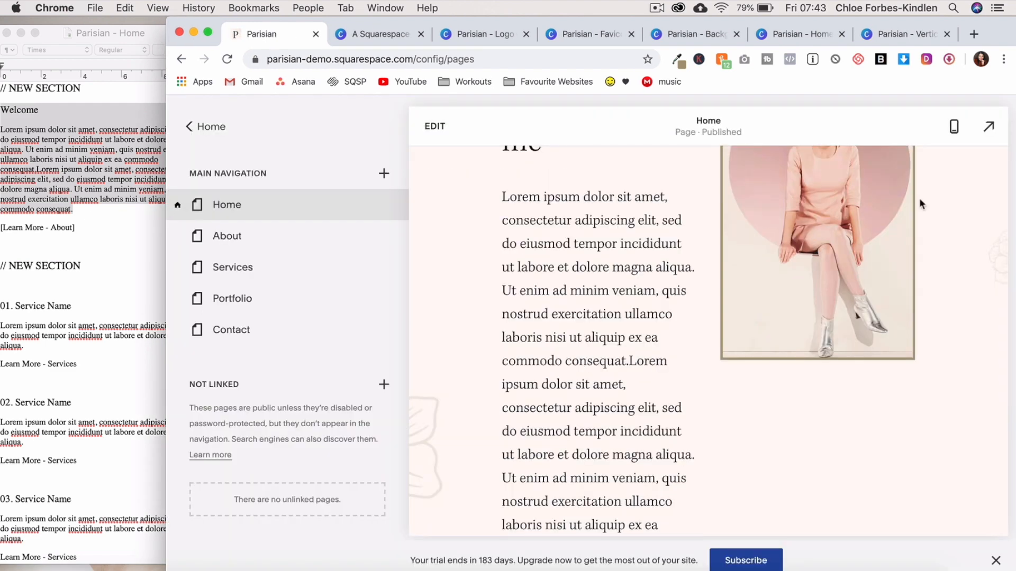
# - Preview the Home page full screen in a widened browser window, look over the welcome section, and exit the preview
pyautogui.click(988, 129)
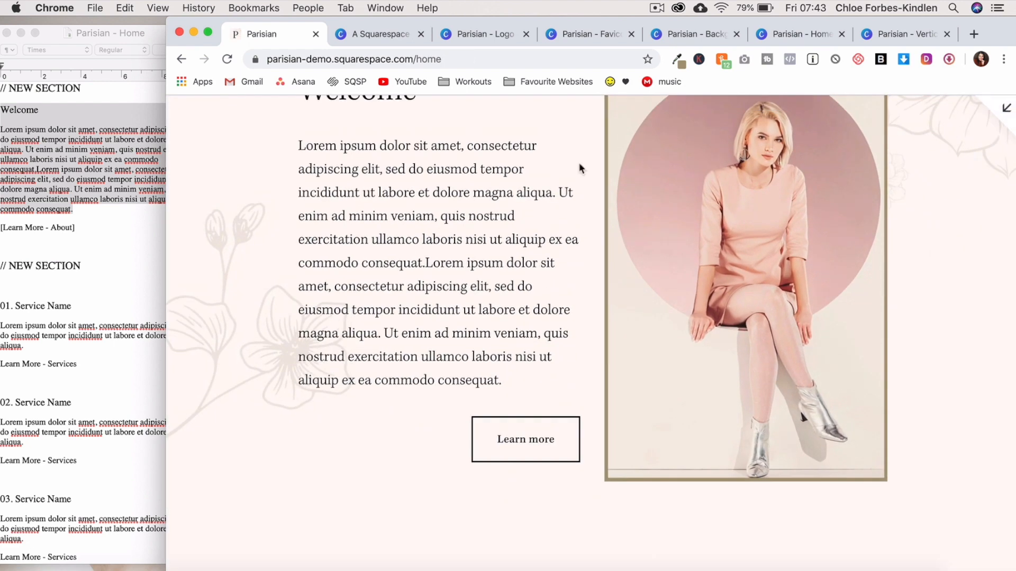
pyautogui.moveTo(167, 169); pyautogui.dragTo(0, 169)
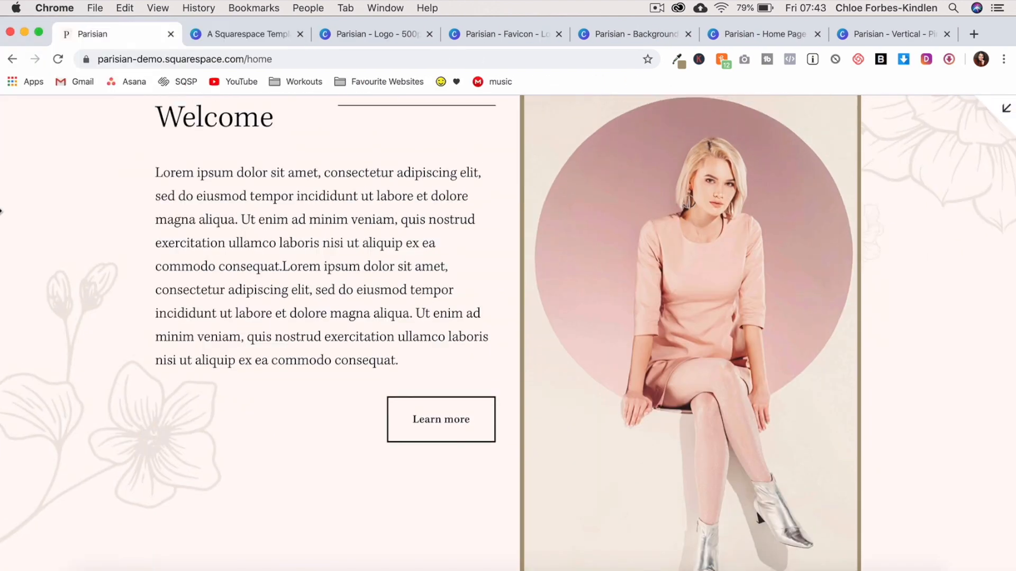
pyautogui.scroll(5, 275, 298)
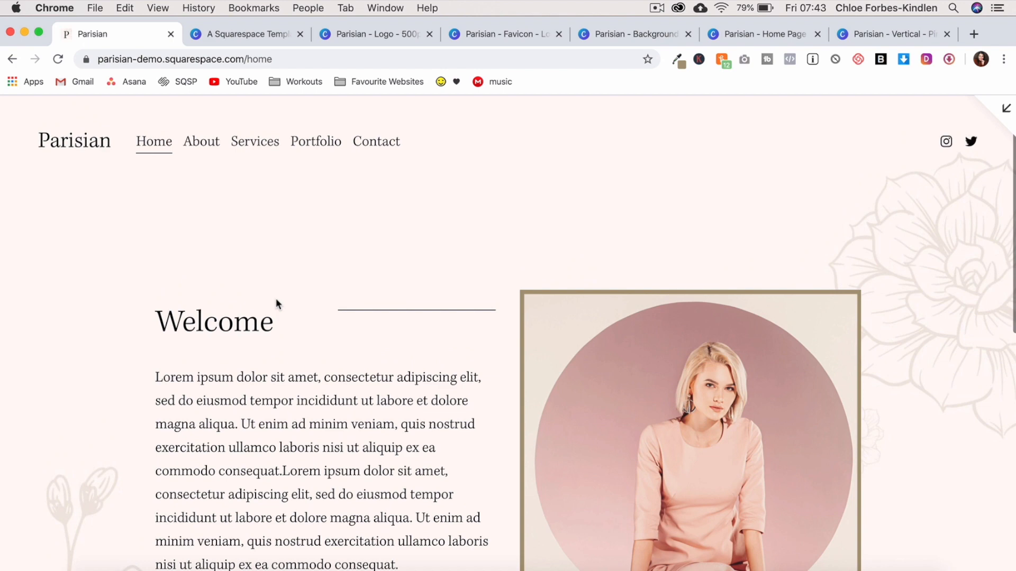
pyautogui.scroll(-8, 276, 302)
pyautogui.scroll(-2, 276, 302)
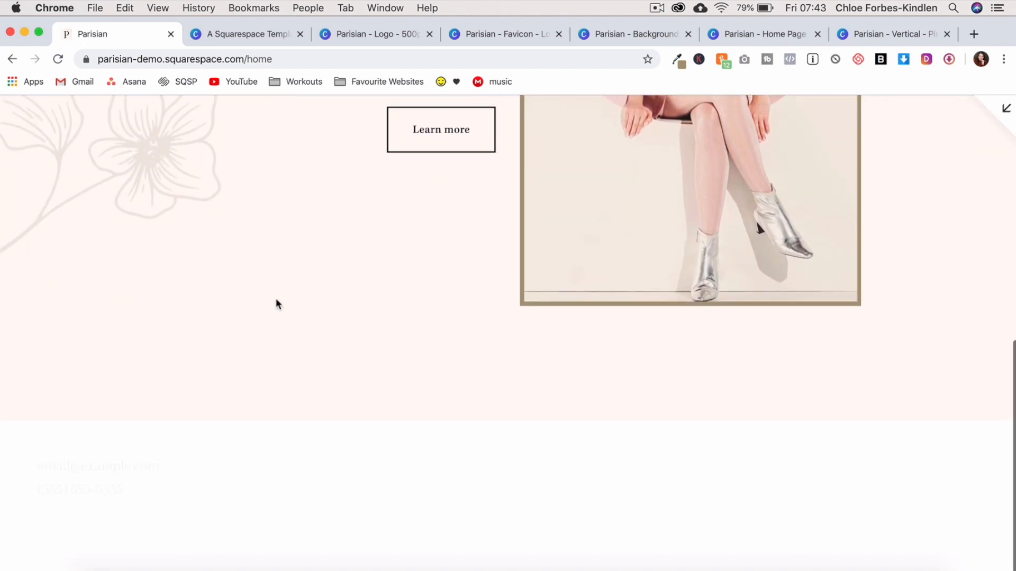
pyautogui.scroll(6, 276, 303)
pyautogui.click(1004, 112)
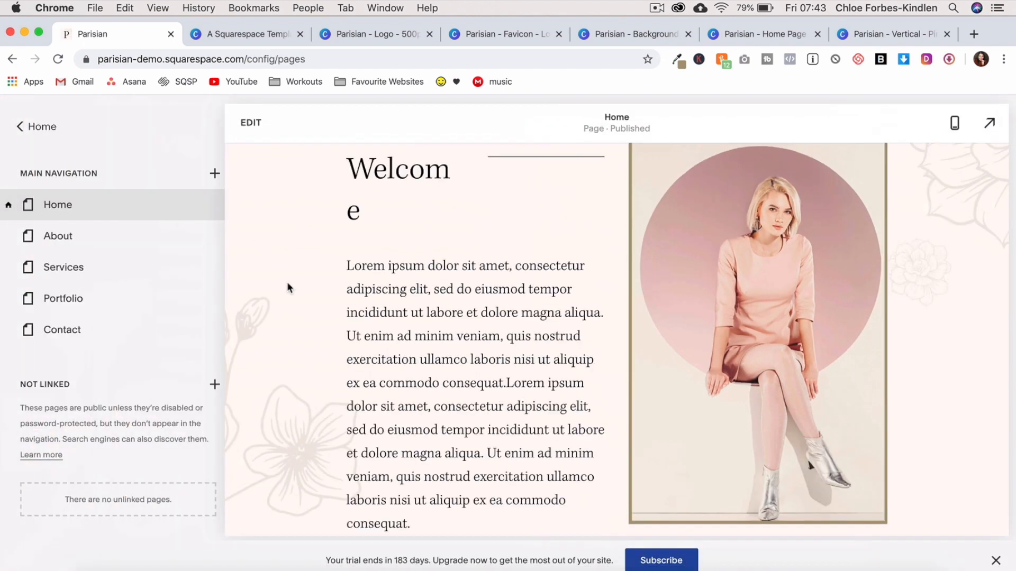
# - Reopen the Home page for editing and add a blank section below the welcome section
pyautogui.scroll(-4, 526, 396)
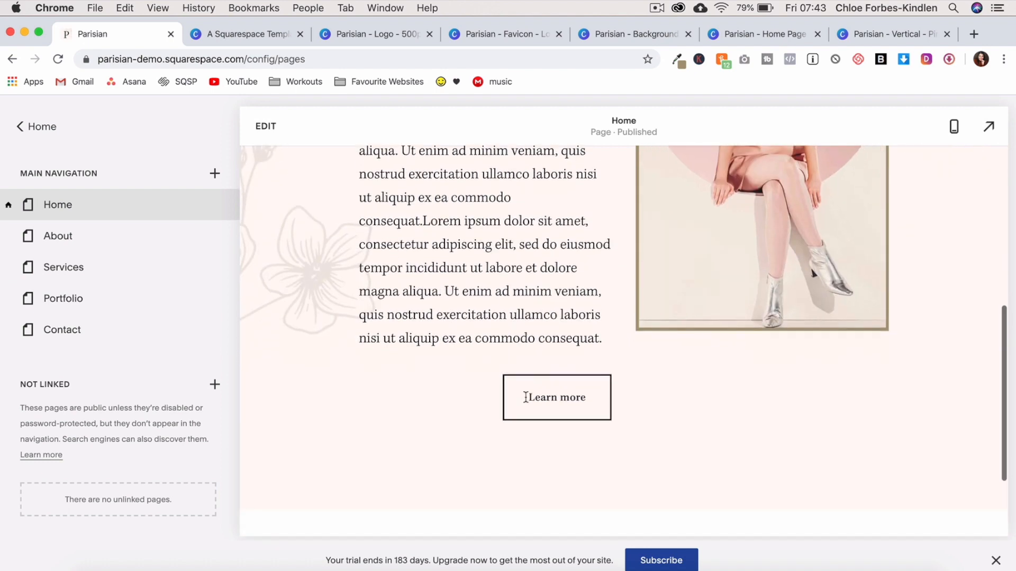
pyautogui.click(266, 127)
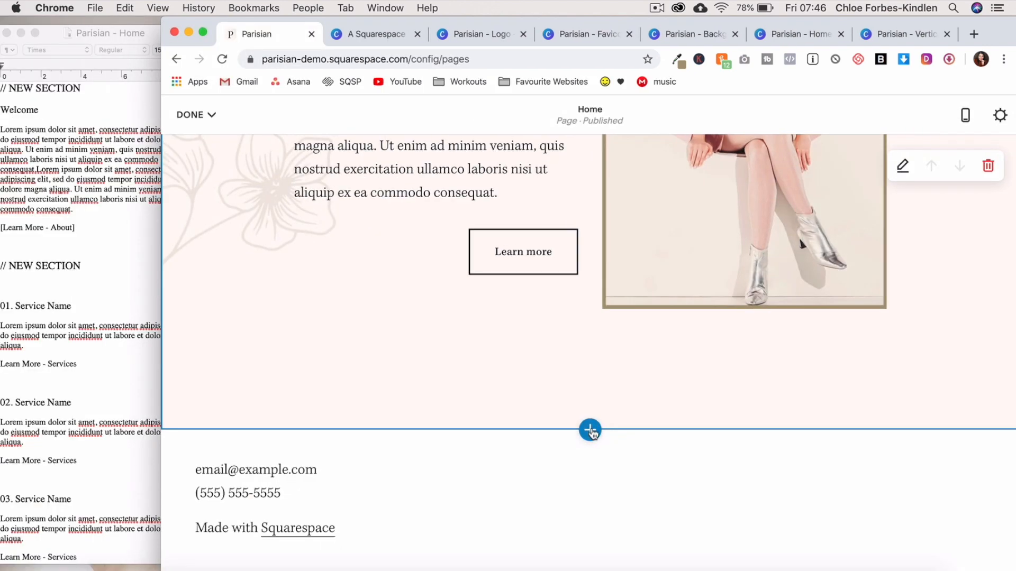
pyautogui.click(591, 432)
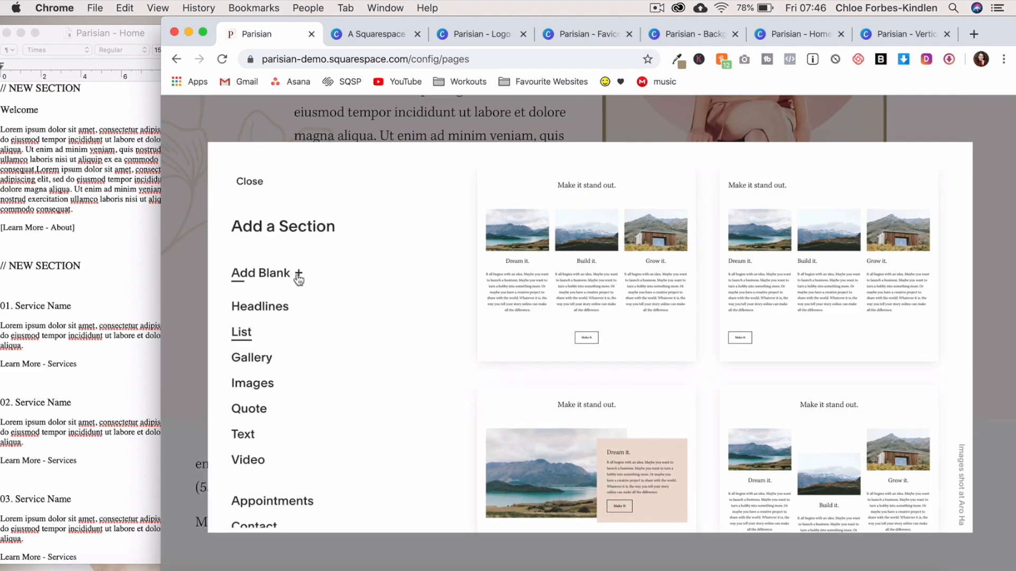
pyautogui.click(284, 274)
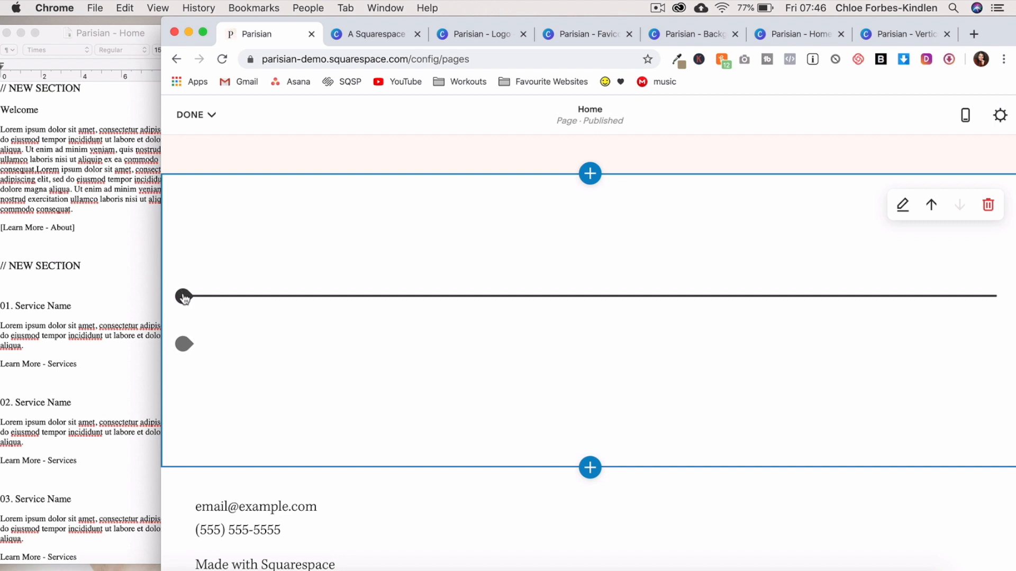
# - Insert three spacer blocks in the blank section and arrange them side by side as three equal columns
pyautogui.click(183, 295)
pyautogui.click(225, 270)
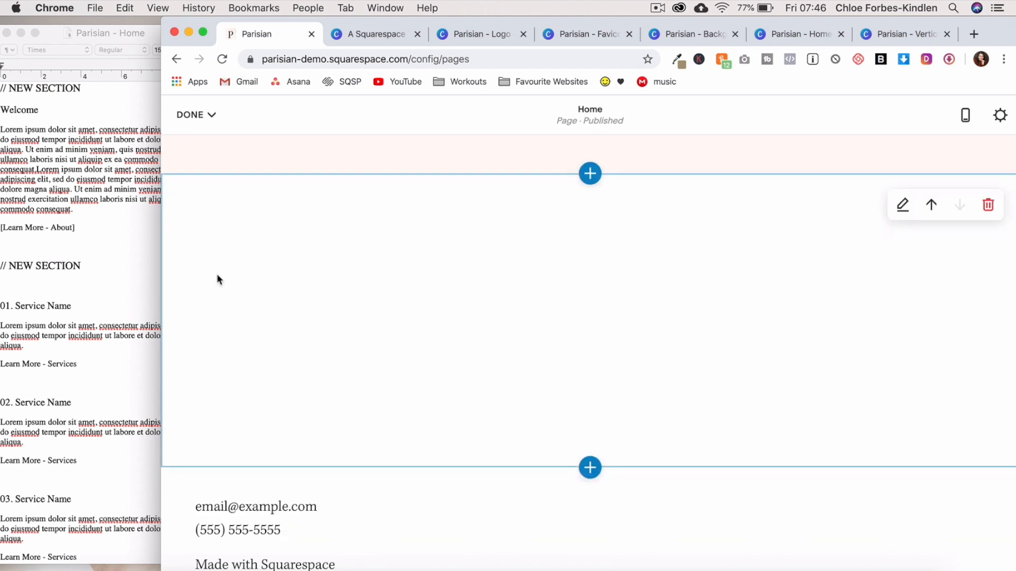
pyautogui.click(183, 296)
pyautogui.click(224, 265)
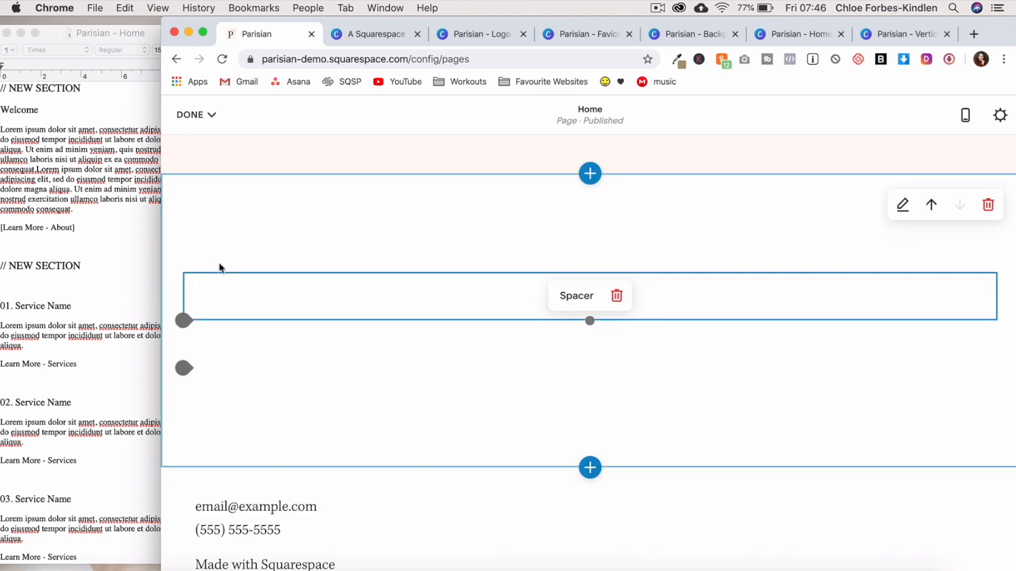
pyautogui.click(183, 320)
pyautogui.click(217, 275)
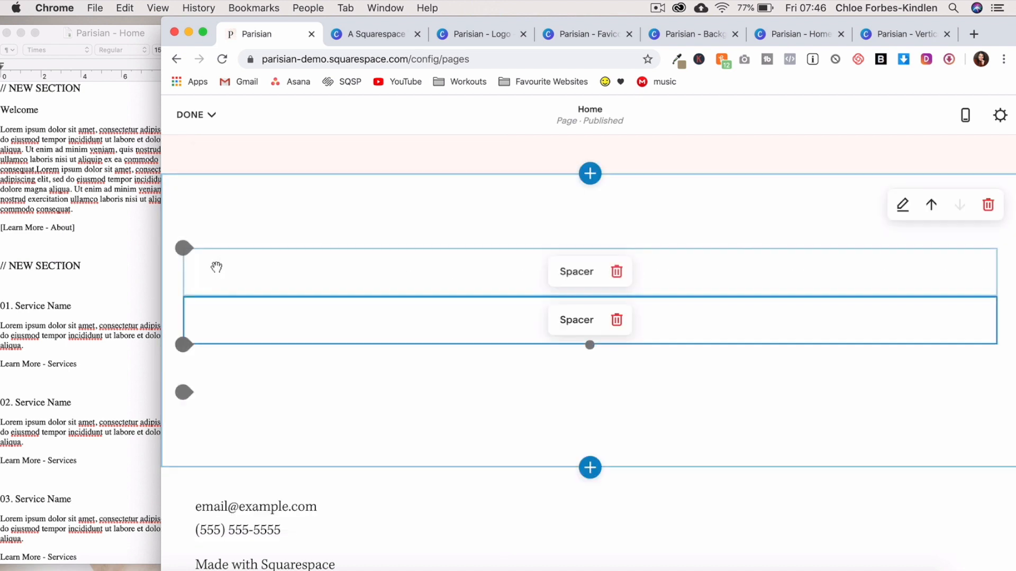
pyautogui.click(184, 344)
pyautogui.click(228, 275)
pyautogui.moveTo(225, 274); pyautogui.dragTo(589, 262)
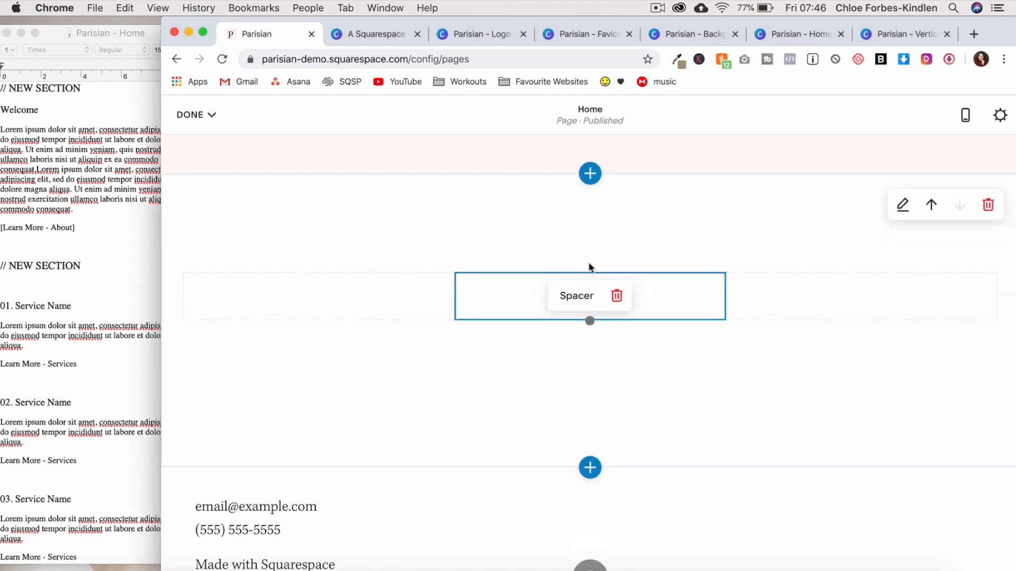
# - Copy the 01. Service Name text from the TextEdit document into a new text block under the first column's spacer
pyautogui.click(85, 342)
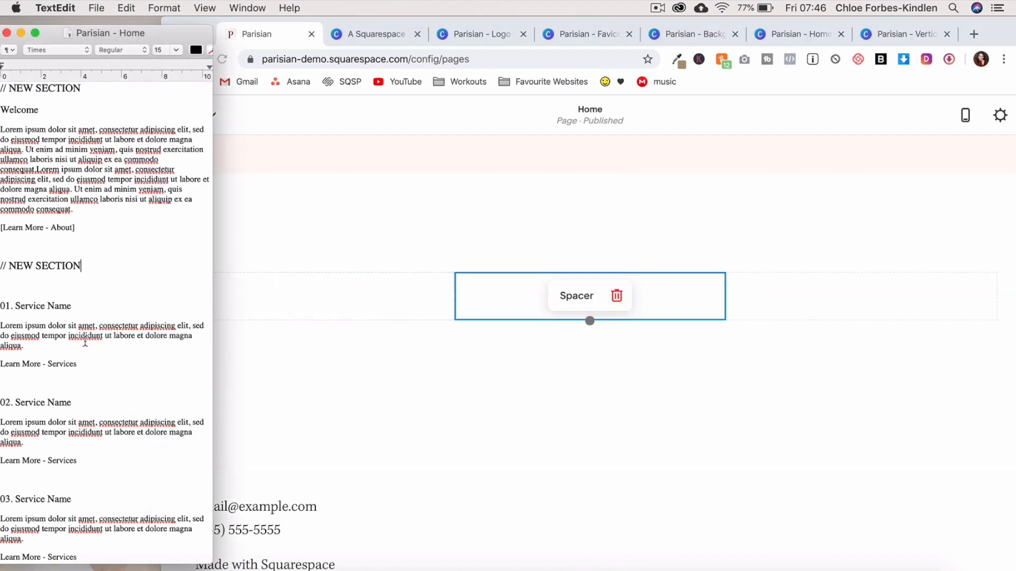
pyautogui.moveTo(98, 365); pyautogui.dragTo(1, 313)
pyautogui.press('super+c')
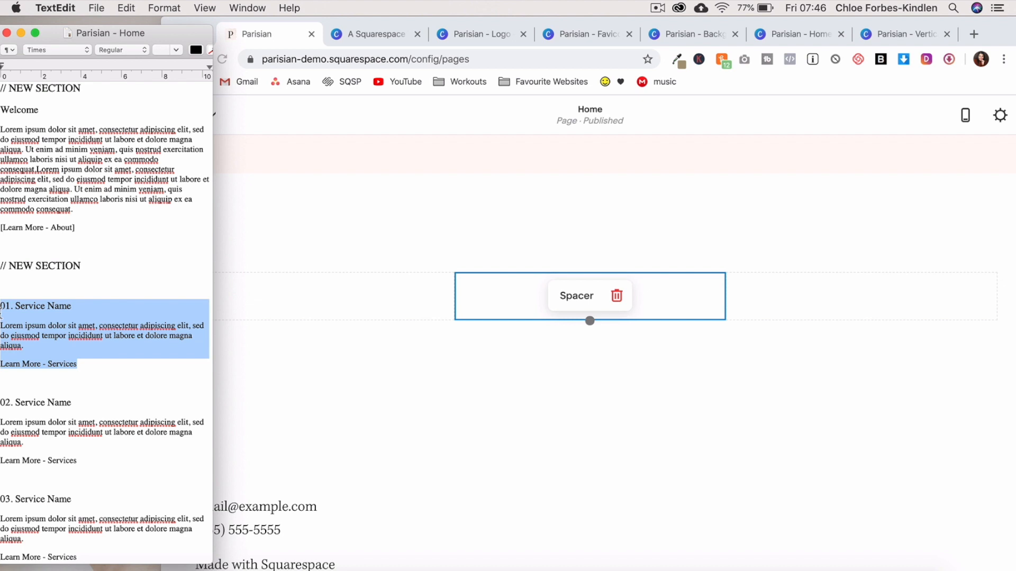
pyautogui.click(316, 337)
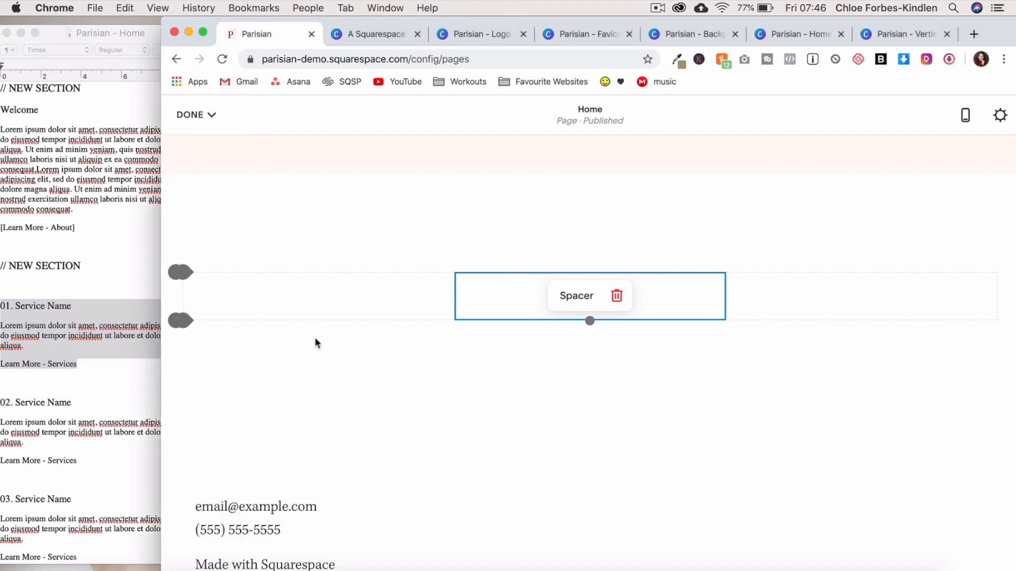
pyautogui.click(183, 320)
pyautogui.click(227, 217)
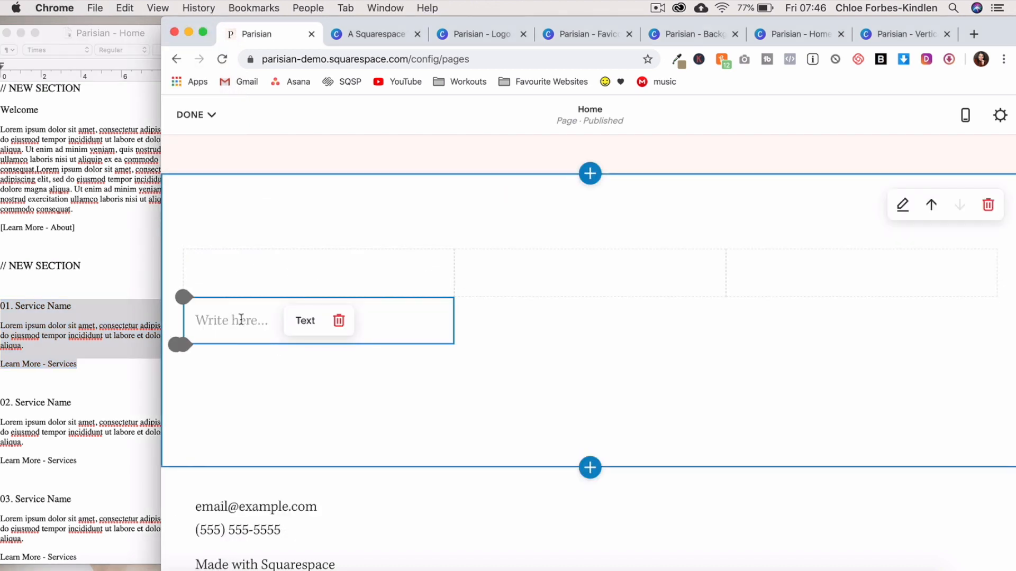
pyautogui.press('super+v')
# - Add text blocks under the second and third spacers and paste the same copied service text into each
pyautogui.click(454, 279)
pyautogui.click(496, 233)
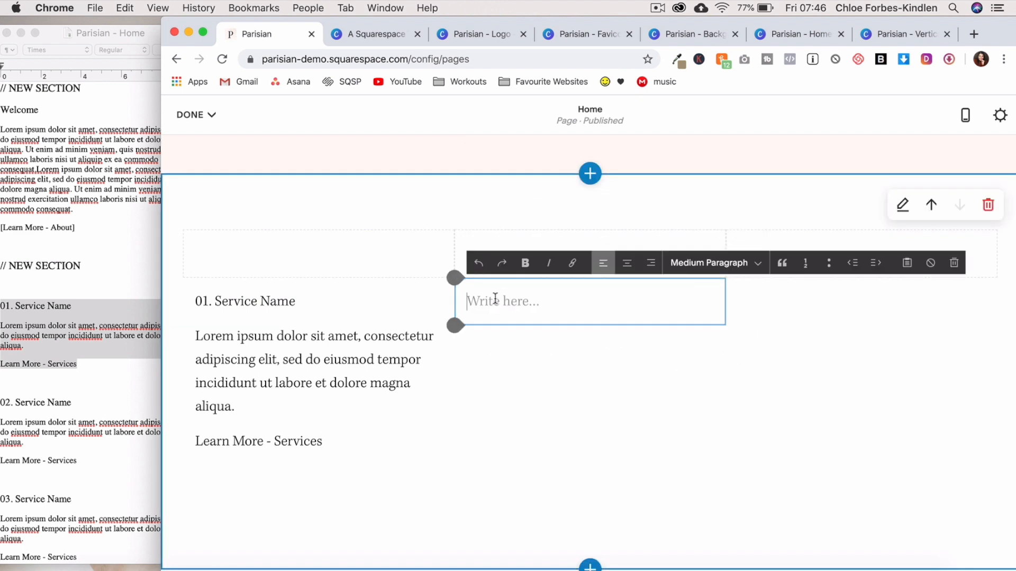
pyautogui.press('super+v')
pyautogui.click(757, 328)
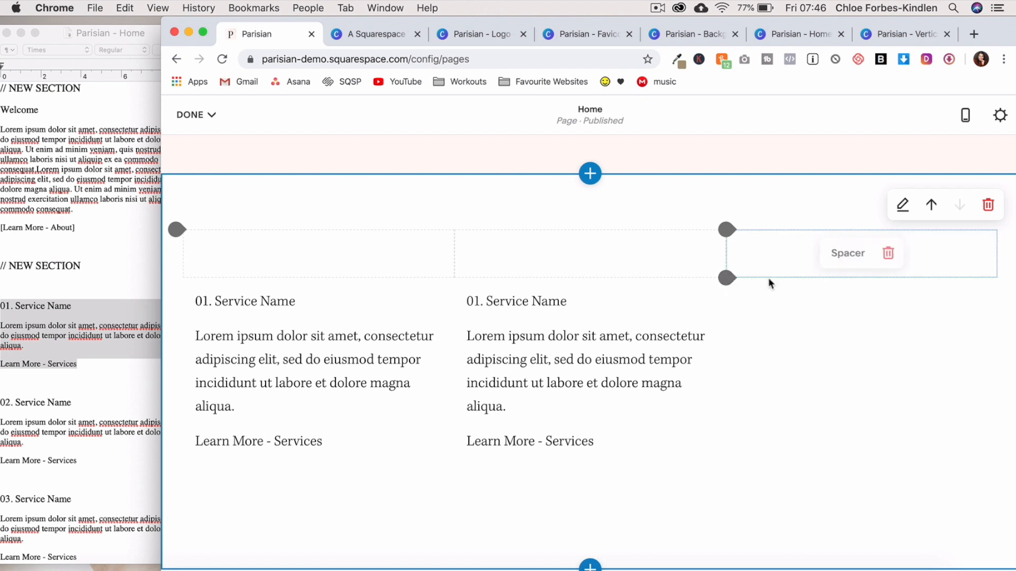
pyautogui.click(728, 278)
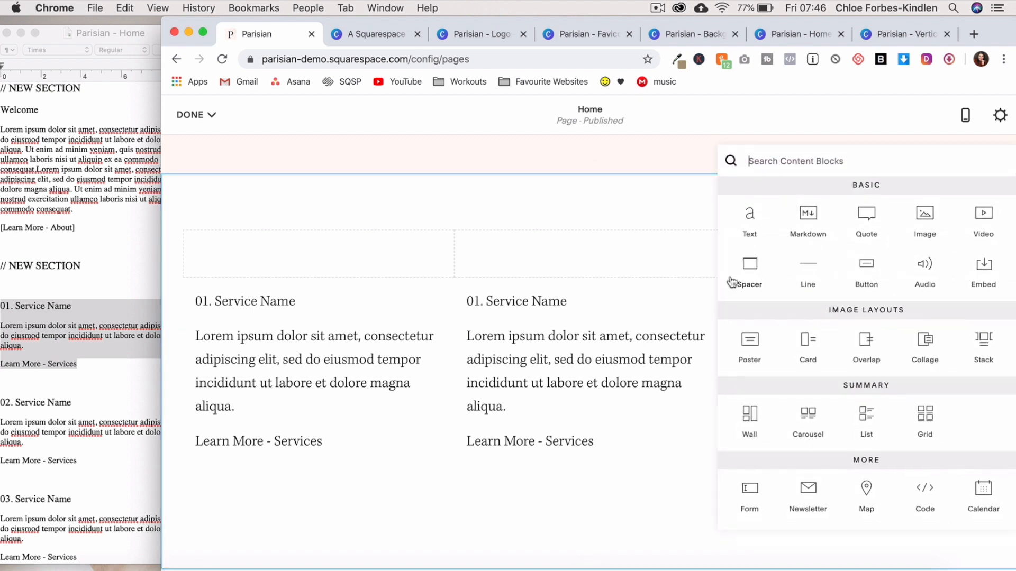
pyautogui.click(753, 220)
pyautogui.press('cmd+v')
# - Renumber the third column's service as 03. and the second column's as 02
pyautogui.click(754, 301)
pyautogui.press('BackSpace')
pyautogui.write('3')
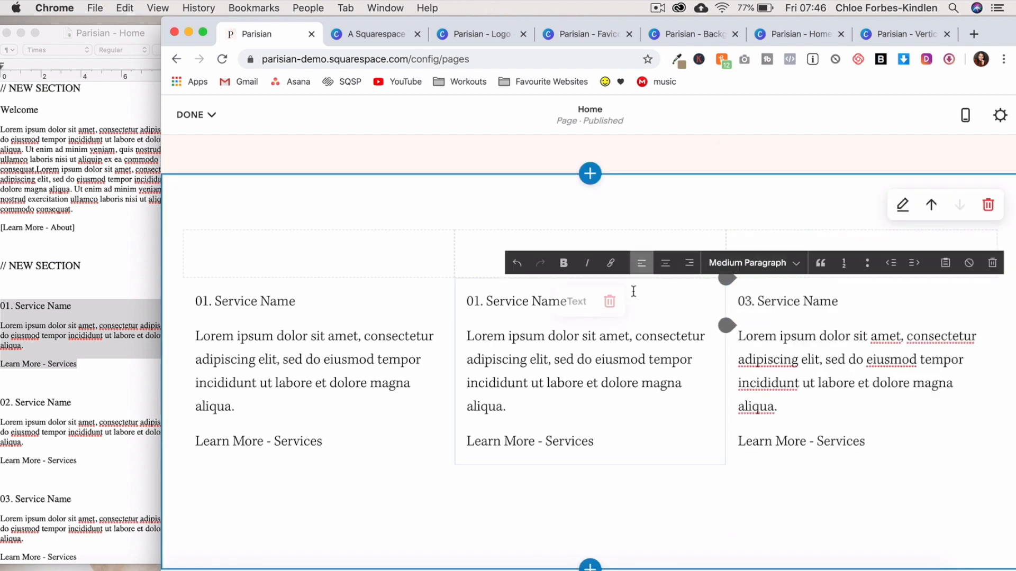
pyautogui.click(480, 301)
pyautogui.press('BackSpace')
pyautogui.write('2')
# - Move "Service Name" onto its own line below the number in all three columns
pyautogui.click(213, 301)
pyautogui.press('Return')
pyautogui.click(484, 301)
pyautogui.press('Return')
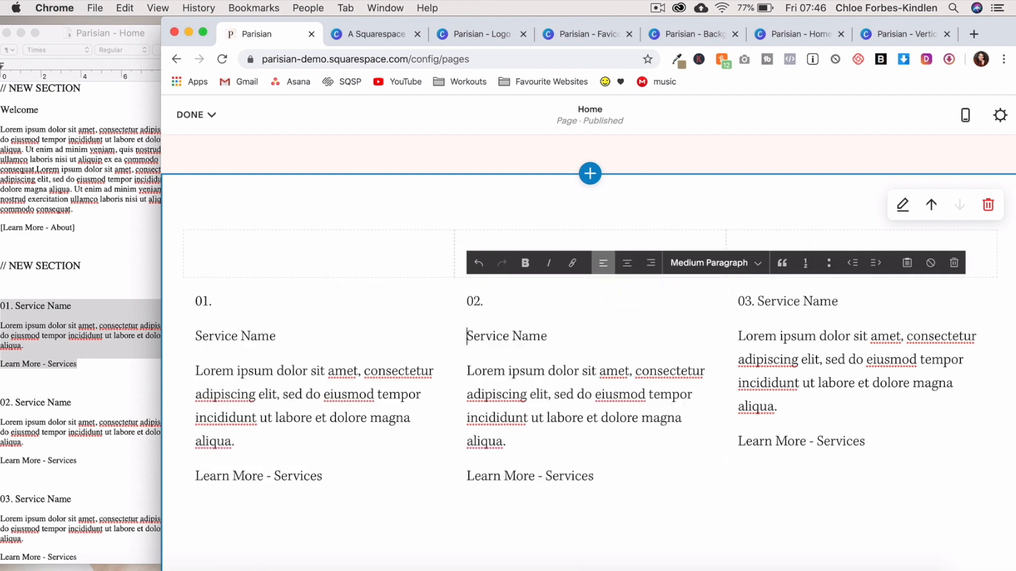
pyautogui.click(755, 301)
pyautogui.press('Return')
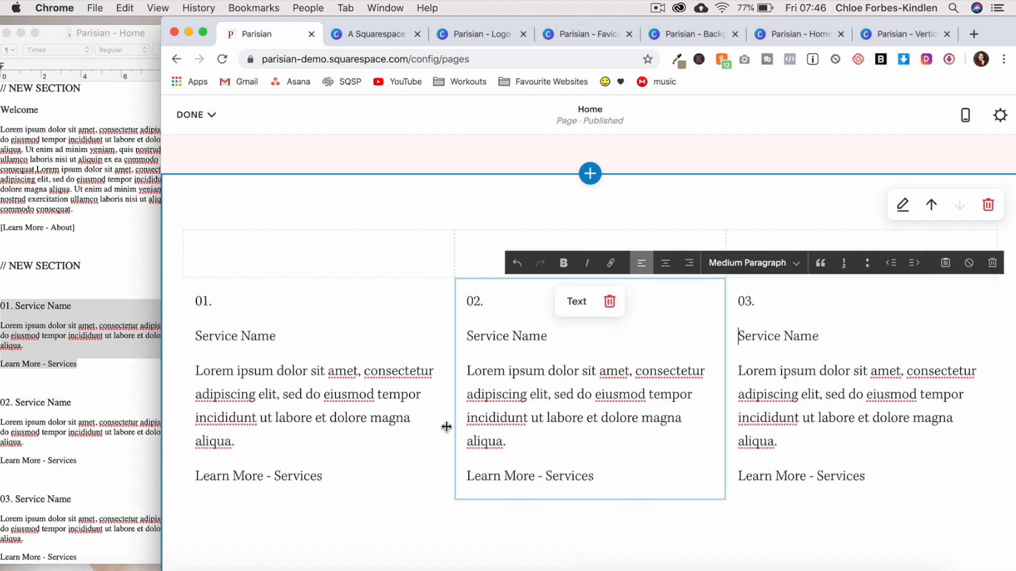
# - Format the "Learn More - Services" line in all three columns as Small Paragraph
pyautogui.moveTo(348, 476); pyautogui.dragTo(198, 474)
pyautogui.click(429, 263)
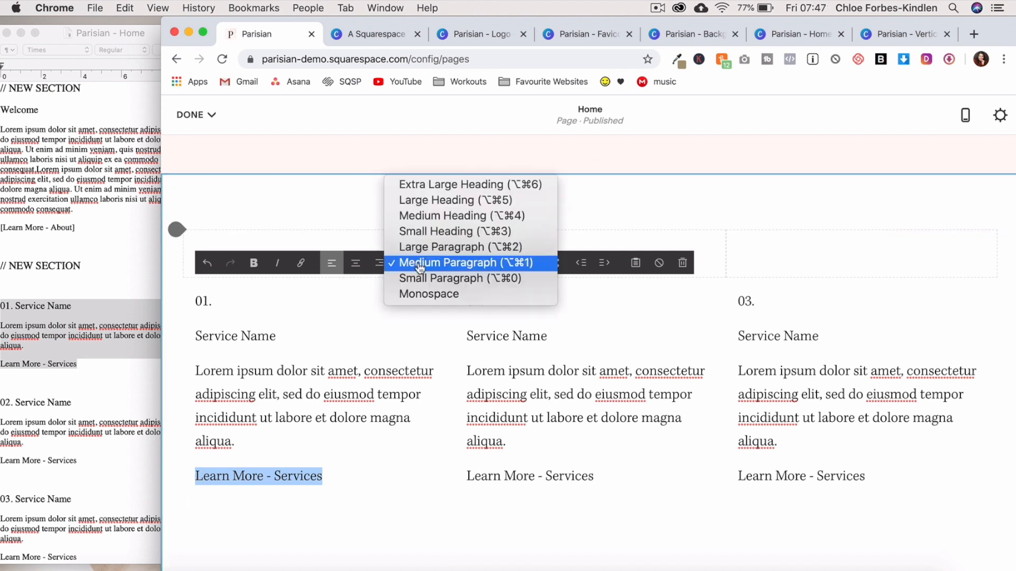
pyautogui.click(422, 279)
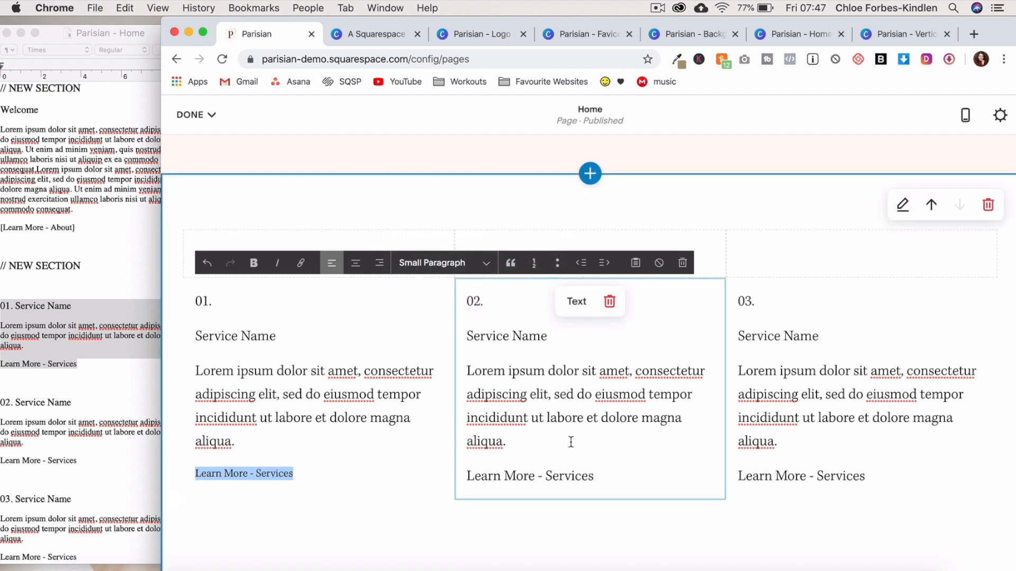
pyautogui.click(544, 472)
pyautogui.tripleClick(544, 473)
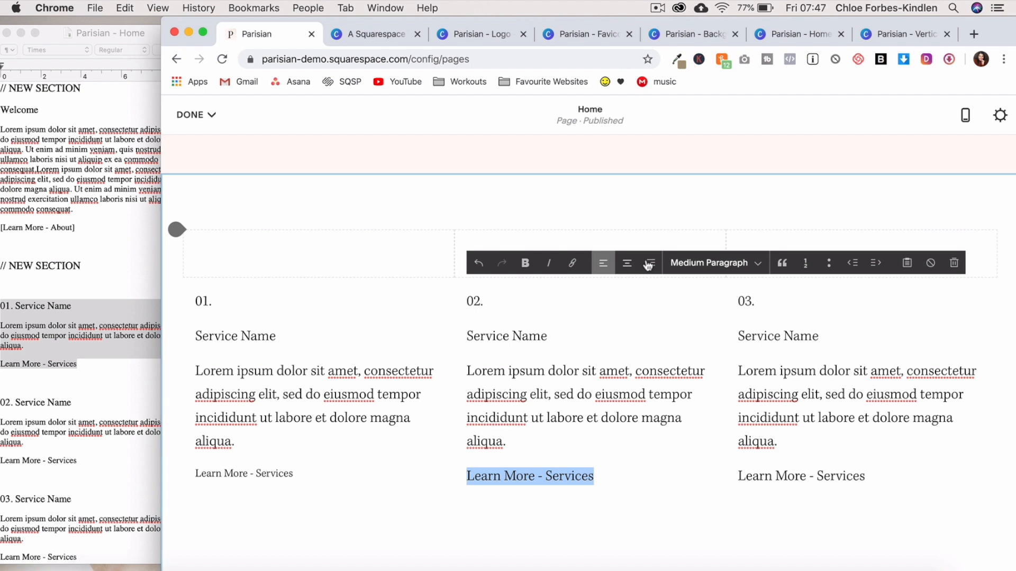
pyautogui.click(709, 263)
pyautogui.click(703, 281)
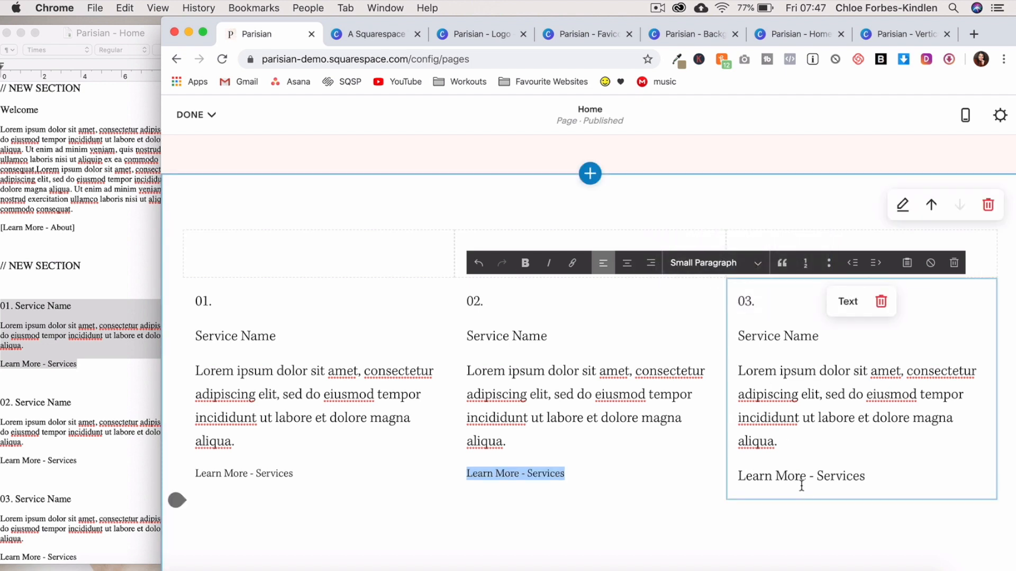
pyautogui.tripleClick(799, 477)
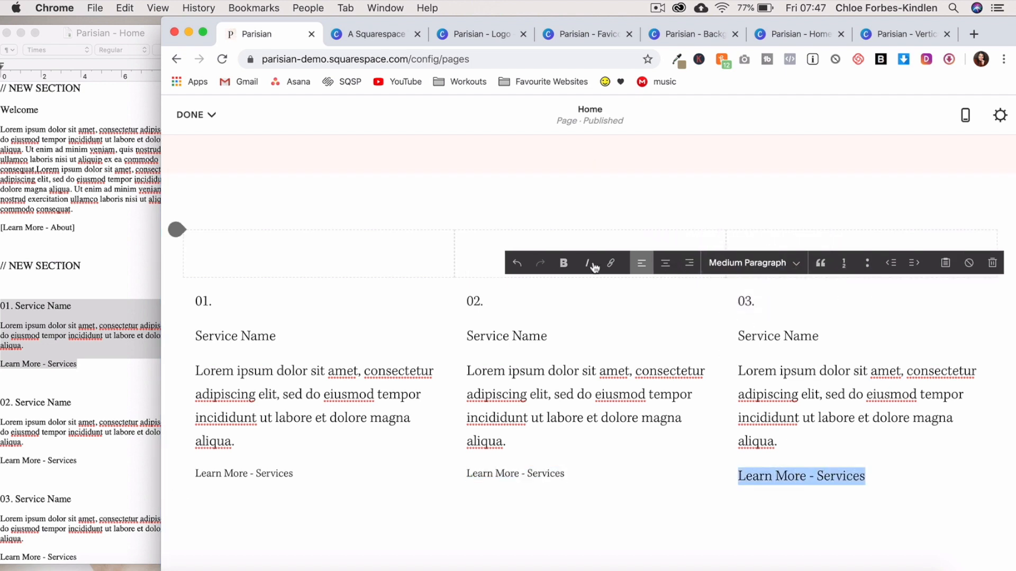
pyautogui.click(729, 264)
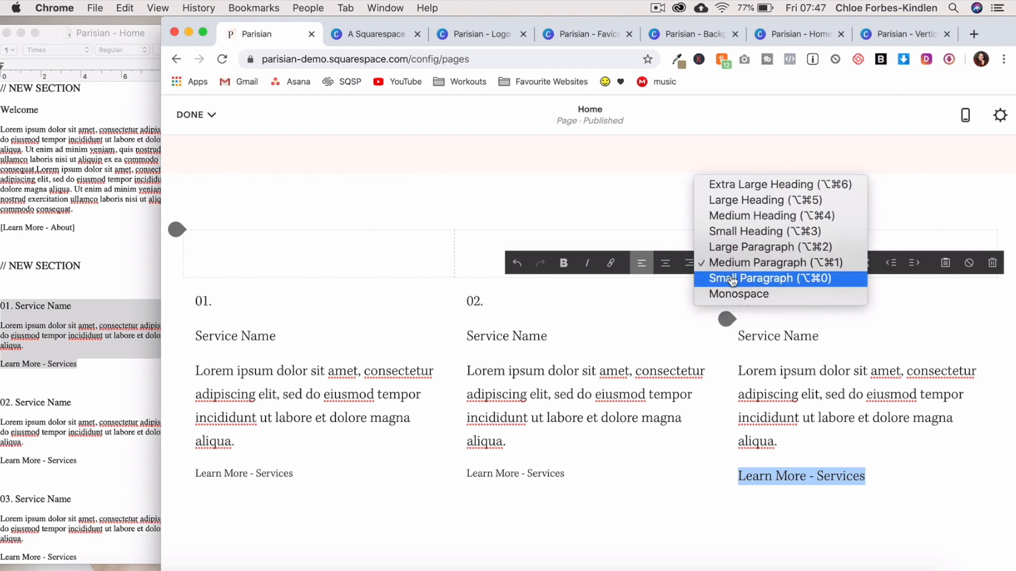
pyautogui.click(732, 280)
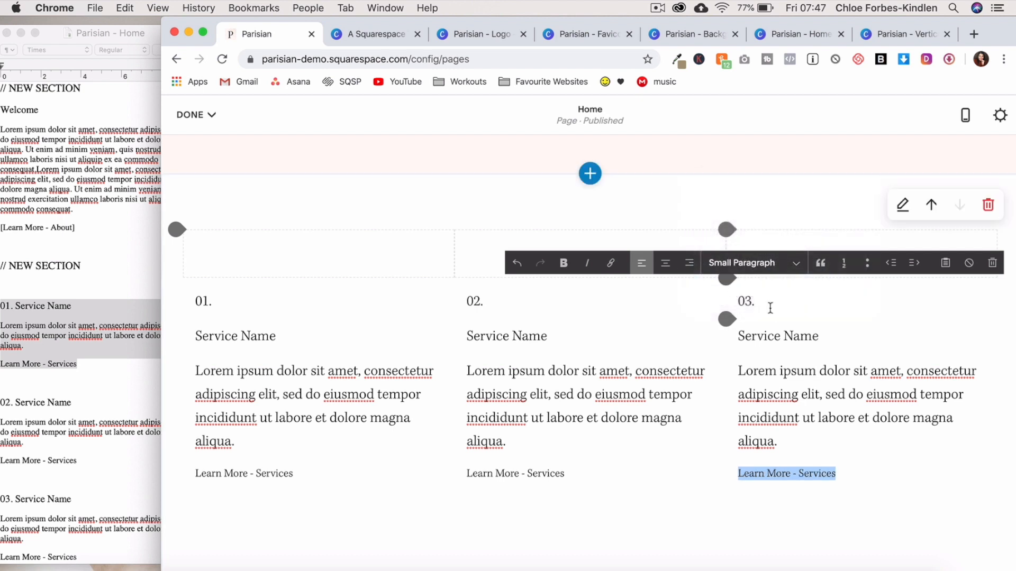
pyautogui.click(812, 446)
pyautogui.tripleClick(806, 474)
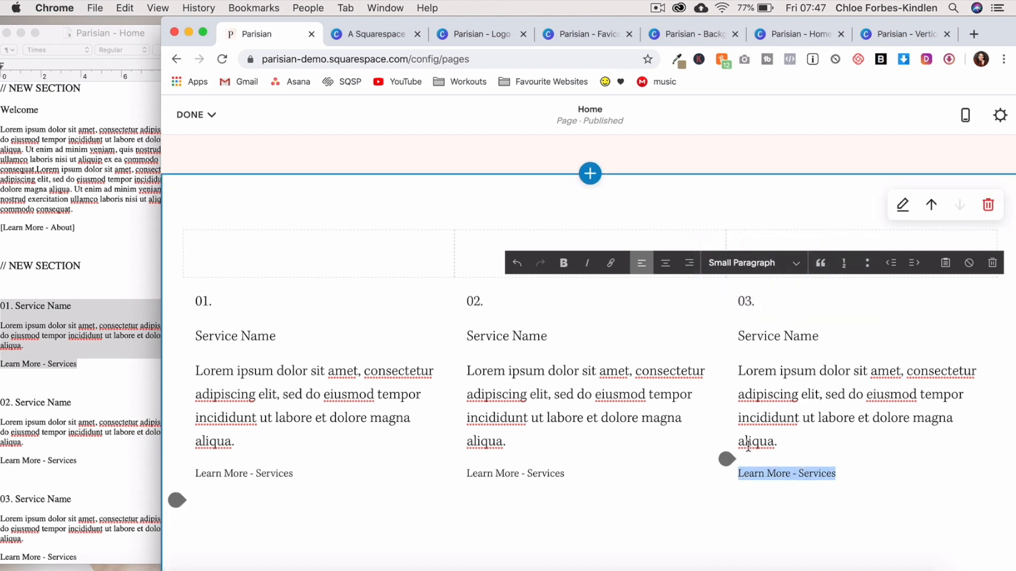
pyautogui.click(727, 459)
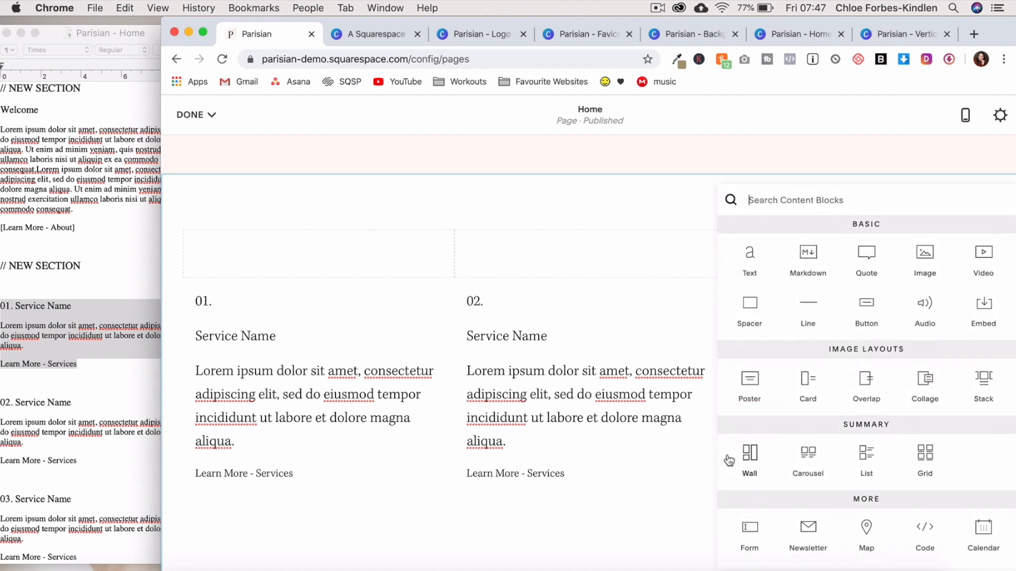
pyautogui.click(655, 469)
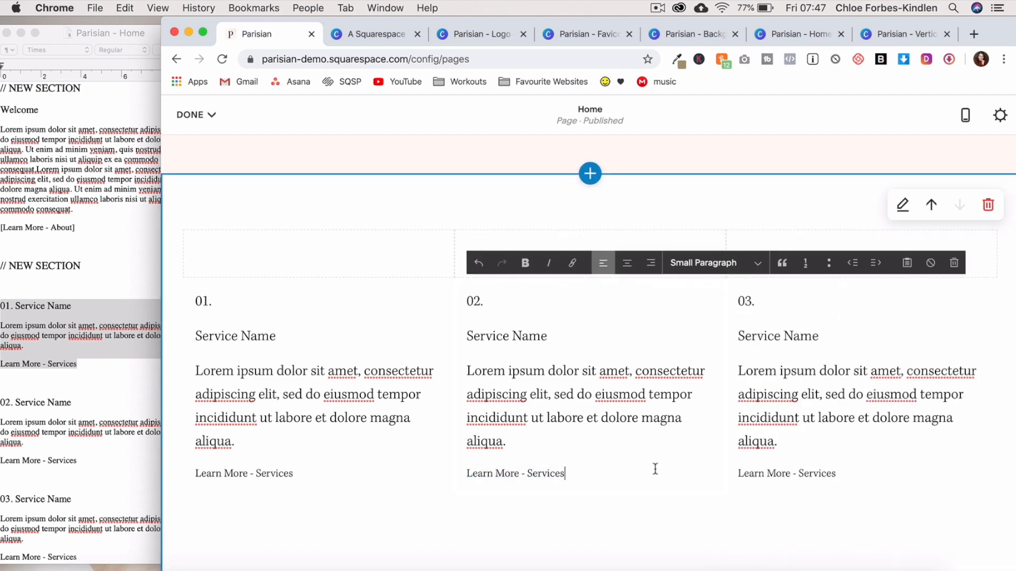
# - Link the third column's "Learn More - Services" line to /services
pyautogui.tripleClick(830, 474)
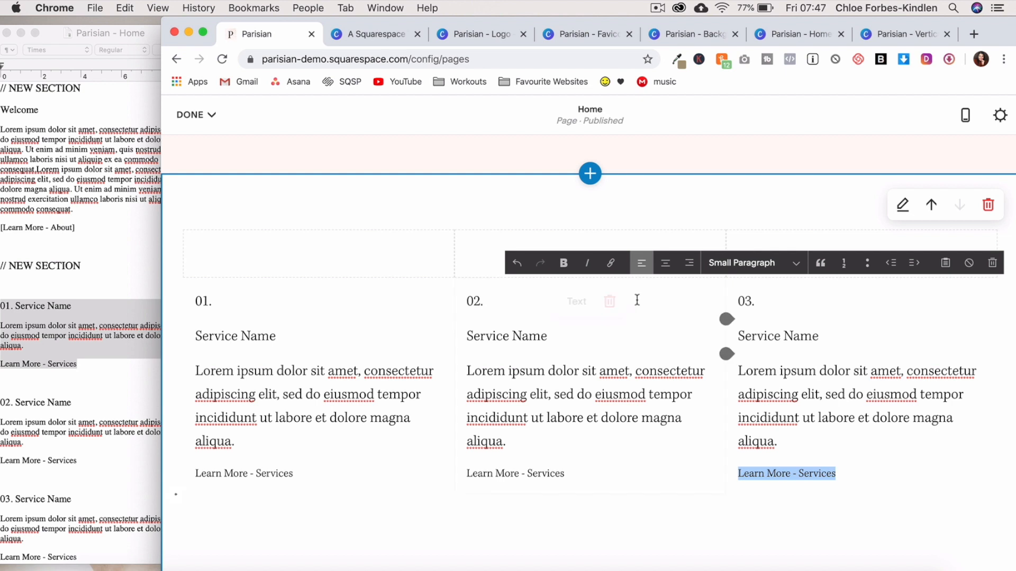
pyautogui.click(612, 264)
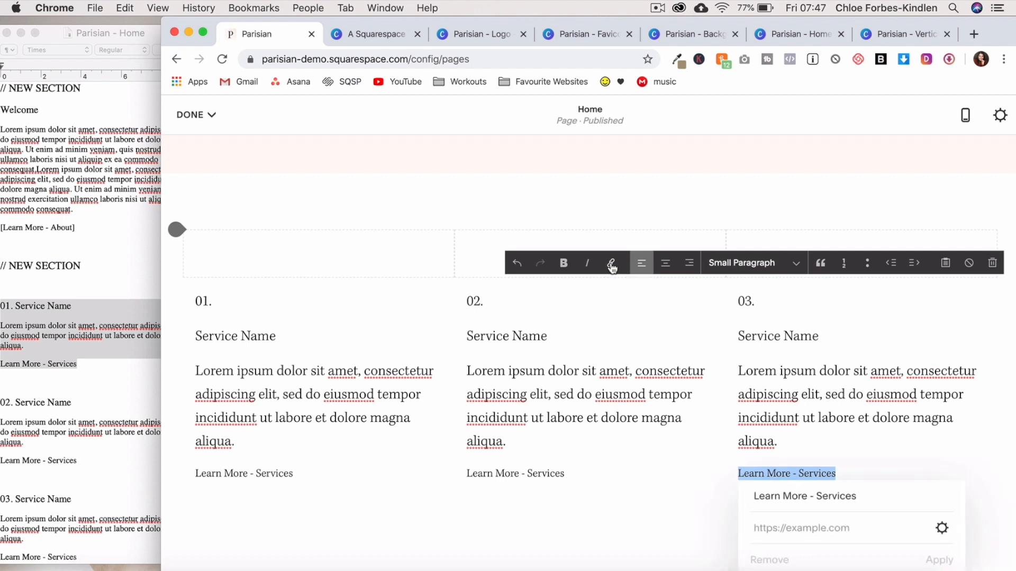
pyautogui.click(801, 530)
pyautogui.write('/services')
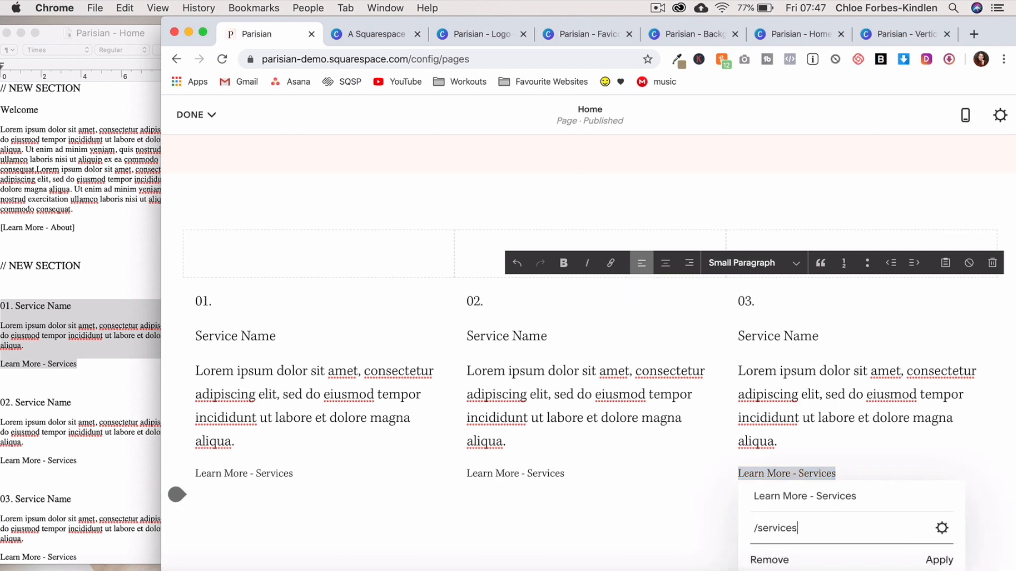
pyautogui.click(936, 565)
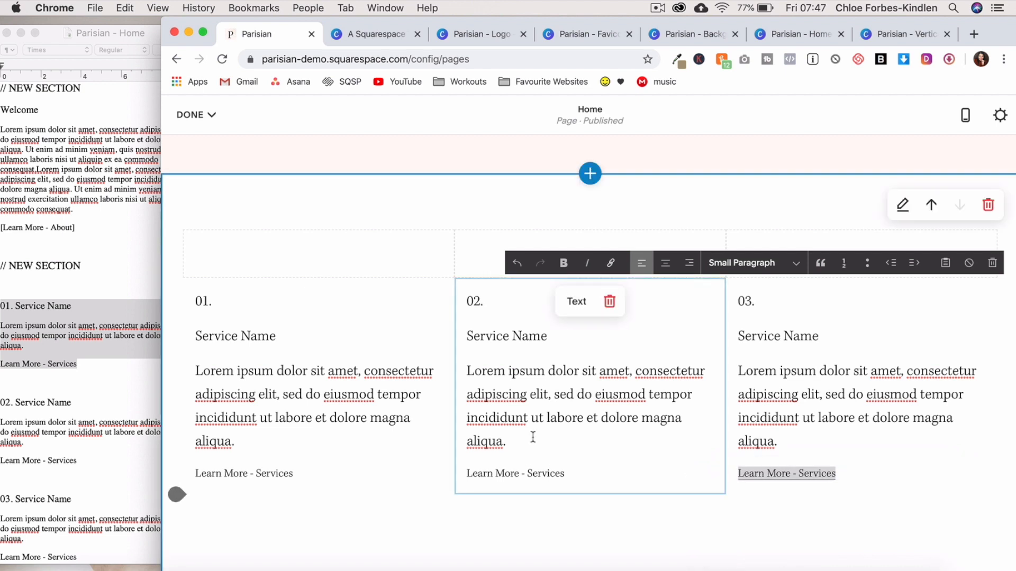
# - Link the second column's "Learn More - Services" line to /services
pyautogui.moveTo(568, 475); pyautogui.dragTo(454, 481)
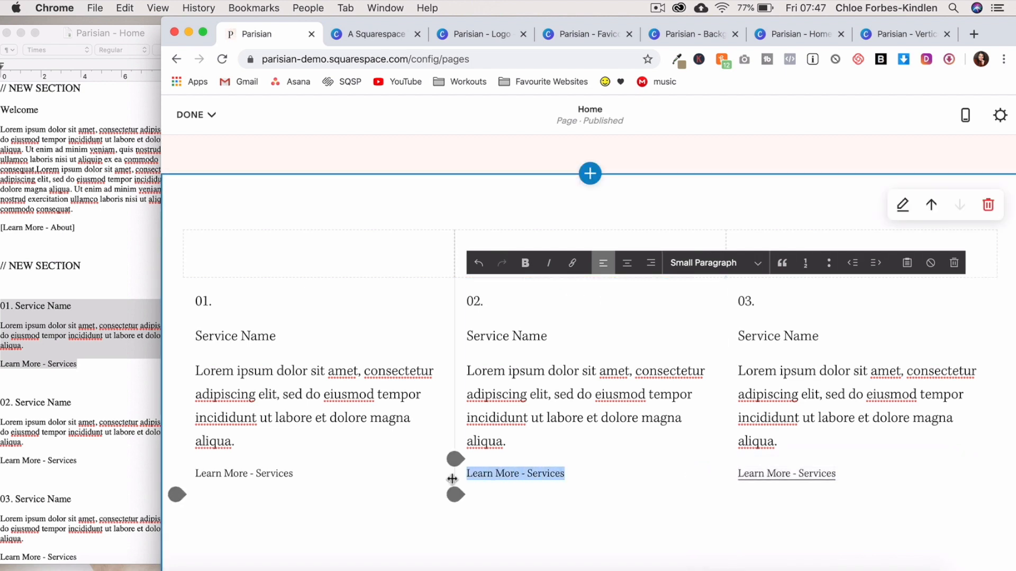
pyautogui.click(572, 263)
pyautogui.click(541, 529)
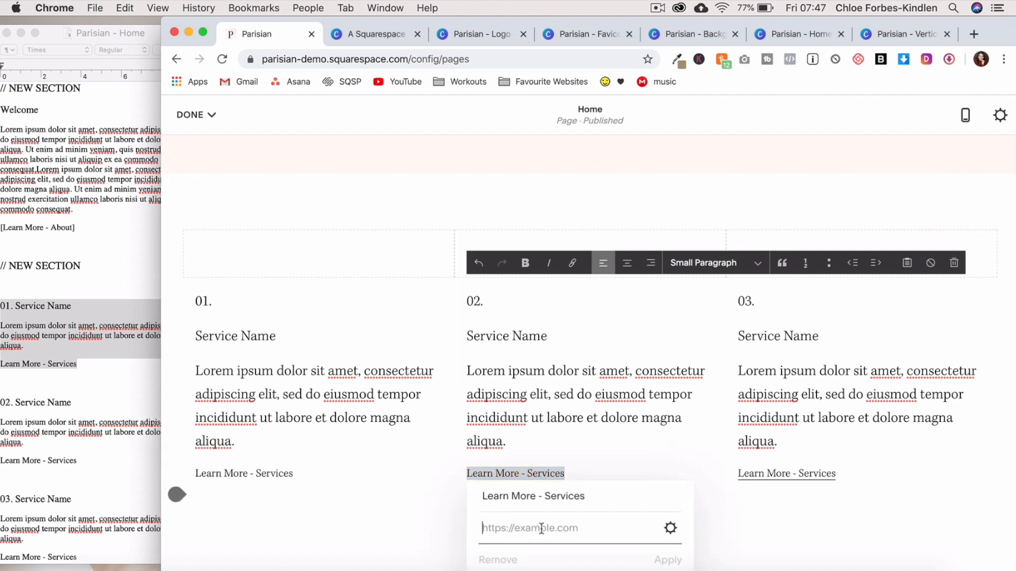
pyautogui.write('/services')
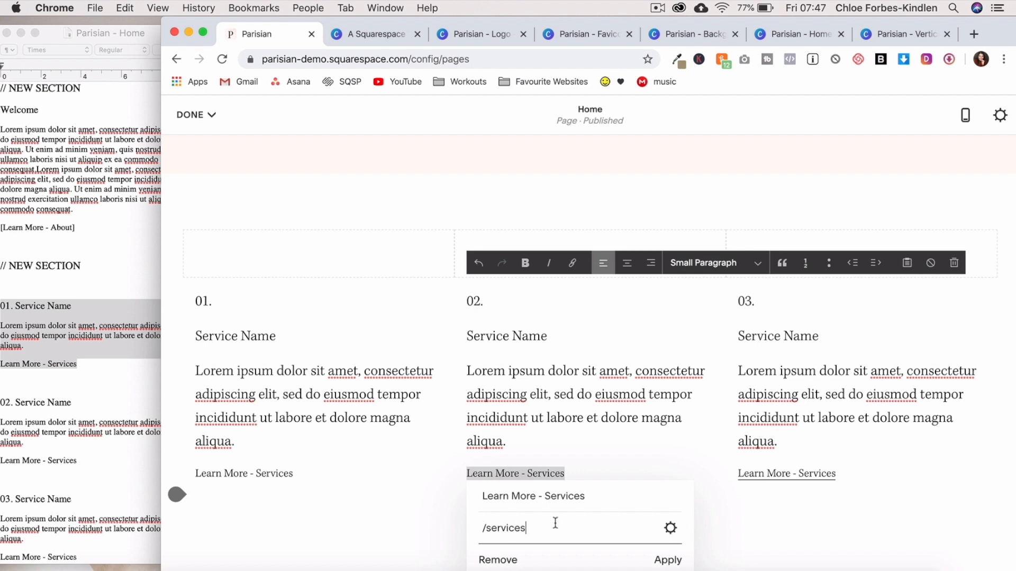
pyautogui.click(672, 560)
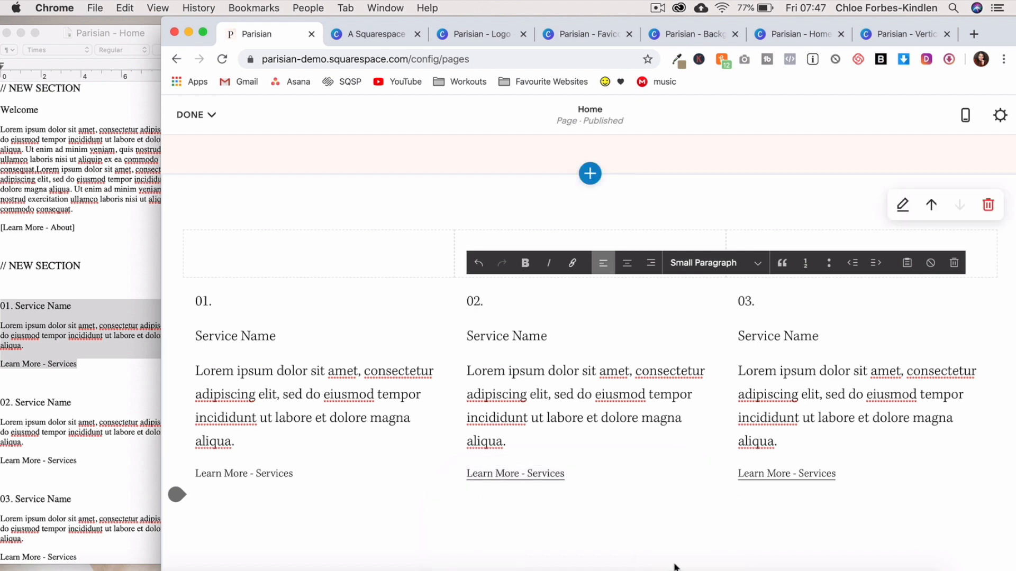
# - Link the first column's "Learn More - Services" line to /services
pyautogui.click(292, 476)
pyautogui.moveTo(292, 476); pyautogui.dragTo(193, 476)
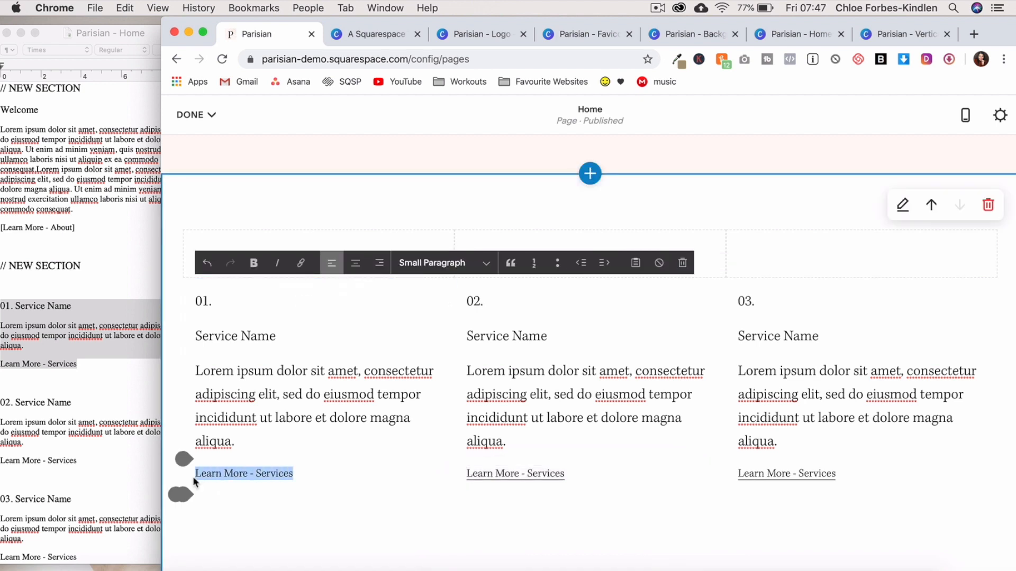
pyautogui.click(301, 263)
pyautogui.click(270, 520)
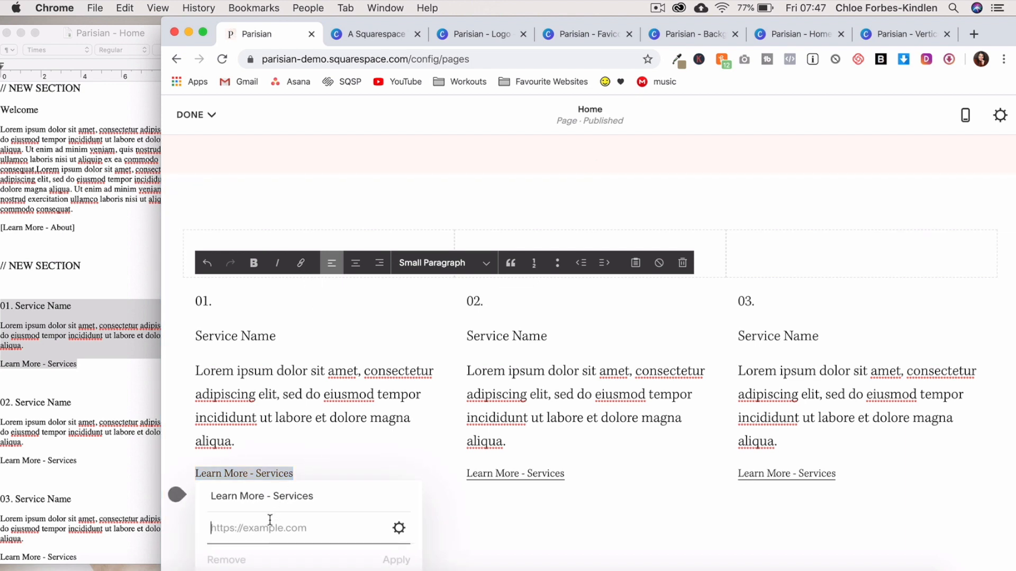
pyautogui.write('/services')
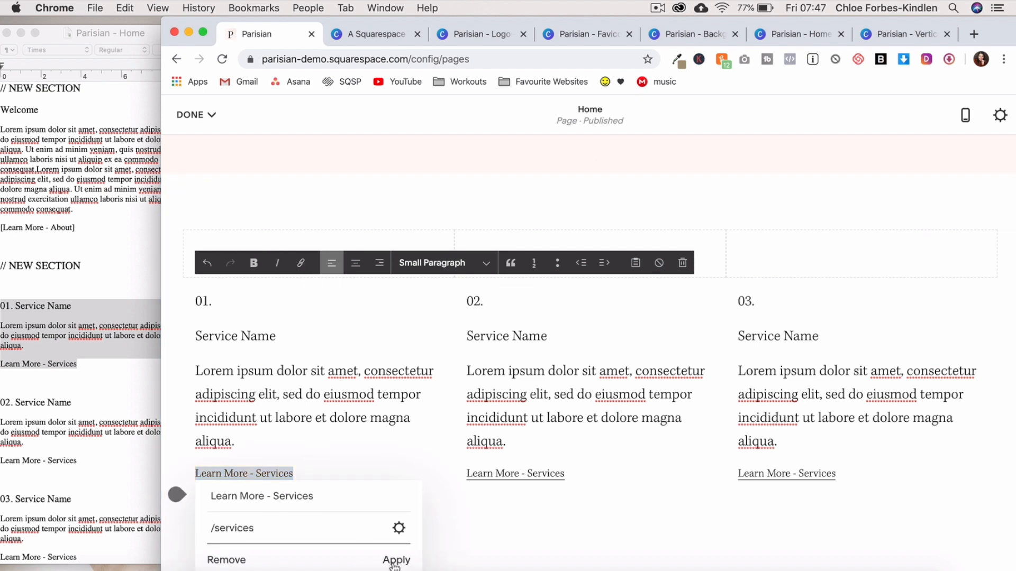
pyautogui.click(395, 562)
# - Center the first column's number and "Service Name" and format both lines as Medium Heading
pyautogui.click(281, 335)
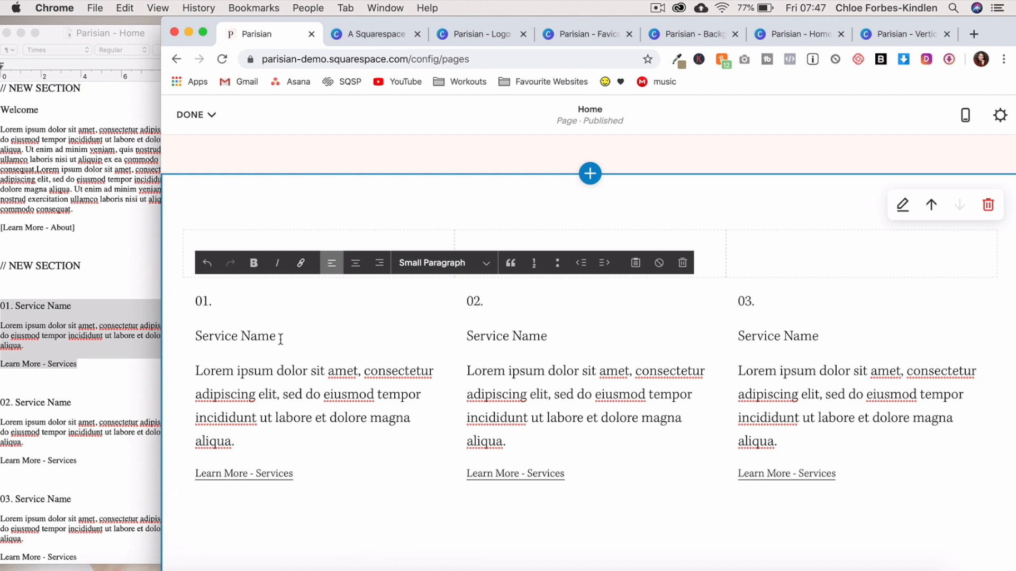
pyautogui.moveTo(283, 336); pyautogui.dragTo(196, 337)
pyautogui.keyDown('shift'); pyautogui.click(192, 300); pyautogui.keyUp('shift')
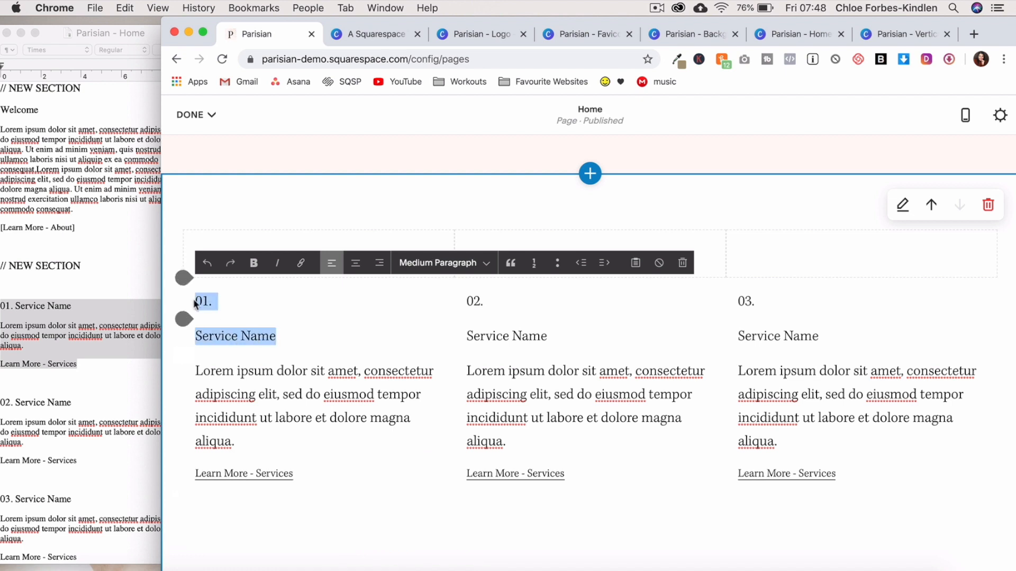
pyautogui.click(357, 267)
pyautogui.click(453, 264)
pyautogui.click(466, 216)
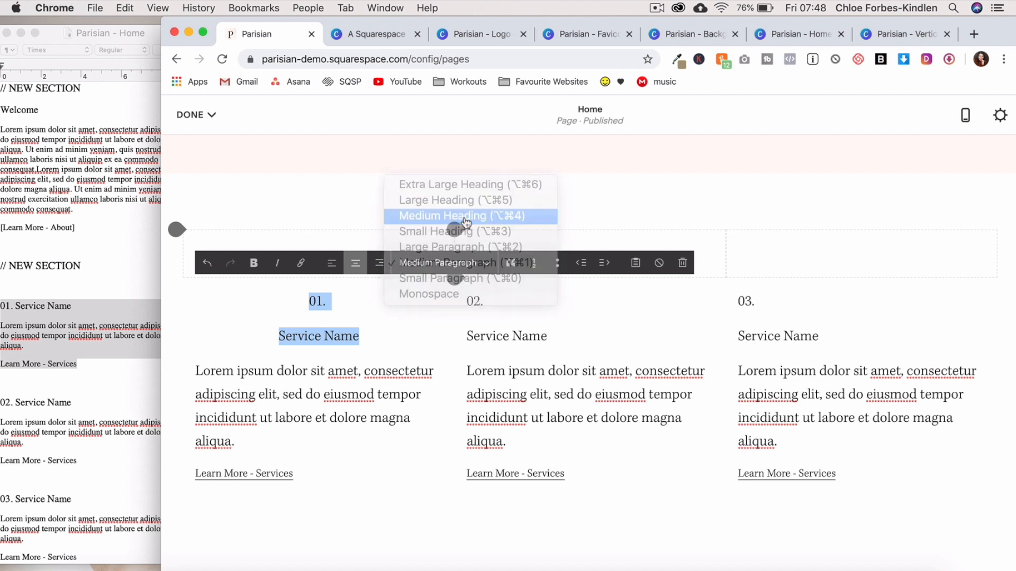
# - Center the second column's "02." and "Service Name" and format both lines as Medium Heading
pyautogui.click(549, 337)
pyautogui.moveTo(549, 337); pyautogui.dragTo(465, 299)
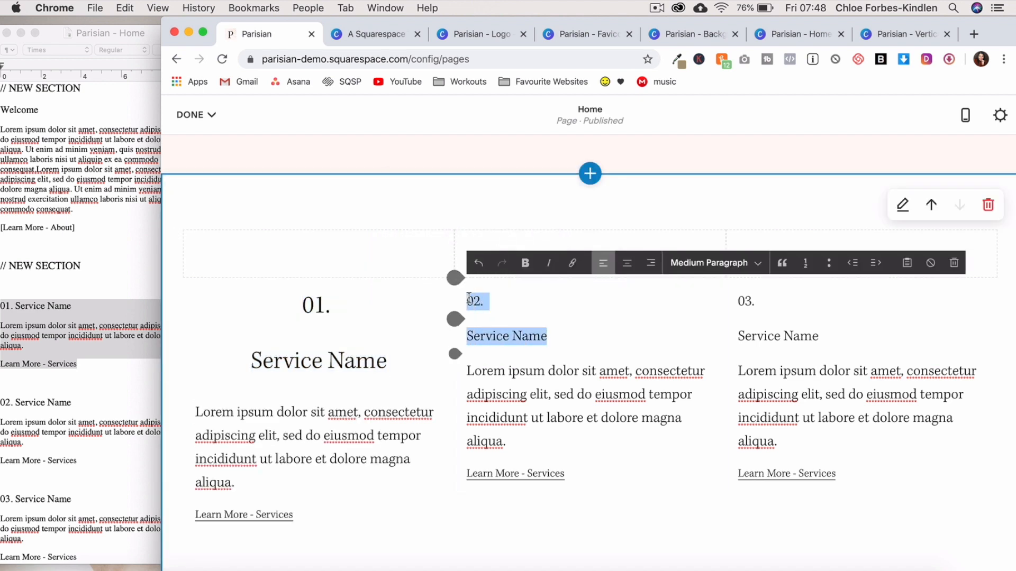
pyautogui.click(627, 265)
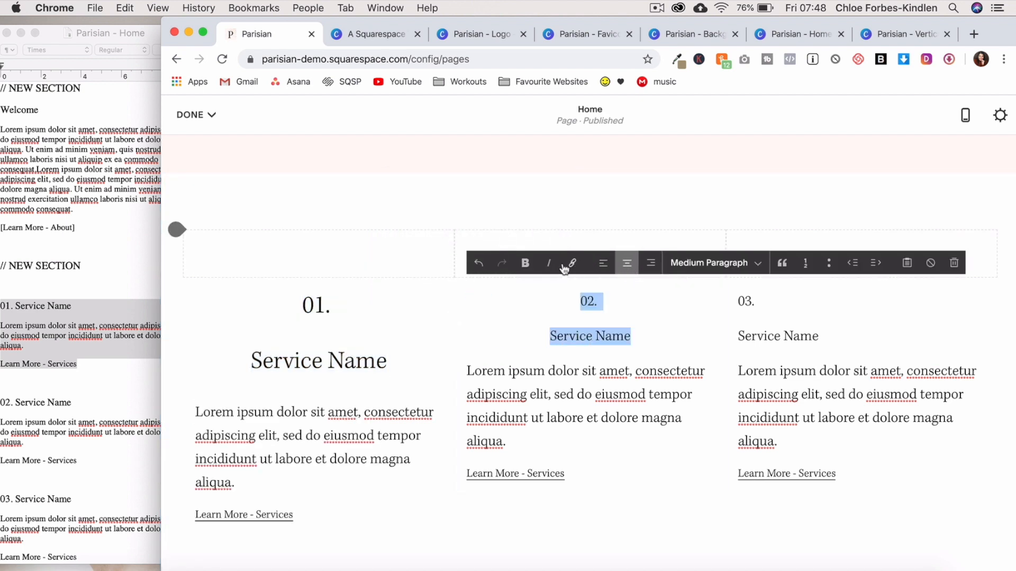
pyautogui.click(682, 263)
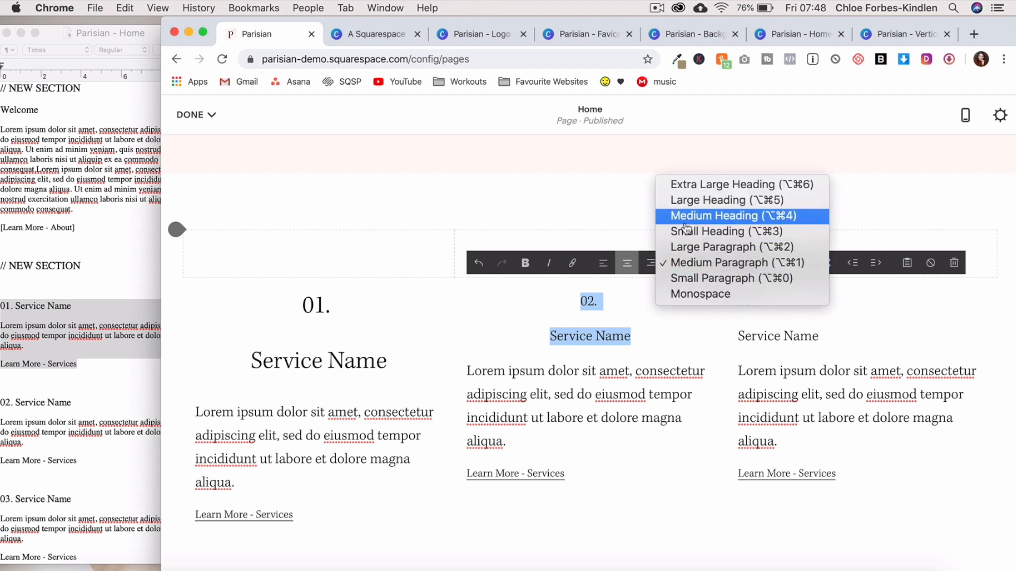
pyautogui.click(685, 215)
# - Center the third column's "03." and "Service Name" and format both lines as Medium Heading
pyautogui.moveTo(816, 334); pyautogui.dragTo(708, 271)
pyautogui.click(665, 263)
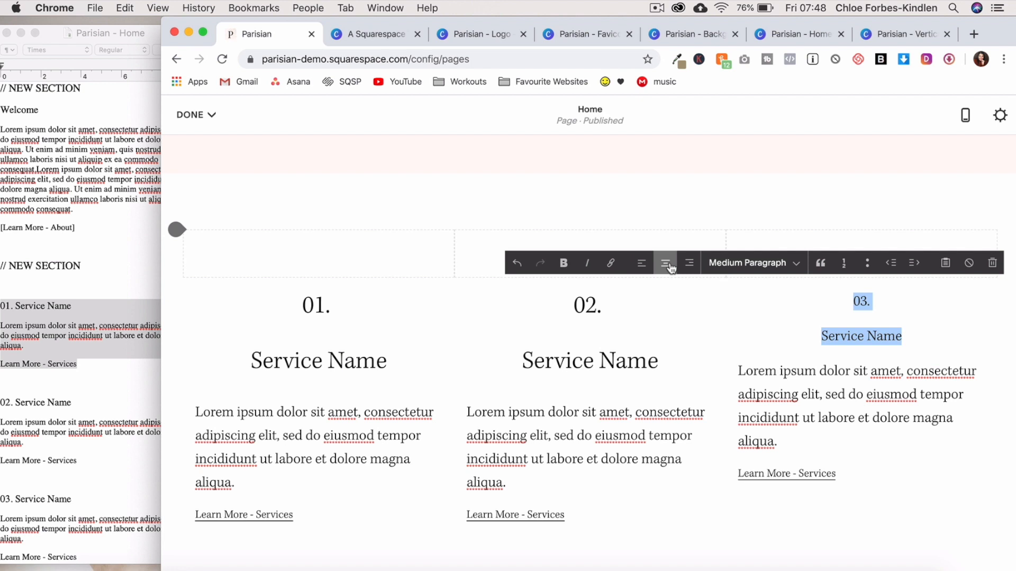
pyautogui.click(749, 263)
pyautogui.click(740, 218)
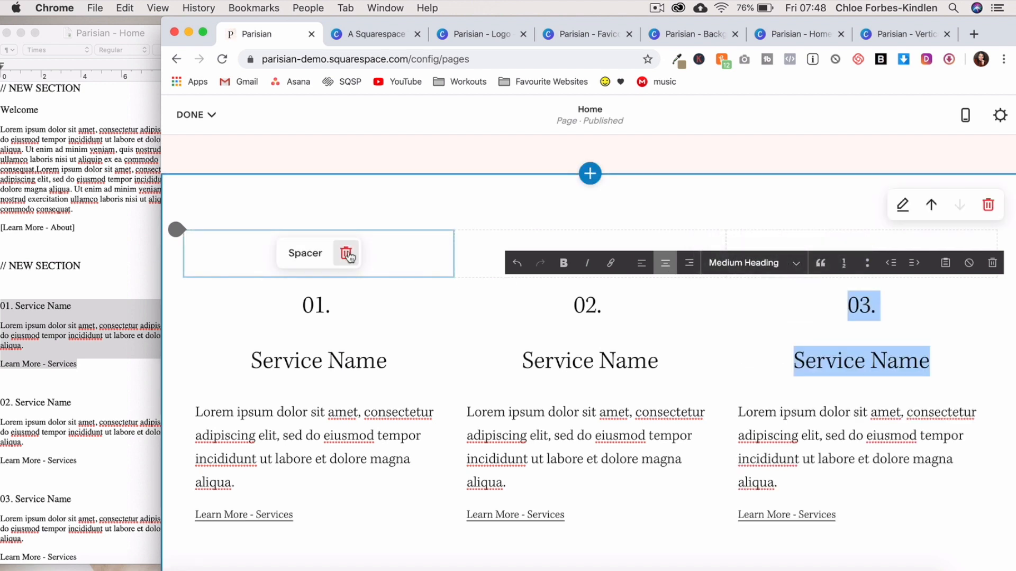
# - Remove the spacer blocks above all three service columns
pyautogui.click(350, 258)
pyautogui.click(396, 251)
pyautogui.click(618, 252)
pyautogui.click(714, 258)
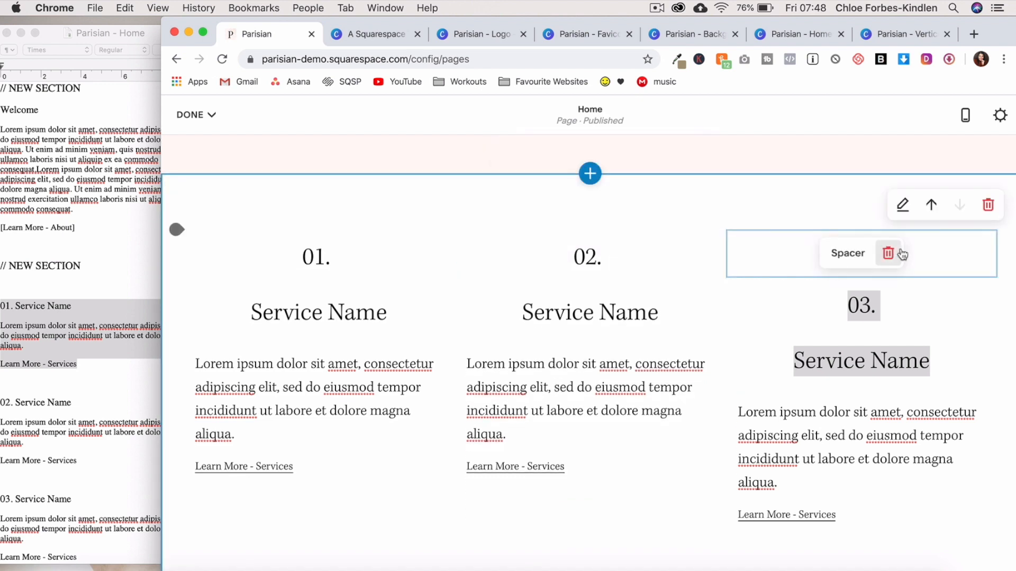
pyautogui.click(887, 252)
pyautogui.click(937, 253)
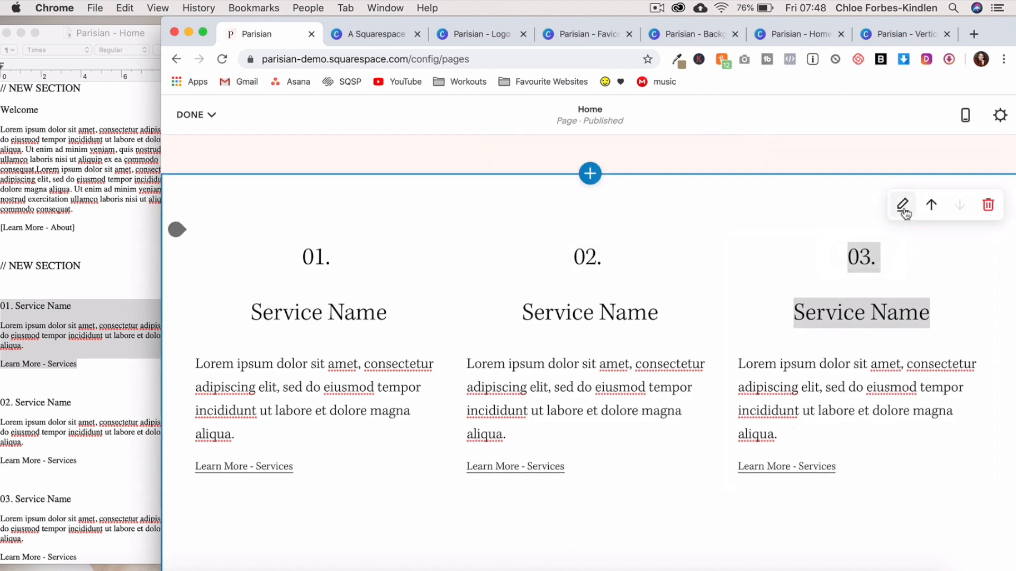
# - Set the services section's content width to M and upload the second Home background PNG as its background image
pyautogui.click(904, 206)
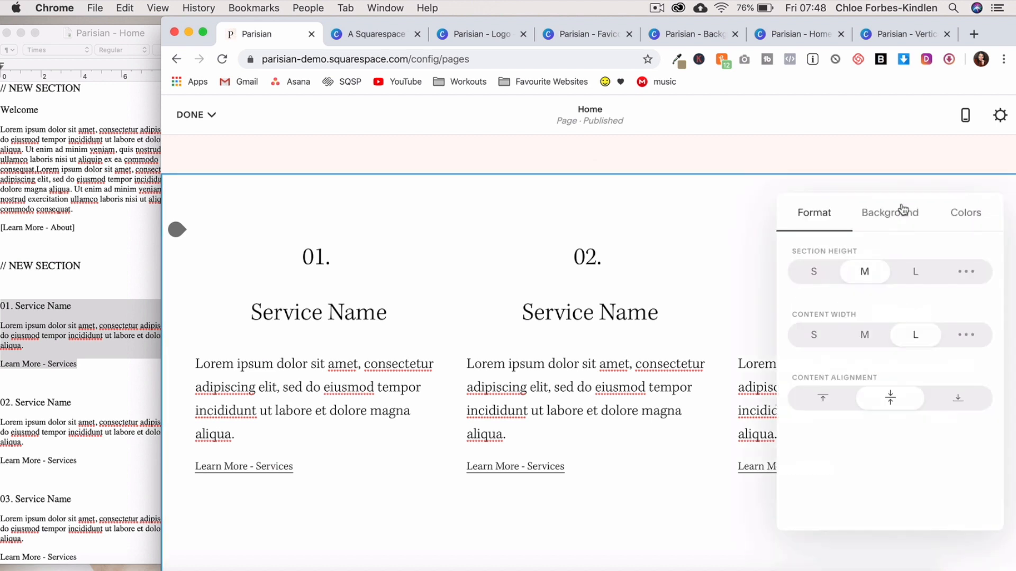
pyautogui.click(870, 337)
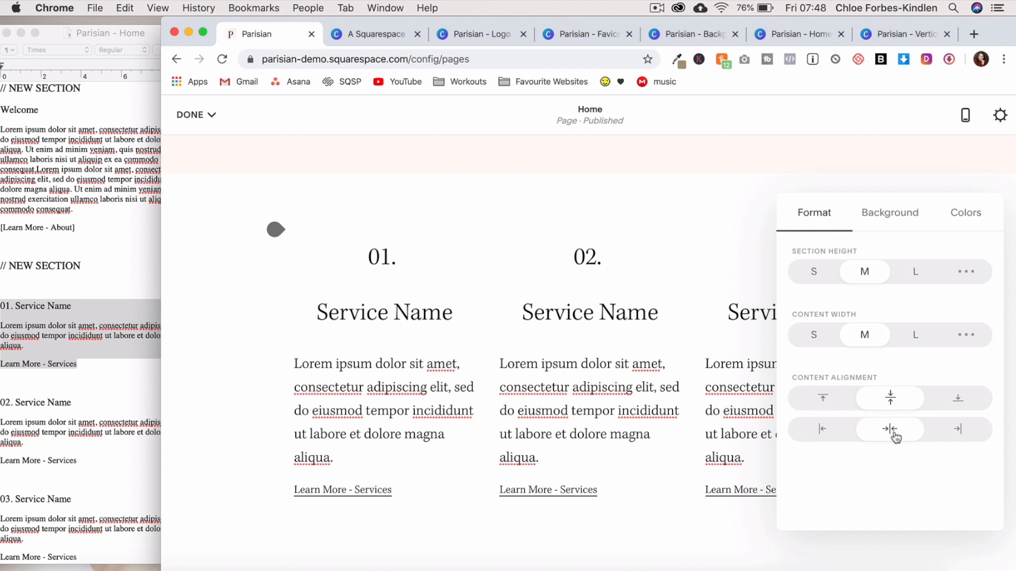
pyautogui.click(906, 221)
pyautogui.click(879, 345)
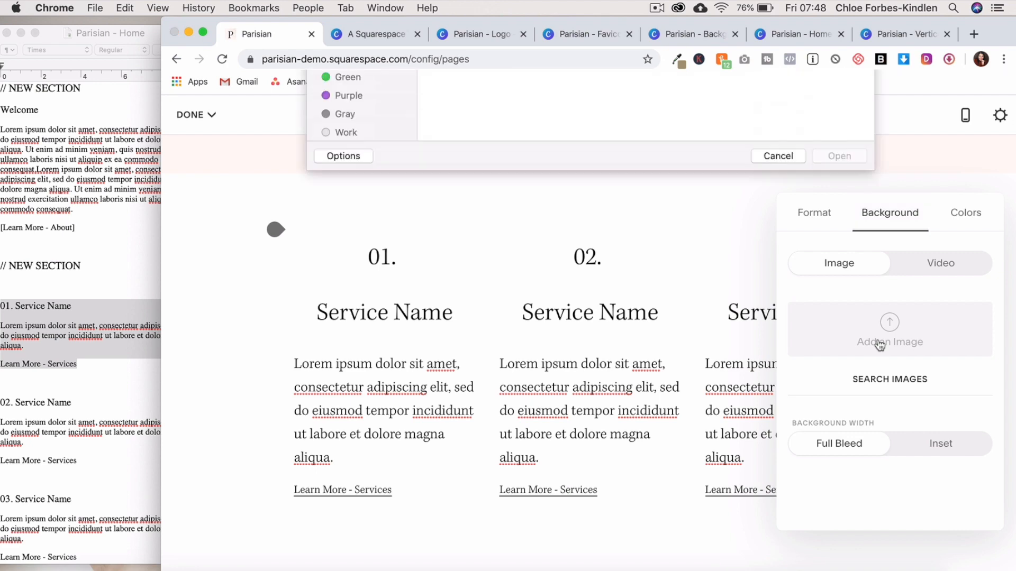
pyautogui.click(657, 131)
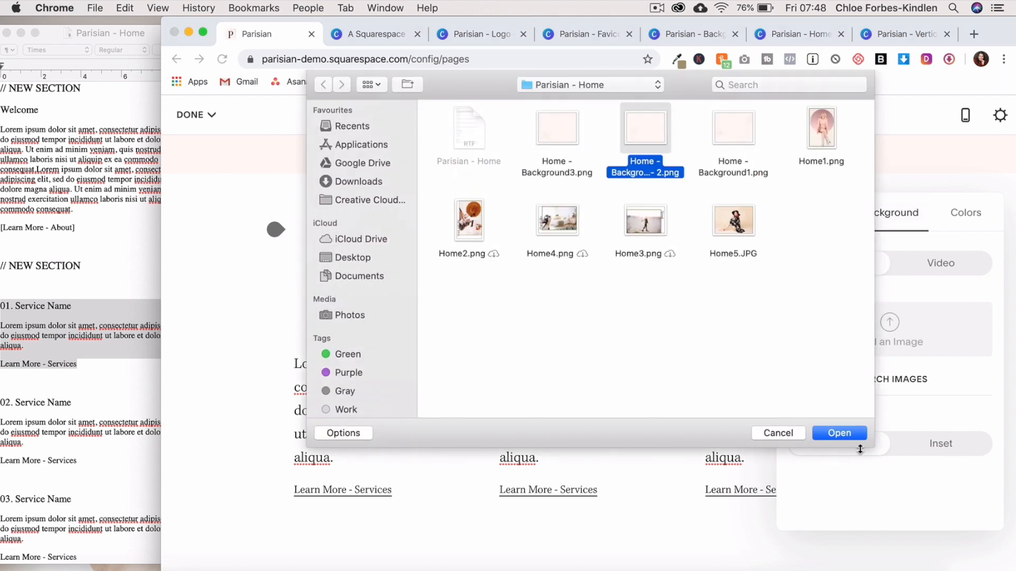
pyautogui.click(846, 434)
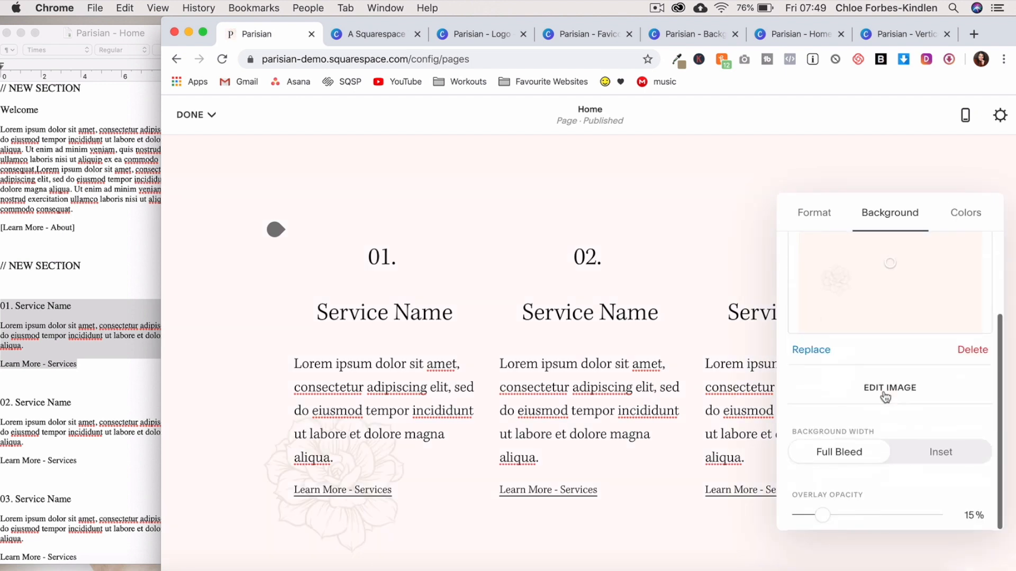
# - Turn off the default theme for the services section, apply the Accent Dark color theme, and save the page
pyautogui.click(961, 221)
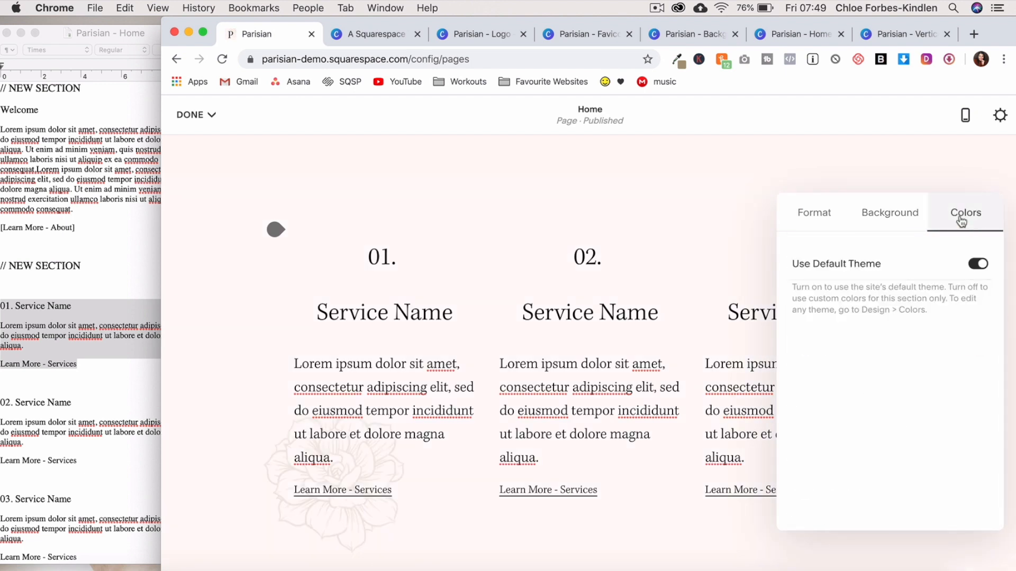
pyautogui.click(978, 264)
pyautogui.scroll(-5, 874, 456)
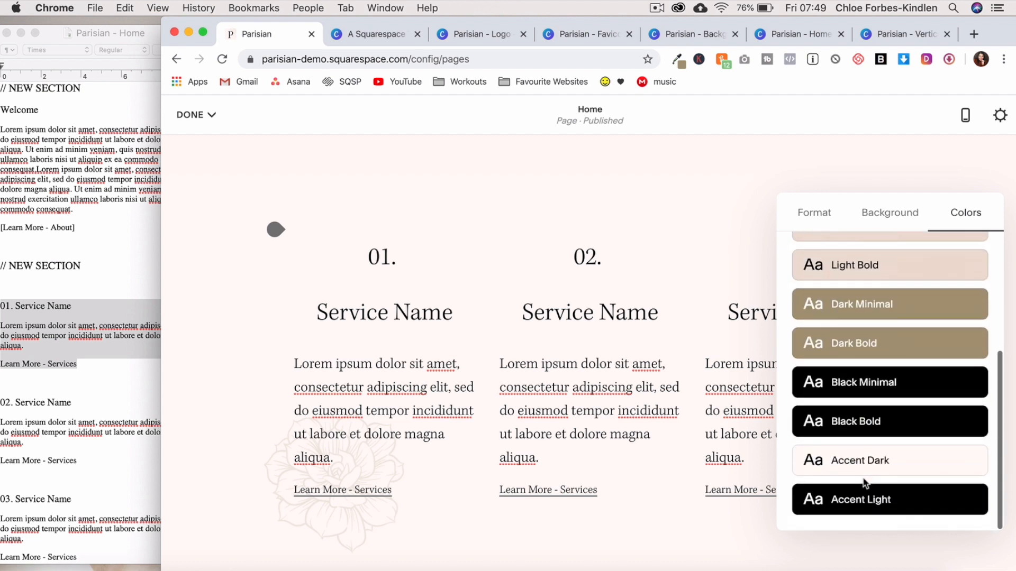
pyautogui.click(862, 463)
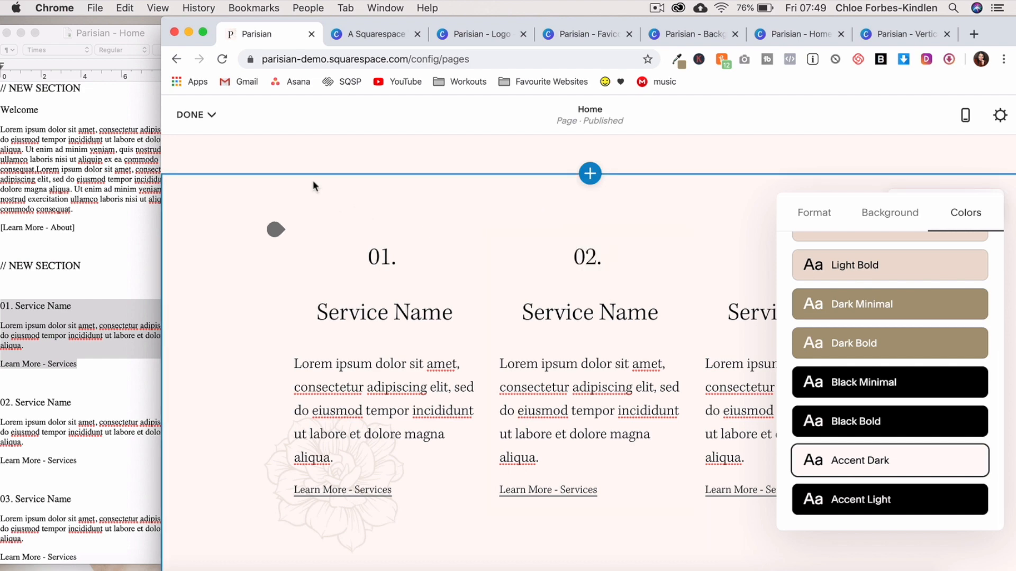
pyautogui.click(209, 115)
pyautogui.click(210, 150)
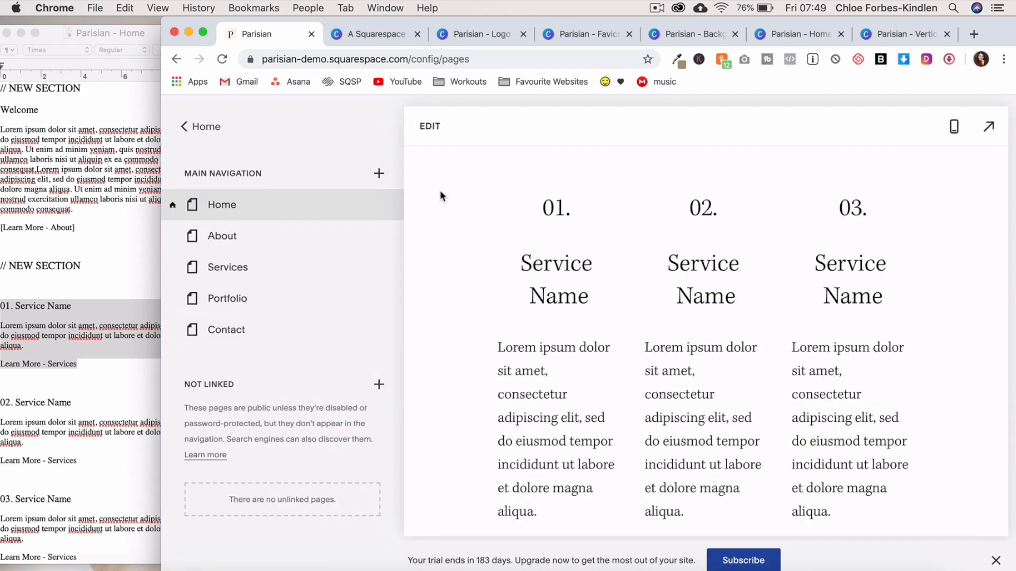
# - Reopen the Home page for editing and add a blank section below the services section
pyautogui.click(435, 130)
pyautogui.scroll(-5, 578, 356)
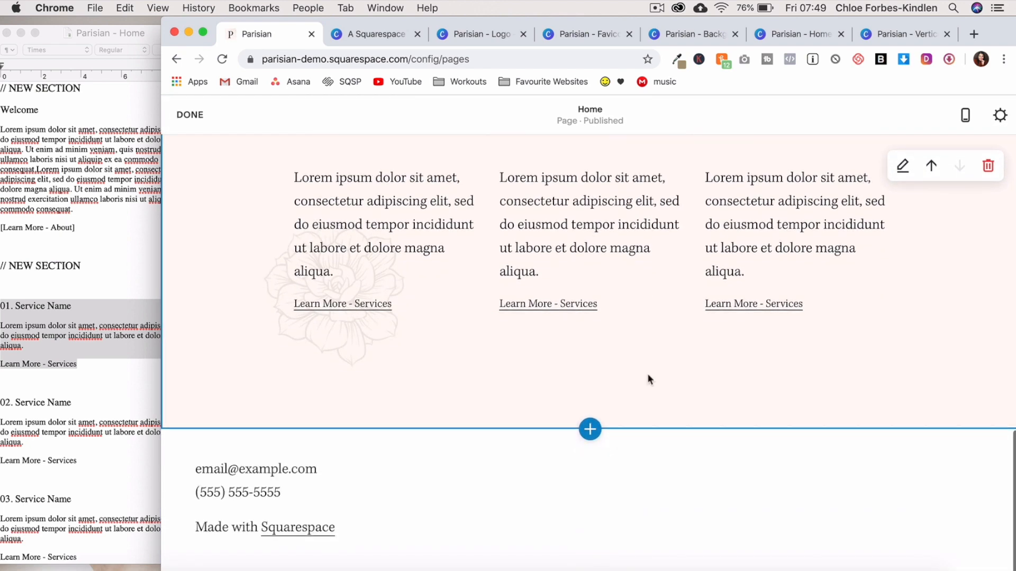
pyautogui.click(590, 431)
pyautogui.click(267, 273)
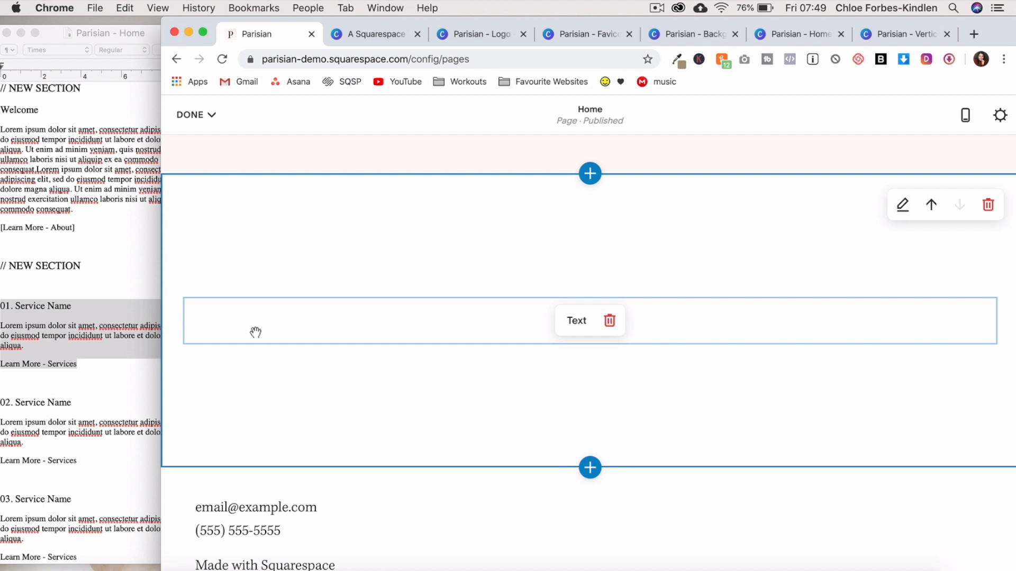
# - Delete the new section's empty text block and insert two line blocks, one below the other
pyautogui.click(610, 322)
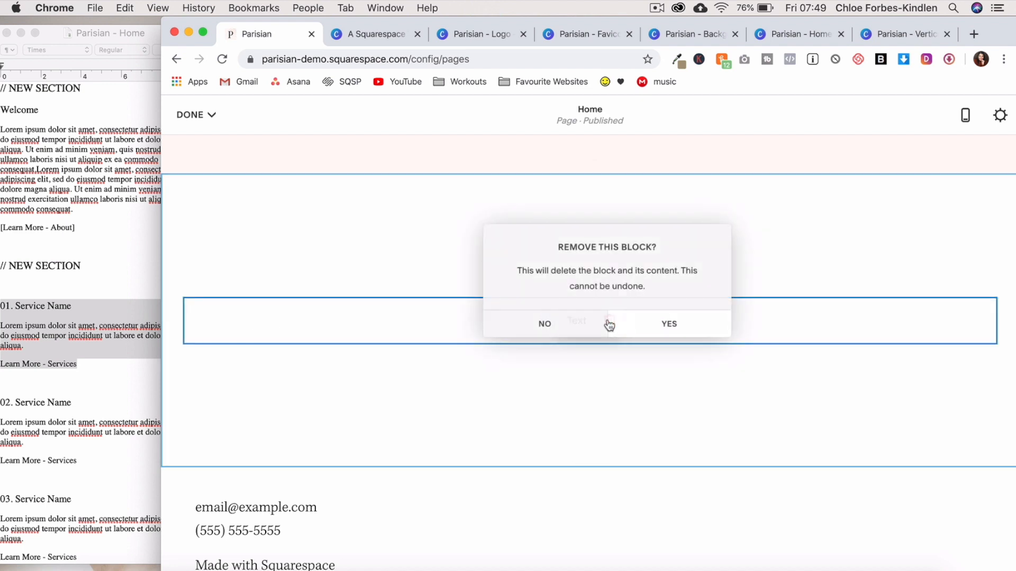
pyautogui.click(646, 323)
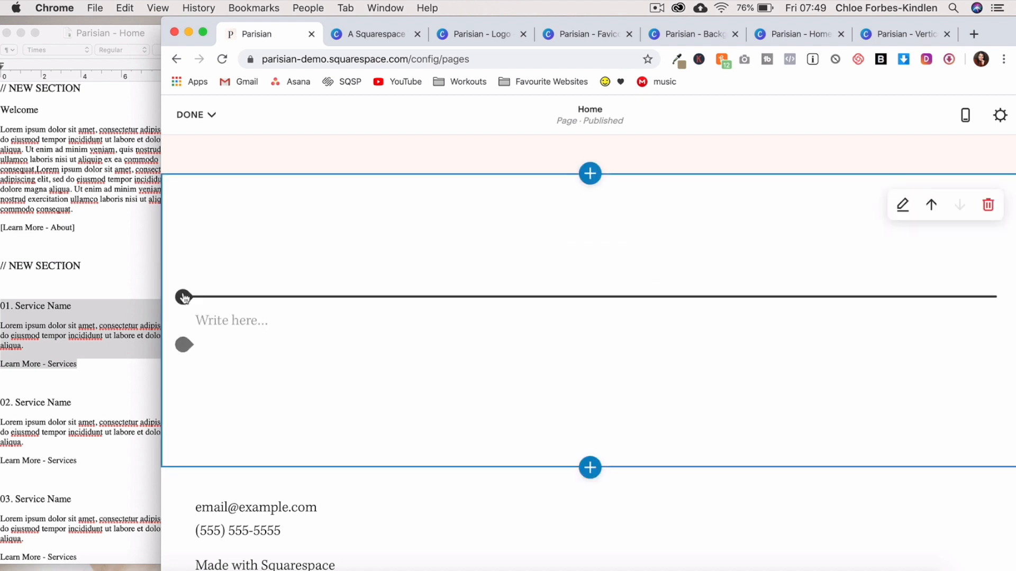
pyautogui.click(183, 298)
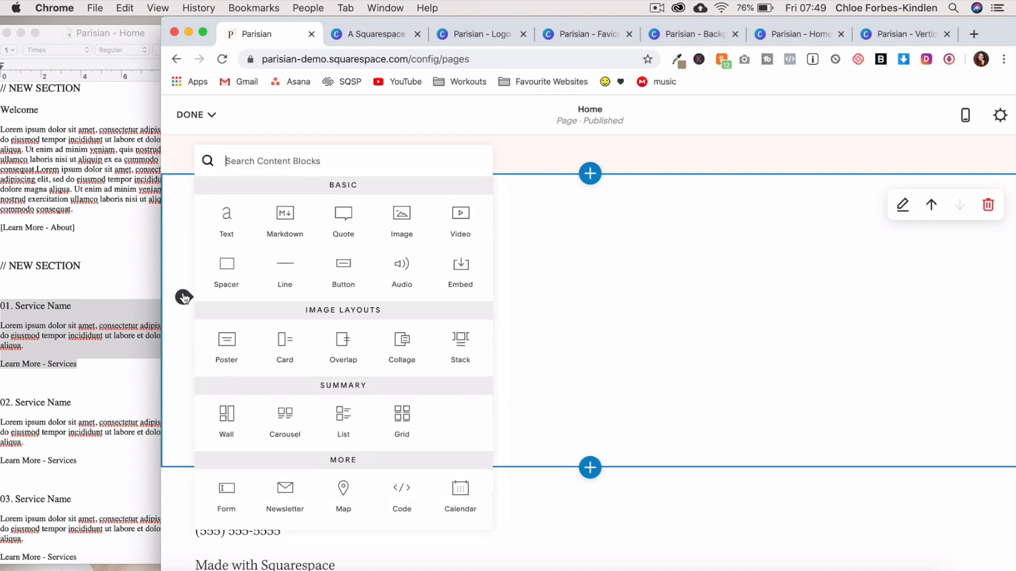
pyautogui.click(289, 267)
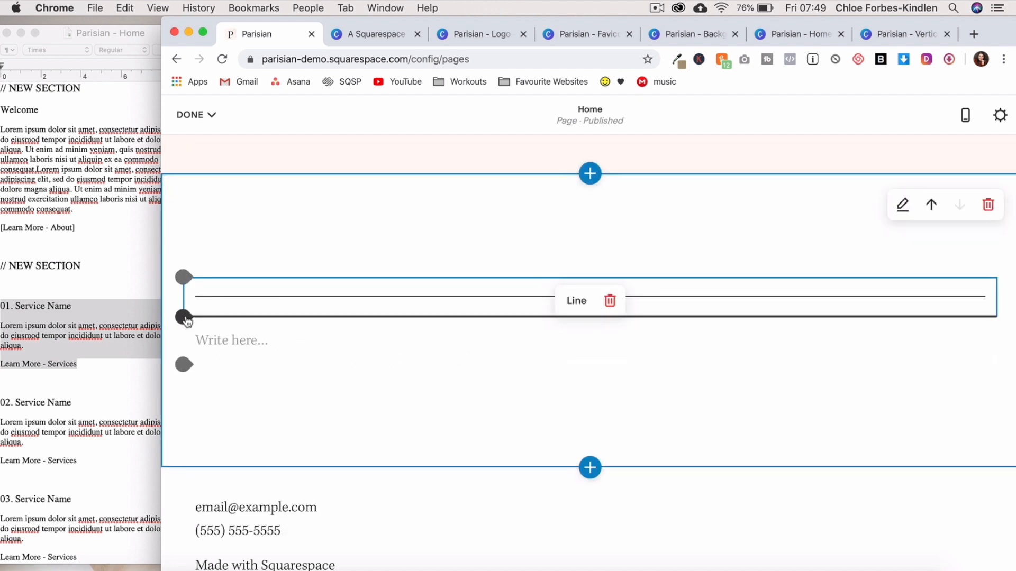
pyautogui.click(184, 316)
pyautogui.click(285, 272)
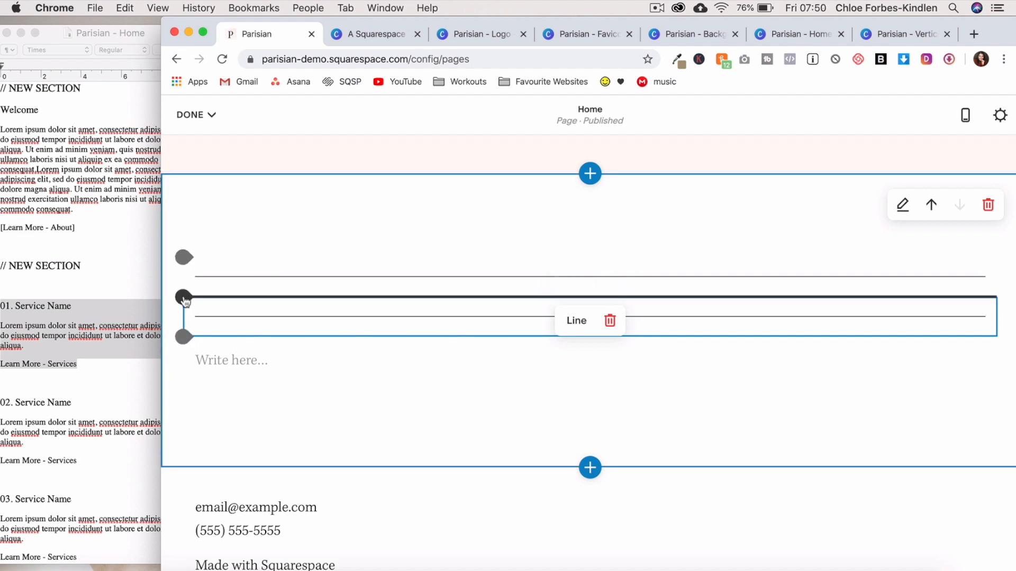
# - Insert a newsletter block between the two lines and name its form "Home - Newsletter Form"
pyautogui.click(184, 298)
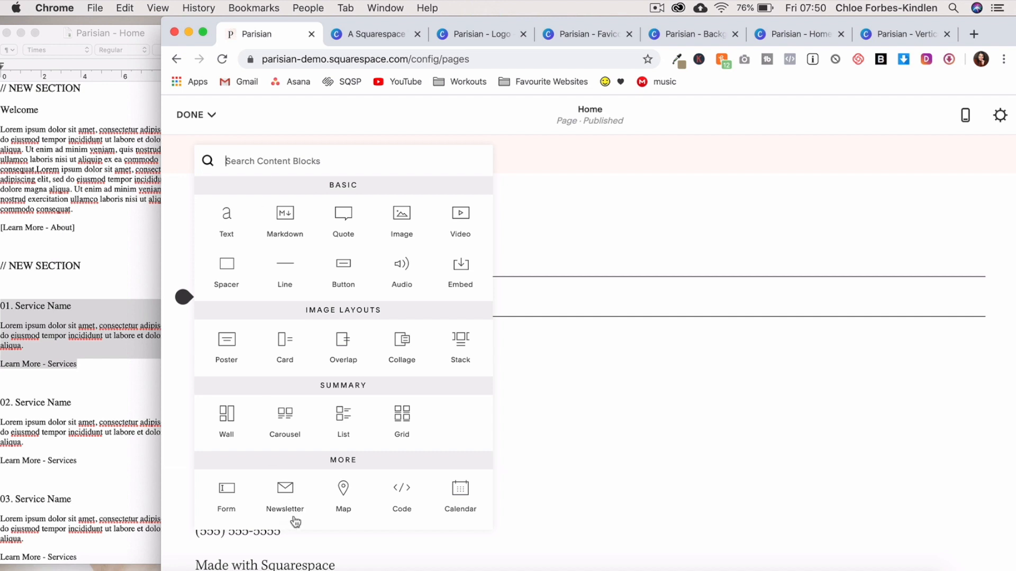
pyautogui.click(291, 495)
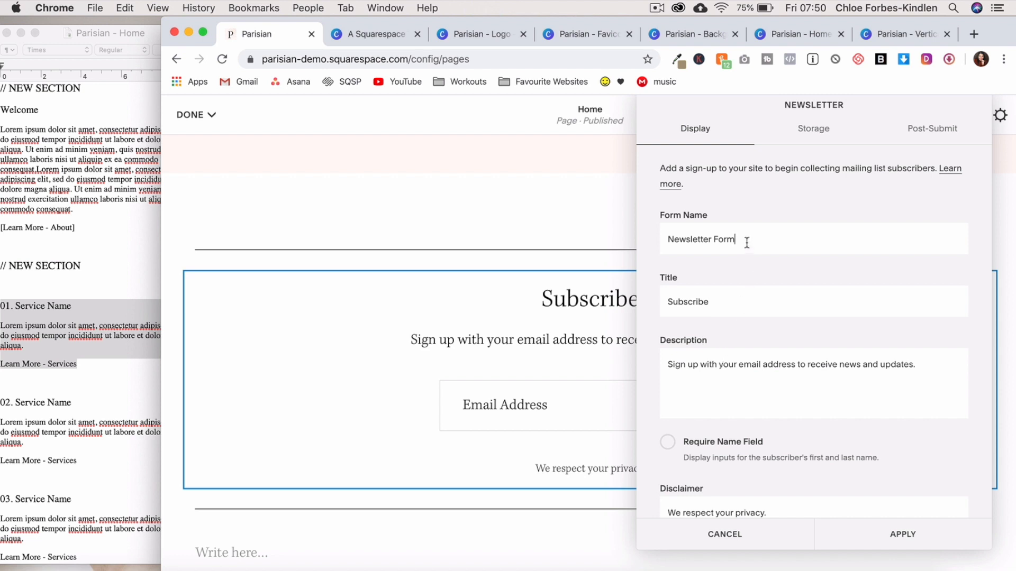
pyautogui.moveTo(749, 239); pyautogui.dragTo(652, 239)
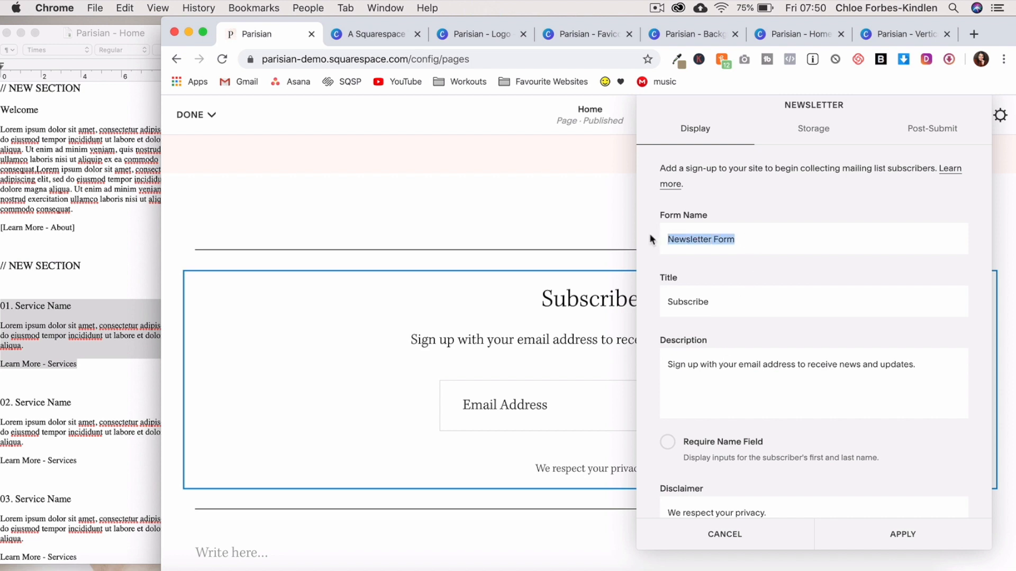
pyautogui.click(667, 240)
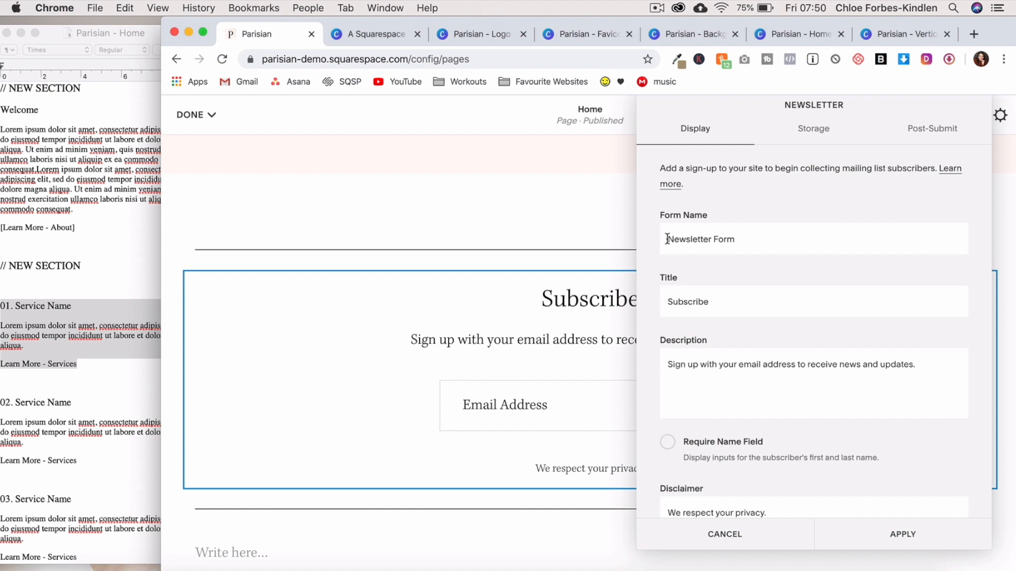
pyautogui.write('Home -')
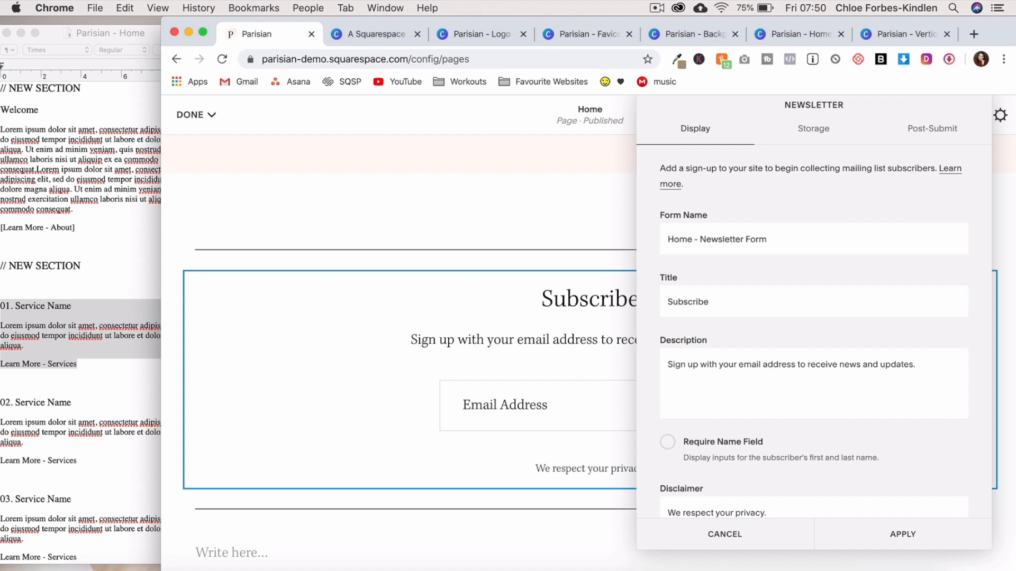
# - Clear the newsletter form's title and description and turn on Require Name Field
pyautogui.click(736, 301)
pyautogui.doubleClick(668, 300)
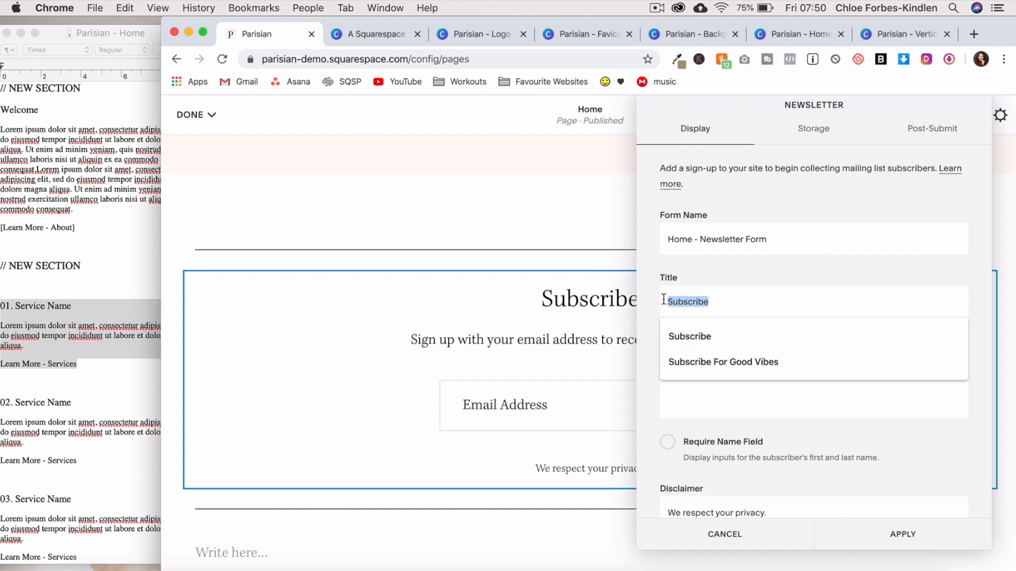
pyautogui.press('BackSpace')
pyautogui.tripleClick(715, 359)
pyautogui.press('BackSpace')
pyautogui.click(672, 447)
# - Remove the disclaimer text from the newsletter form and check its remaining display options
pyautogui.scroll(-3, 768, 441)
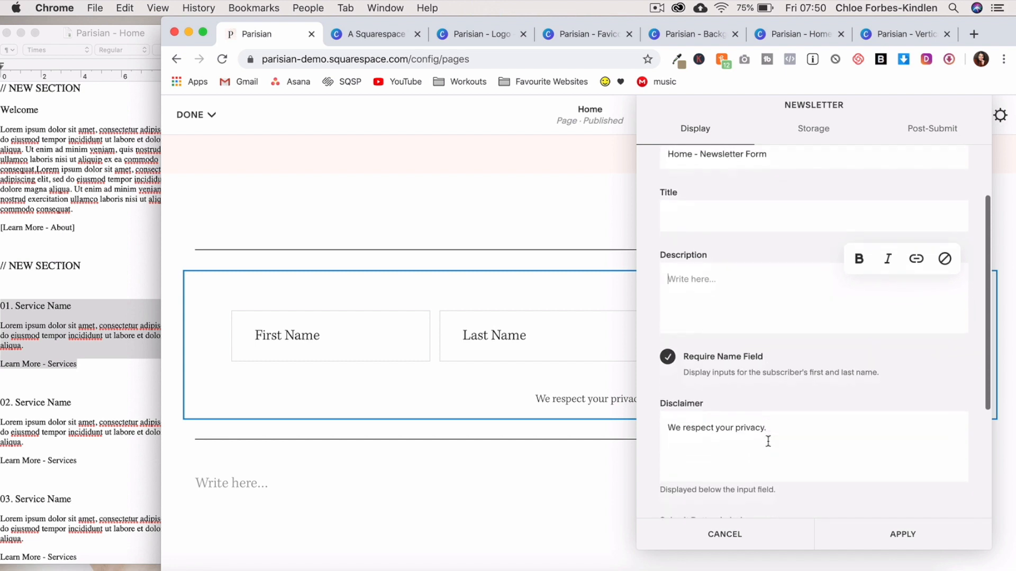
pyautogui.scroll(-1, 768, 441)
pyautogui.moveTo(794, 411); pyautogui.dragTo(656, 414)
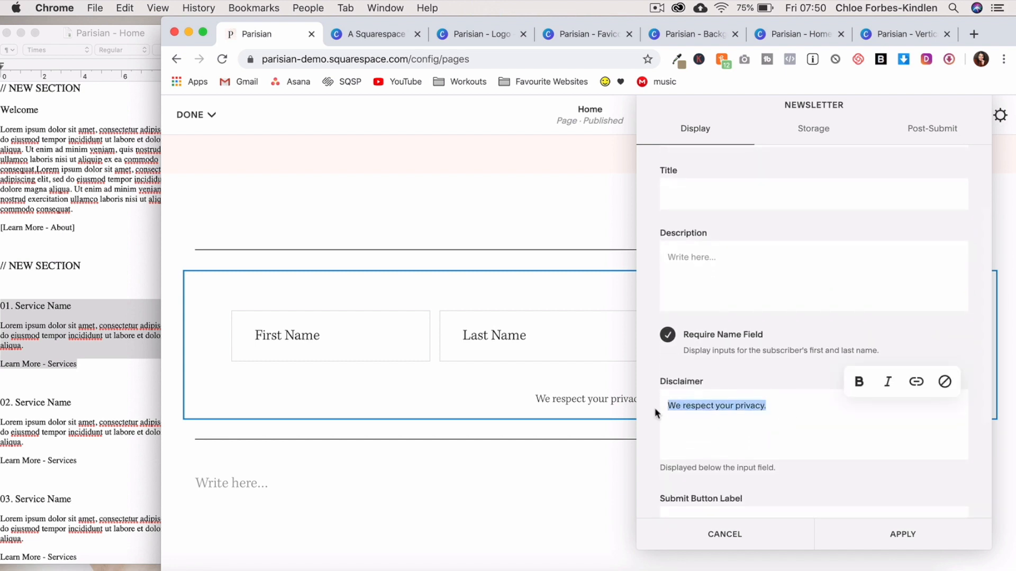
pyautogui.press('BackSpace')
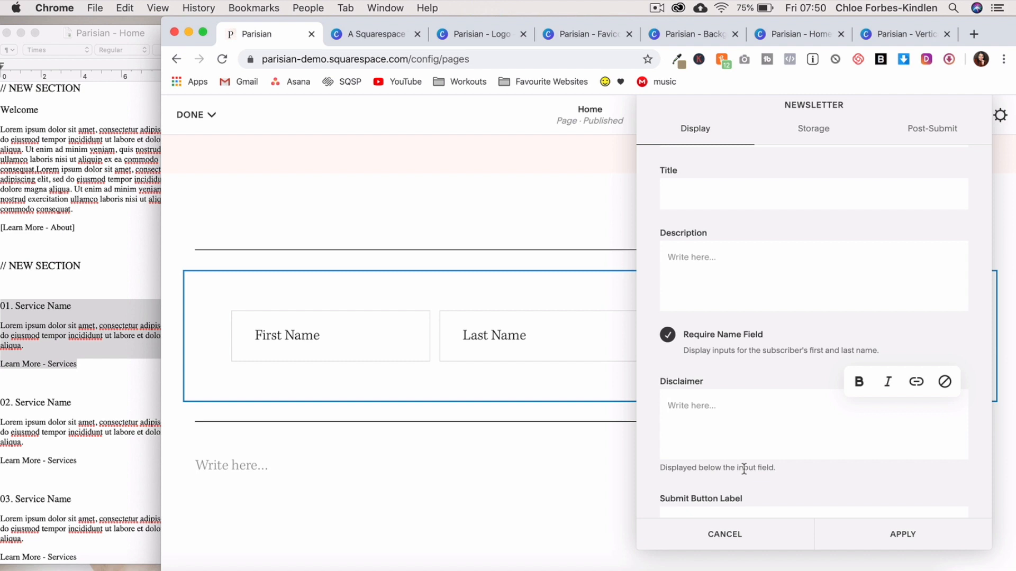
pyautogui.scroll(-5, 743, 487)
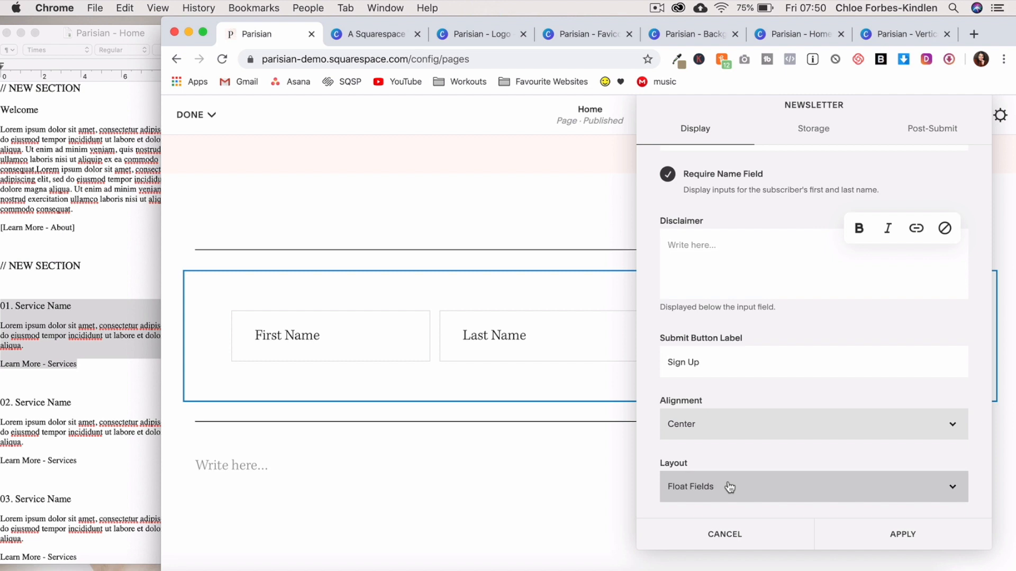
# - Review the newsletter form's storage options, including the mailing list choices and other services that can be connected
pyautogui.click(815, 132)
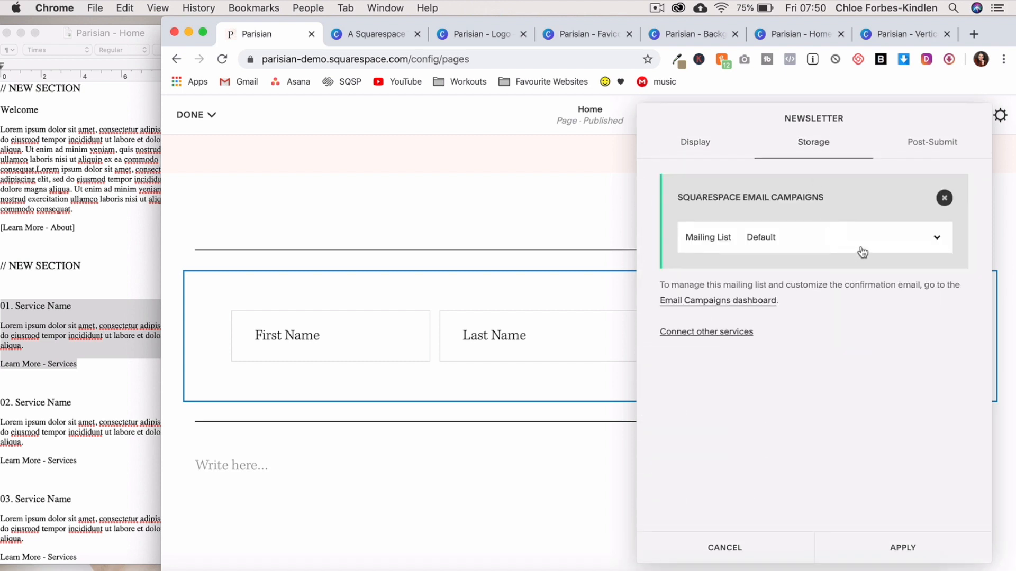
pyautogui.click(895, 249)
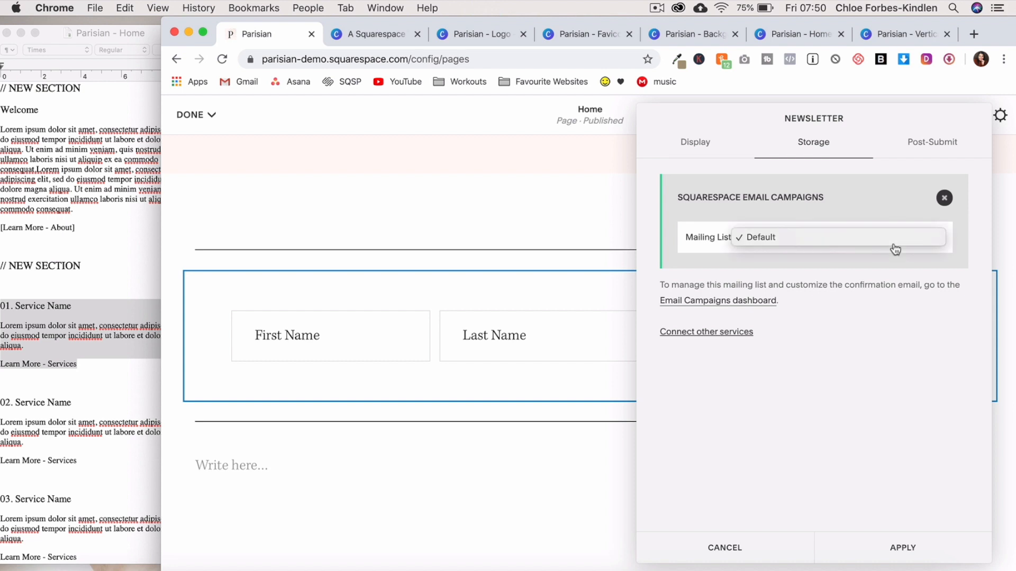
pyautogui.click(867, 353)
pyautogui.click(738, 333)
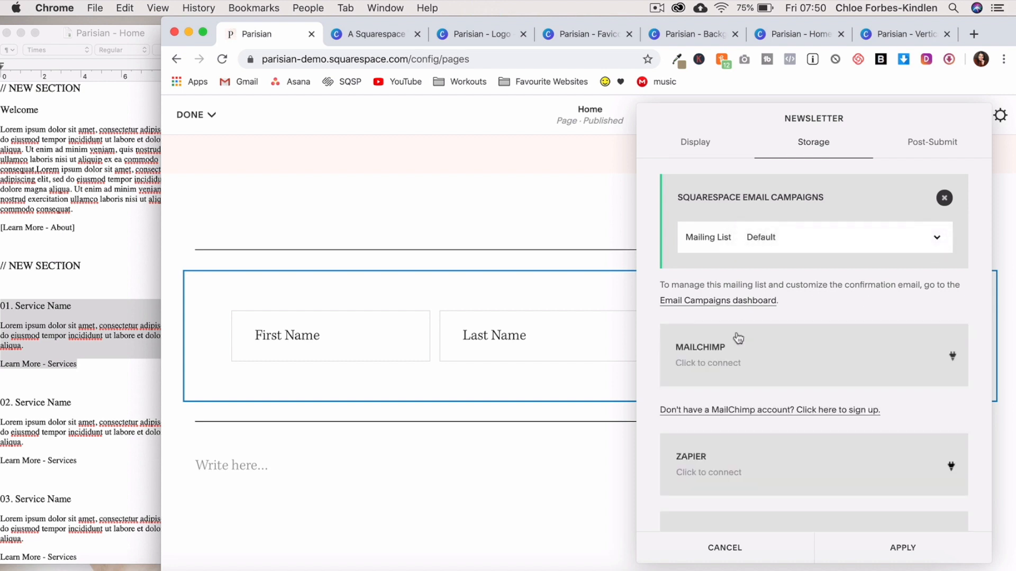
pyautogui.moveTo(764, 399); pyautogui.dragTo(751, 447)
pyautogui.scroll(-2, 751, 447)
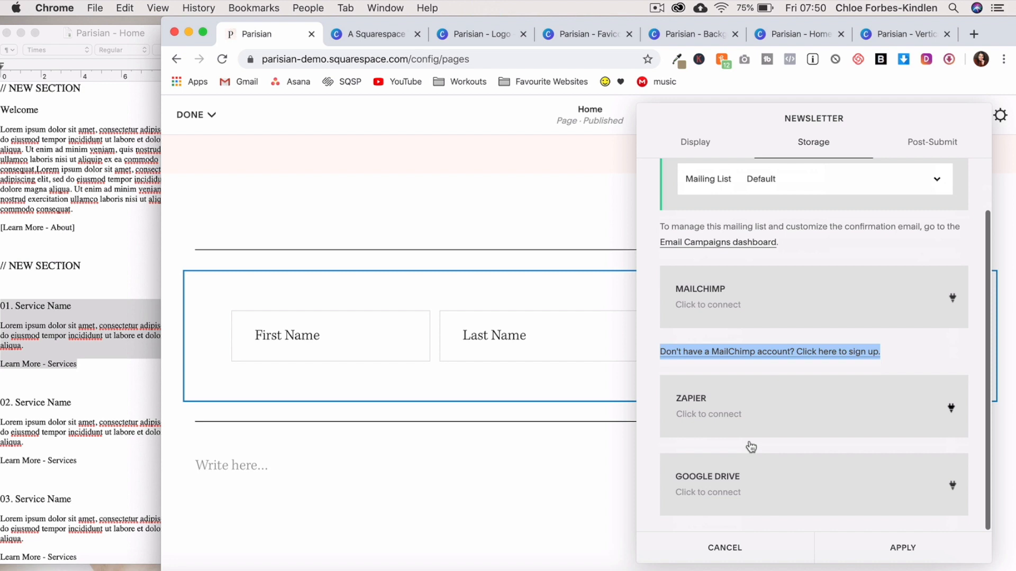
pyautogui.scroll(2, 782, 422)
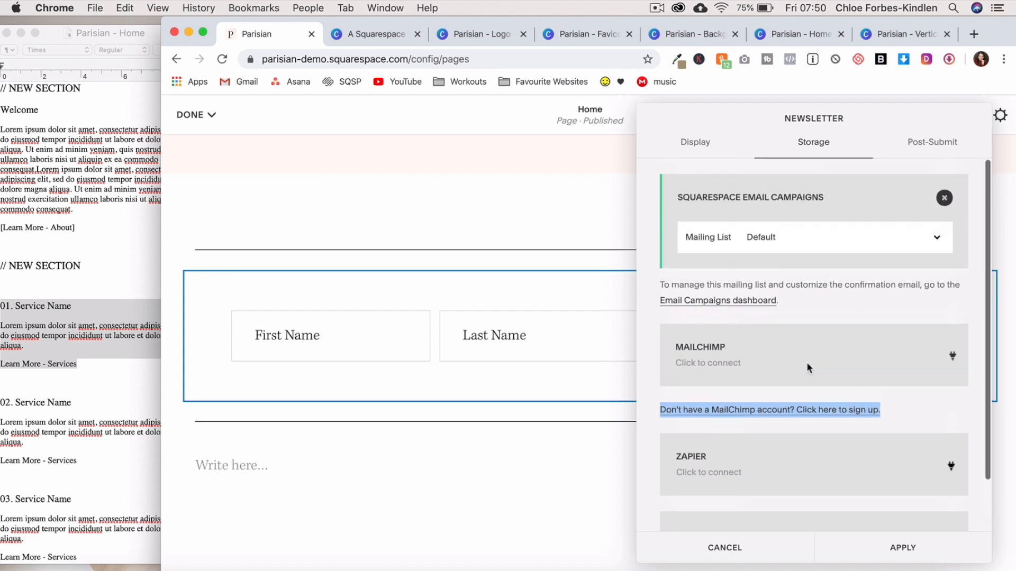
# - Check the newsletter form's post-submit redirect options and apply the block's settings
pyautogui.click(929, 143)
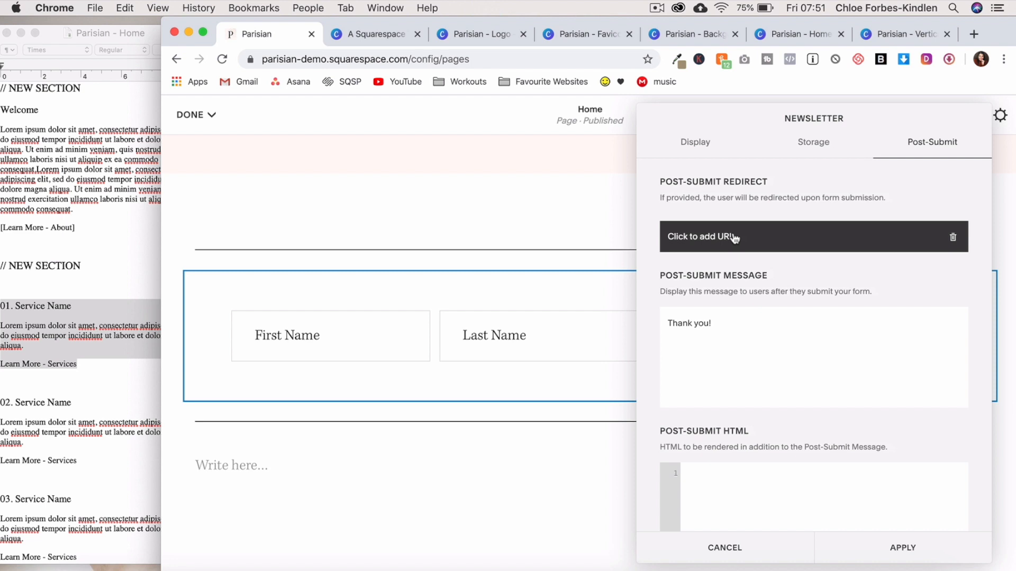
pyautogui.click(735, 239)
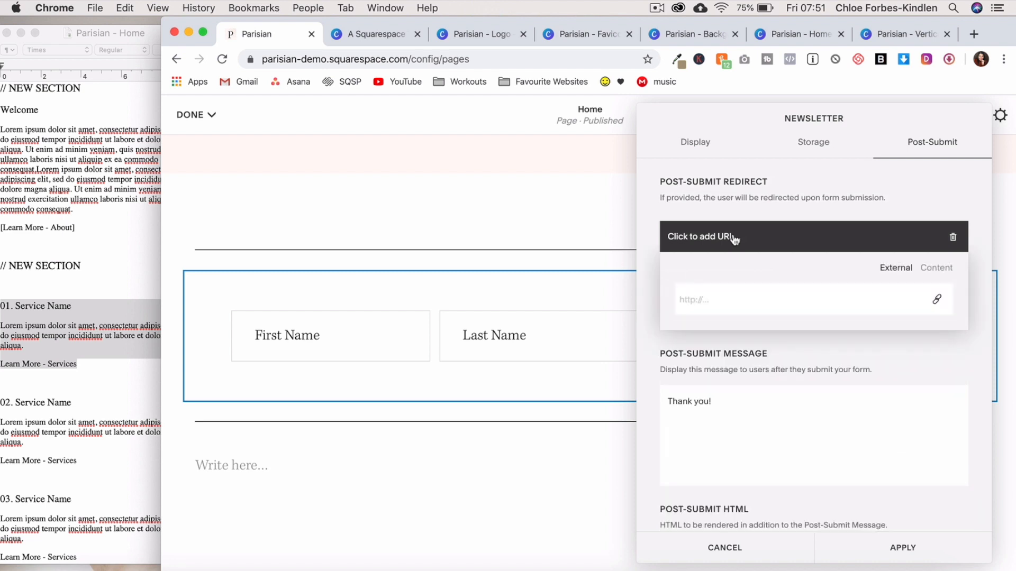
pyautogui.click(871, 422)
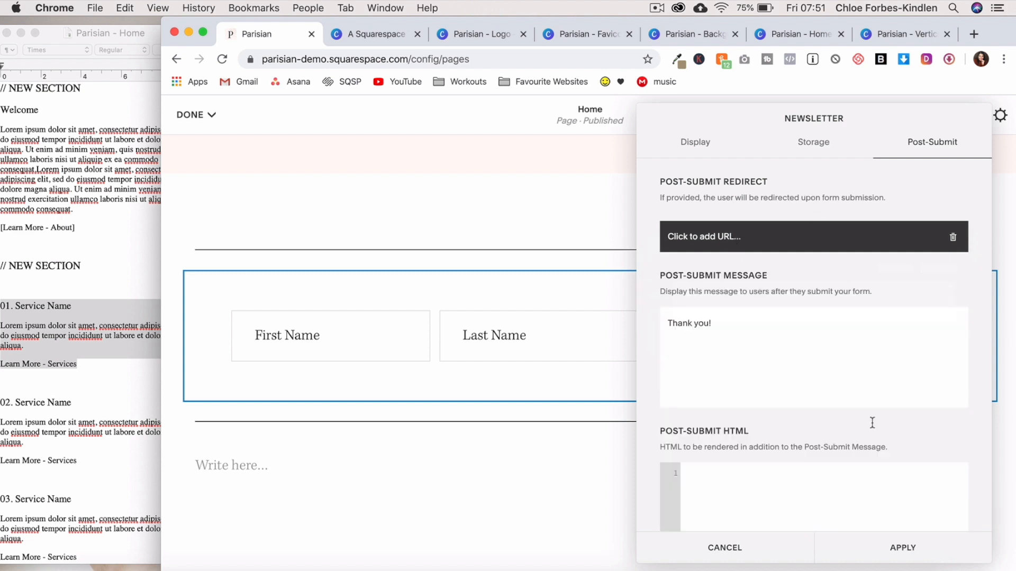
pyautogui.click(876, 551)
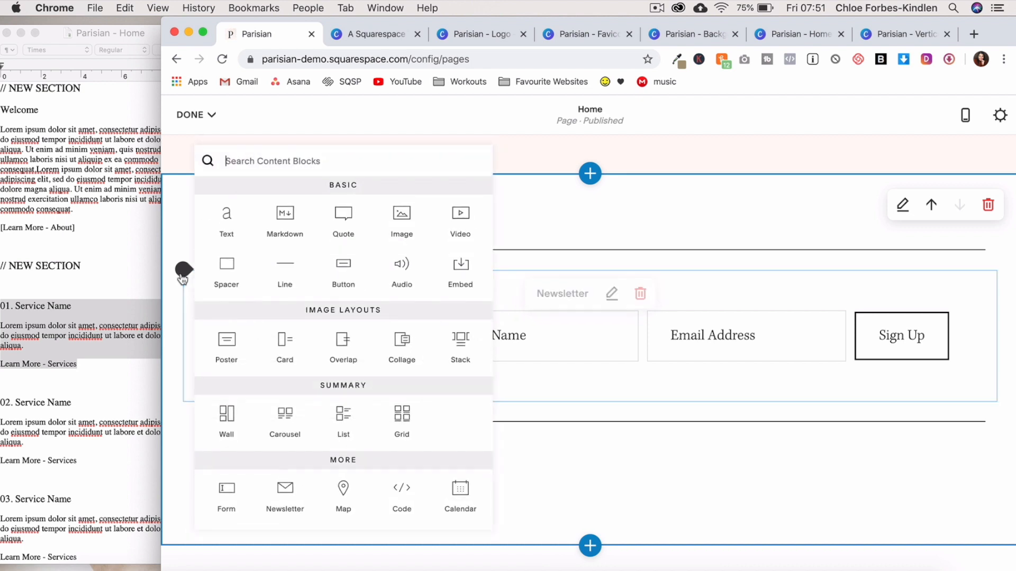
# - Insert a text block above the newsletter form reading "Subscribe To My Newsletter"
pyautogui.click(226, 219)
pyautogui.click(243, 294)
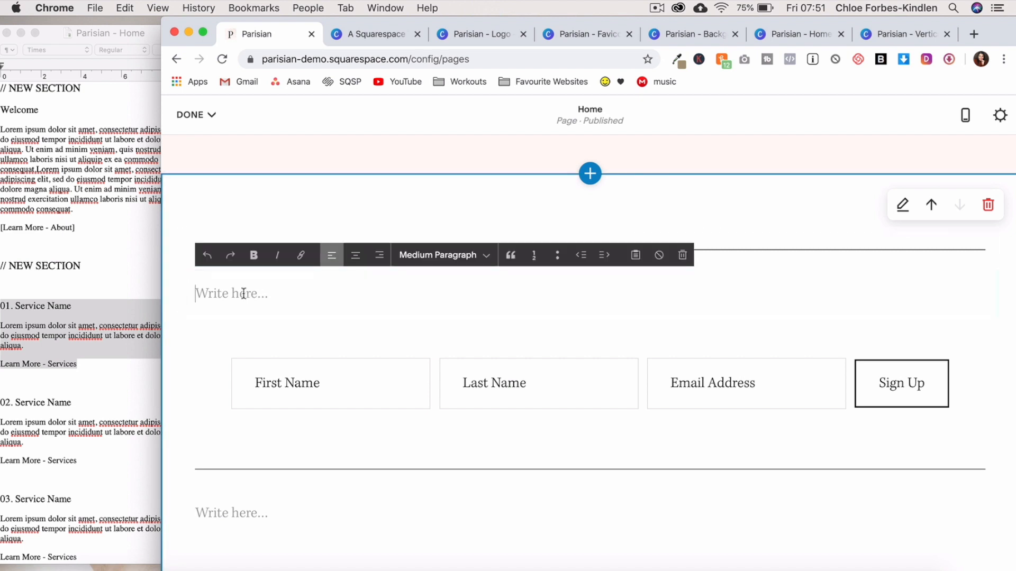
pyautogui.write('A')
pyautogui.press('BackSpace')
pyautogui.write('Subscribe To My New')
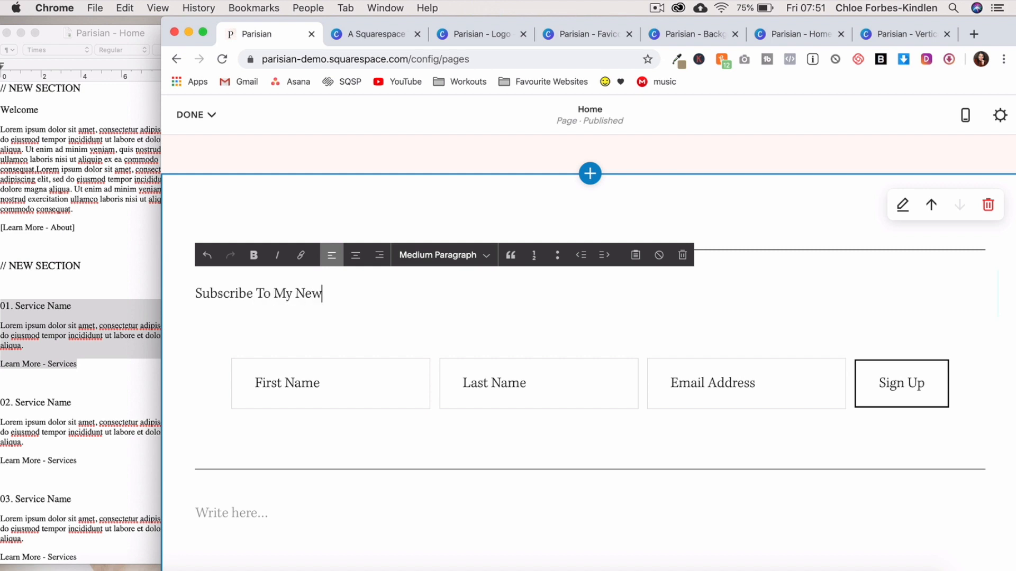
pyautogui.write('sletter')
# - Format the "Subscribe To My Newsletter" text as Small Heading
pyautogui.moveTo(195, 294); pyautogui.dragTo(360, 294)
pyautogui.click(439, 255)
pyautogui.press('Up')
pyautogui.press('Up')
pyautogui.press('Up')
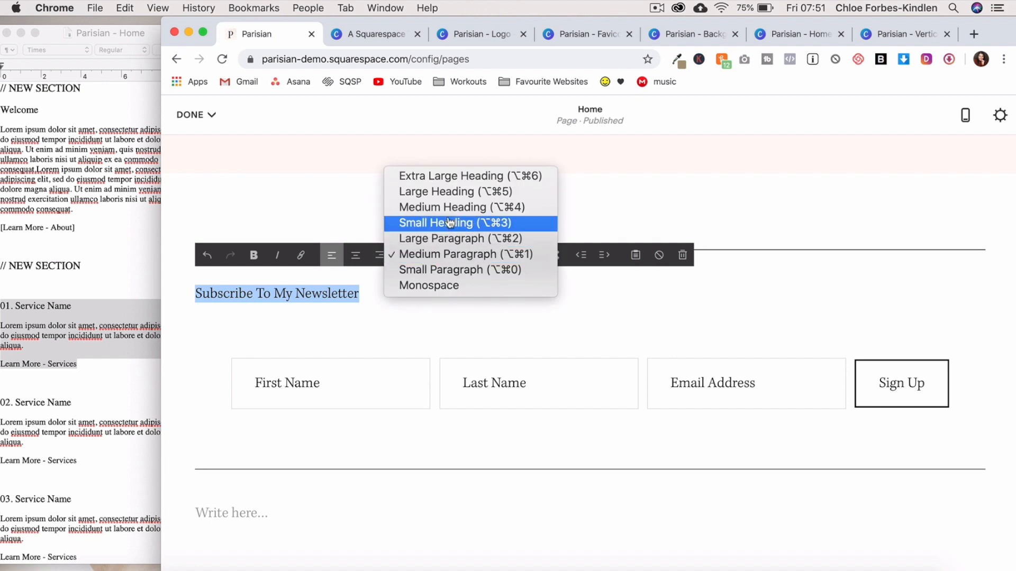
pyautogui.press('Return')
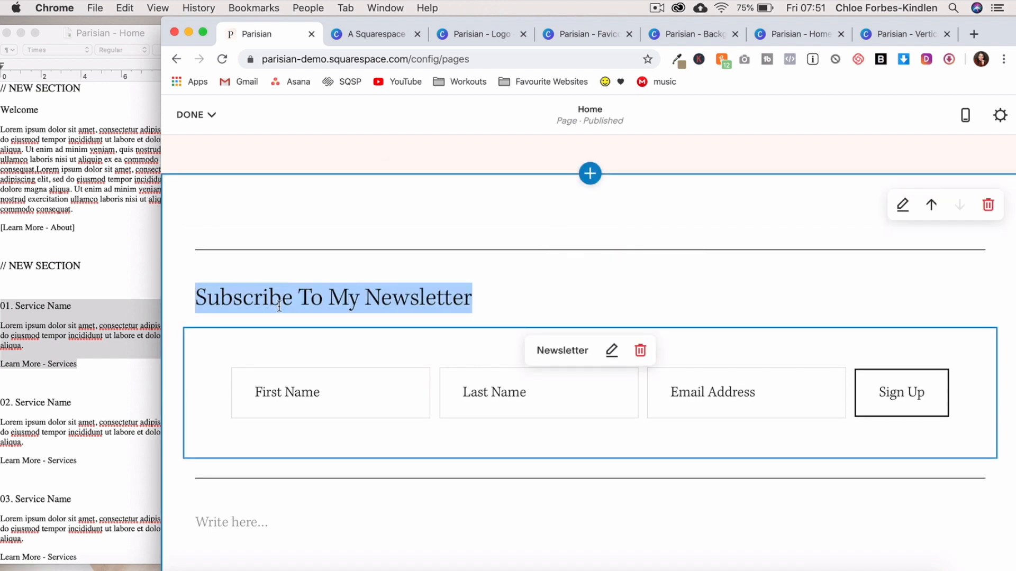
# - Place the newsletter form to the right of the heading, with a narrow heading column, and widen the browser window
pyautogui.moveTo(264, 344); pyautogui.dragTo(810, 294)
pyautogui.moveTo(590, 313); pyautogui.dragTo(370, 318)
pyautogui.scroll(-2, 370, 385)
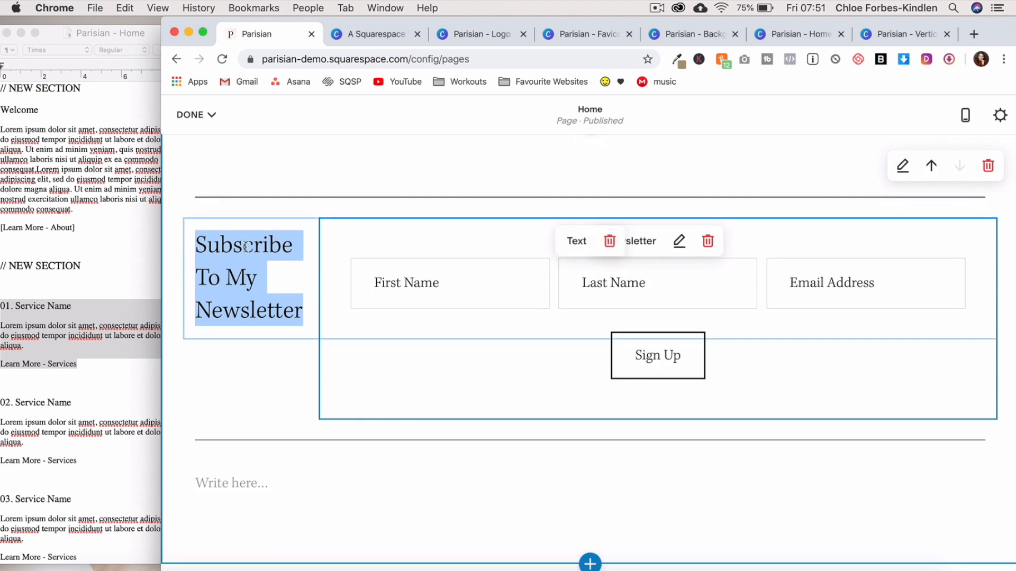
pyautogui.click(195, 114)
pyautogui.moveTo(161, 130); pyautogui.dragTo(90, 156)
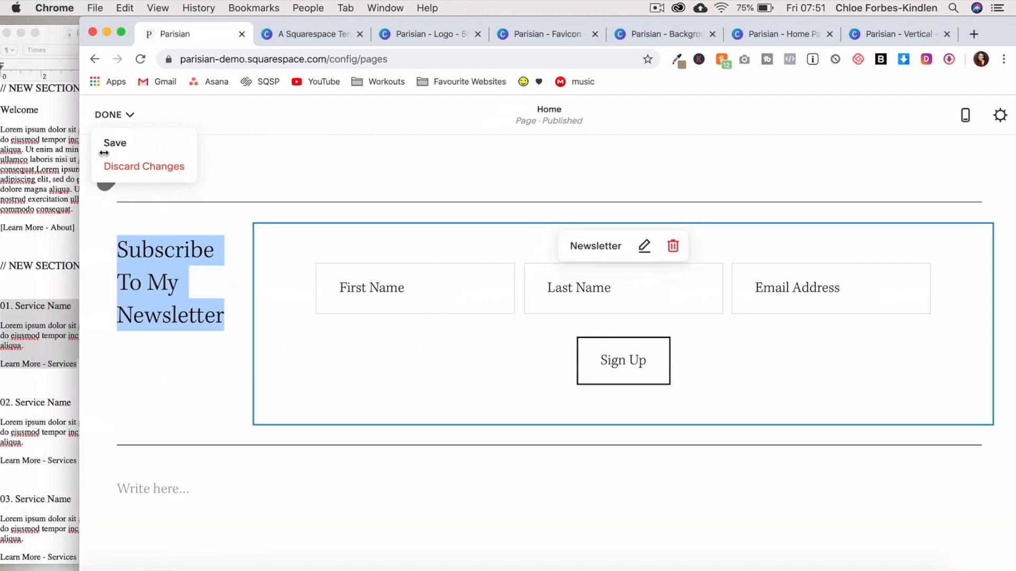
# - Turn off the default theme for the newsletter section and apply the Accent Dark color theme
pyautogui.scroll(3, 526, 329)
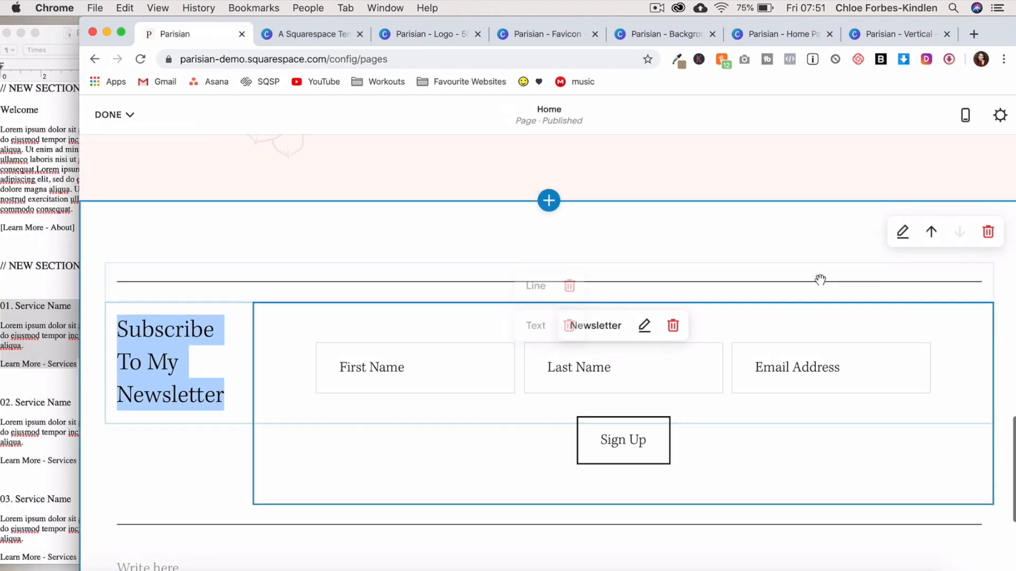
pyautogui.click(901, 234)
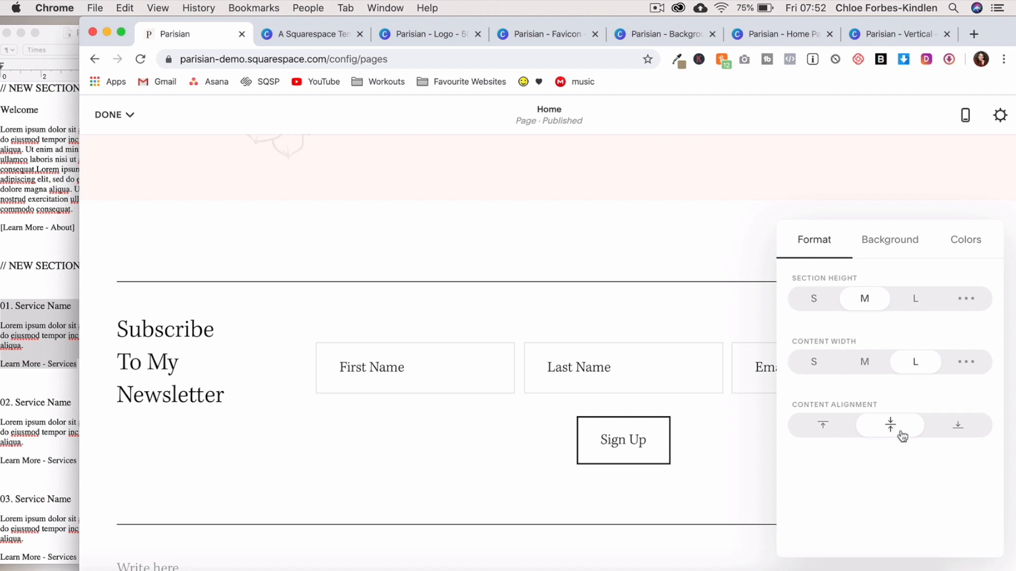
pyautogui.click(882, 244)
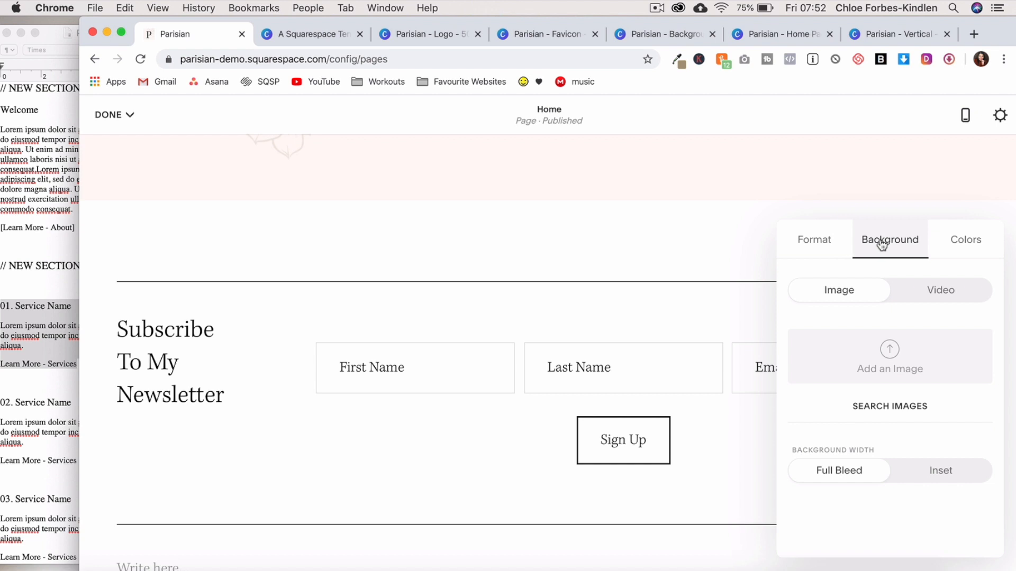
pyautogui.click(974, 244)
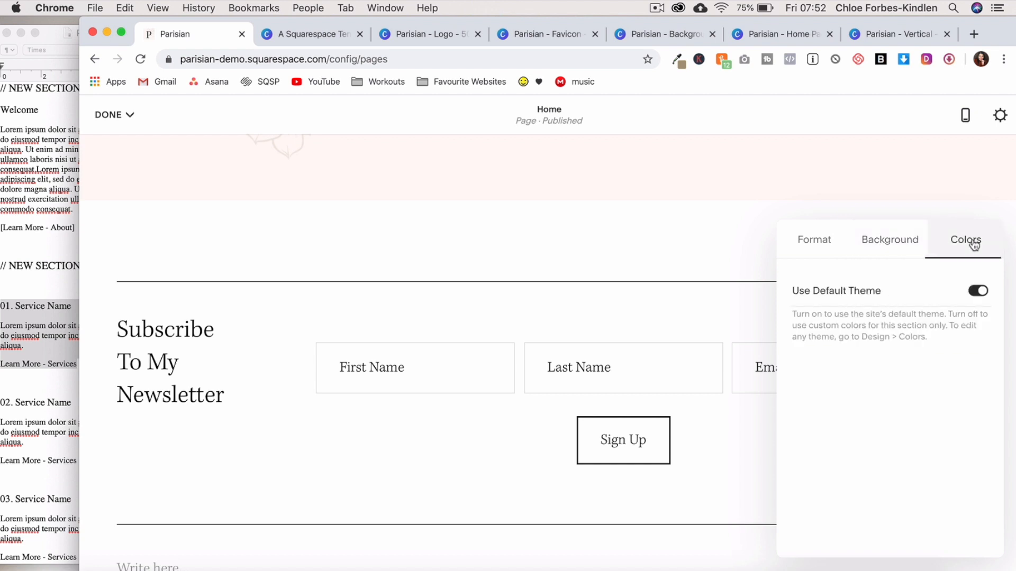
pyautogui.click(983, 294)
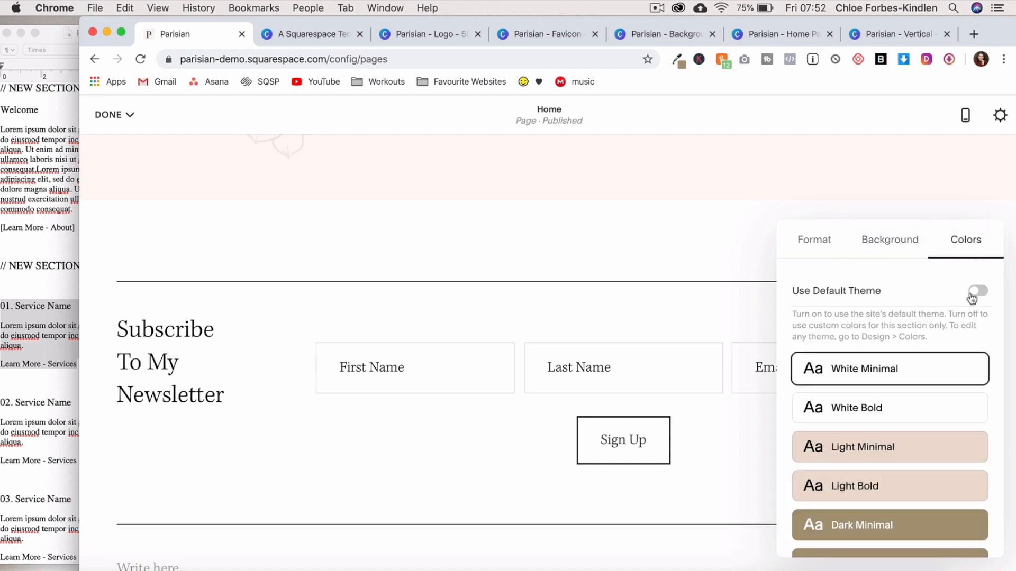
pyautogui.scroll(-3, 898, 360)
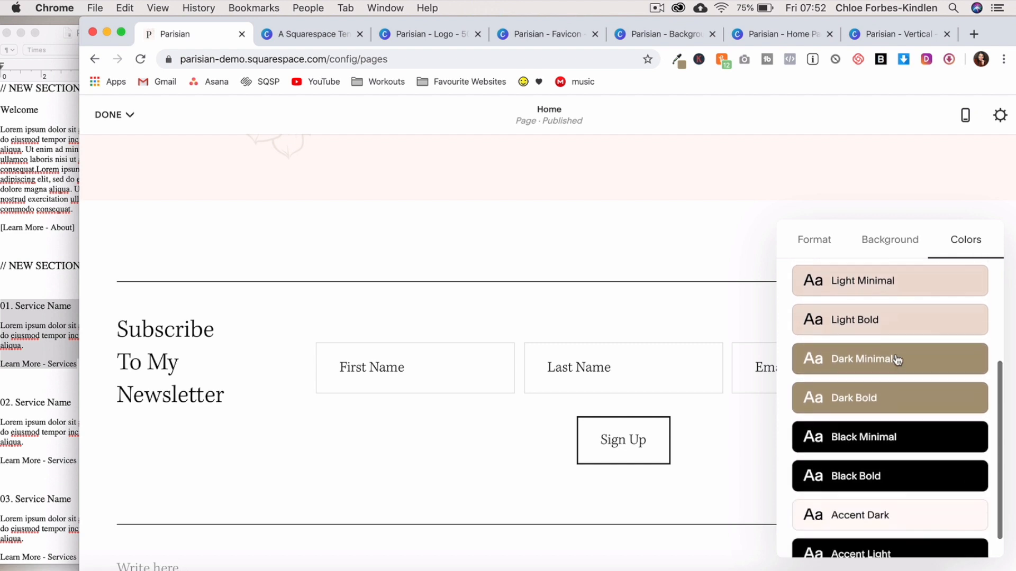
pyautogui.click(850, 512)
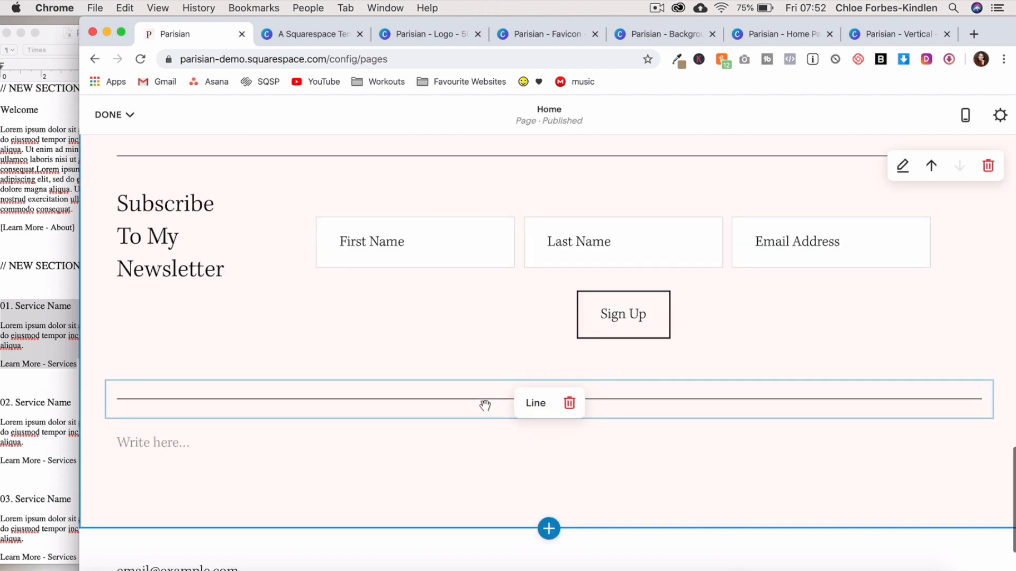
pyautogui.scroll(2, 486, 406)
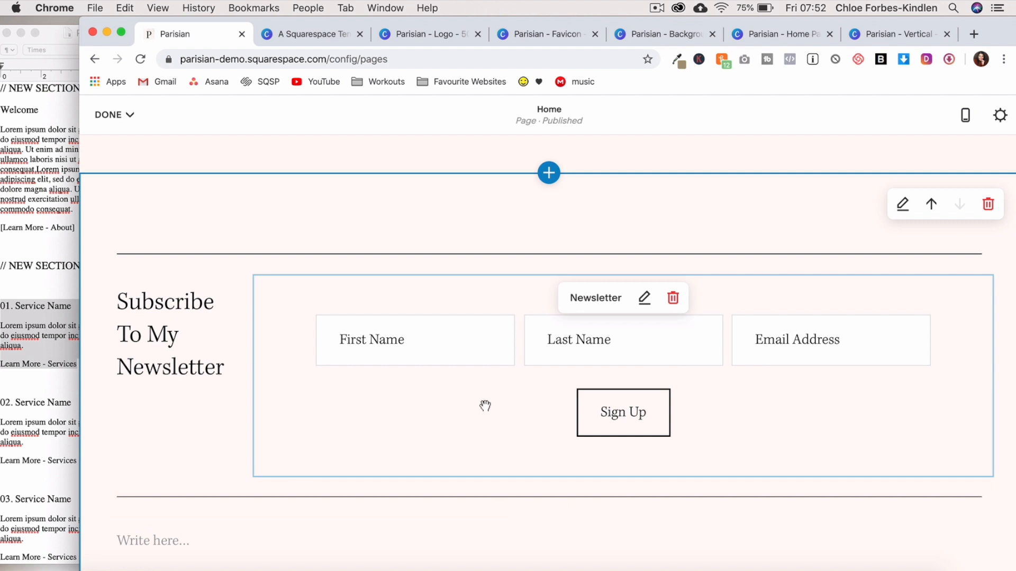
pyautogui.scroll(3, 485, 406)
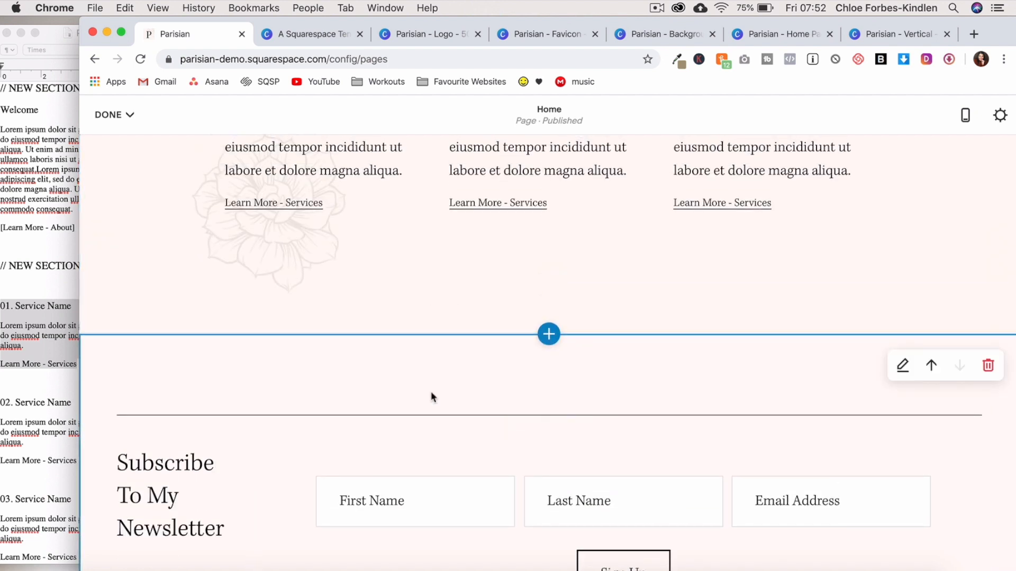
pyautogui.scroll(-4, 433, 398)
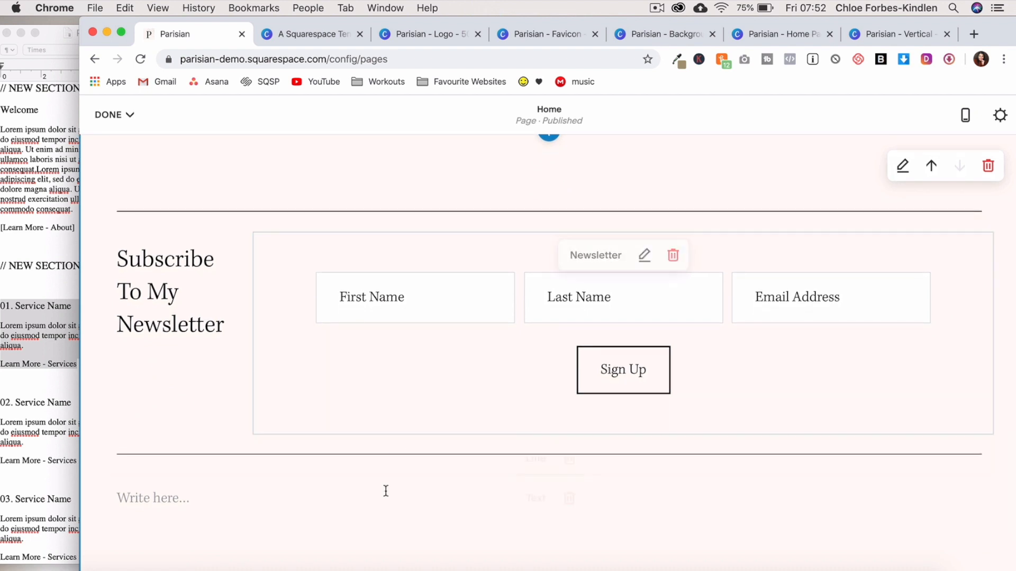
# - Delete the empty text block beneath the newsletter section's lower line and save the Home page
pyautogui.click(570, 501)
pyautogui.click(655, 510)
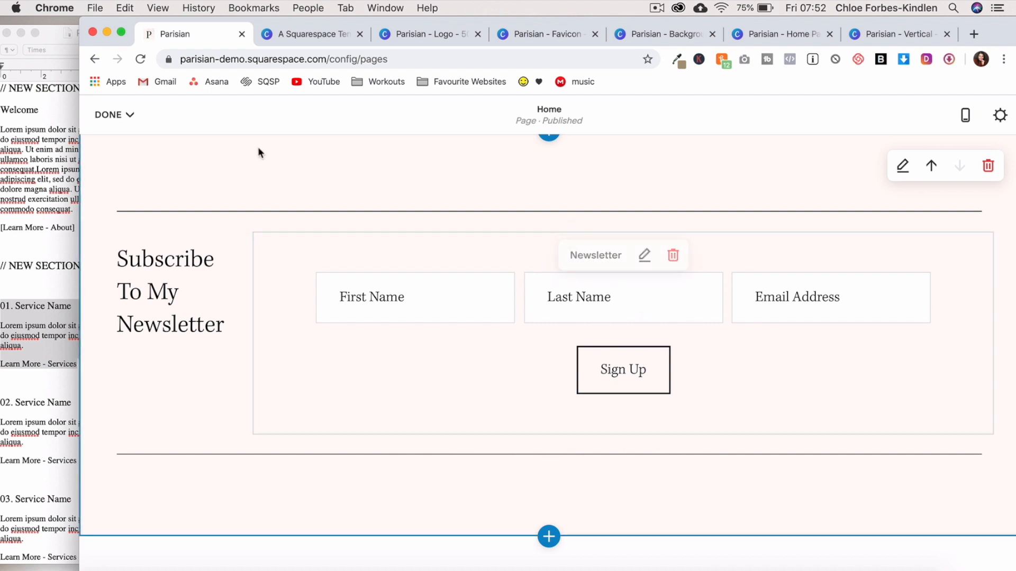
pyautogui.click(128, 116)
pyautogui.click(125, 146)
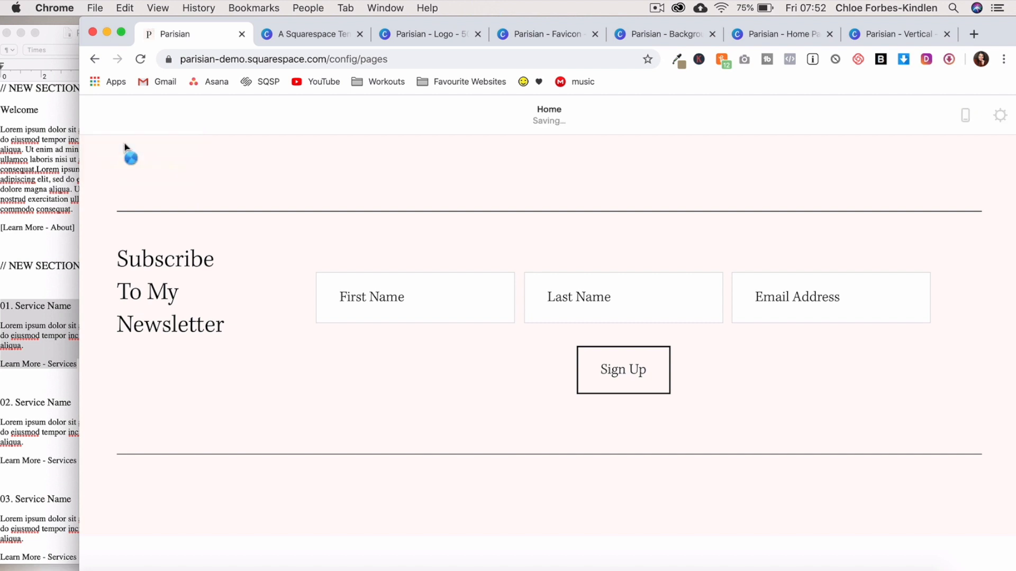
# - Reopen the Home page for editing and add a blank section below the newsletter section
pyautogui.click(352, 133)
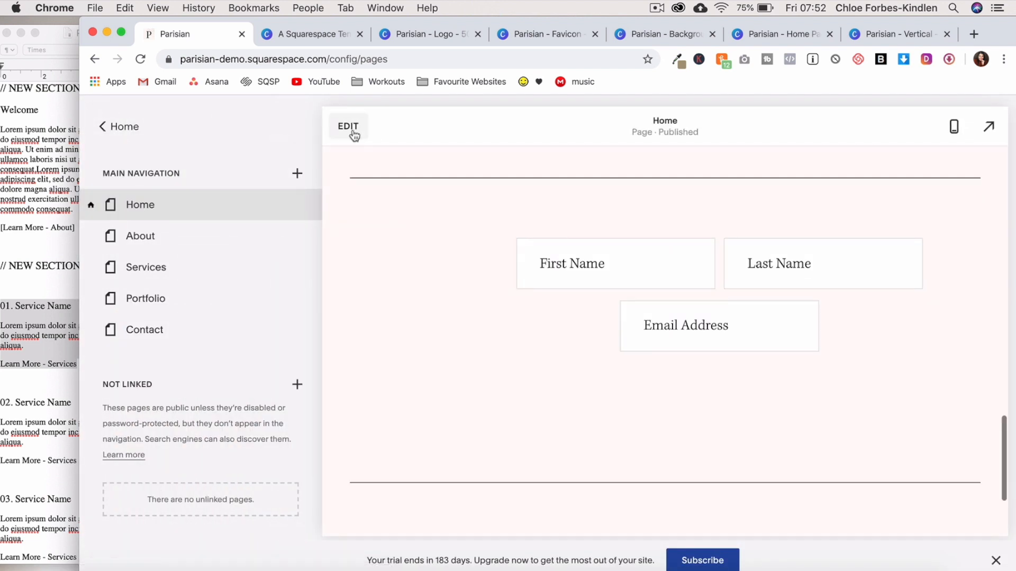
pyautogui.scroll(-3, 539, 363)
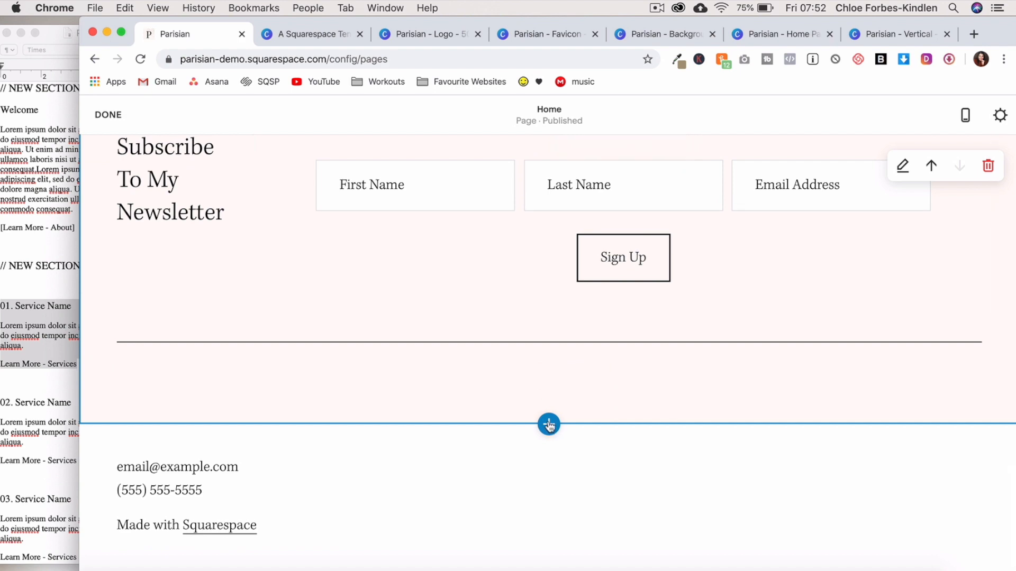
pyautogui.click(549, 426)
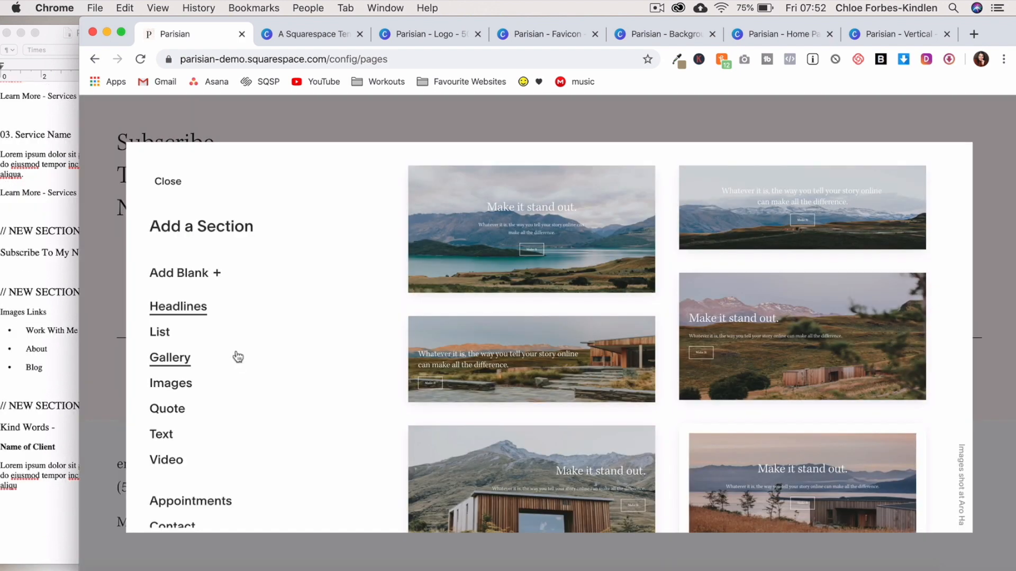
pyautogui.click(196, 277)
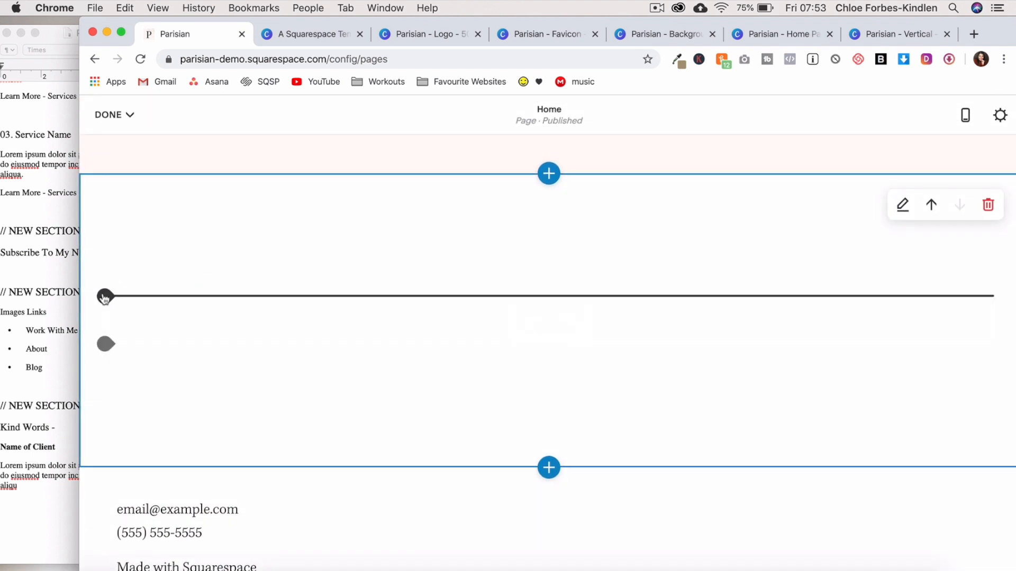
# - Insert two spacers in the blank section and place them side by side as two equal columns
pyautogui.click(104, 297)
pyautogui.click(148, 263)
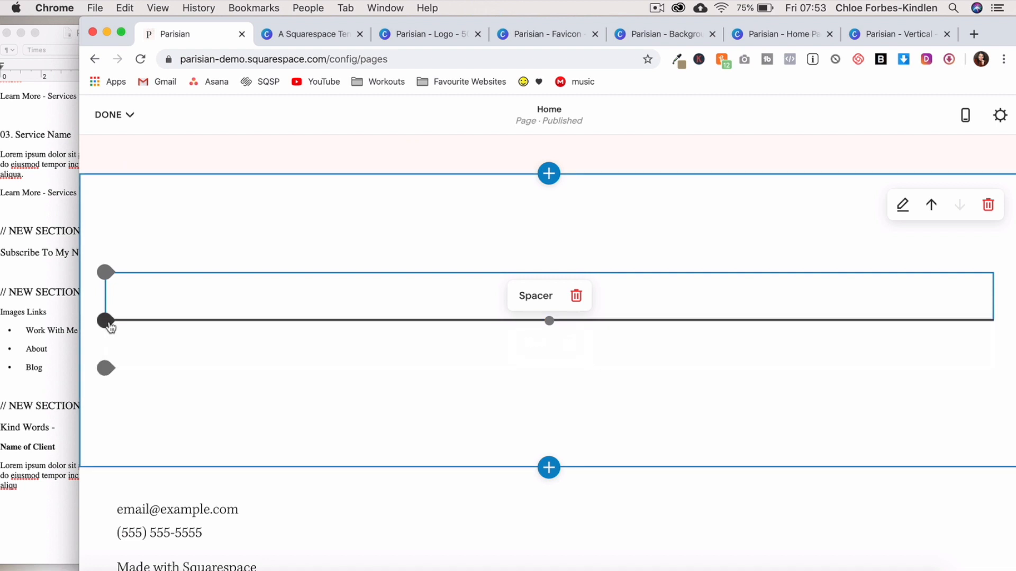
pyautogui.click(106, 320)
pyautogui.click(148, 265)
pyautogui.moveTo(151, 313); pyautogui.dragTo(823, 268)
# - Insert an empty image block beneath the left spacer
pyautogui.moveTo(146, 363); pyautogui.dragTo(113, 325)
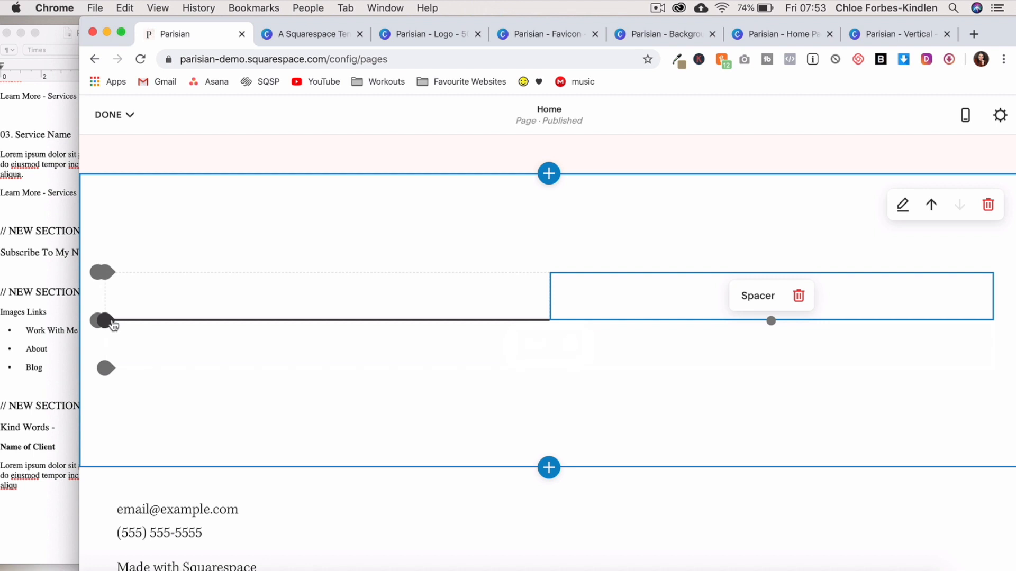
pyautogui.click(113, 325)
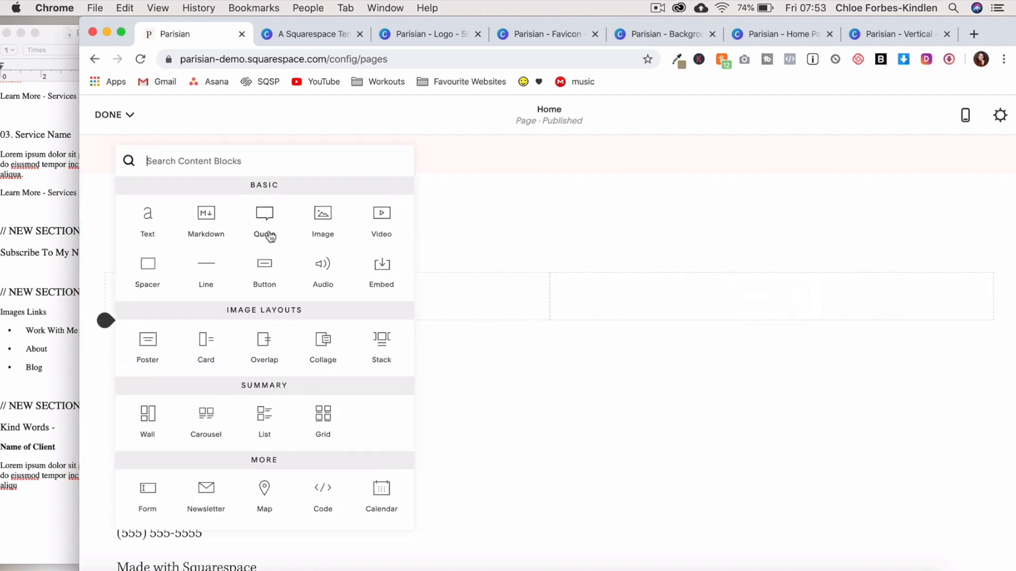
pyautogui.click(328, 217)
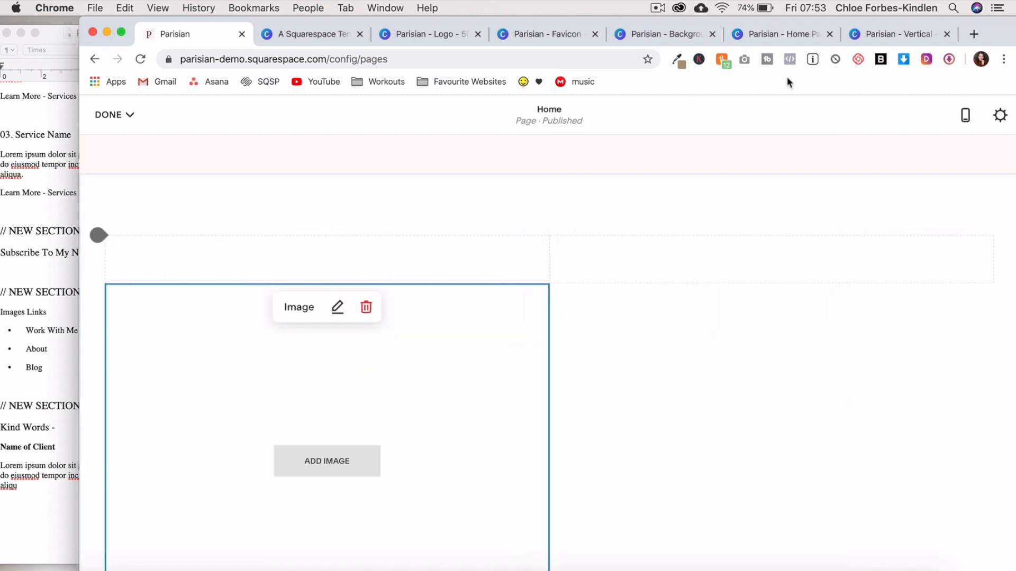
# - Switch to the Parisian - Vertical design in Canva and slightly resize the gold frame on the "Work with Me" page
pyautogui.click(872, 34)
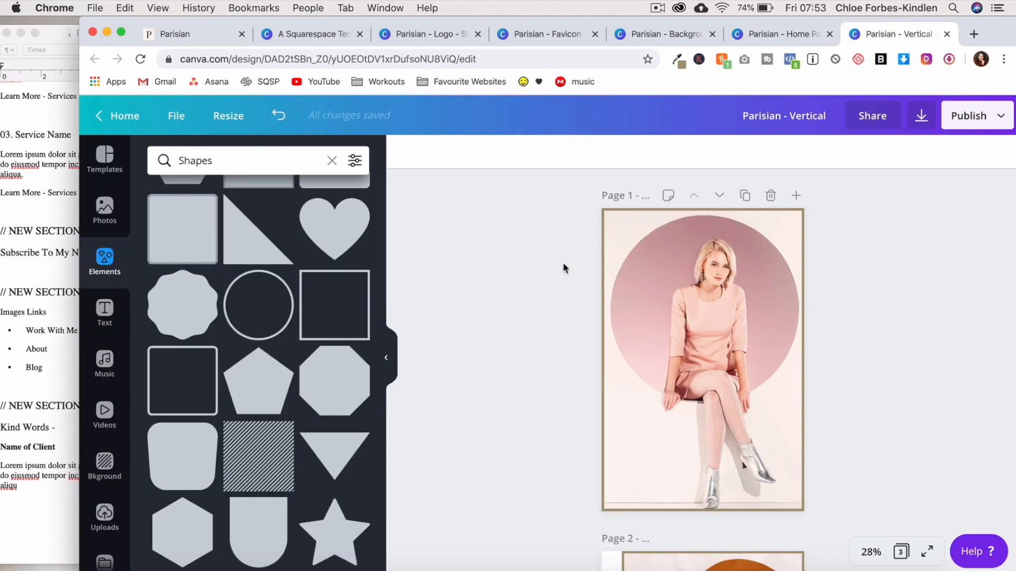
pyautogui.scroll(-5, 554, 277)
pyautogui.scroll(-3, 554, 277)
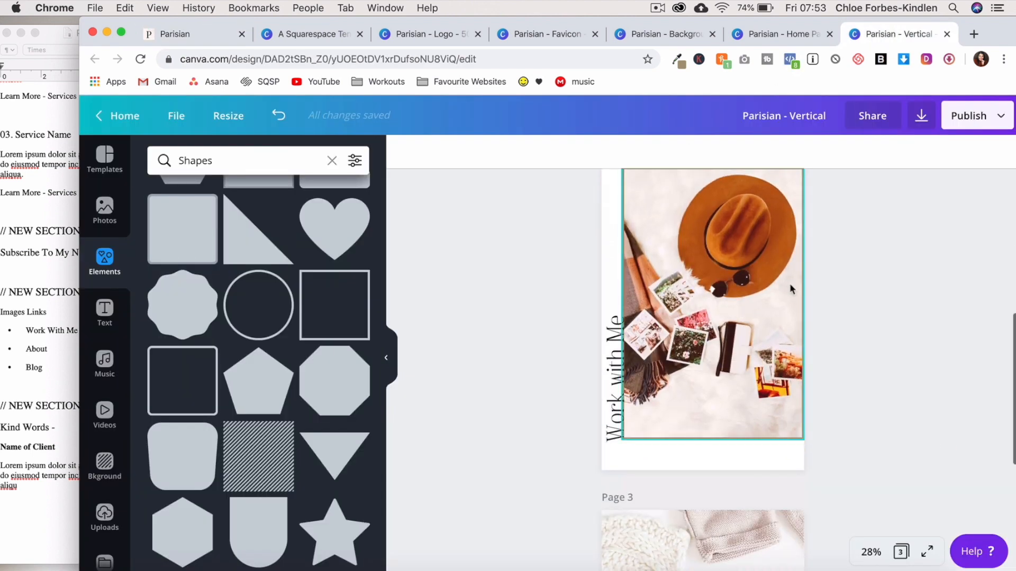
pyautogui.scroll(3, 789, 283)
pyautogui.scroll(-5, 682, 250)
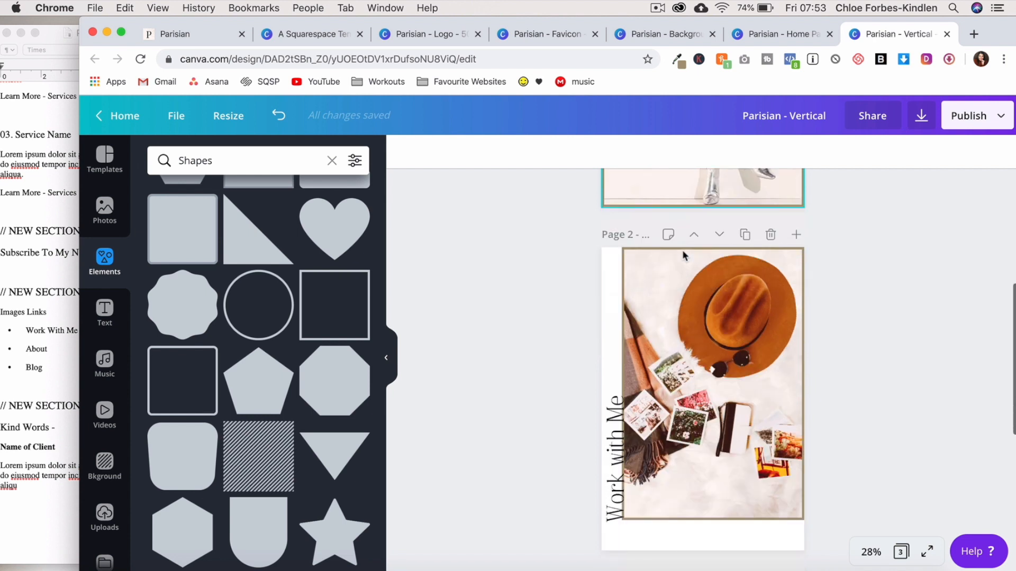
pyautogui.click(648, 437)
pyautogui.moveTo(633, 451); pyautogui.dragTo(626, 449)
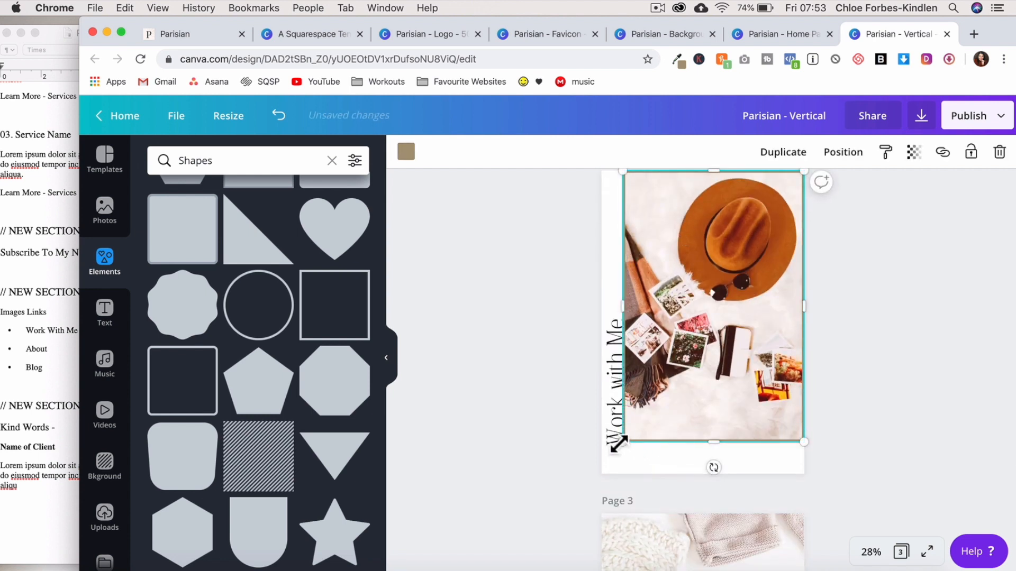
# - Nudge the vertical "Work with Me" text on Page 2 slightly outward from the frame and deselect it
pyautogui.click(589, 433)
pyautogui.click(624, 433)
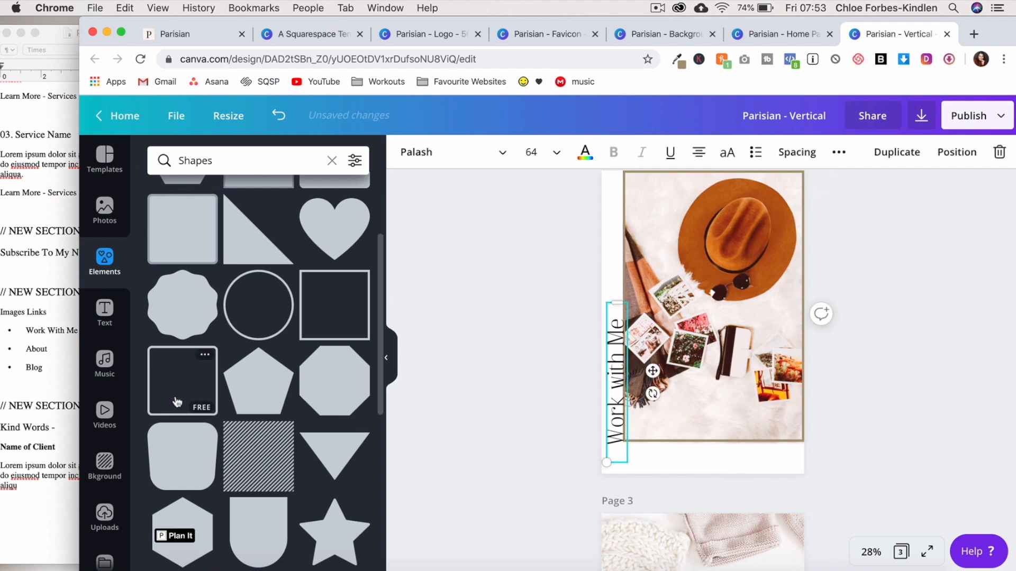
pyautogui.click(104, 312)
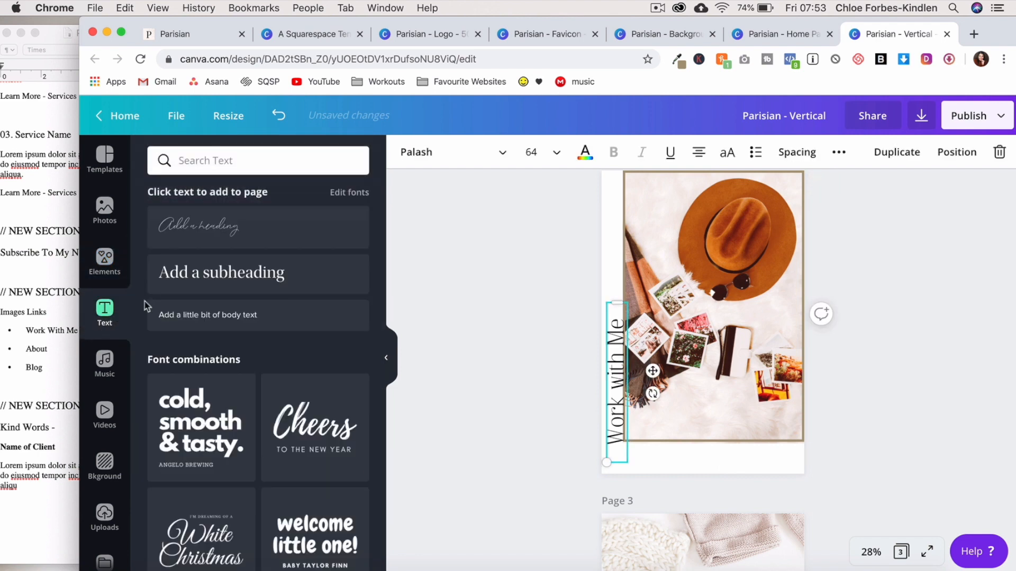
pyautogui.moveTo(656, 395)
pyautogui.mouseDown()
pyautogui.moveTo(643, 408)
pyautogui.moveTo(654, 401)
pyautogui.moveTo(646, 388)
pyautogui.mouseUp()
pyautogui.click(915, 323)
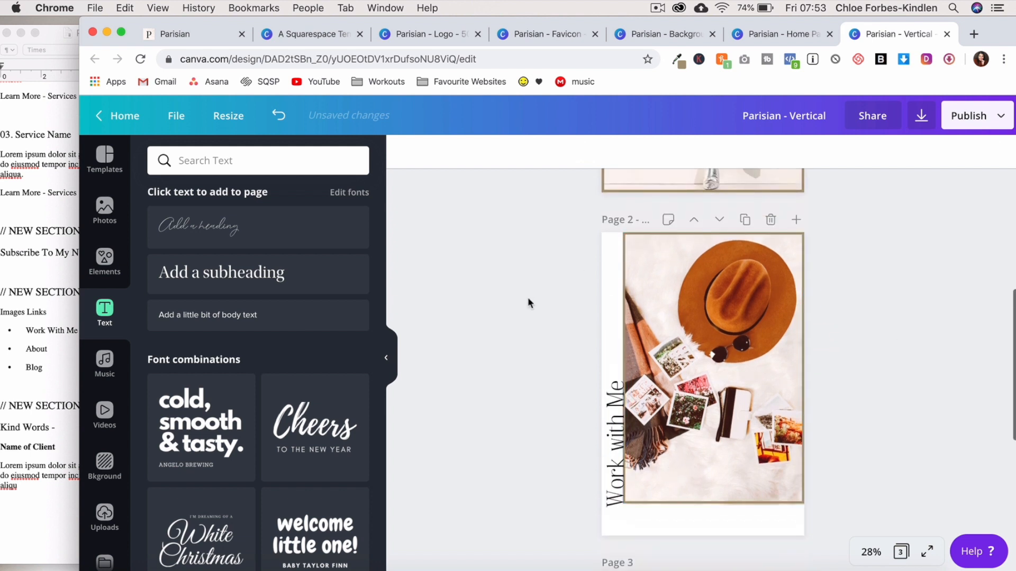
# - Set up the PNG download for Page 2 only, with a size of 1.5x
pyautogui.click(921, 117)
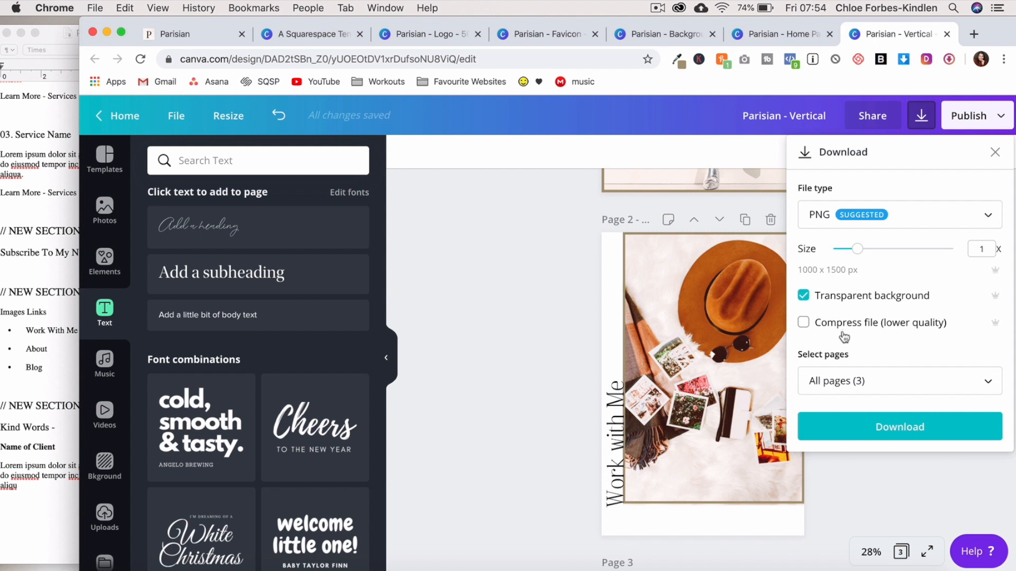
pyautogui.click(852, 393)
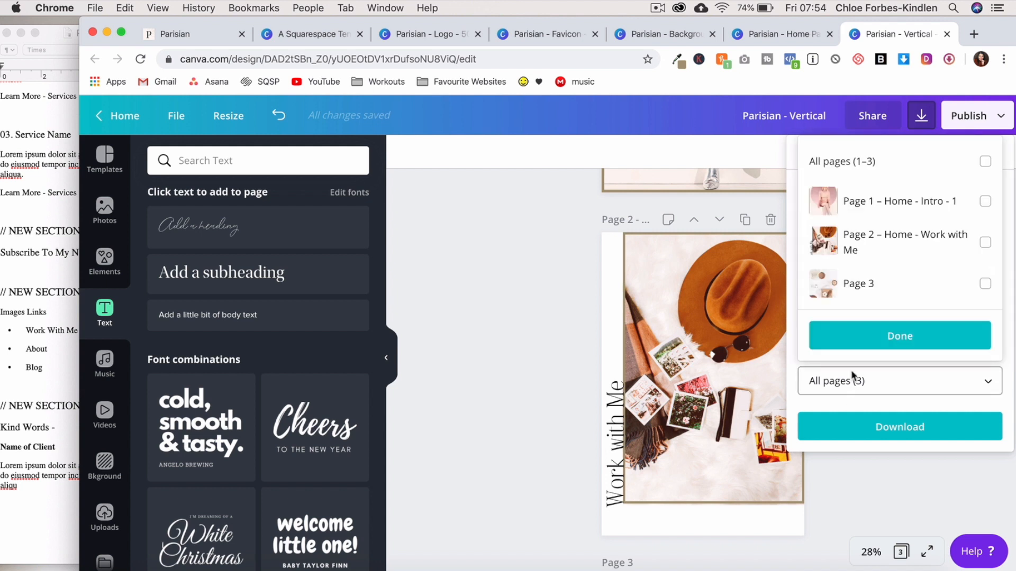
pyautogui.click(984, 243)
pyautogui.click(899, 336)
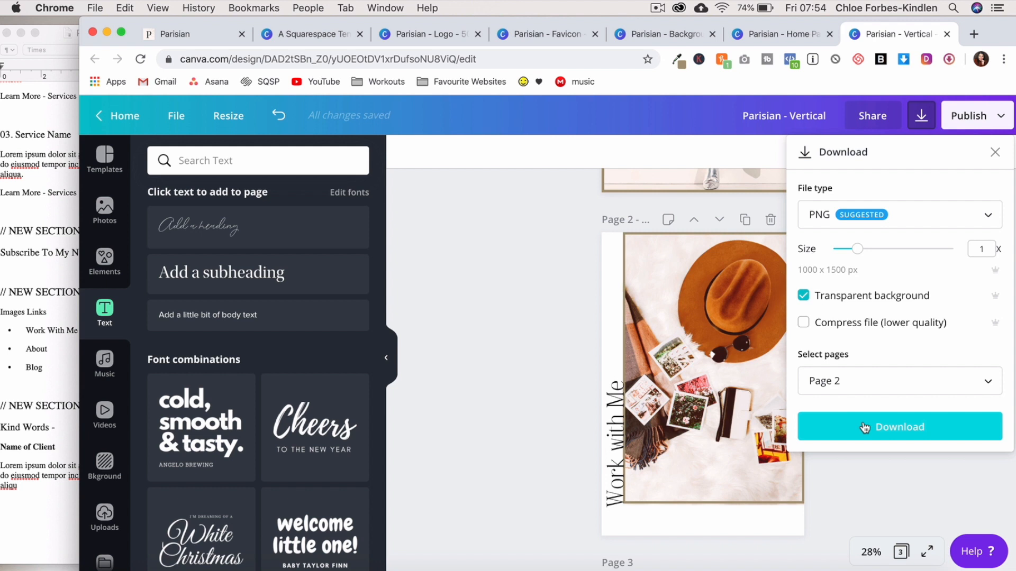
pyautogui.moveTo(857, 249); pyautogui.dragTo(969, 245)
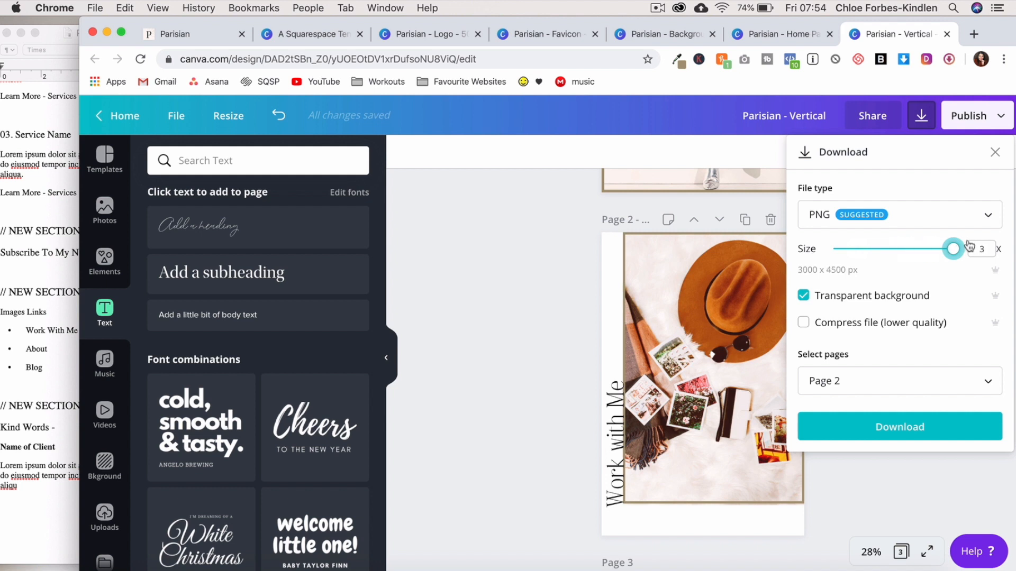
pyautogui.moveTo(965, 245); pyautogui.dragTo(915, 249)
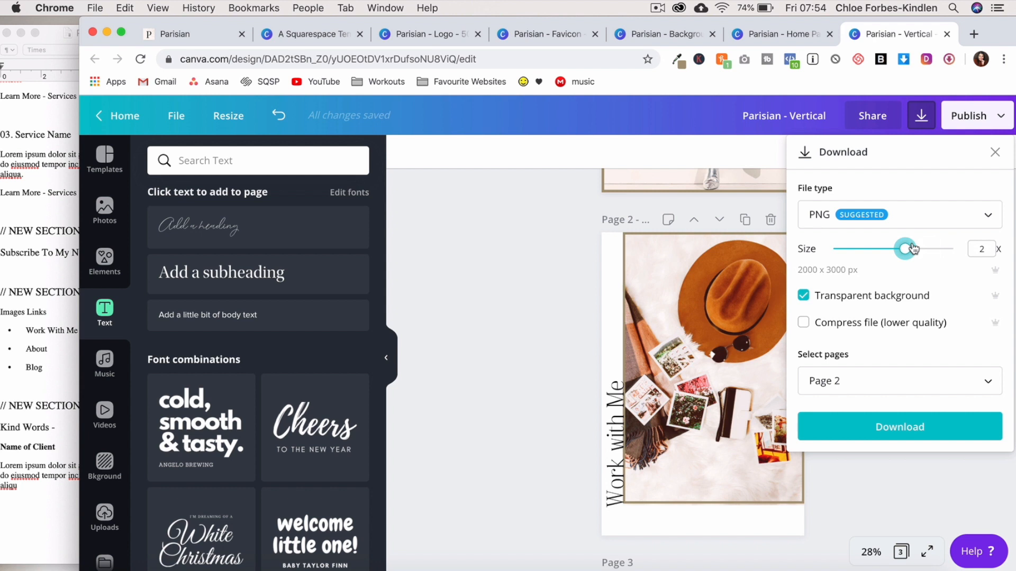
pyautogui.moveTo(908, 248); pyautogui.dragTo(869, 254)
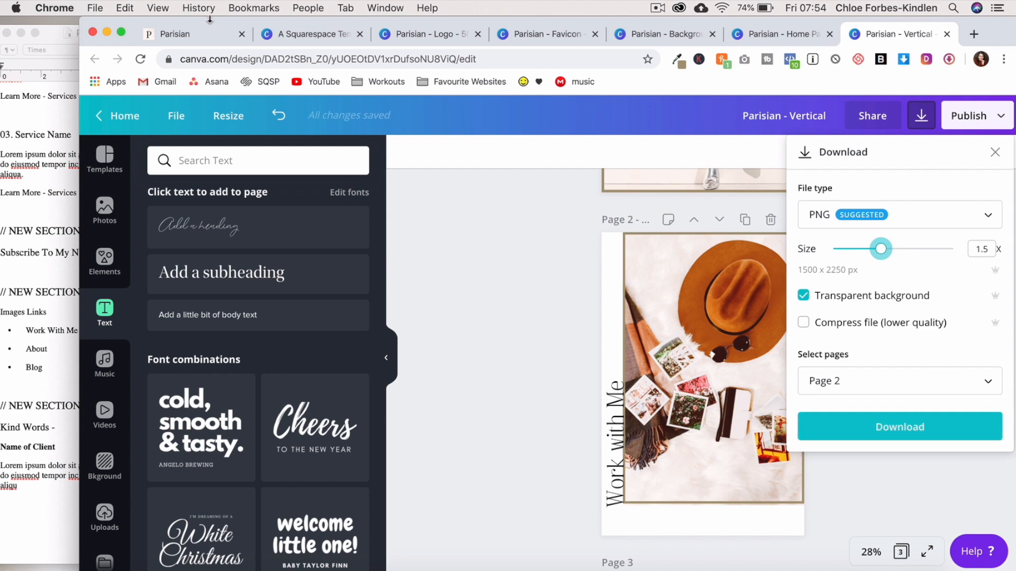
# - Switch back to the Squarespace Home page and upload Home2.png into the left column's image block
pyautogui.click(199, 39)
pyautogui.scroll(-3, 311, 385)
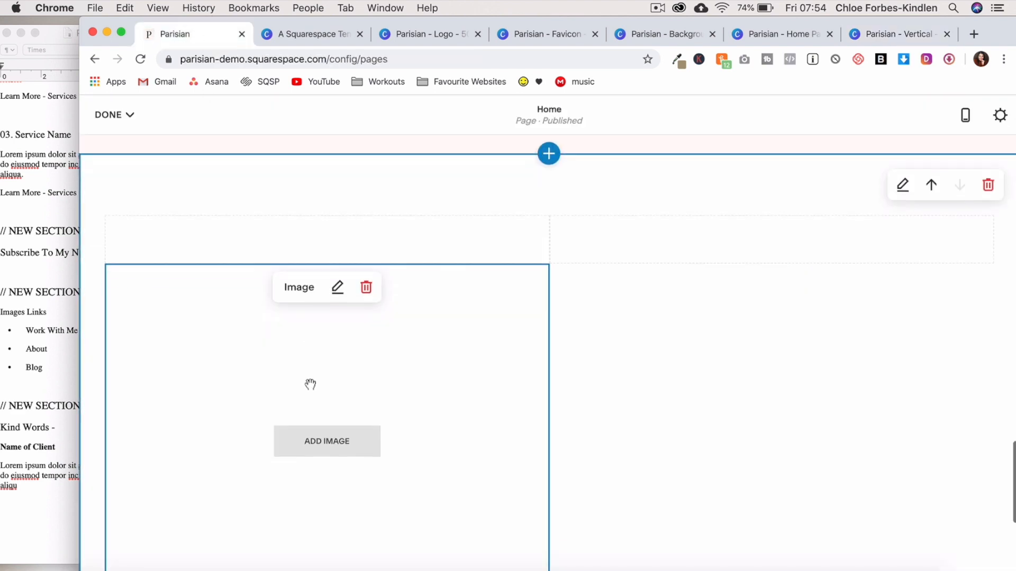
pyautogui.click(329, 386)
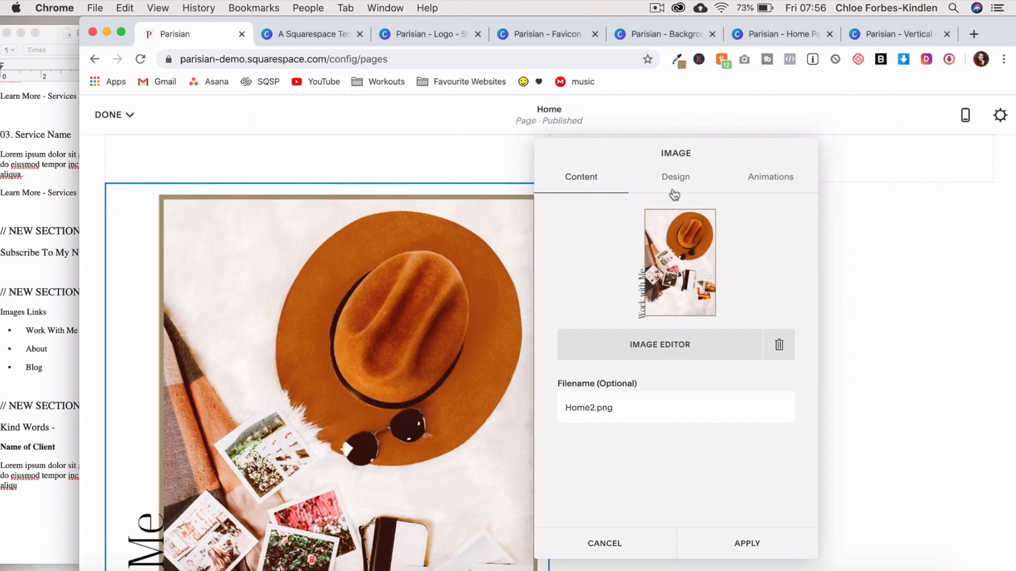
# - Set the "Work with Me" image's clickthrough URL to /services and apply the change
pyautogui.click(676, 180)
pyautogui.scroll(-3, 660, 347)
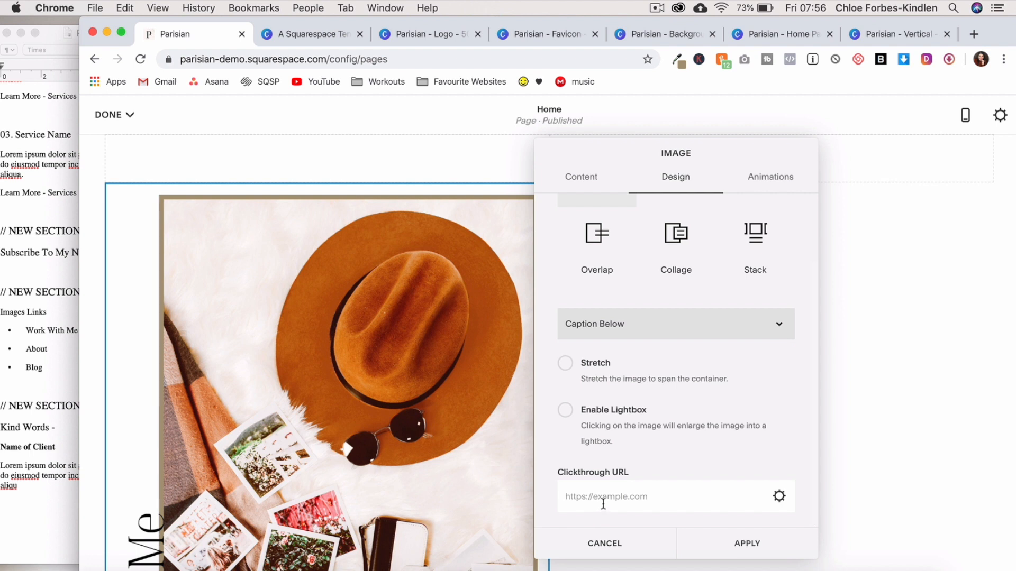
pyautogui.scroll(-5, 325, 389)
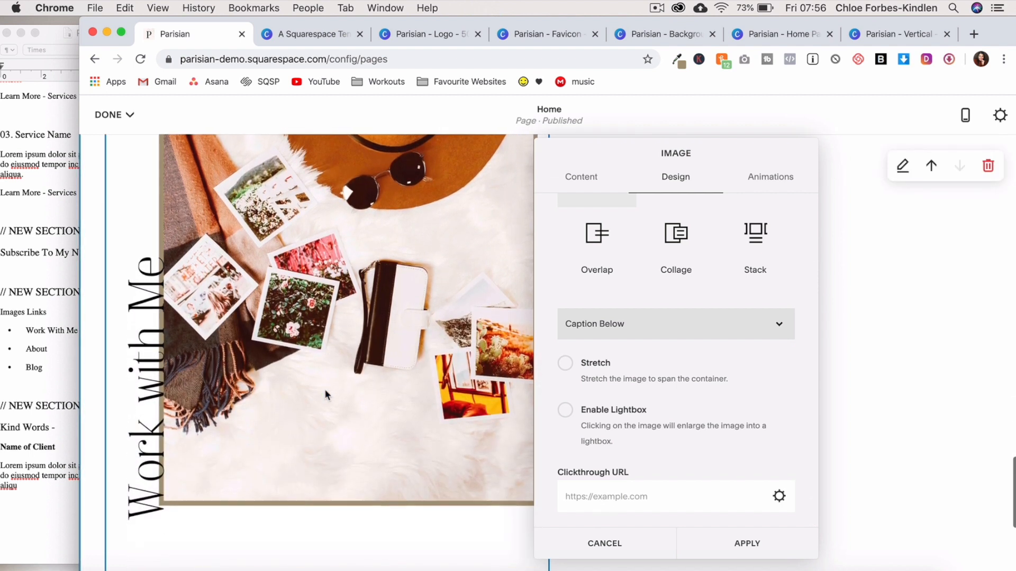
pyautogui.click(601, 500)
pyautogui.write('/services')
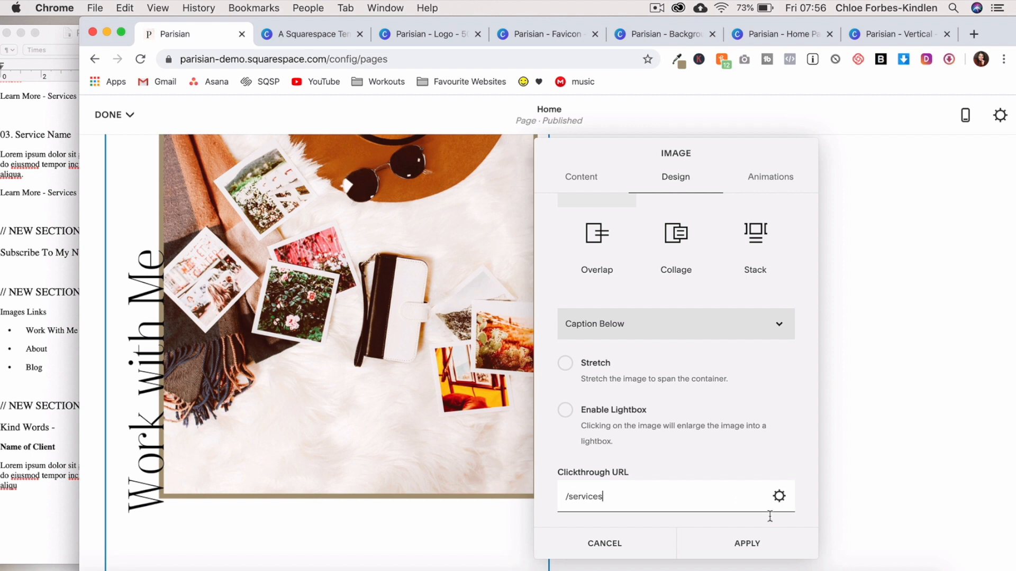
pyautogui.click(773, 550)
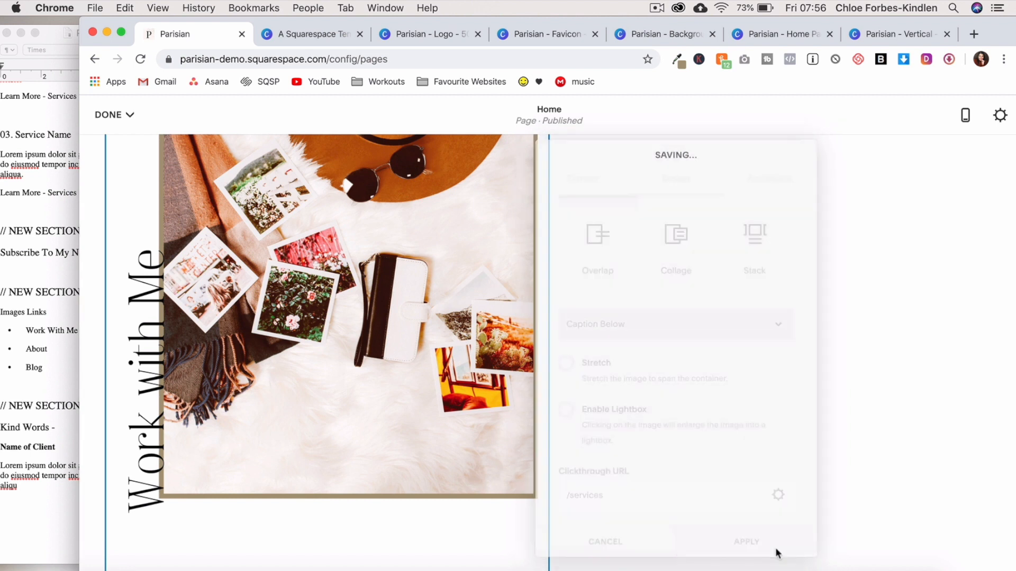
# - Add two stacked empty image blocks in the right column, beside the "Work with Me" image
pyautogui.scroll(5, 690, 433)
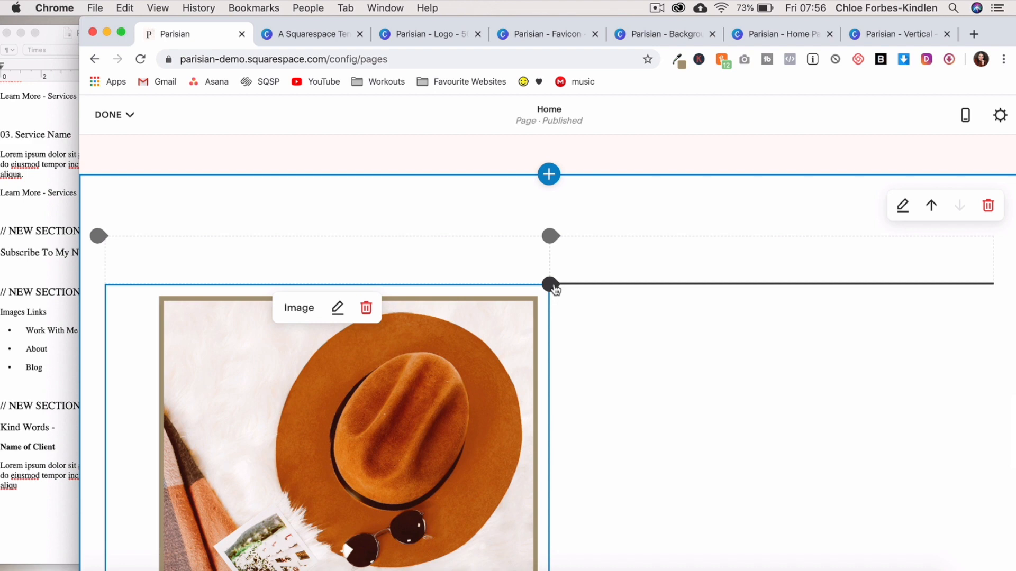
pyautogui.click(553, 288)
pyautogui.click(766, 220)
pyautogui.click(899, 539)
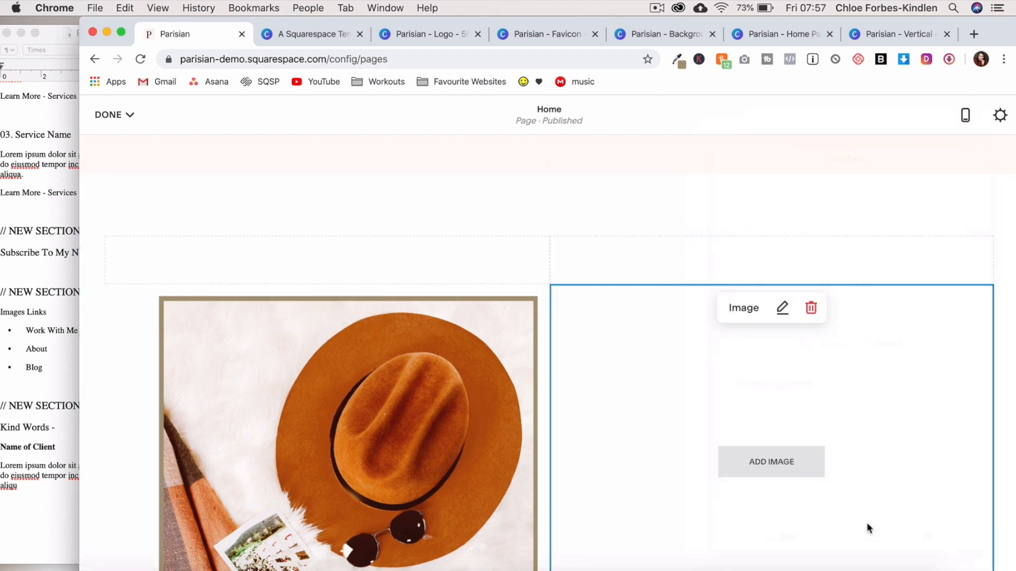
pyautogui.scroll(-4, 648, 420)
pyautogui.click(550, 401)
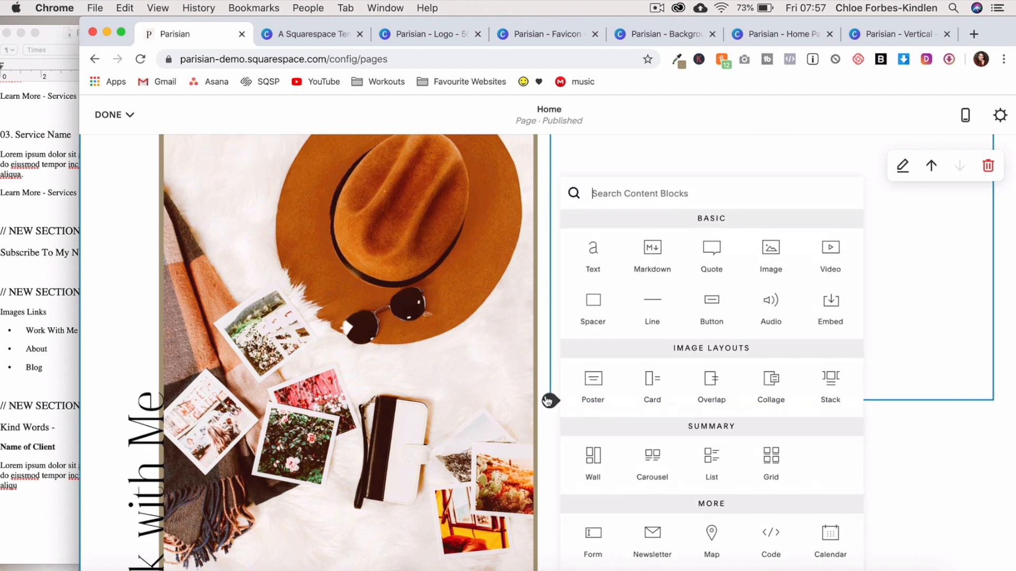
pyautogui.click(767, 262)
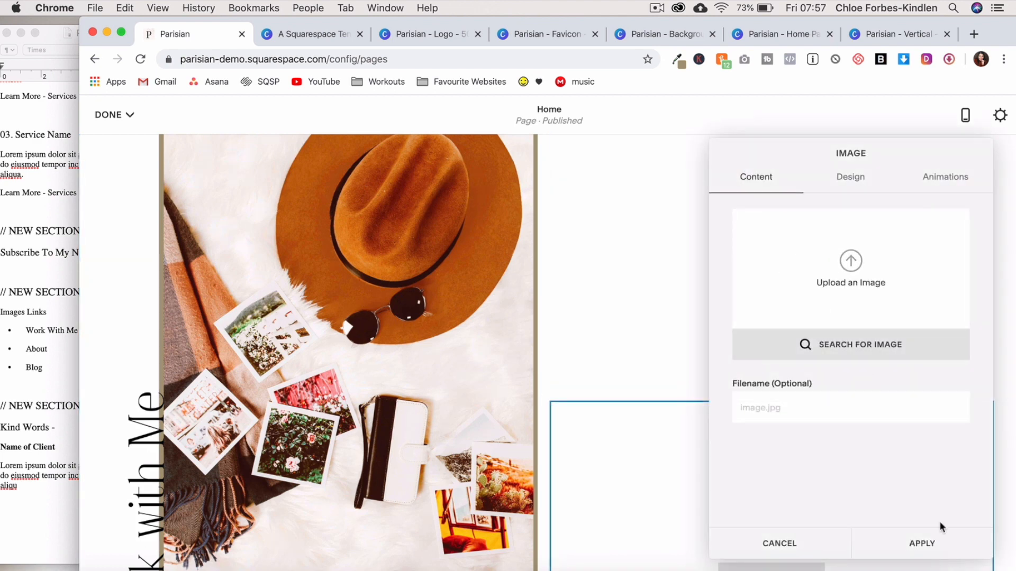
pyautogui.click(923, 545)
# - Switch to Canva's Parisian - Home Page design, close the download settings and examine the Page 1 About graphic
pyautogui.scroll(3, 785, 355)
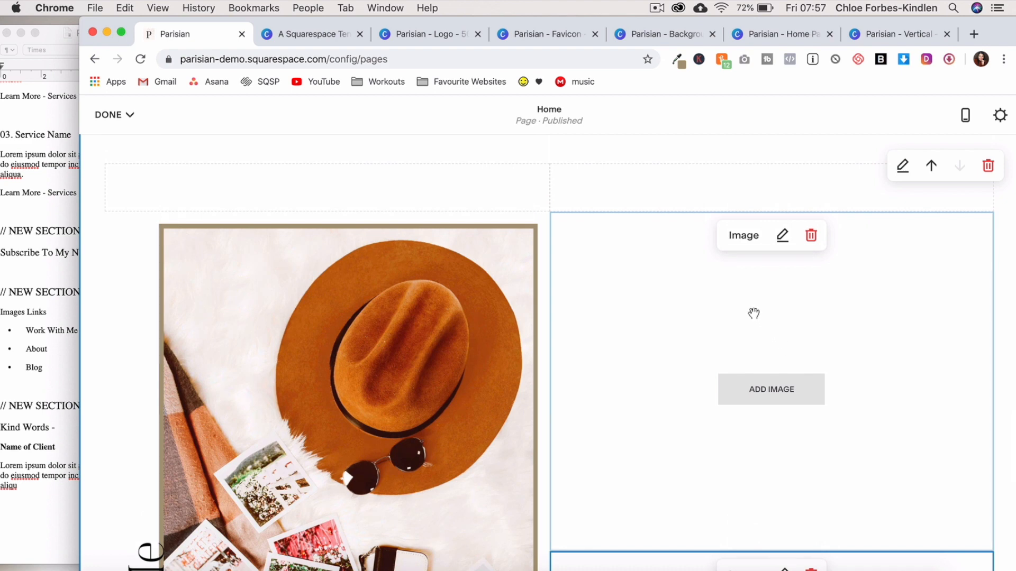
pyautogui.click(780, 37)
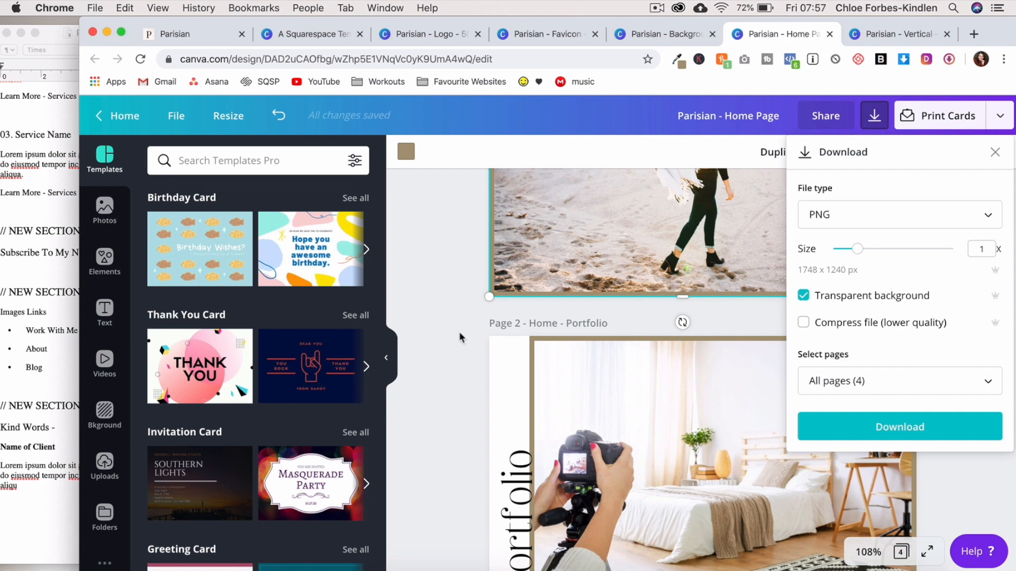
pyautogui.click(440, 330)
pyautogui.scroll(3, 439, 329)
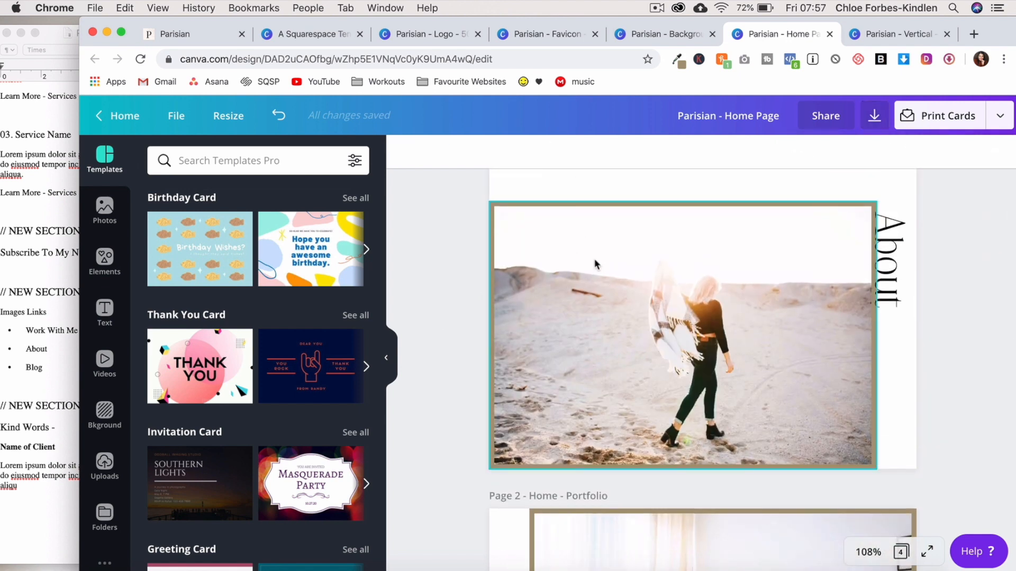
pyautogui.scroll(2, 749, 252)
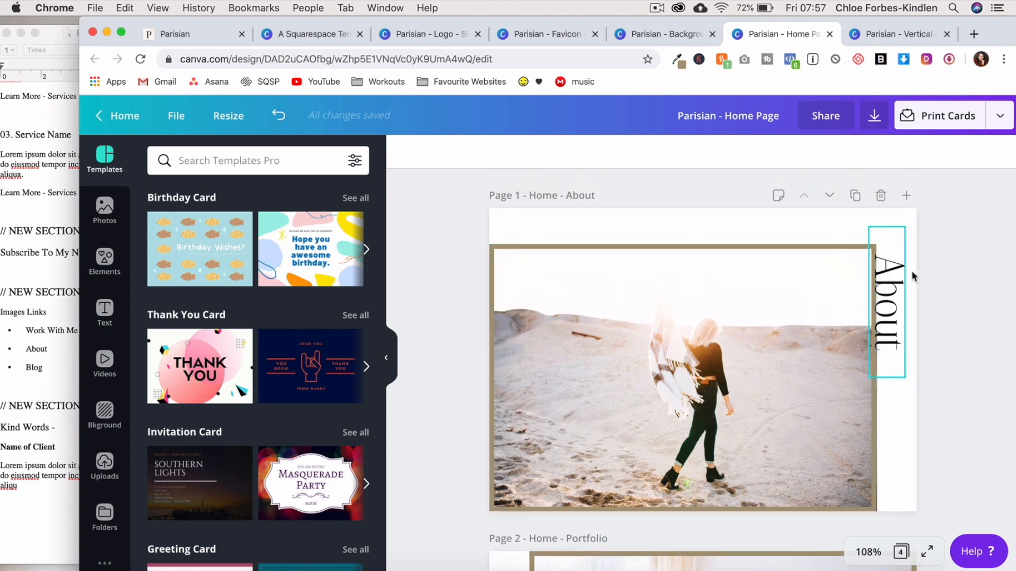
pyautogui.scroll(-5, 910, 309)
pyautogui.scroll(5, 909, 306)
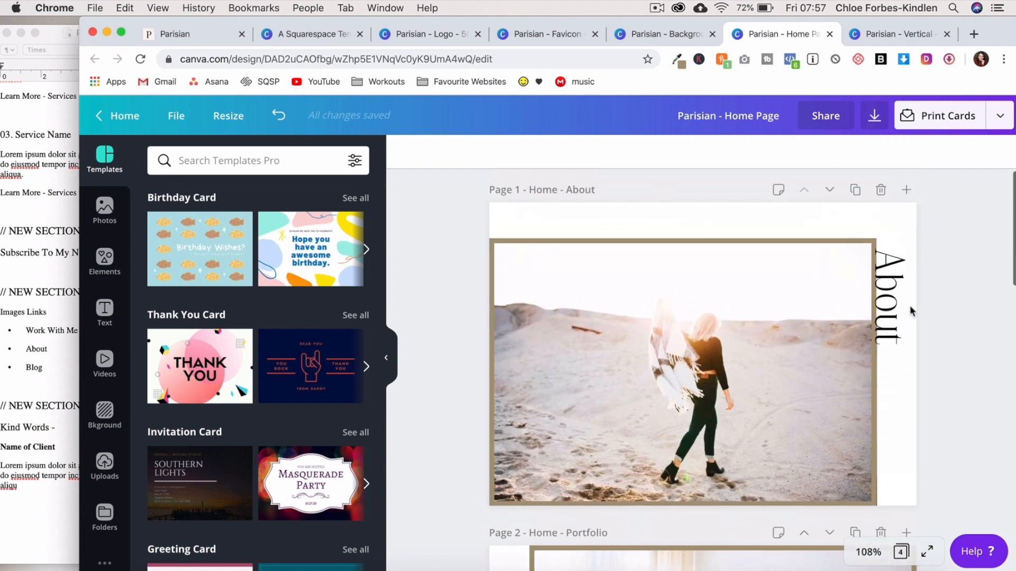
# - Duplicate Page 1 and mirror its layout, with the framed photo at the right edge and "About" on the left rotated to about -89°
pyautogui.click(855, 189)
pyautogui.moveTo(891, 299); pyautogui.dragTo(526, 311)
pyautogui.moveTo(707, 205); pyautogui.dragTo(676, 364)
pyautogui.moveTo(678, 366); pyautogui.dragTo(719, 374)
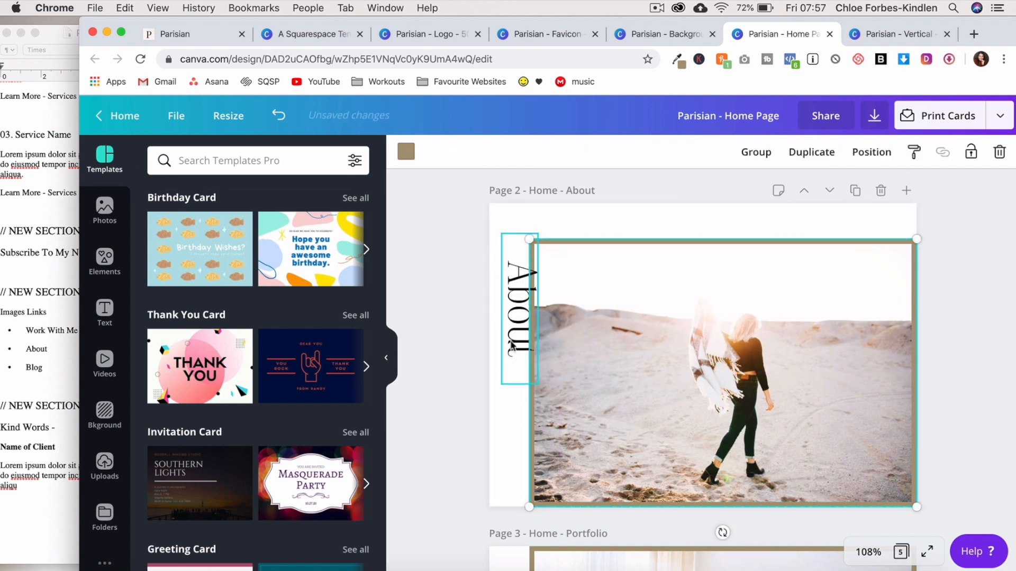
pyautogui.click(513, 347)
pyautogui.moveTo(479, 301); pyautogui.dragTo(570, 327)
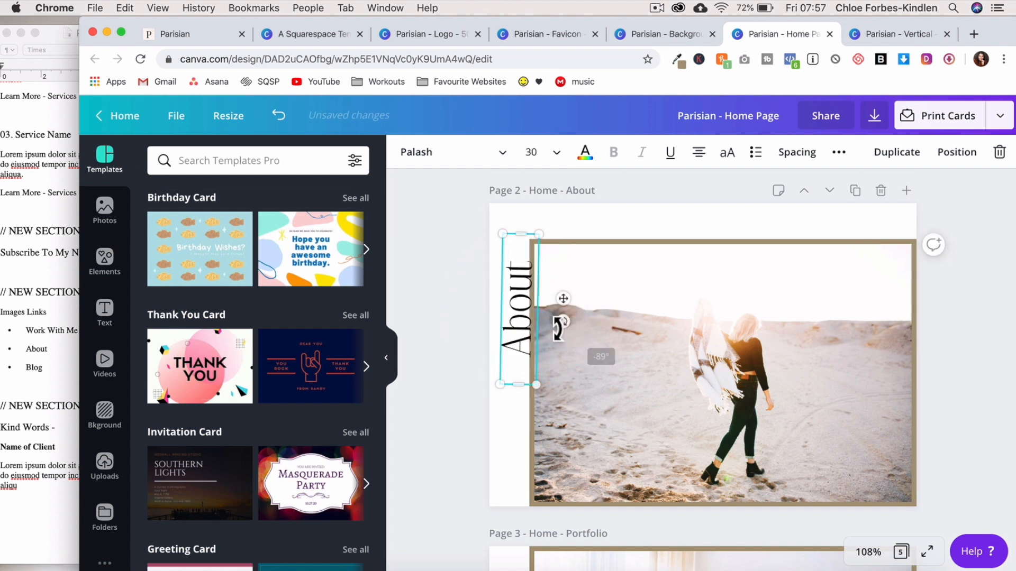
# - Move the vertical "About" text down to the duplicated page's lower-left corner and change it to "Portfolio"
pyautogui.moveTo(521, 304); pyautogui.dragTo(523, 427)
pyautogui.doubleClick(523, 426)
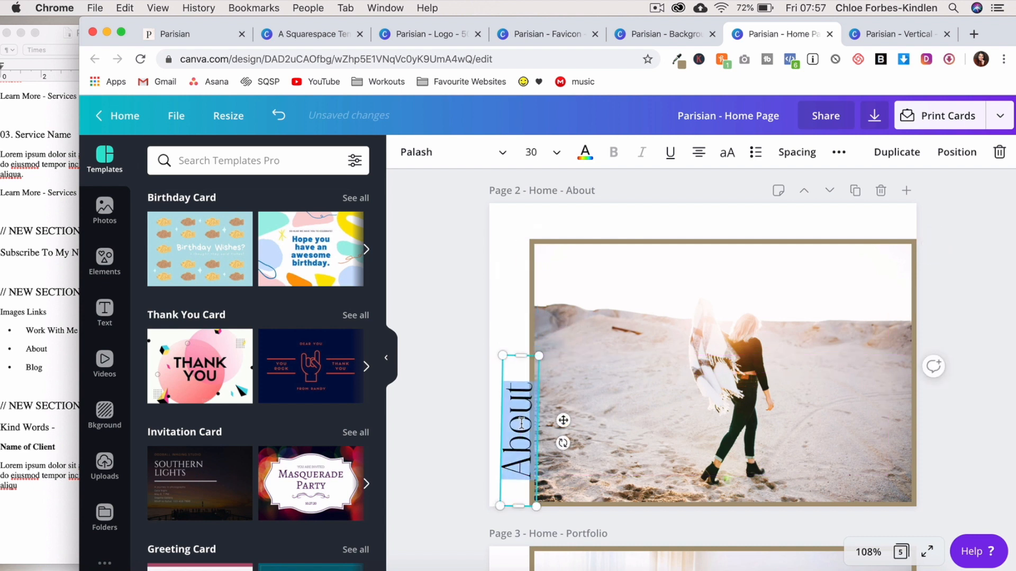
pyautogui.write('Port')
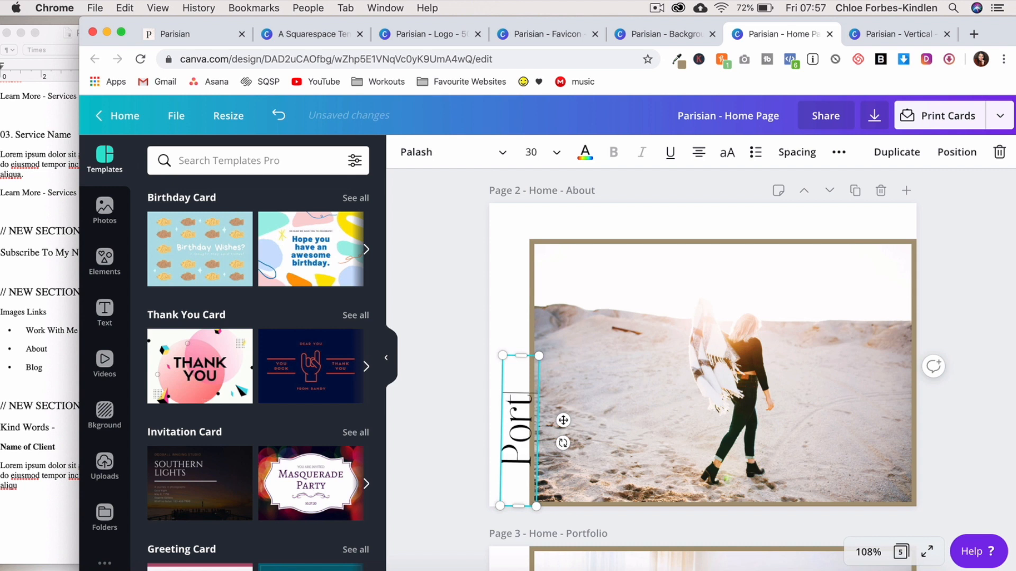
pyautogui.write('folio')
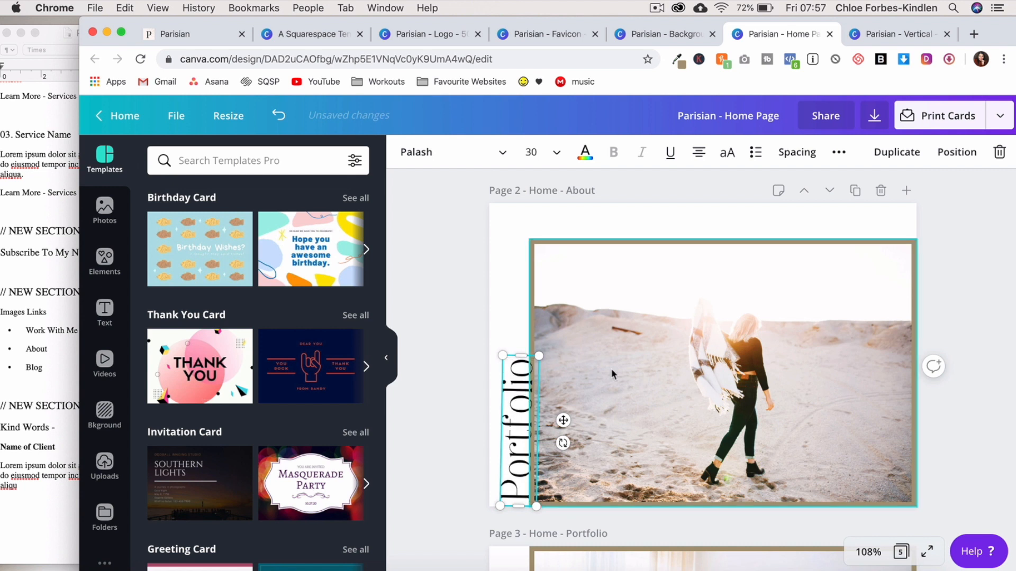
# - Shift the framed photo sideways and back on the duplicated page, then delete that page
pyautogui.moveTo(611, 369); pyautogui.dragTo(660, 367)
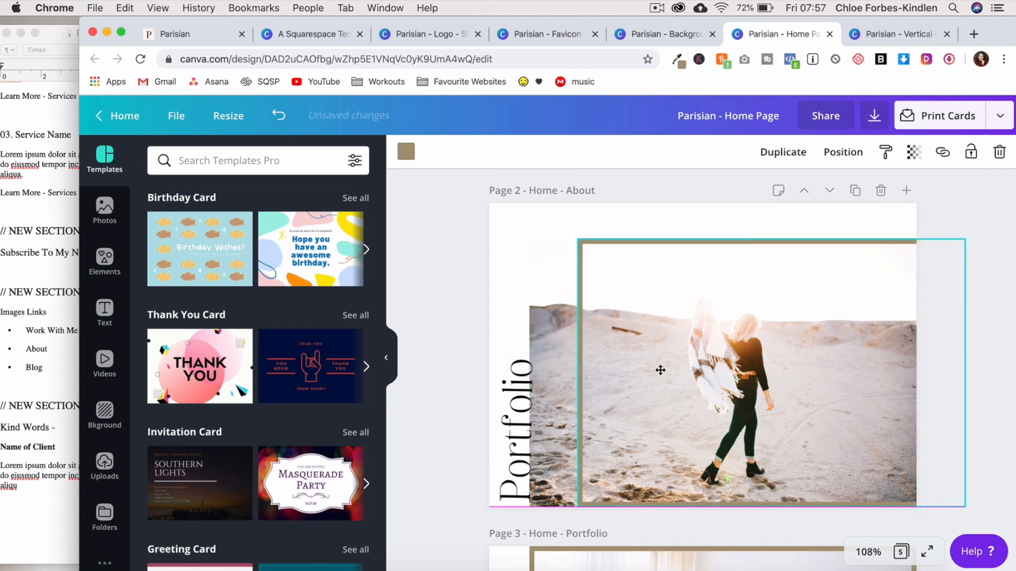
pyautogui.moveTo(700, 330); pyautogui.dragTo(648, 328)
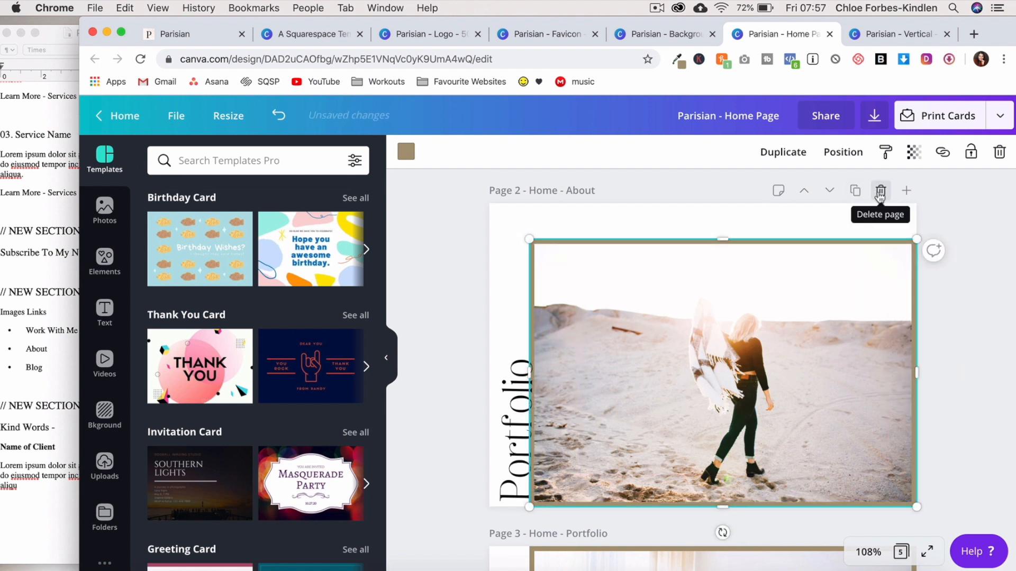
pyautogui.click(880, 192)
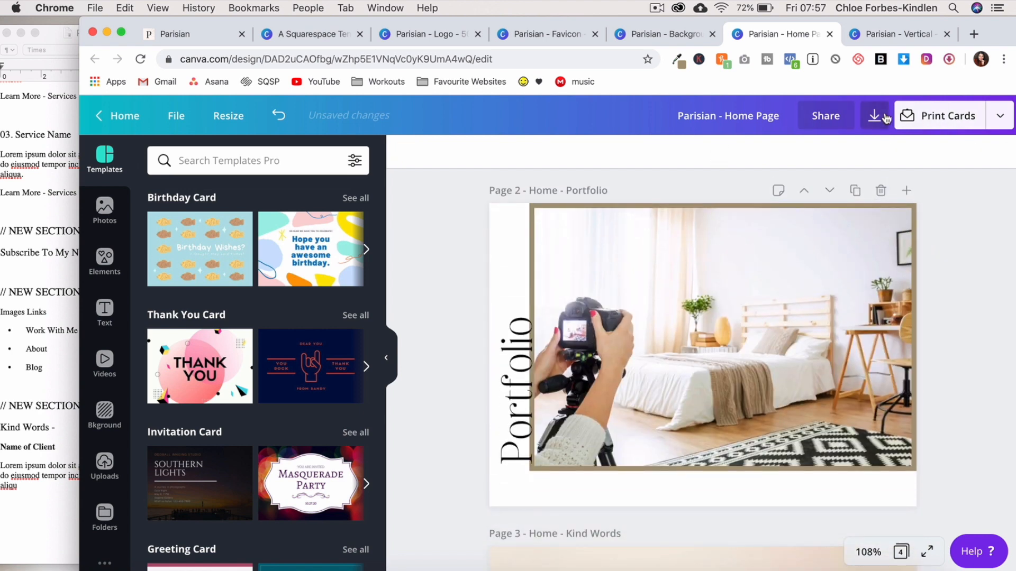
# - Set up the design's download as a PNG with a transparent background
pyautogui.click(887, 118)
pyautogui.click(870, 285)
pyautogui.scroll(2, 870, 269)
pyautogui.click(872, 183)
pyautogui.click(870, 370)
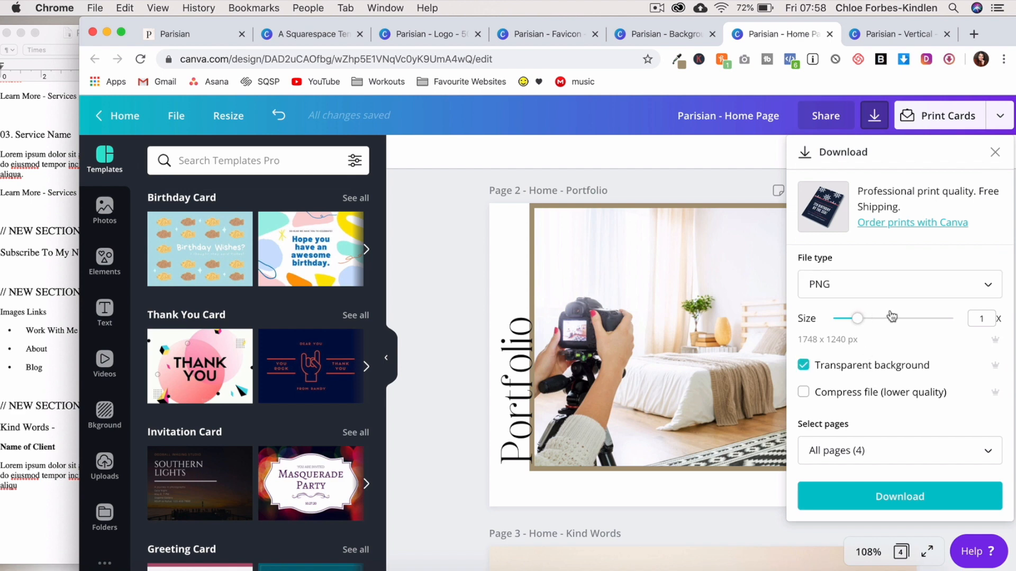
# - Switch back to the Squarespace Home page and upload Home3.png into the right column's upper image block
pyautogui.click(185, 35)
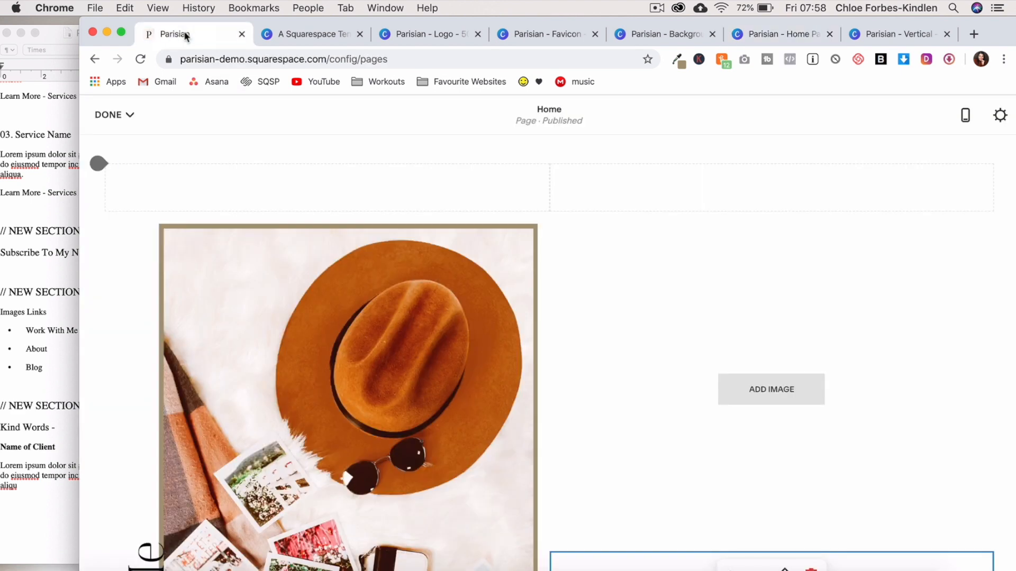
pyautogui.click(776, 391)
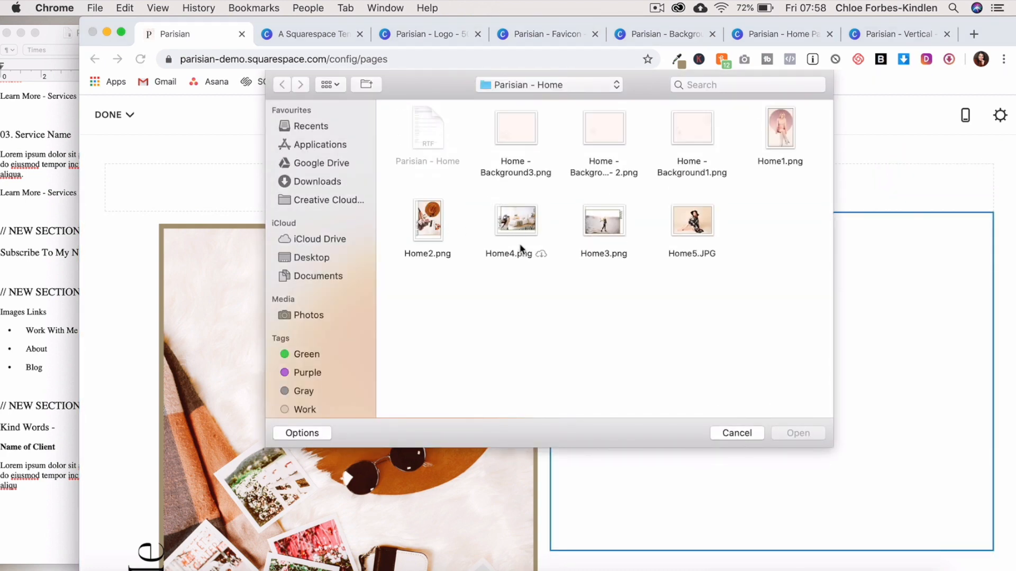
pyautogui.click(598, 224)
pyautogui.doubleClick(597, 225)
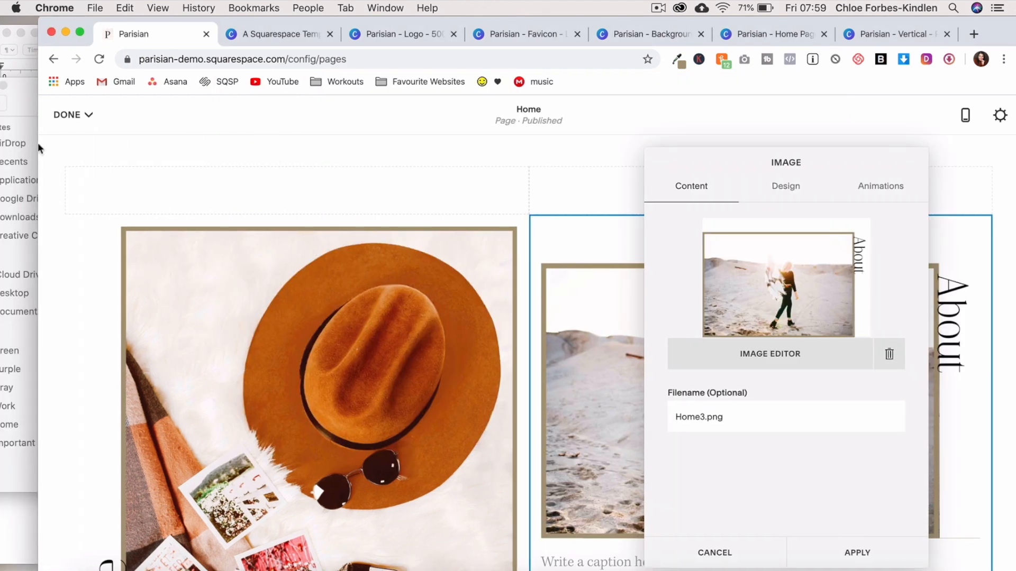
# - Set the "About" image's clickthrough URL to /about and apply the change
pyautogui.click(787, 190)
pyautogui.scroll(-3, 771, 437)
pyautogui.click(729, 508)
pyautogui.write('/about')
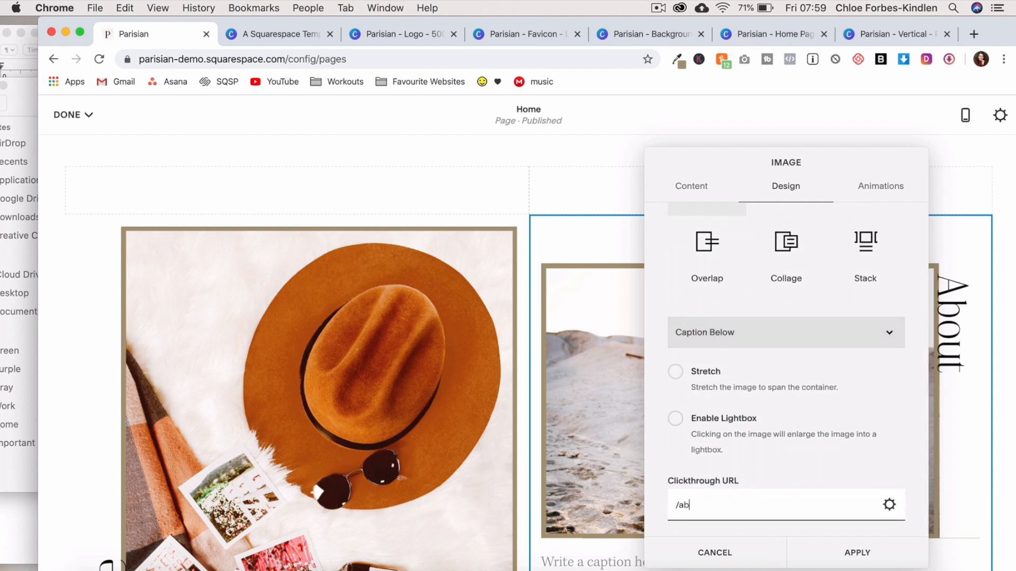
pyautogui.click(858, 553)
# - Upload Home4.png into the empty image block below the "About" image
pyautogui.scroll(-5, 799, 408)
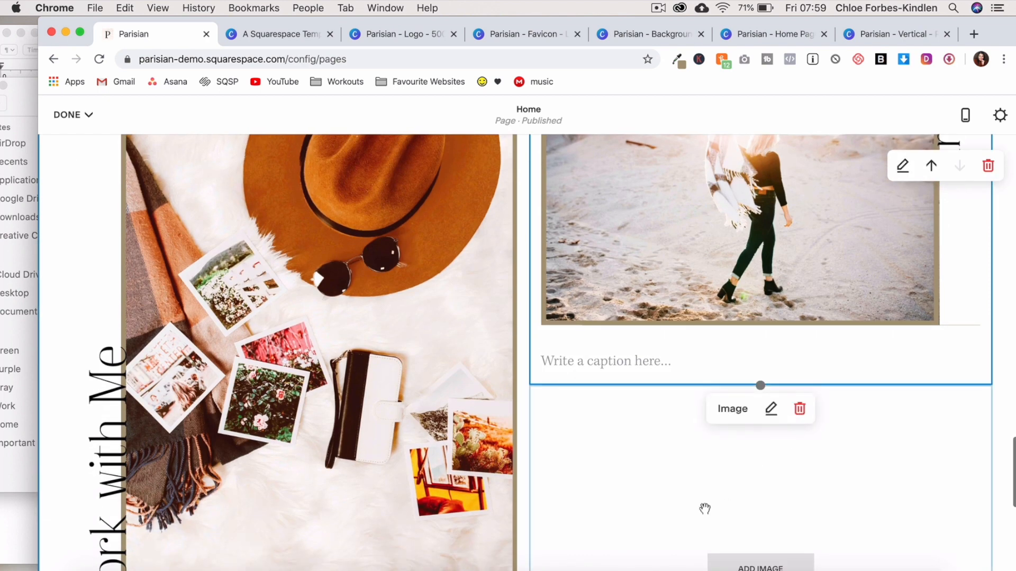
pyautogui.scroll(-3, 704, 509)
pyautogui.click(755, 436)
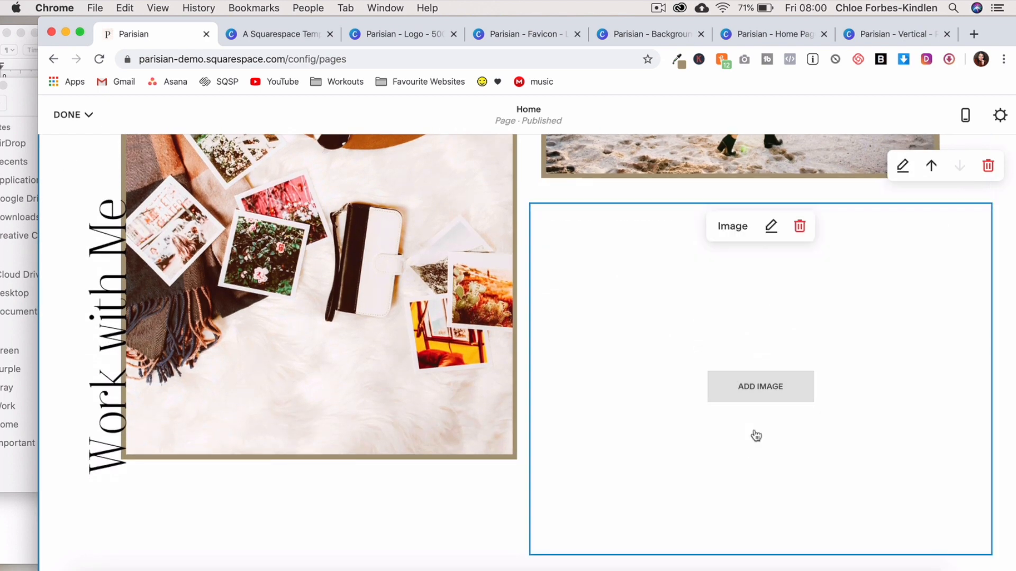
pyautogui.click(496, 220)
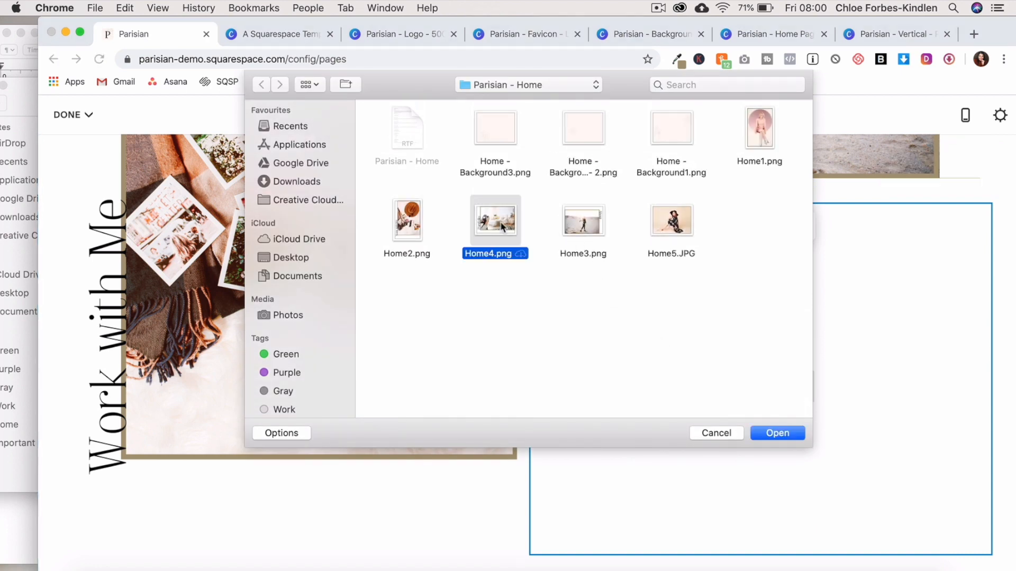
pyautogui.click(778, 433)
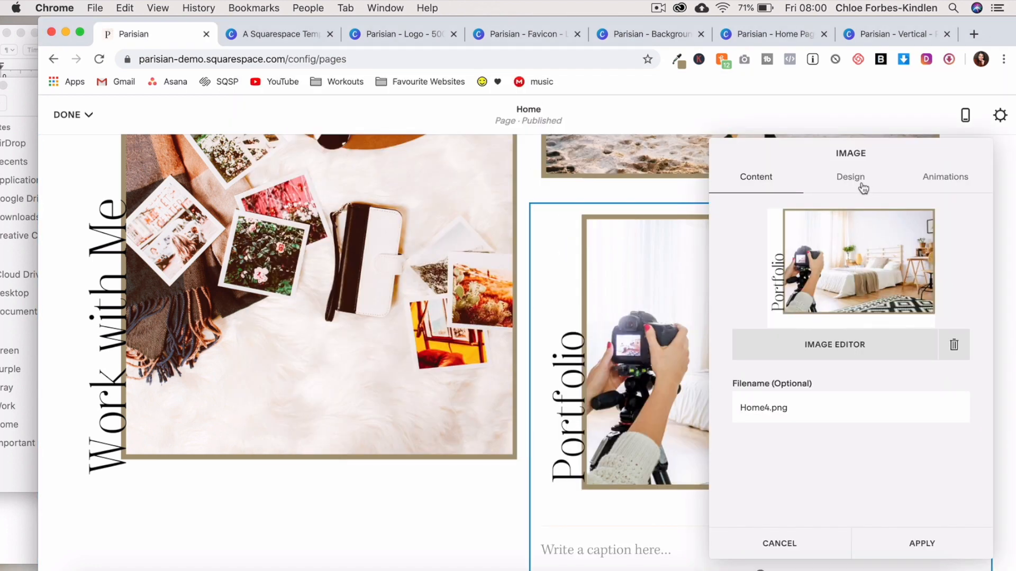
# - Set the "Portfolio" image's clickthrough URL to /portfolio and apply the change
pyautogui.click(860, 186)
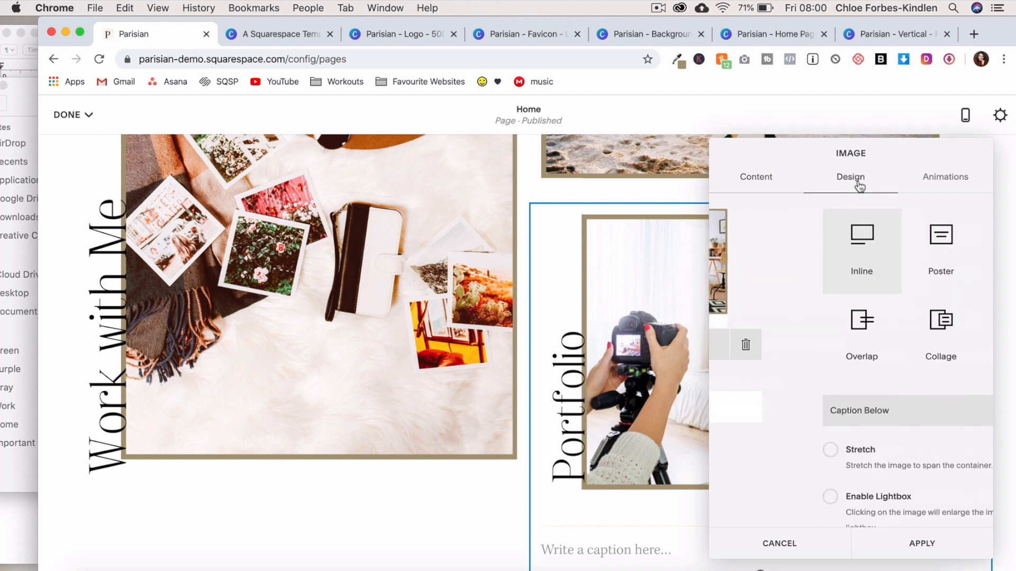
pyautogui.scroll(-3, 830, 331)
pyautogui.click(750, 497)
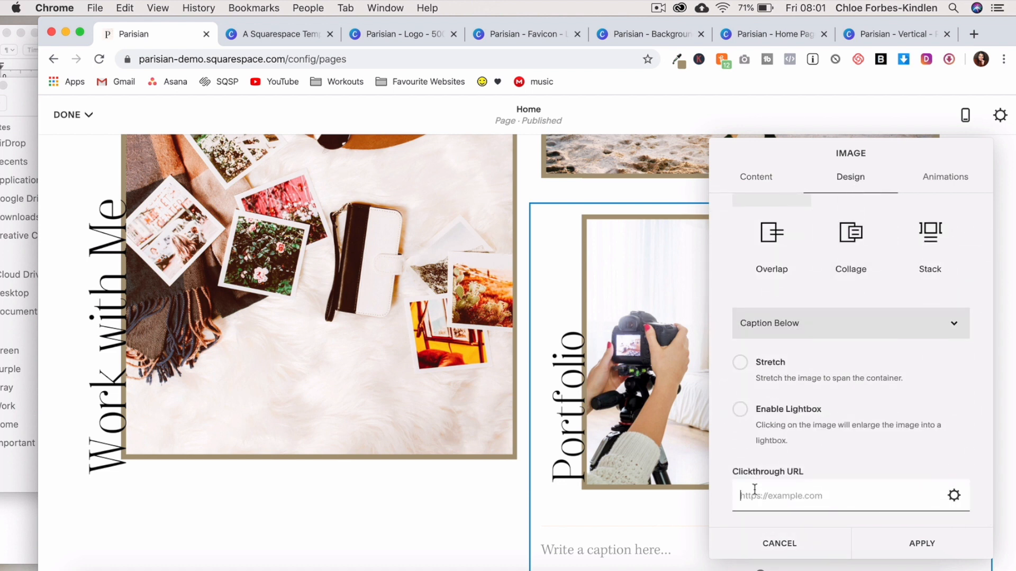
pyautogui.write('/portfolio')
pyautogui.click(906, 550)
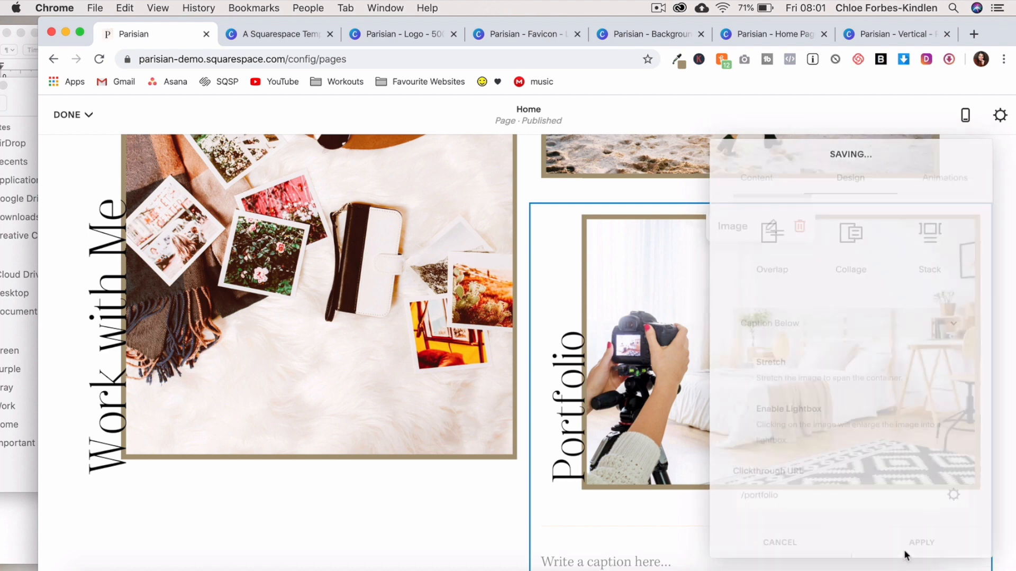
# - Remove the two empty spacer blocks above the linked images at the start of the section
pyautogui.scroll(10, 826, 409)
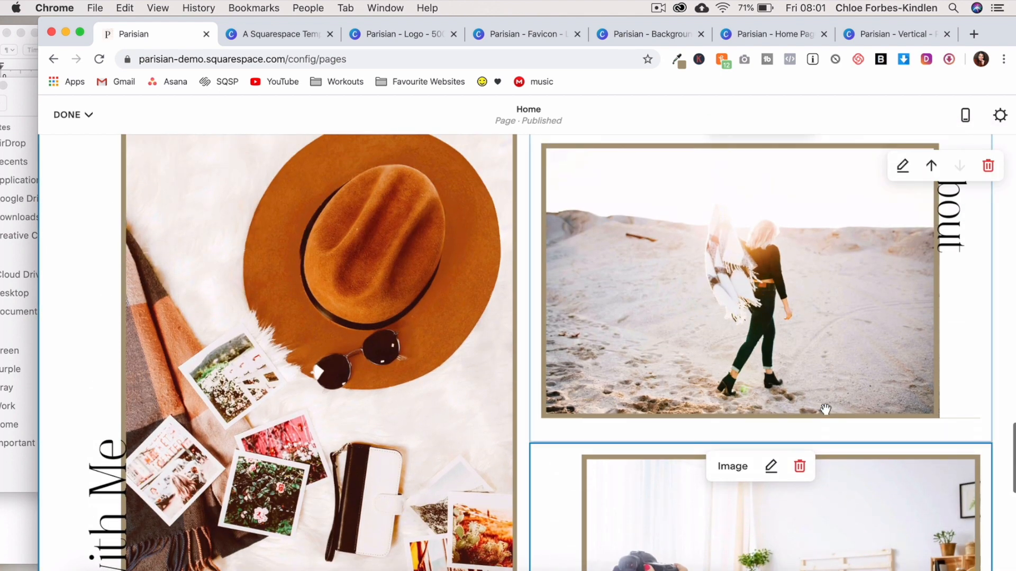
pyautogui.scroll(2, 826, 409)
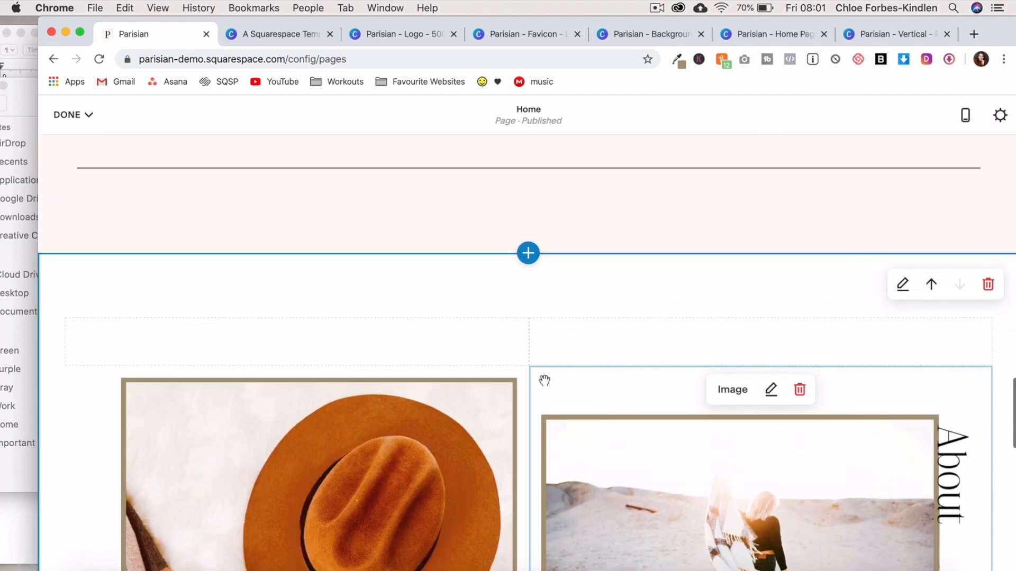
pyautogui.click(447, 344)
pyautogui.click(323, 340)
pyautogui.click(401, 346)
pyautogui.click(836, 331)
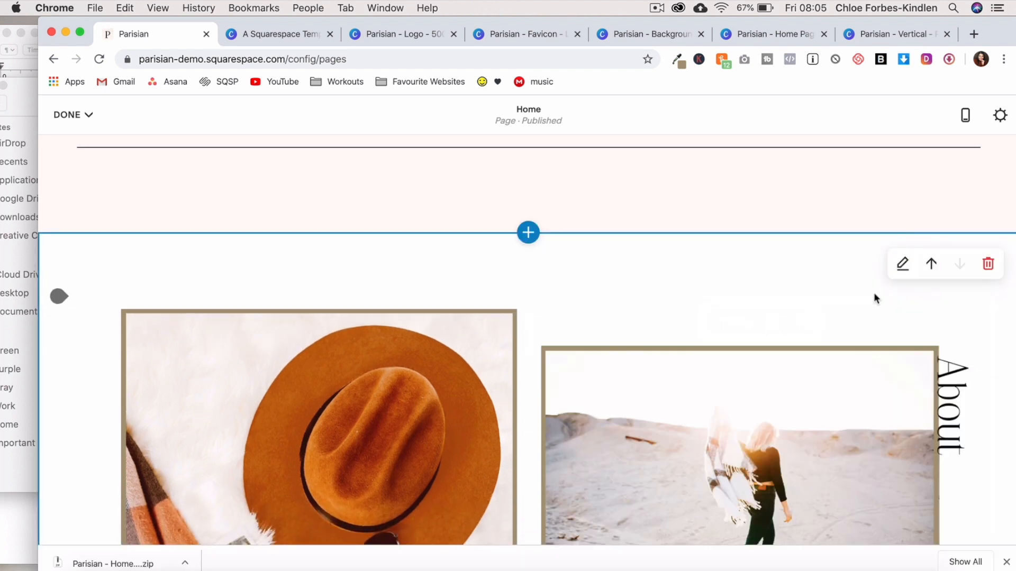
# - Set the linked-images section's content width to M and replace its default color theme with Accent Dark
pyautogui.click(905, 275)
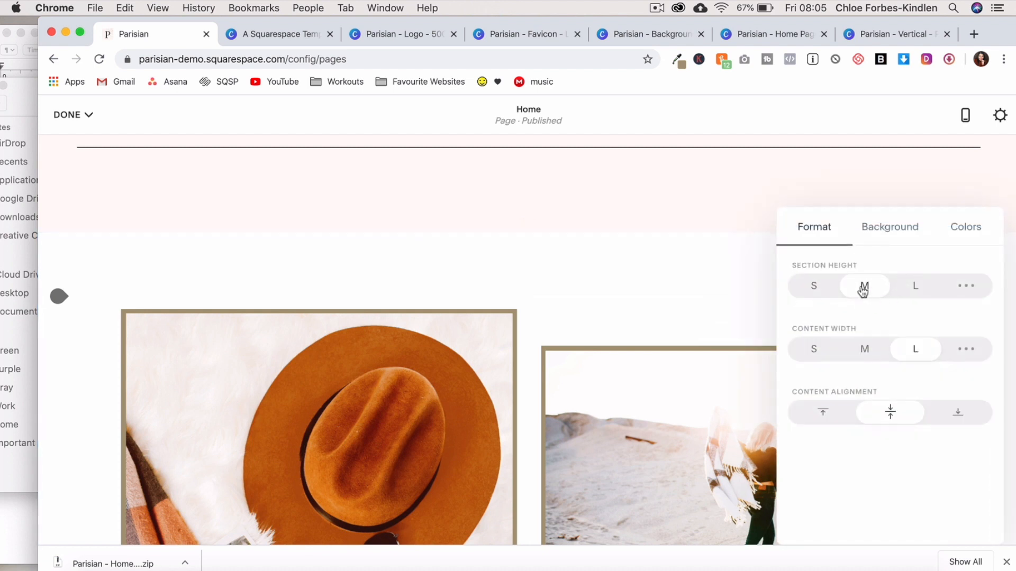
pyautogui.click(865, 351)
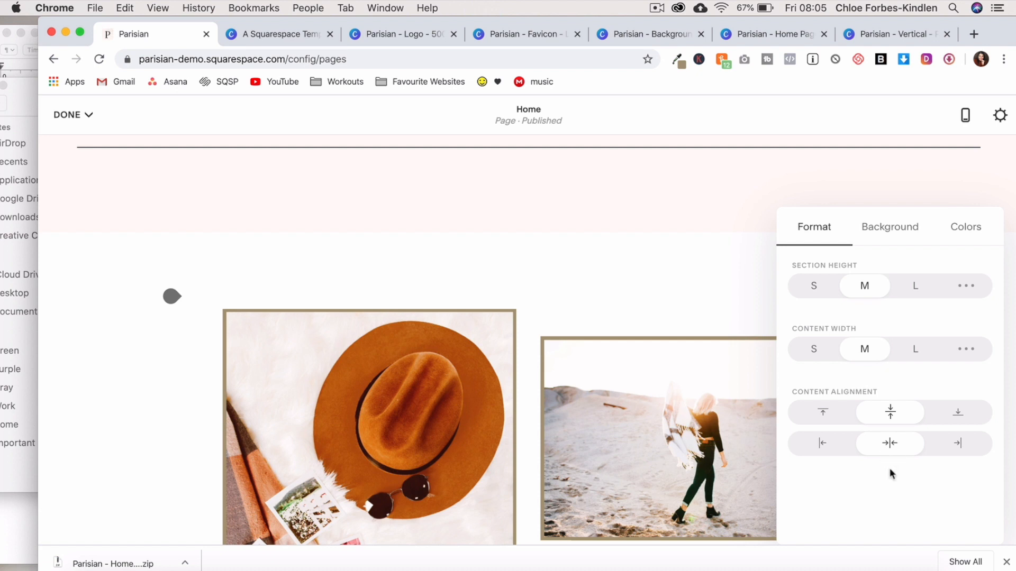
pyautogui.click(900, 234)
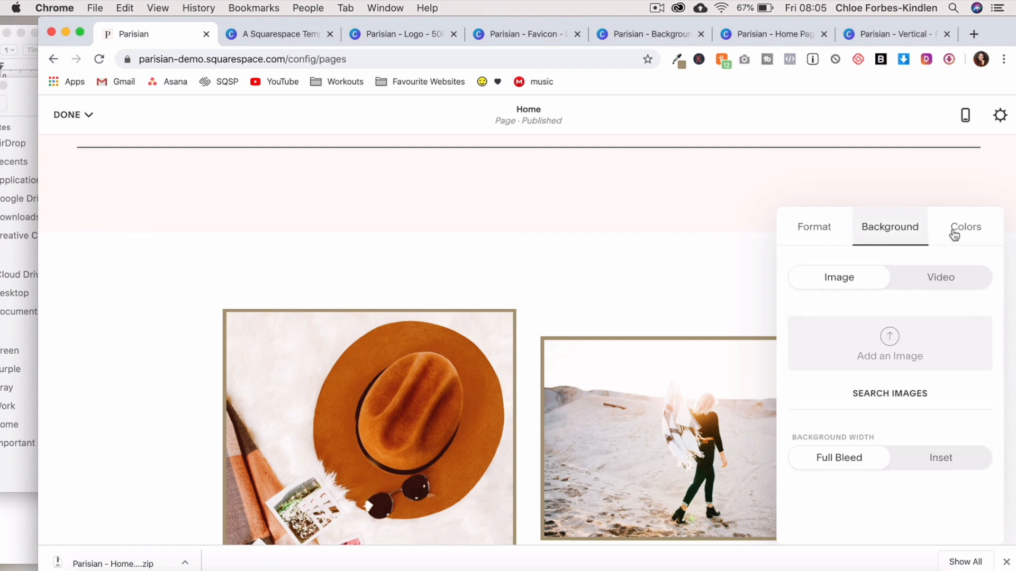
pyautogui.click(955, 233)
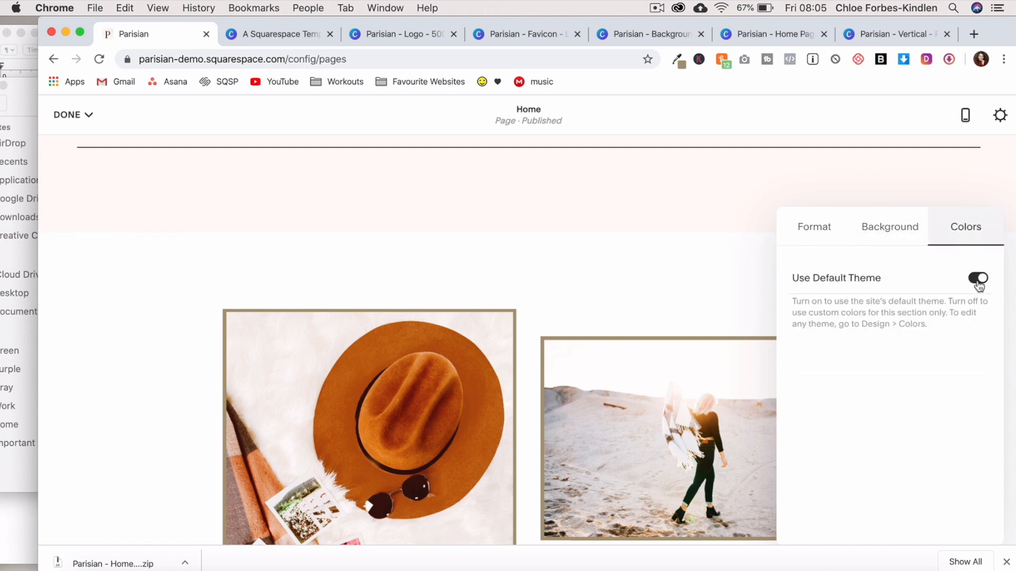
pyautogui.click(979, 281)
pyautogui.scroll(-4, 910, 429)
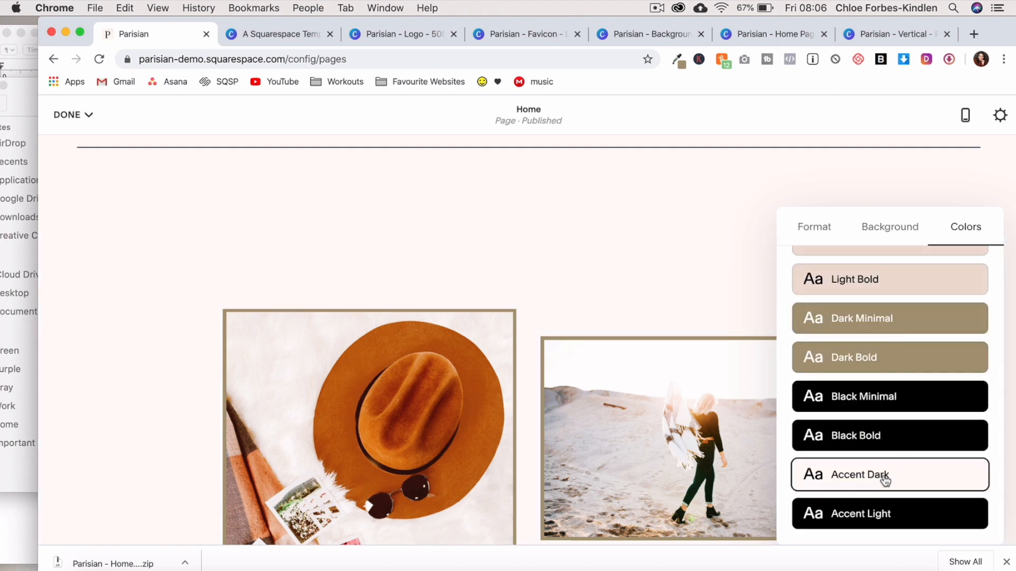
# - Save the Home page changes and add a blank section below the image links section
pyautogui.click(79, 114)
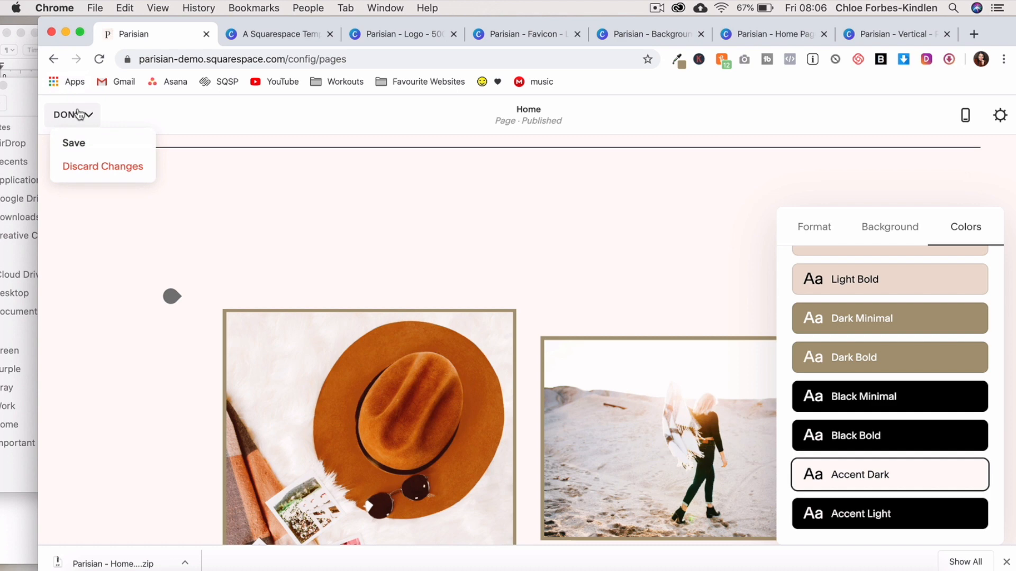
pyautogui.click(81, 149)
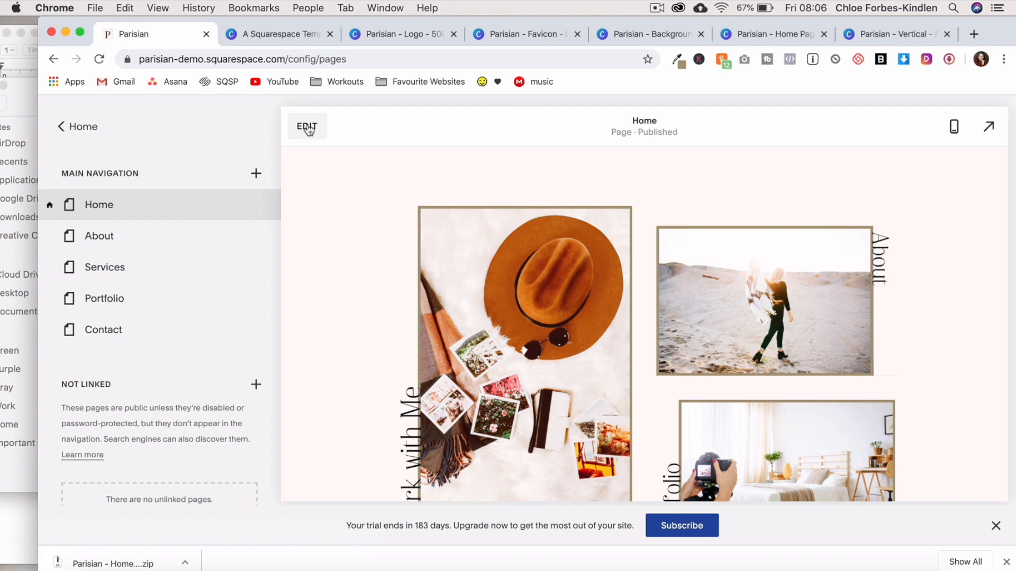
pyautogui.scroll(-10, 525, 311)
pyautogui.scroll(-1, 526, 311)
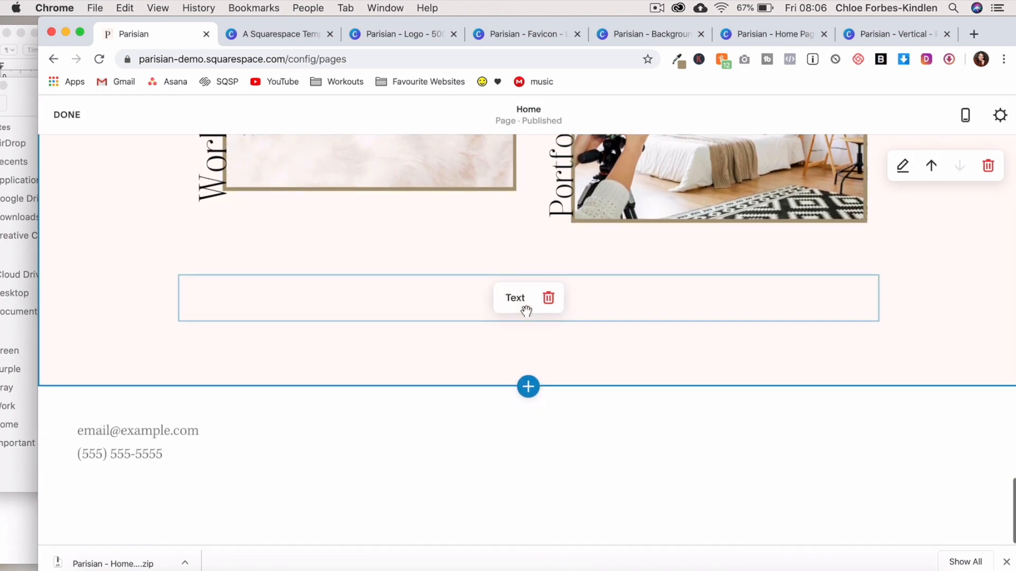
pyautogui.click(528, 387)
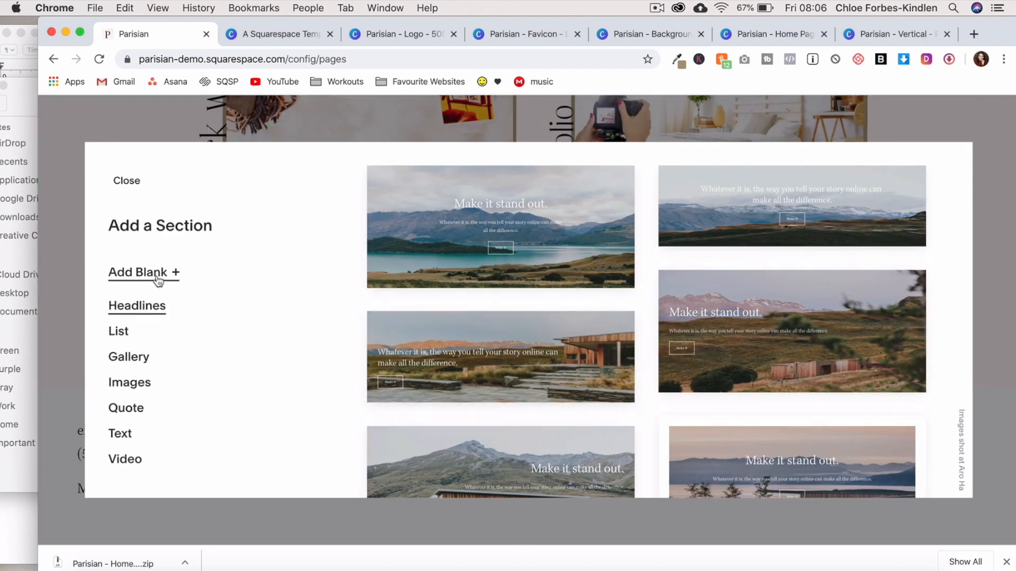
pyautogui.click(144, 272)
# - Add two spacer blocks to the blank section and arrange them side by side to form two columns
pyautogui.click(63, 285)
pyautogui.click(112, 263)
pyautogui.click(64, 309)
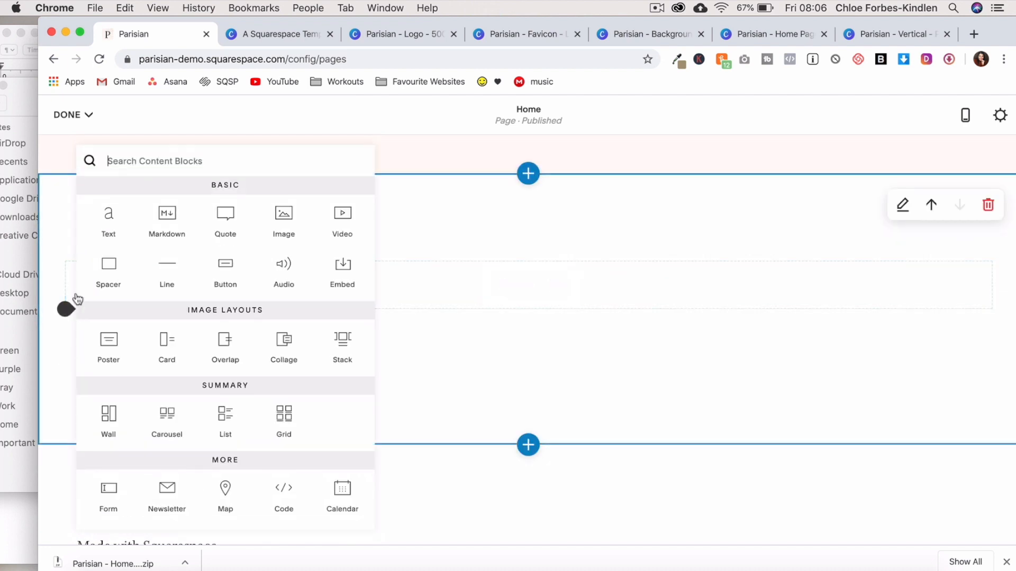
pyautogui.click(108, 263)
pyautogui.moveTo(132, 313); pyautogui.dragTo(74, 275)
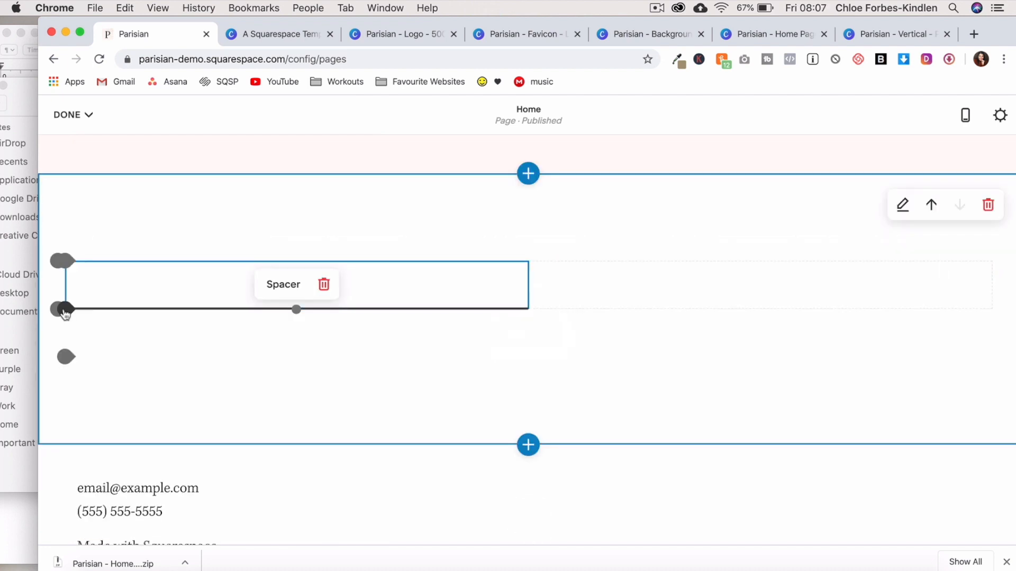
# - Add a text block under the left spacer and paste in the Kind Words testimonial copied from the text document
pyautogui.click(64, 309)
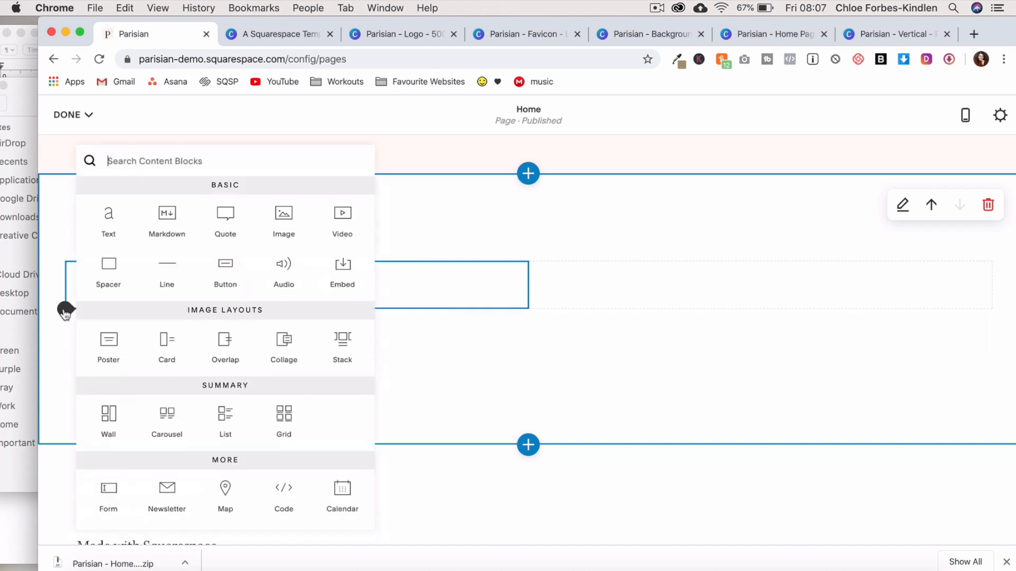
pyautogui.click(106, 217)
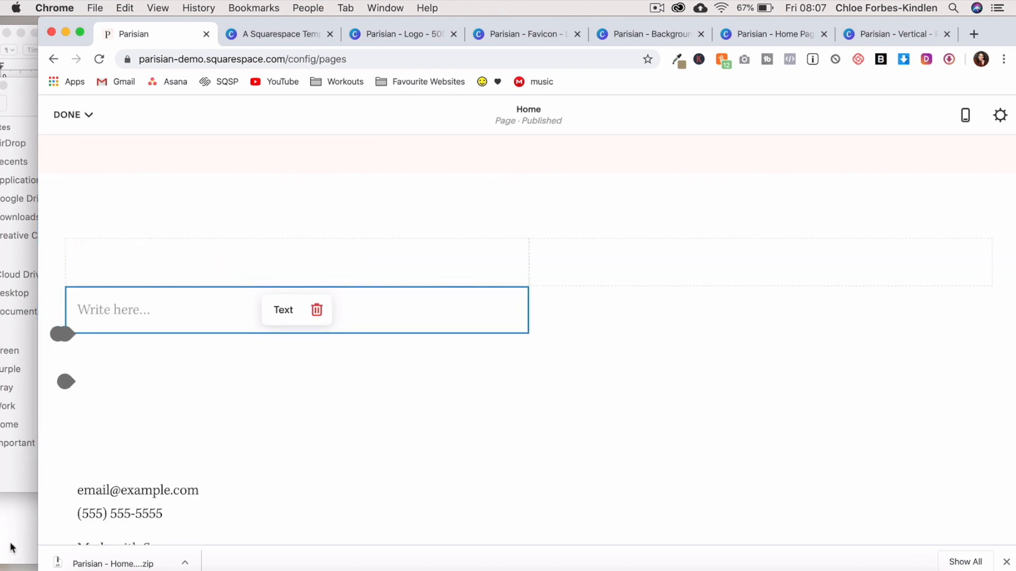
pyautogui.moveTo(38, 483); pyautogui.dragTo(122, 481)
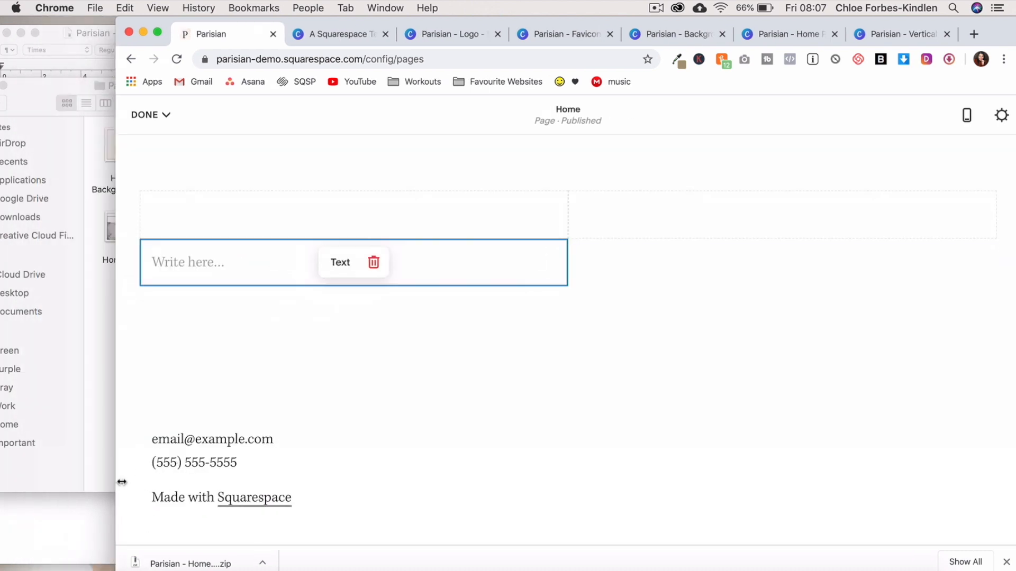
pyautogui.click(69, 505)
pyautogui.moveTo(2, 427); pyautogui.dragTo(68, 487)
pyautogui.press('super+c')
pyautogui.click(252, 254)
pyautogui.click(242, 253)
pyautogui.press('super+v')
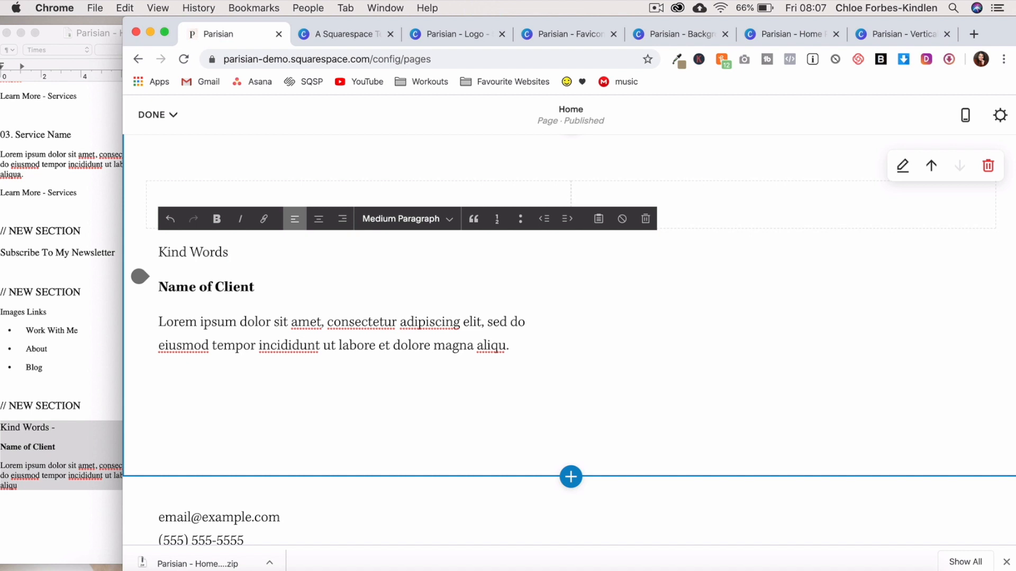
# - Format the "Kind Words" line as Medium Heading
pyautogui.moveTo(246, 252); pyautogui.dragTo(155, 254)
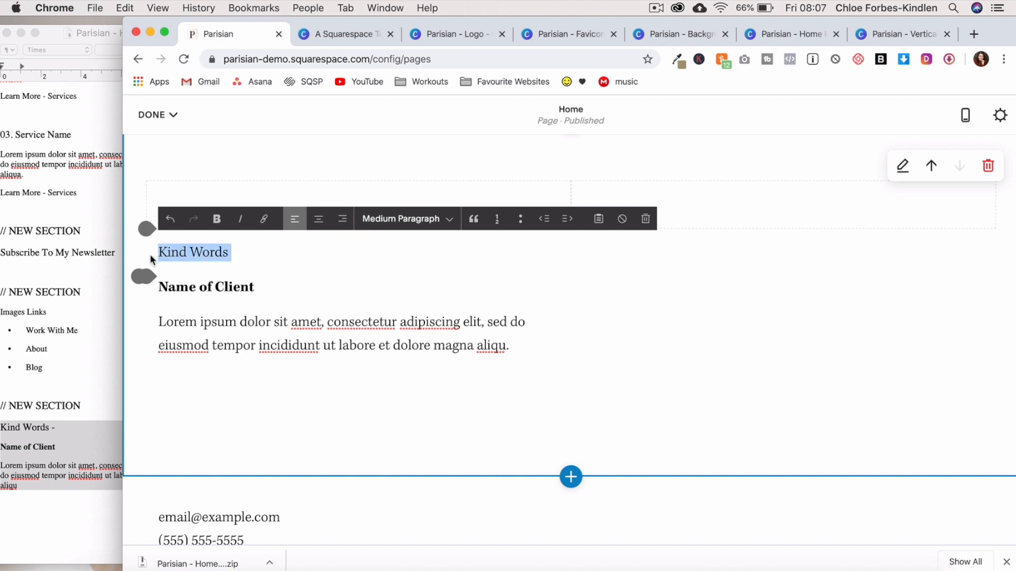
pyautogui.click(418, 219)
pyautogui.click(429, 180)
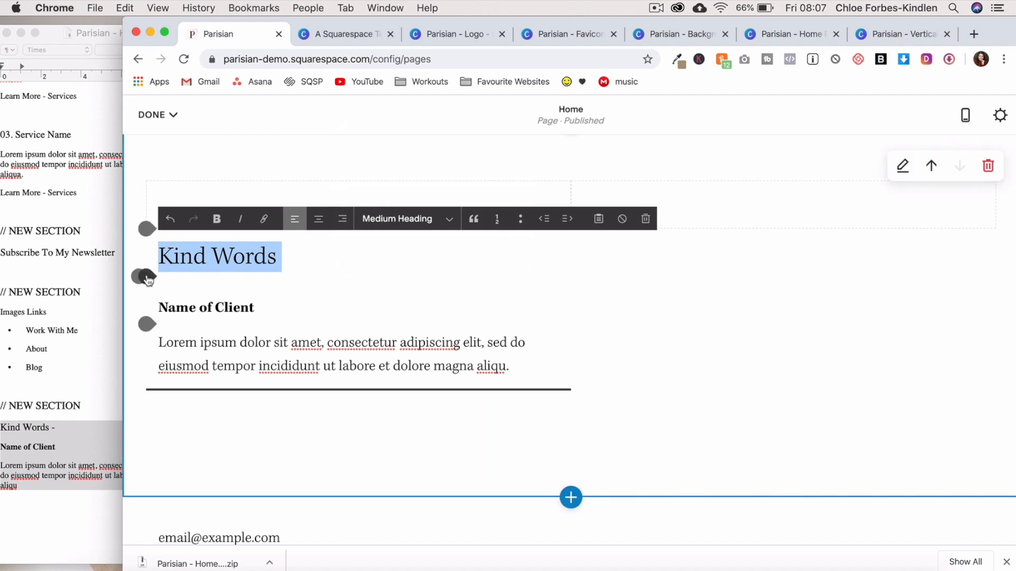
# - Add a line block and place it beside the "Kind Words" heading within the left column
pyautogui.click(181, 285)
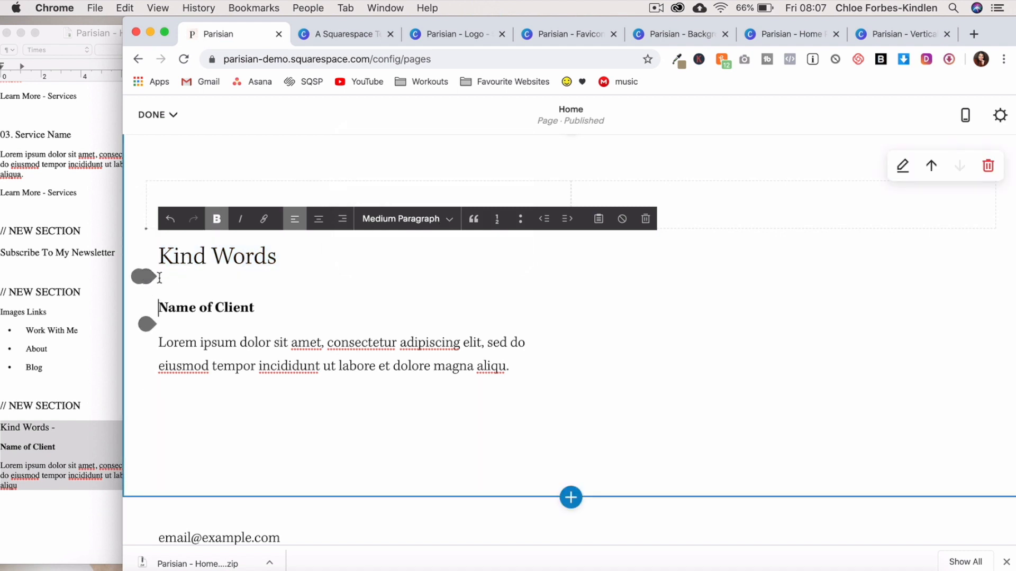
pyautogui.click(148, 230)
pyautogui.click(245, 273)
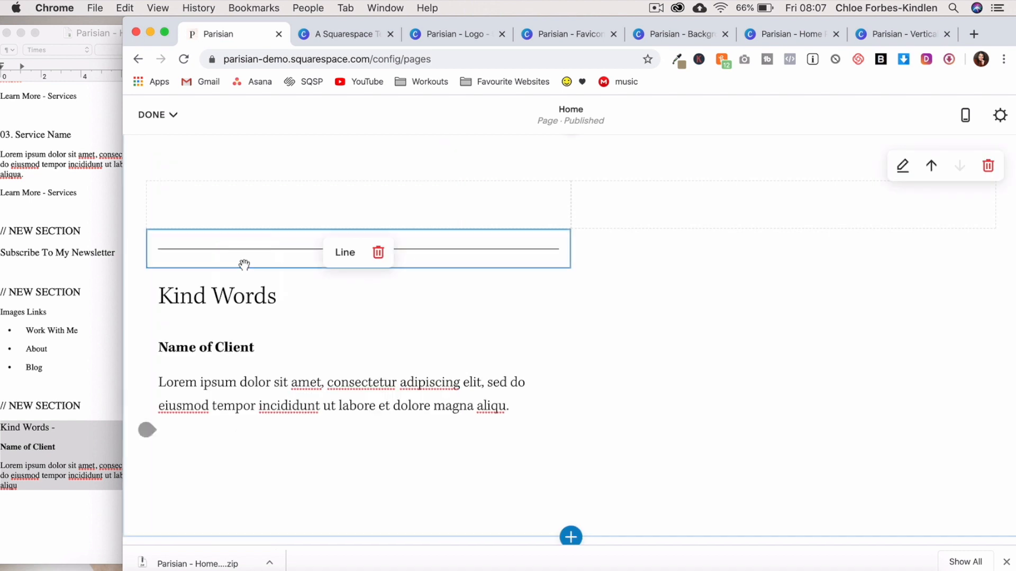
pyautogui.moveTo(227, 251); pyautogui.dragTo(412, 294)
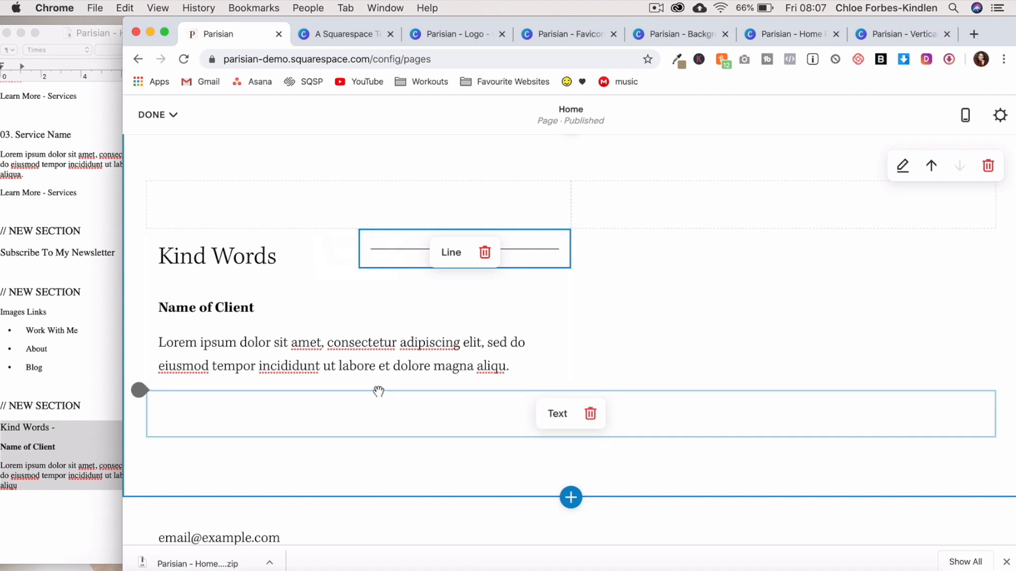
# - Right-align the "Name of Client" line and the testimonial paragraph beneath it
pyautogui.moveTo(161, 307); pyautogui.dragTo(533, 380)
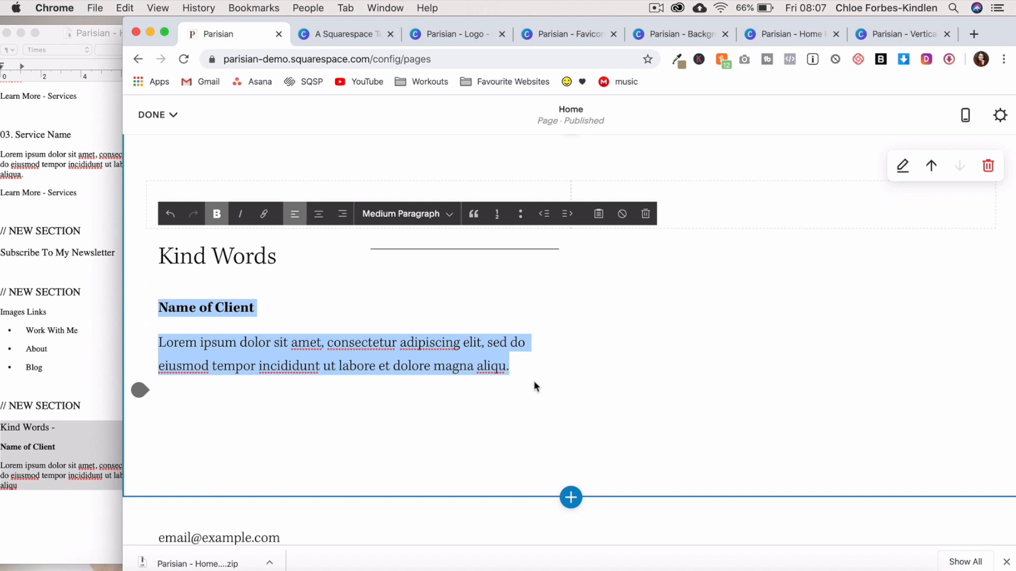
pyautogui.click(345, 216)
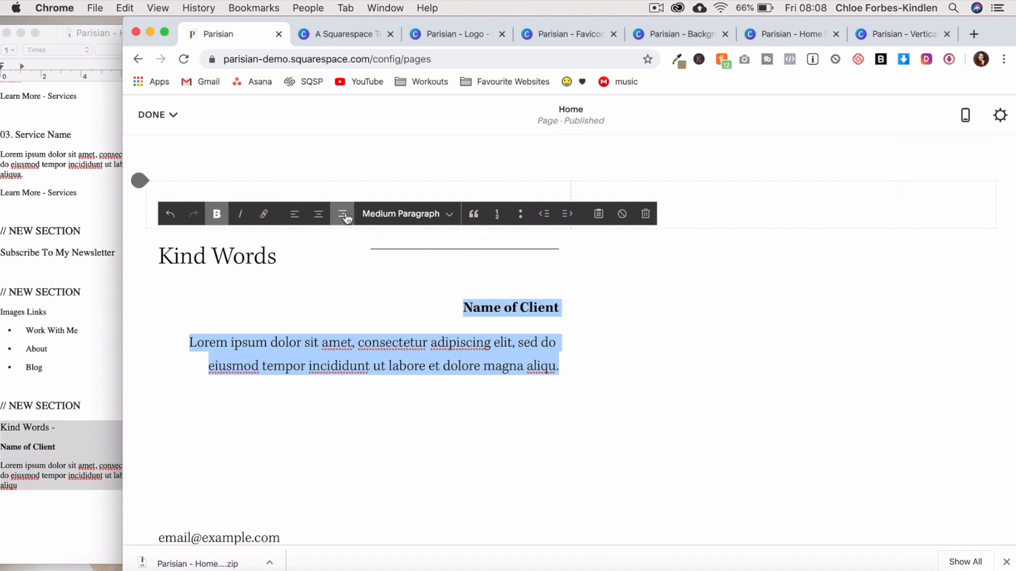
pyautogui.click(627, 319)
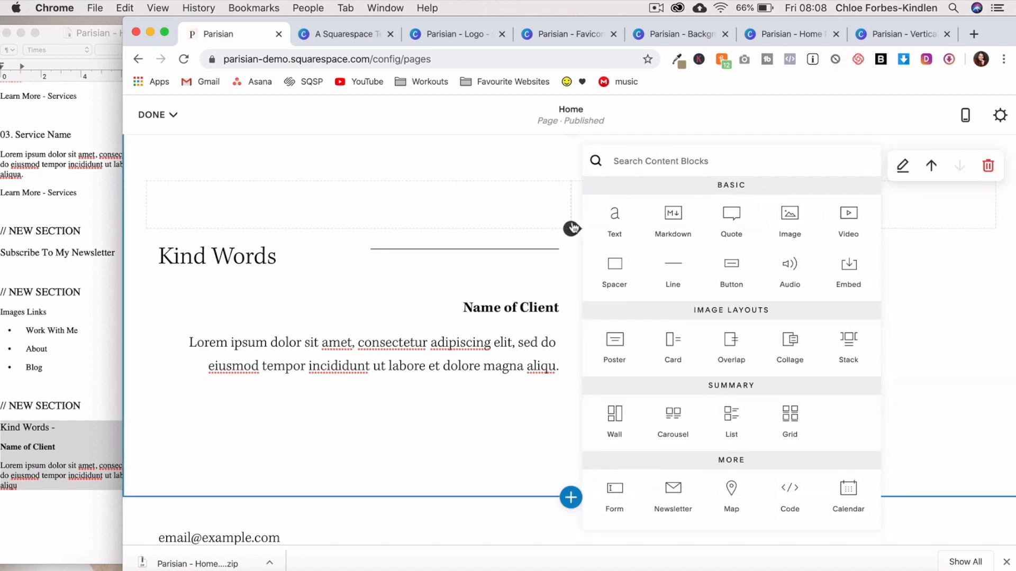
# - Insert an image block in the right column with Home5.JPG and apply it
pyautogui.click(791, 231)
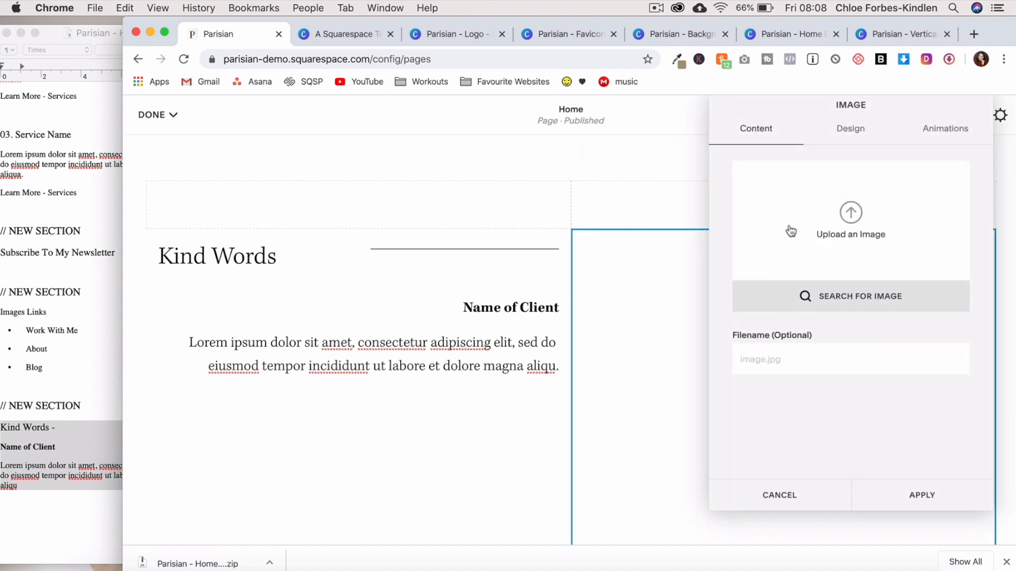
pyautogui.click(860, 229)
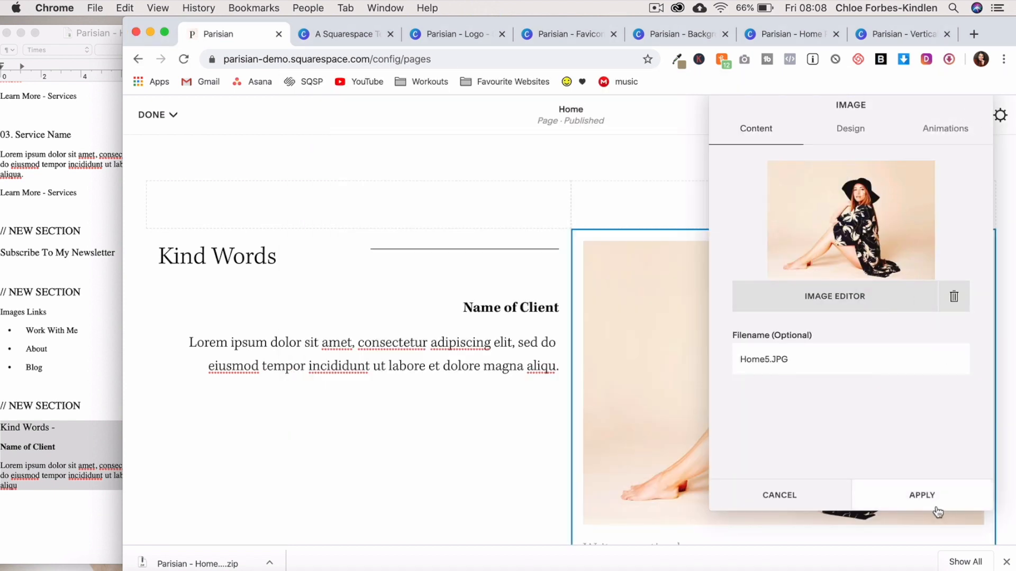
pyautogui.click(924, 496)
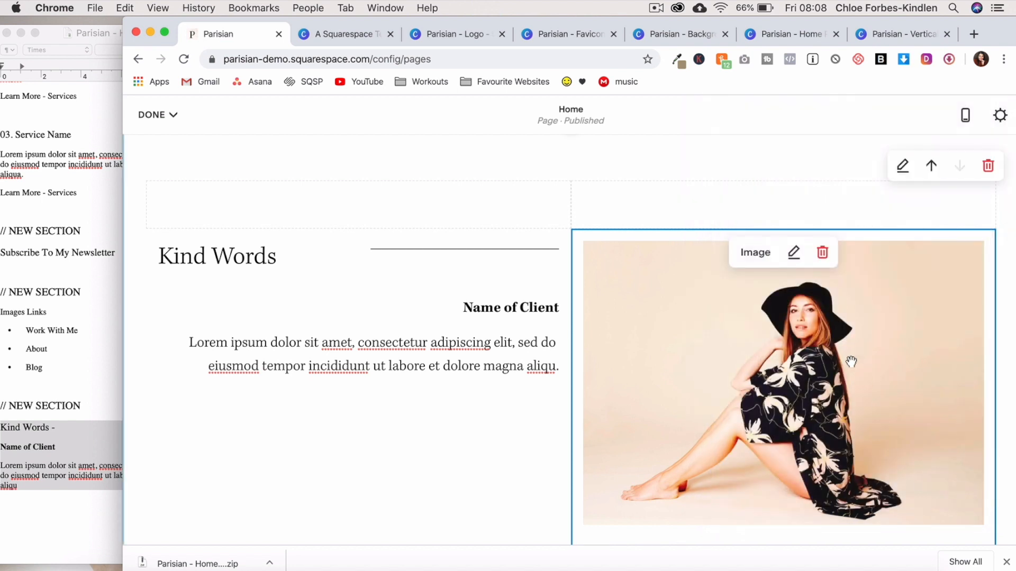
# - Remove both spacer blocks above the testimonial text and the image
pyautogui.scroll(2, 453, 238)
pyautogui.click(386, 263)
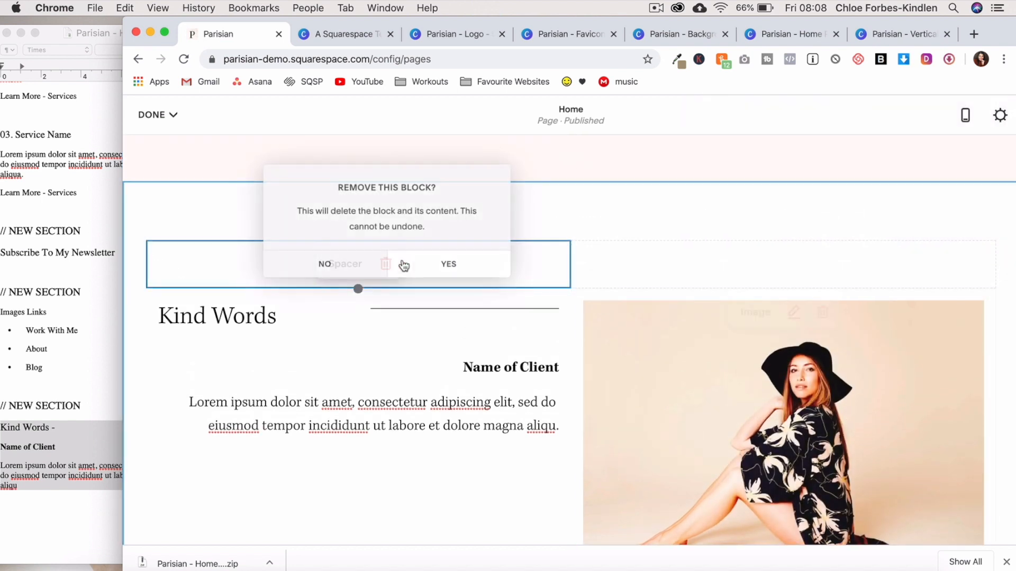
pyautogui.click(449, 264)
pyautogui.click(808, 266)
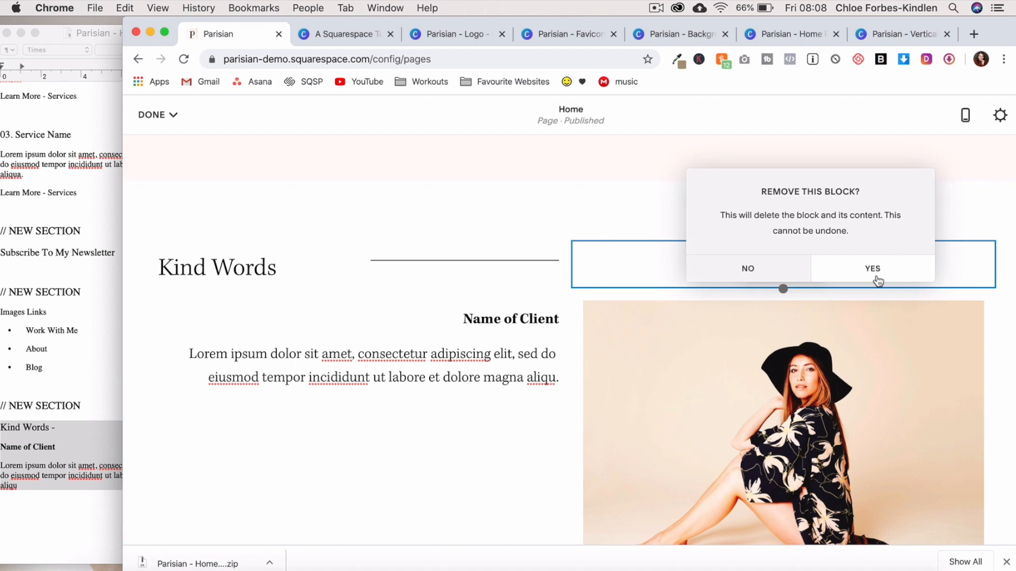
pyautogui.click(878, 278)
# - Set the Kind Words section's content width to M and upload Home - Background3.png as its background image
pyautogui.click(903, 214)
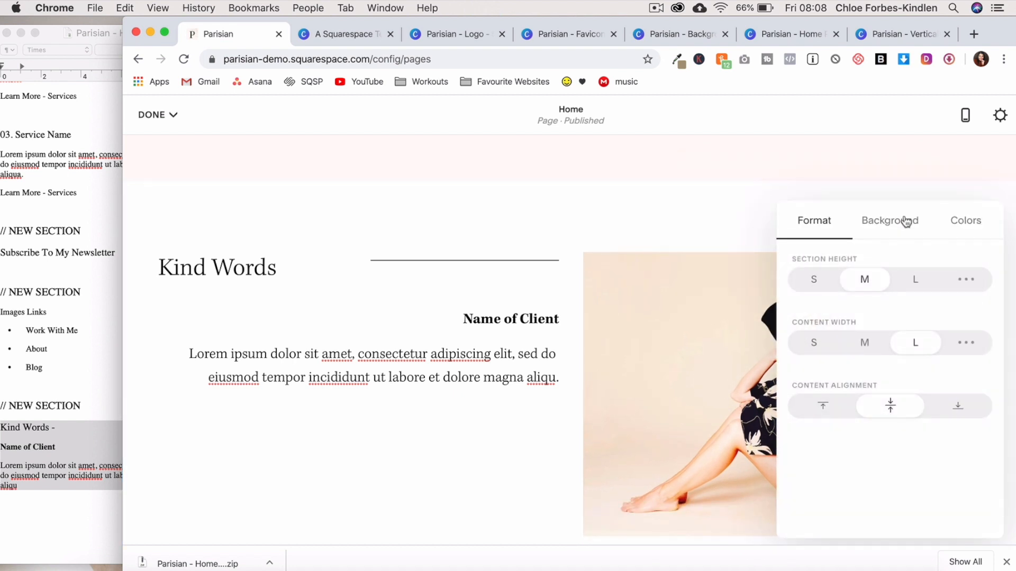
pyautogui.click(867, 342)
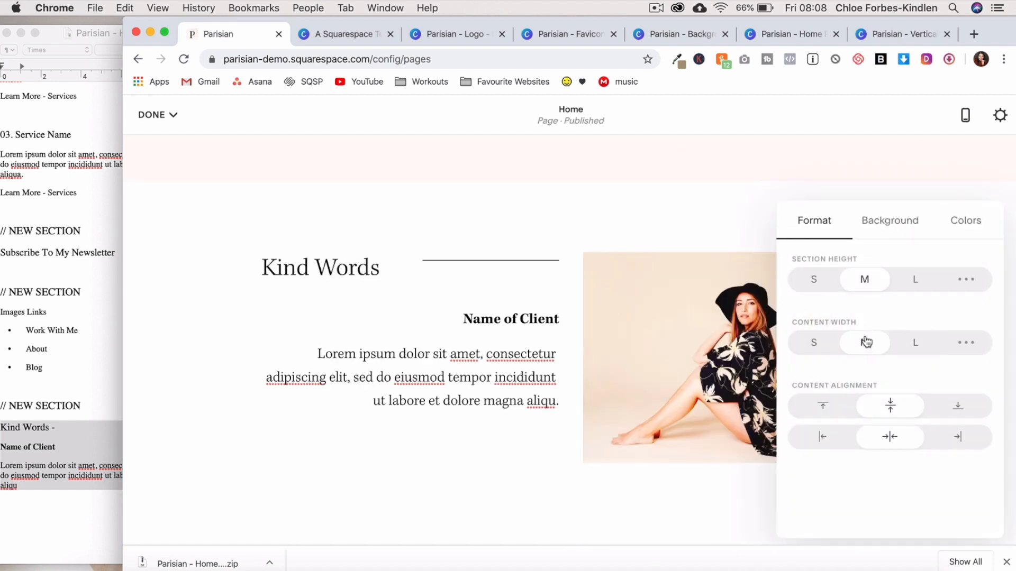
pyautogui.click(886, 225)
pyautogui.click(897, 339)
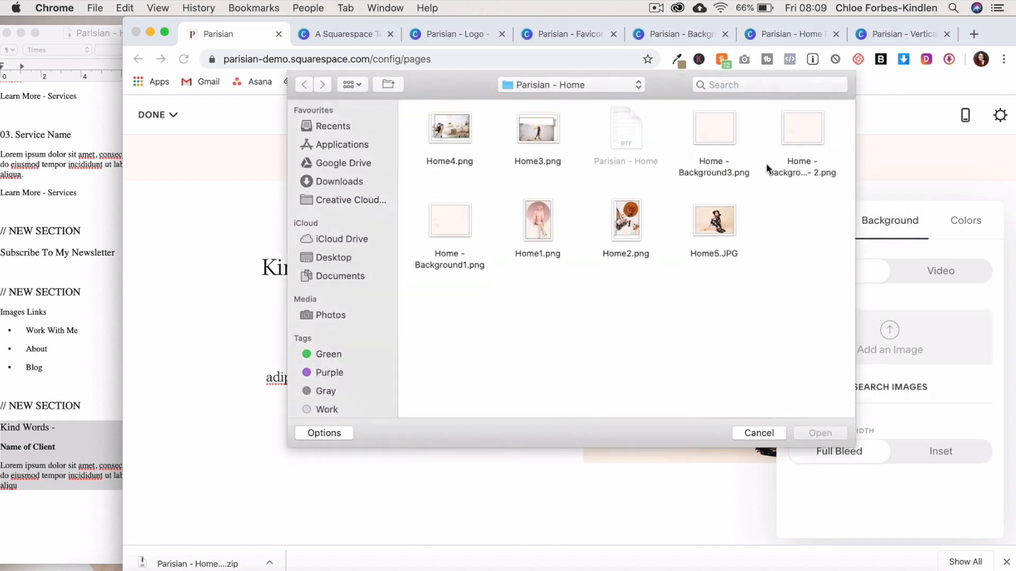
pyautogui.click(450, 222)
pyautogui.doubleClick(714, 129)
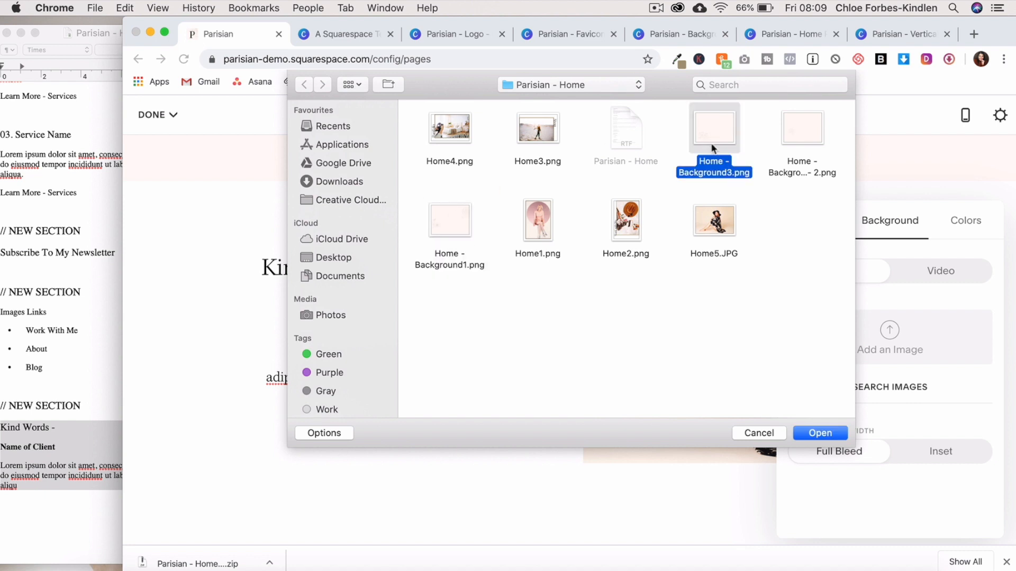
pyautogui.scroll(-2, 545, 434)
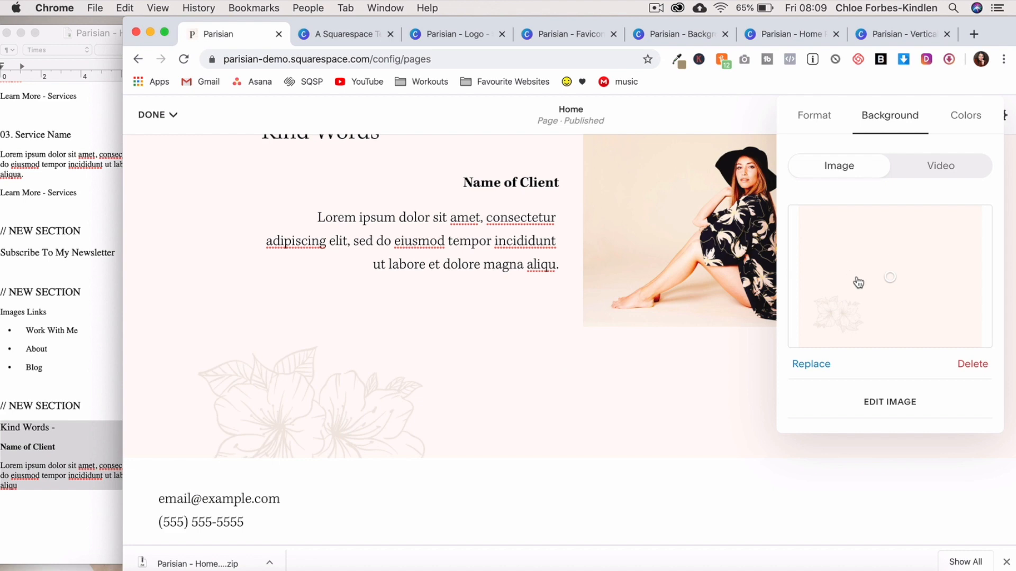
pyautogui.scroll(3, 654, 320)
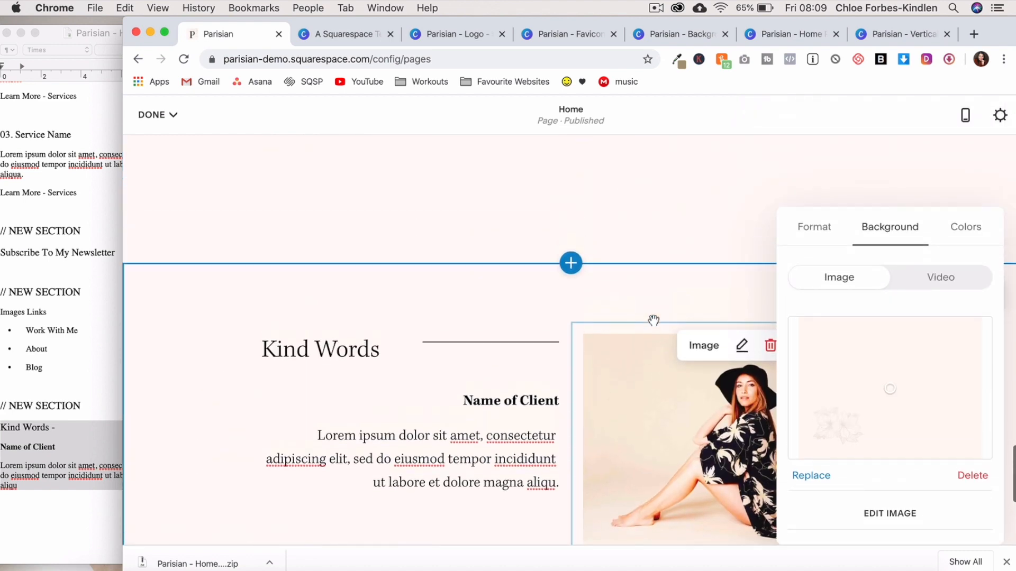
pyautogui.scroll(-1, 653, 320)
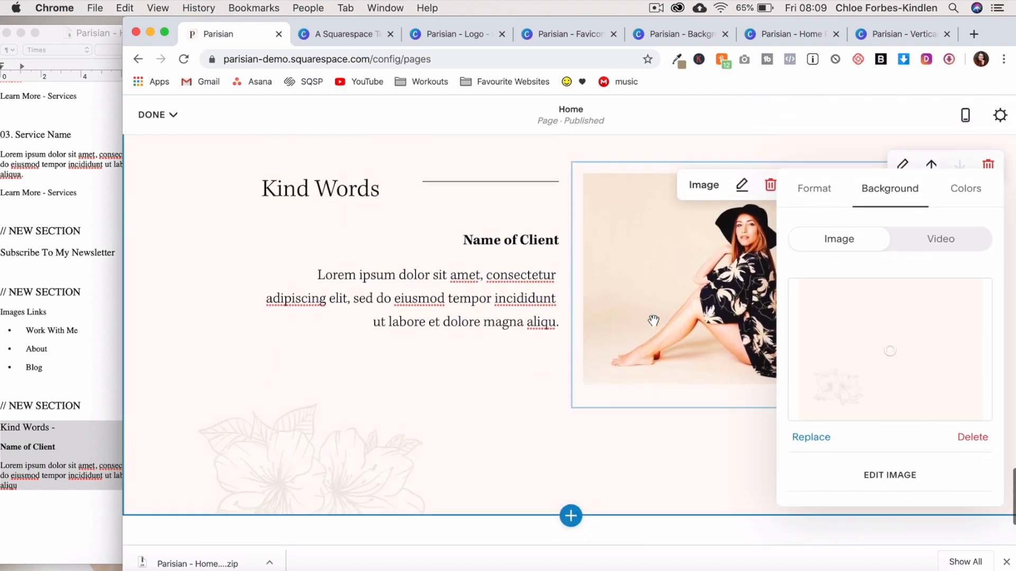
pyautogui.scroll(-2, 419, 395)
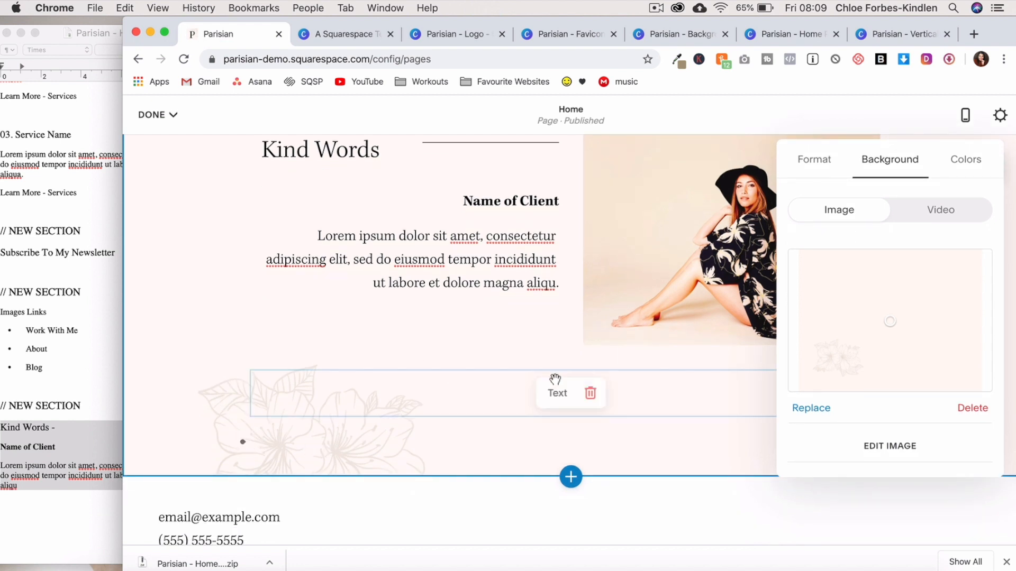
# - Crop the Kind Words background image with a custom ratio, trimming about the upper 40 percent above the flowers, and save it
pyautogui.scroll(-1, 912, 407)
pyautogui.scroll(-3, 911, 405)
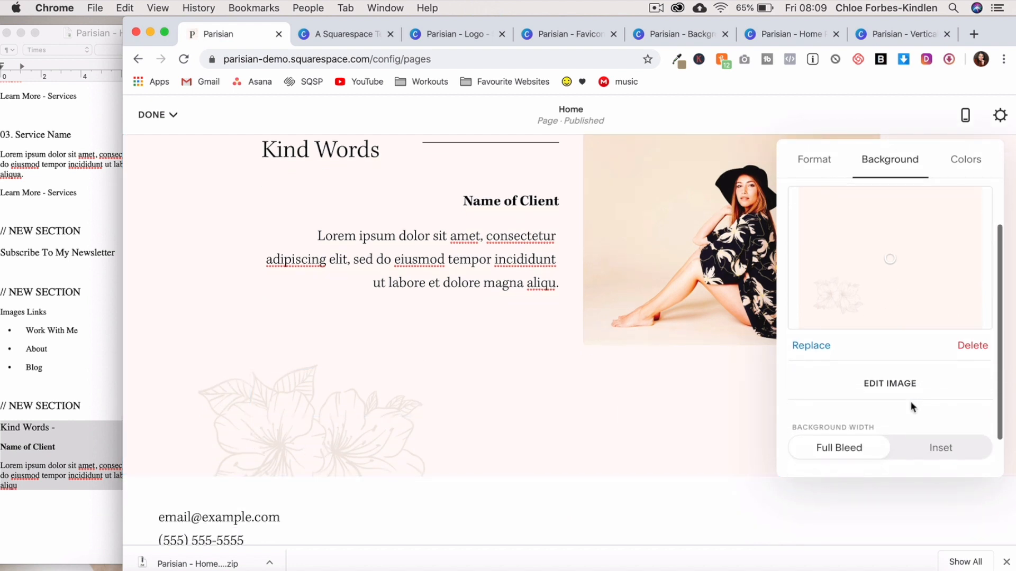
pyautogui.click(888, 384)
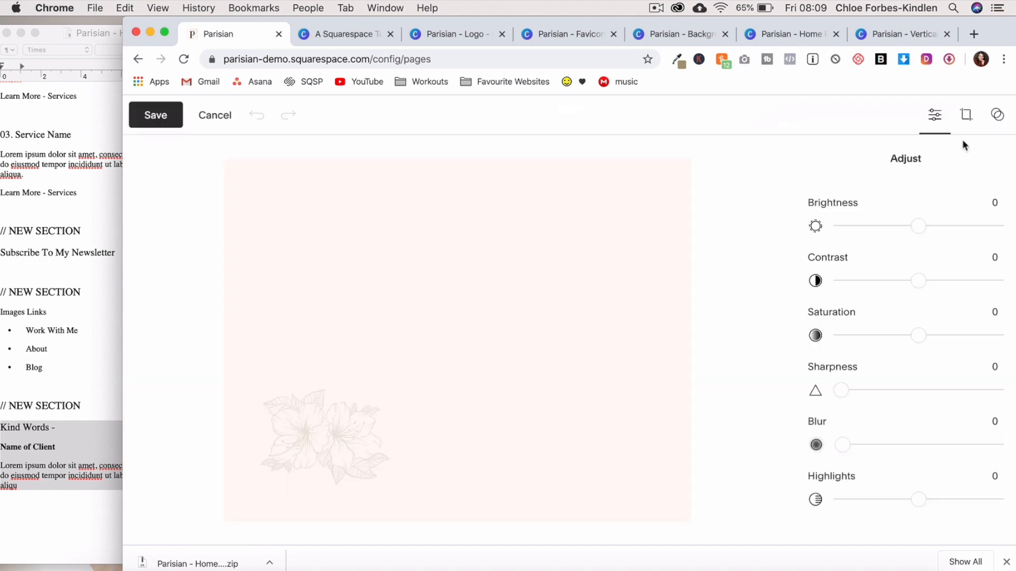
pyautogui.click(966, 116)
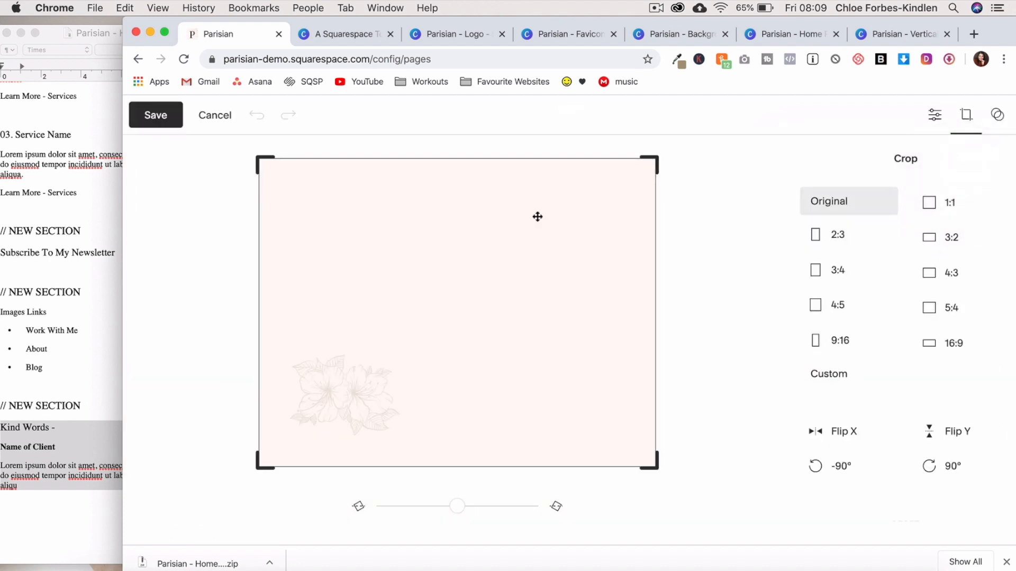
pyautogui.click(844, 386)
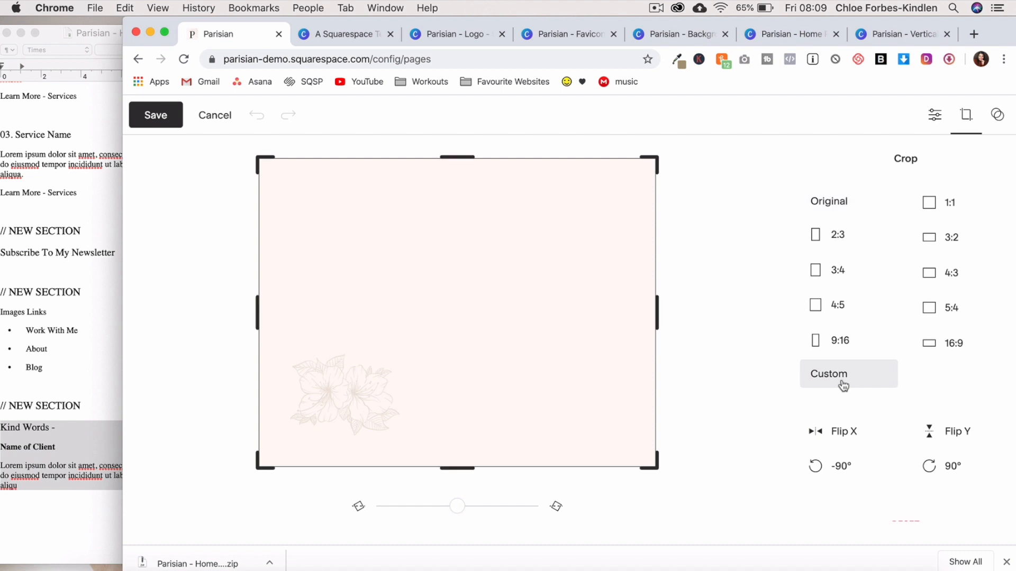
pyautogui.moveTo(450, 168); pyautogui.dragTo(442, 301)
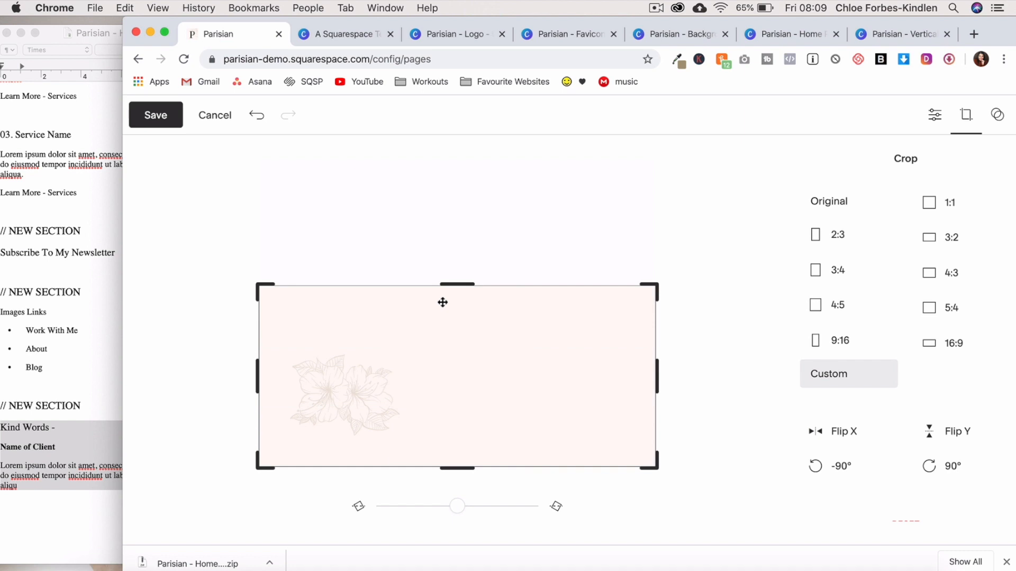
pyautogui.click(151, 115)
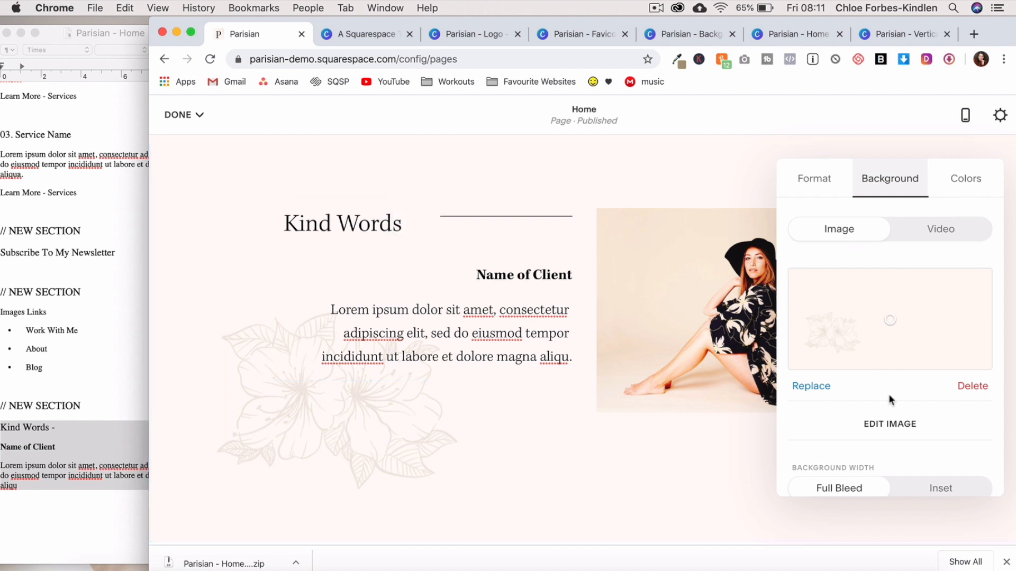
# - Turn off the default theme for the Kind Words section, apply the Accent Dark color theme and save the page
pyautogui.click(970, 182)
pyautogui.click(977, 231)
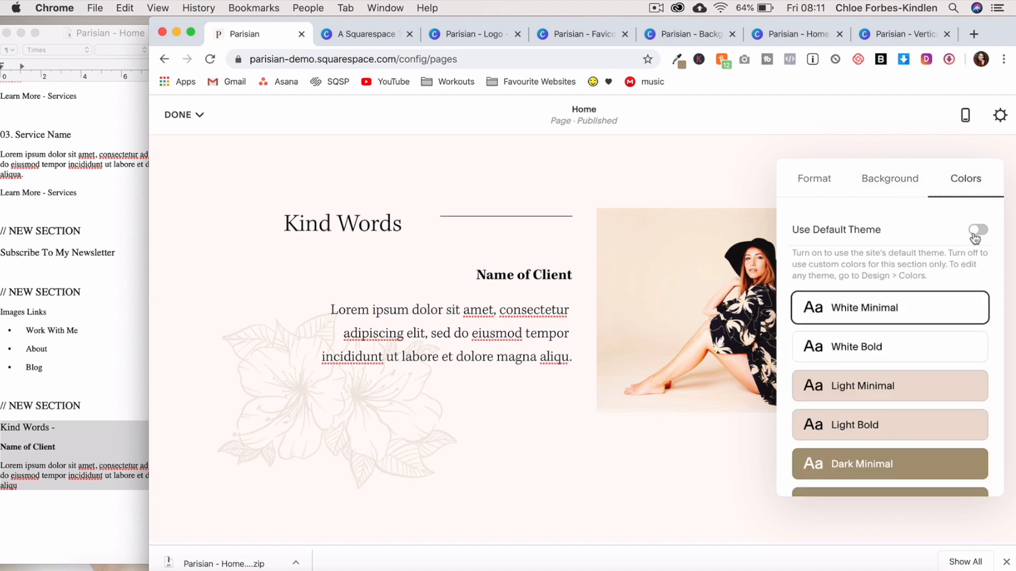
pyautogui.scroll(-5, 899, 406)
pyautogui.click(891, 437)
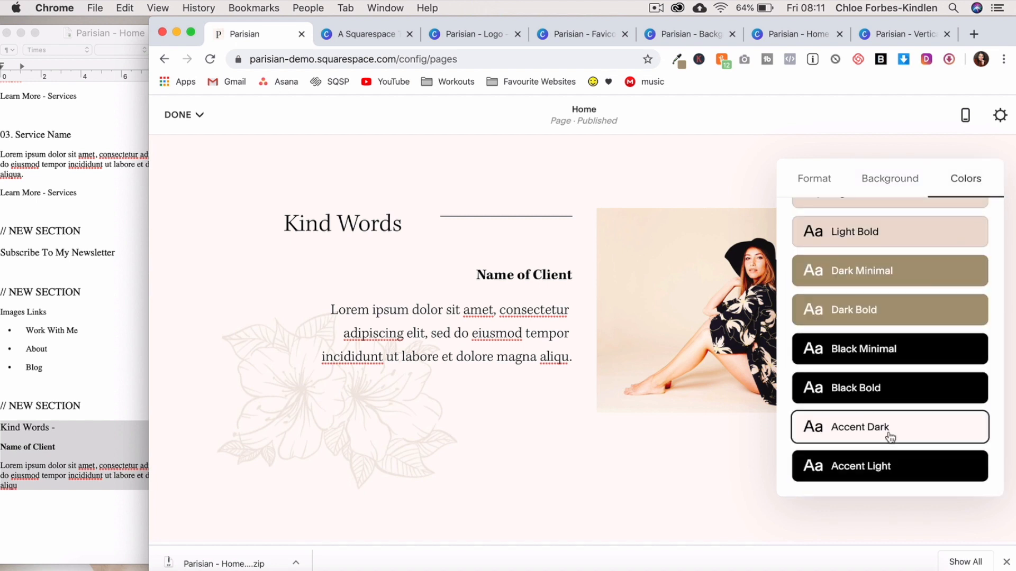
pyautogui.click(185, 114)
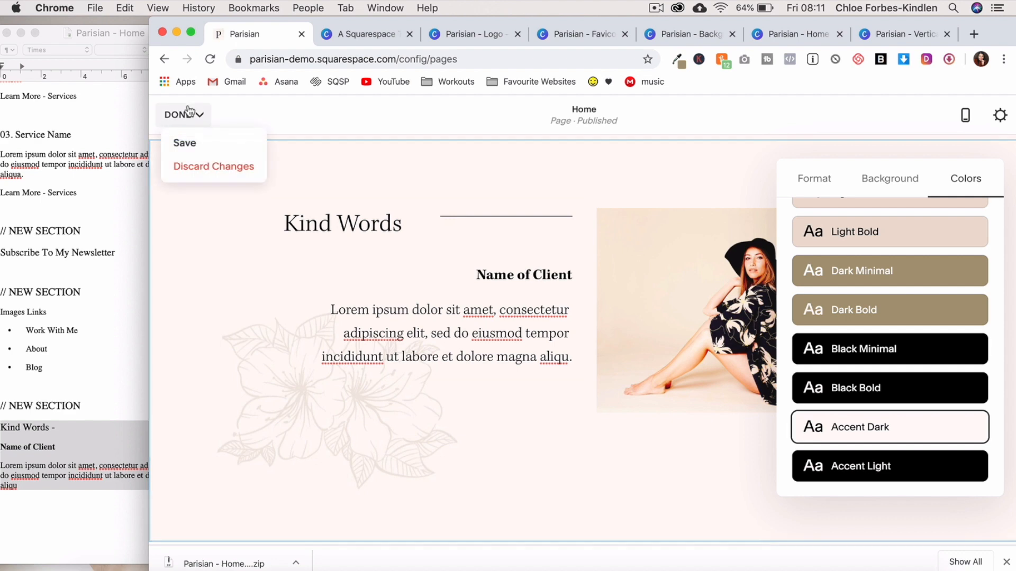
pyautogui.click(185, 143)
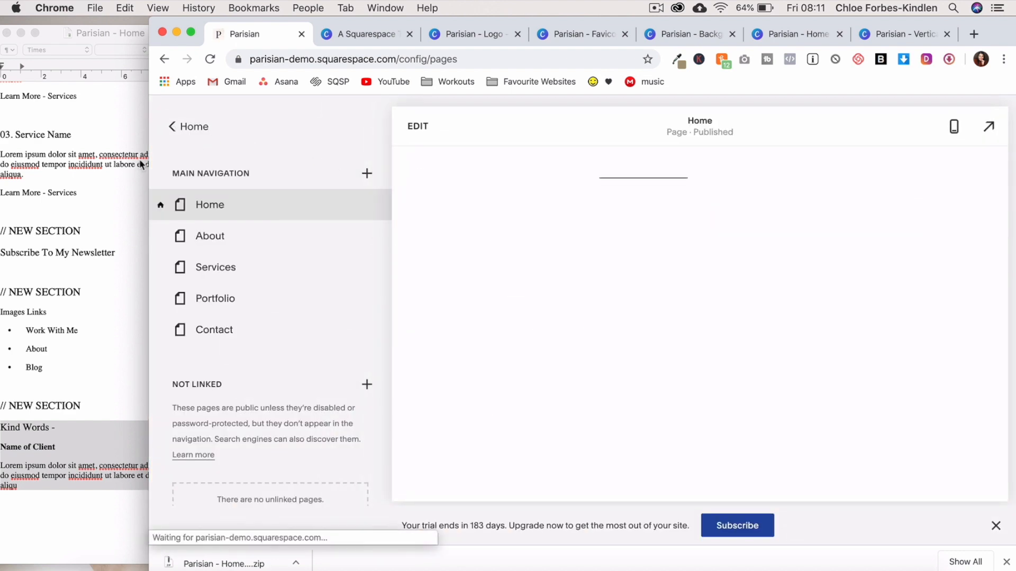
# - Widen the browser window and review the Home page in full preview from the Welcome section to the footer, then exit the preview
pyautogui.moveTo(69, 164); pyautogui.dragTo(1, 201)
pyautogui.click(988, 128)
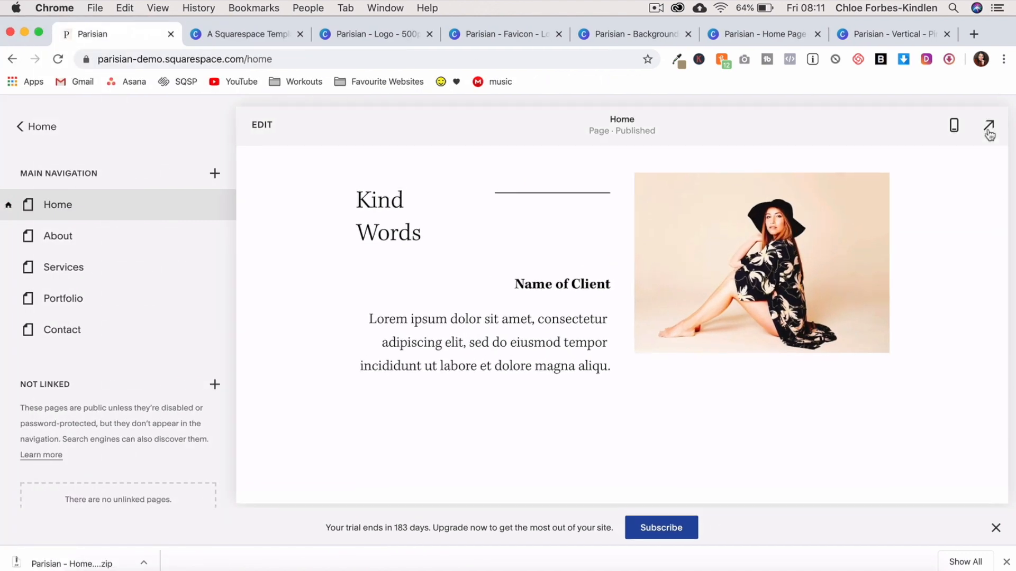
pyautogui.scroll(15, 643, 343)
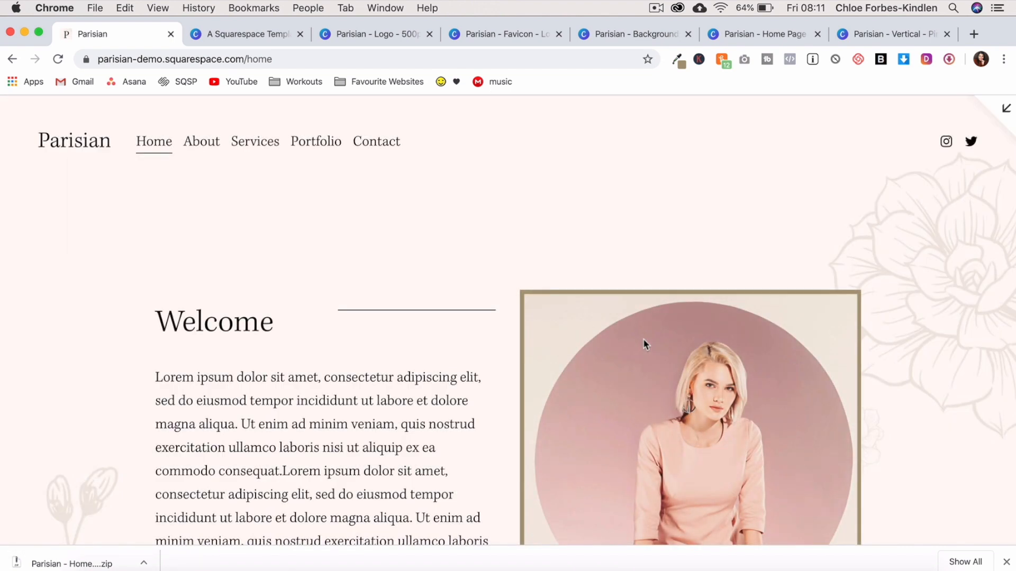
pyautogui.scroll(-2, 643, 344)
pyautogui.scroll(-10, 643, 343)
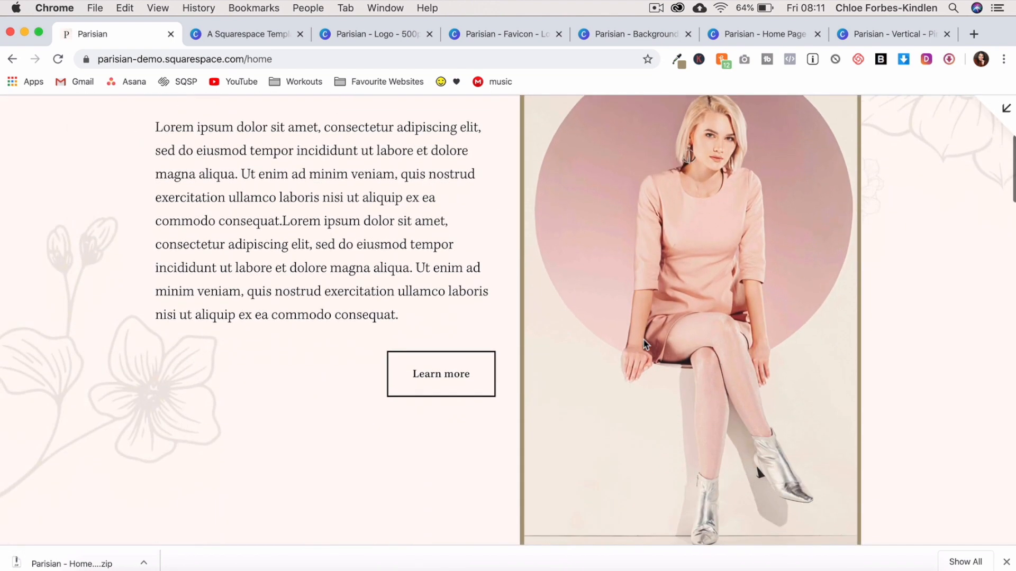
pyautogui.scroll(-10, 644, 344)
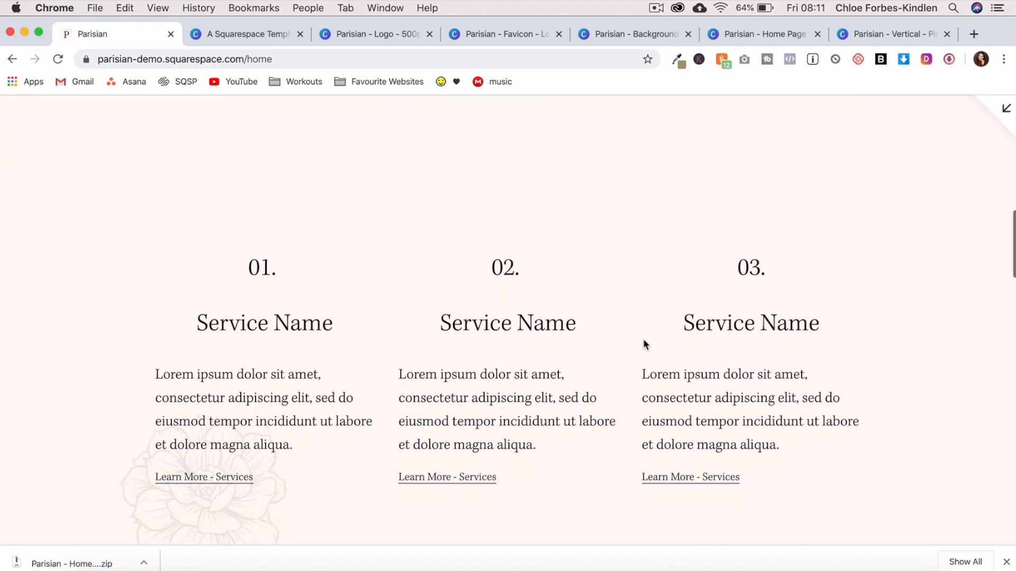
pyautogui.scroll(-15, 645, 345)
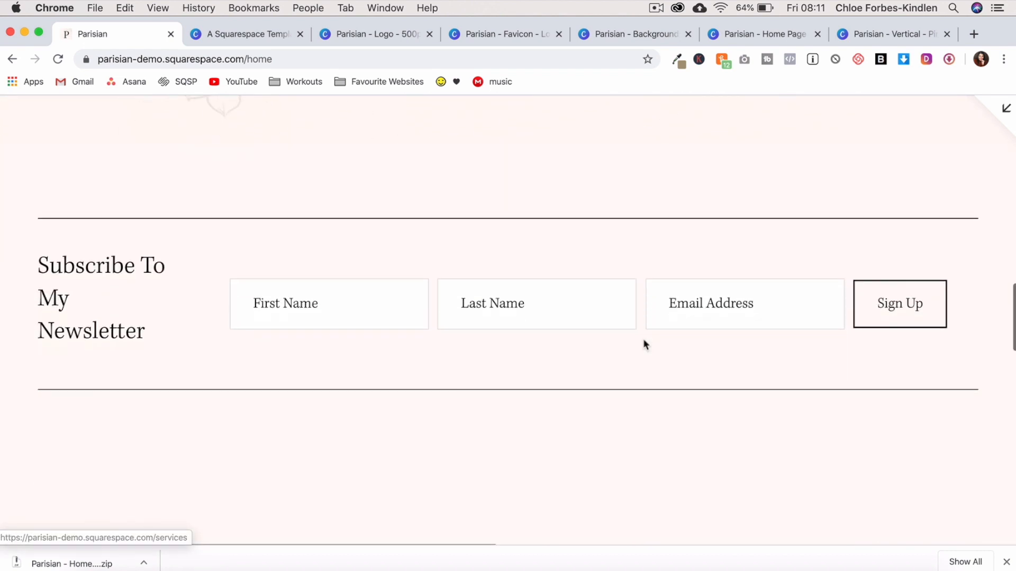
pyautogui.scroll(-15, 645, 345)
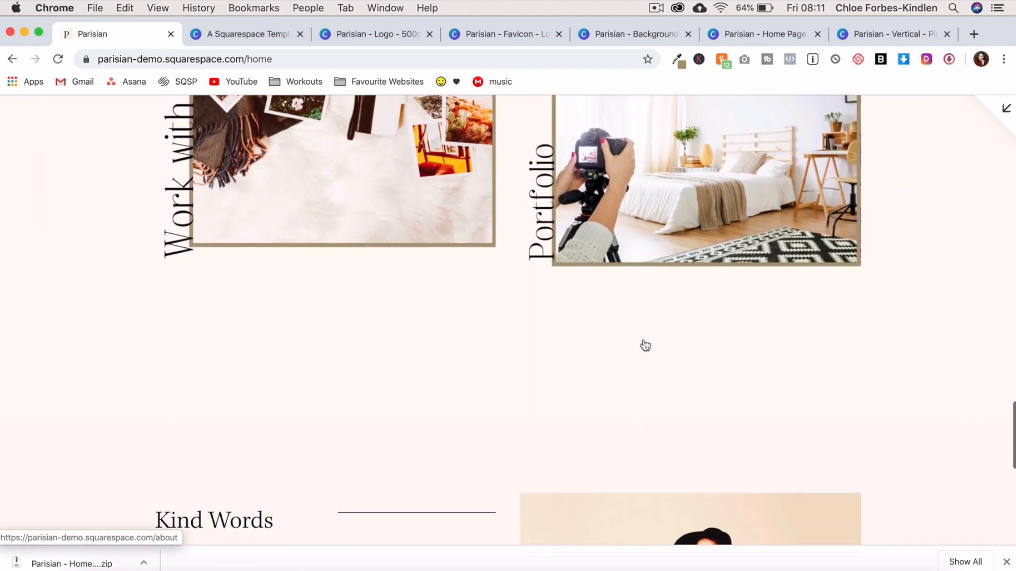
pyautogui.scroll(-1, 644, 345)
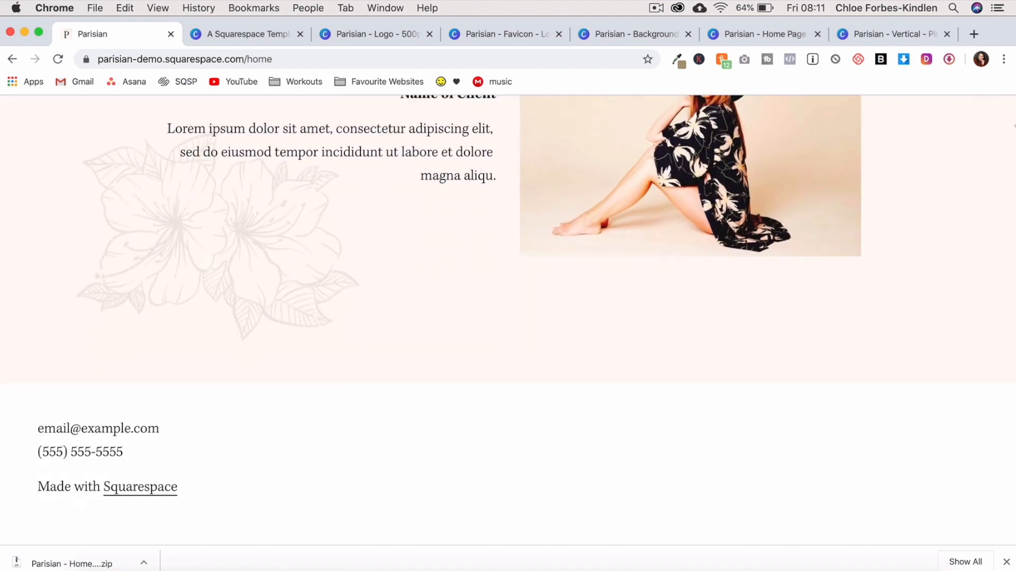
pyautogui.press('Escape')
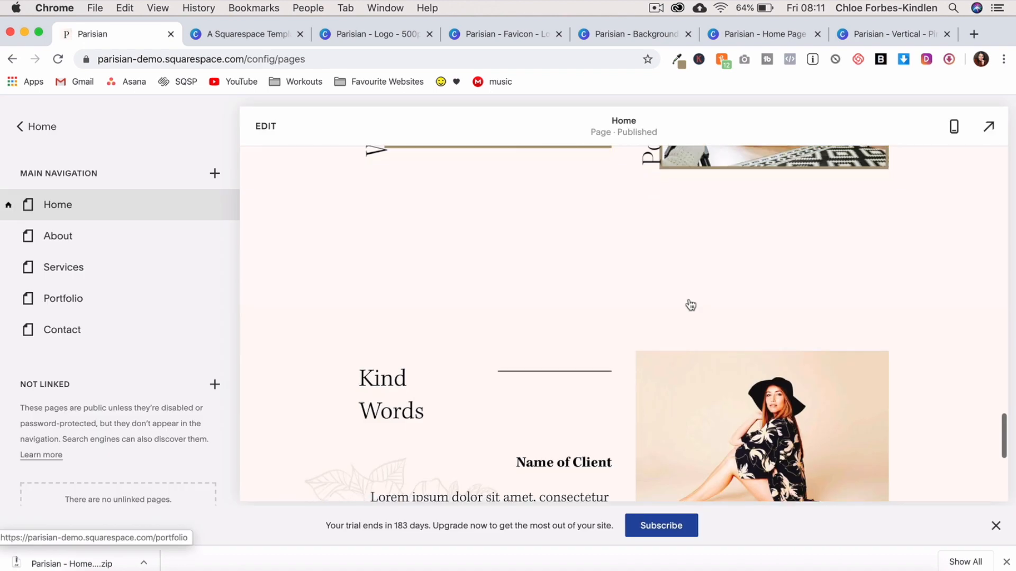
# - Return to the Welcome section and open the Accent Dark theme for editing in the site's color design settings
pyautogui.scroll(6, 688, 298)
pyautogui.scroll(10, 691, 302)
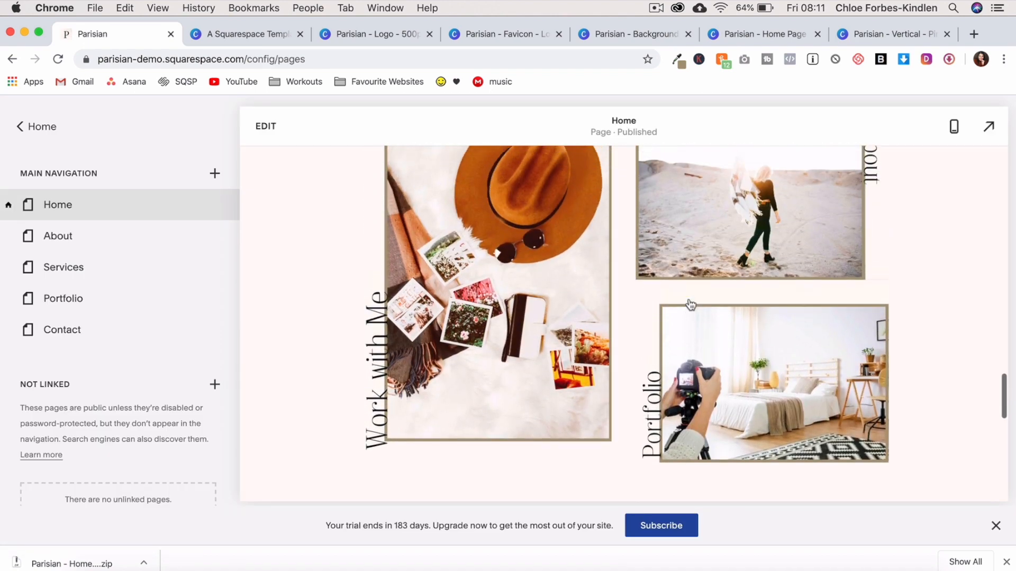
pyautogui.scroll(10, 689, 301)
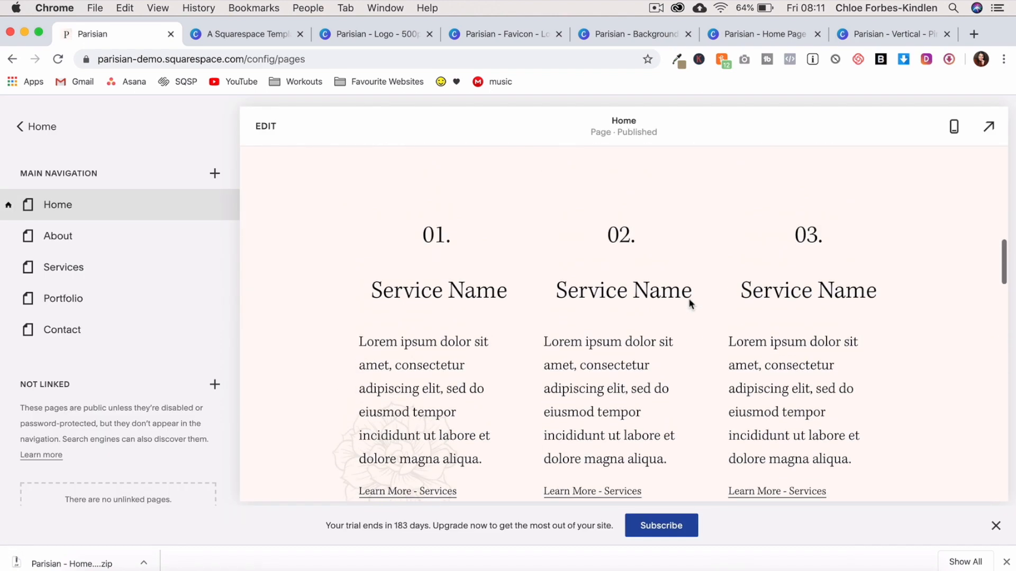
pyautogui.scroll(3, 688, 297)
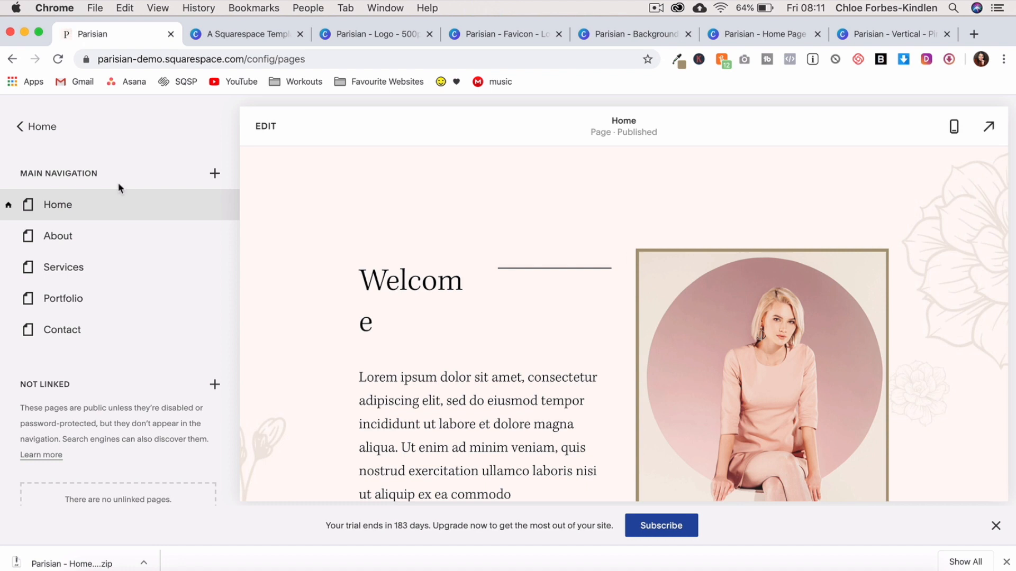
pyautogui.click(36, 128)
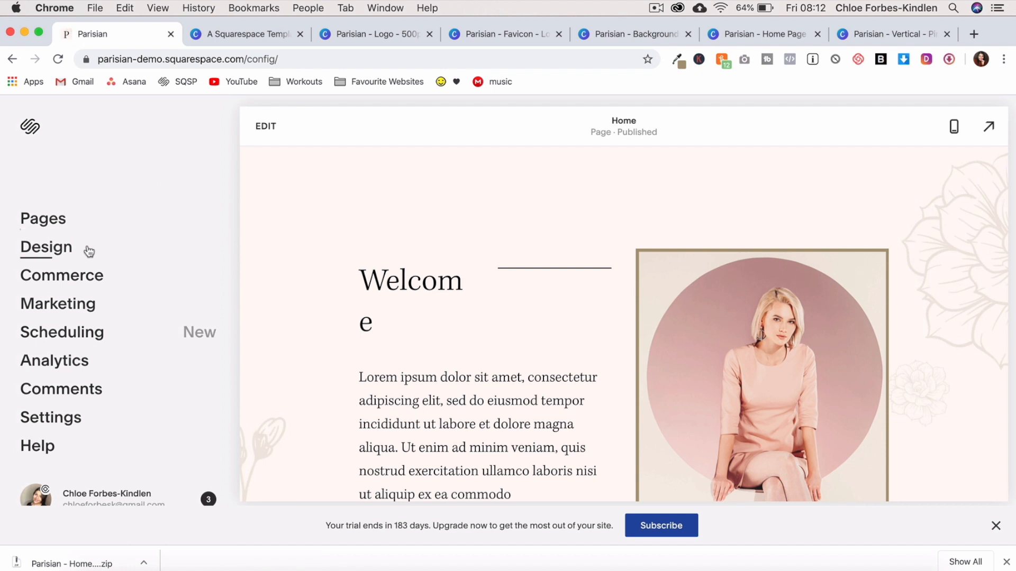
pyautogui.click(53, 247)
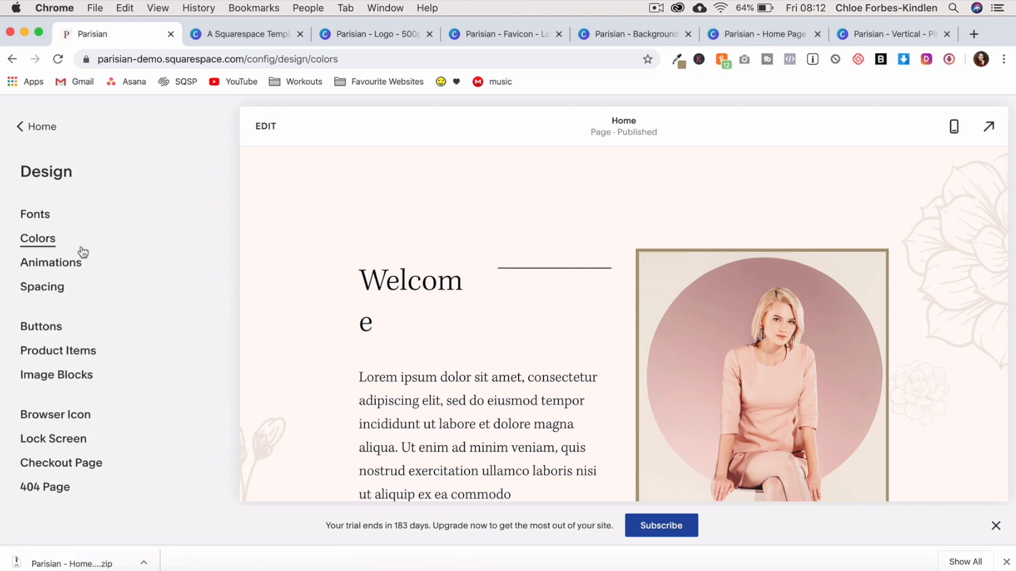
pyautogui.click(82, 249)
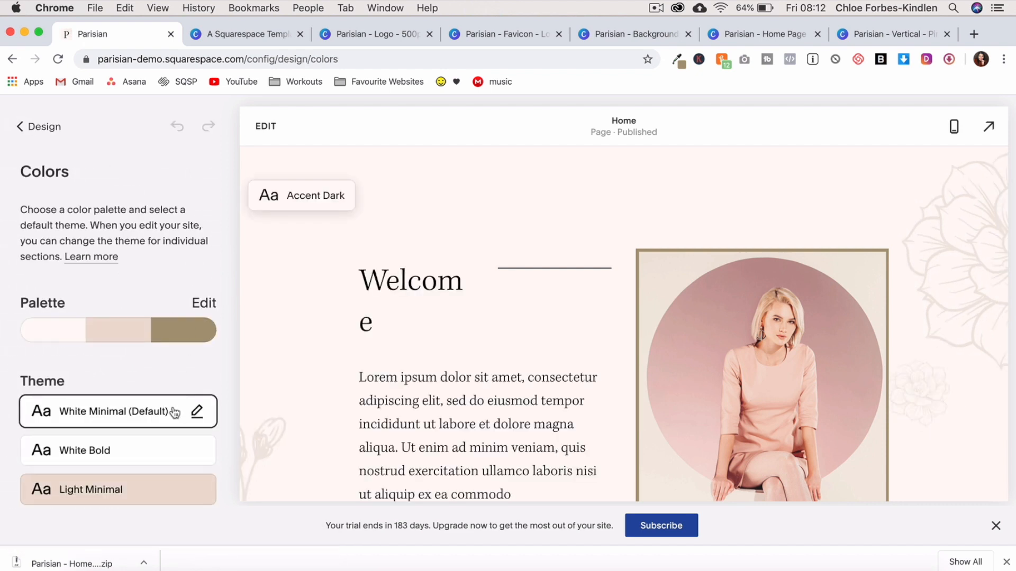
pyautogui.scroll(-1, 200, 390)
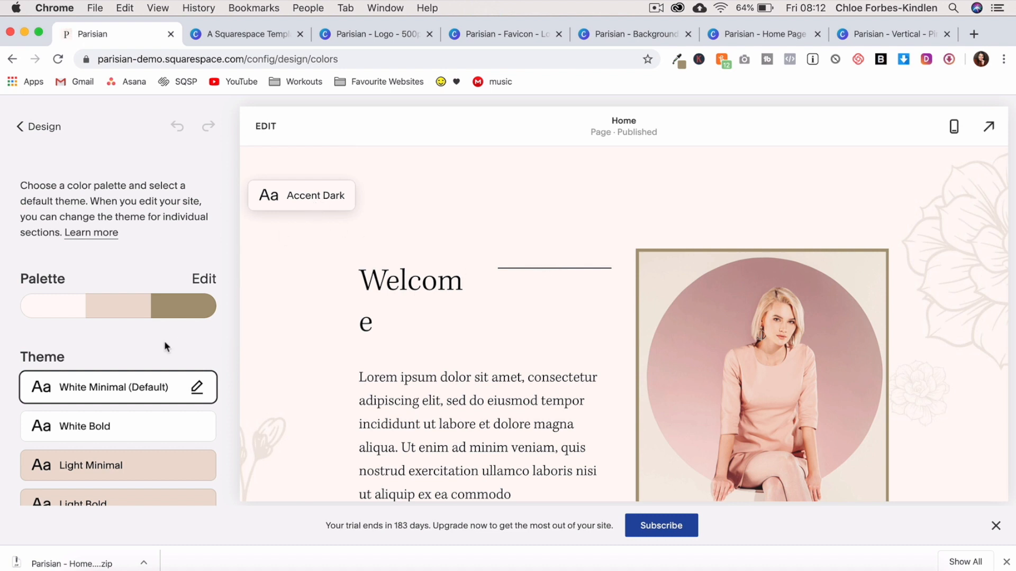
pyautogui.scroll(-10, 164, 344)
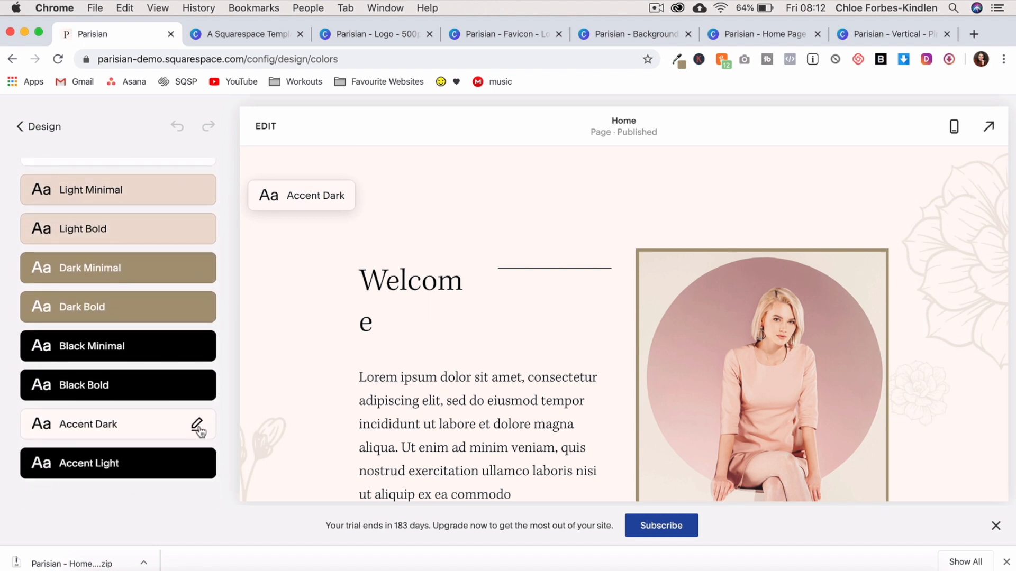
pyautogui.click(198, 429)
# - Set the Accent Dark theme's line block color to the Dark palette color, using the line beside the Welcome heading
pyautogui.scroll(-5, 198, 432)
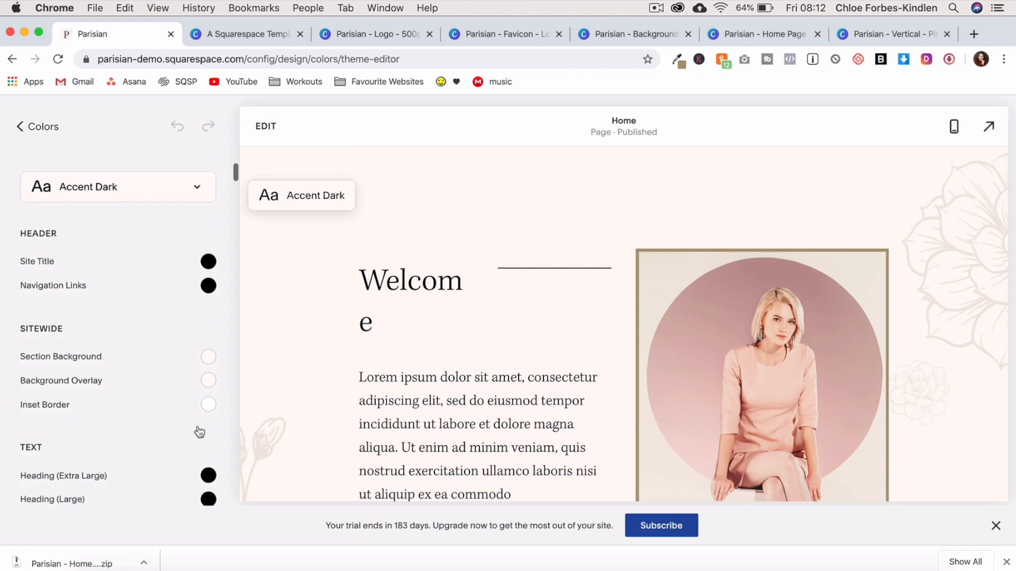
pyautogui.scroll(-4, 199, 431)
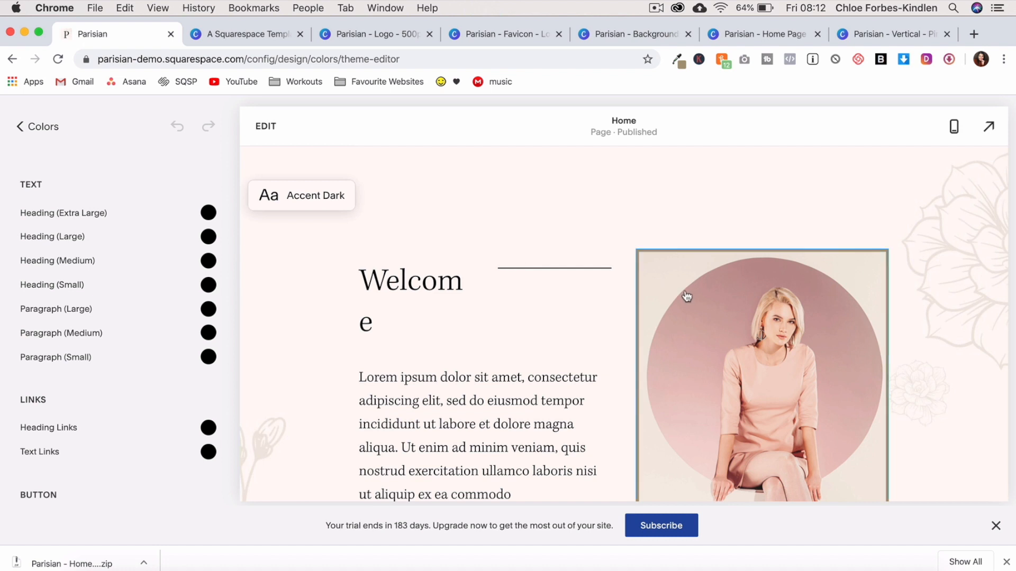
pyautogui.click(453, 433)
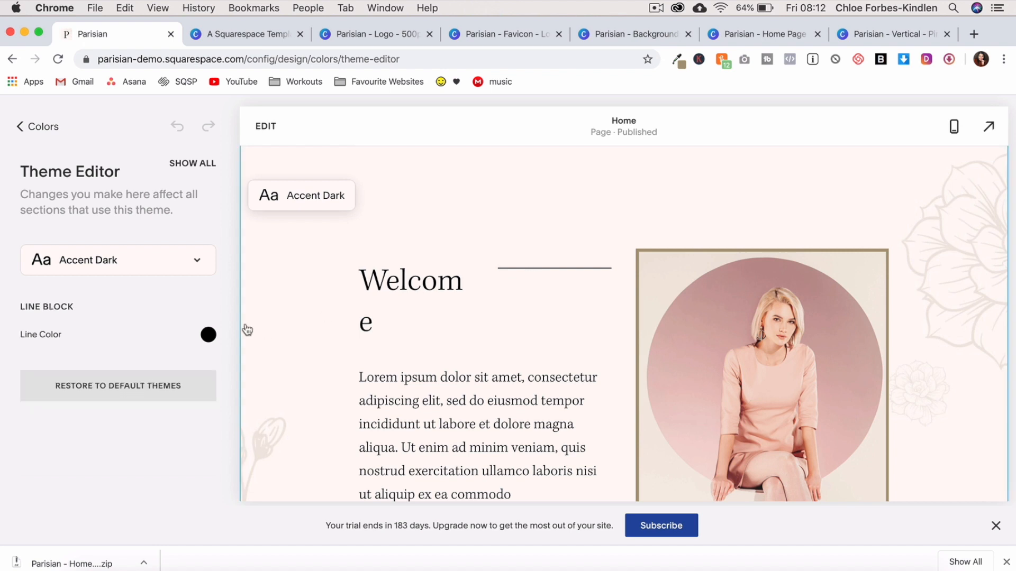
pyautogui.click(210, 338)
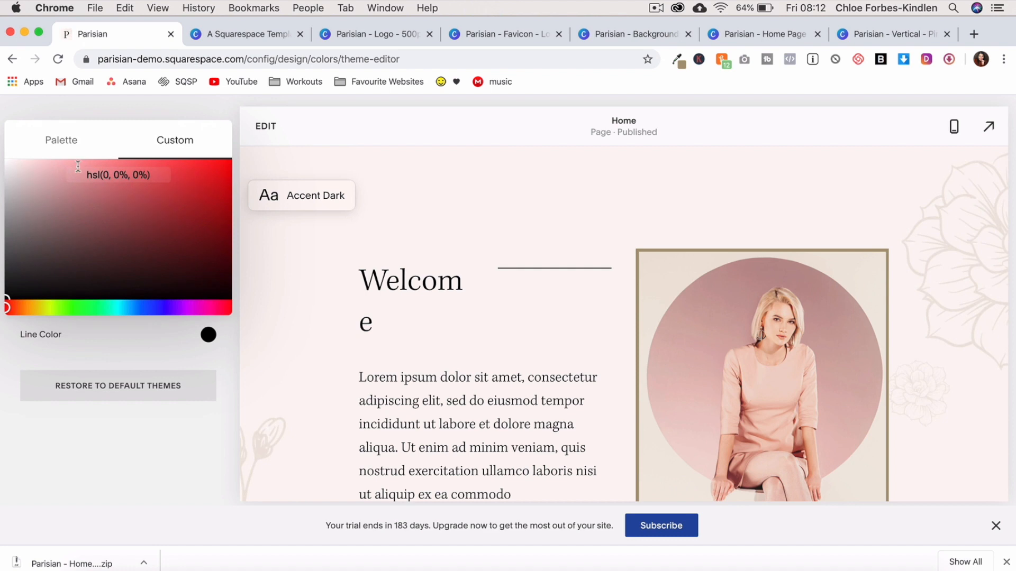
pyautogui.click(75, 141)
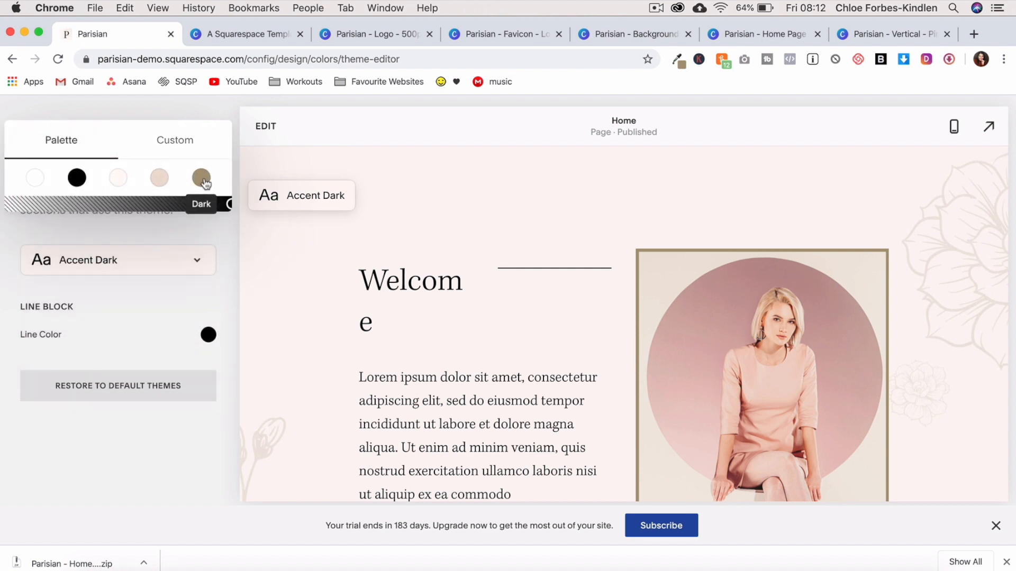
pyautogui.click(205, 181)
# - Set the Accent Dark theme's button background to the Dark palette color, using the Learn more button
pyautogui.scroll(-5, 356, 290)
pyautogui.scroll(-4, 356, 290)
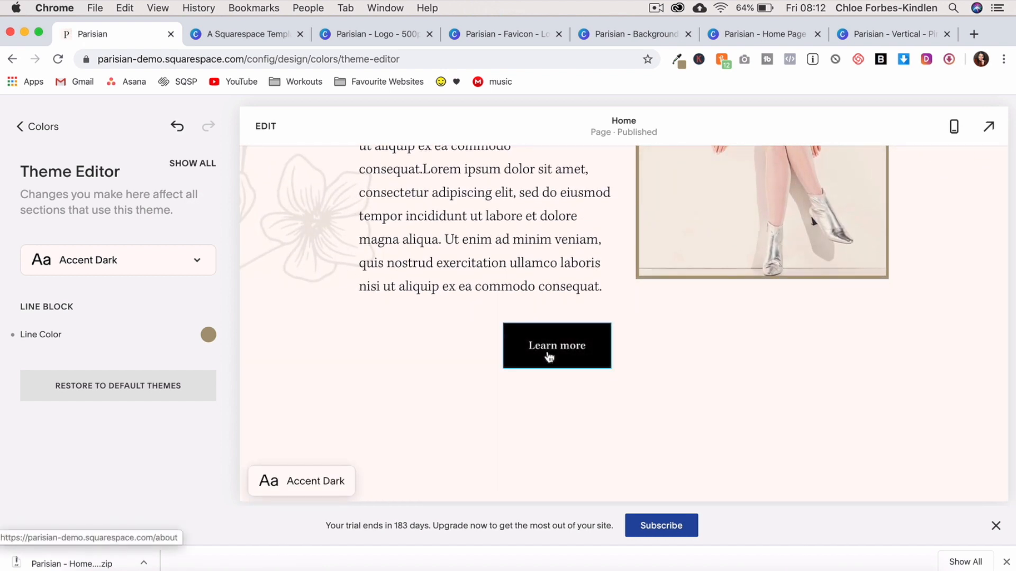
pyautogui.click(550, 358)
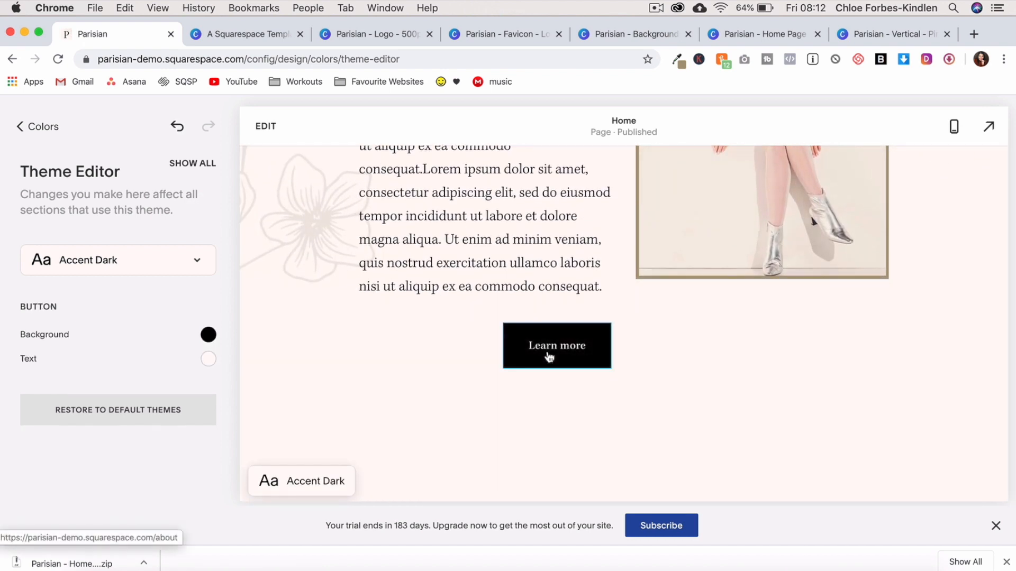
pyautogui.click(209, 336)
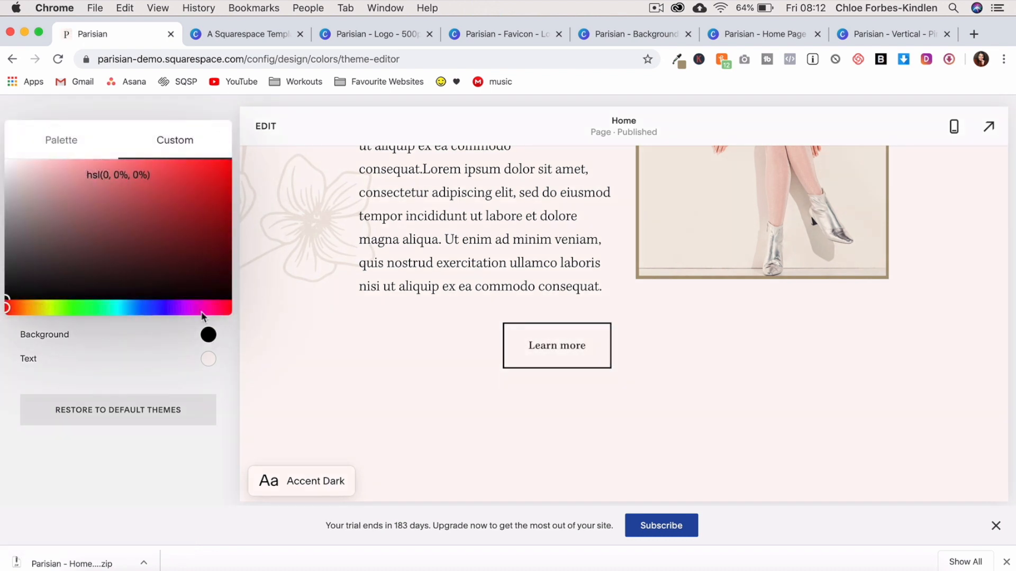
pyautogui.click(62, 147)
pyautogui.click(202, 178)
pyautogui.click(204, 182)
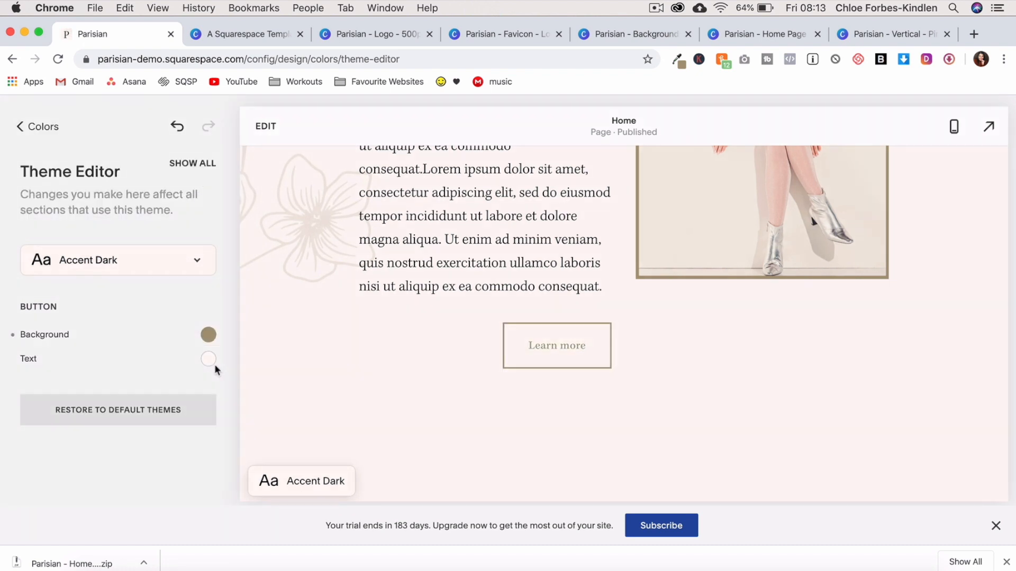
# - Inspect the Accent Dark theme's button text color options and look over the Home page's newsletter and Welcome sections
pyautogui.click(214, 364)
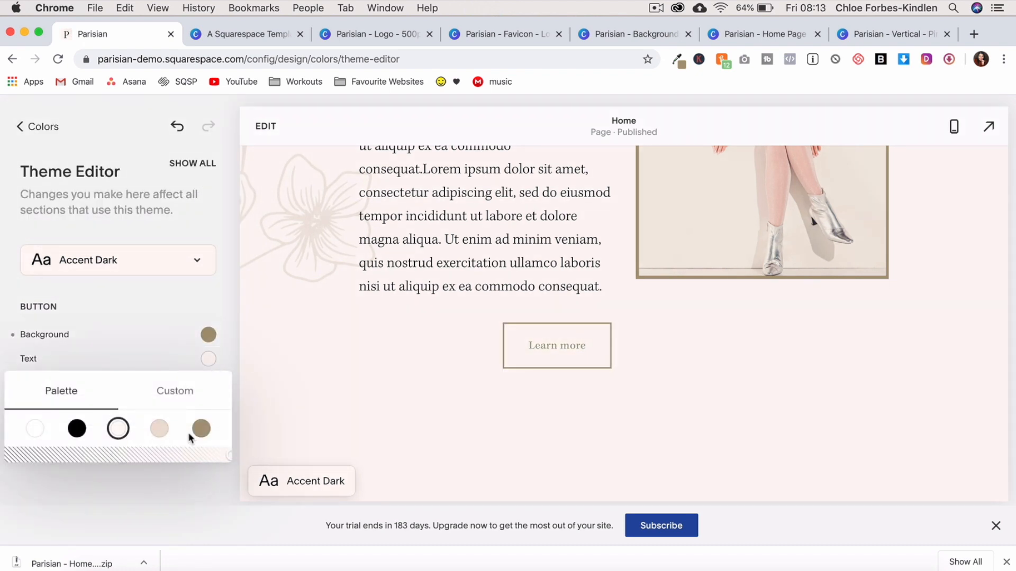
pyautogui.click(126, 323)
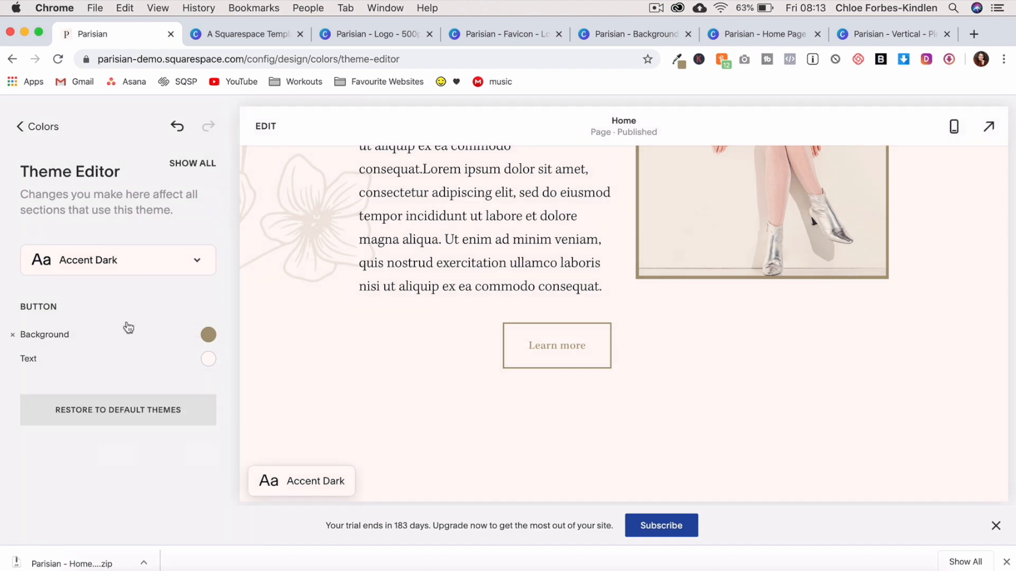
pyautogui.scroll(-15, 483, 359)
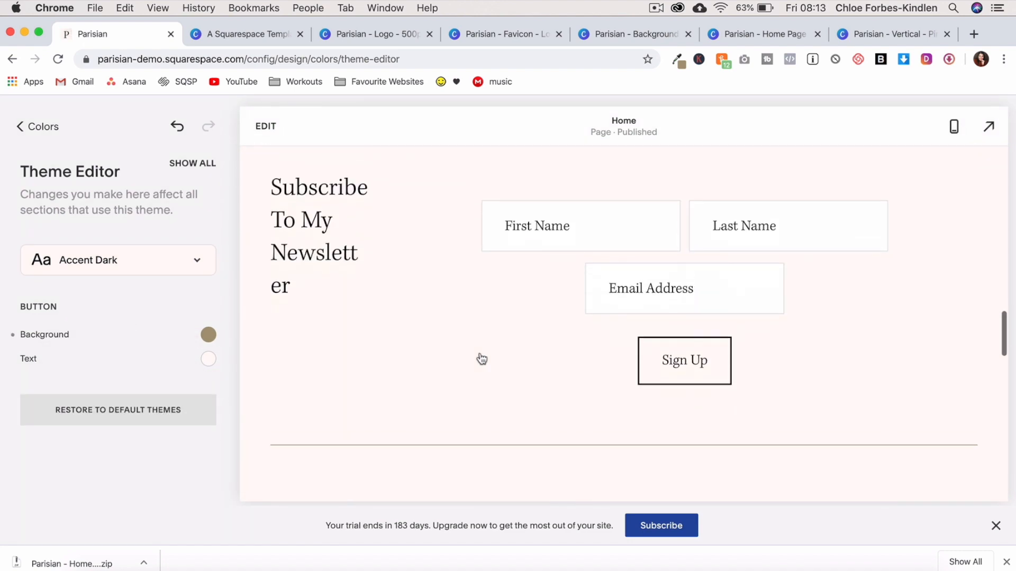
pyautogui.scroll(12, 481, 359)
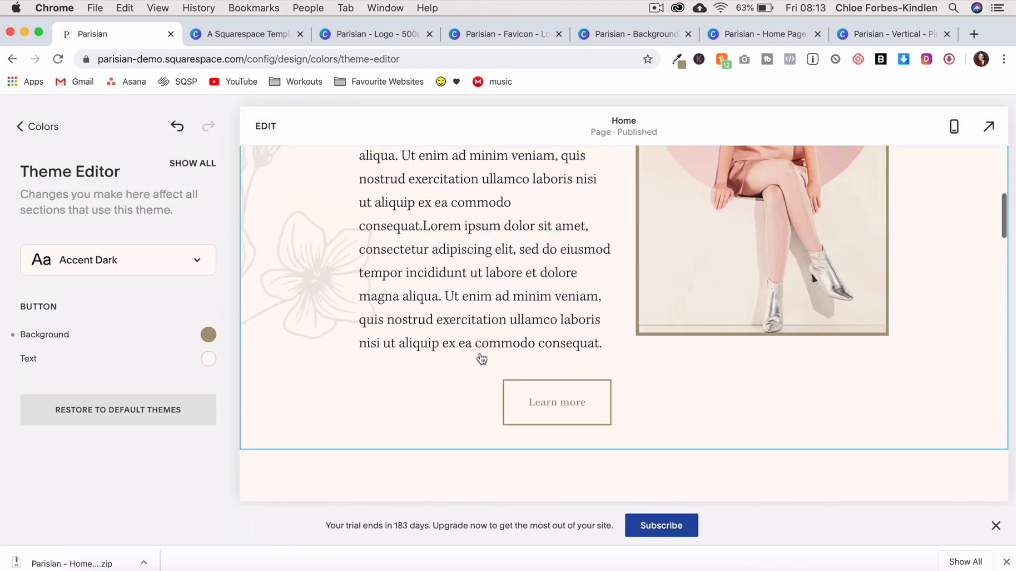
pyautogui.scroll(2, 482, 360)
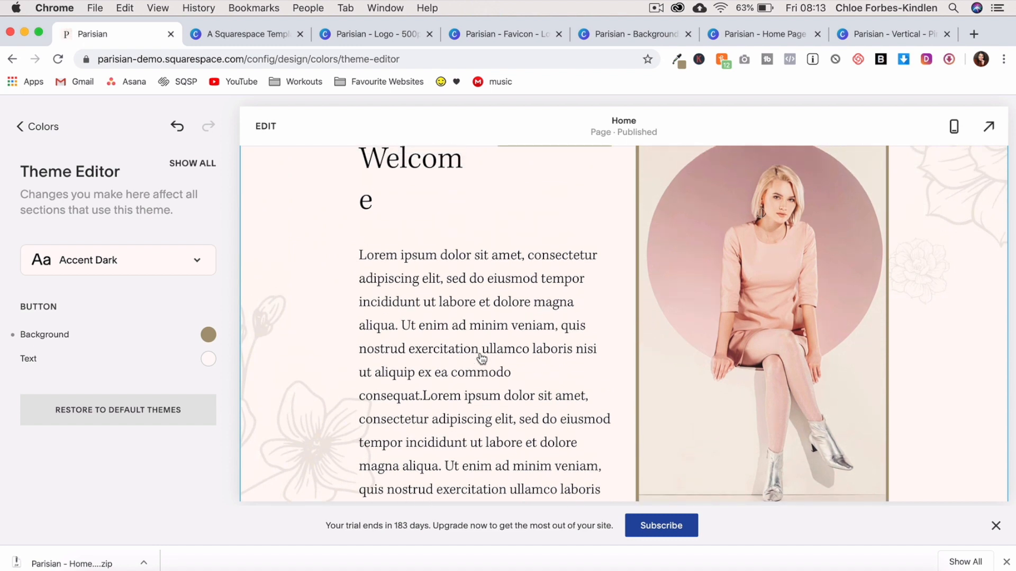
pyautogui.scroll(3, 622, 337)
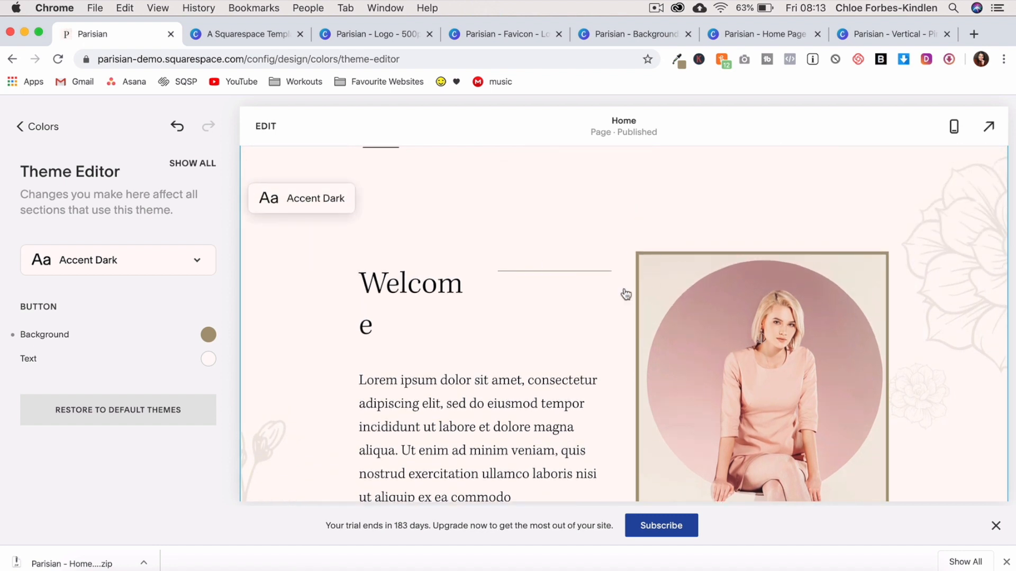
pyautogui.scroll(1, 538, 279)
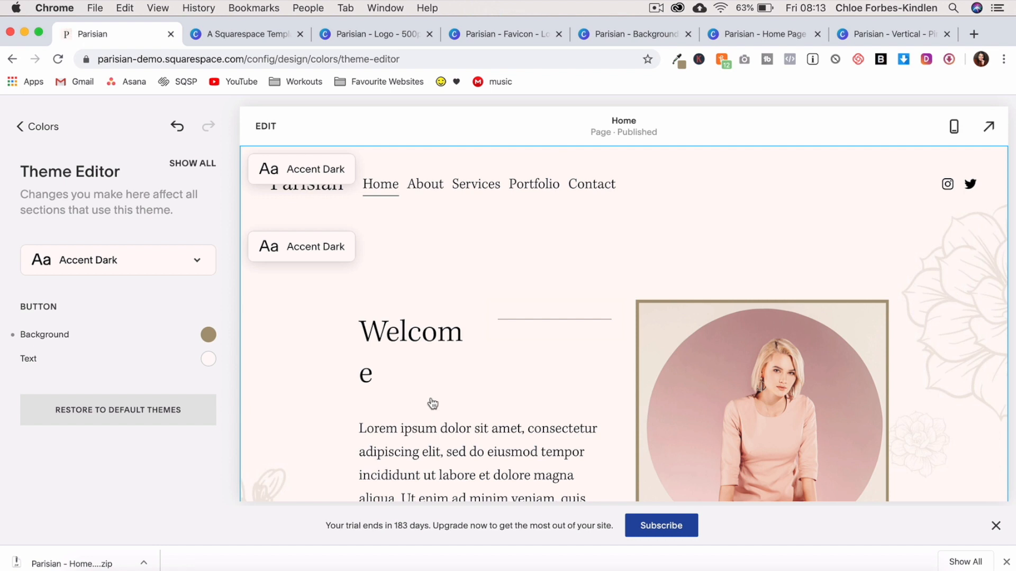
# - Save the color theme changes and leave the site's color settings
pyautogui.click(39, 132)
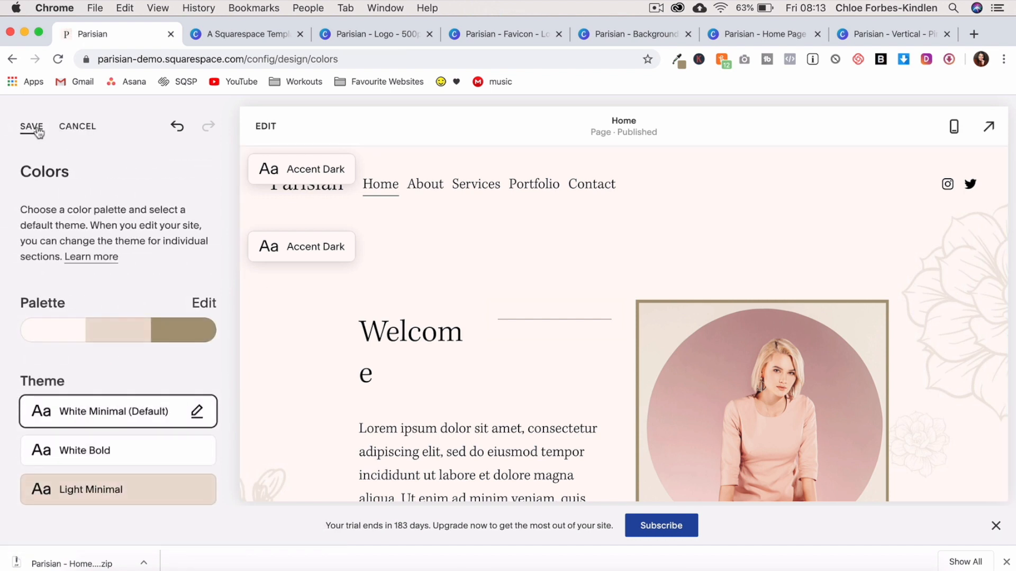
pyautogui.click(39, 132)
pyautogui.click(55, 255)
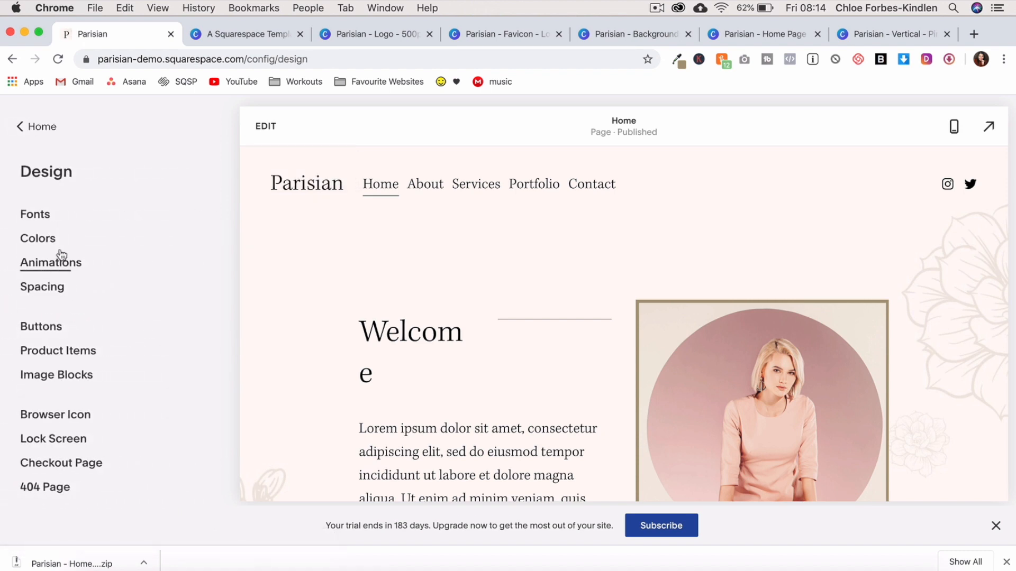
# - Open the About page from the main navigation for editing
pyautogui.click(32, 128)
pyautogui.click(45, 217)
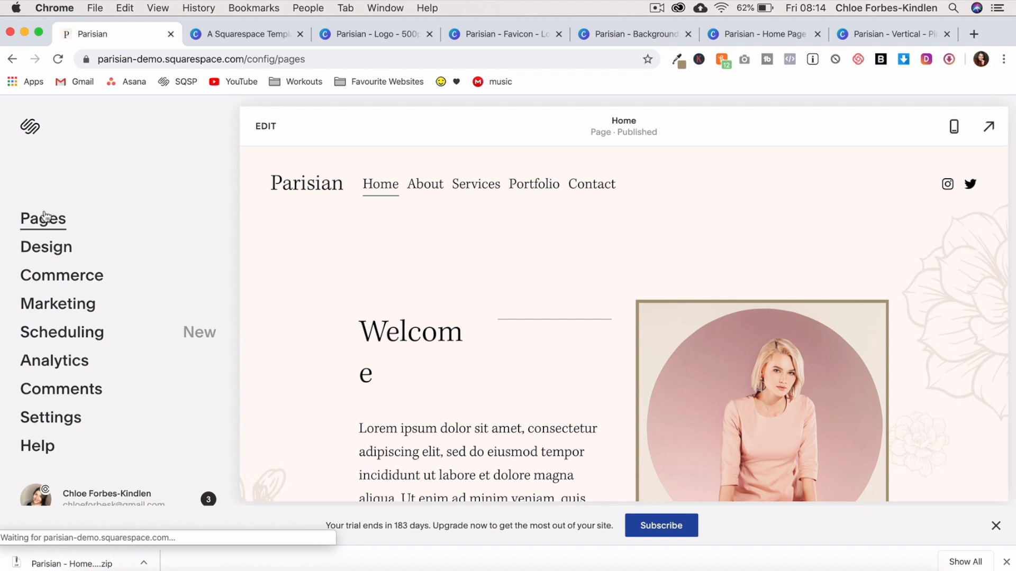
pyautogui.click(69, 235)
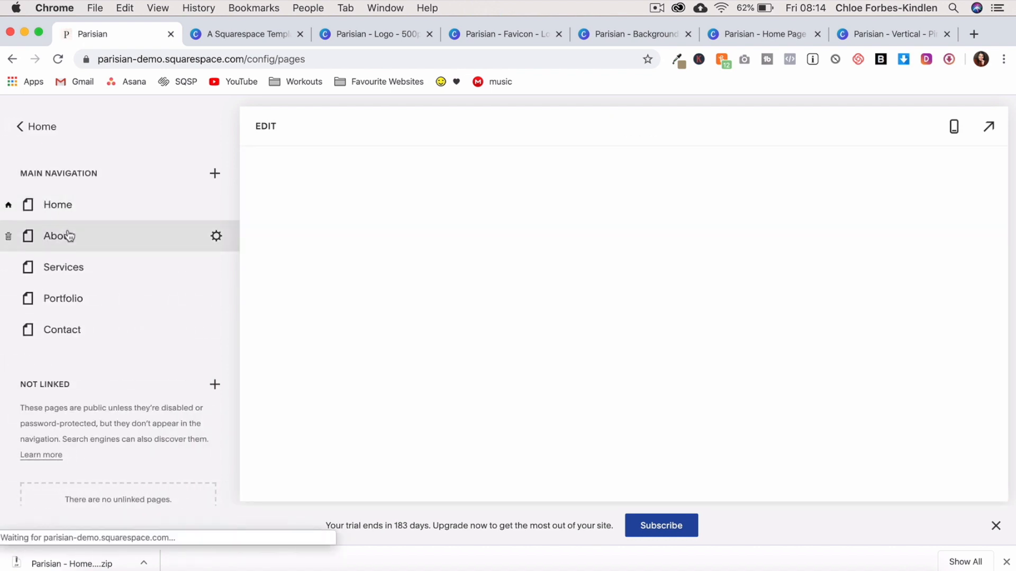
pyautogui.click(264, 132)
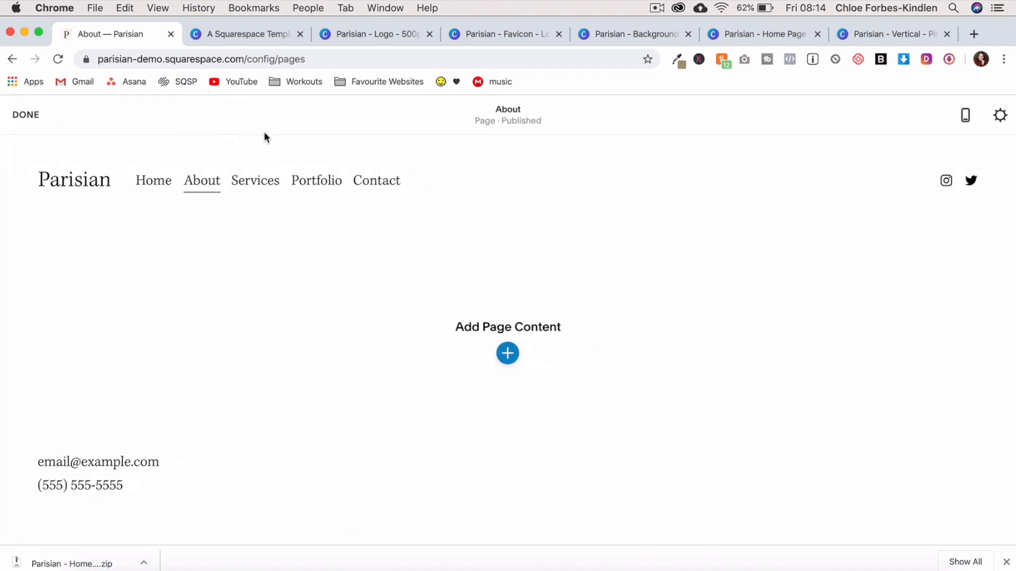
# - Add a blank section to the About page and enter the text "About" in it
pyautogui.click(507, 368)
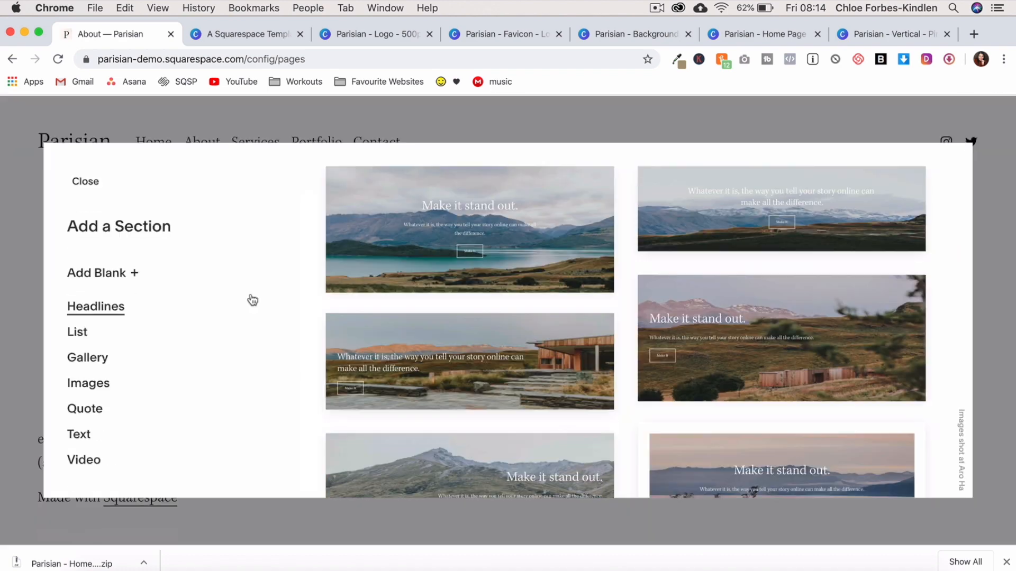
pyautogui.click(121, 273)
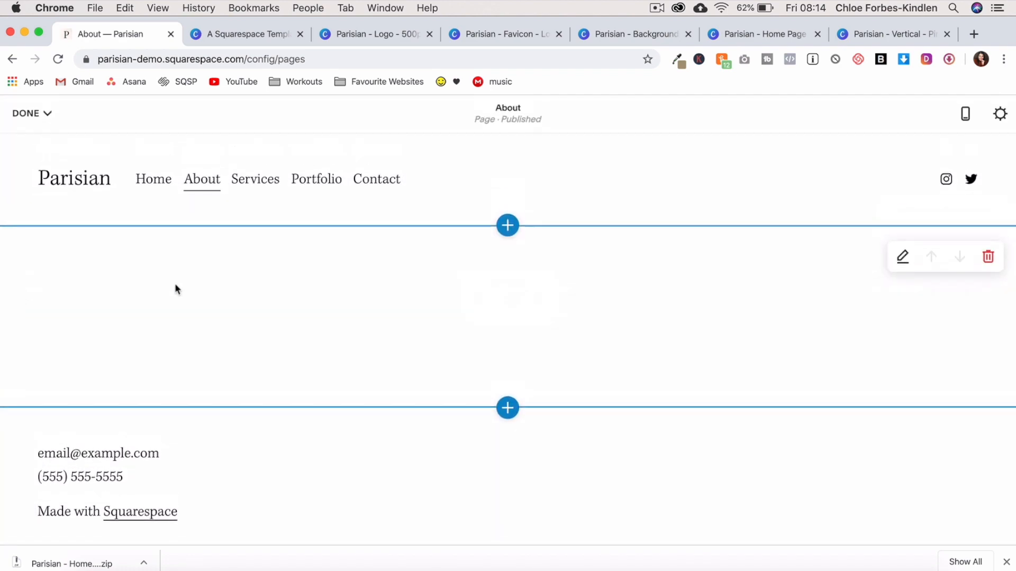
pyautogui.click(161, 313)
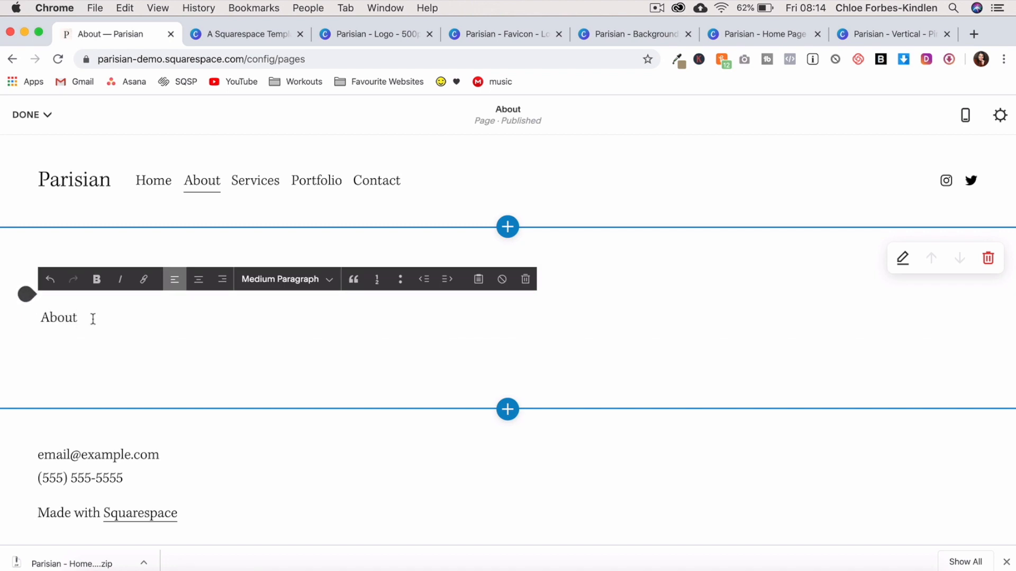
# - Format the "About" text as a centered Extra Large Heading
pyautogui.click(288, 279)
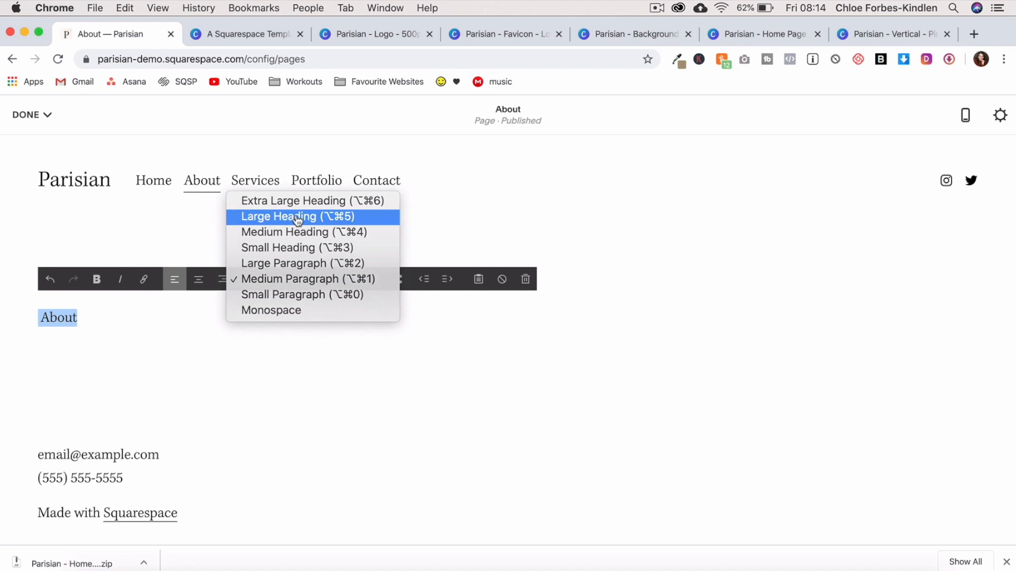
pyautogui.click(297, 219)
pyautogui.click(293, 281)
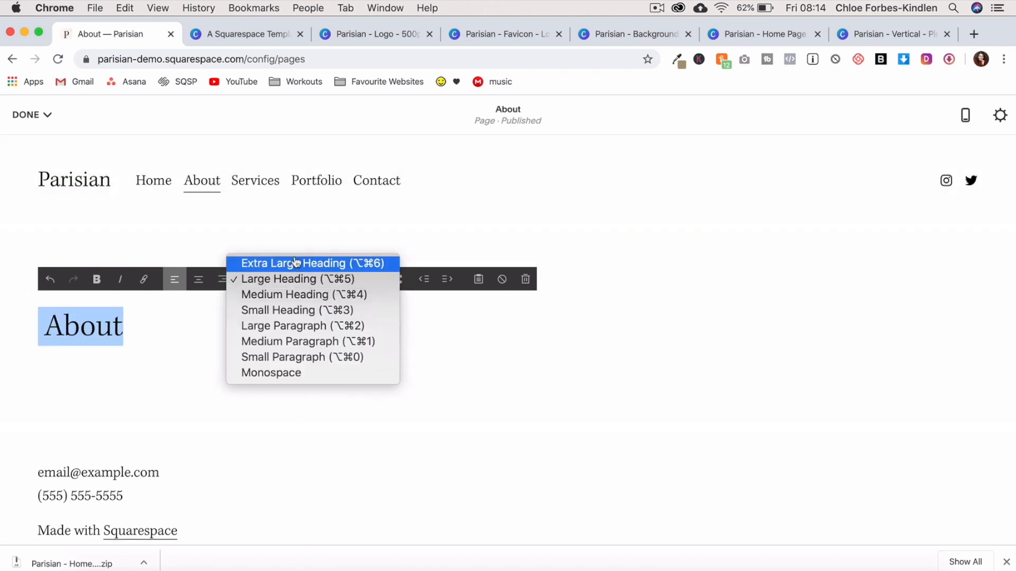
pyautogui.click(296, 262)
pyautogui.click(199, 282)
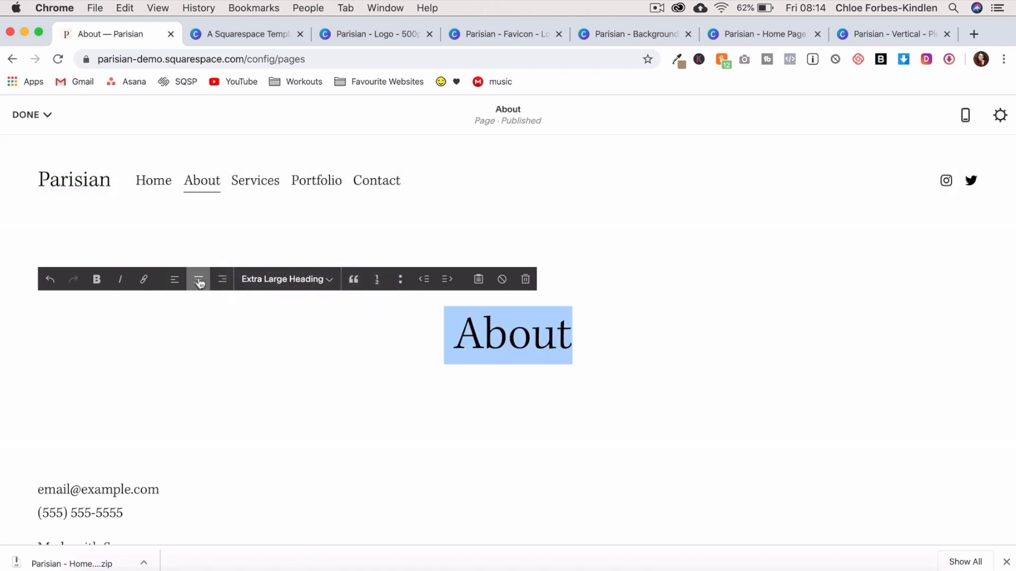
pyautogui.click(206, 384)
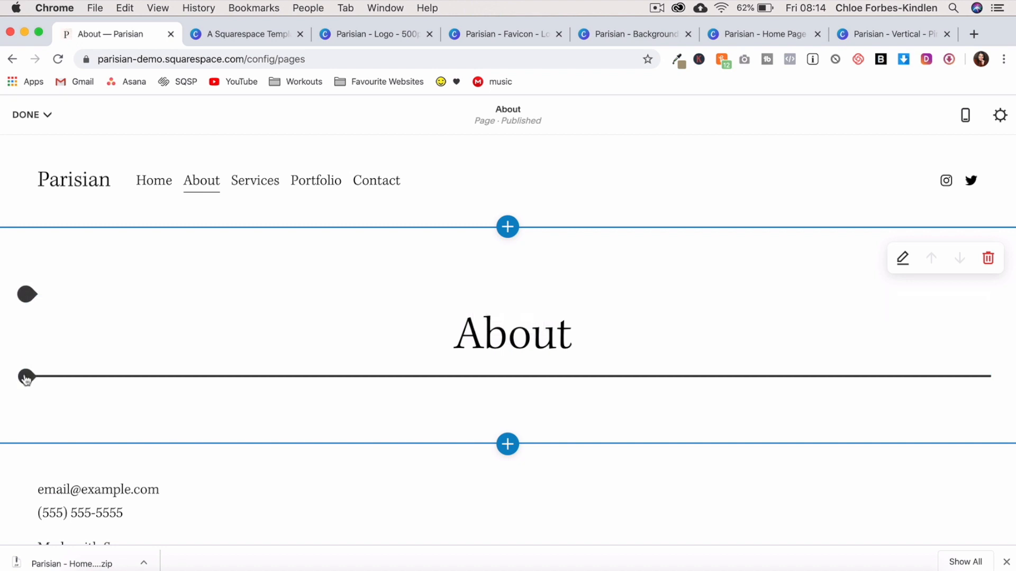
# - Insert an image block below the About heading and upload About1.JPG into it
pyautogui.click(25, 378)
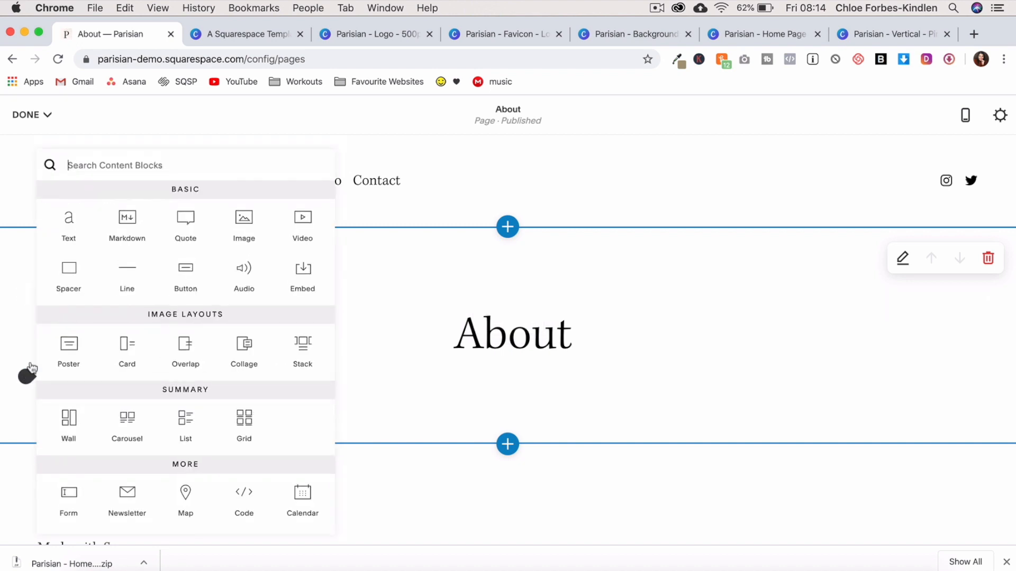
pyautogui.click(243, 224)
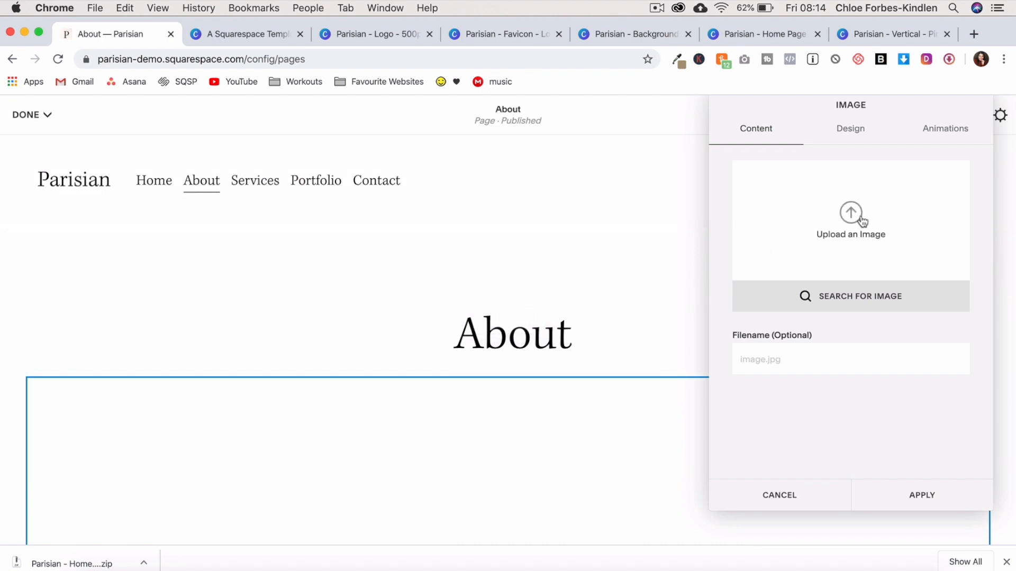
pyautogui.click(863, 221)
pyautogui.click(475, 84)
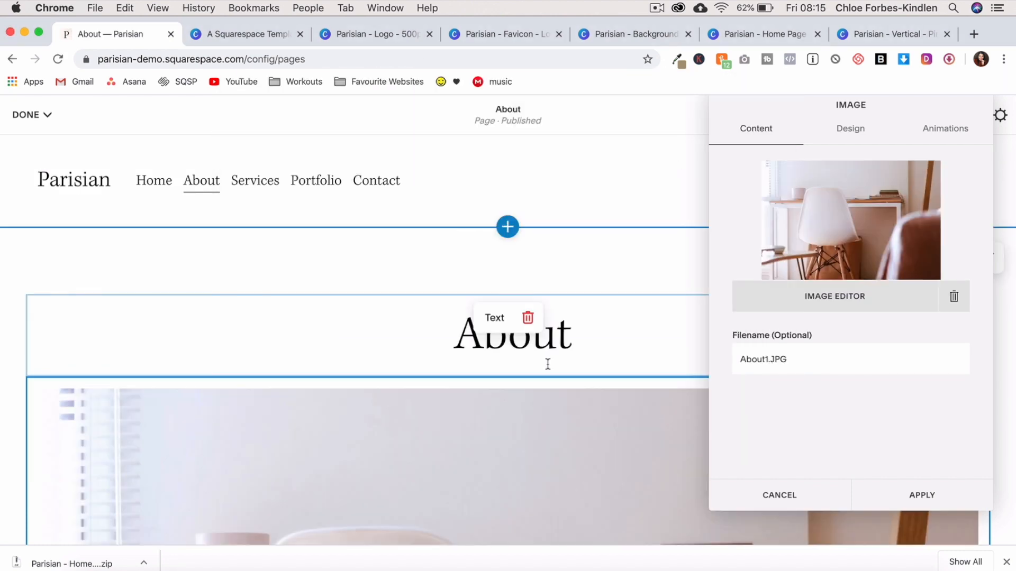
pyautogui.click(958, 492)
# - Set the content width of the About heading section to M
pyautogui.scroll(-1, 710, 426)
pyautogui.scroll(-3, 710, 427)
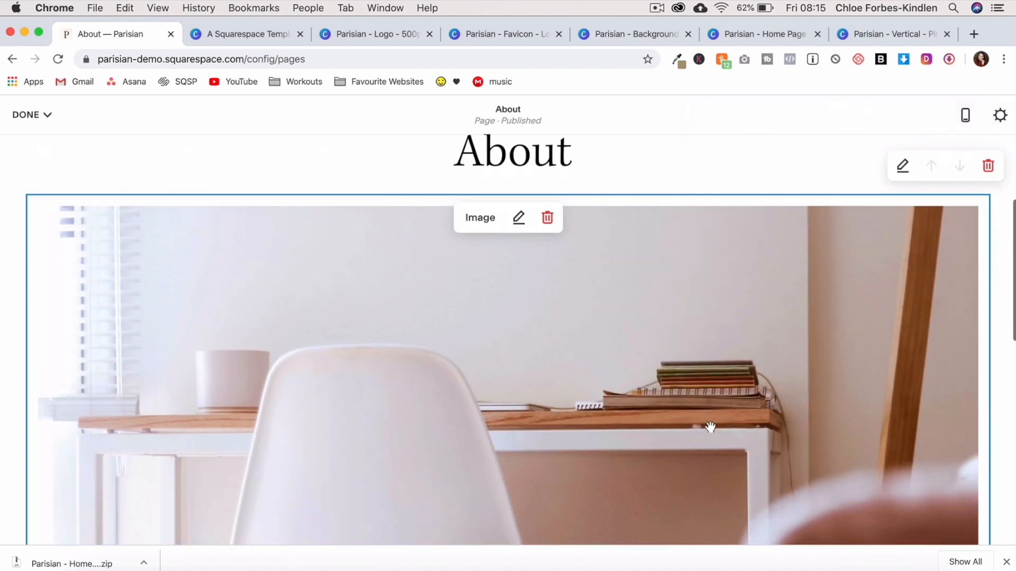
pyautogui.scroll(2, 710, 427)
pyautogui.click(903, 168)
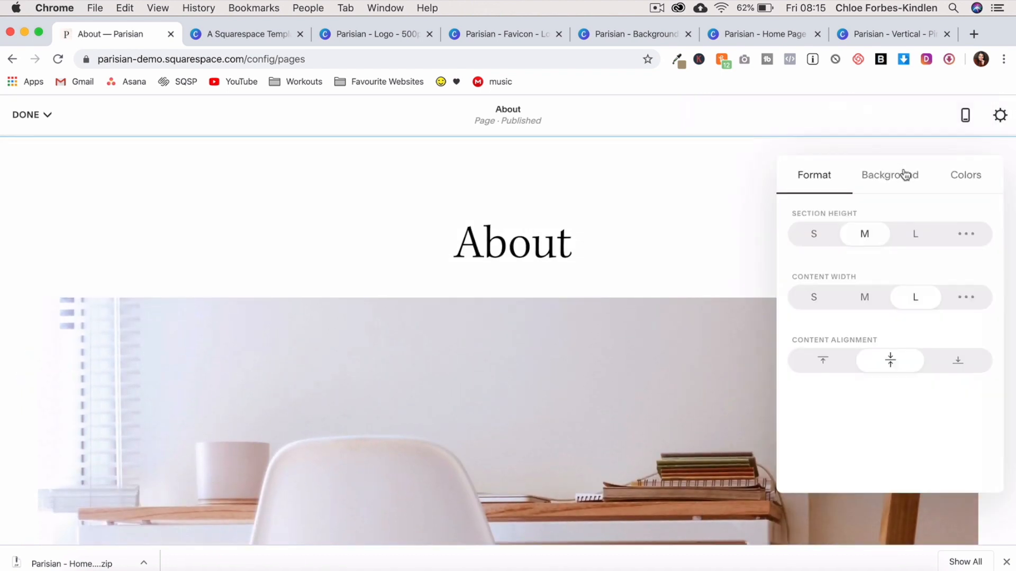
pyautogui.click(872, 301)
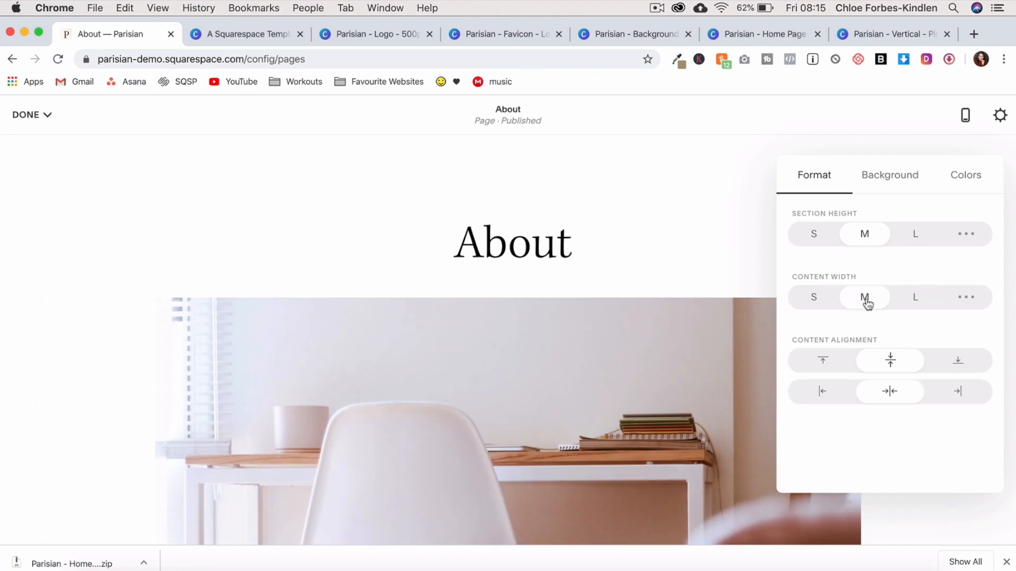
pyautogui.scroll(-4, 649, 348)
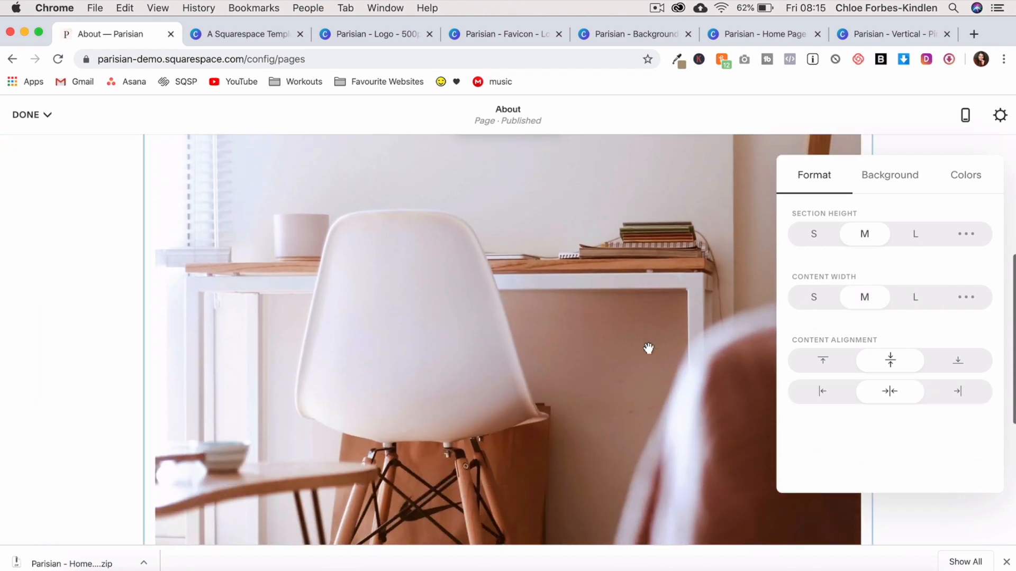
# - Add "About - Background1.png" as the background image of the About heading section
pyautogui.click(901, 185)
pyautogui.click(888, 286)
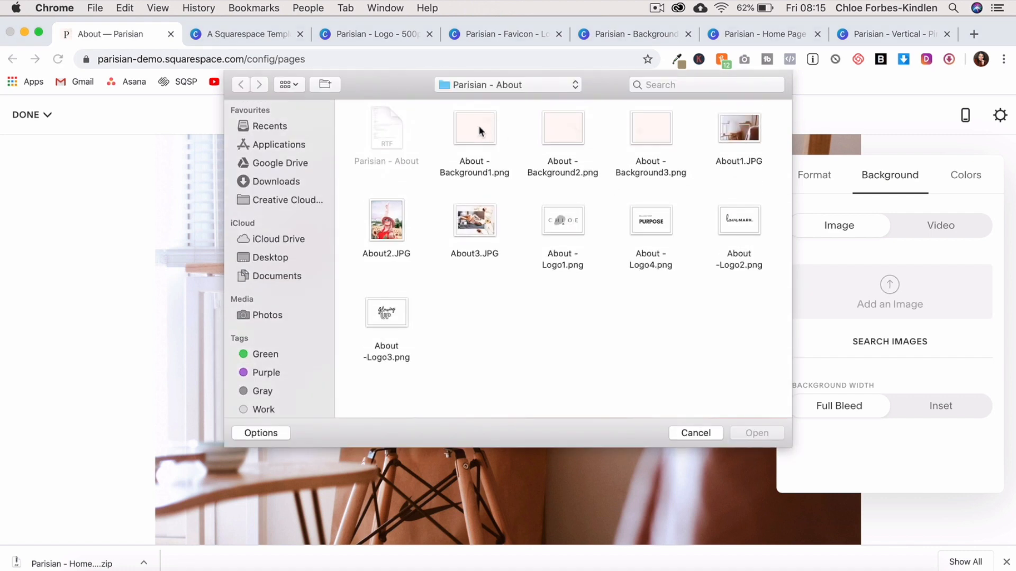
pyautogui.click(479, 130)
pyautogui.click(746, 432)
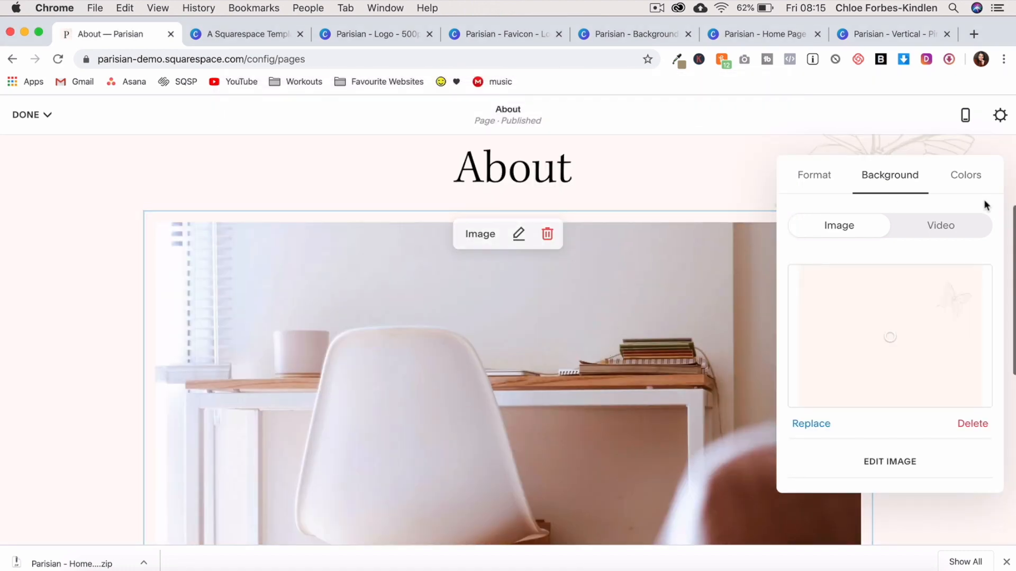
# - Turn off the default theme for the section, apply the Accent Dark color theme, and save the About page
pyautogui.click(966, 176)
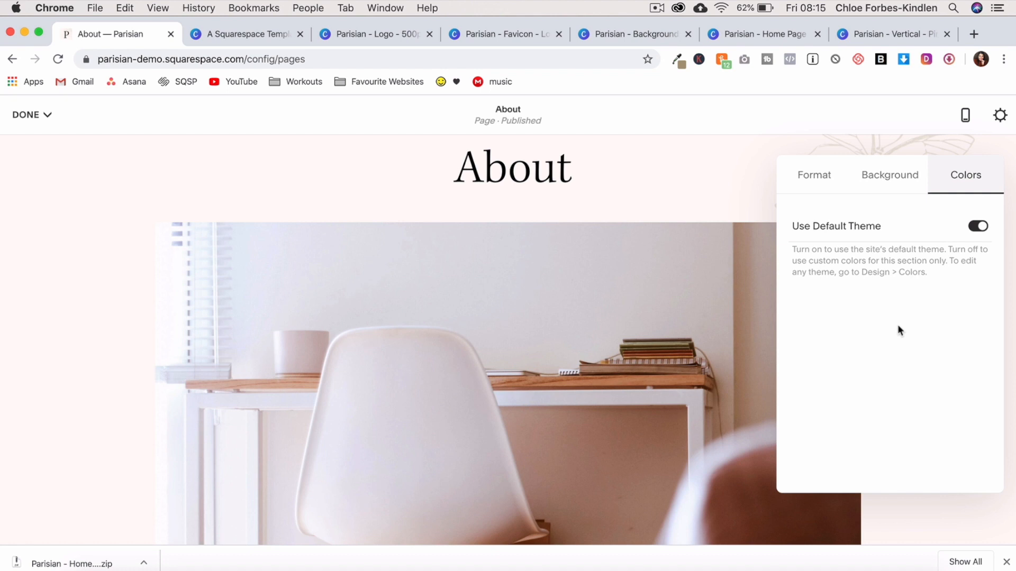
pyautogui.click(982, 226)
pyautogui.scroll(-5, 895, 358)
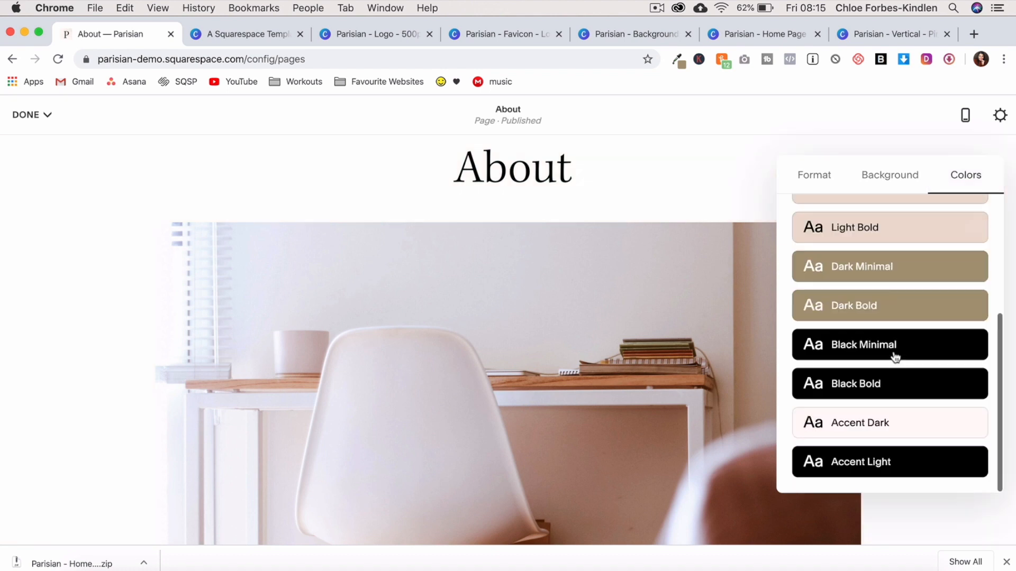
pyautogui.click(873, 423)
pyautogui.moveTo(43, 129)
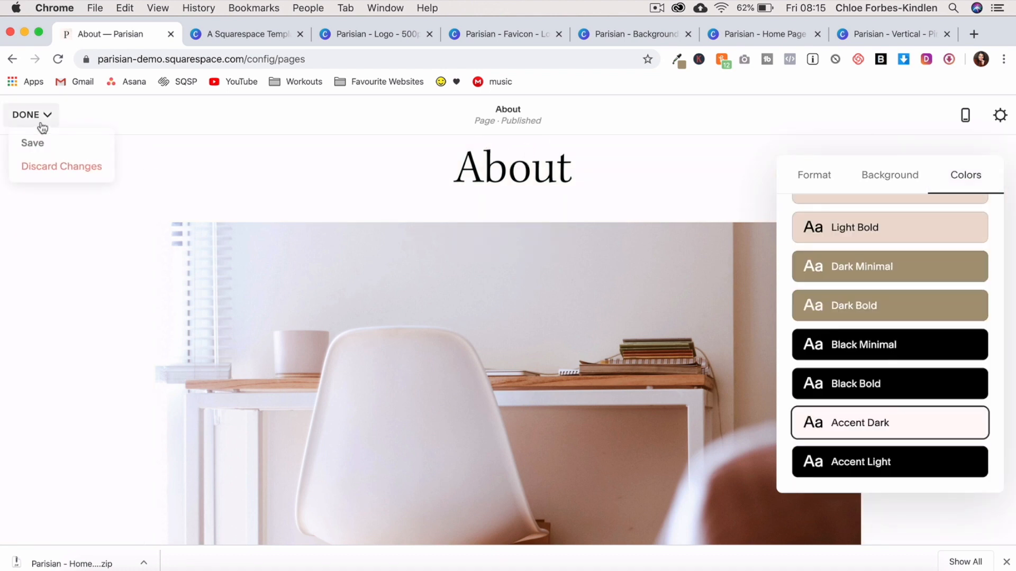
pyautogui.click(35, 146)
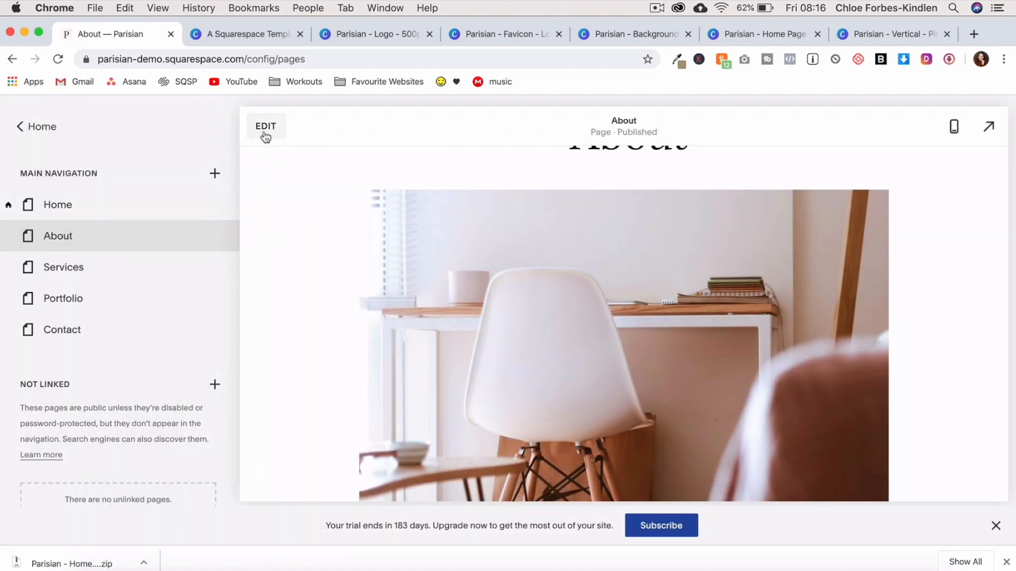
# - Reopen the About page for editing and add a blank section above the footer with the text "Featured On"
pyautogui.click(265, 135)
pyautogui.scroll(-10, 444, 304)
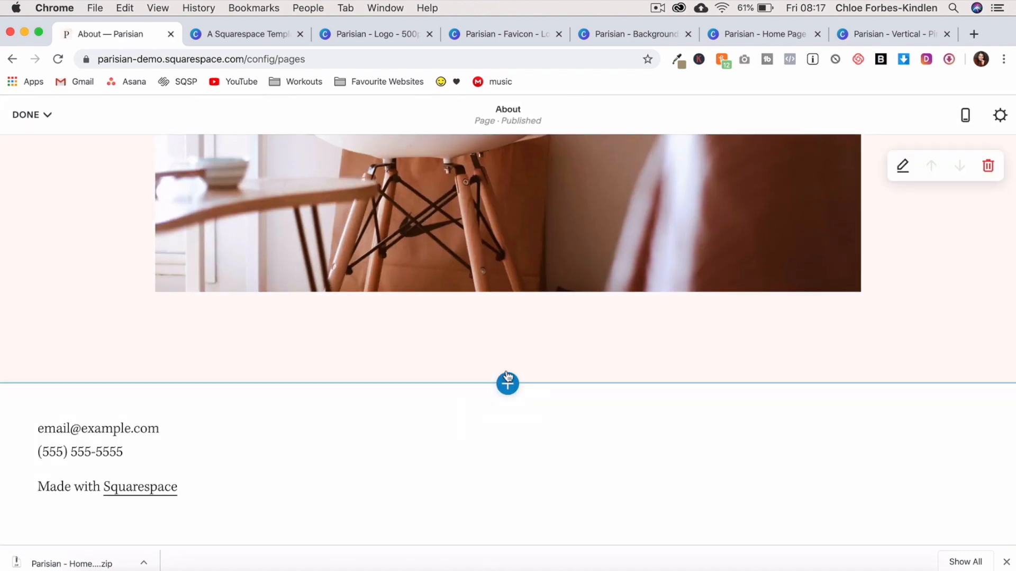
pyautogui.click(507, 384)
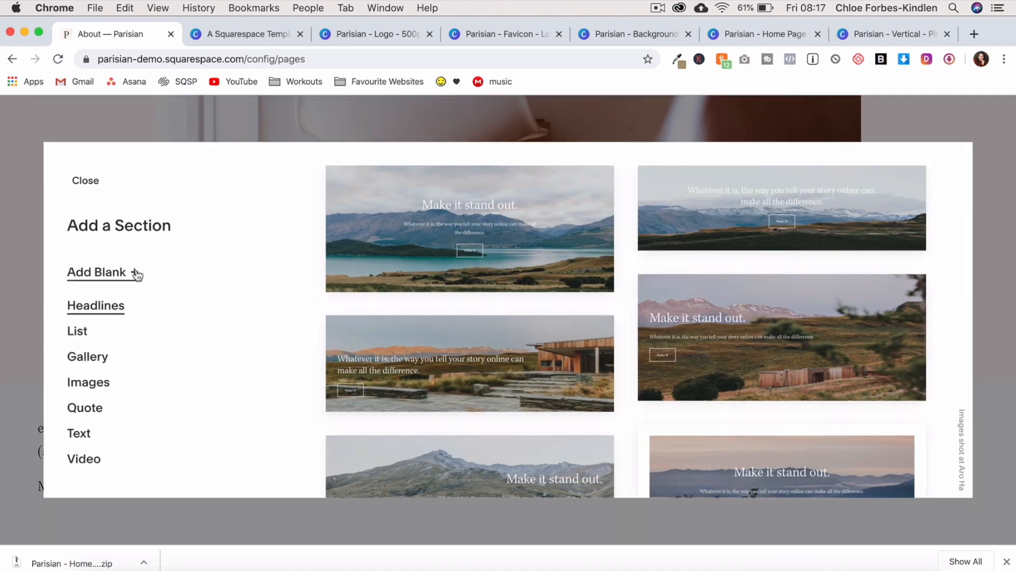
pyautogui.click(137, 274)
pyautogui.click(29, 287)
pyautogui.click(75, 209)
pyautogui.click(98, 280)
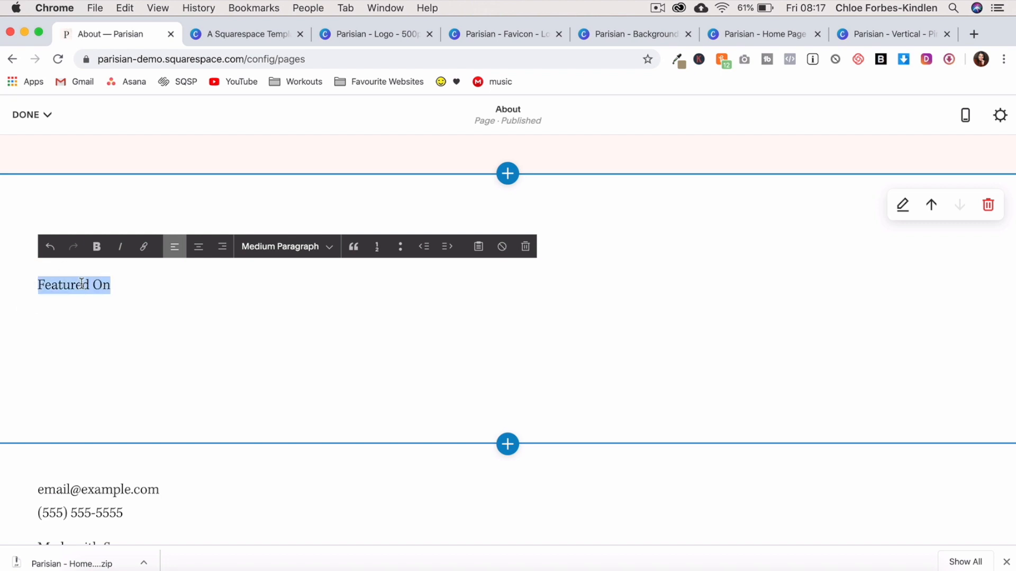
# - Center the "Featured On" text, format it as Large Heading, and remove the extra empty line from its text block
pyautogui.click(199, 247)
pyautogui.click(282, 247)
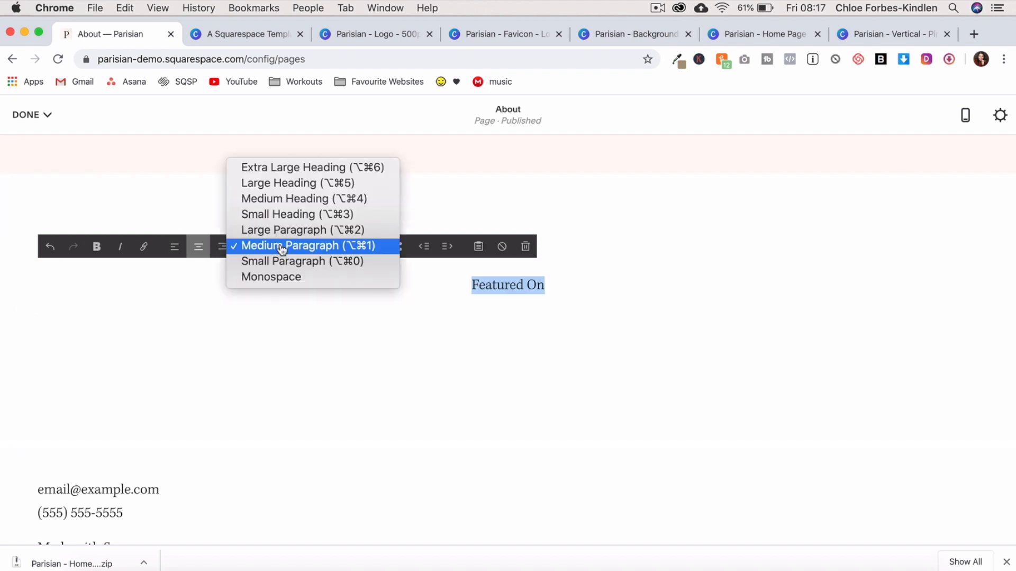
pyautogui.click(293, 192)
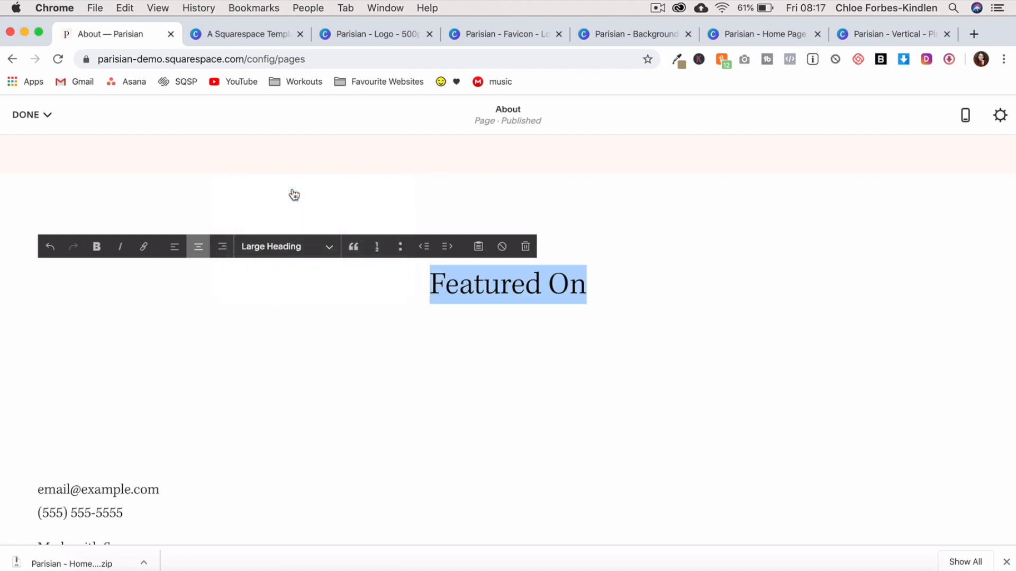
pyautogui.click(328, 397)
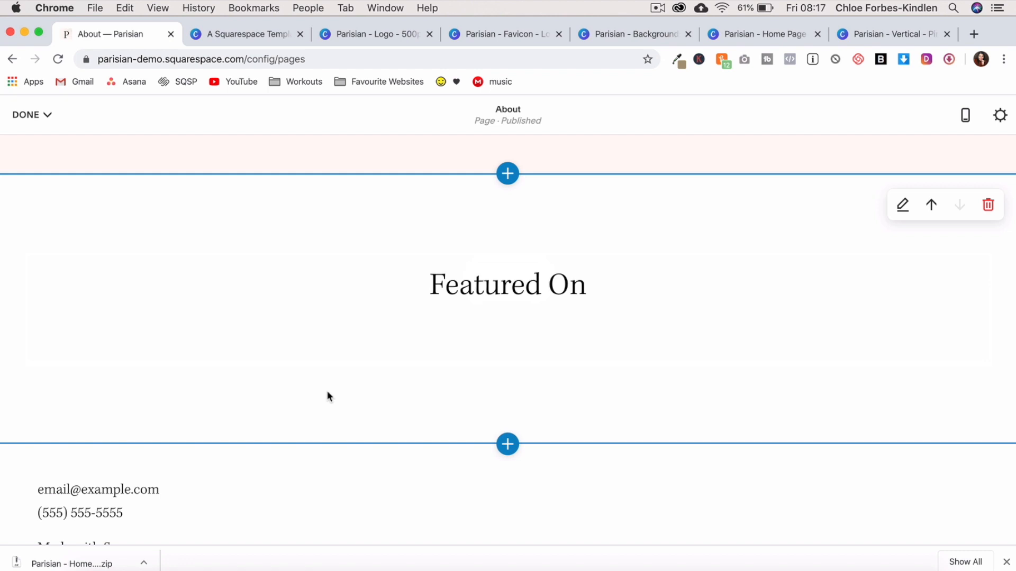
pyautogui.click(483, 339)
pyautogui.press('BackSpace')
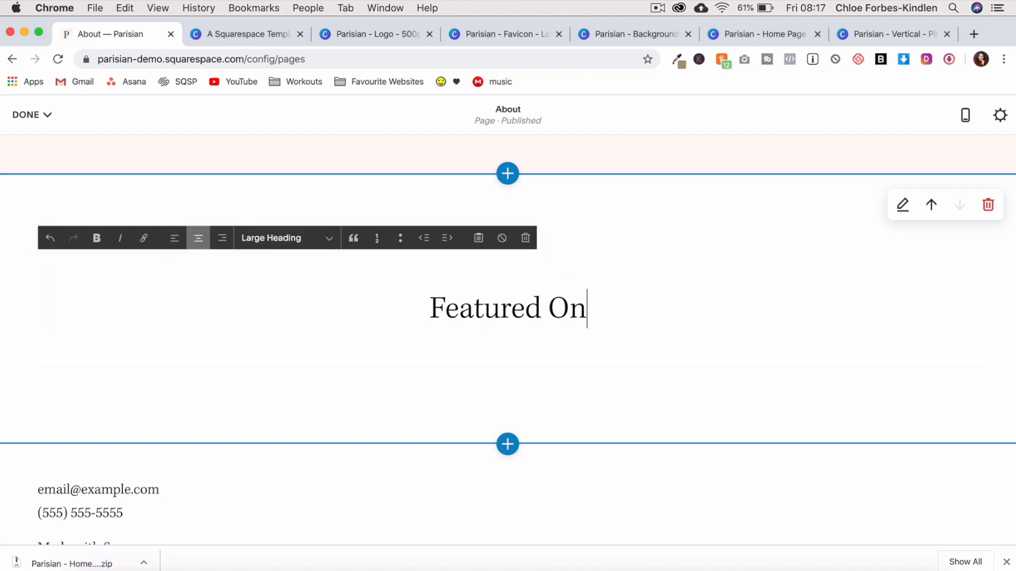
pyautogui.click(154, 422)
# - Add four spacer blocks beneath the "Featured On" heading and arrange them side by side as four equal columns
pyautogui.moveTo(24, 344)
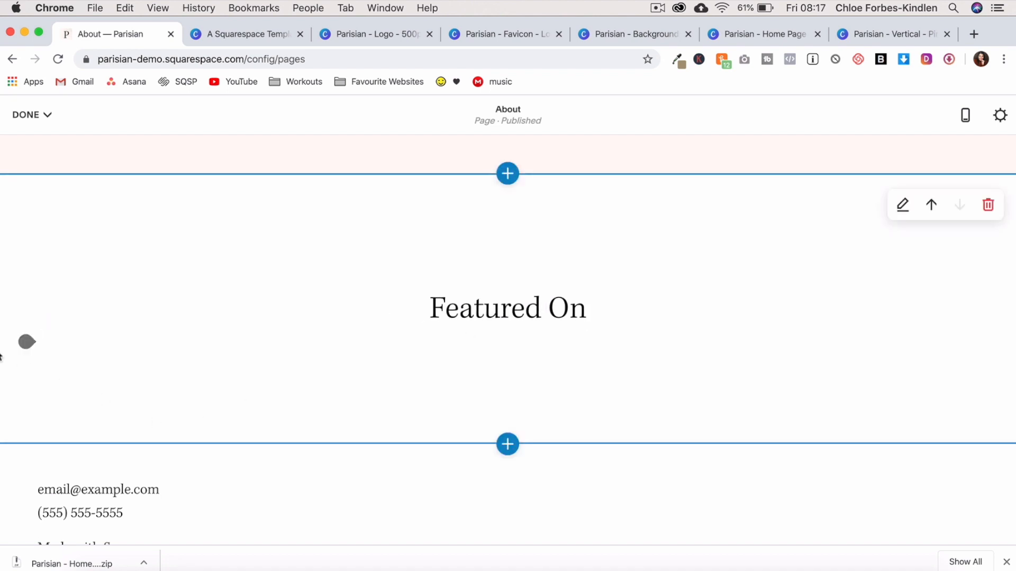
pyautogui.click(24, 343)
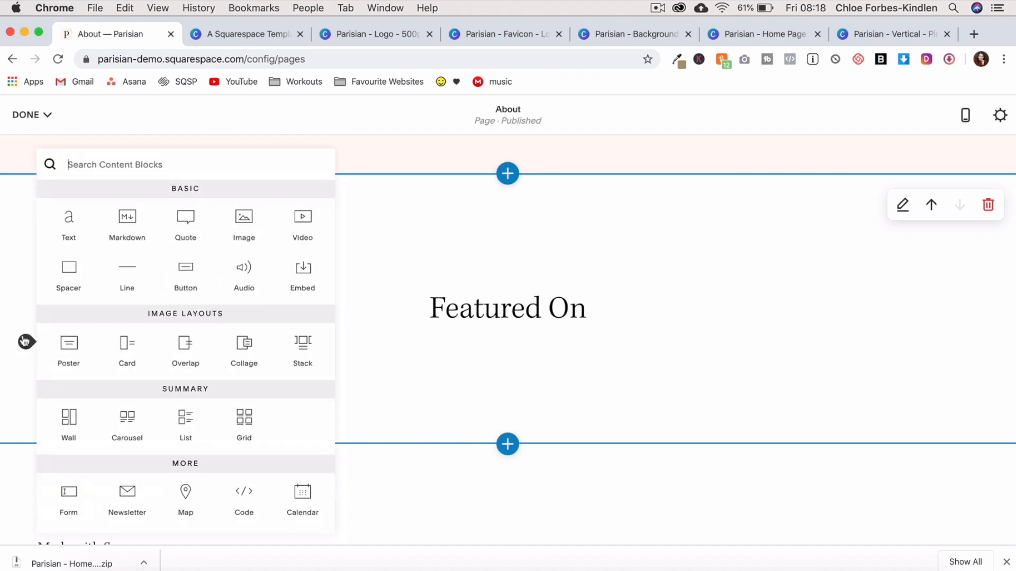
pyautogui.click(68, 272)
pyautogui.click(26, 367)
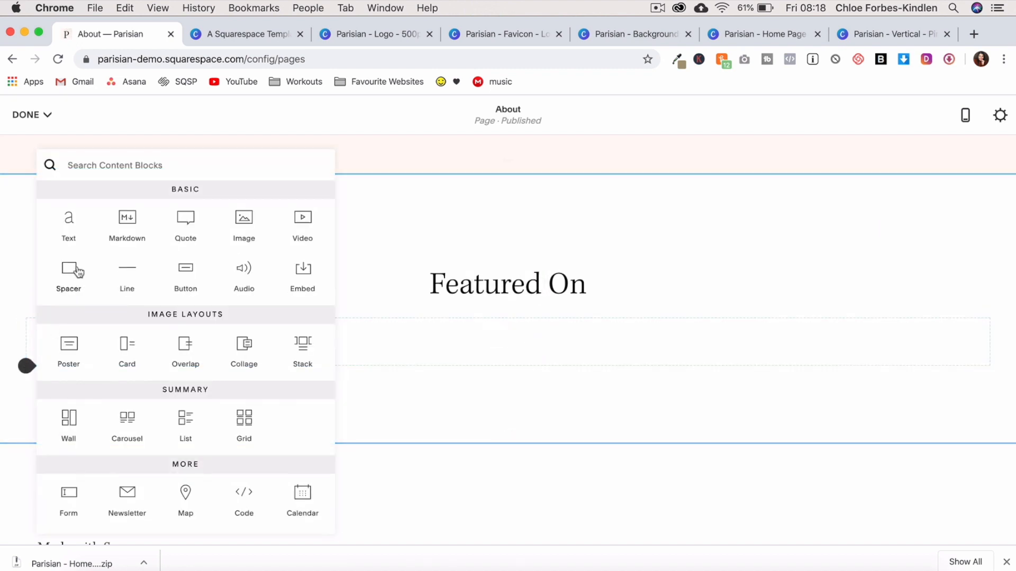
pyautogui.click(74, 272)
pyautogui.click(28, 356)
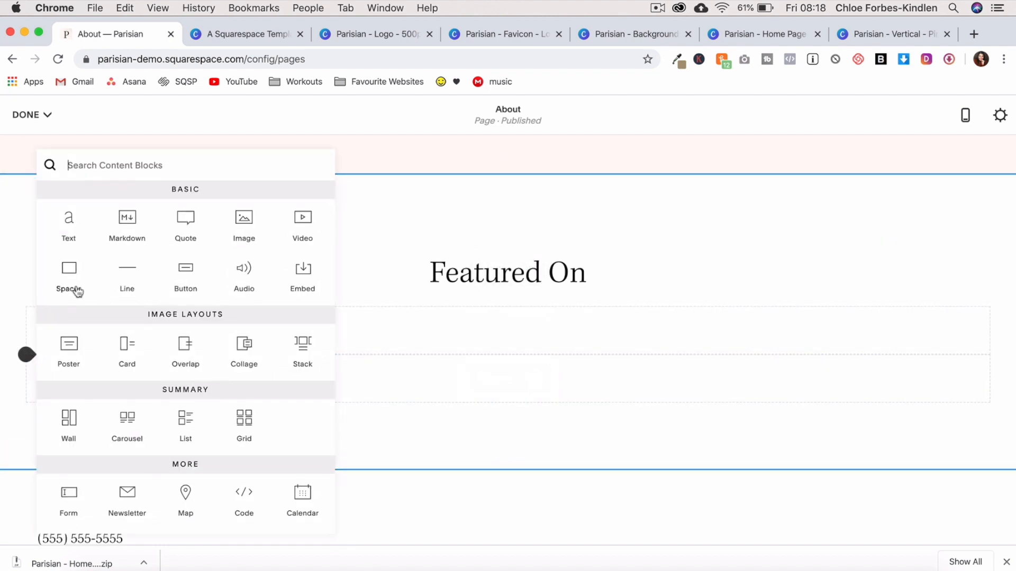
pyautogui.click(75, 285)
pyautogui.click(27, 404)
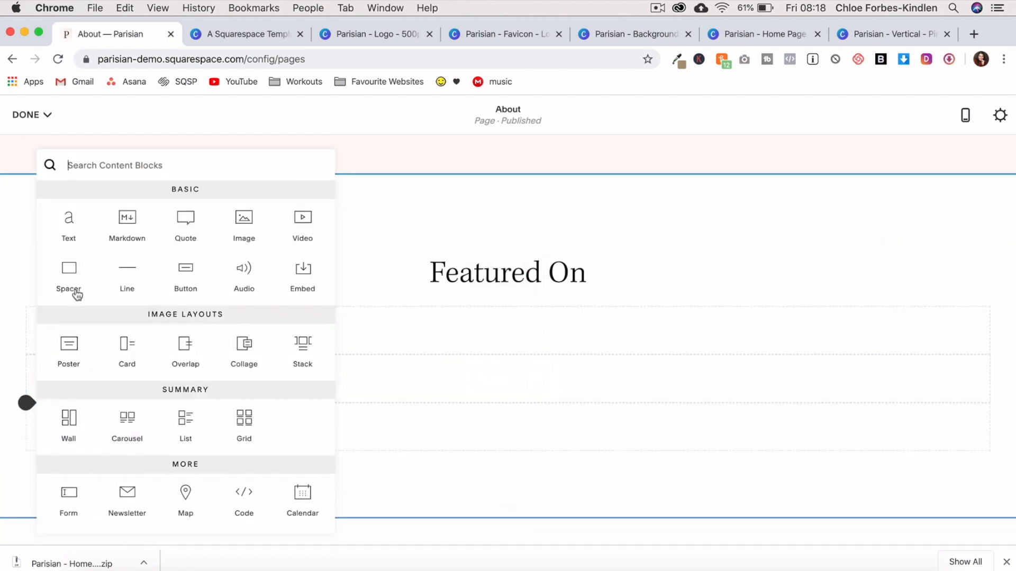
pyautogui.click(74, 289)
pyautogui.moveTo(109, 391); pyautogui.dragTo(526, 326)
pyautogui.moveTo(355, 384); pyautogui.dragTo(229, 262)
pyautogui.moveTo(168, 285); pyautogui.dragTo(30, 363)
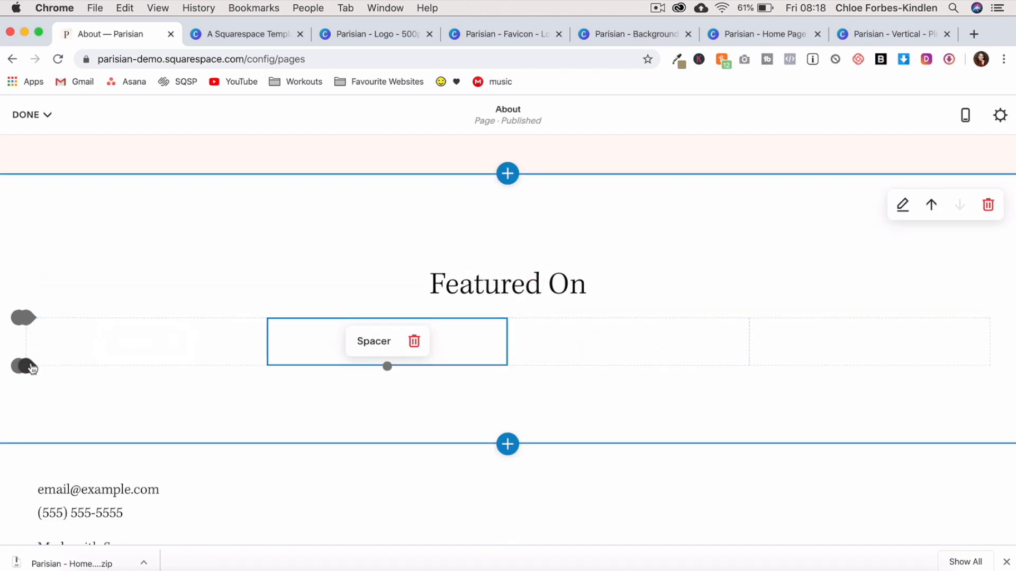
# - Insert an empty image block beneath each of the four spacers in the Featured On section
pyautogui.click(27, 365)
pyautogui.click(250, 226)
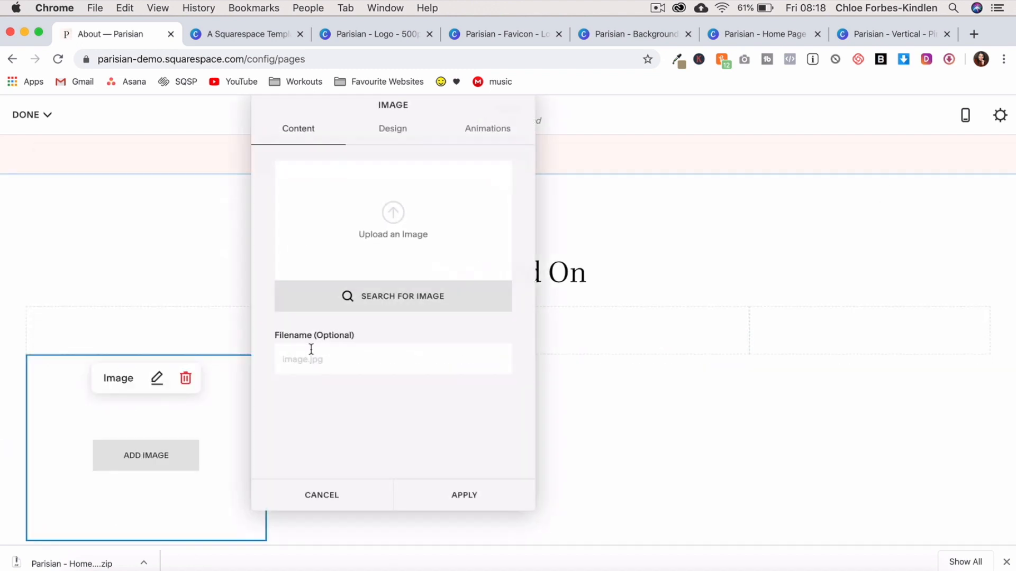
pyautogui.click(438, 495)
pyautogui.click(267, 355)
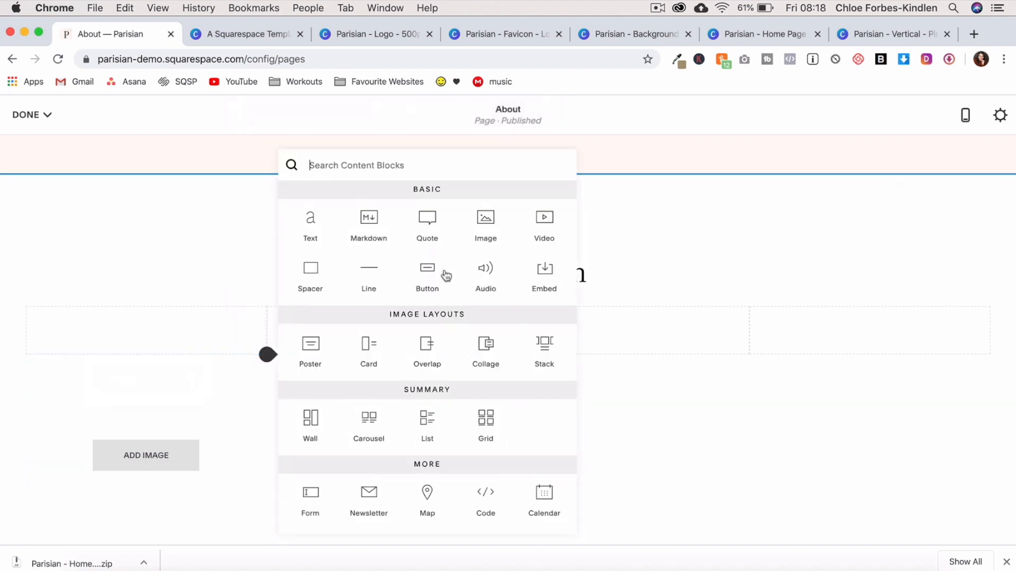
pyautogui.click(488, 223)
pyautogui.click(652, 494)
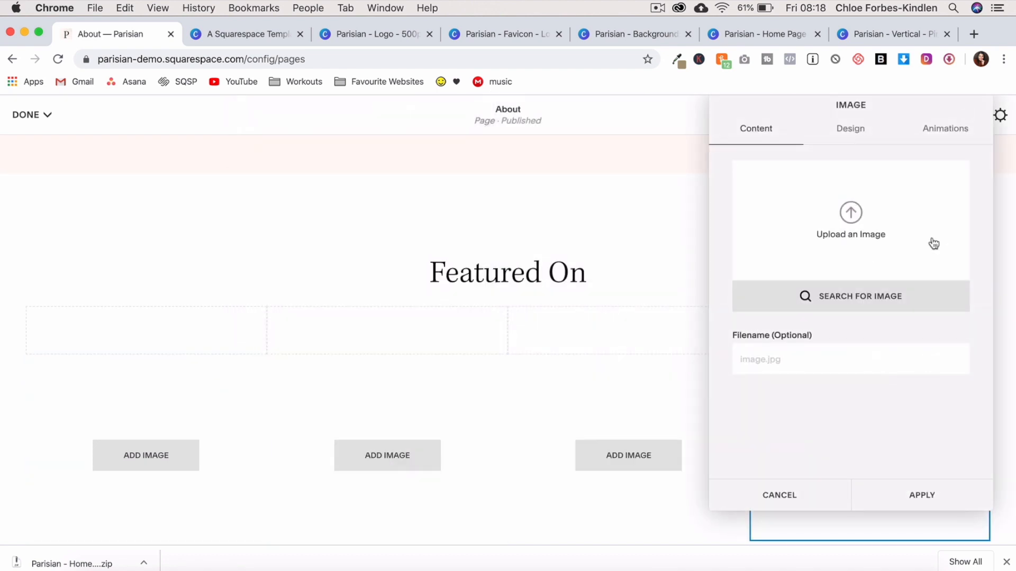
pyautogui.click(937, 510)
pyautogui.scroll(2, 236, 406)
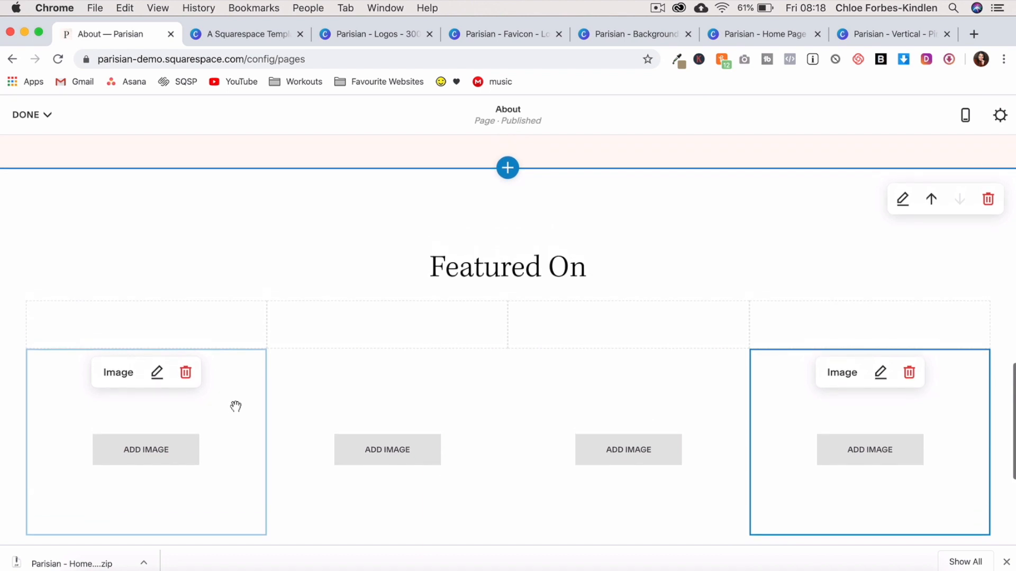
# - Switch to the "Parisian - Logos" design in Canva and look through its logo pages
pyautogui.click(369, 38)
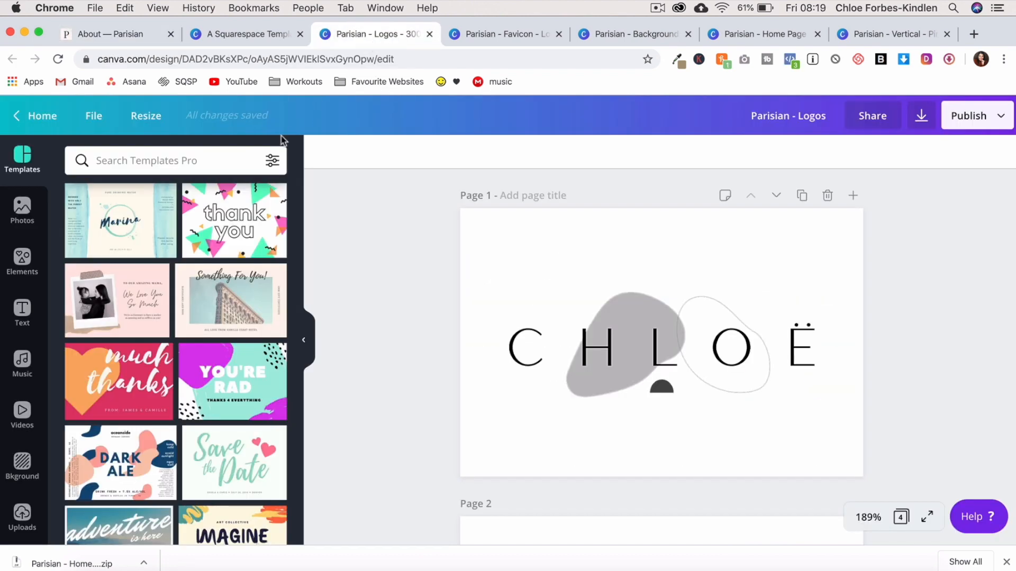
pyautogui.scroll(-6, 528, 324)
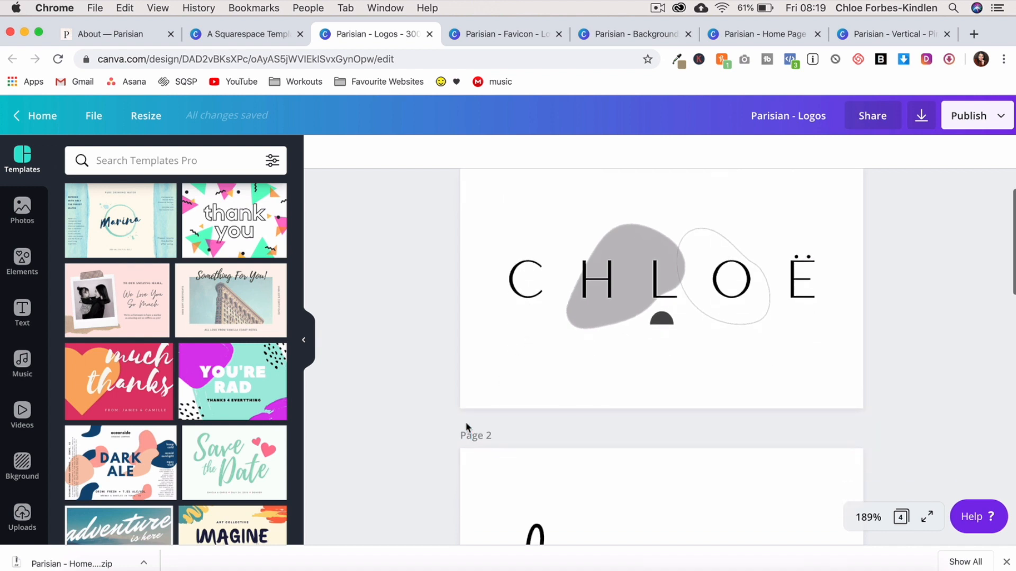
pyautogui.scroll(-5, 462, 423)
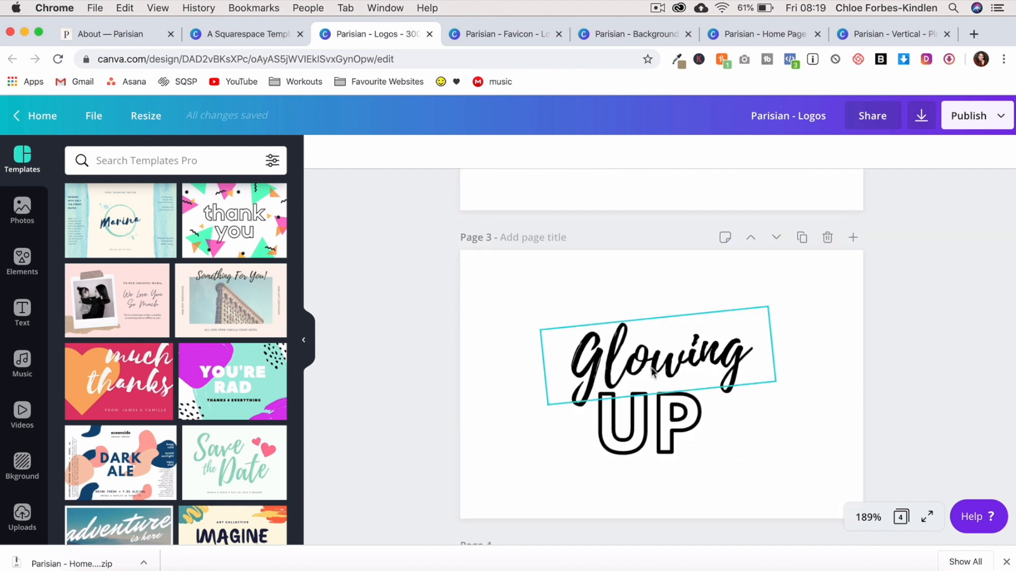
pyautogui.scroll(-5, 653, 372)
pyautogui.scroll(6, 652, 372)
pyautogui.scroll(5, 659, 349)
pyautogui.scroll(1, 600, 344)
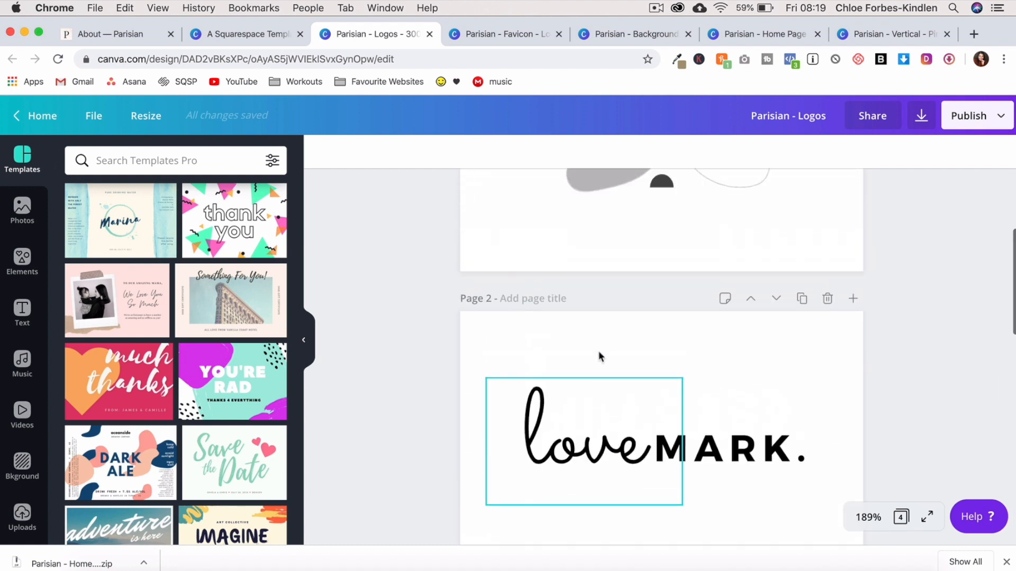
pyautogui.scroll(3, 598, 351)
# - Set the page 1 logo's filter to None and restore it to Street
pyautogui.click(571, 303)
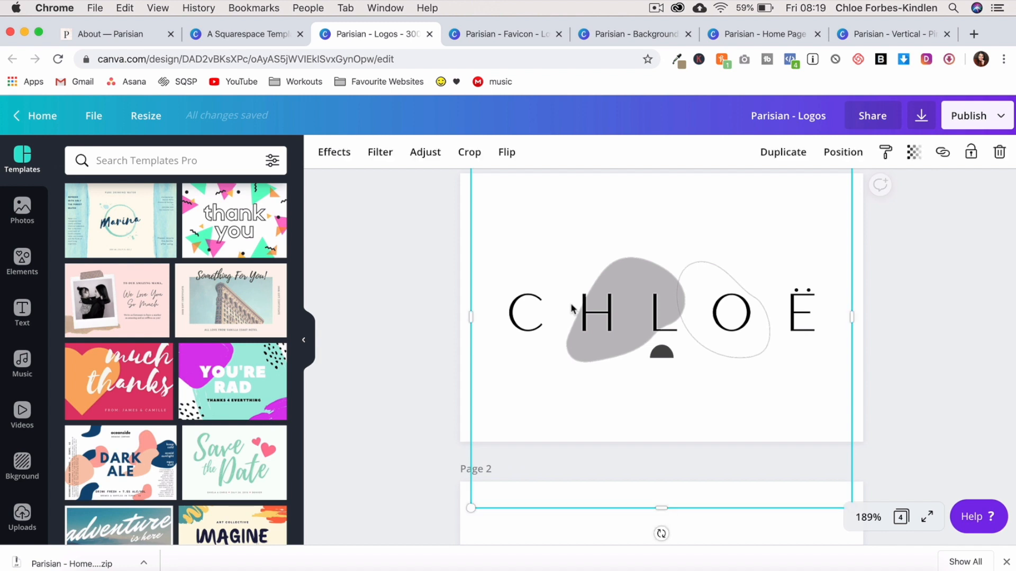
pyautogui.click(380, 153)
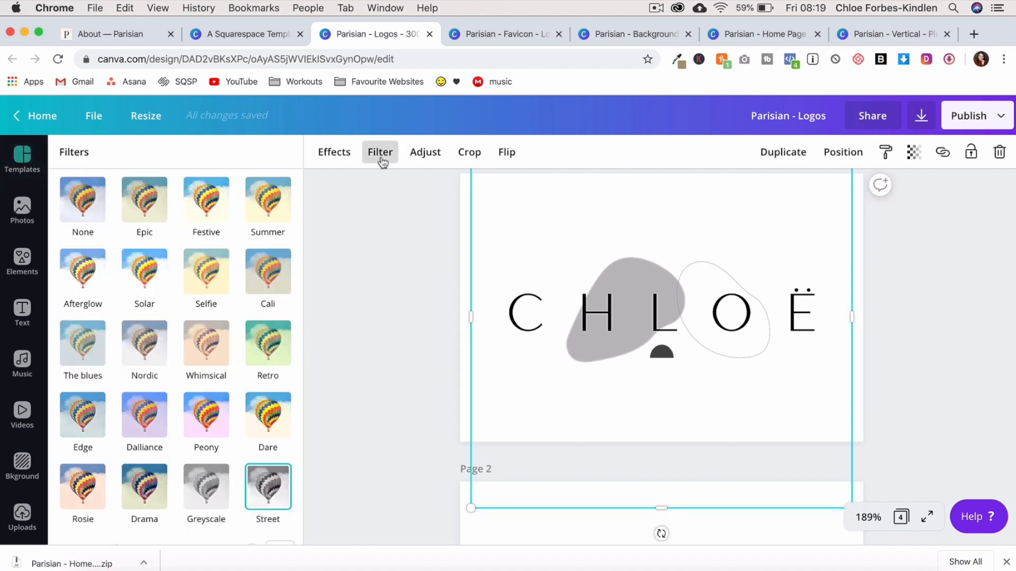
pyautogui.click(81, 213)
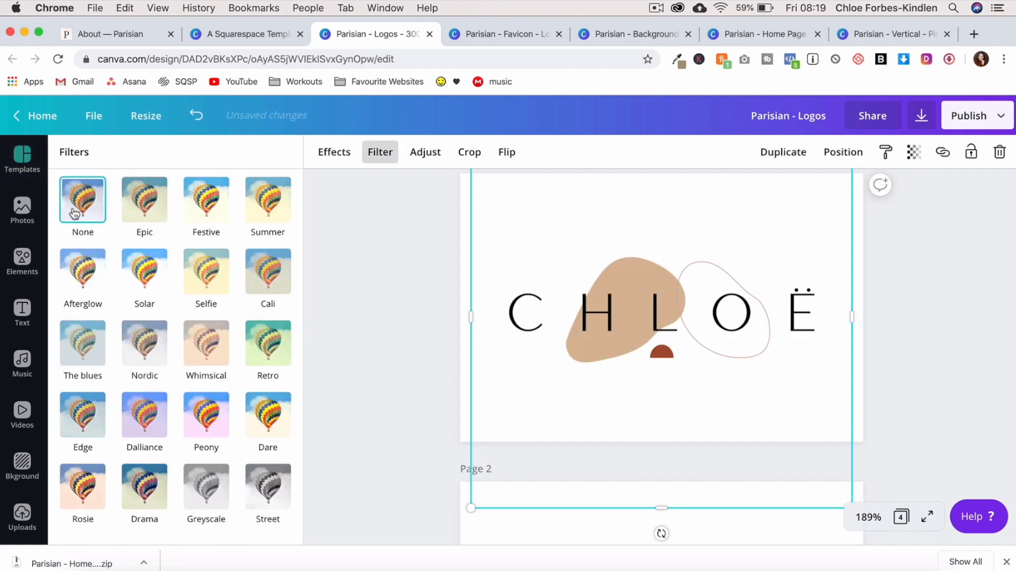
pyautogui.scroll(-15, 599, 361)
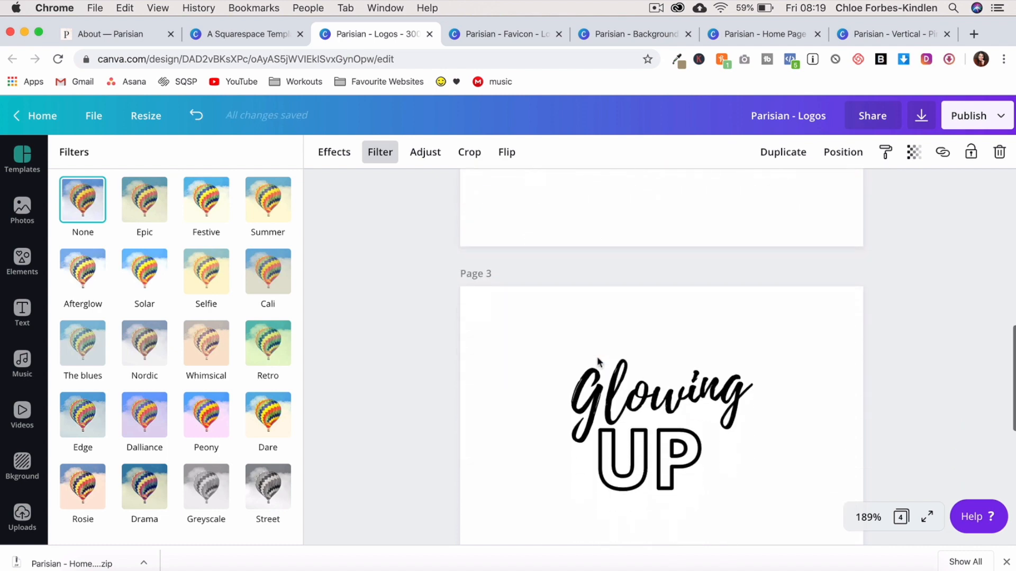
pyautogui.scroll(15, 598, 358)
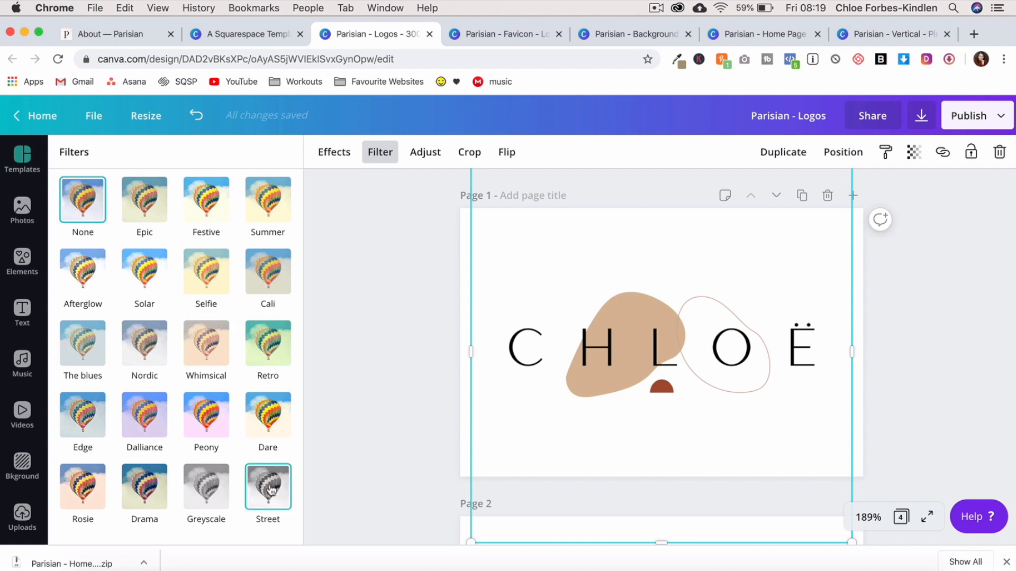
pyautogui.click(382, 351)
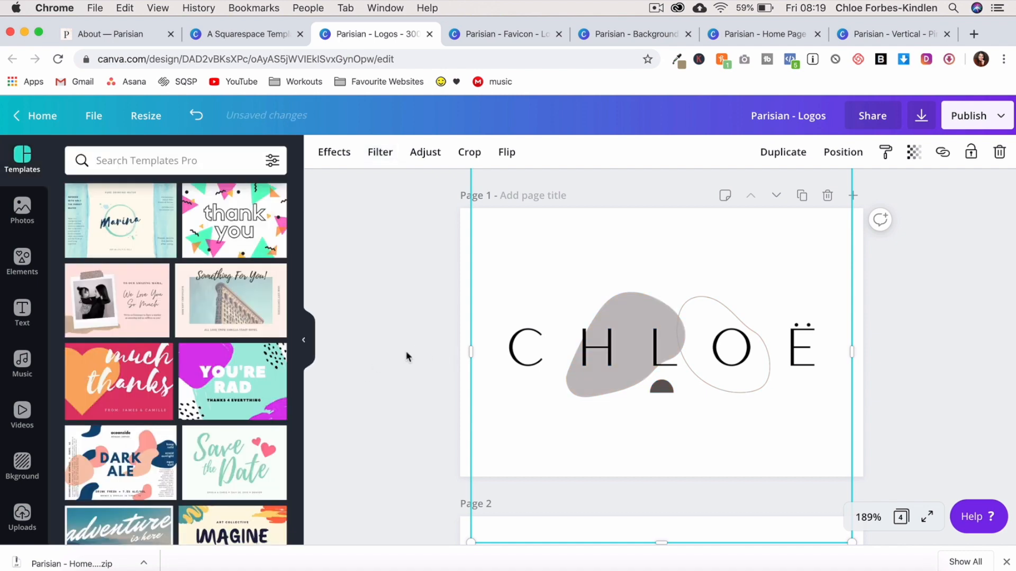
# - Look through the remaining logo pages and open the design's download settings
pyautogui.scroll(-2, 667, 442)
pyautogui.scroll(-15, 666, 443)
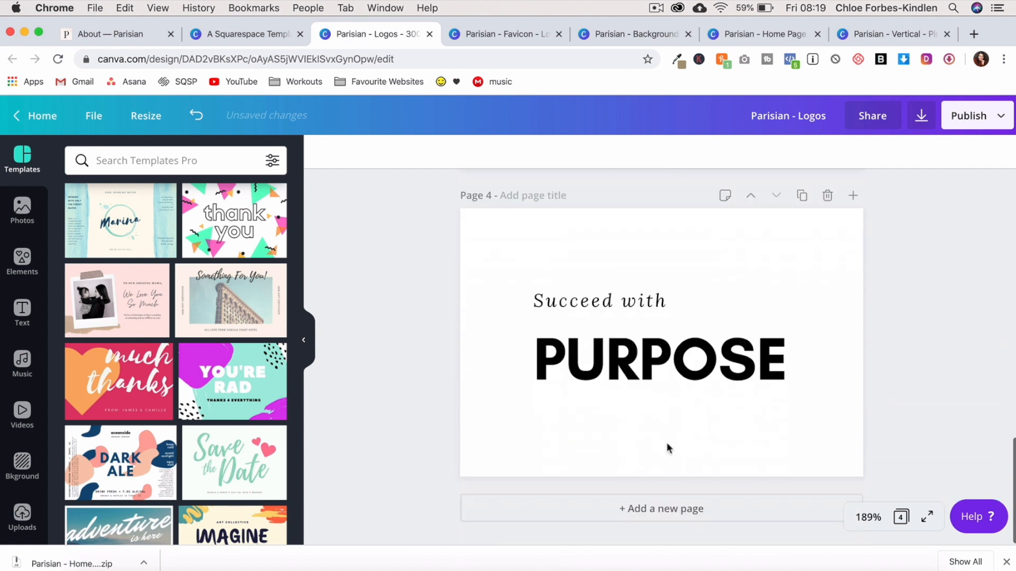
pyautogui.click(921, 115)
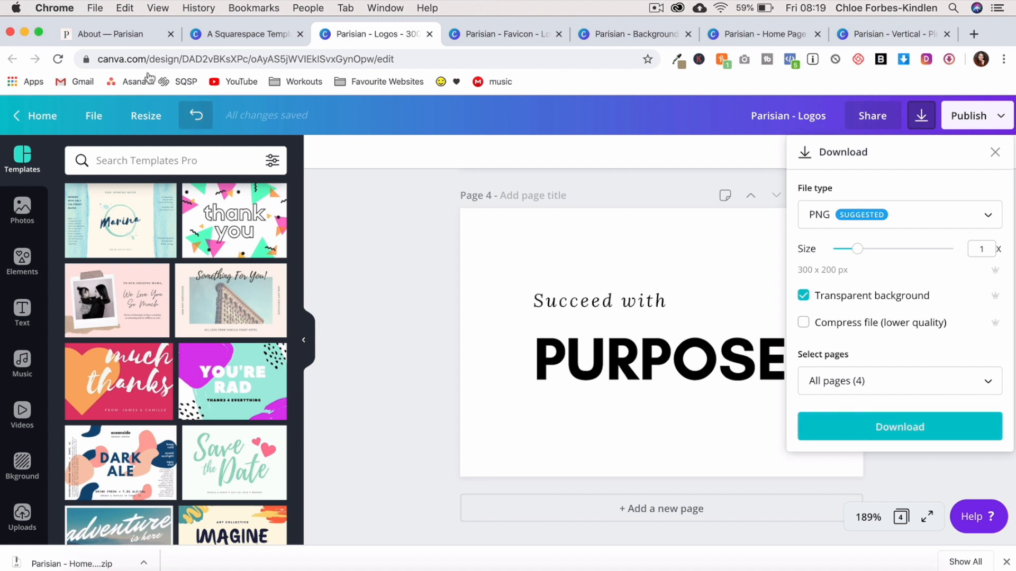
# - Return to the Squarespace About page and add "About - Logo1.png" and "About -Logo2.png" to the first two image blocks
pyautogui.click(108, 36)
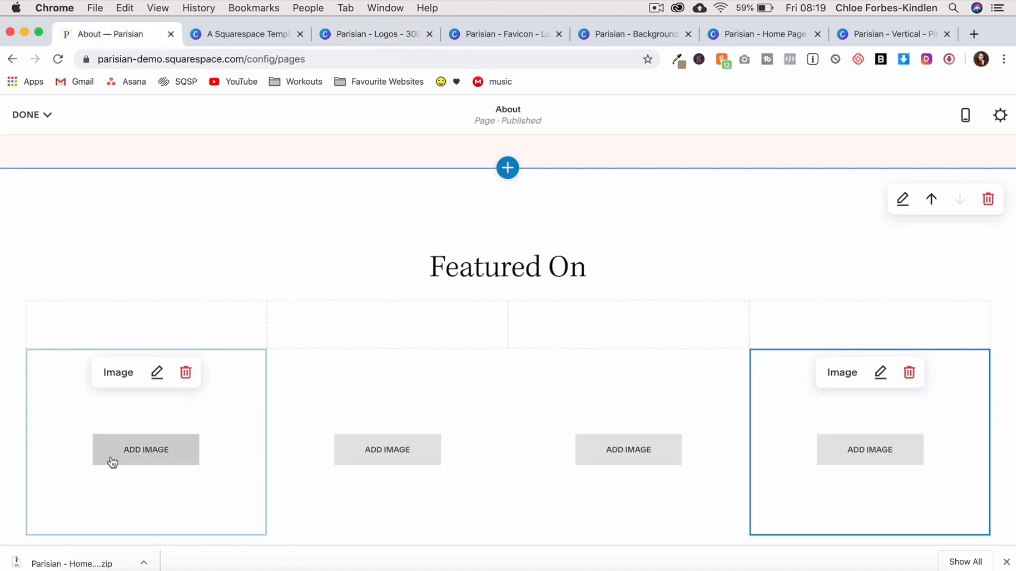
pyautogui.click(137, 457)
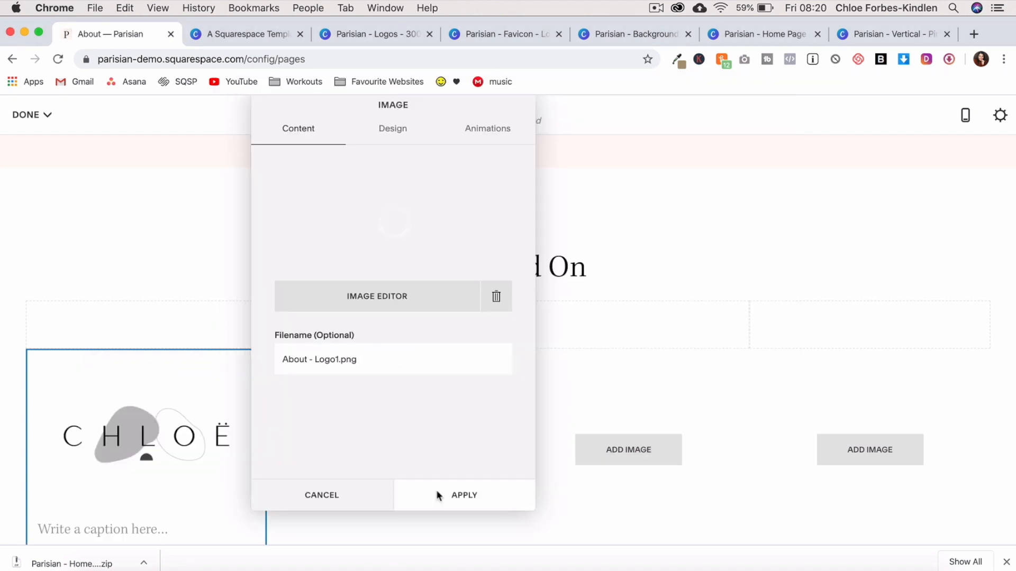
pyautogui.click(437, 493)
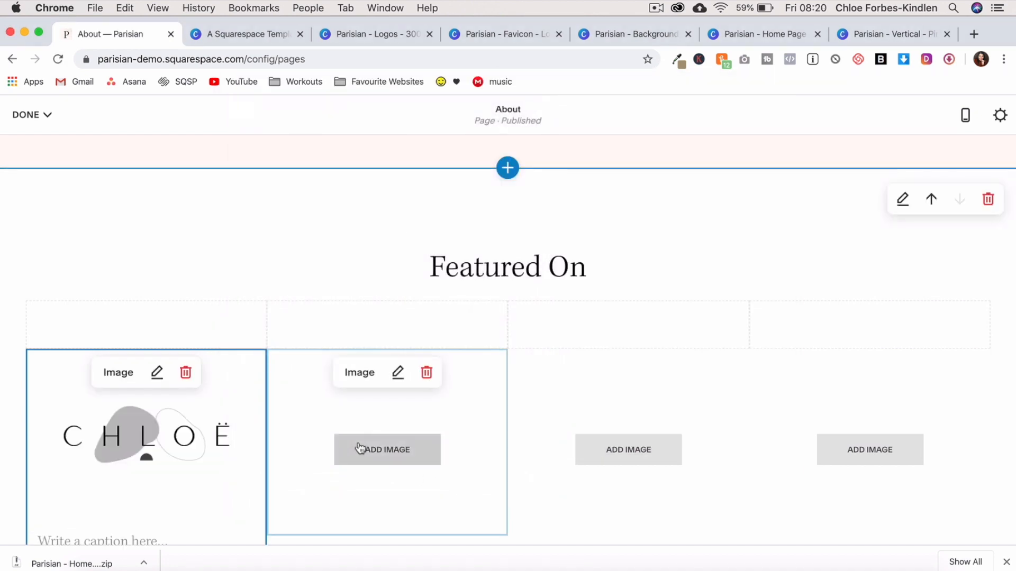
pyautogui.click(350, 459)
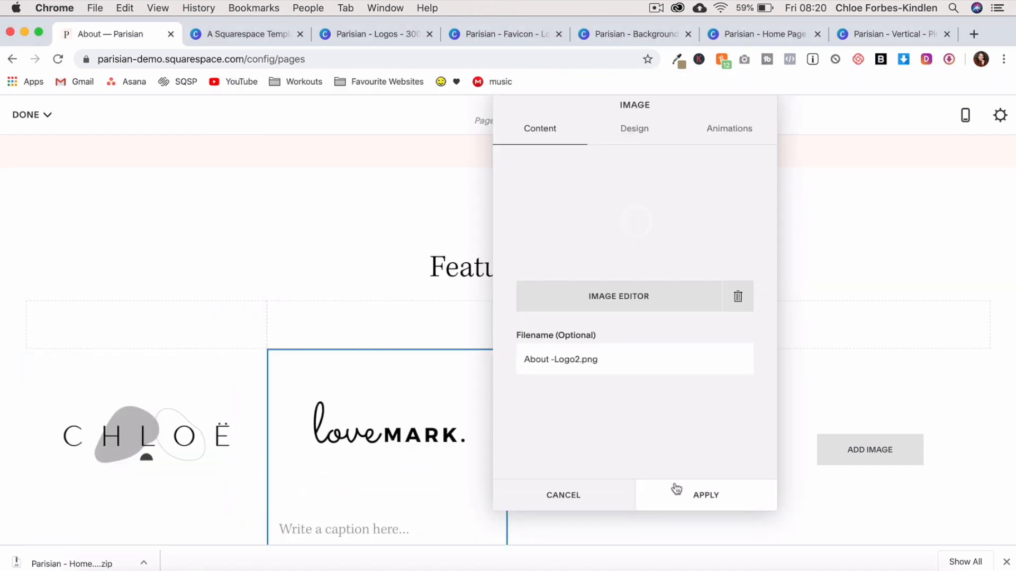
pyautogui.click(677, 487)
# - Add "About -Logo3.png" to the third image block and "About - Logo4.png" to the fourth
pyautogui.click(600, 465)
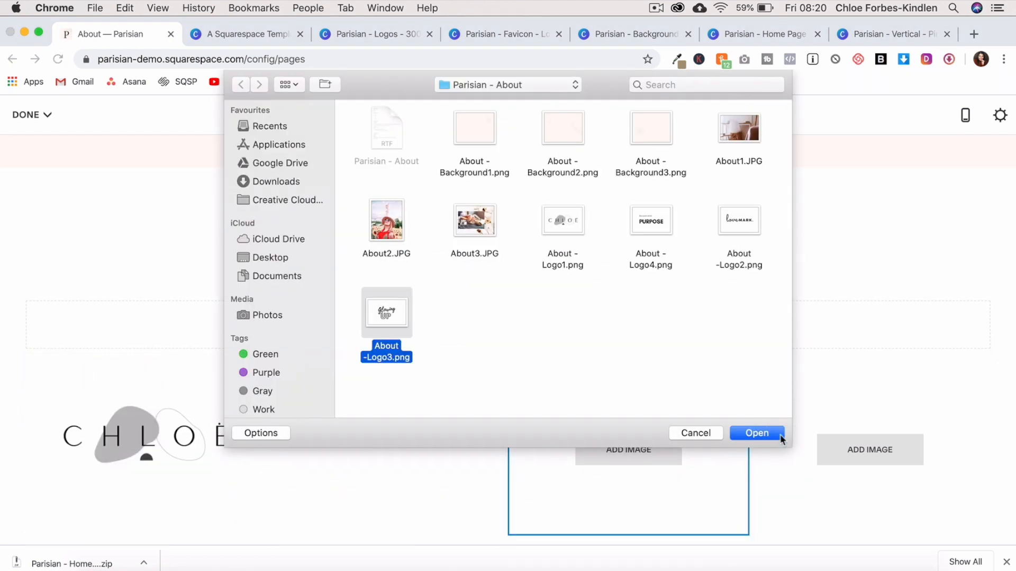
pyautogui.click(756, 434)
pyautogui.click(910, 489)
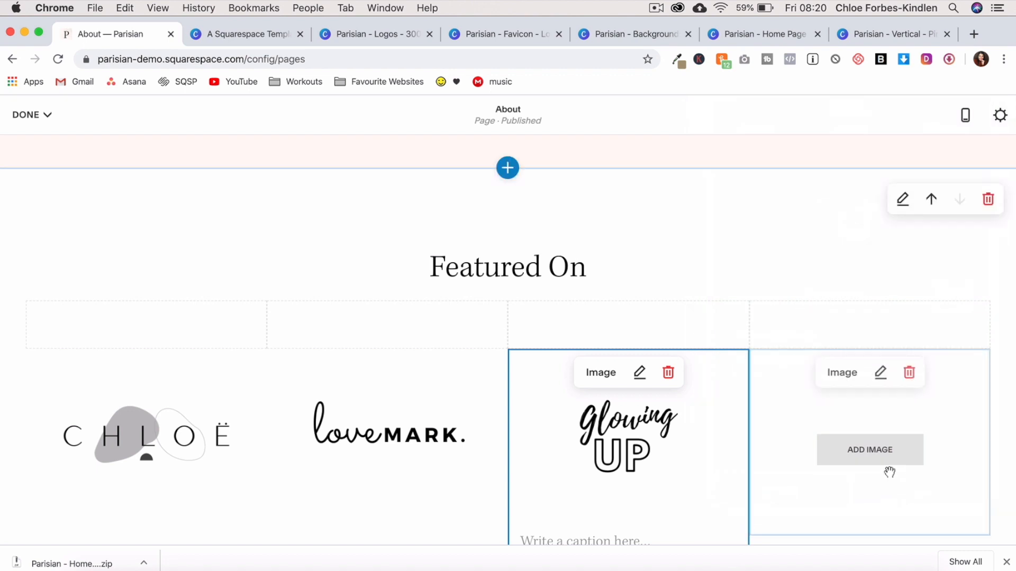
pyautogui.click(887, 451)
pyautogui.doubleClick(672, 229)
pyautogui.click(929, 497)
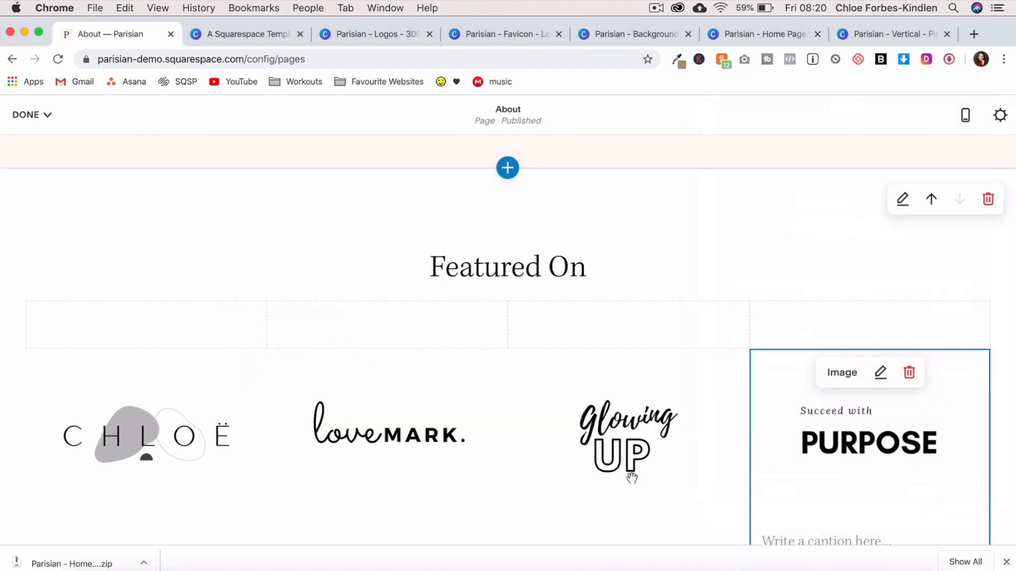
# - Delete the four spacer blocks above the logos in the Featured On section
pyautogui.click(173, 327)
pyautogui.click(258, 323)
pyautogui.click(414, 325)
pyautogui.click(480, 326)
pyautogui.click(655, 325)
pyautogui.click(722, 326)
pyautogui.click(896, 324)
pyautogui.click(957, 326)
# - Set the content width of the Featured On section to M
pyautogui.click(905, 198)
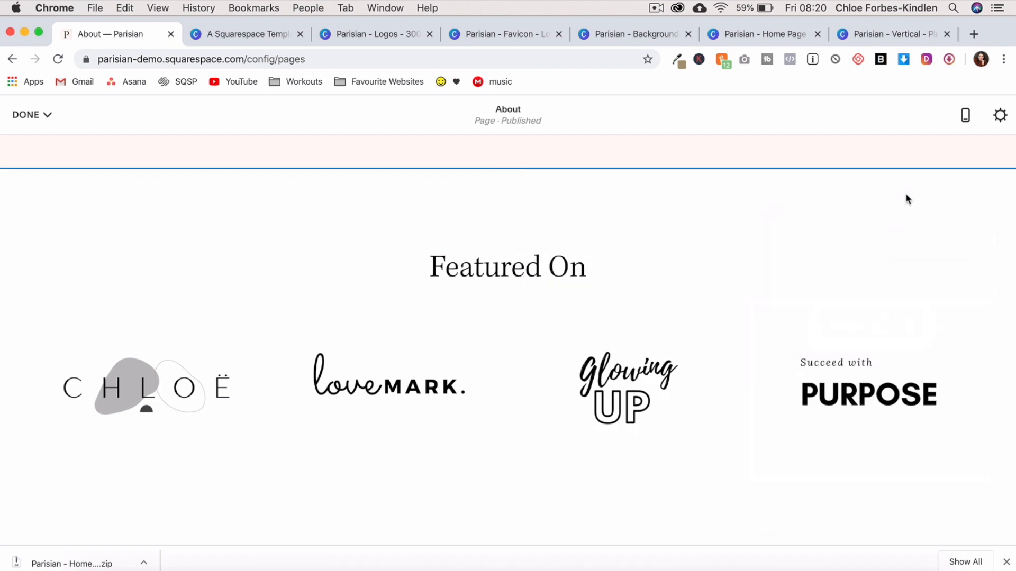
pyautogui.click(865, 330)
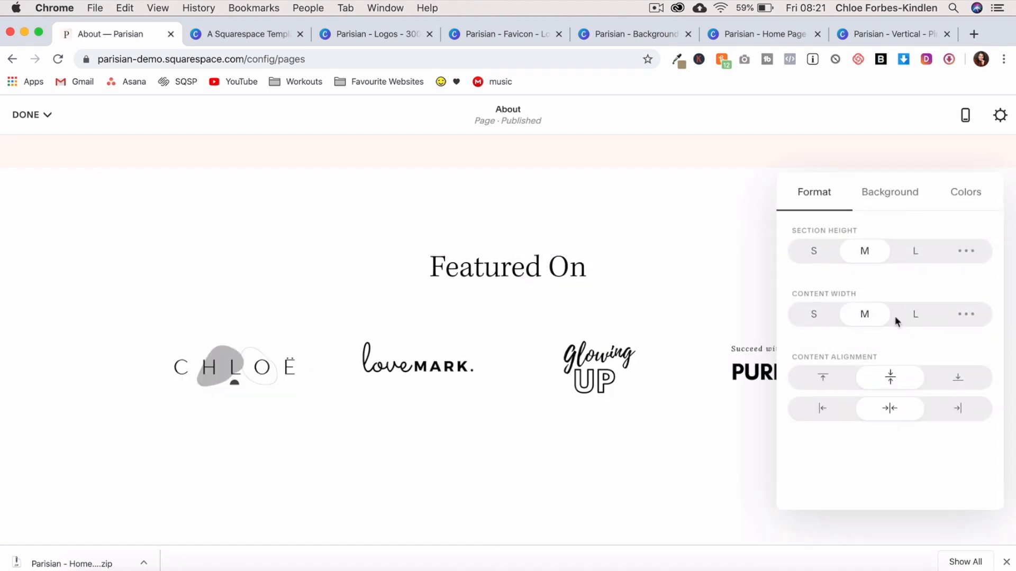
# - Turn off the default theme for the Featured On section, apply the Accent Dark color theme, and save the page
pyautogui.click(899, 194)
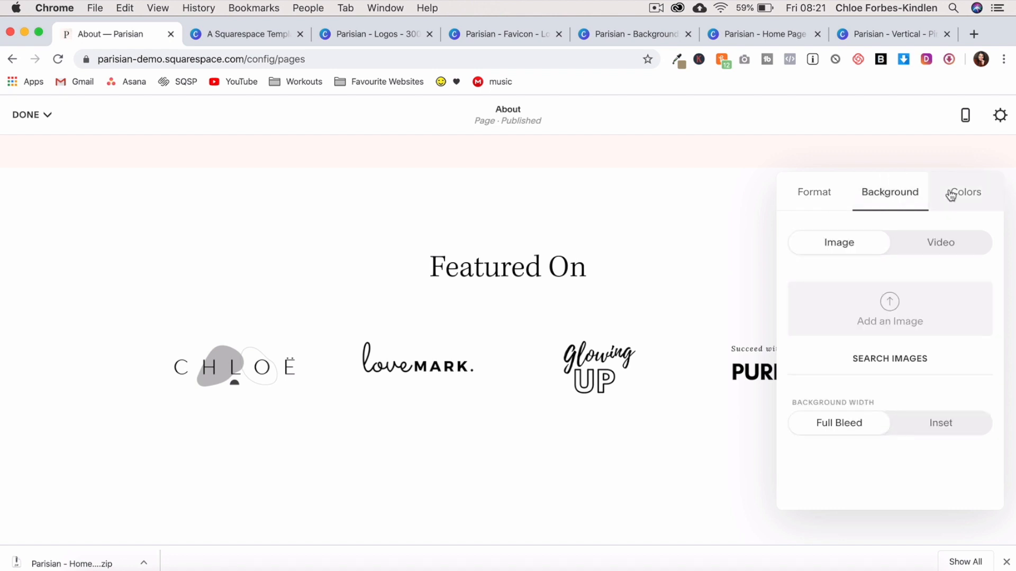
pyautogui.click(952, 193)
pyautogui.click(974, 246)
pyautogui.scroll(-5, 882, 436)
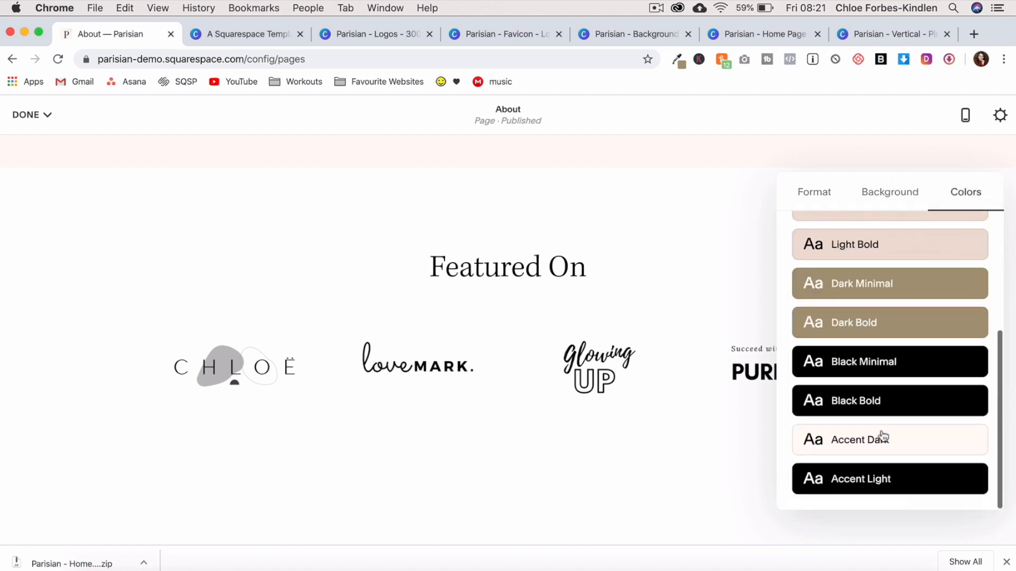
pyautogui.click(883, 440)
pyautogui.click(59, 115)
pyautogui.click(33, 143)
# - Reopen the About page for editing and add a blank section below Featured On
pyautogui.click(268, 127)
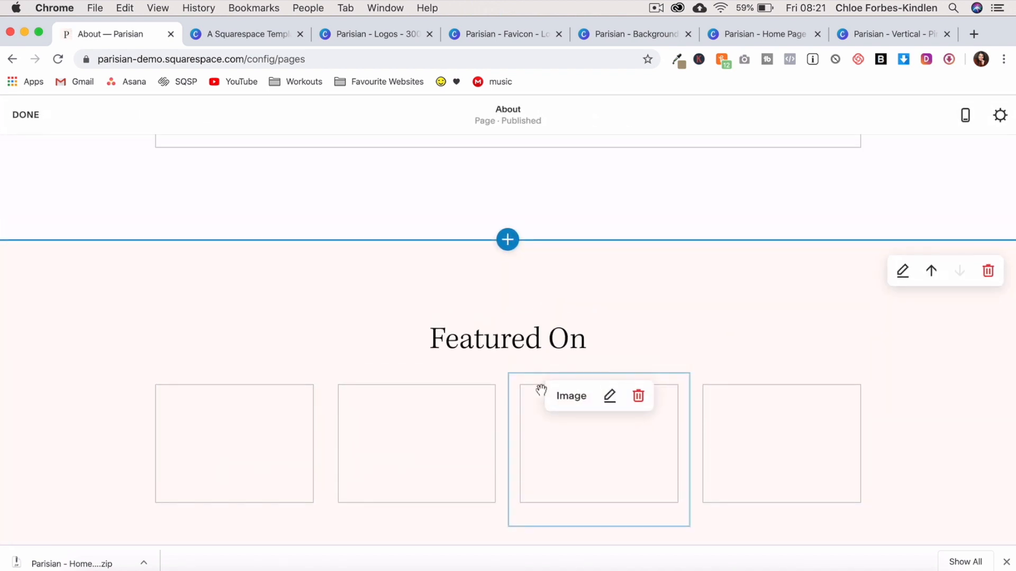
pyautogui.scroll(-5, 540, 390)
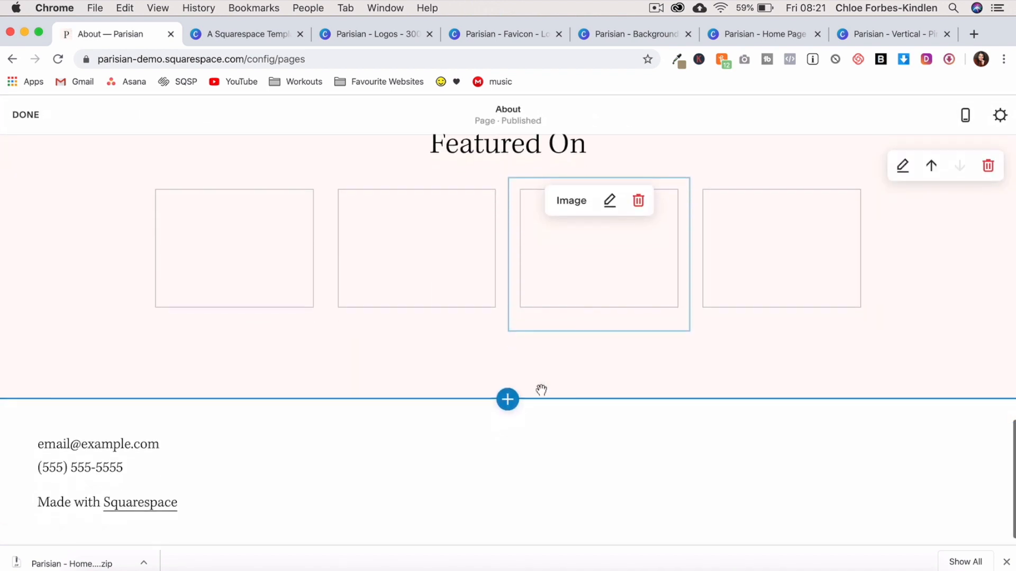
pyautogui.click(507, 401)
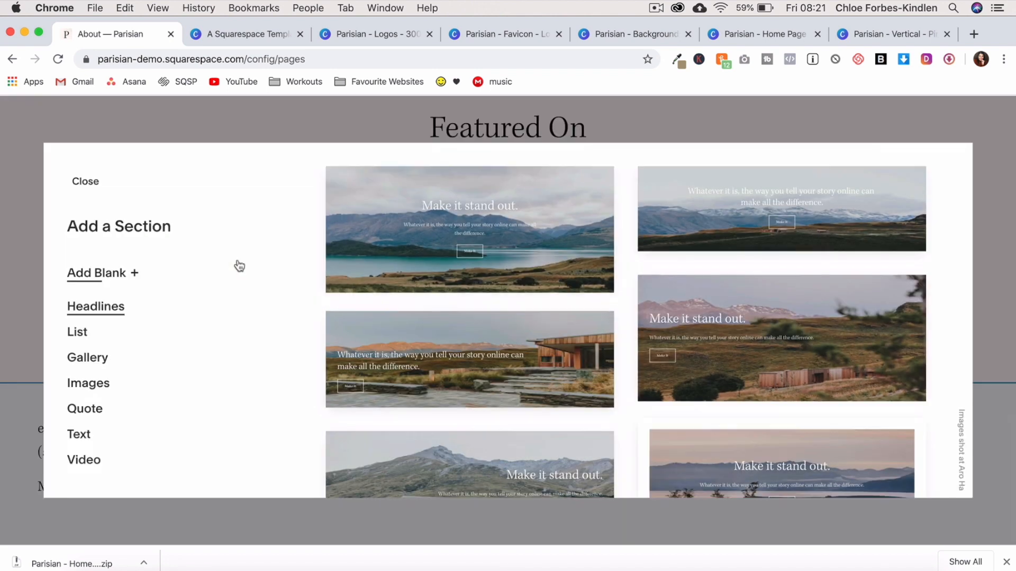
pyautogui.click(126, 274)
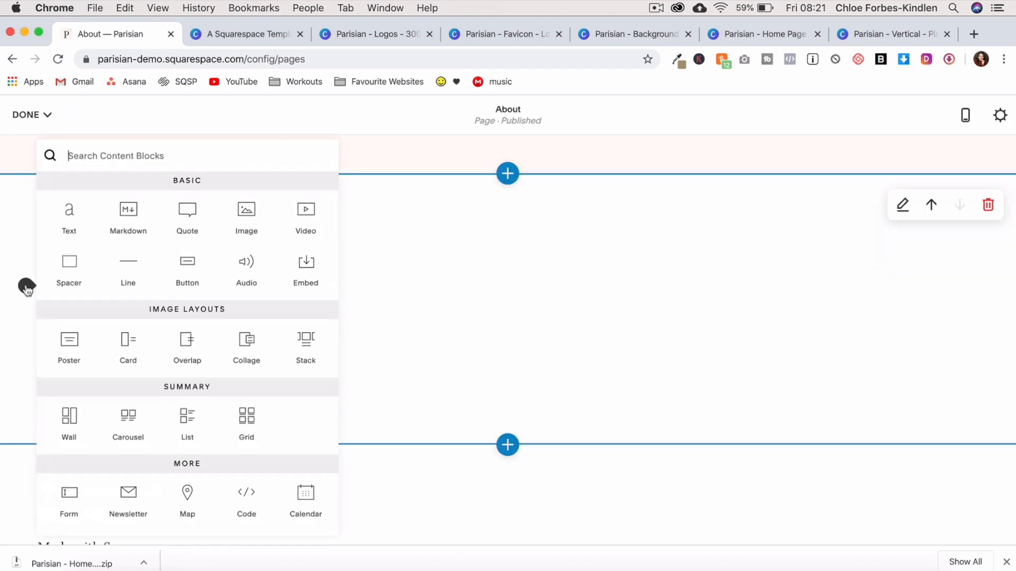
# - Add two spacer blocks to the blank section and place them side by side as two equal columns
pyautogui.click(68, 265)
pyautogui.click(26, 261)
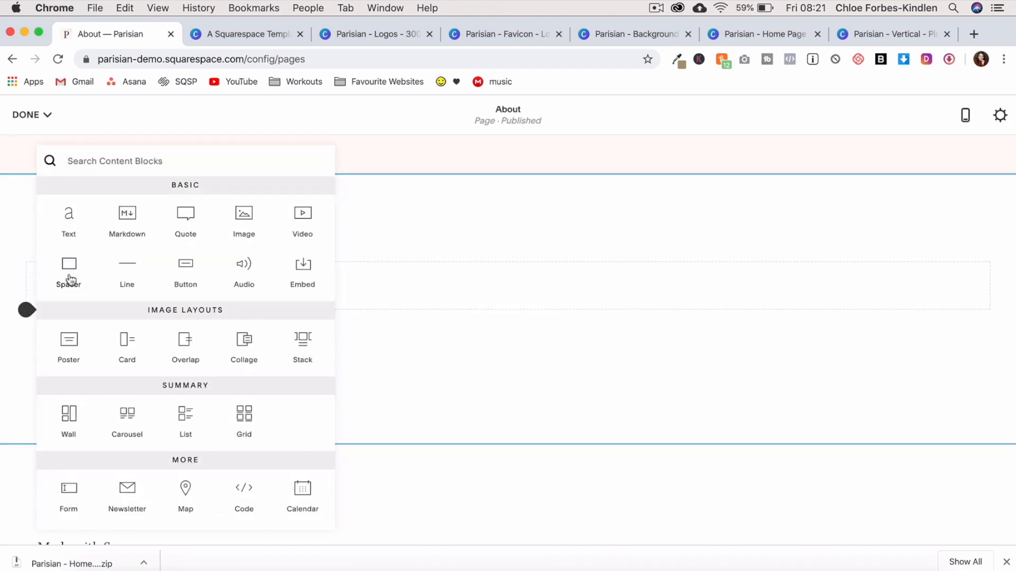
pyautogui.click(68, 266)
pyautogui.moveTo(61, 287); pyautogui.dragTo(50, 266)
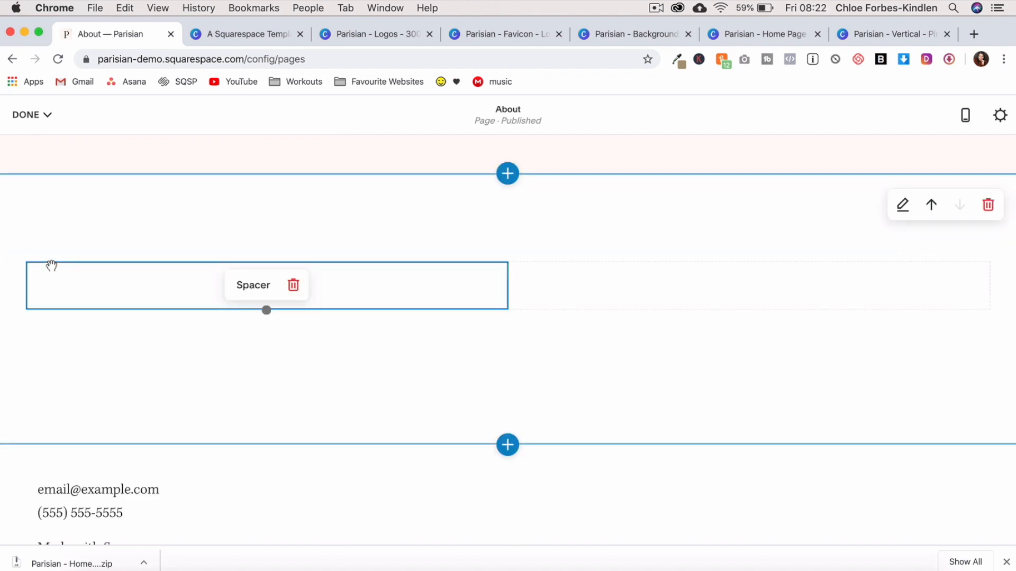
# - Add an image block beneath the left spacer using "About2.JPG" from the Parisian - About folder
pyautogui.click(25, 310)
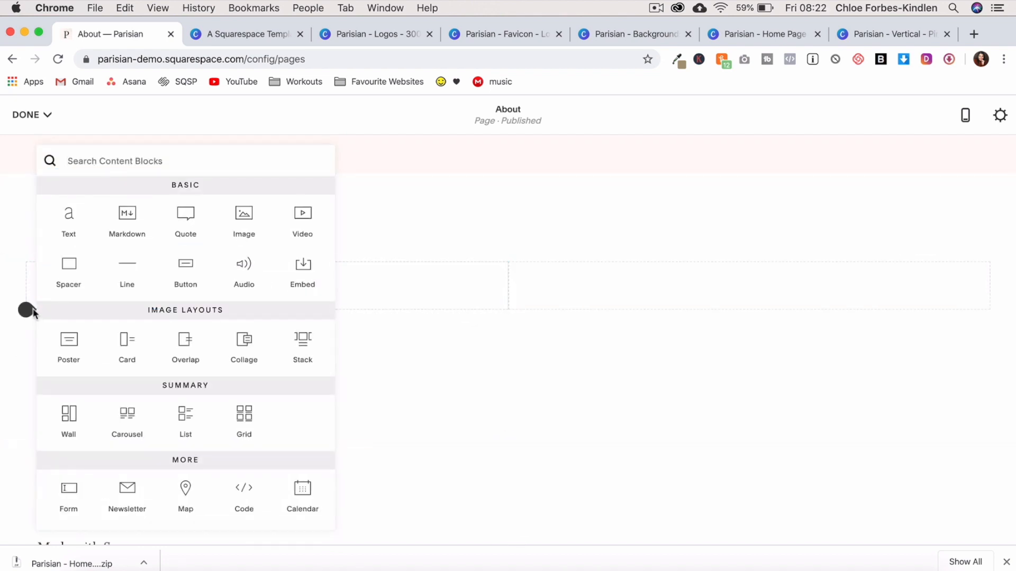
pyautogui.click(236, 221)
pyautogui.click(594, 217)
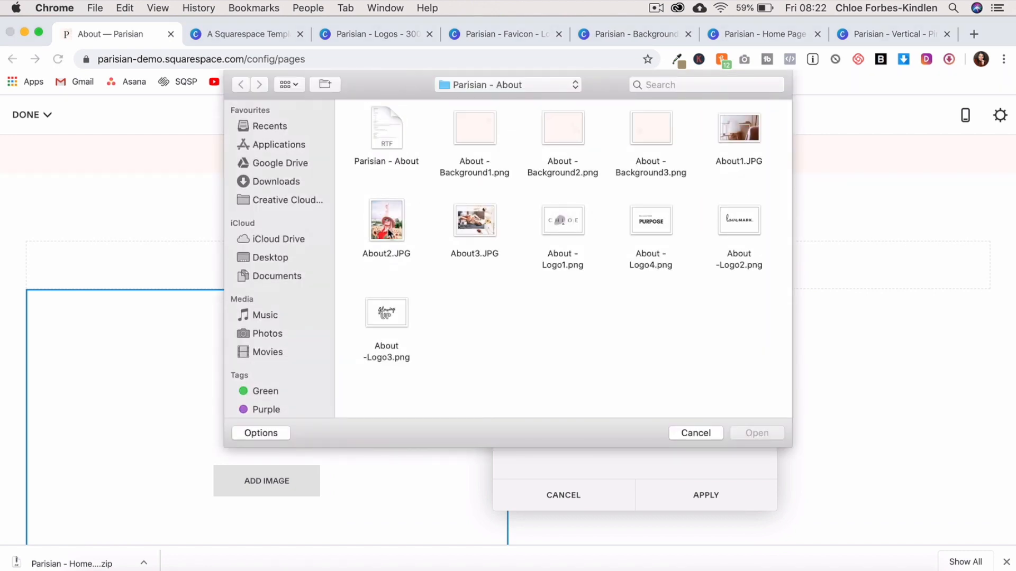
pyautogui.click(389, 232)
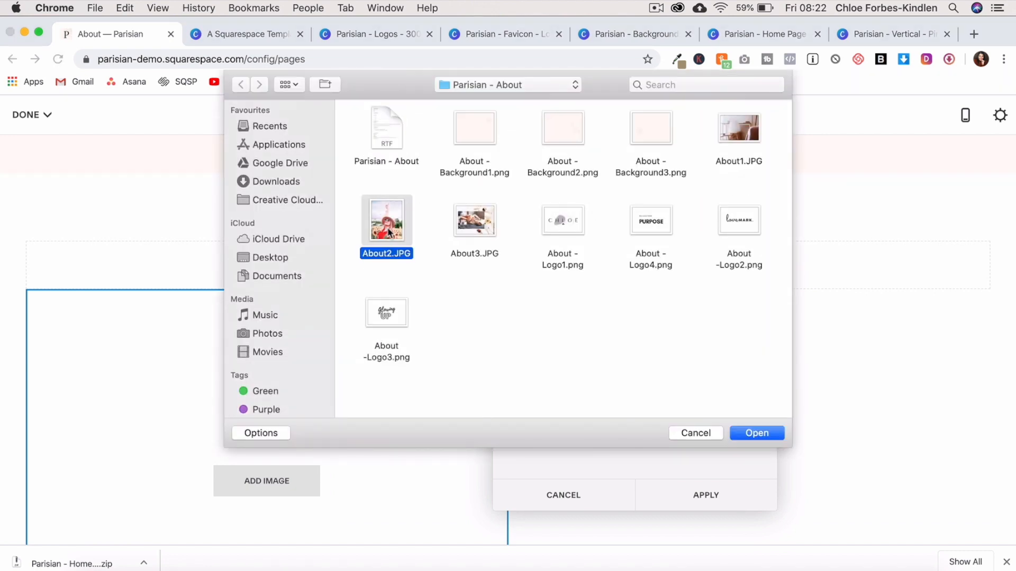
pyautogui.click(766, 435)
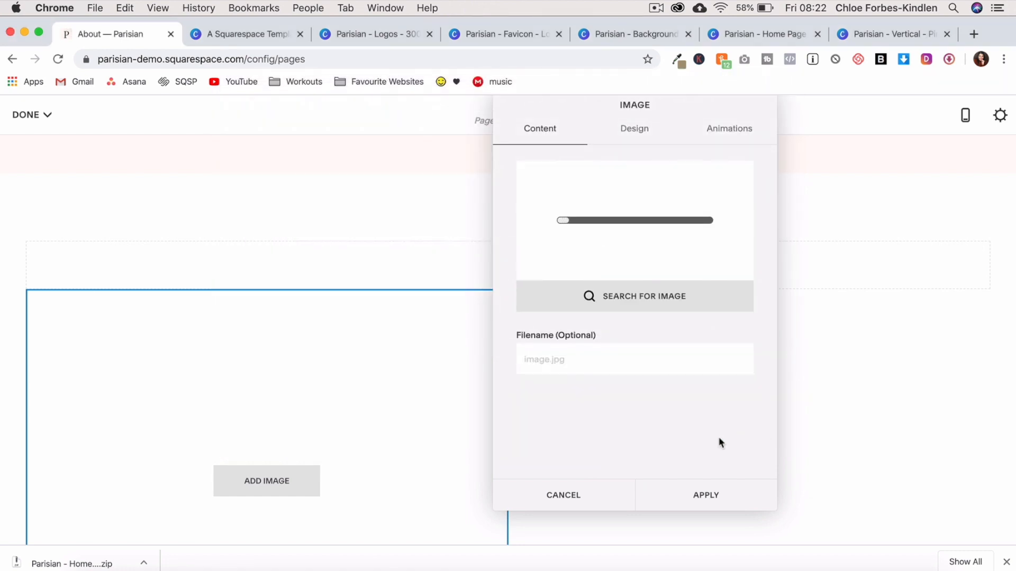
pyautogui.click(685, 495)
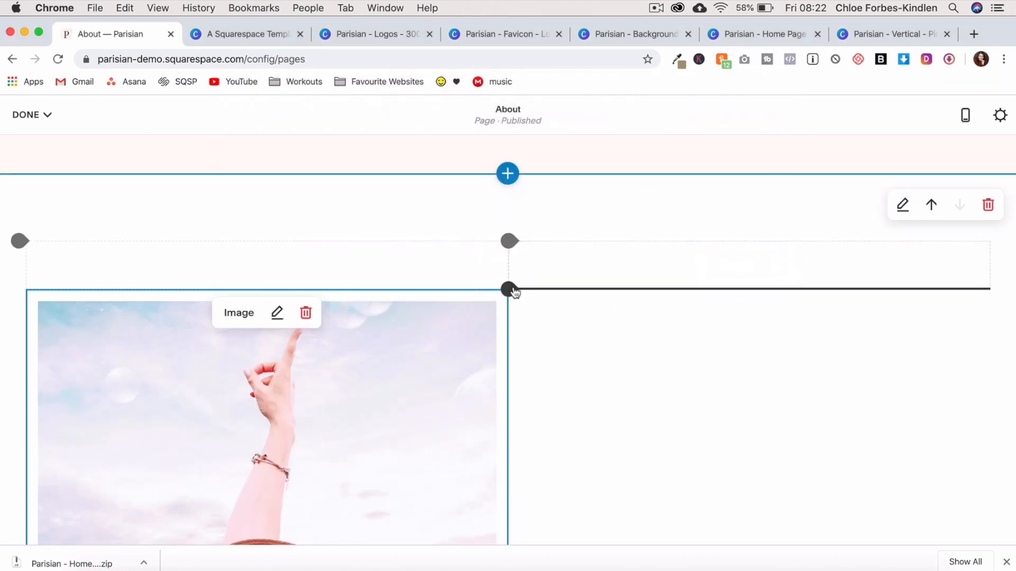
# - Add a text block beneath the right spacer with the self-introduction heading and the Lorem ipsum large paragraph
pyautogui.click(512, 291)
pyautogui.moveTo(549, 217); pyautogui.dragTo(512, 289)
pyautogui.click(511, 291)
pyautogui.click(550, 219)
pyautogui.click(543, 320)
pyautogui.write("I'm Charlotte Lorem ipsum dolor sit amet, consectetur adipiscing elit, sed do eiusmod tempor incididunt ut labore et dolore magna aliqua. Ut enim ad minim veniam, quis nostrud exercitation ullamco laboris nisi ut aliquip ex ea commodo consequat.")
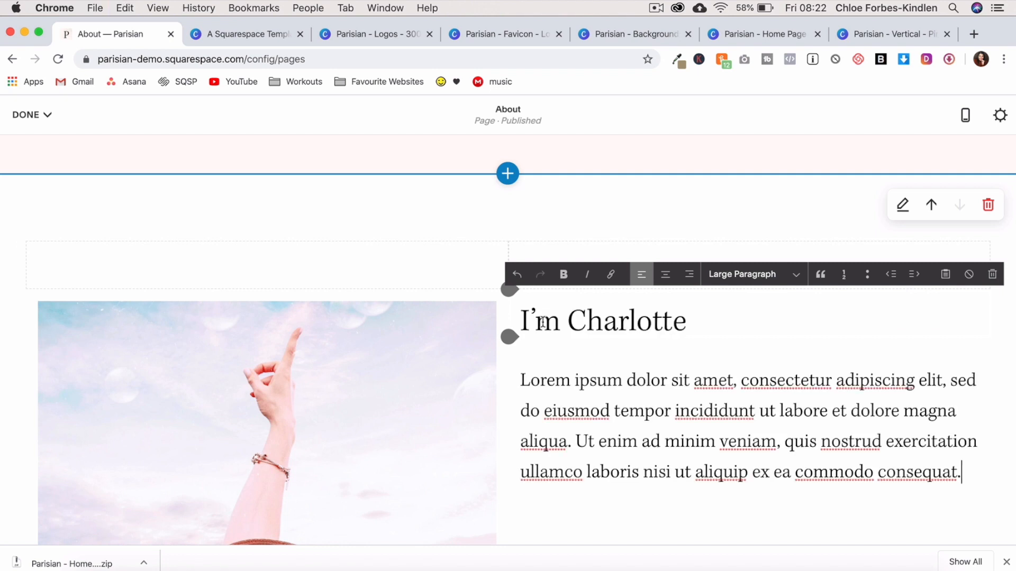
# - Remove the two spacers above the image and text, and set the section's content width to M
pyautogui.scroll(-3, 638, 389)
pyautogui.click(637, 389)
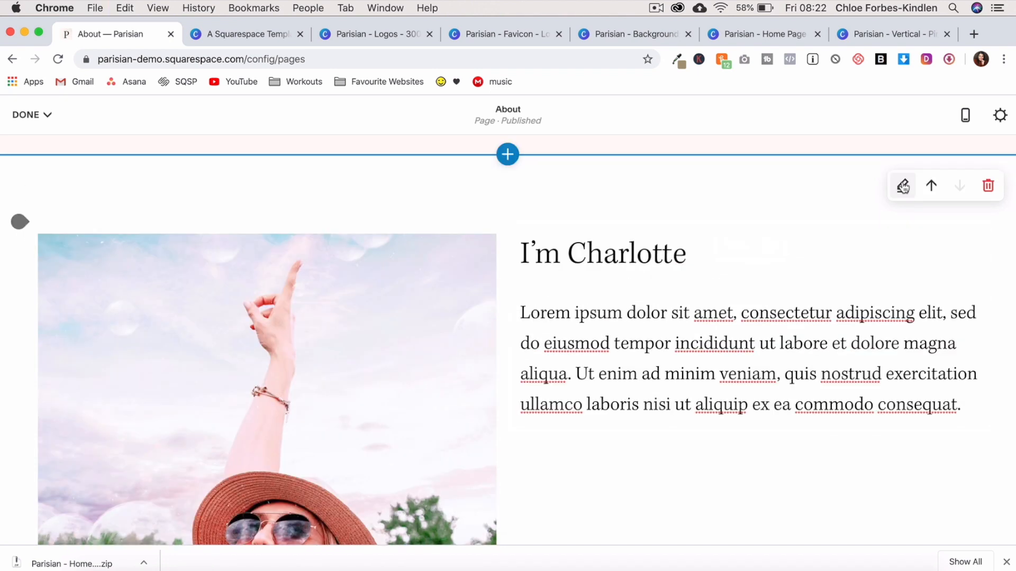
pyautogui.click(901, 186)
pyautogui.click(870, 319)
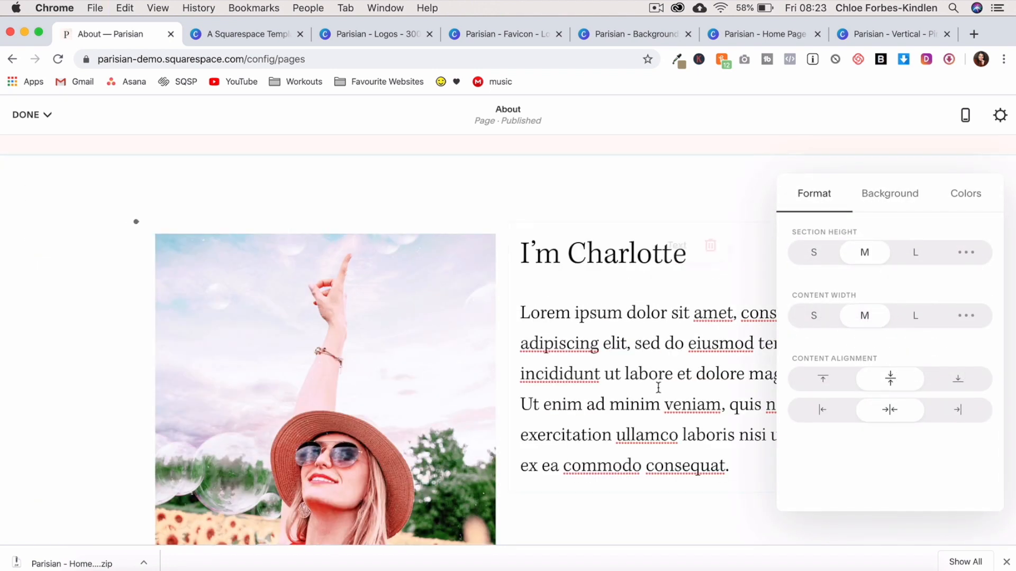
# - Add a pink floral background image from the Parisian - About folder to the introduction section
pyautogui.scroll(-3, 648, 397)
pyautogui.scroll(2, 650, 396)
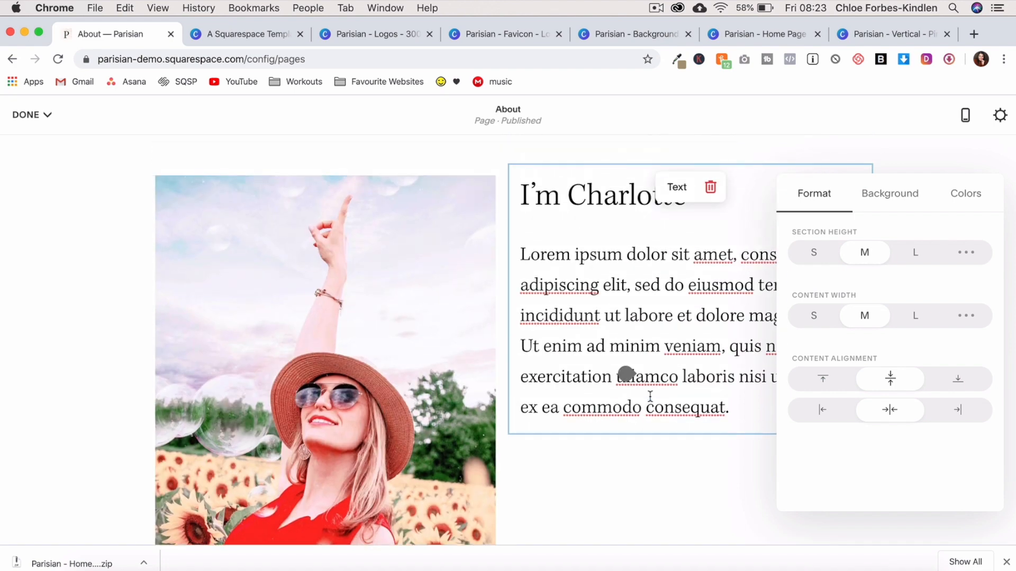
pyautogui.click(882, 176)
pyautogui.click(894, 300)
pyautogui.click(756, 432)
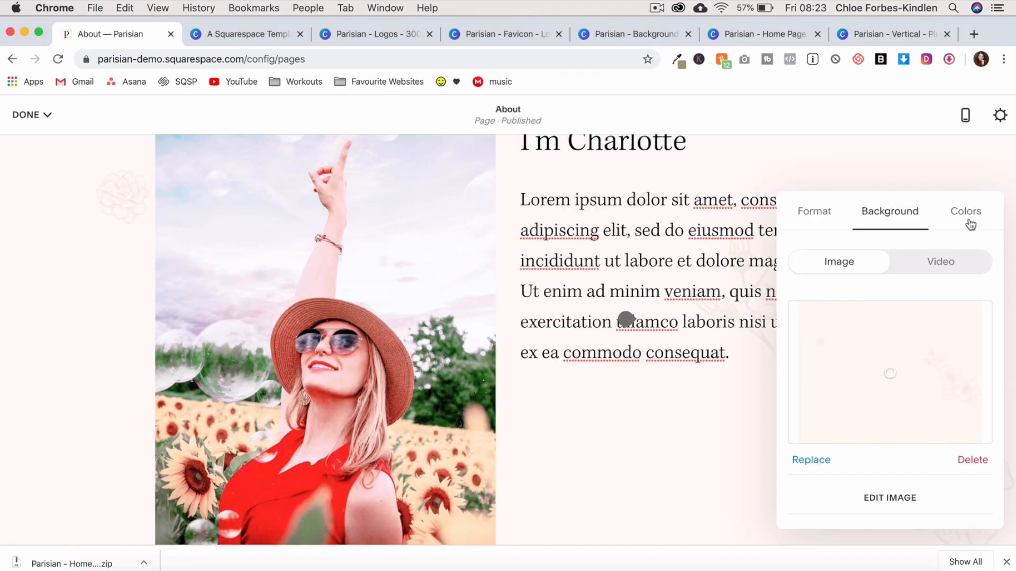
# - Turn off the introduction section's default theme, choose the Accent Dark color theme, and save the page
pyautogui.click(968, 222)
pyautogui.click(990, 264)
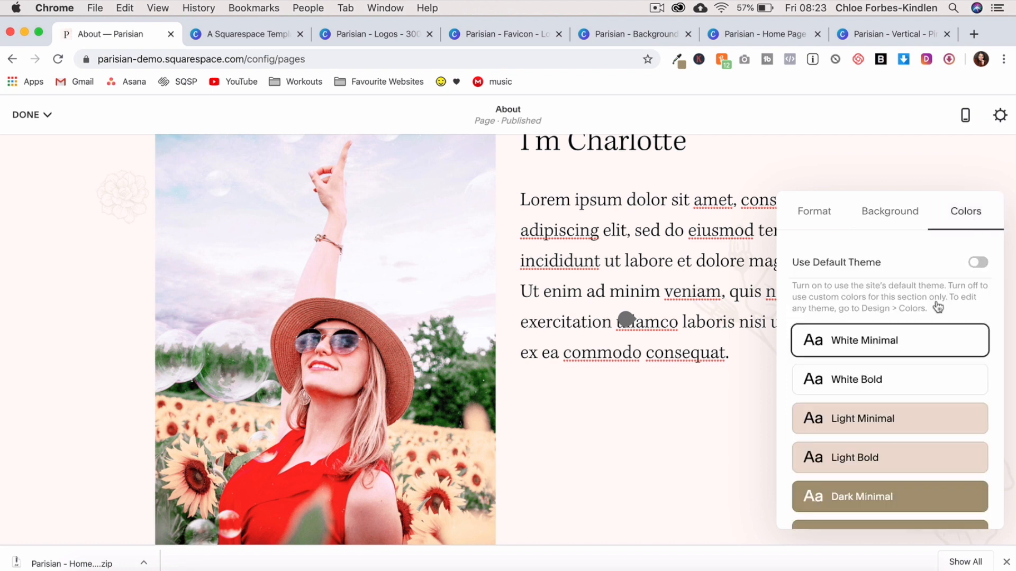
pyautogui.scroll(-3, 896, 390)
pyautogui.click(877, 465)
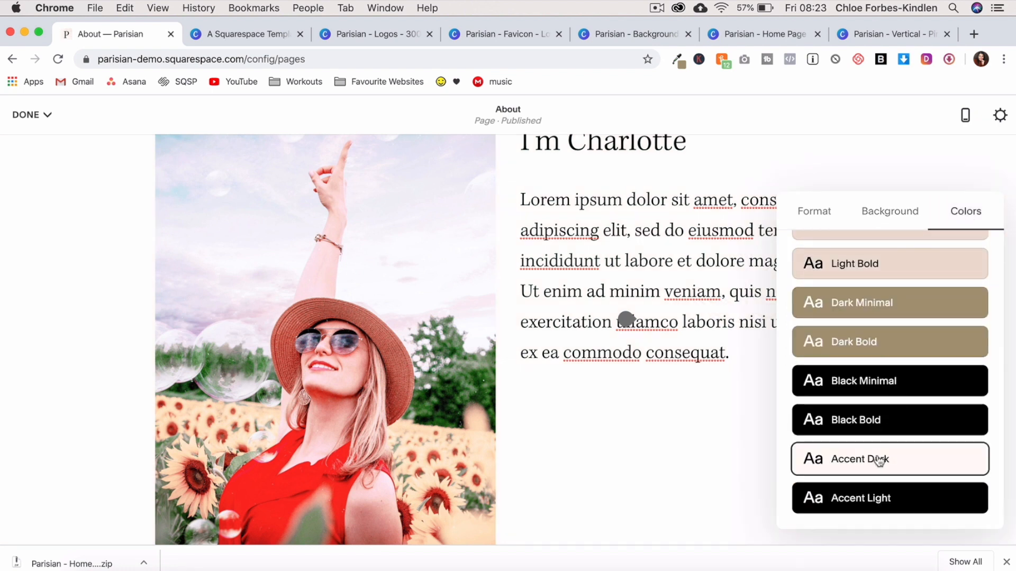
pyautogui.click(842, 279)
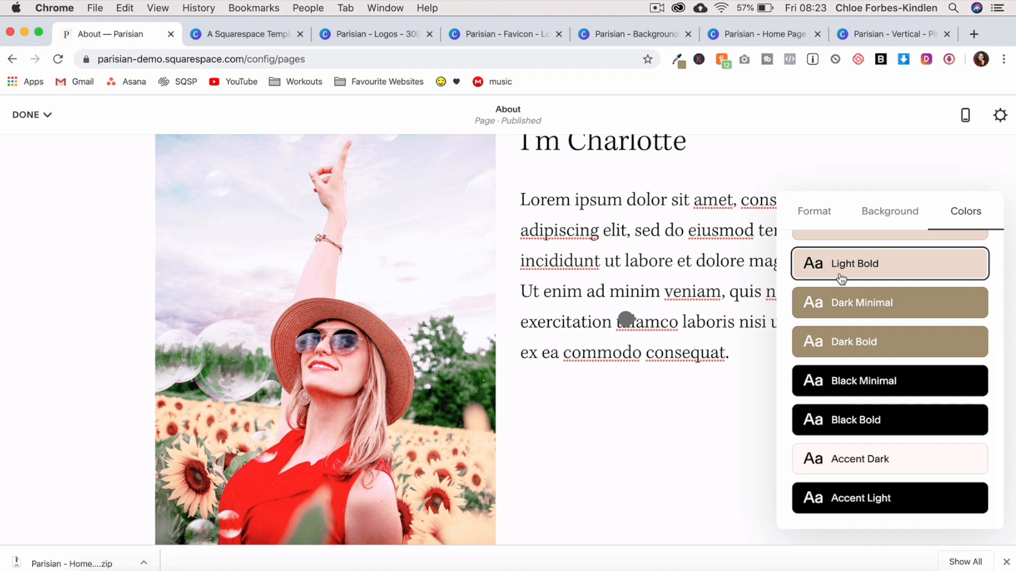
pyautogui.click(873, 457)
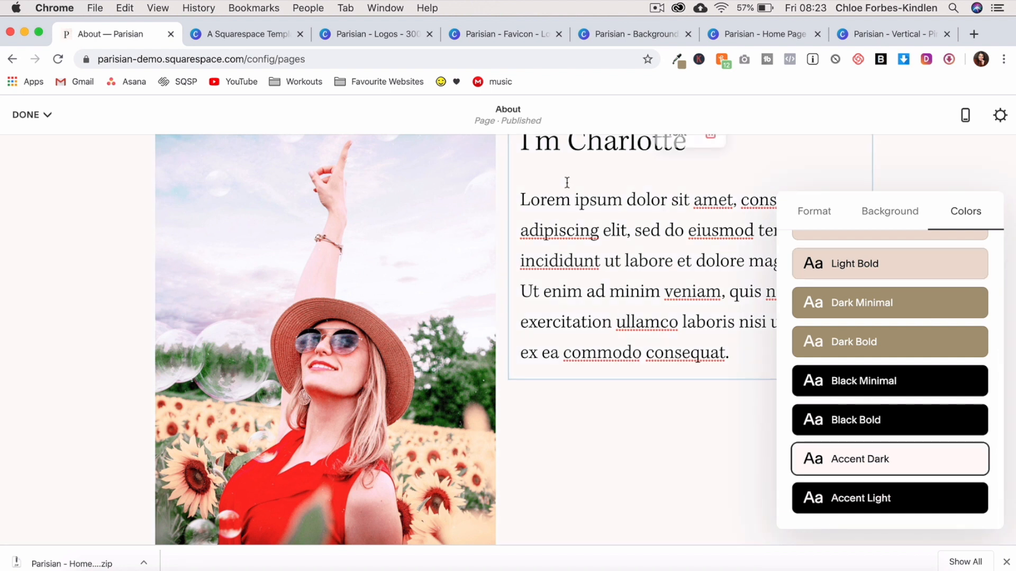
pyautogui.click(41, 115)
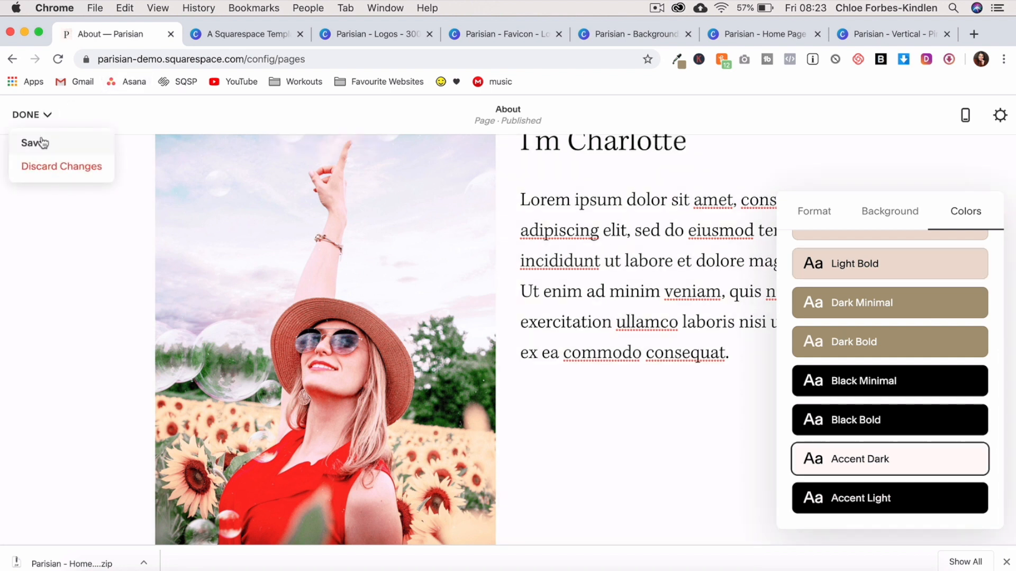
pyautogui.click(42, 143)
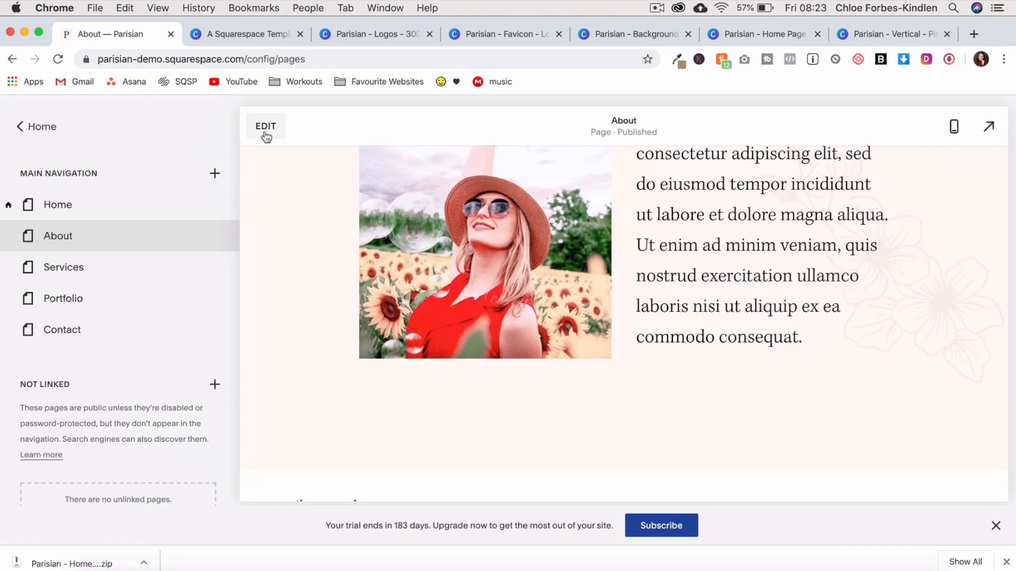
# - Reopen the About page for editing and add a blank section below the introduction section
pyautogui.click(265, 137)
pyautogui.click(510, 473)
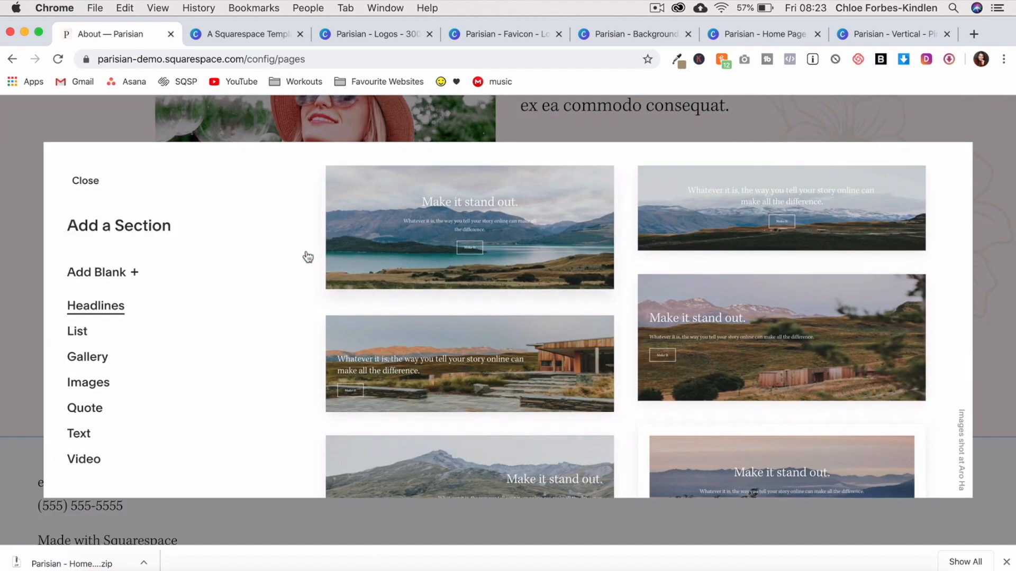
pyautogui.click(147, 276)
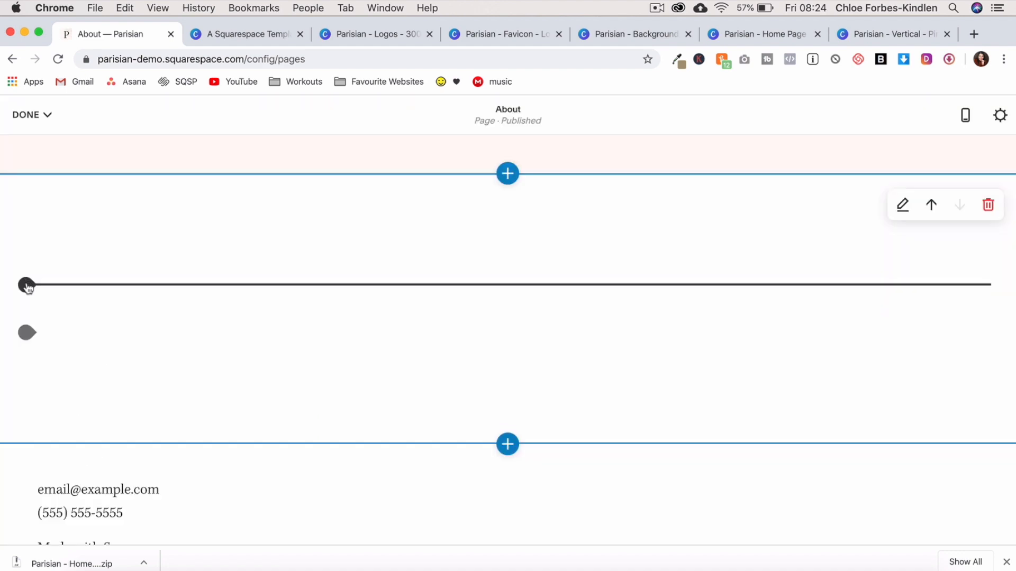
# - Add a text block reading "Core Values" to the new section, centered and formatted as Large Heading
pyautogui.click(26, 285)
pyautogui.click(73, 217)
pyautogui.write('Core Values')
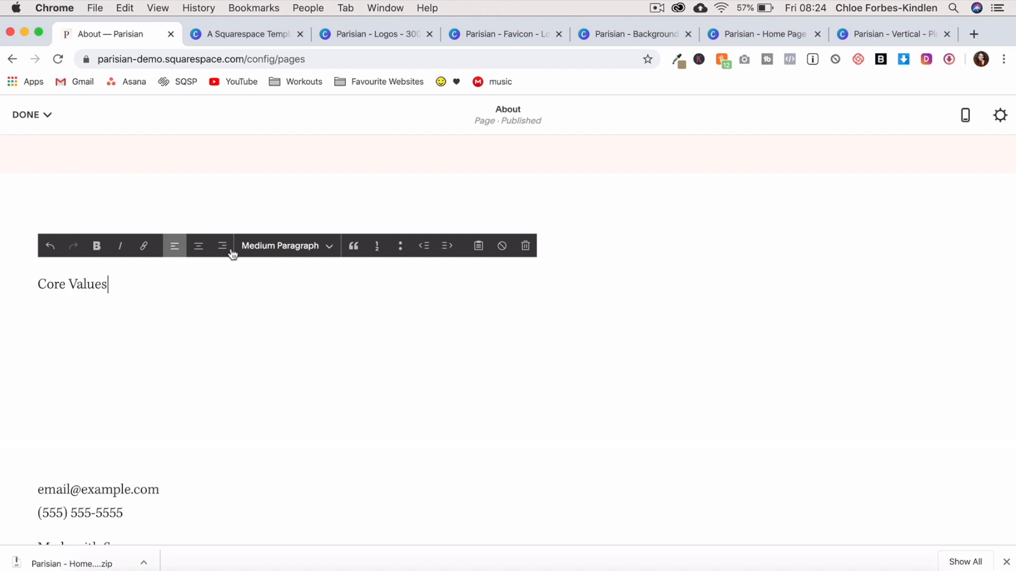
pyautogui.click(200, 247)
pyautogui.click(279, 247)
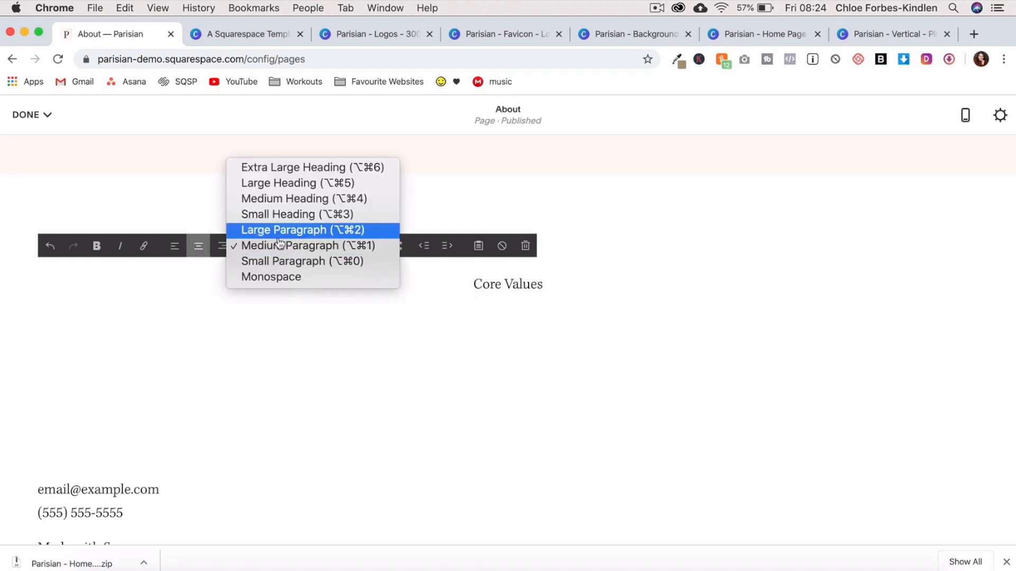
pyautogui.click(292, 185)
pyautogui.click(238, 325)
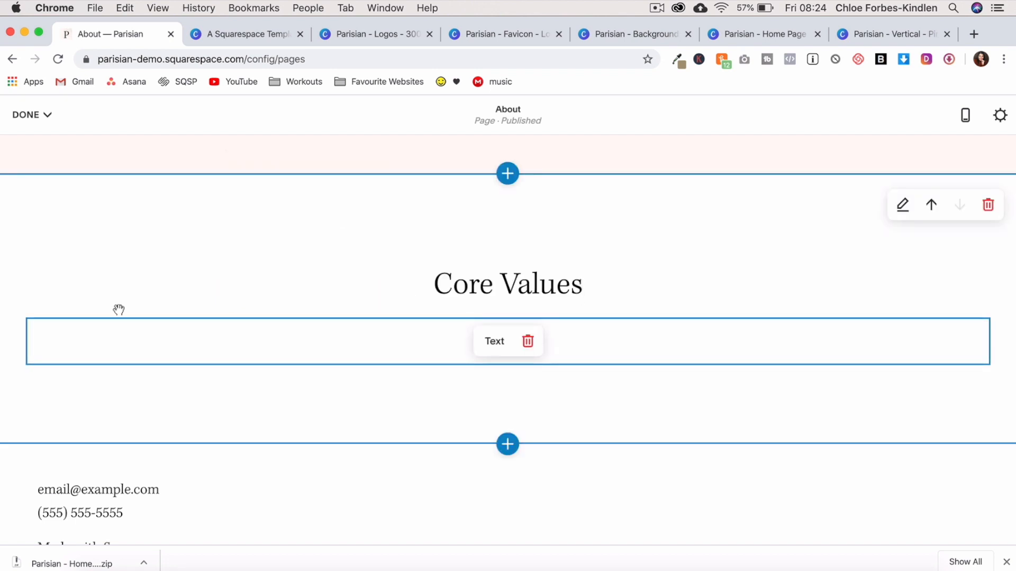
# - Add two spacer blocks below the Core Values heading and arrange them side by side in two columns
pyautogui.click(31, 320)
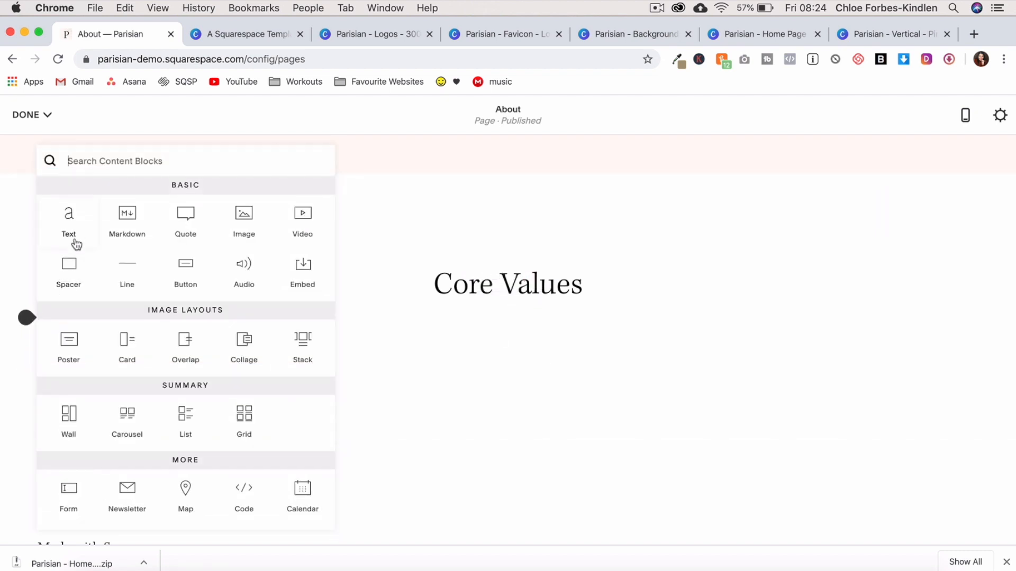
pyautogui.click(77, 269)
pyautogui.click(26, 354)
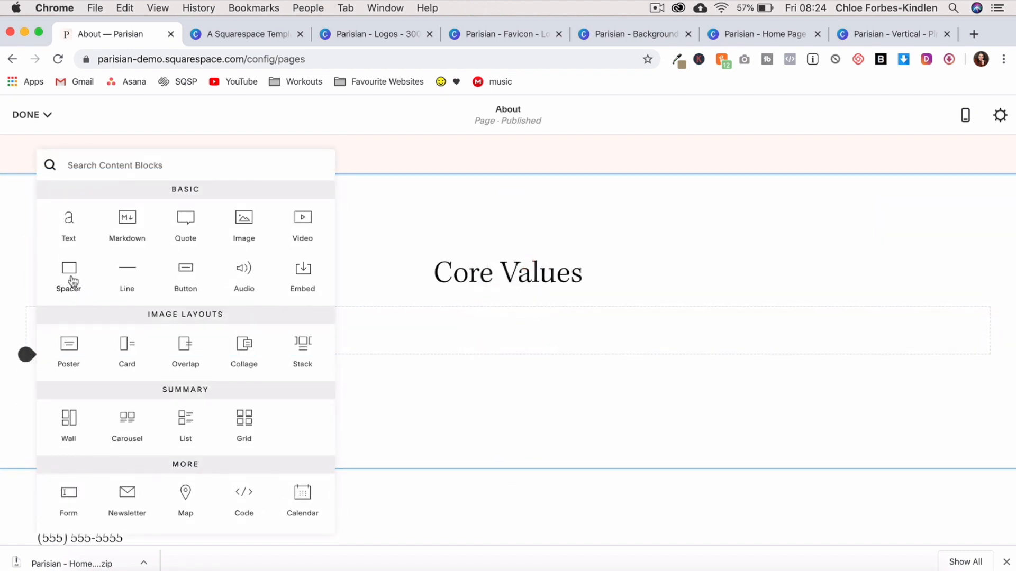
pyautogui.click(74, 281)
pyautogui.moveTo(172, 363); pyautogui.dragTo(34, 361)
# - Add a text block reading "+ HONESTY" below the spacer in the first column of the Core Values section
pyautogui.click(33, 360)
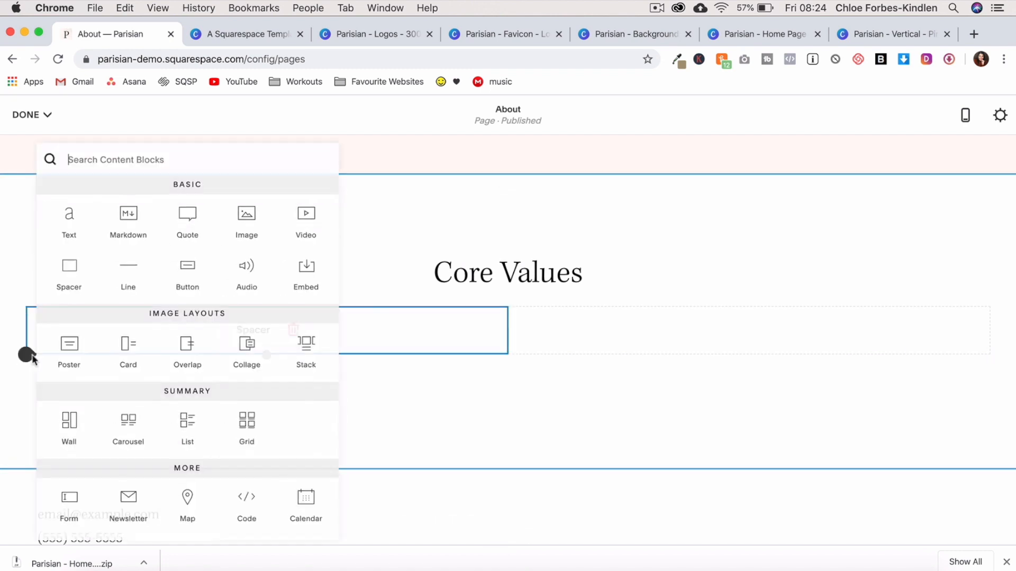
pyautogui.click(74, 228)
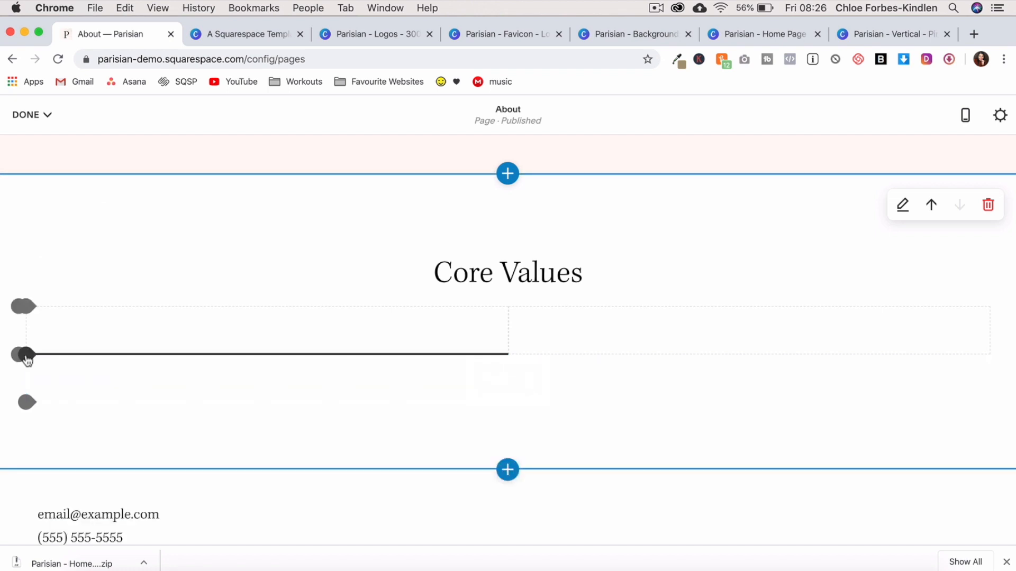
pyautogui.click(28, 361)
pyautogui.click(66, 221)
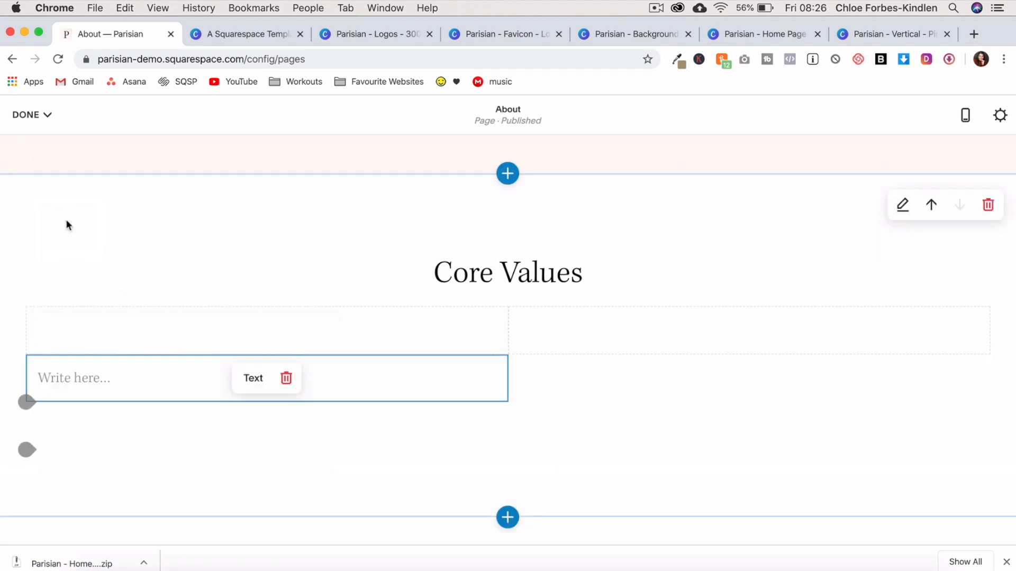
pyautogui.click(118, 379)
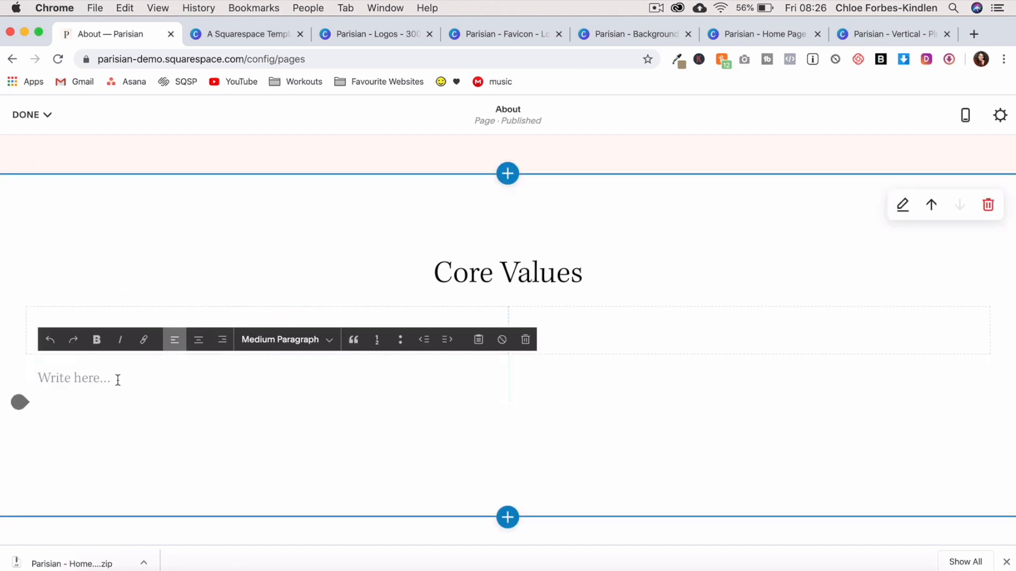
pyautogui.write('+')
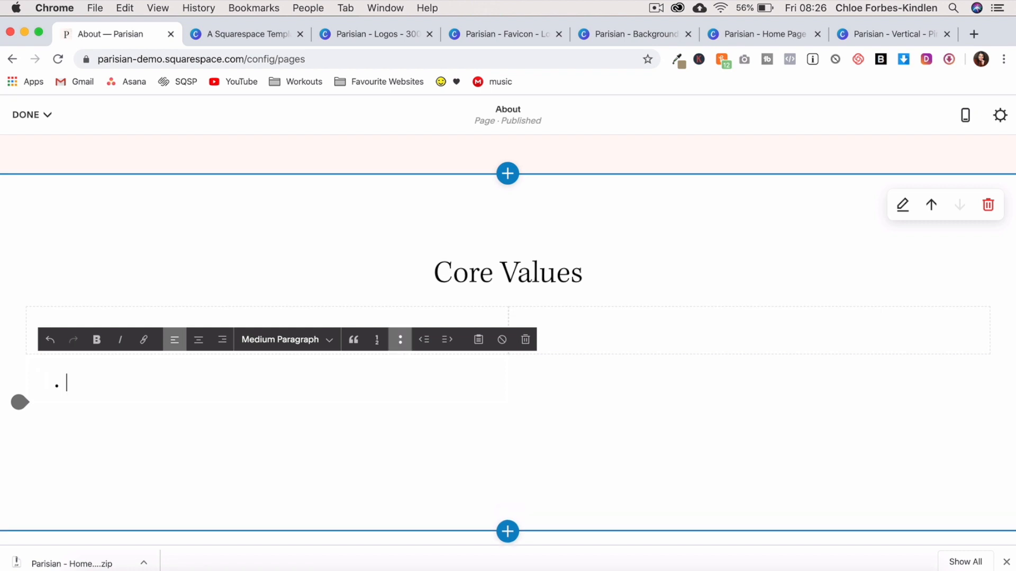
pyautogui.press('super+z')
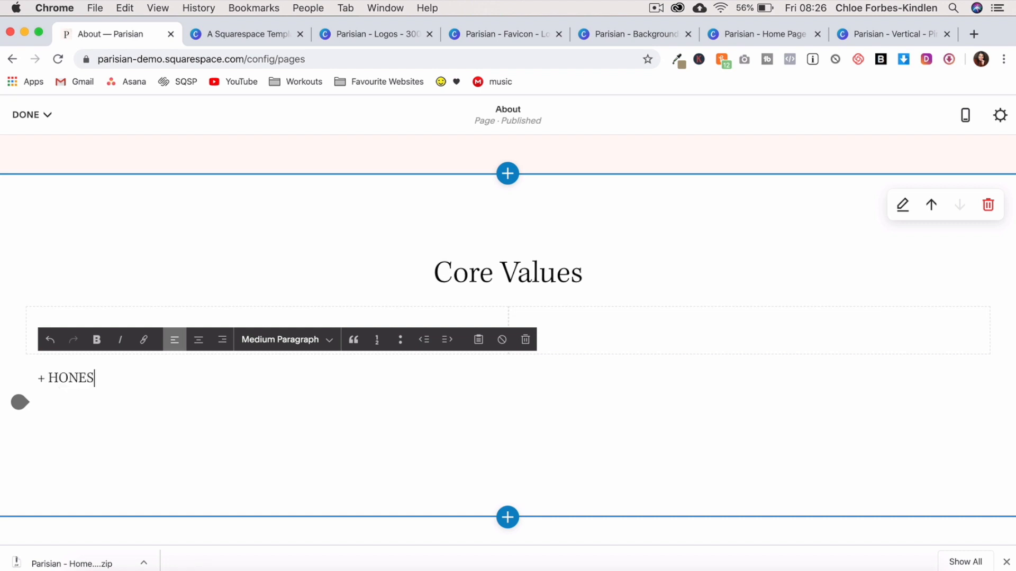
# - Format the "+ HONESTY" text as Small Heading
pyautogui.tripleClick(67, 379)
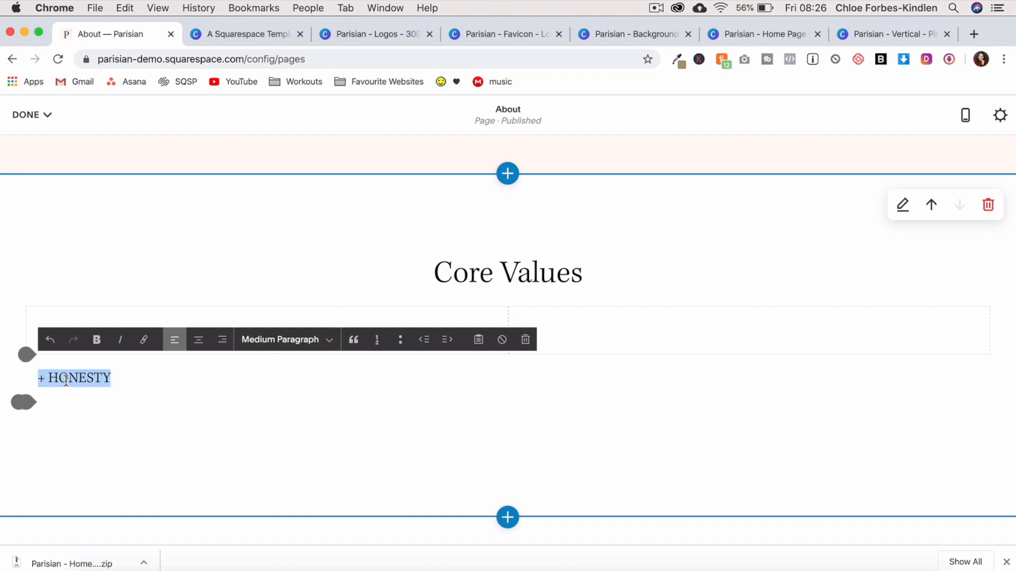
pyautogui.click(328, 340)
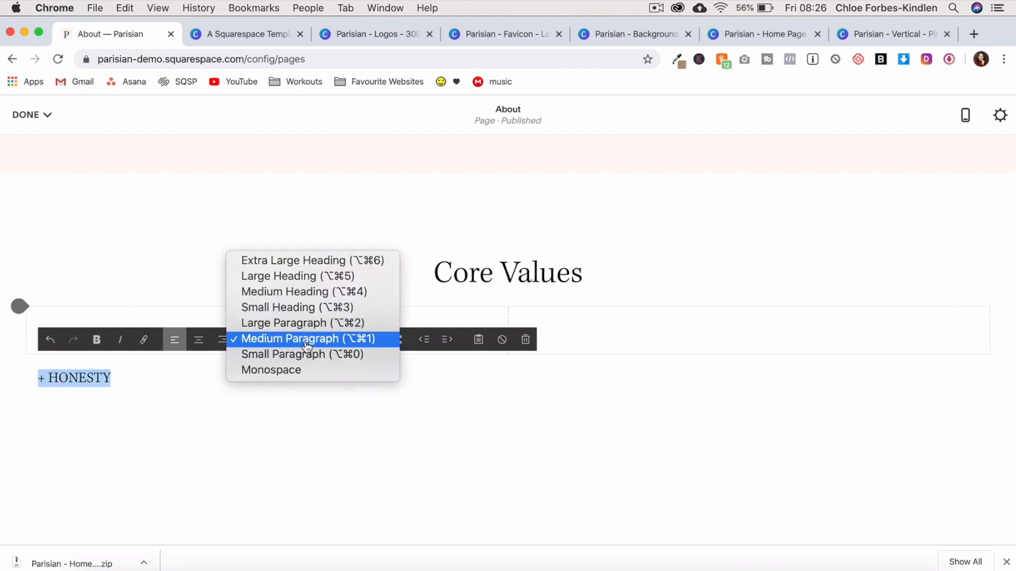
pyautogui.click(307, 311)
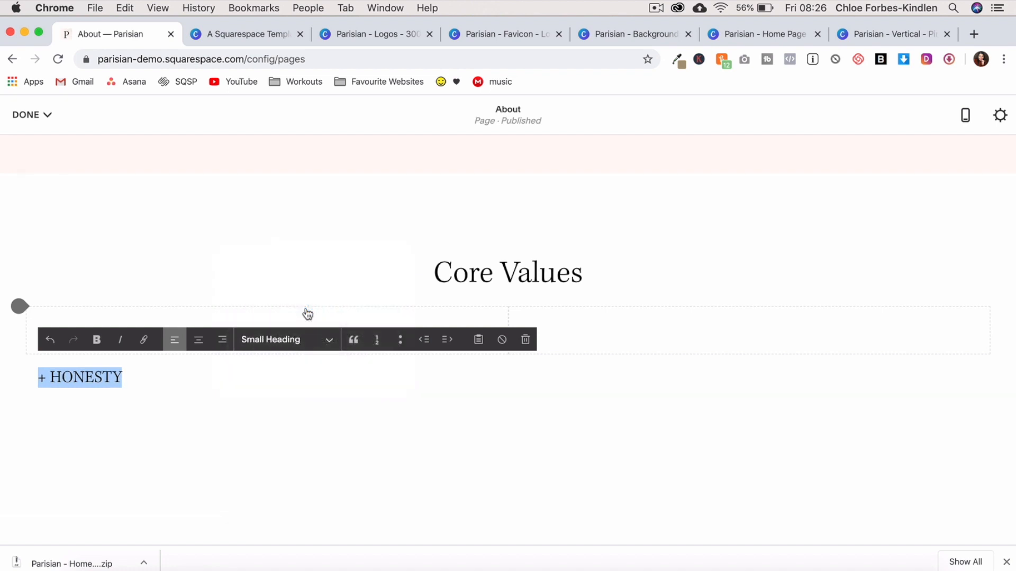
pyautogui.click(138, 385)
# - Add a line block below "+ HONESTY" and a text block reading "+ AUTHENTICITY" beneath the line
pyautogui.click(23, 404)
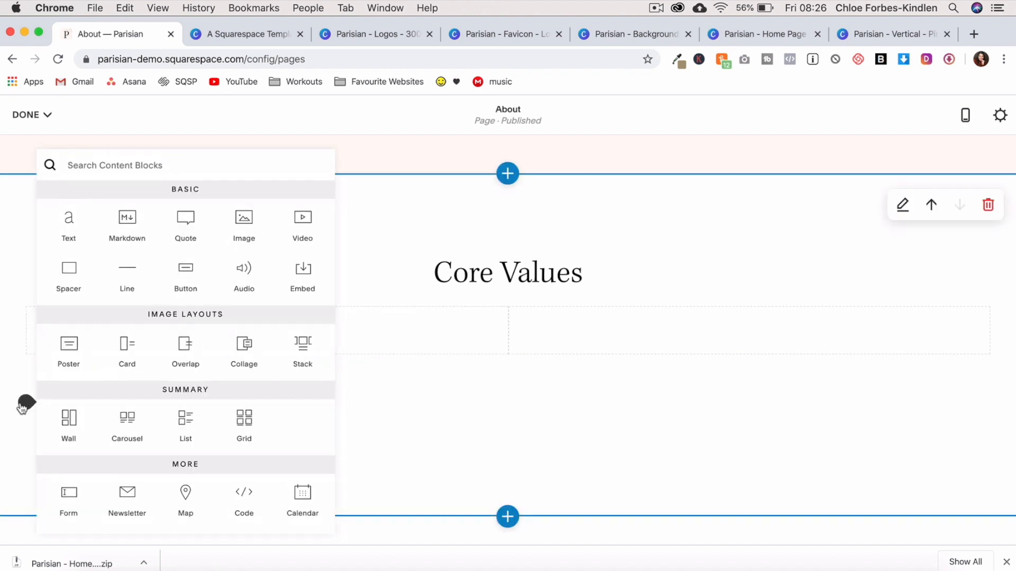
pyautogui.click(130, 274)
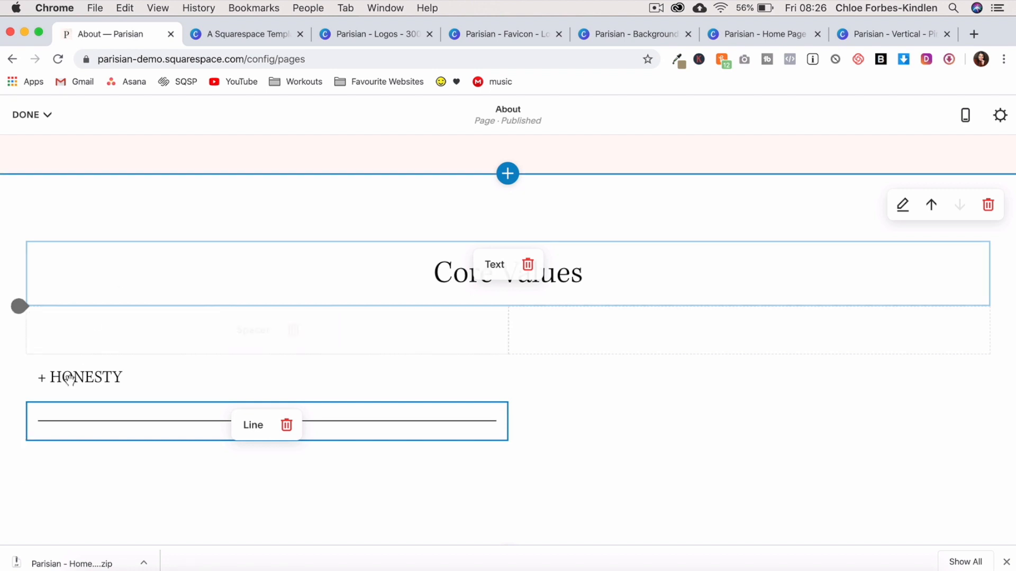
pyautogui.click(27, 443)
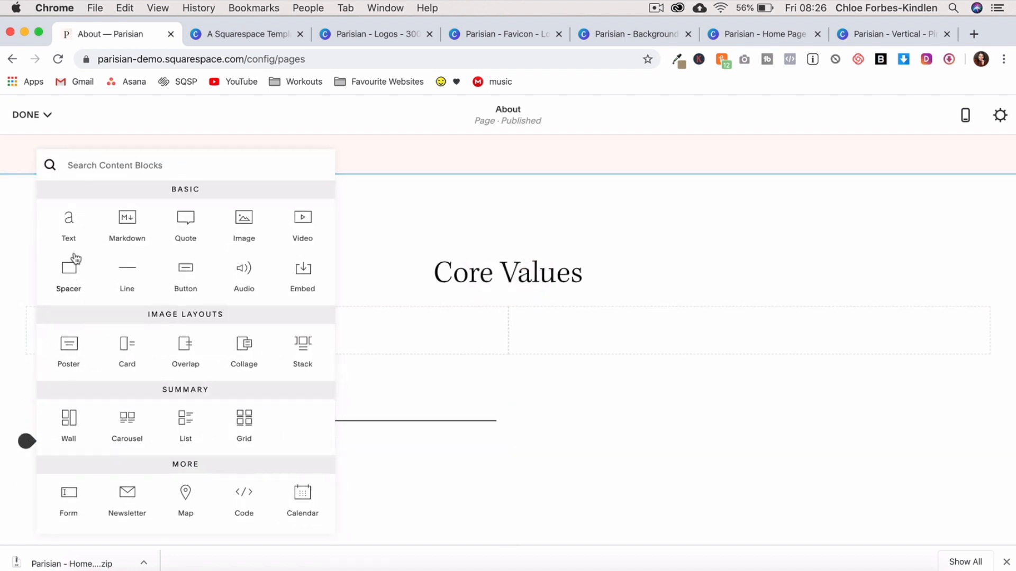
pyautogui.click(68, 224)
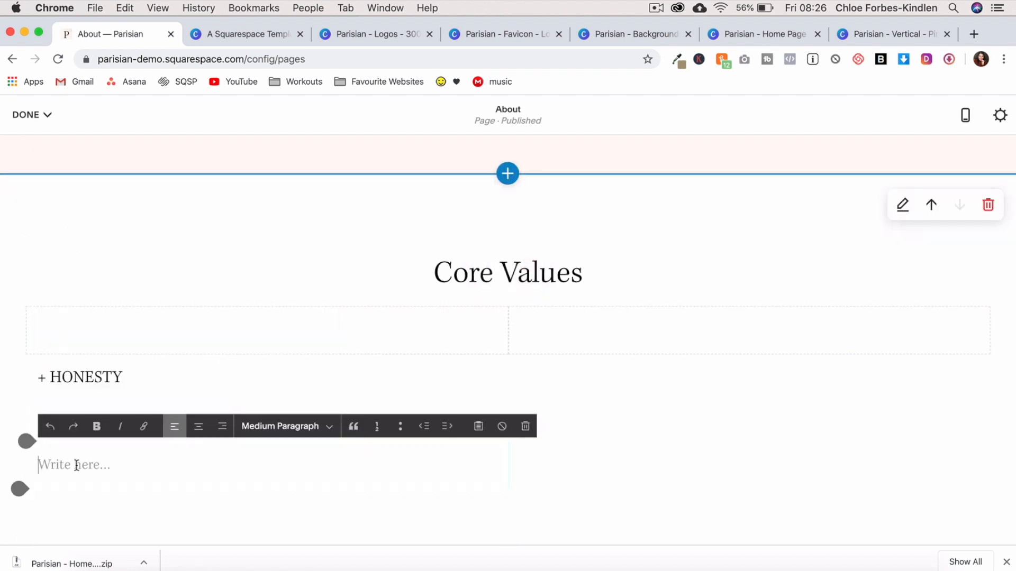
pyautogui.write('+a')
pyautogui.press('BackSpace')
pyautogui.press('BackSpace')
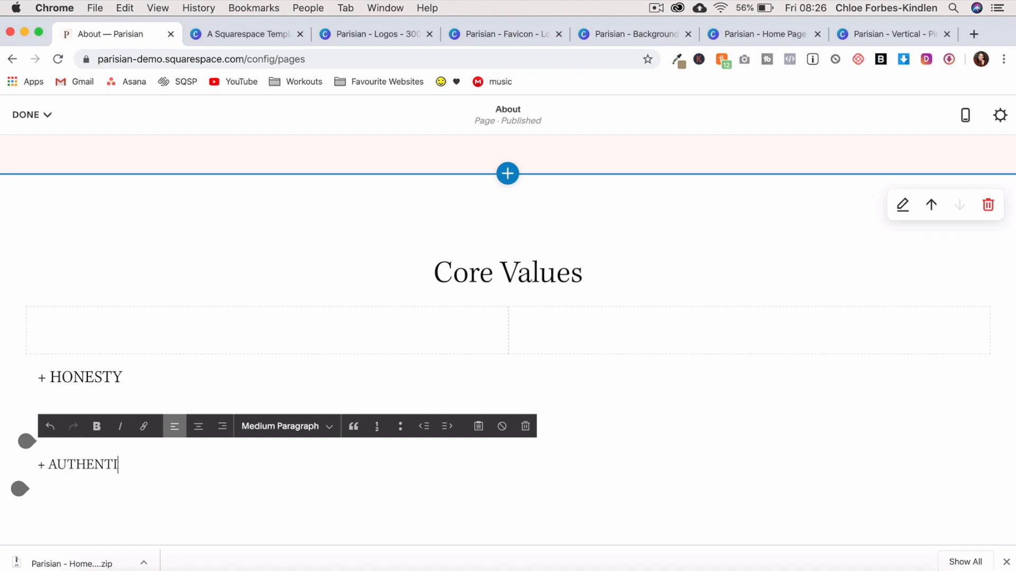
# - Add a line block below the "+ AUTHENTICITY" text
pyautogui.click(23, 488)
pyautogui.click(129, 268)
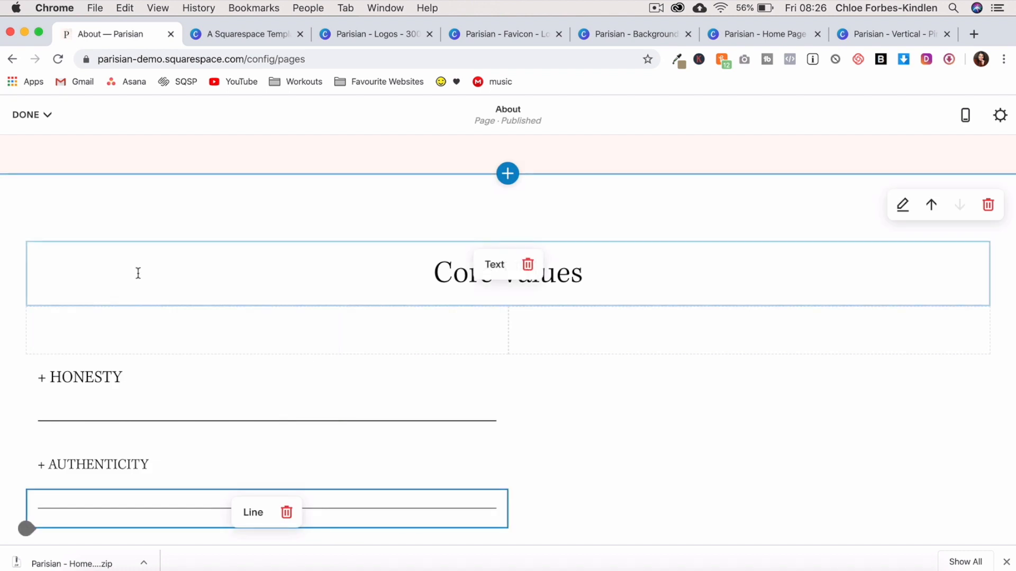
pyautogui.scroll(-2, 189, 401)
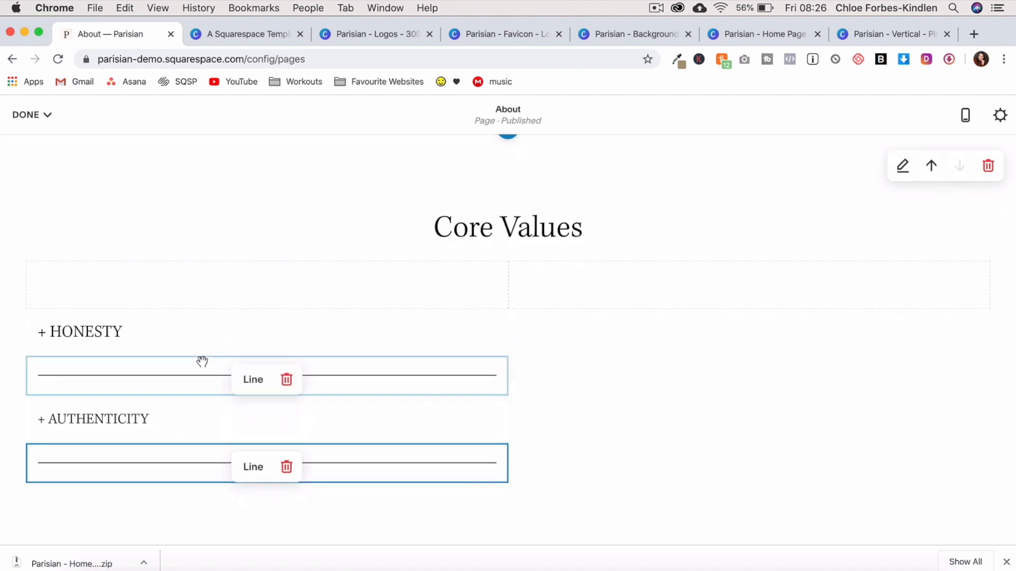
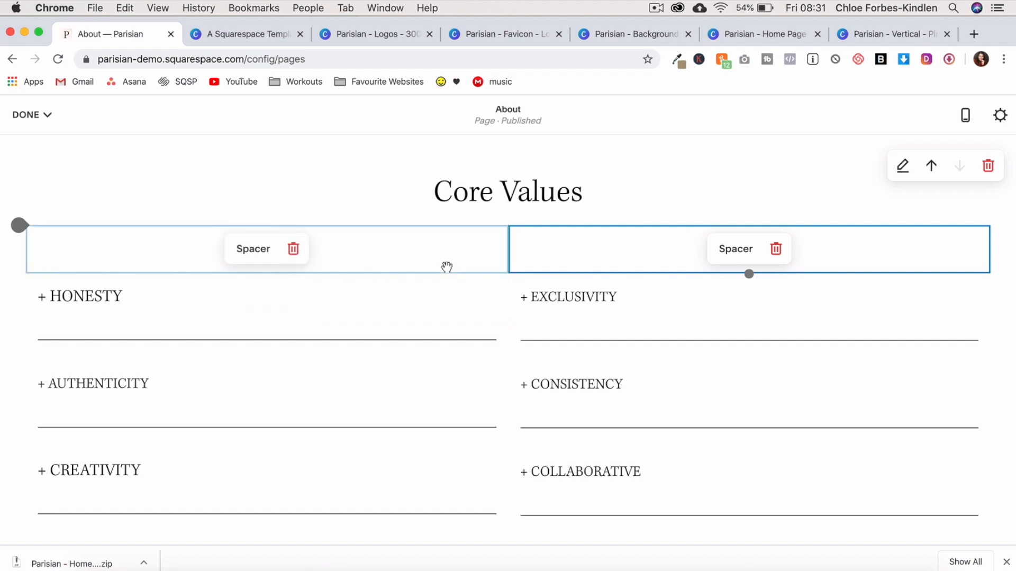
# - Slightly reduce the height of both spacers under the Core Values heading, keeping the two columns aligned
pyautogui.click(190, 254)
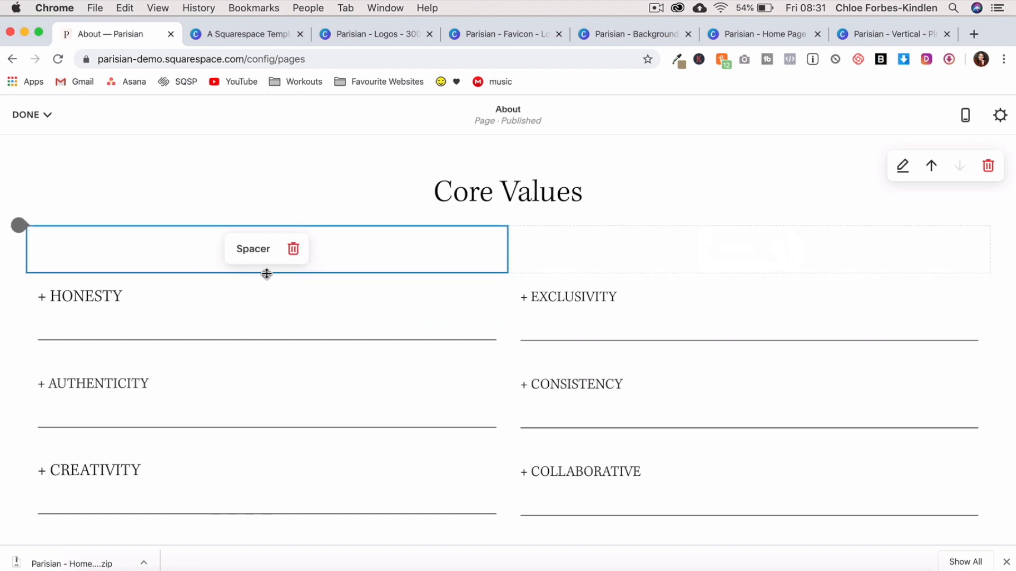
pyautogui.moveTo(267, 273); pyautogui.dragTo(265, 264)
pyautogui.click(532, 252)
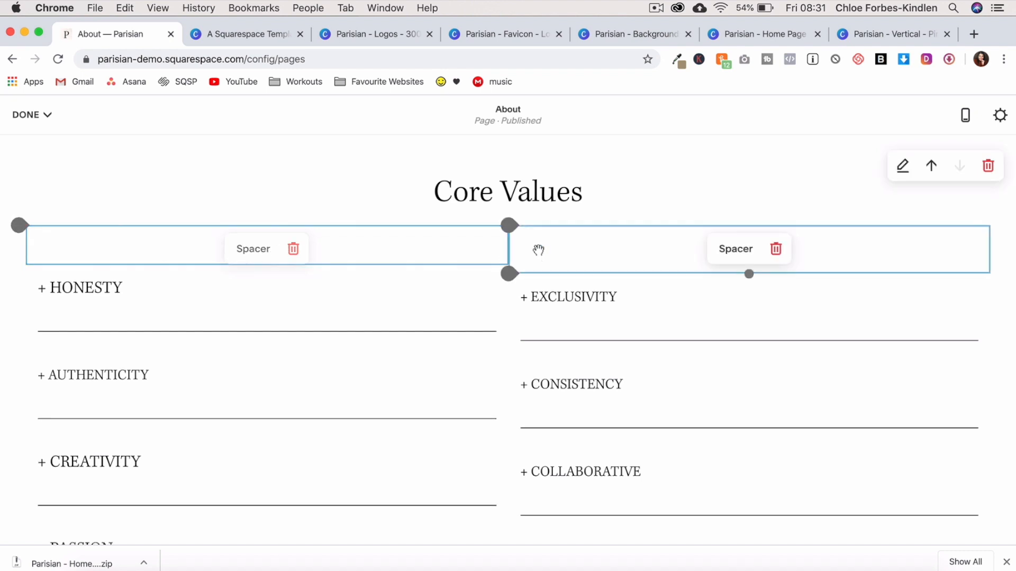
pyautogui.moveTo(763, 282); pyautogui.dragTo(750, 265)
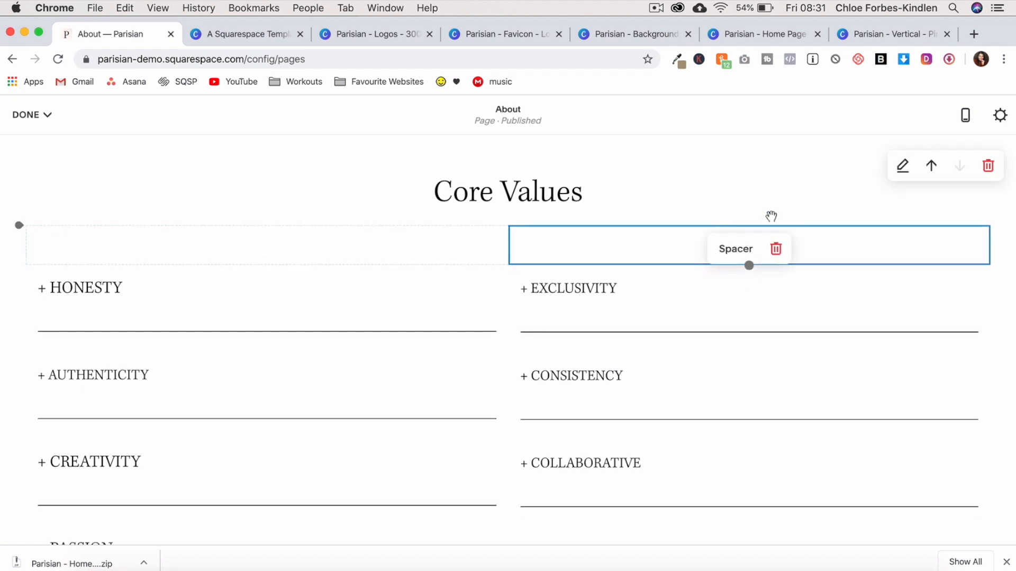
# - Set the Core Values section's content width to M and add "About - Background3.png" as its background image
pyautogui.click(903, 167)
pyautogui.click(867, 299)
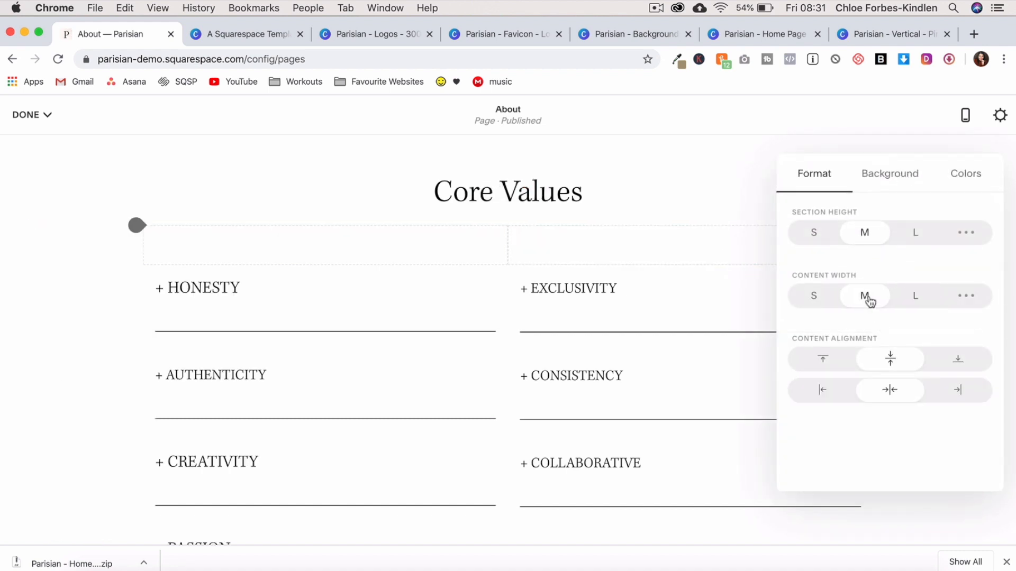
pyautogui.click(882, 182)
pyautogui.click(882, 300)
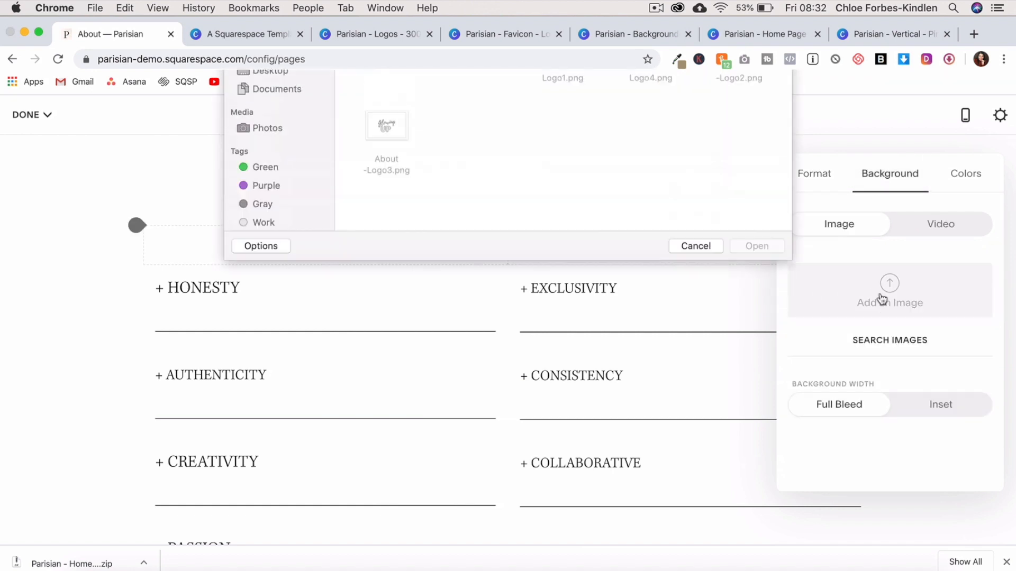
pyautogui.click(651, 127)
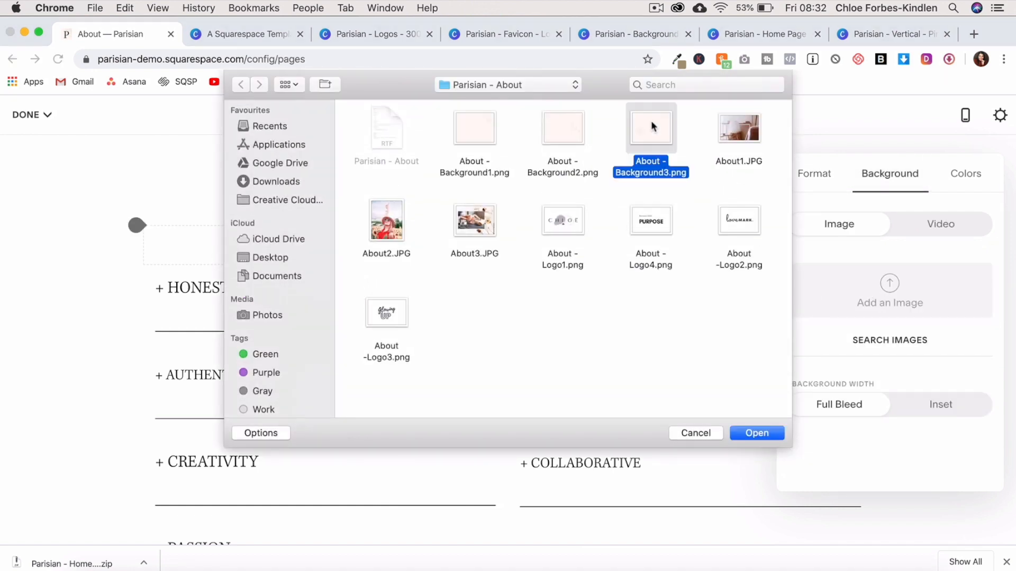
pyautogui.click(756, 433)
# - Replace the Core Values section's default theme with the Accent Dark color theme and save the page
pyautogui.click(956, 222)
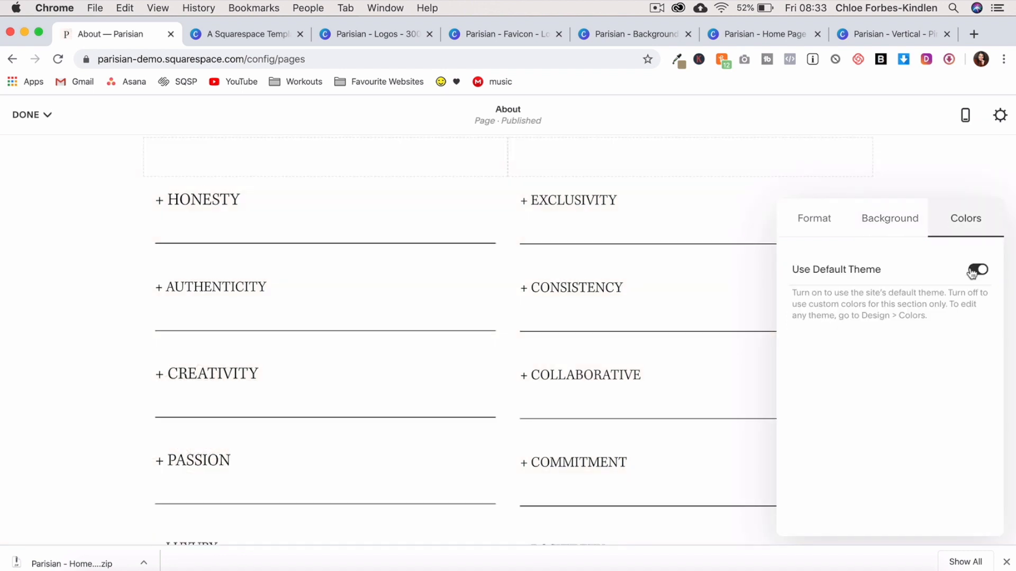
pyautogui.click(977, 269)
pyautogui.scroll(-3, 908, 381)
pyautogui.click(882, 469)
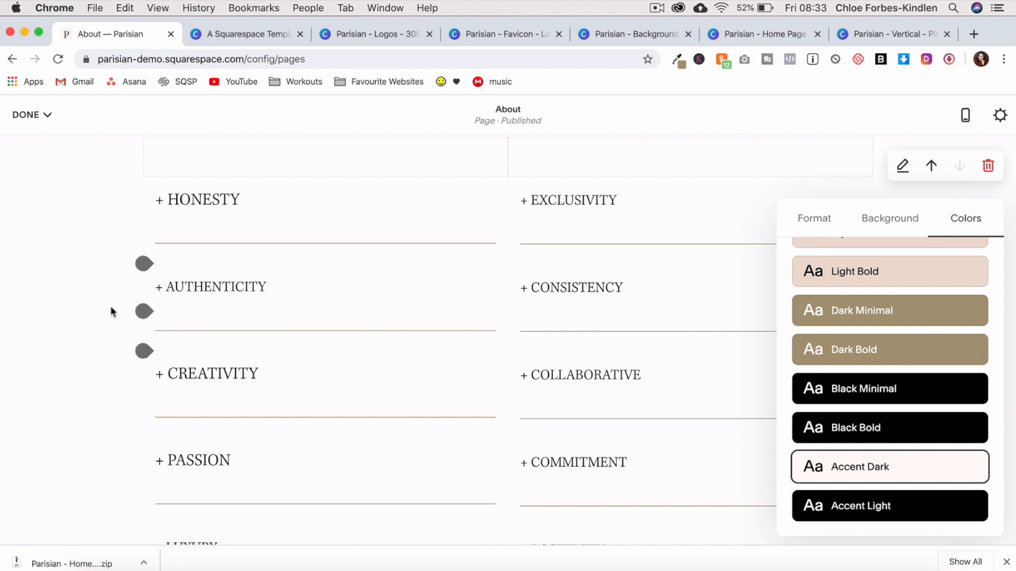
pyautogui.scroll(-1, 87, 311)
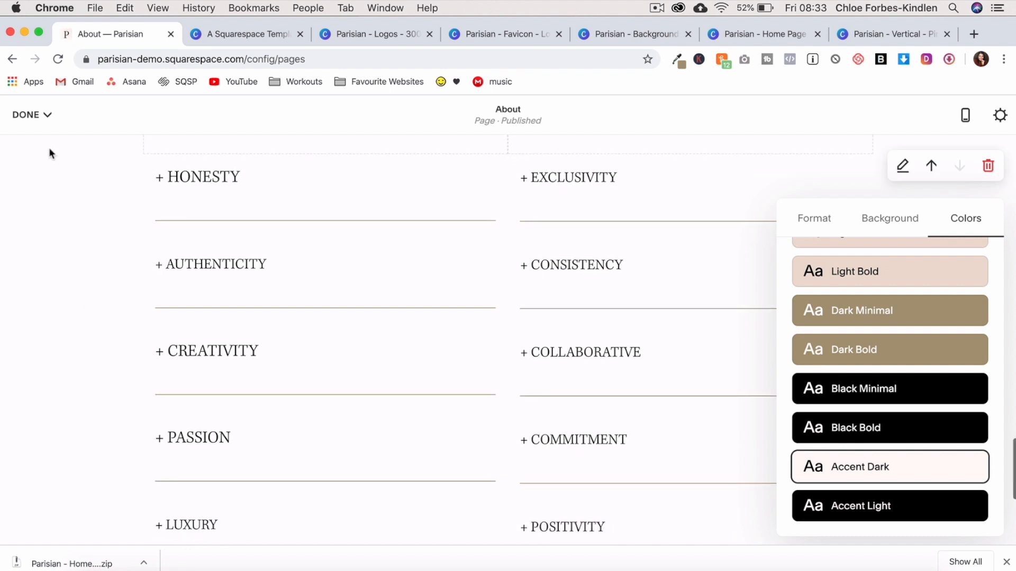
pyautogui.click(33, 116)
pyautogui.click(33, 144)
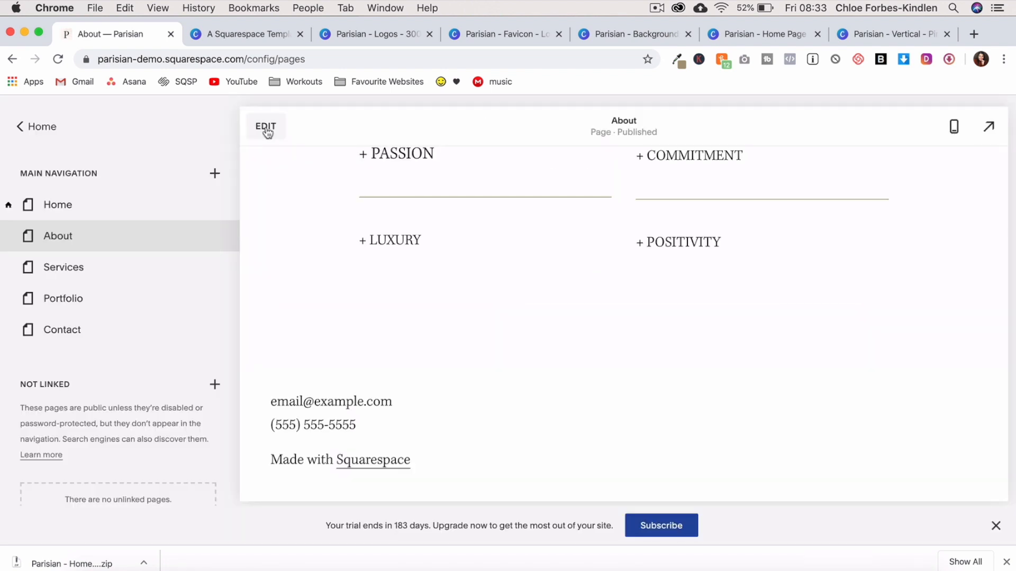
# - Reopen the About page for editing and add a blank section below the Core Values section
pyautogui.click(456, 324)
pyautogui.click(508, 384)
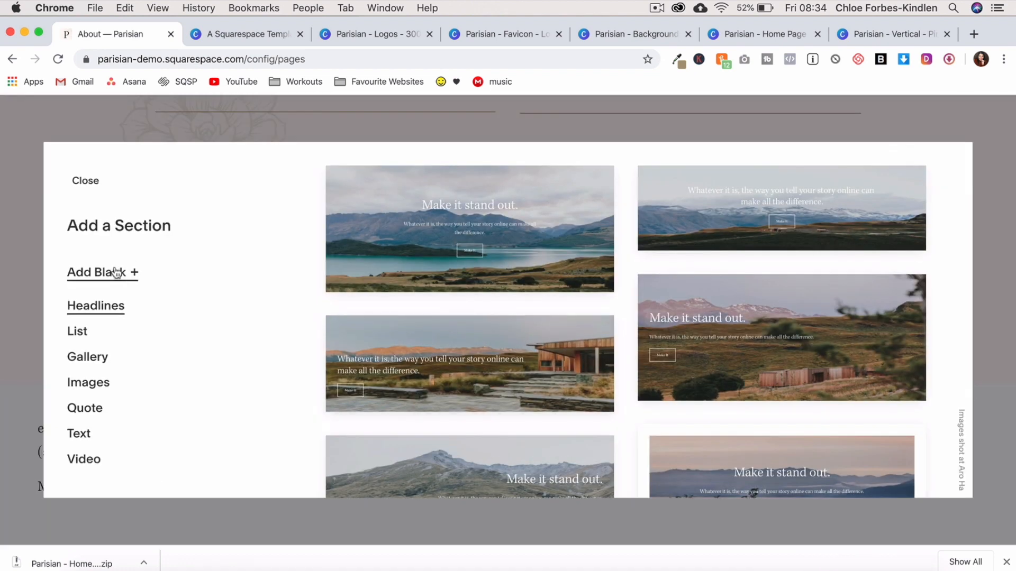
pyautogui.click(117, 272)
# - Add two spacer blocks to the new blank section and arrange them side by side in two columns
pyautogui.click(25, 284)
pyautogui.click(59, 270)
pyautogui.click(25, 309)
pyautogui.click(65, 271)
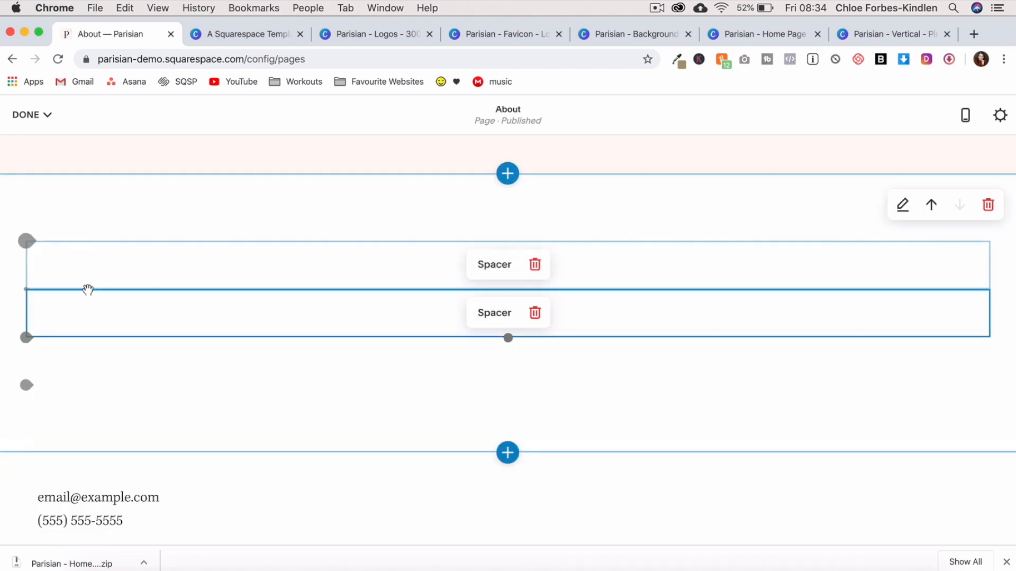
# - Add an image block below the first column's spacer, upload About3.JPG to it, and apply the change
pyautogui.click(25, 309)
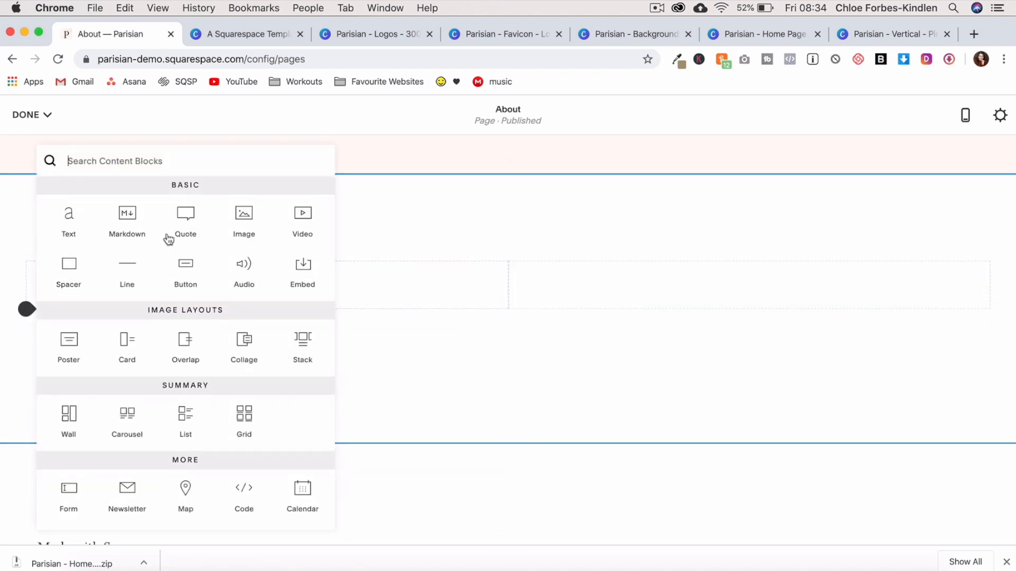
pyautogui.click(246, 221)
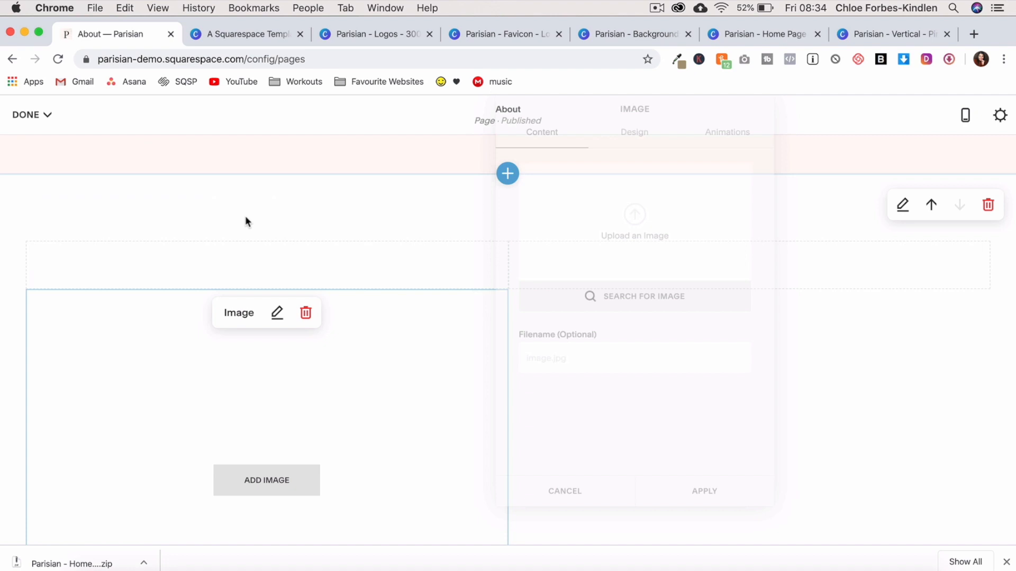
pyautogui.click(635, 224)
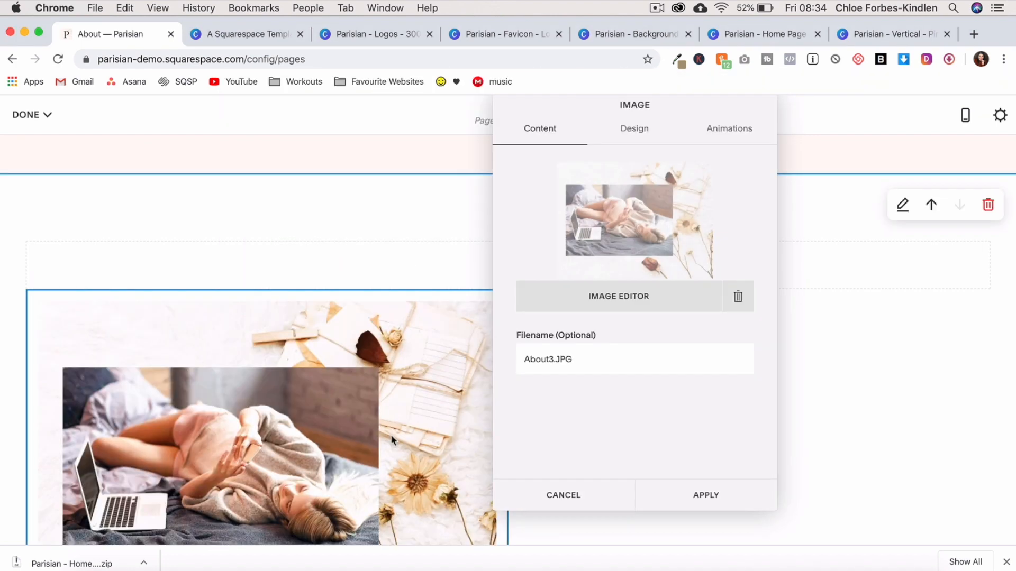
pyautogui.scroll(-2, 393, 435)
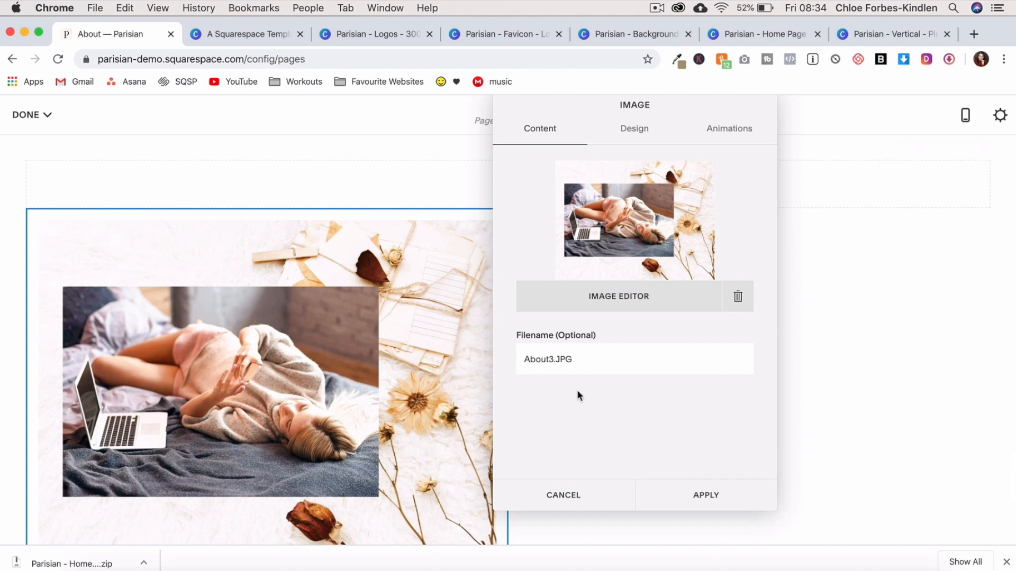
pyautogui.click(707, 495)
pyautogui.scroll(-2, 336, 408)
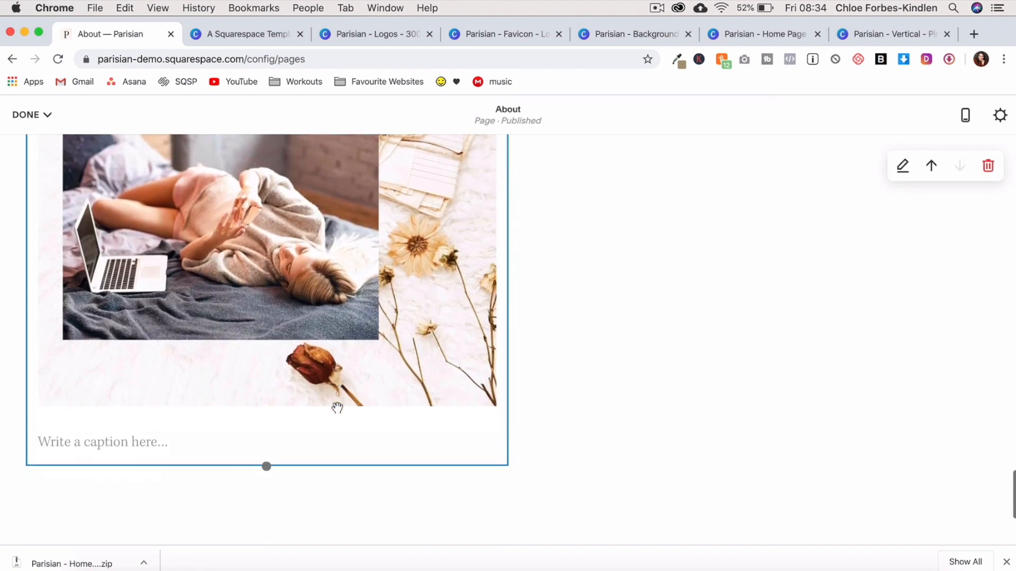
# - Add a text block below the About3.JPG image reading "Name of Client" and make the text bold
pyautogui.click(22, 466)
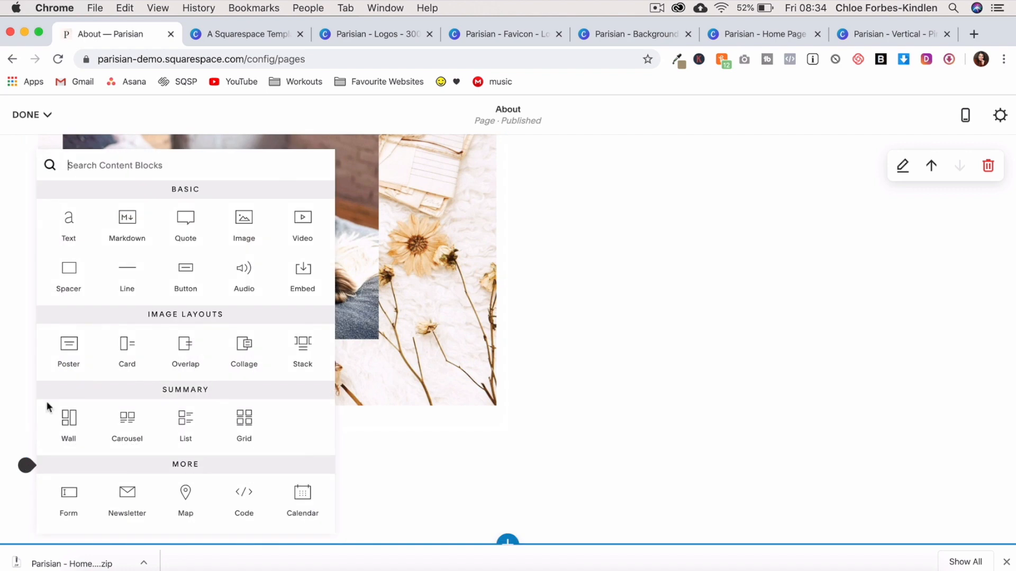
pyautogui.click(68, 228)
pyautogui.click(91, 454)
pyautogui.write('Name of Client')
pyautogui.tripleClick(64, 453)
pyautogui.click(97, 415)
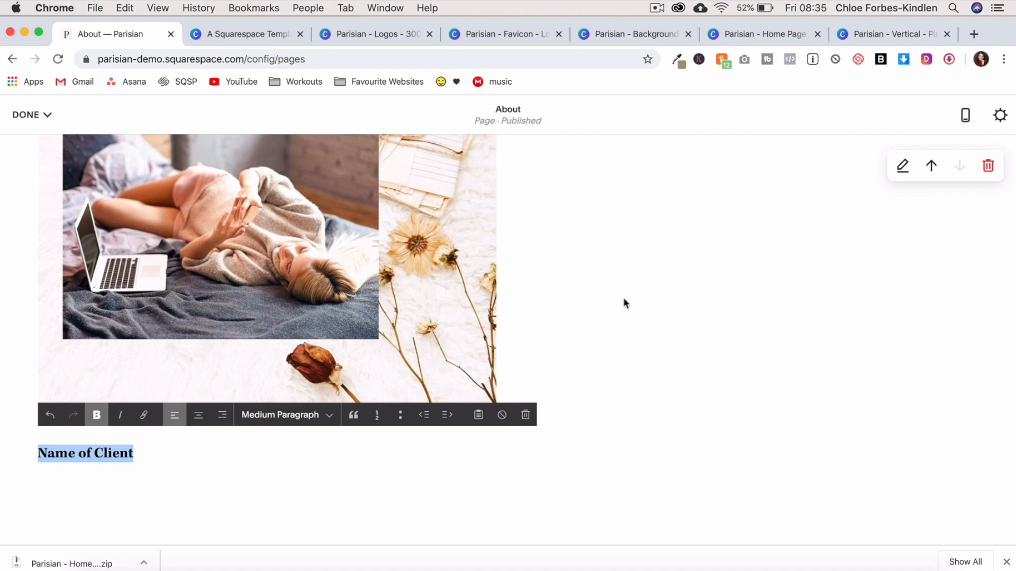
# - Add a text block reading "Kind Words" below the second column's spacer and format it as Medium Heading
pyautogui.scroll(5, 624, 298)
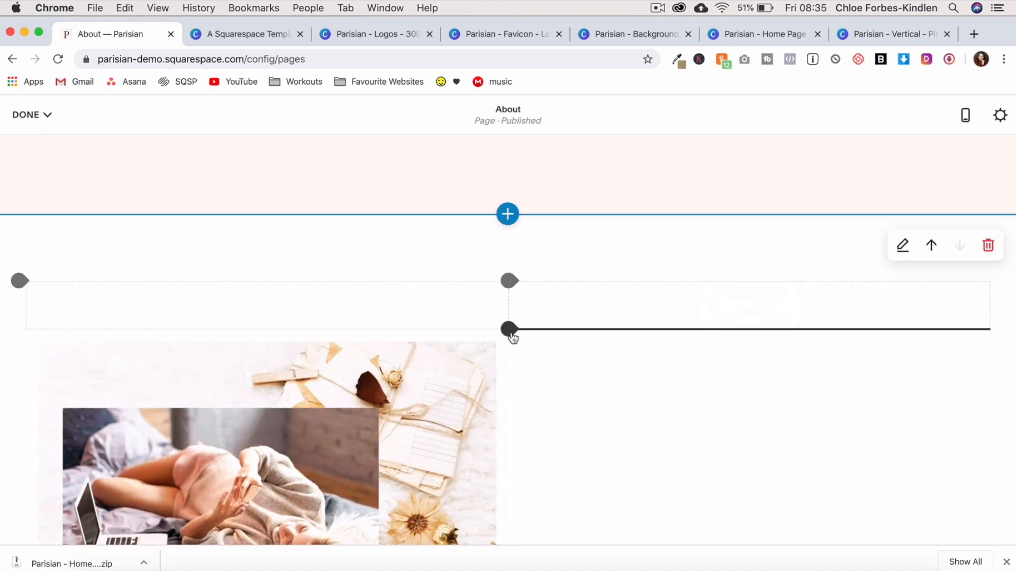
pyautogui.click(511, 334)
pyautogui.click(551, 229)
pyautogui.click(550, 352)
pyautogui.write('Ki')
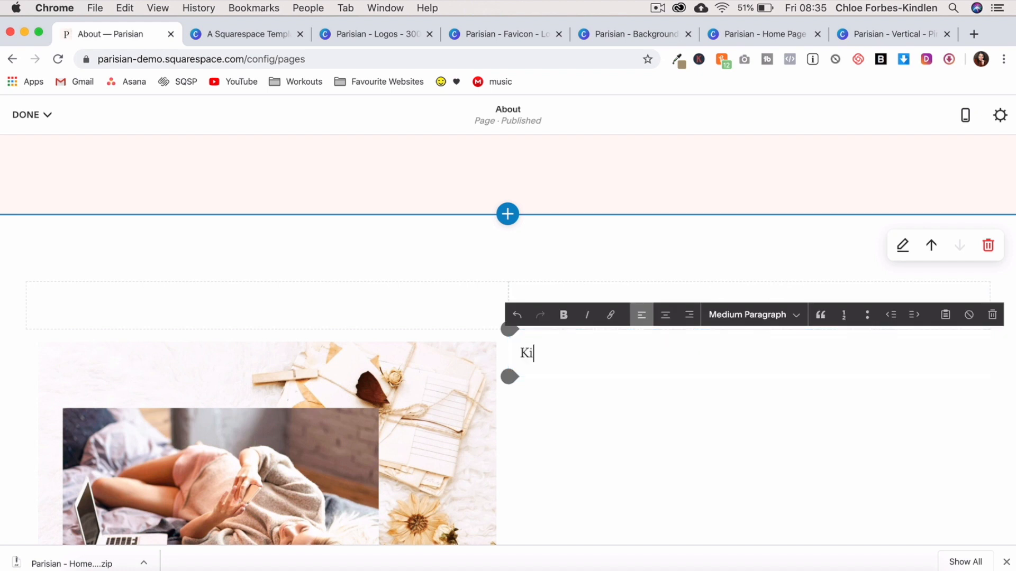
pyautogui.write('nd Words')
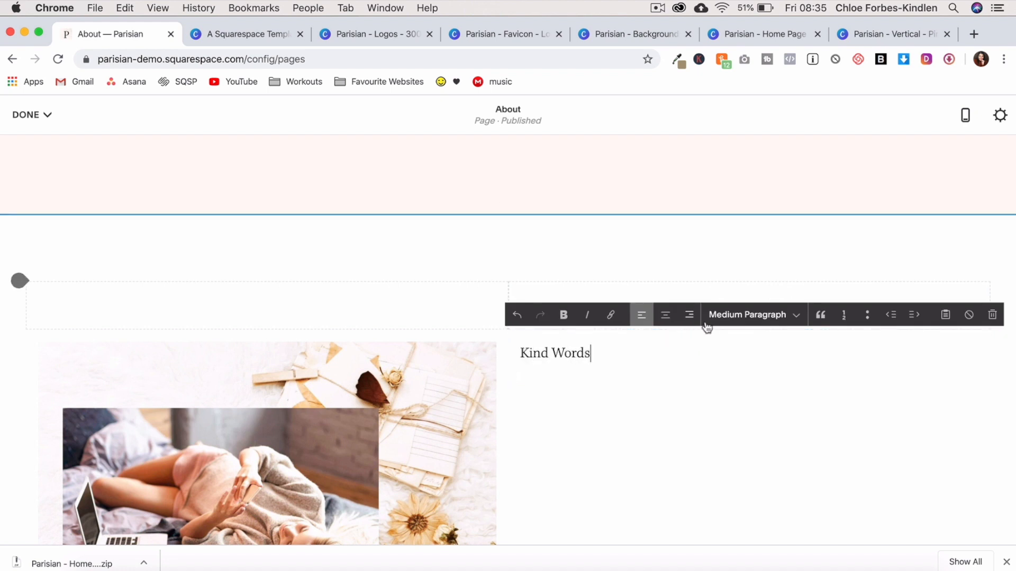
pyautogui.click(752, 315)
pyautogui.click(551, 352)
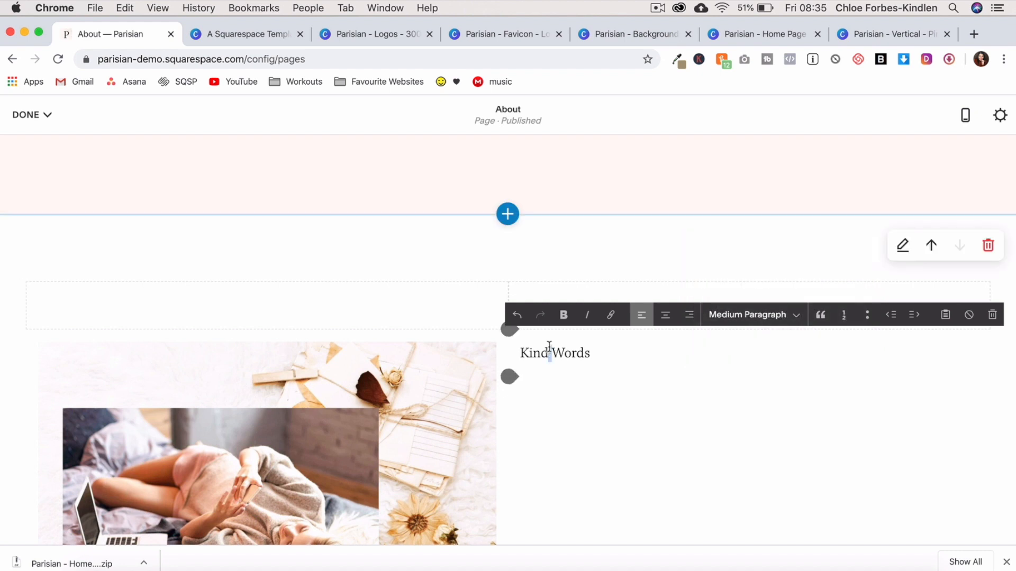
pyautogui.tripleClick(548, 348)
pyautogui.click(717, 313)
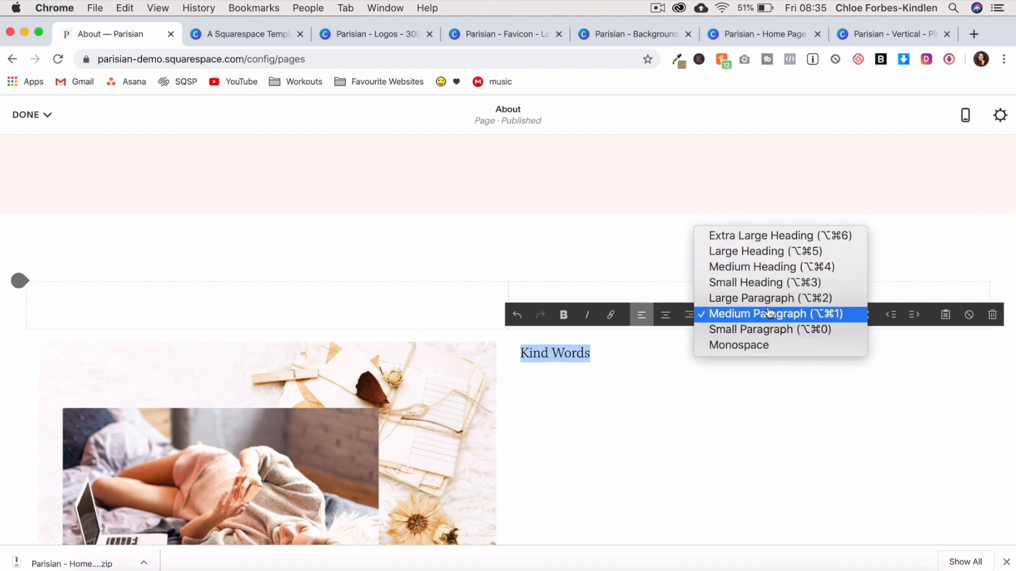
pyautogui.click(771, 267)
# - Add a line block below the "Kind Words" heading and a Lorem ipsum text block beneath the line
pyautogui.click(509, 378)
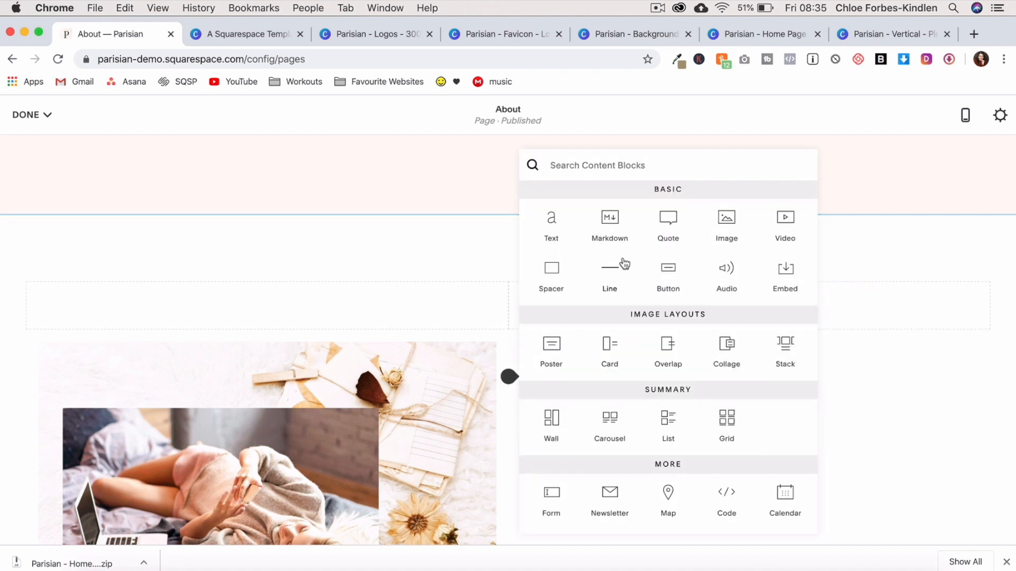
pyautogui.click(618, 266)
pyautogui.click(511, 306)
pyautogui.click(564, 219)
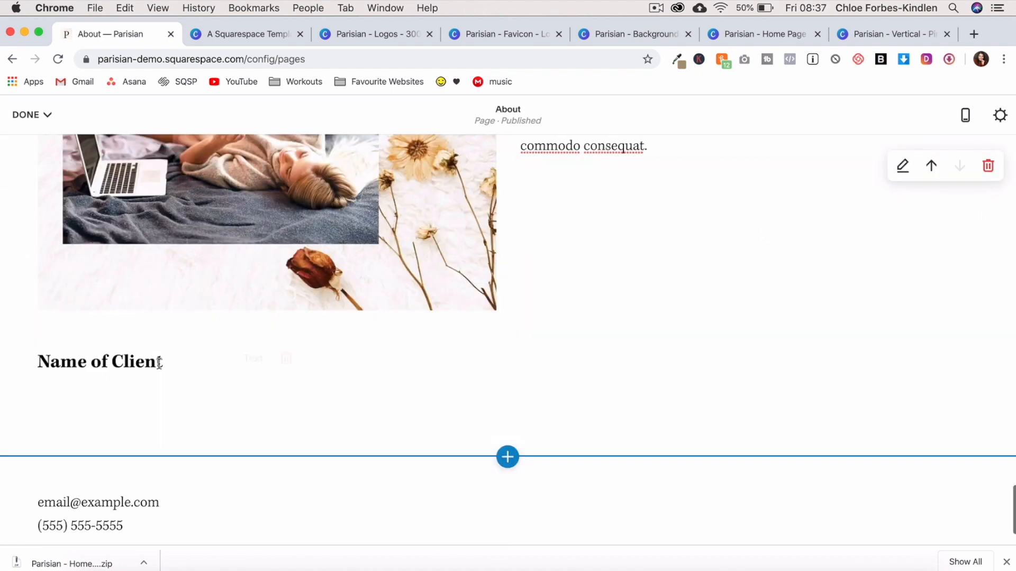
# - Add a full-width line block below "Name of Client" and an empty text block beneath that line
pyautogui.scroll(1, 156, 363)
pyautogui.moveTo(157, 363); pyautogui.dragTo(14, 418)
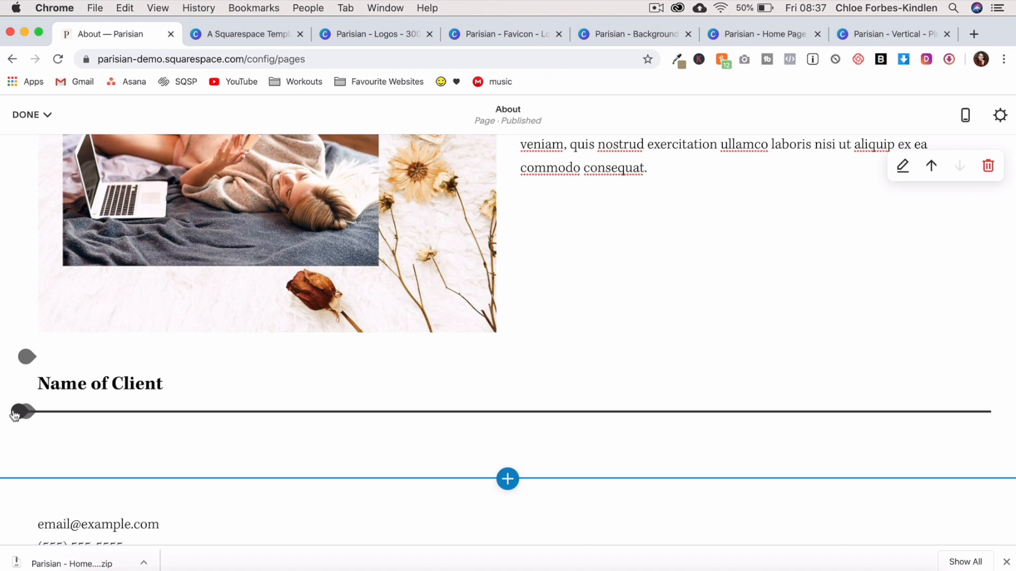
pyautogui.click(16, 413)
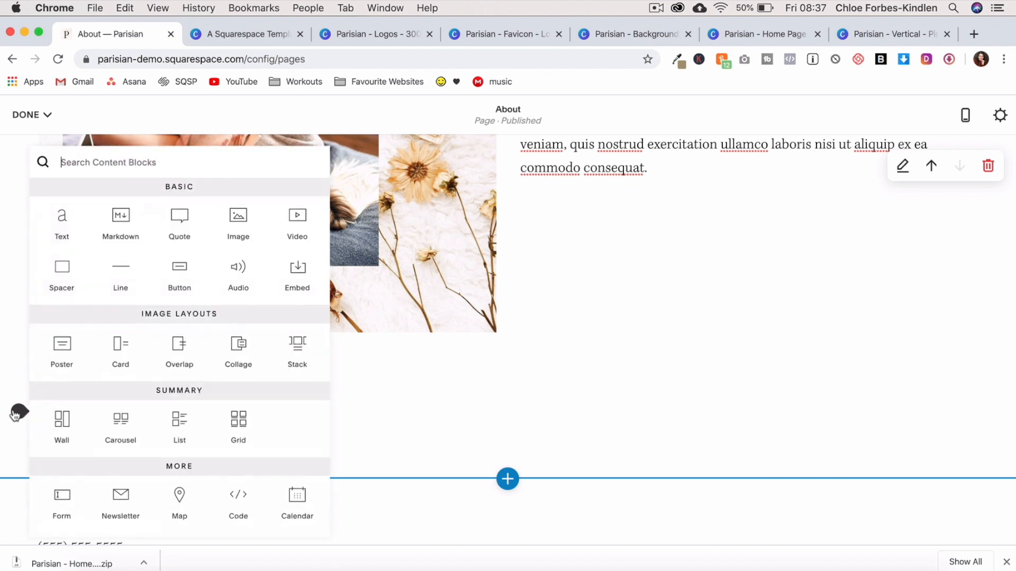
pyautogui.click(121, 273)
pyautogui.click(26, 450)
pyautogui.click(69, 218)
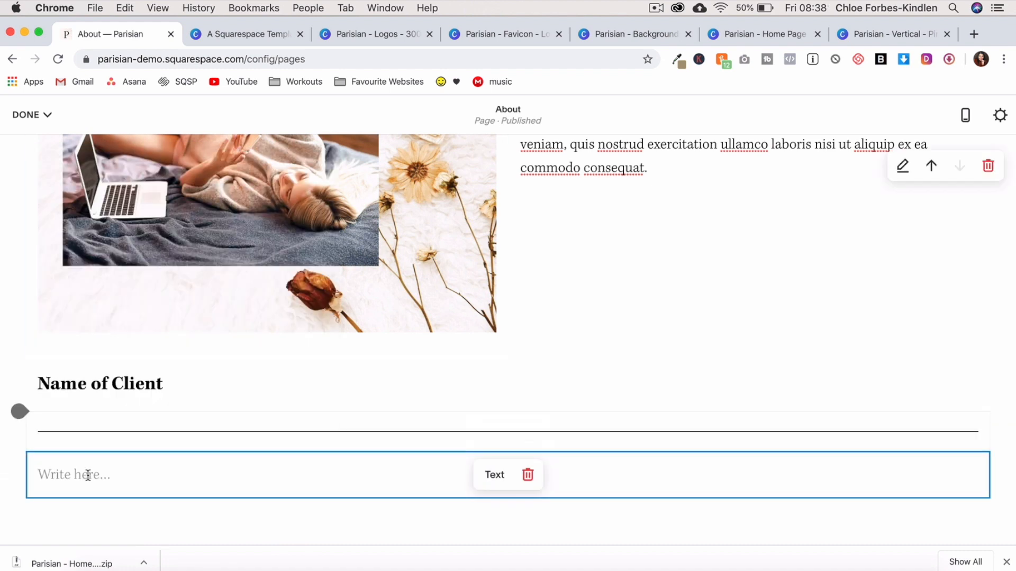
# - Enter "View Services" in the text block below the full-width line and format it as Medium Heading
pyautogui.write('View Servic')
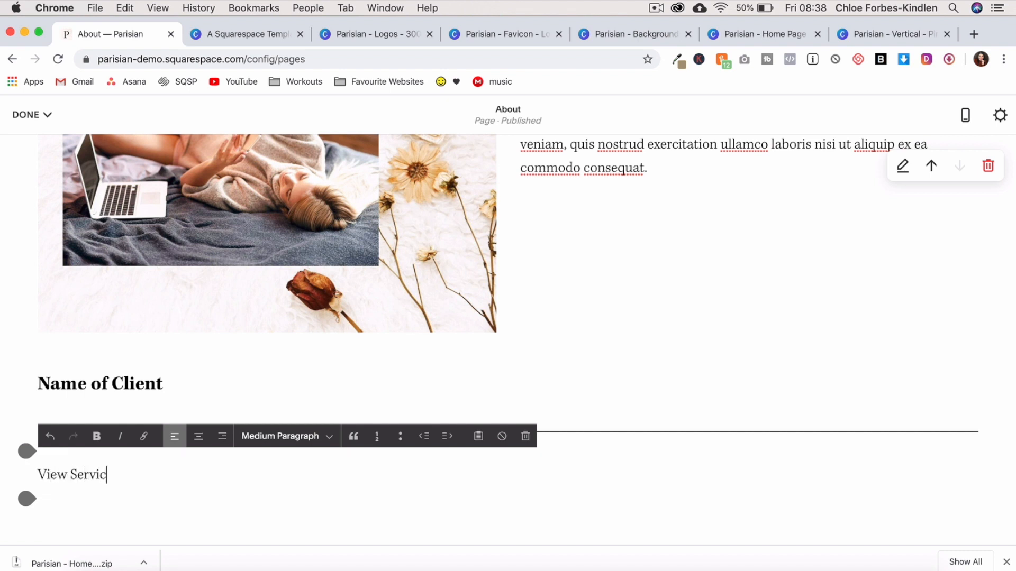
pyautogui.tripleClick(71, 474)
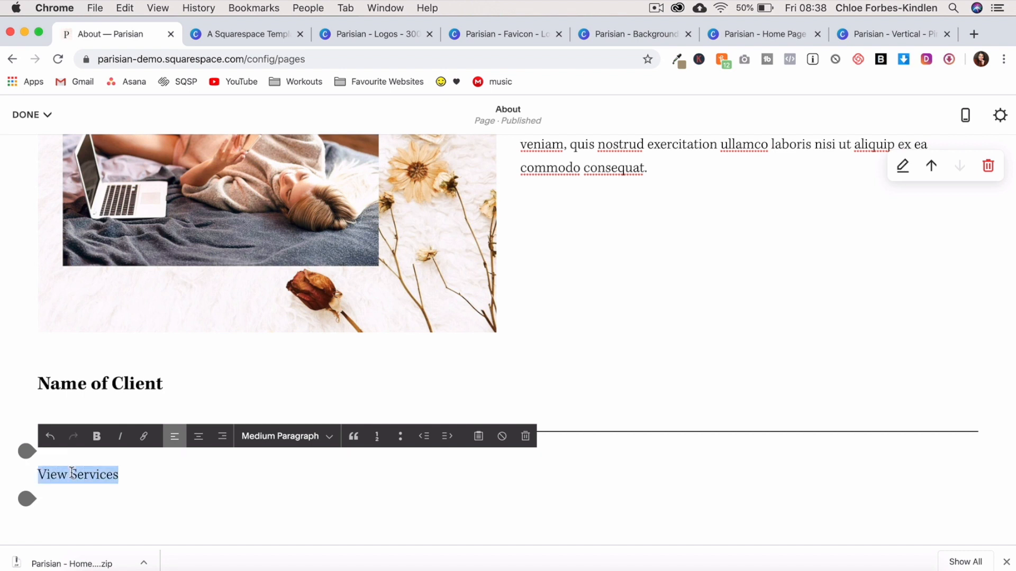
pyautogui.click(307, 442)
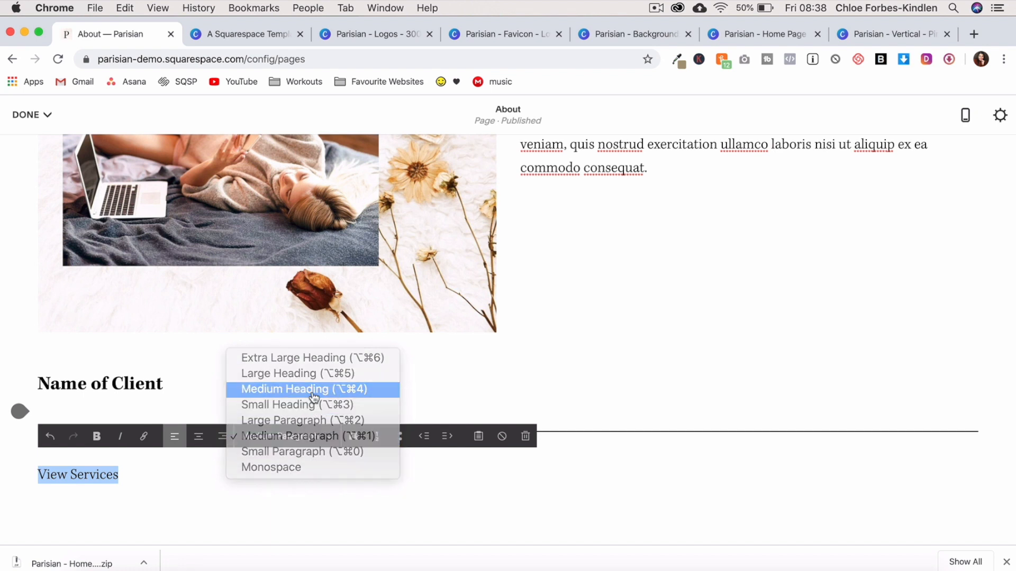
pyautogui.click(313, 394)
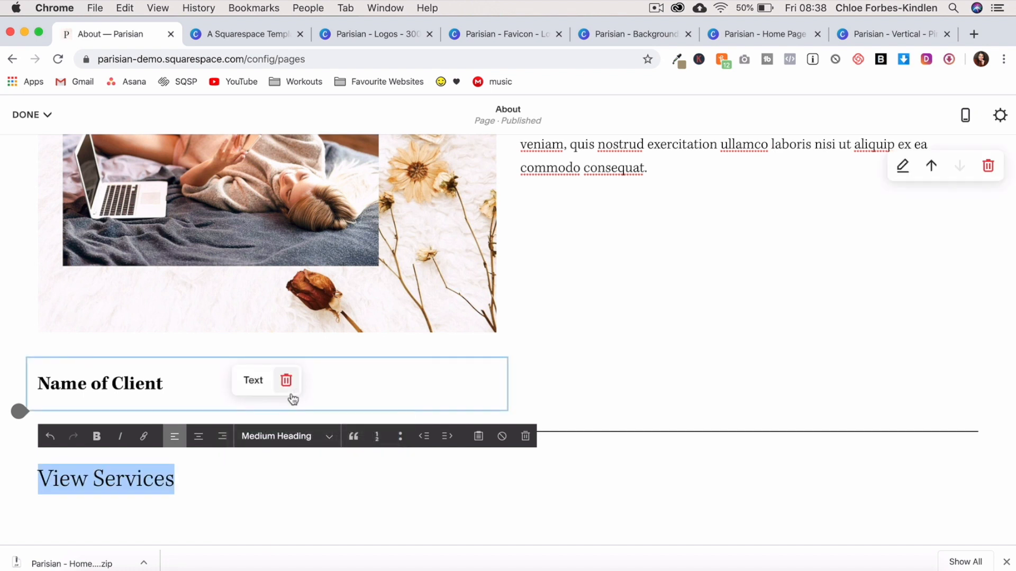
# - Link the "View Services" text to /services and align it right
pyautogui.click(145, 437)
pyautogui.click(131, 498)
pyautogui.write('/services')
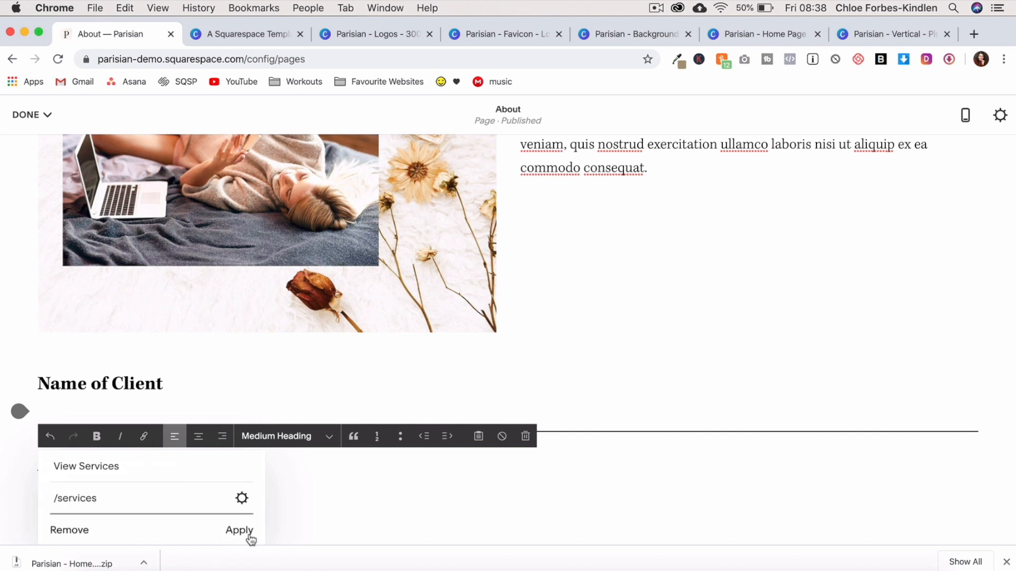
pyautogui.click(250, 538)
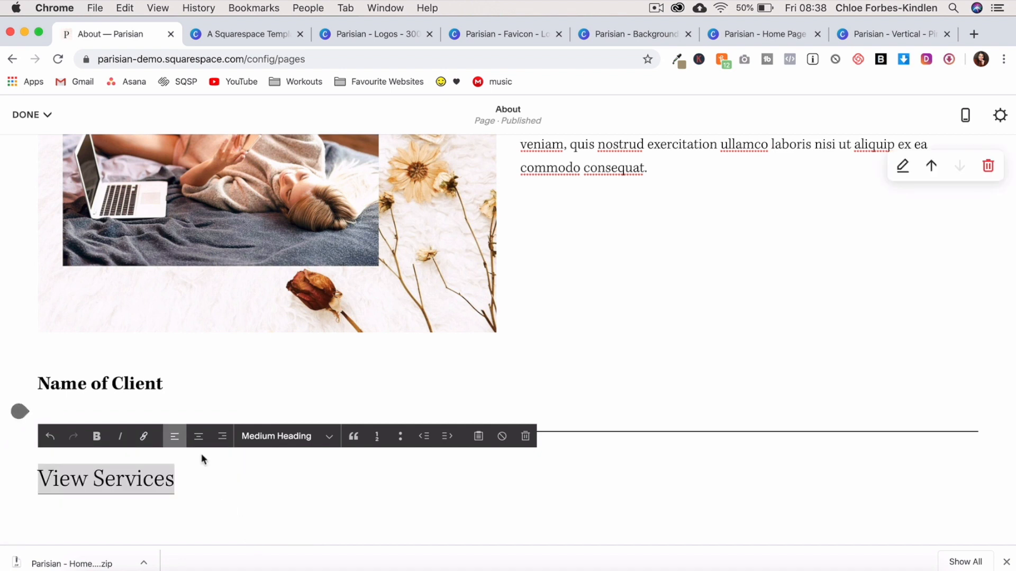
pyautogui.click(222, 444)
# - Move the "View Services" block beside the line and widen the line's column to about two-thirds of the section
pyautogui.click(891, 427)
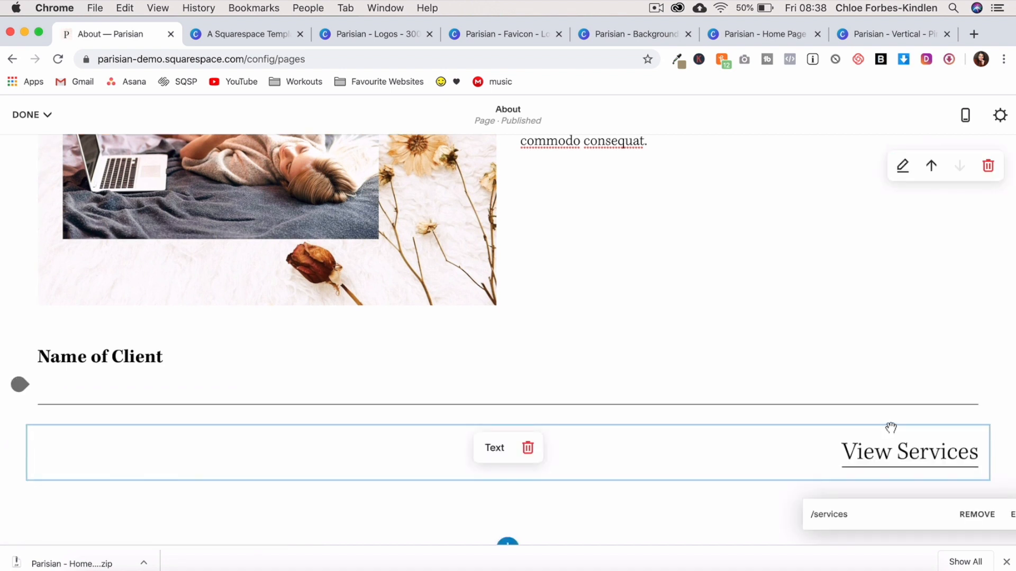
pyautogui.moveTo(891, 427); pyautogui.dragTo(968, 411)
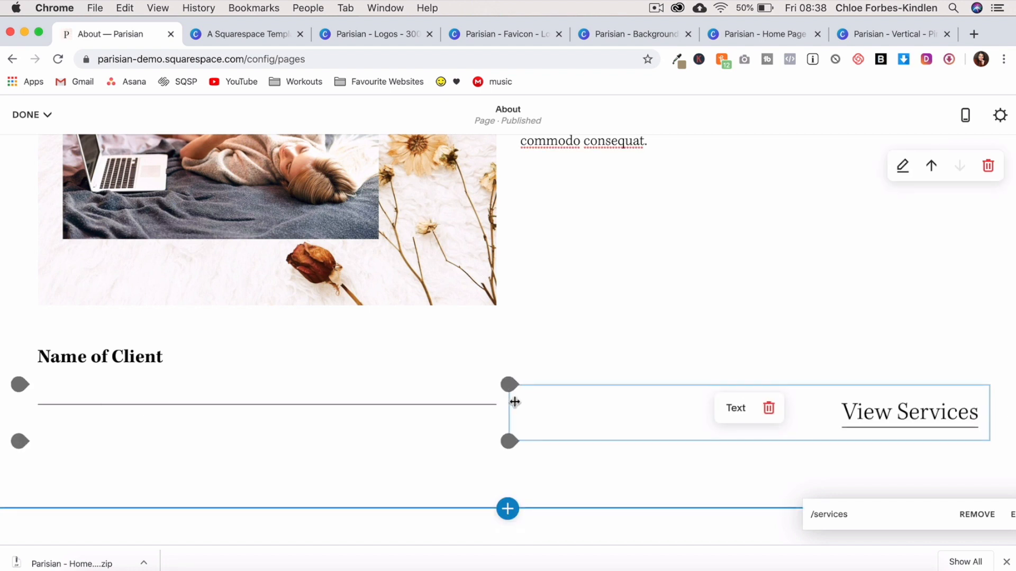
pyautogui.moveTo(507, 404); pyautogui.dragTo(650, 402)
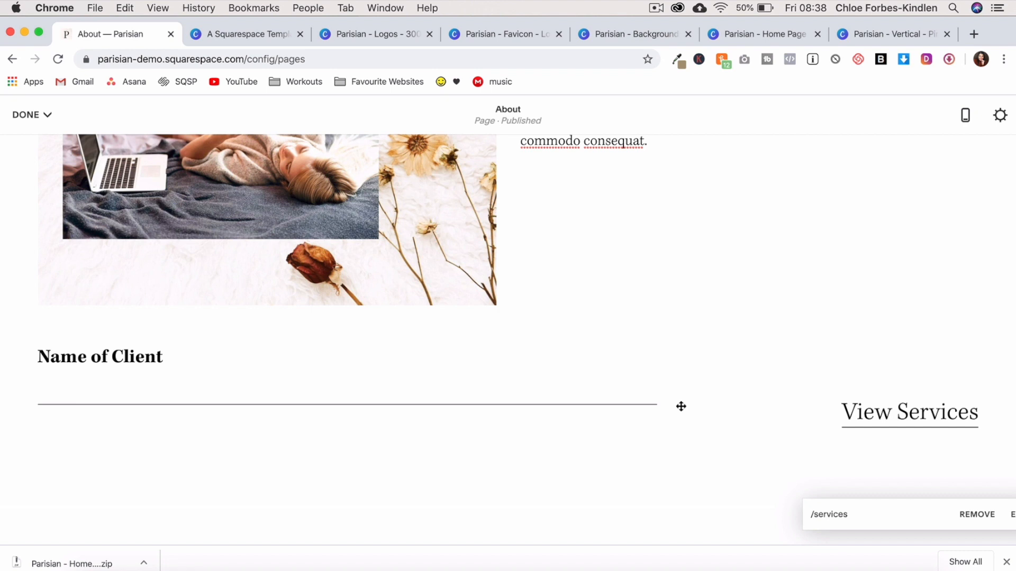
# - Set the Kind Words section's content width to M
pyautogui.scroll(2, 681, 406)
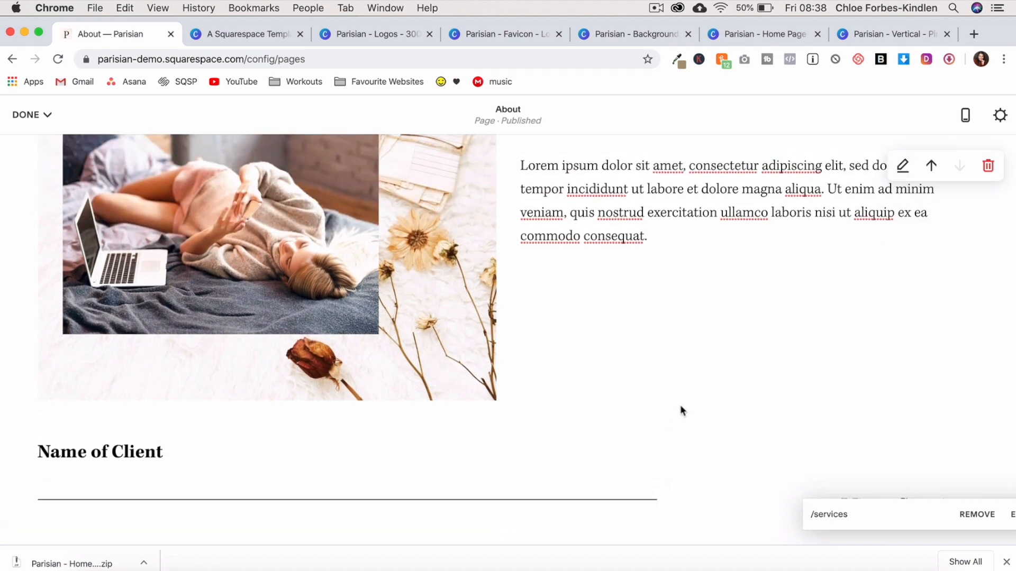
pyautogui.click(905, 168)
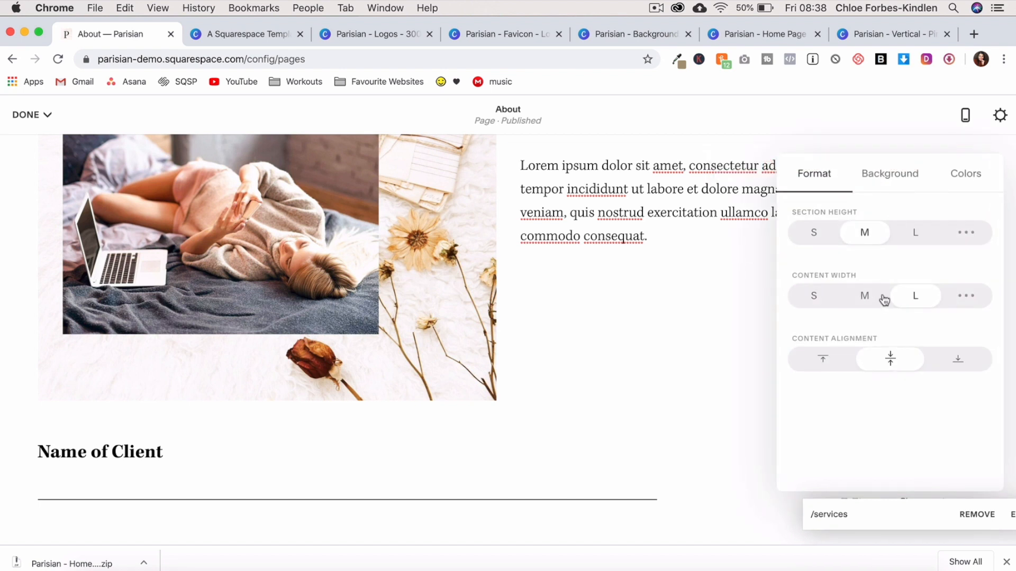
pyautogui.click(866, 299)
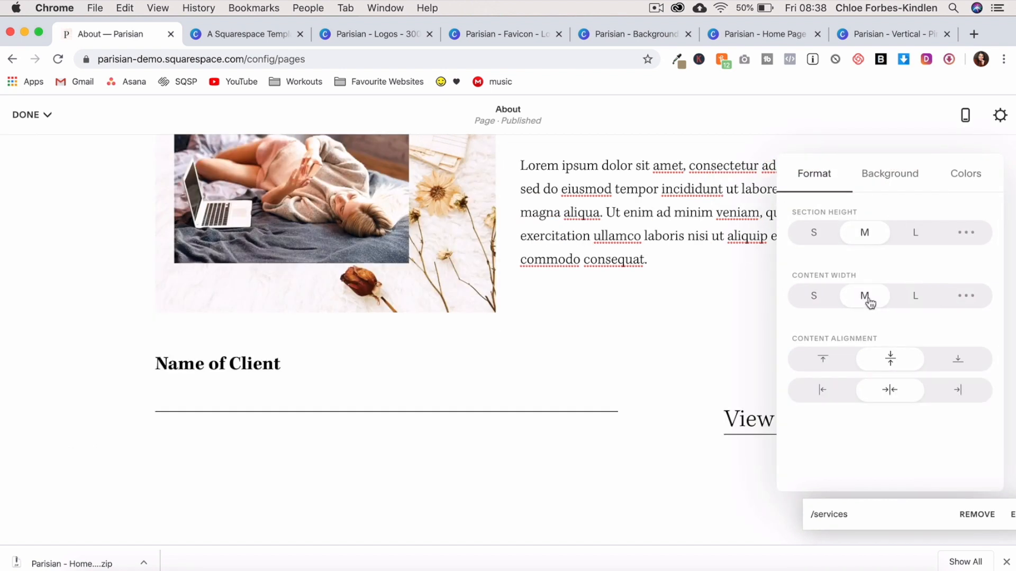
# - Turn off the default theme for the Kind Words section and apply the pale pink color theme
pyautogui.click(910, 178)
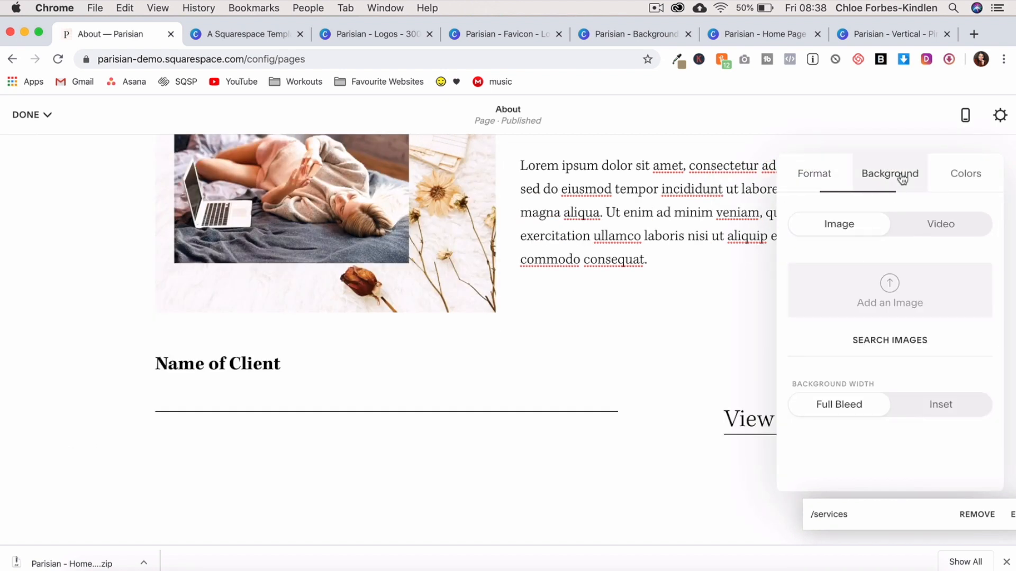
pyautogui.click(968, 176)
pyautogui.click(971, 227)
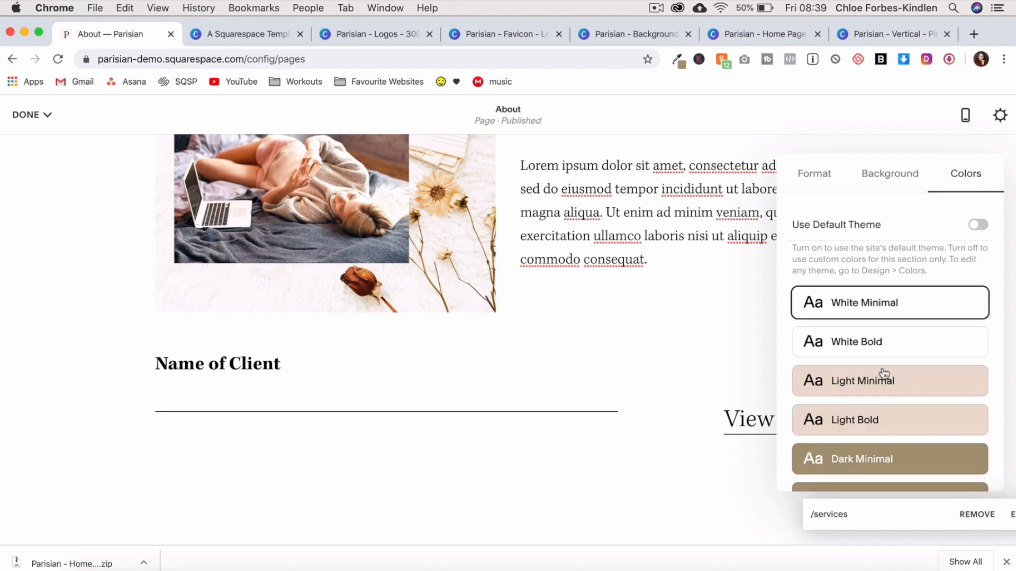
pyautogui.scroll(-4, 883, 373)
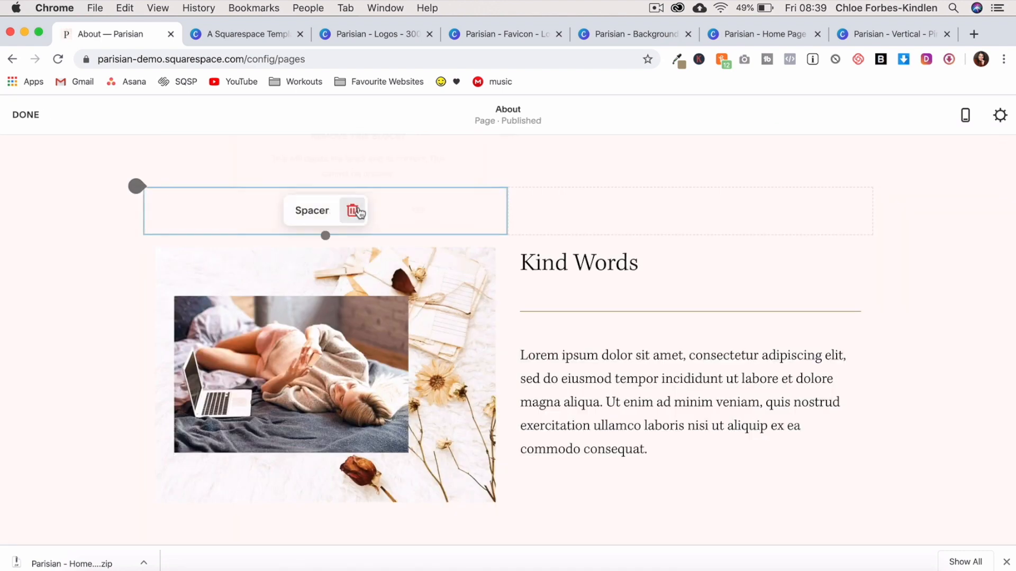
# - Delete both spacer blocks above the image and the "Kind Words" heading, and save the About page
pyautogui.press('BackSpace')
pyautogui.click(399, 233)
pyautogui.click(352, 212)
pyautogui.click(413, 215)
pyautogui.click(718, 211)
pyautogui.click(750, 222)
pyautogui.click(48, 106)
pyautogui.click(33, 141)
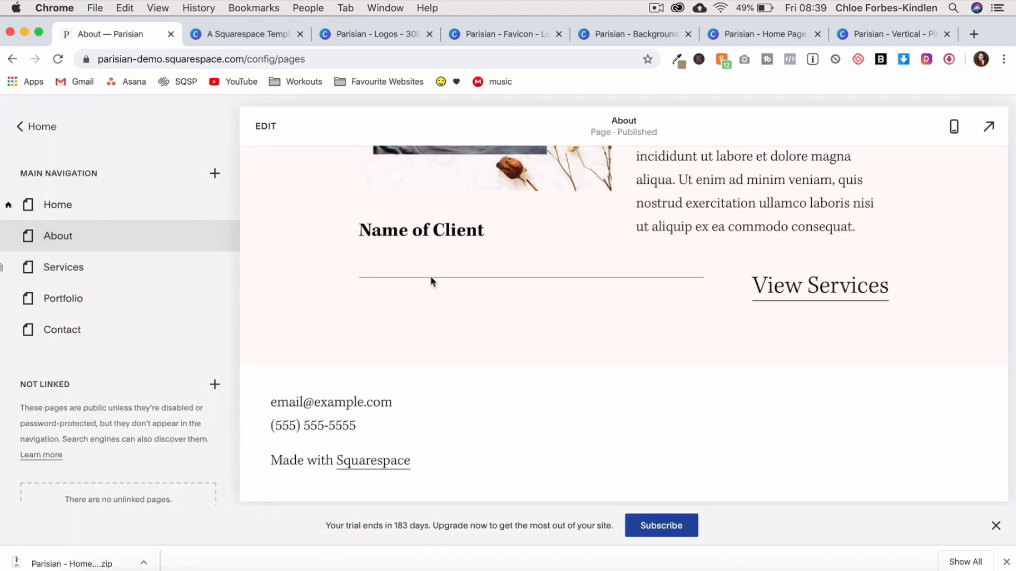
# - Open the Services page for editing and add a blank section to it
pyautogui.click(129, 275)
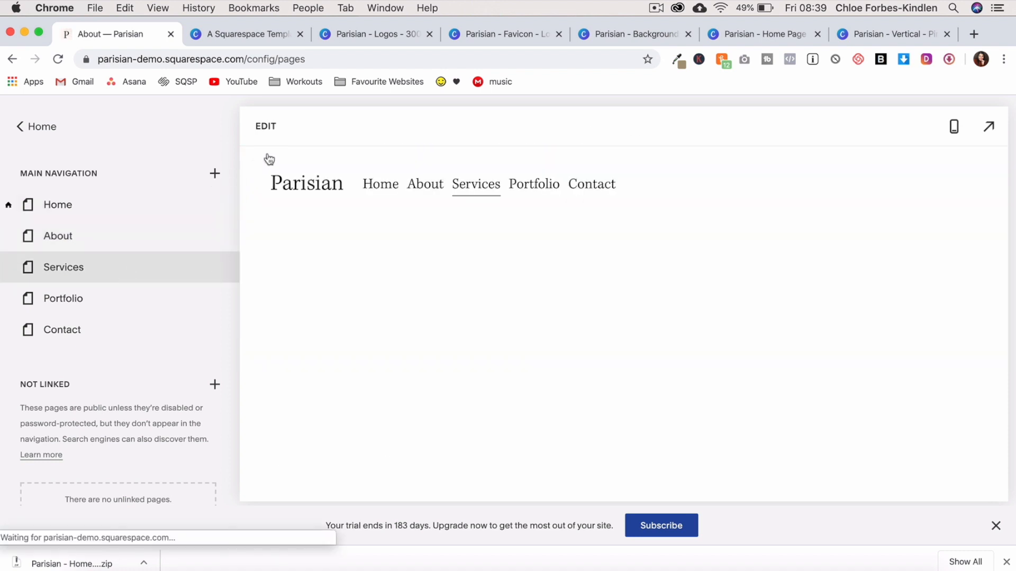
pyautogui.click(269, 133)
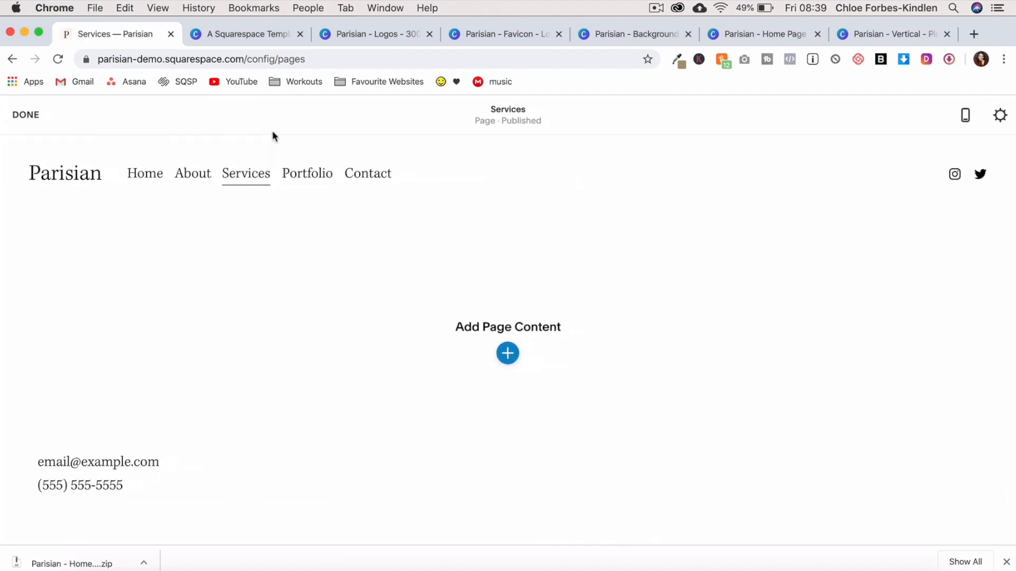
pyautogui.click(508, 369)
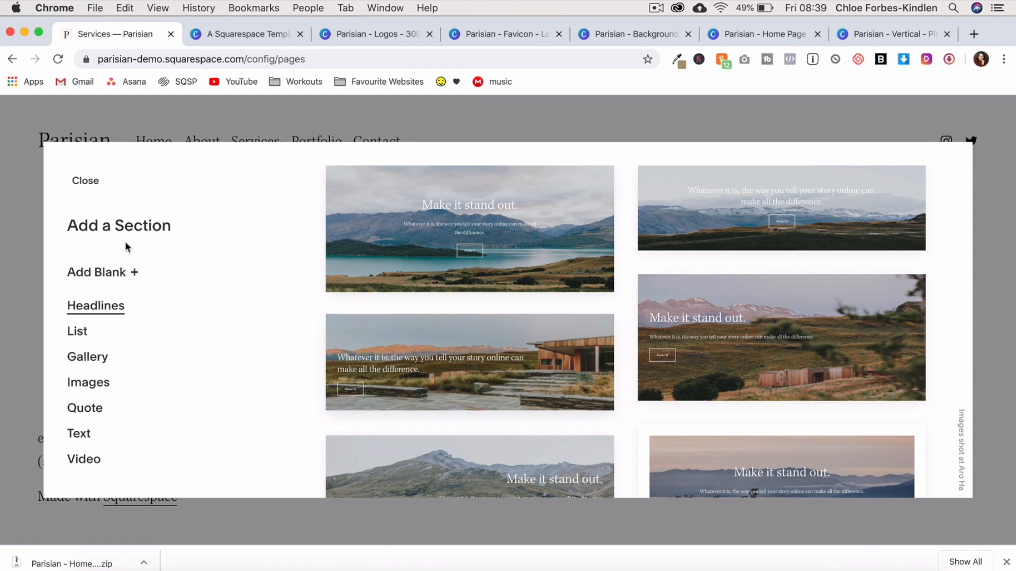
pyautogui.click(101, 272)
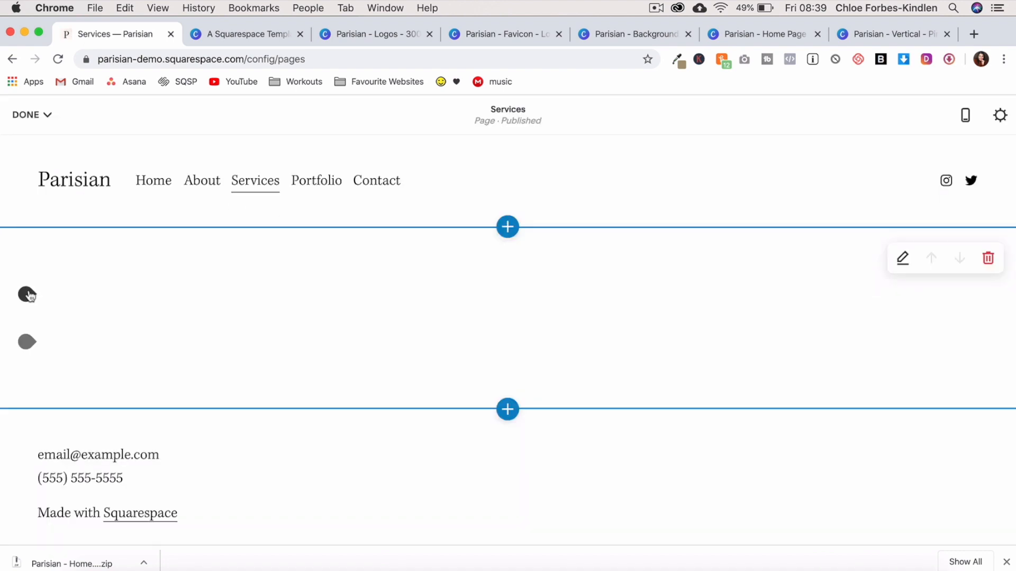
# - Add a centered Large Heading text block reading “Insert Your Brand Statement Here To Capture Your Ideal Client’s Attention” to the blank section
pyautogui.click(30, 295)
pyautogui.click(67, 225)
pyautogui.click(130, 325)
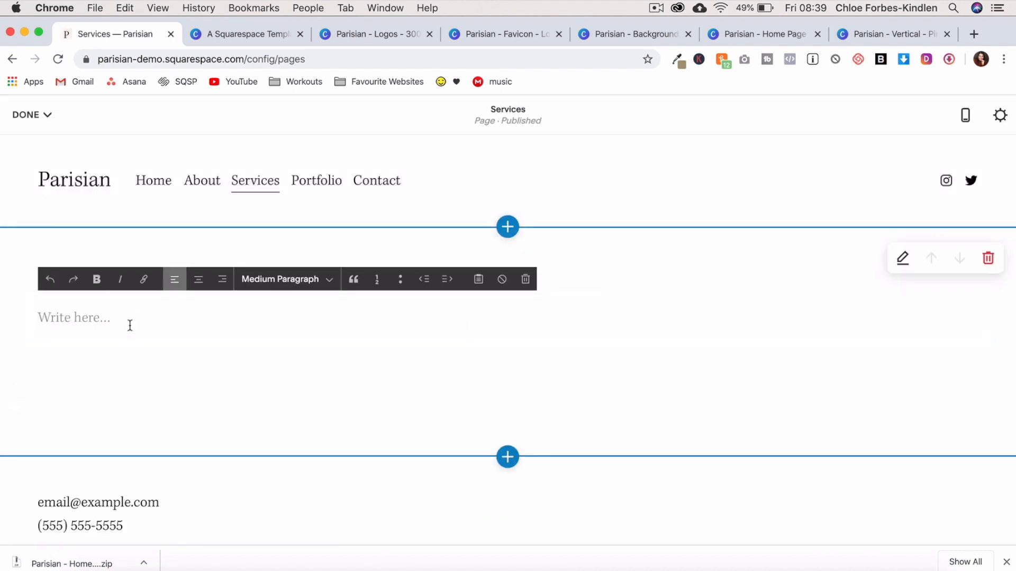
pyautogui.write('"Insert Your Brand Statement Here To Capture Your Ideal Client’s Attention"')
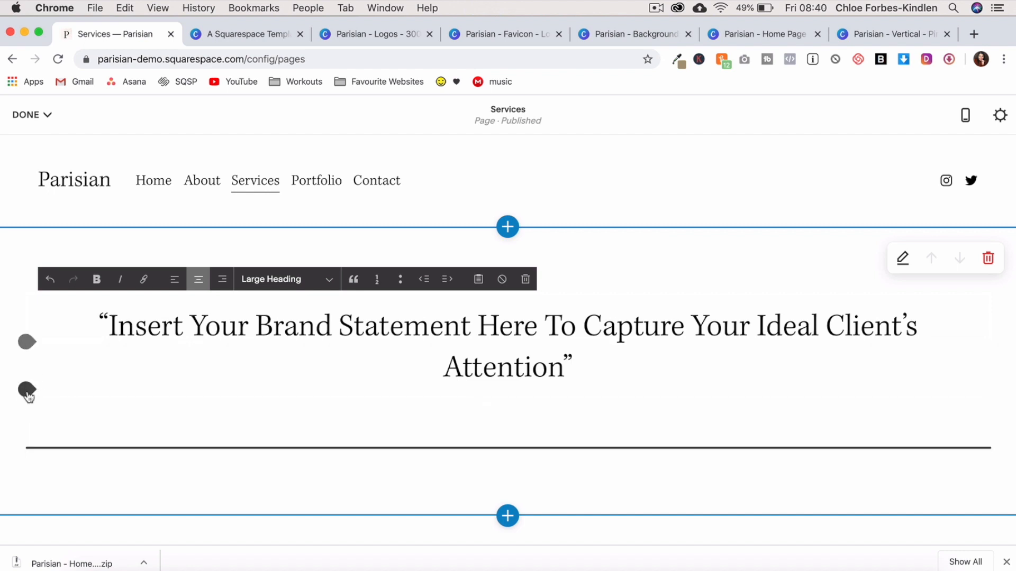
# - Add a button block below the brand statement and set its text to "Download Media Kit"
pyautogui.click(27, 390)
pyautogui.click(196, 273)
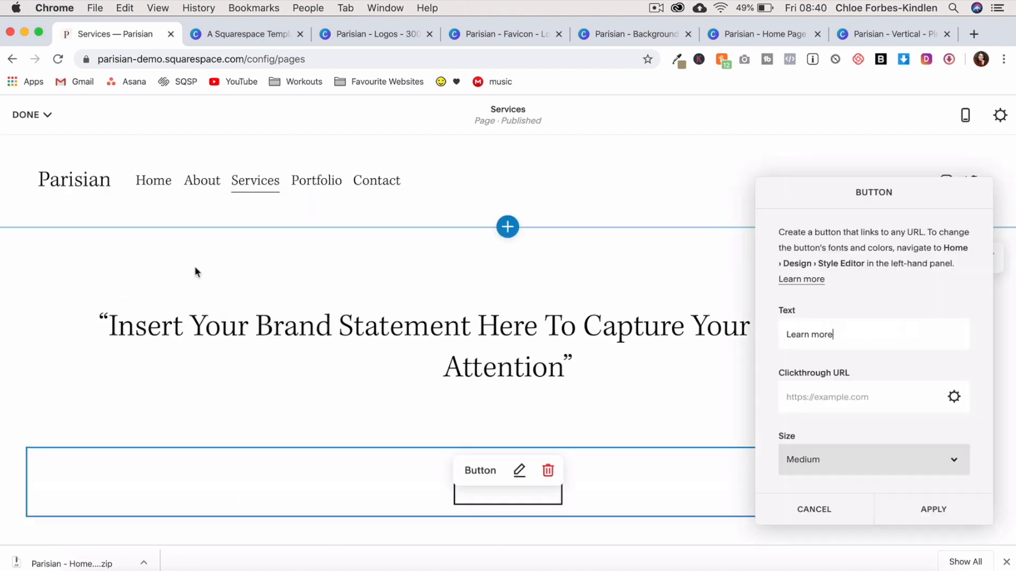
pyautogui.click(528, 404)
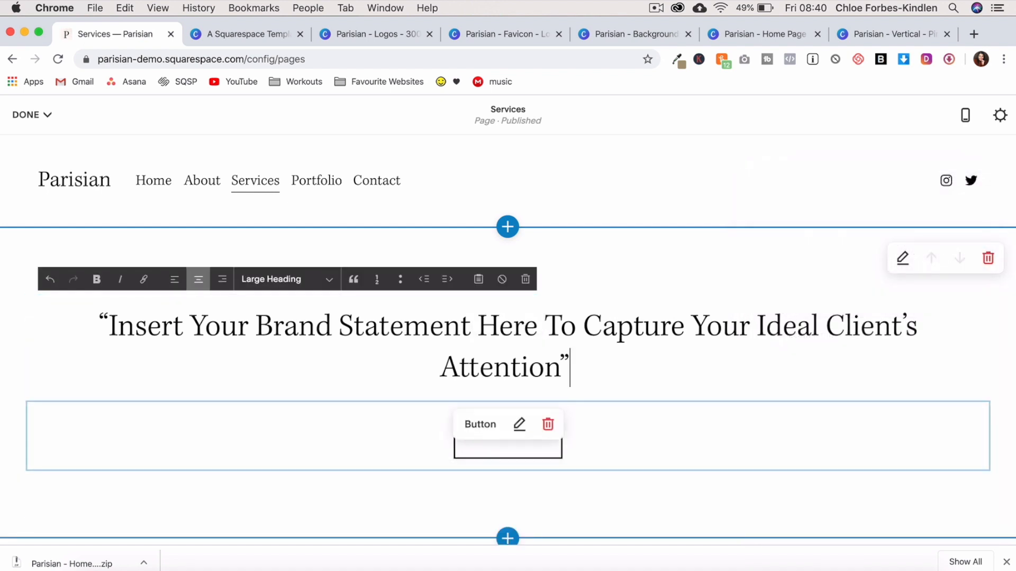
pyautogui.click(518, 425)
pyautogui.click(883, 340)
pyautogui.press('super+a')
pyautogui.write('Do')
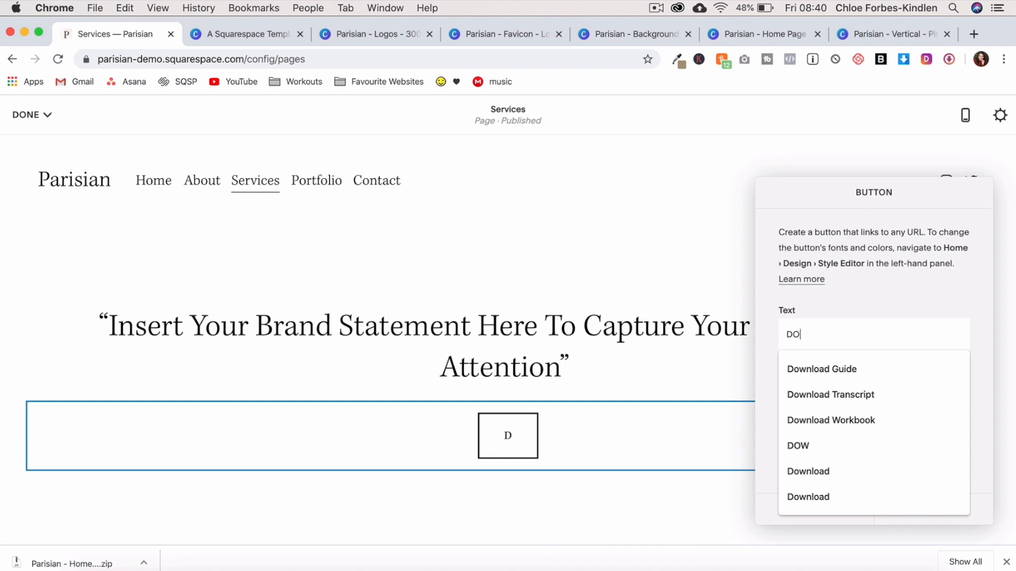
pyautogui.write('wnload Media Kit')
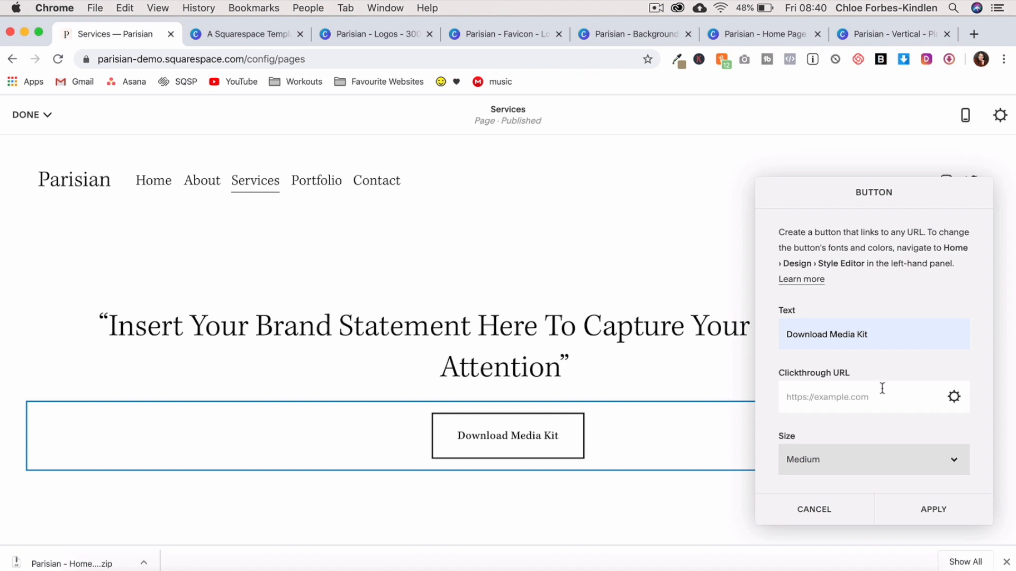
# - Choose File as the button's link type, turn on Open in New Window, and save the link settings
pyautogui.click(956, 401)
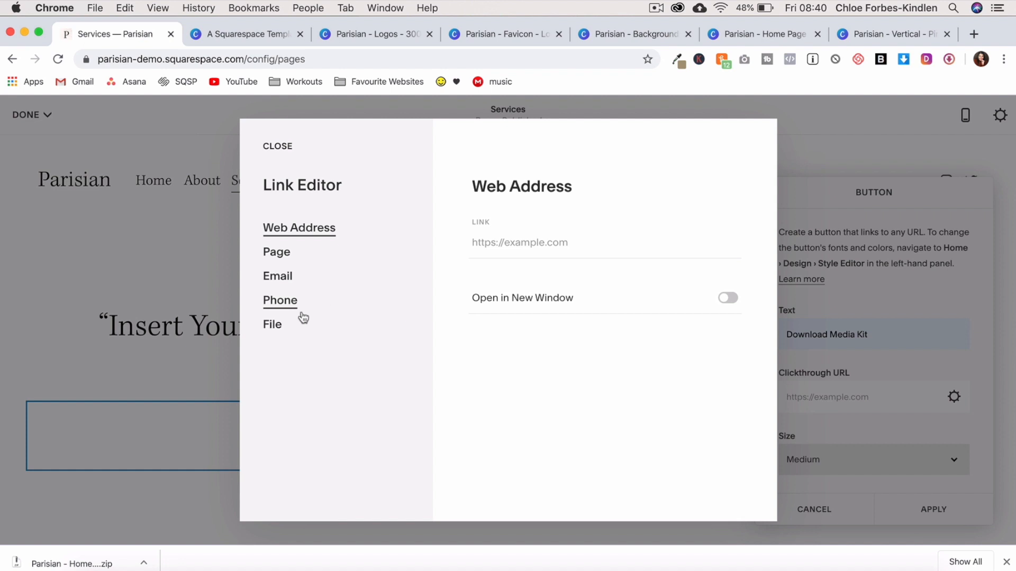
pyautogui.click(279, 327)
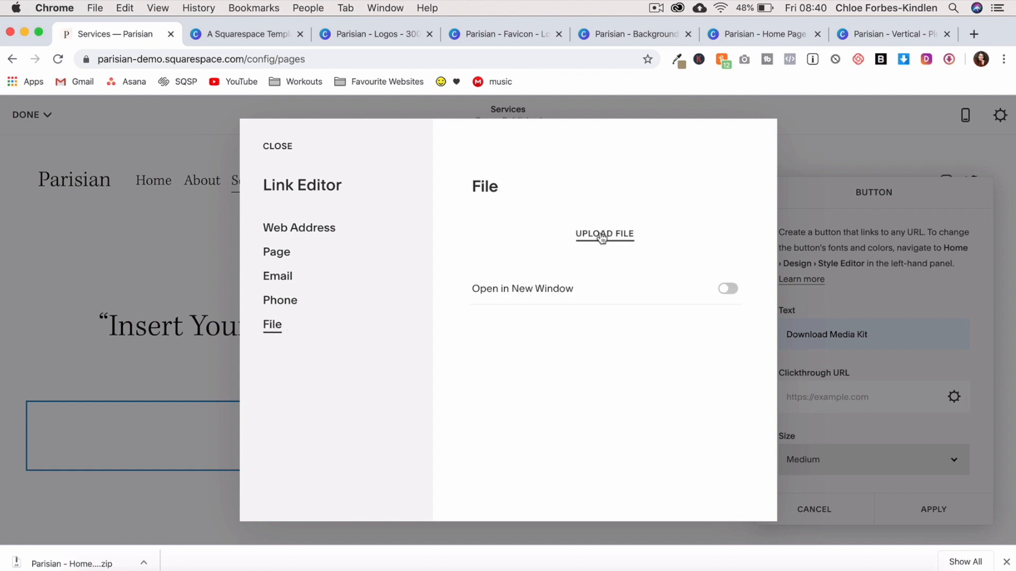
pyautogui.click(730, 292)
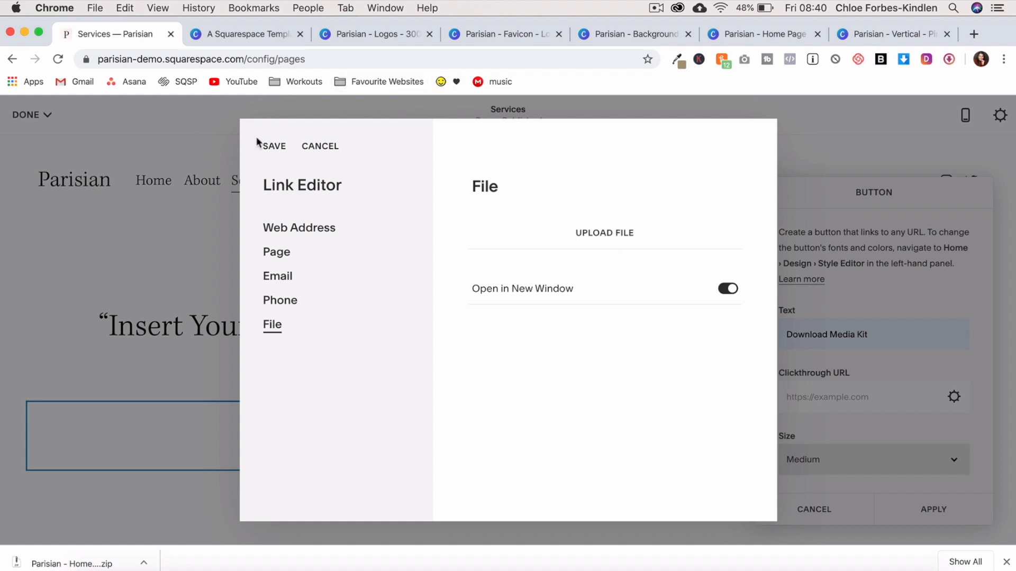
pyautogui.click(272, 149)
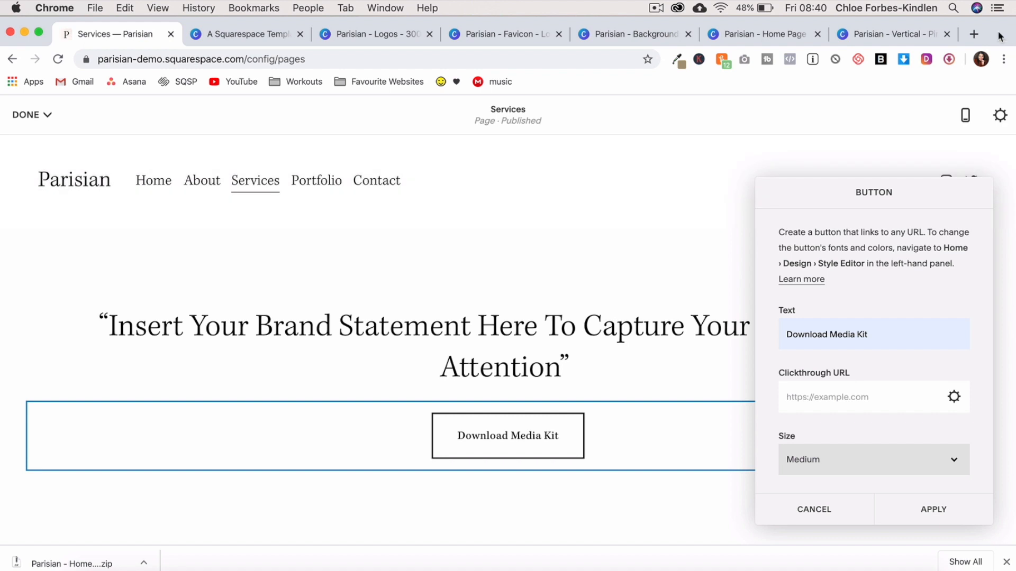
# - Switch to Canva, search for A4 Document, browse the templates suitable for a media kit, and return to the Services page
pyautogui.click(978, 35)
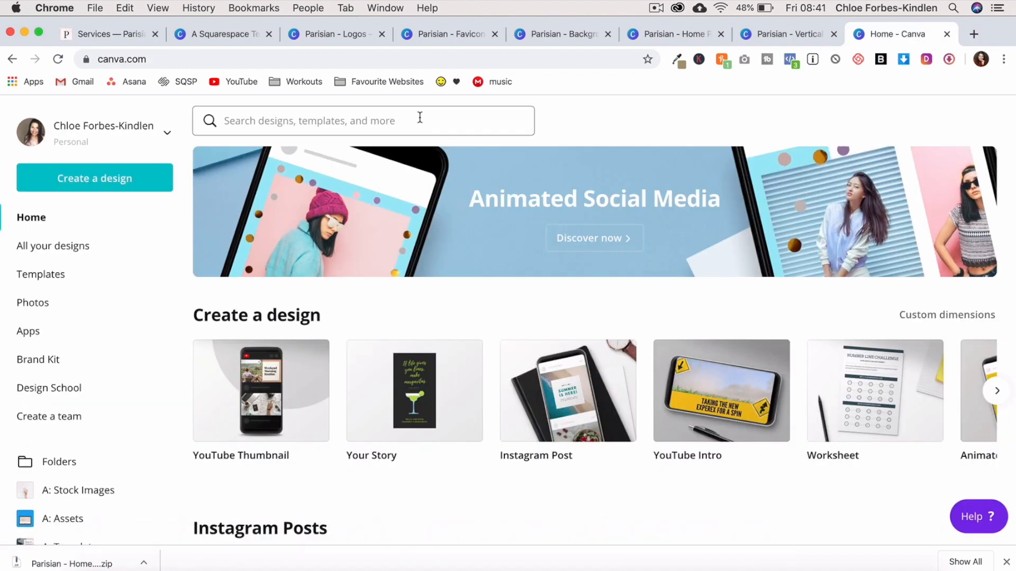
pyautogui.click(419, 118)
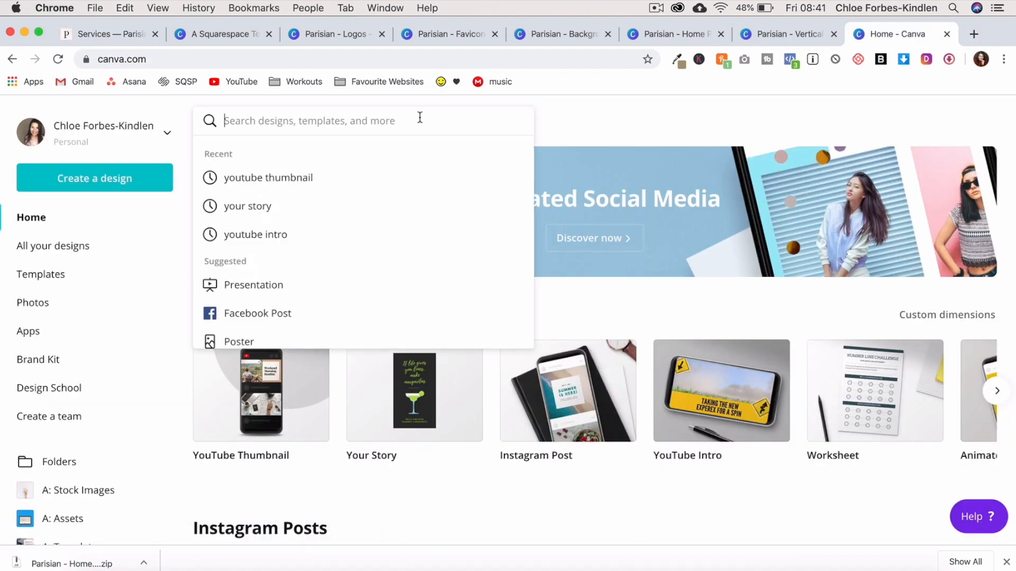
pyautogui.write('A4')
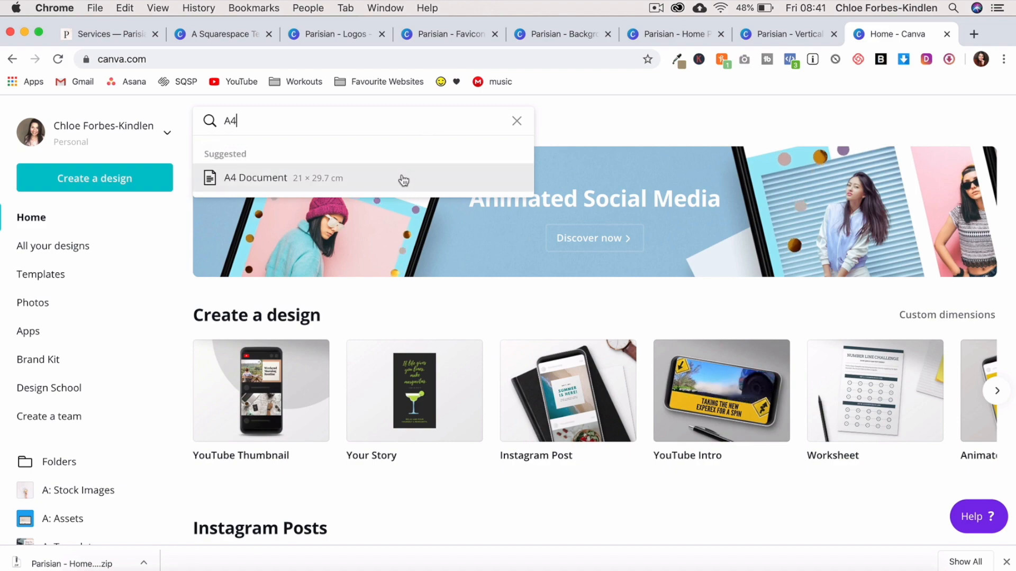
pyautogui.click(401, 179)
pyautogui.scroll(-12, 411, 245)
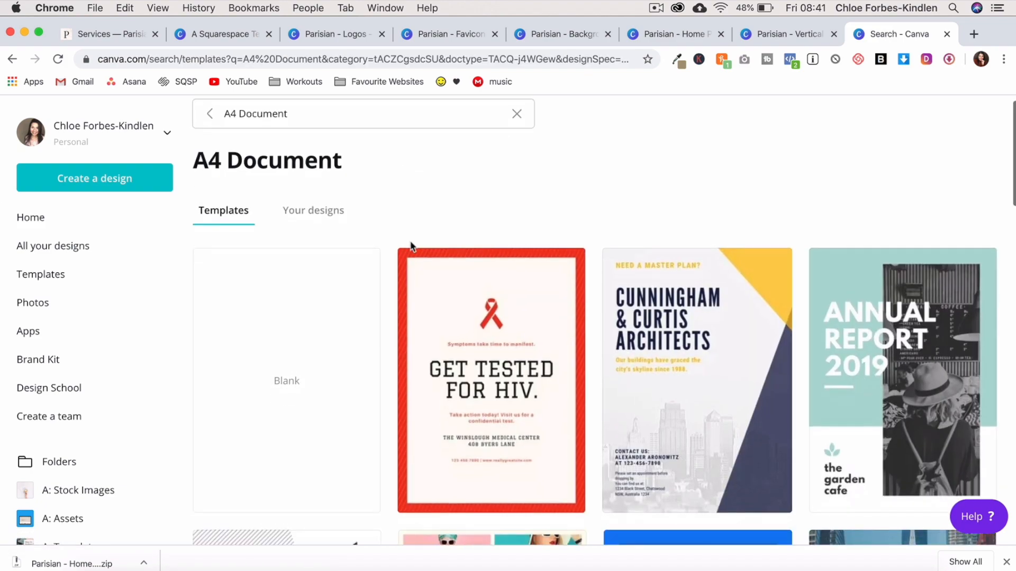
pyautogui.scroll(-9, 412, 246)
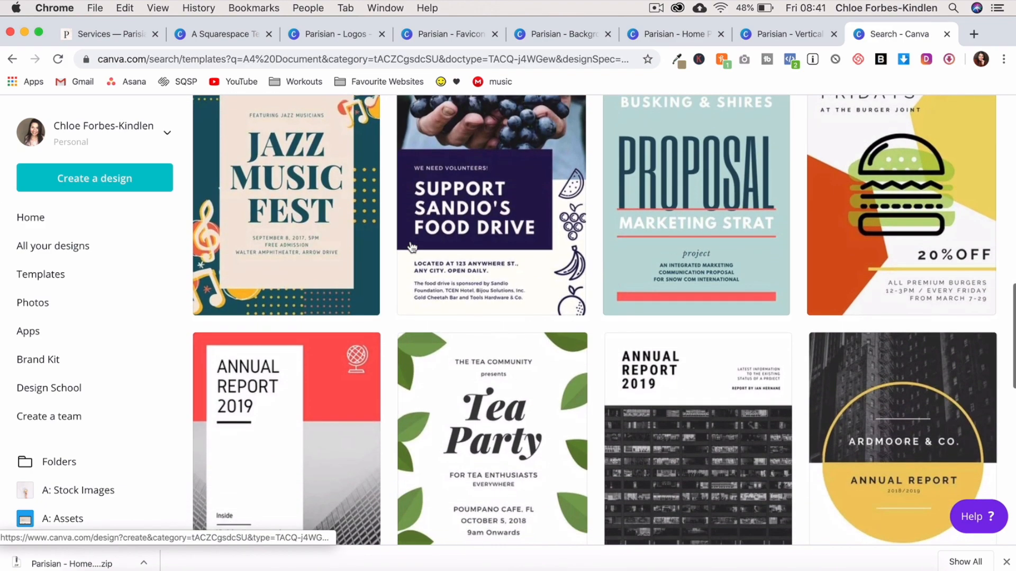
pyautogui.scroll(-5, 412, 246)
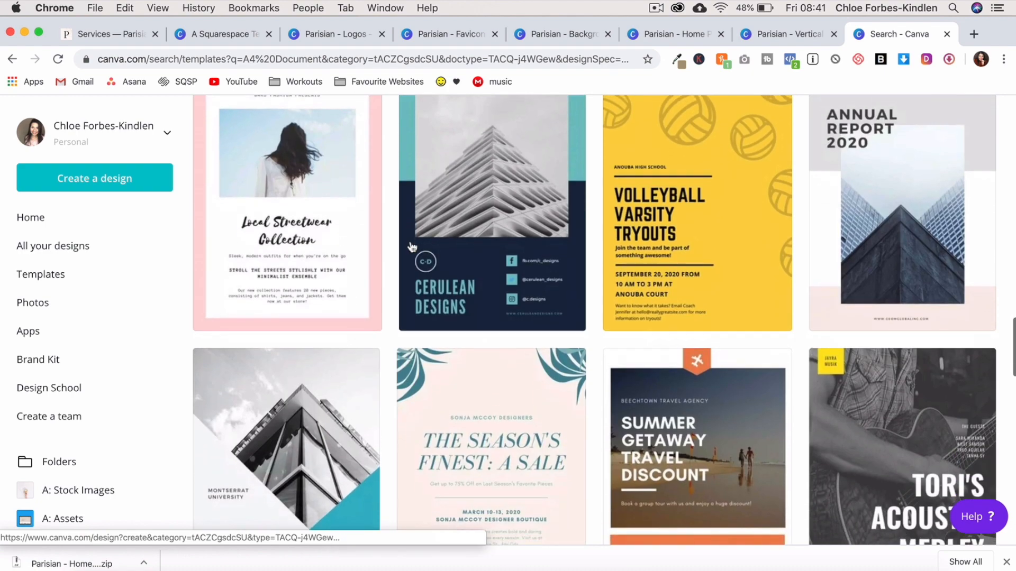
pyautogui.scroll(14, 412, 246)
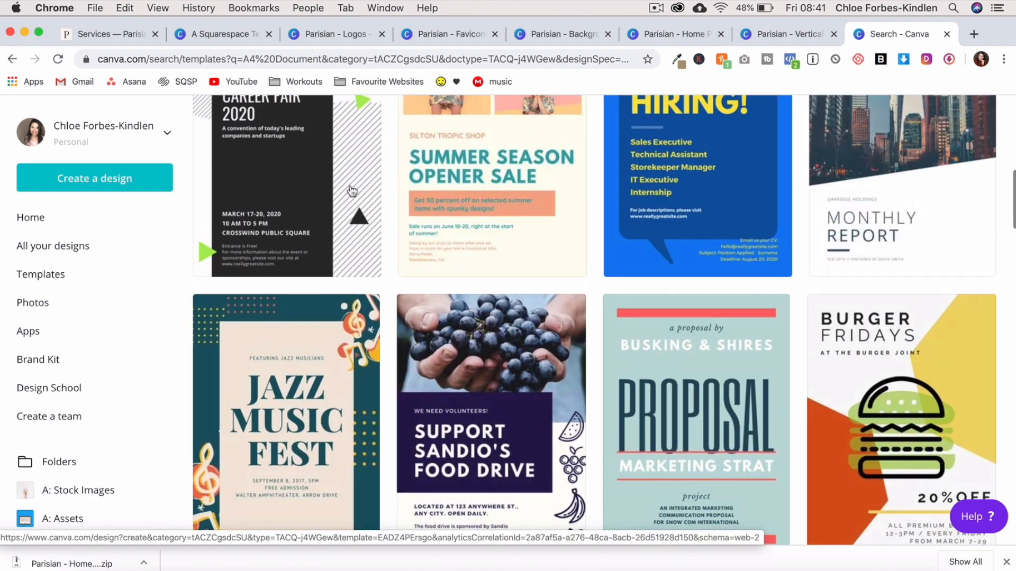
pyautogui.click(946, 34)
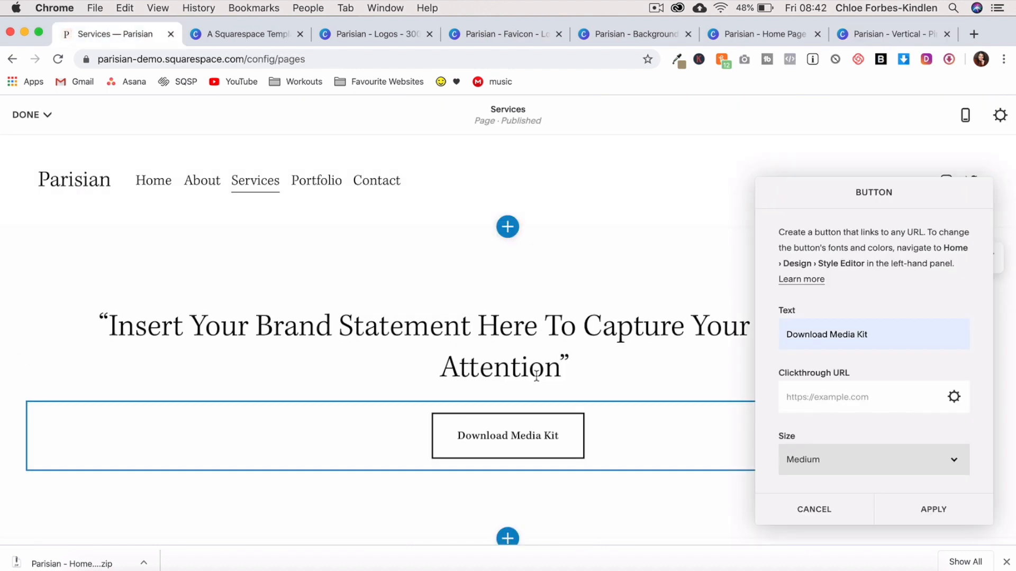
# - Apply the button settings, and set the brand statement section's height to L and content width to M
pyautogui.click(930, 509)
pyautogui.scroll(-2, 576, 464)
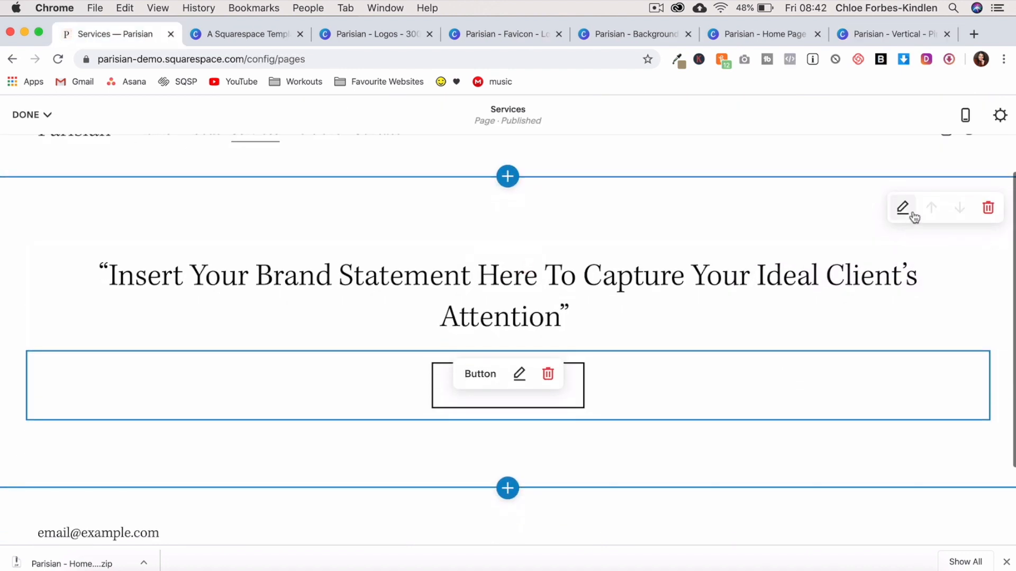
pyautogui.click(902, 208)
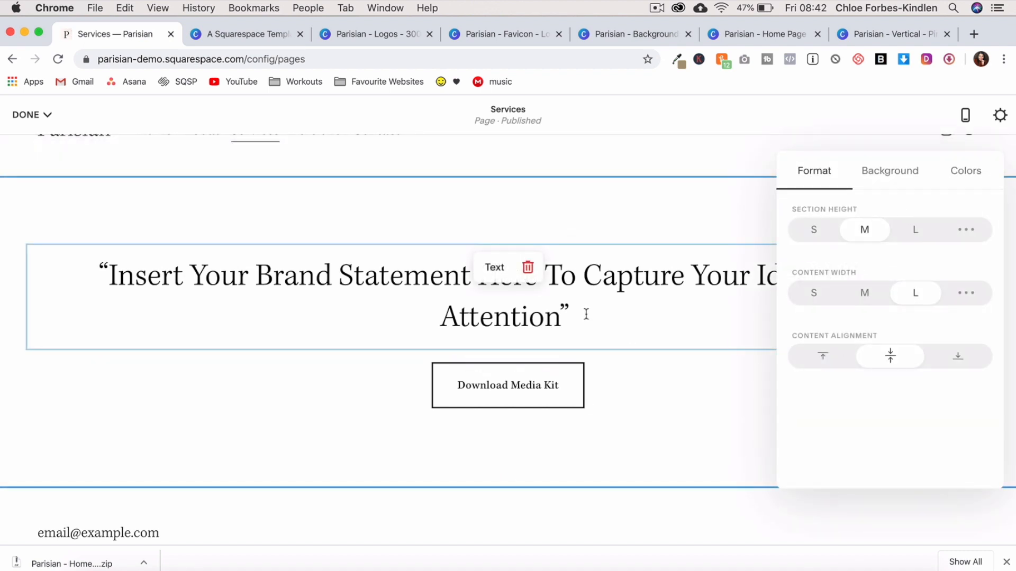
pyautogui.click(917, 231)
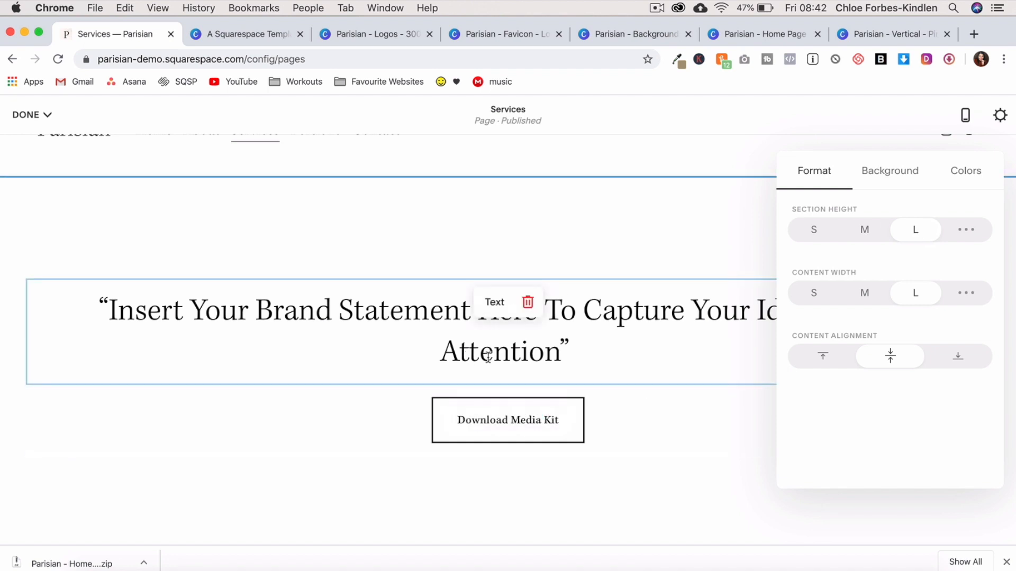
pyautogui.click(873, 300)
# - Give the brand statement section the pale pink floral background image and the Accent Dark color theme, and save the page
pyautogui.click(909, 180)
pyautogui.click(878, 300)
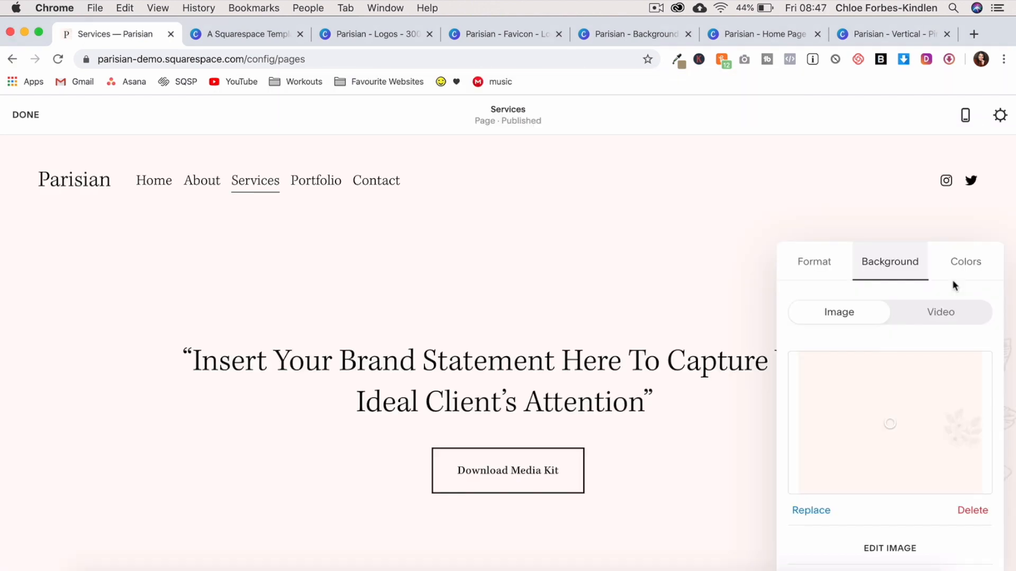
pyautogui.click(958, 273)
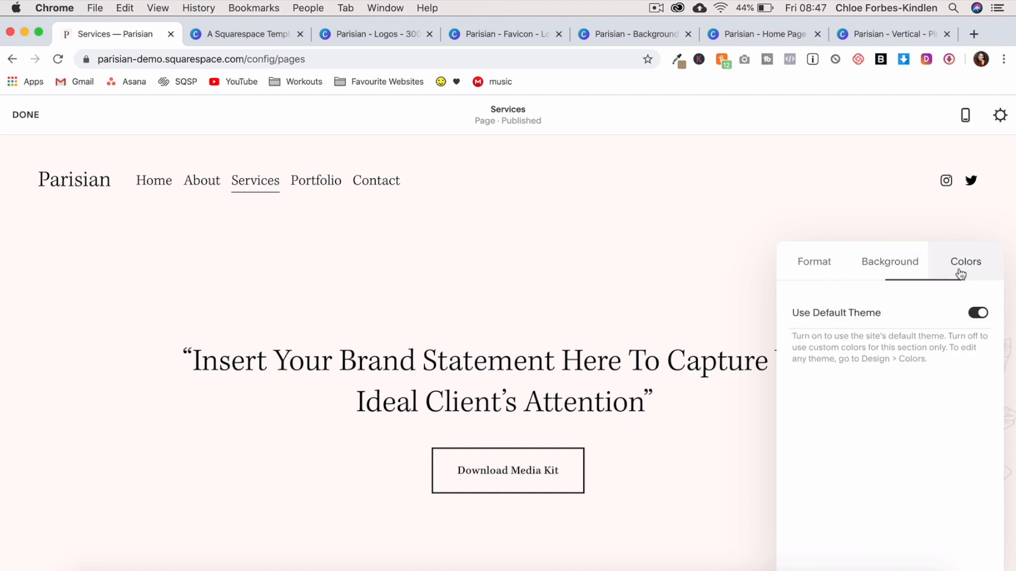
pyautogui.click(976, 315)
pyautogui.scroll(-3, 918, 418)
pyautogui.click(880, 511)
pyautogui.click(26, 115)
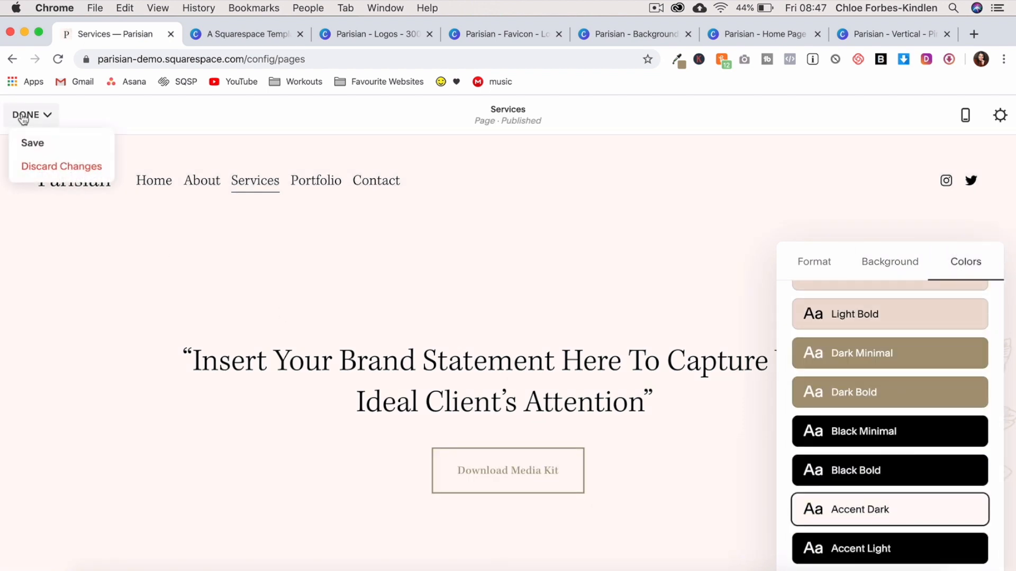
pyautogui.click(37, 151)
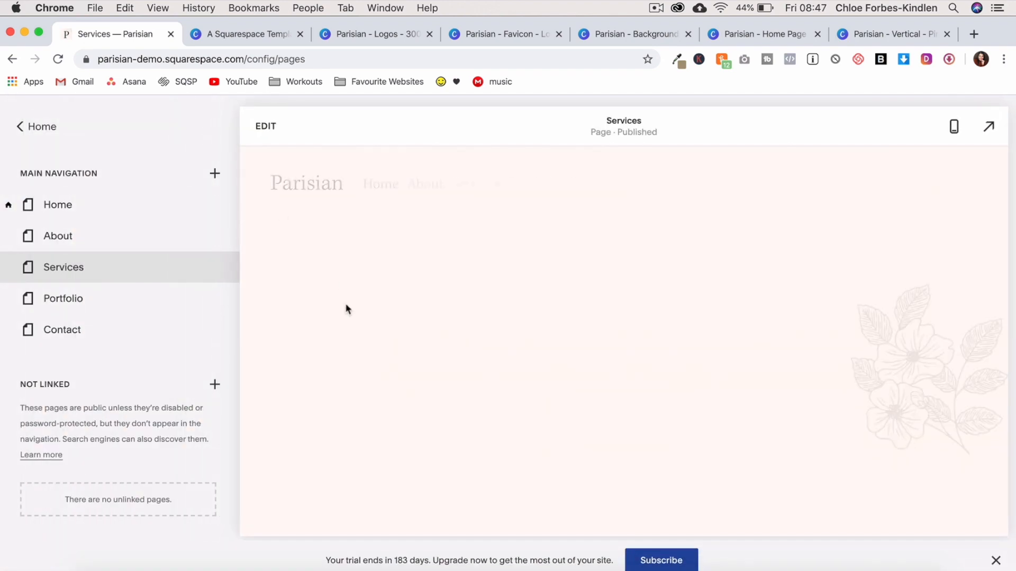
# - Reopen the Services page for editing and add a blank section below the brand statement section
pyautogui.scroll(-5, 543, 436)
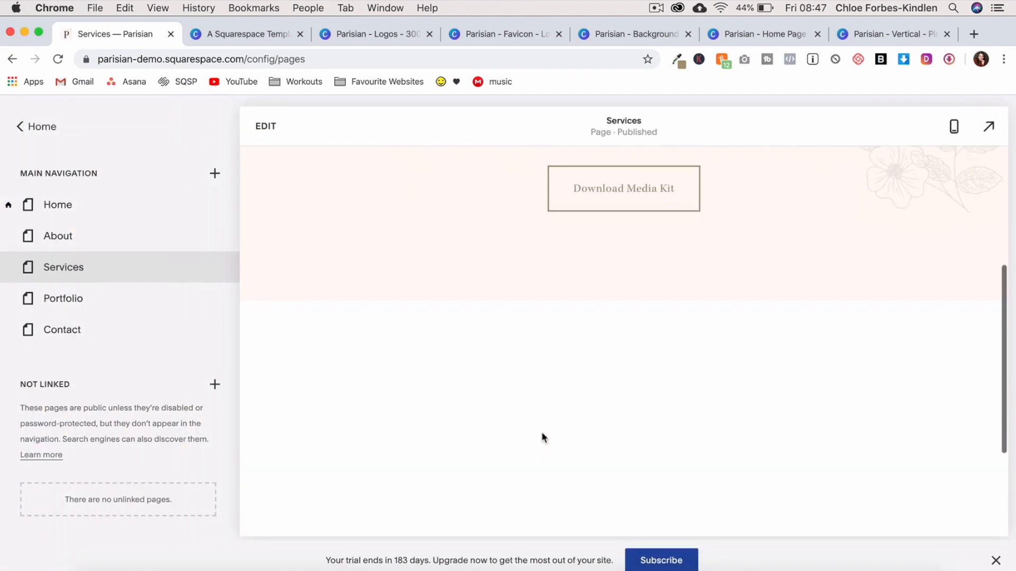
pyautogui.click(266, 127)
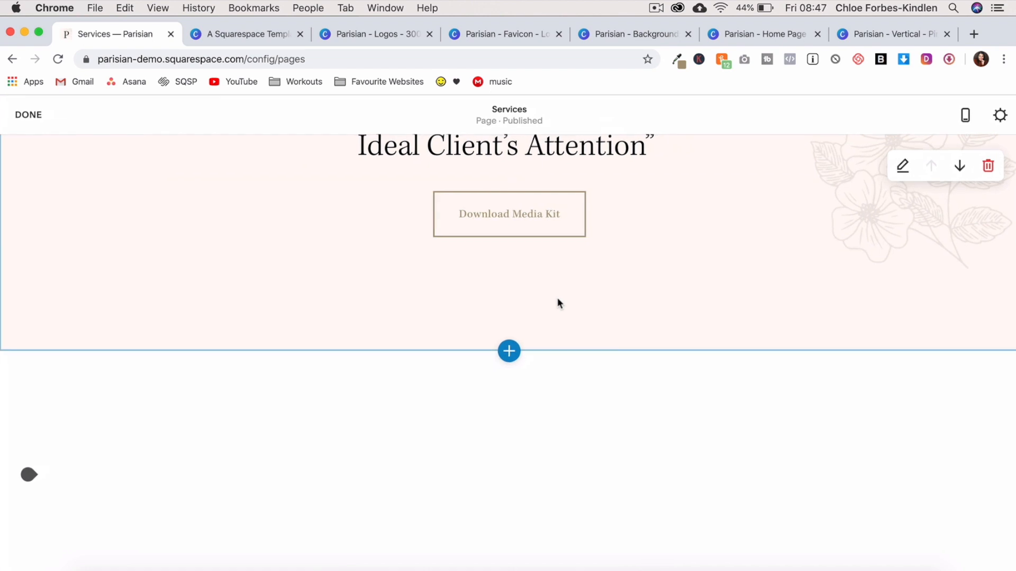
pyautogui.click(512, 382)
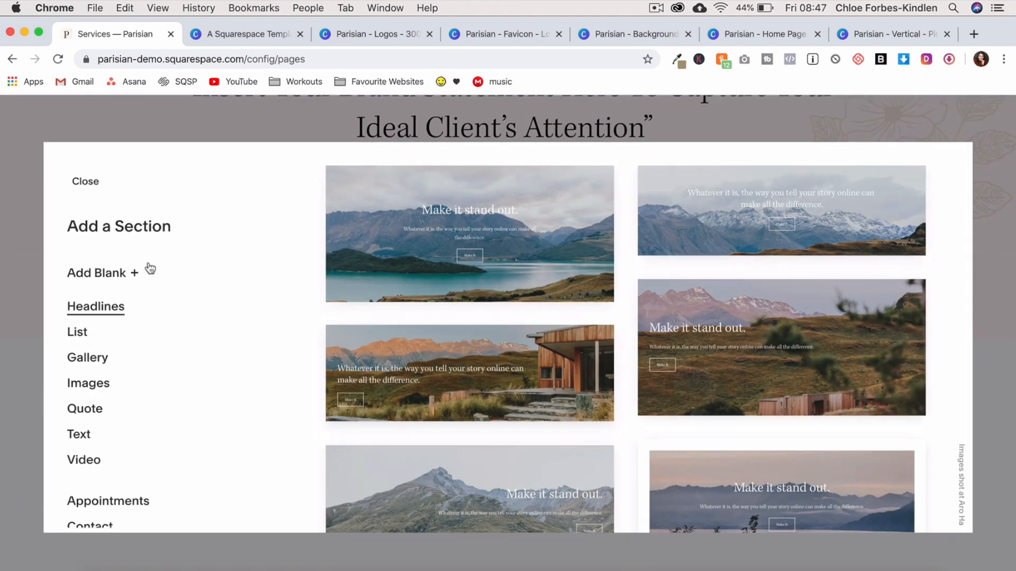
pyautogui.click(136, 273)
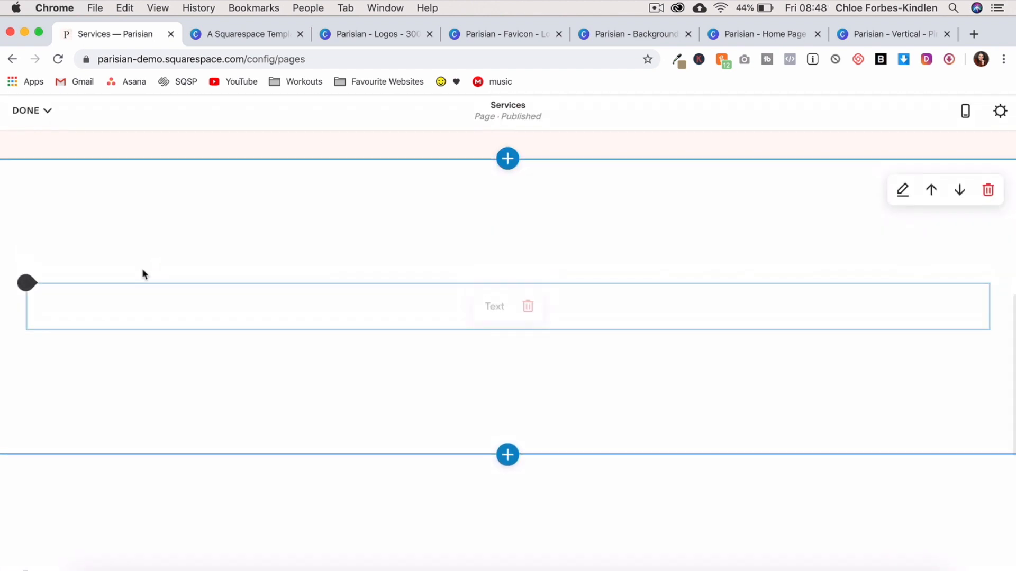
# - Add three spacer blocks to the new blank section and arrange them side by side in one row
pyautogui.click(27, 285)
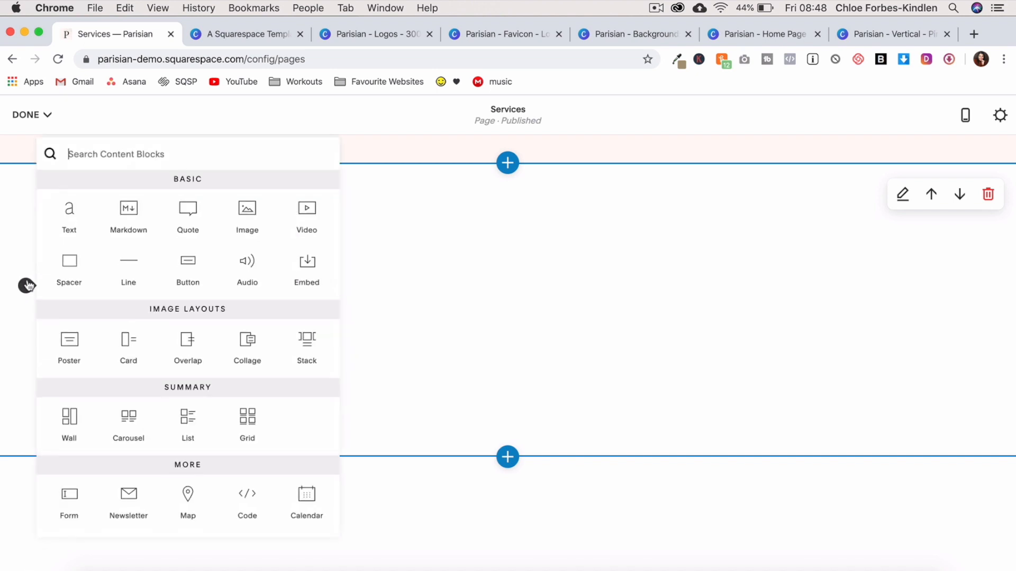
pyautogui.click(74, 267)
pyautogui.click(26, 310)
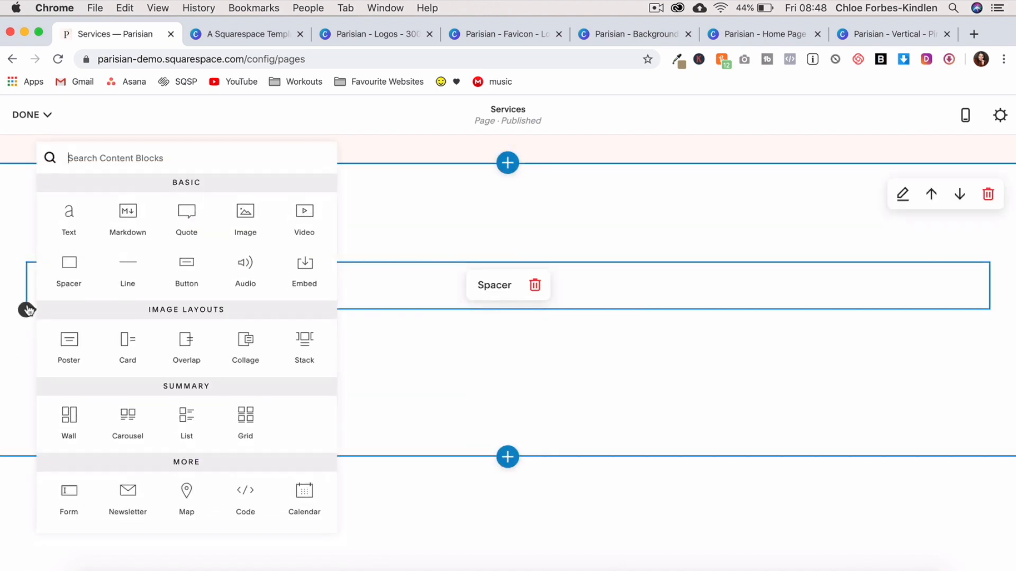
pyautogui.click(74, 263)
pyautogui.moveTo(125, 318); pyautogui.dragTo(68, 275)
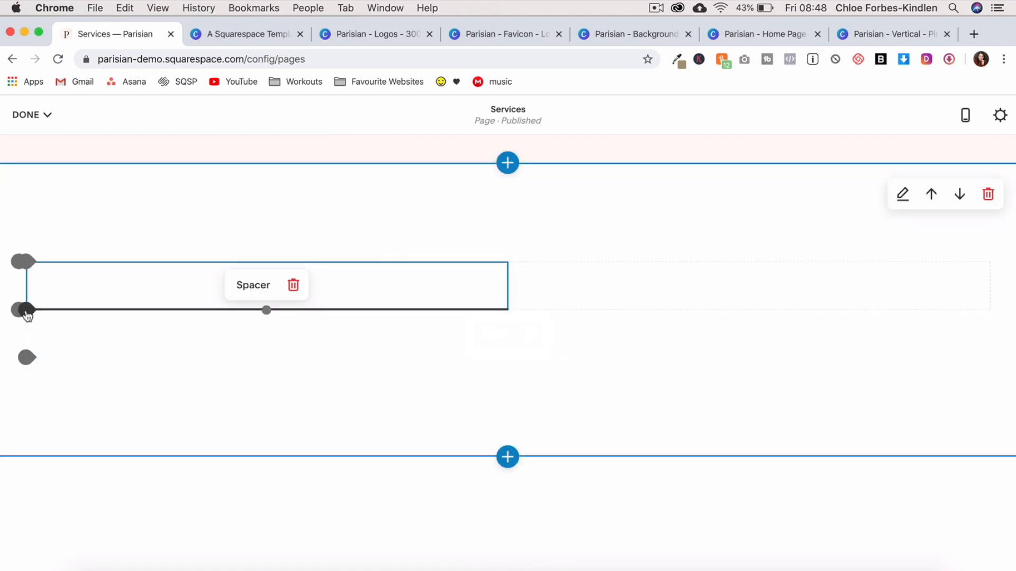
pyautogui.click(26, 310)
pyautogui.click(71, 268)
pyautogui.moveTo(163, 302); pyautogui.dragTo(472, 268)
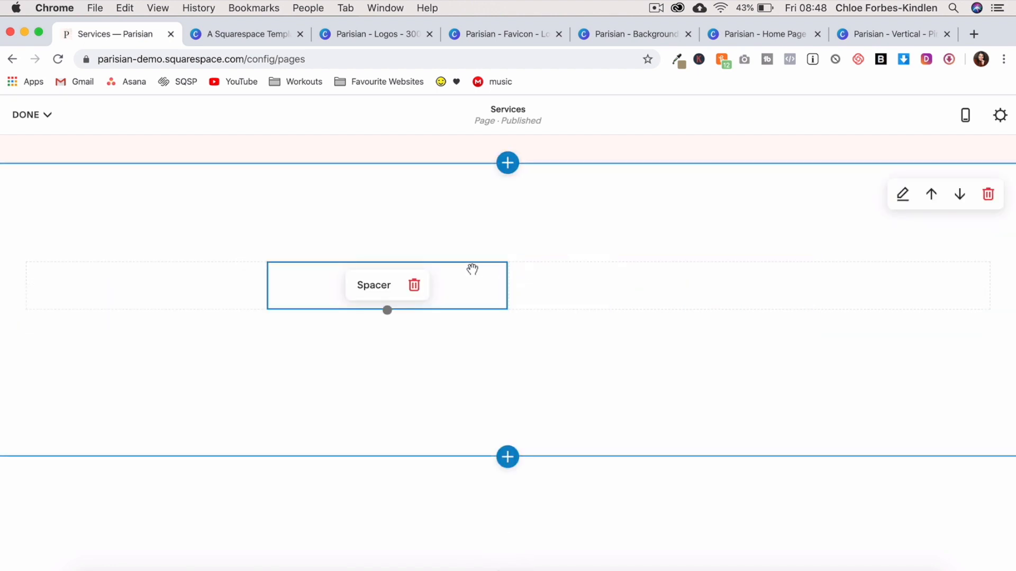
# - Add three more spacer blocks and place them in the same row to make six columns
pyautogui.click(267, 310)
pyautogui.click(310, 275)
pyautogui.moveTo(312, 268); pyautogui.dragTo(511, 266)
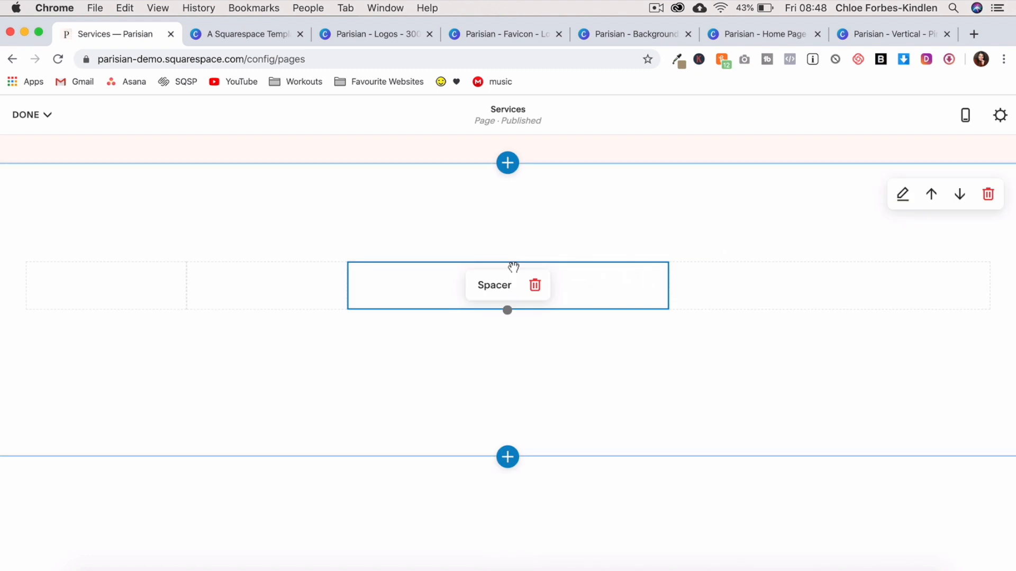
pyautogui.click(355, 310)
pyautogui.click(396, 268)
pyautogui.moveTo(412, 266); pyautogui.dragTo(638, 262)
pyautogui.click(512, 311)
pyautogui.click(550, 263)
pyautogui.moveTo(540, 258); pyautogui.dragTo(712, 258)
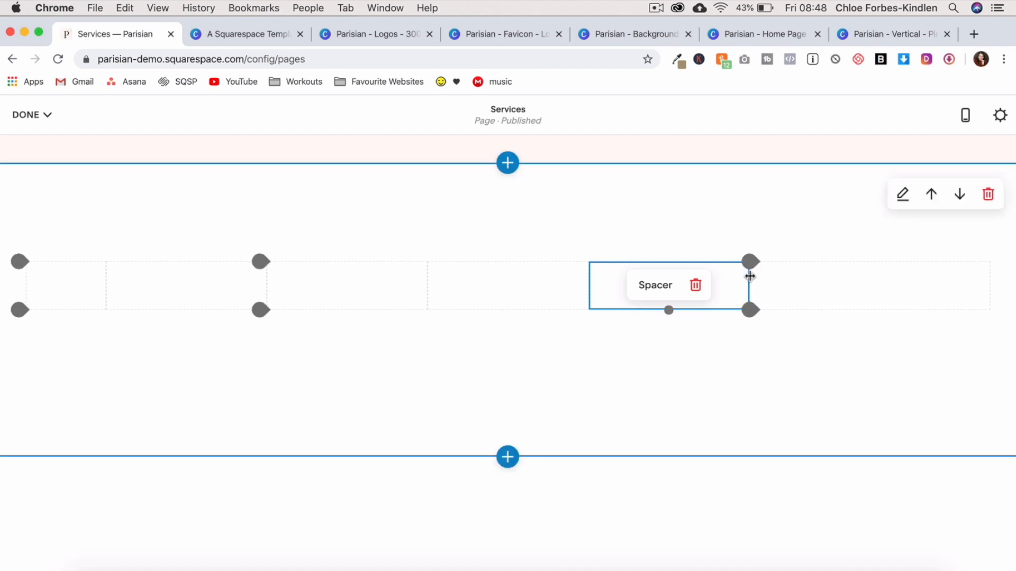
# - Resize the columns of the spacer row so that all six spacers are equally wide
pyautogui.moveTo(747, 276); pyautogui.dragTo(843, 281)
pyautogui.moveTo(834, 279); pyautogui.dragTo(673, 289)
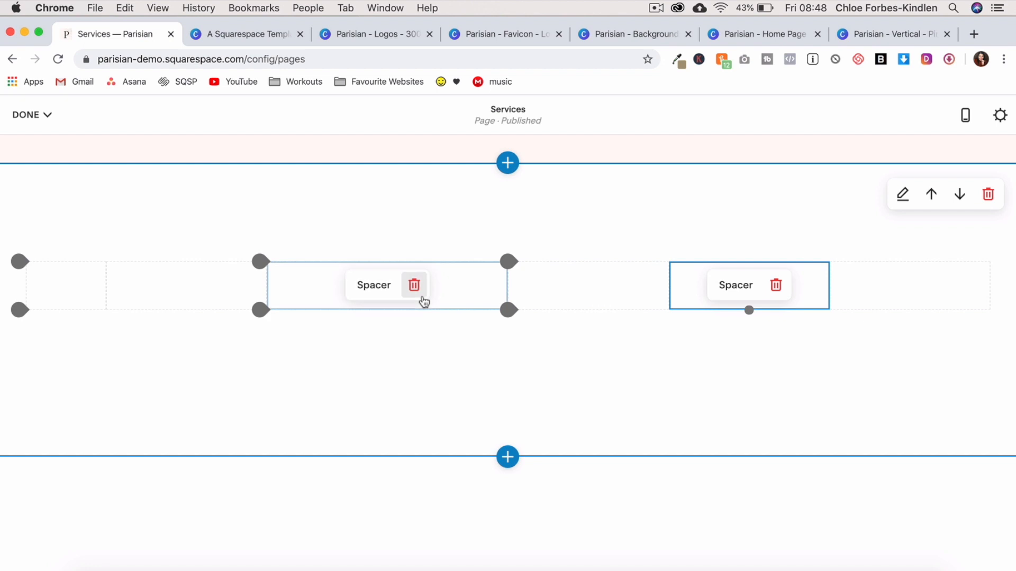
pyautogui.moveTo(271, 279); pyautogui.dragTo(334, 281)
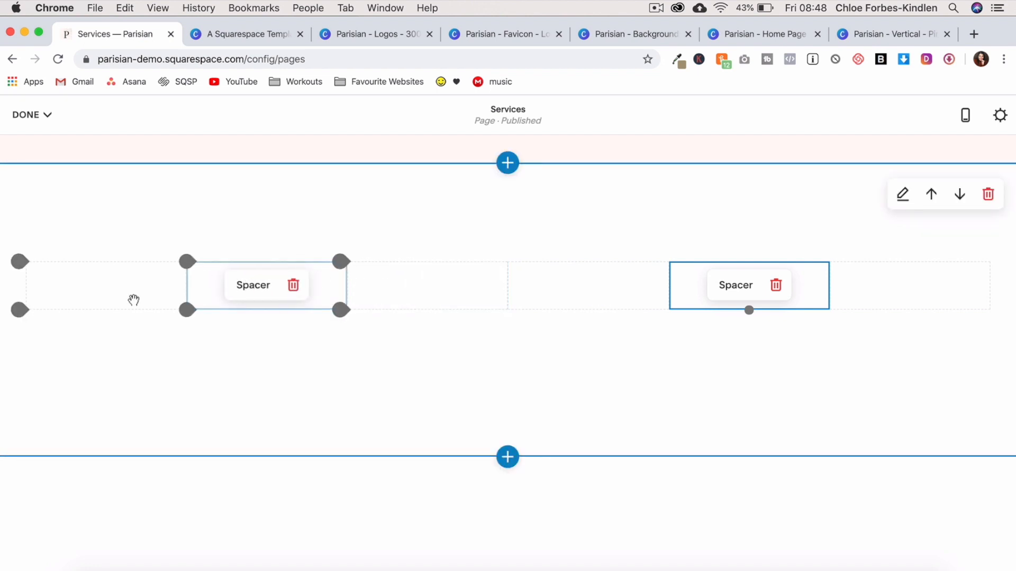
# - Add centred text blocks under the first three spacers reading YOUTUBE, FACEBOOK and TWITTER, each above an italic "100,000 Subscribers" line
pyautogui.click(26, 310)
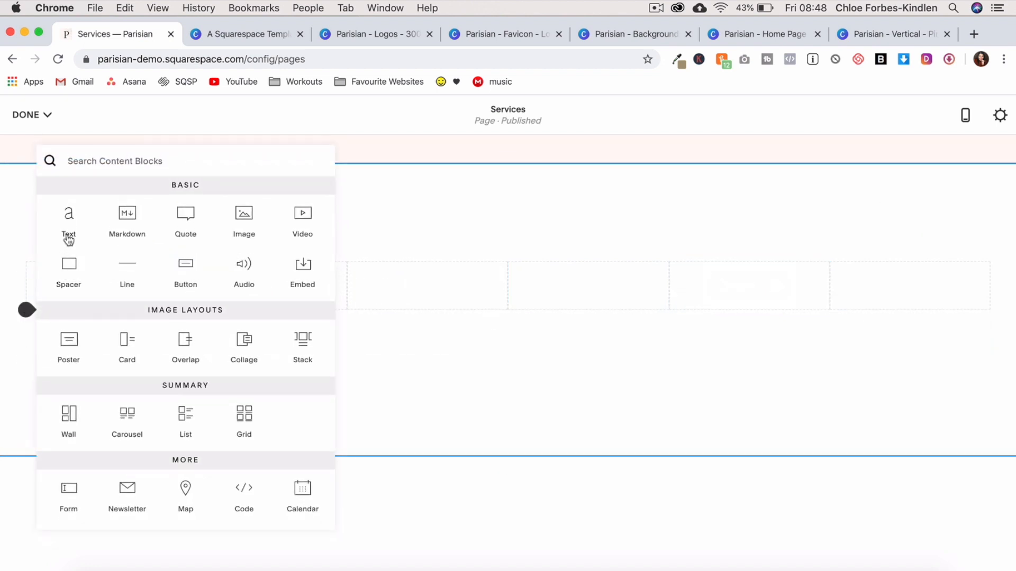
pyautogui.click(68, 212)
pyautogui.click(66, 298)
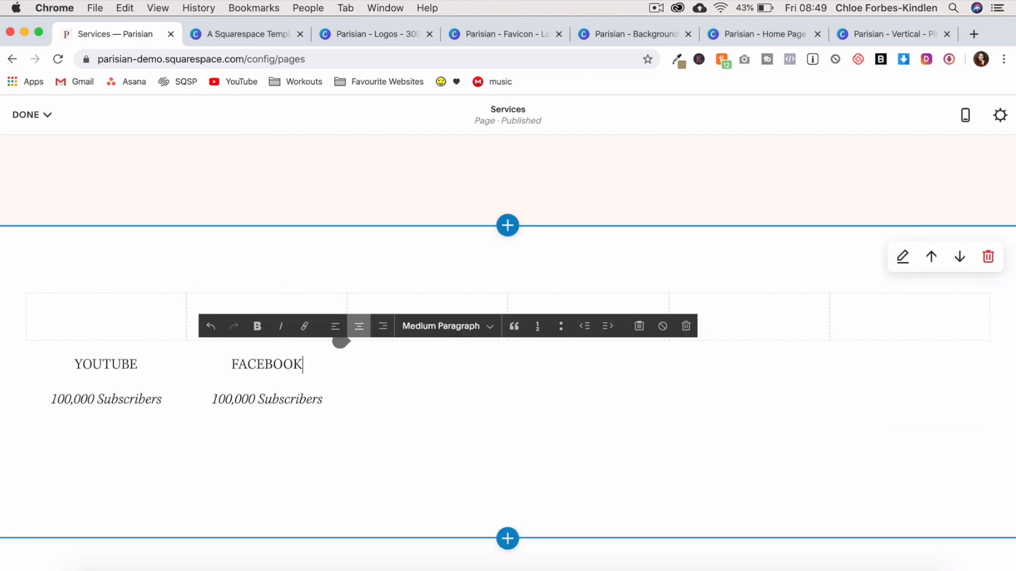
pyautogui.click(347, 343)
pyautogui.click(391, 224)
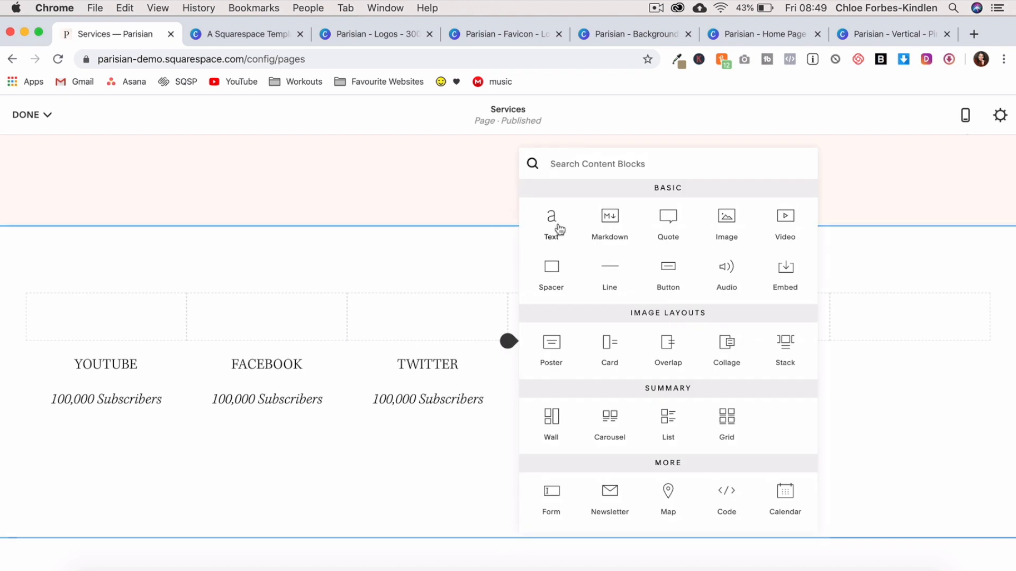
# - Add matching text blocks under the last three spacers reading PINTEREST, INSTAGRAM and EMAIL, each with "100,000 Subscribers" in italics
pyautogui.click(558, 228)
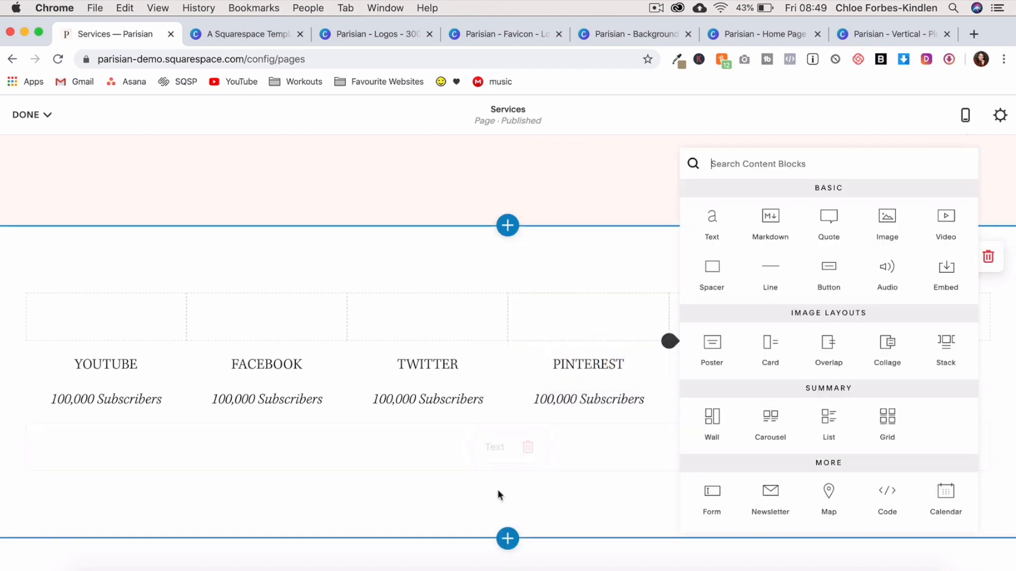
pyautogui.click(497, 490)
pyautogui.click(671, 343)
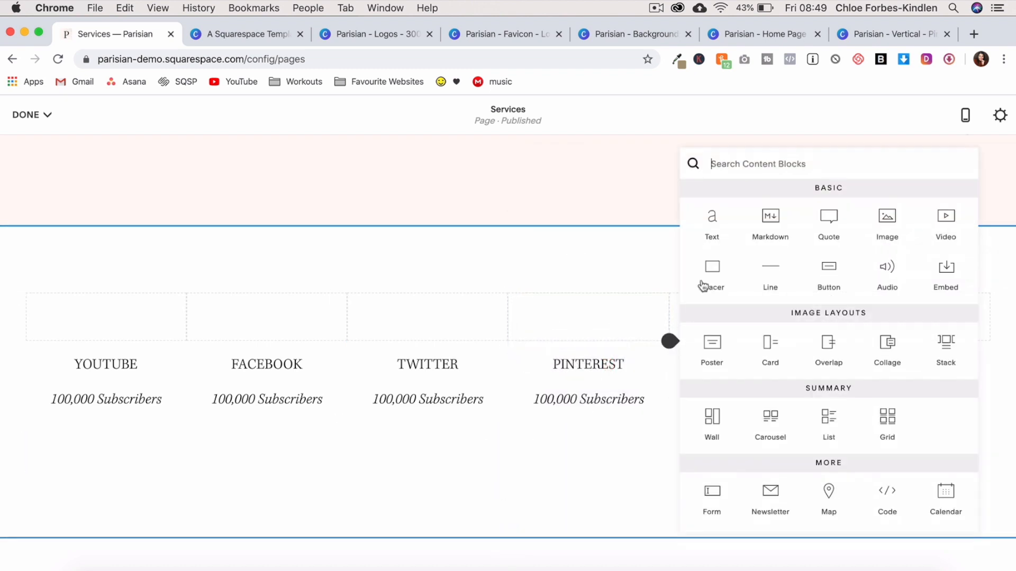
pyautogui.click(710, 238)
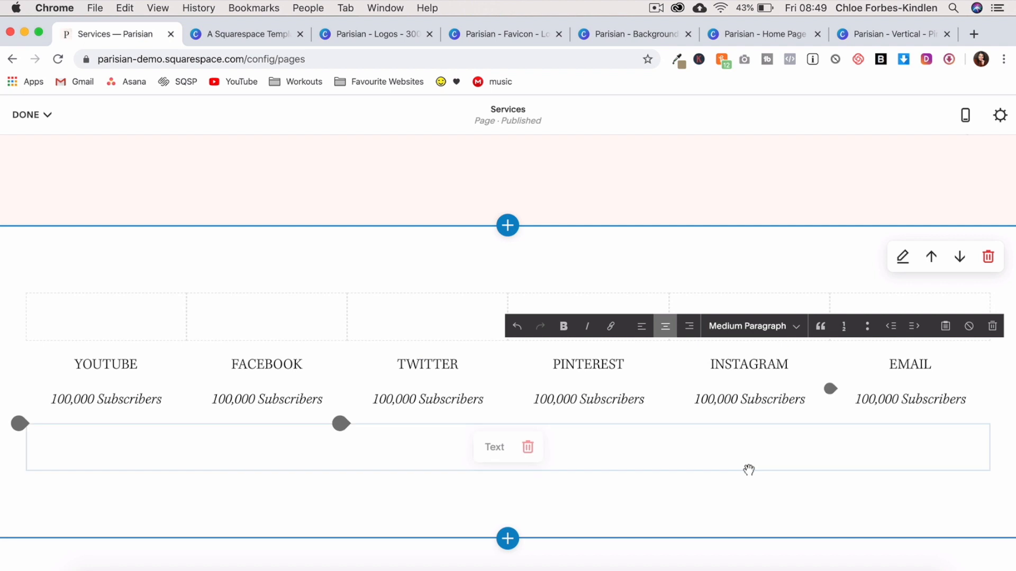
pyautogui.click(753, 464)
# - Delete all six spacer blocks above the social media text columns
pyautogui.click(133, 319)
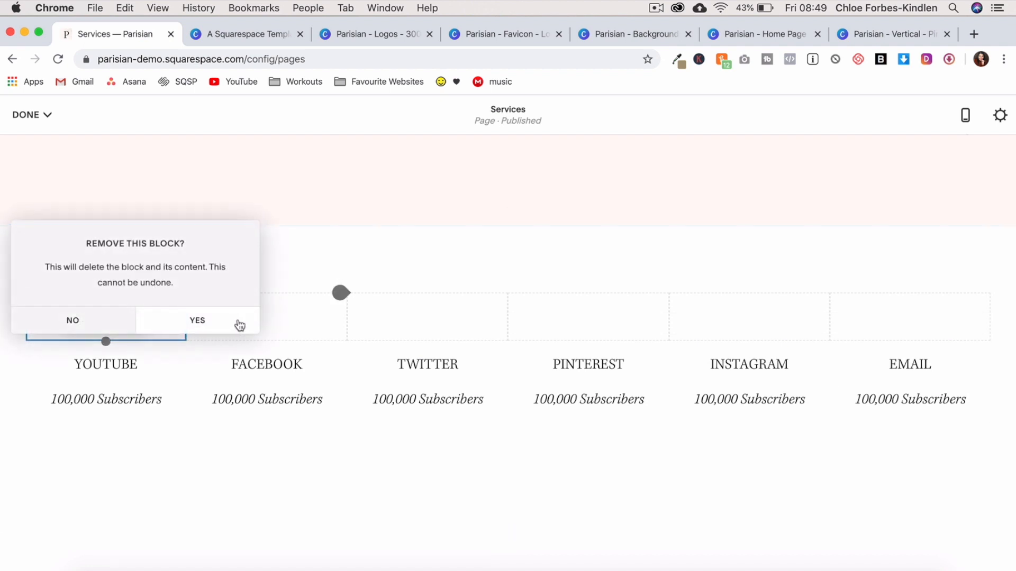
pyautogui.click(236, 322)
pyautogui.click(293, 318)
pyautogui.click(343, 322)
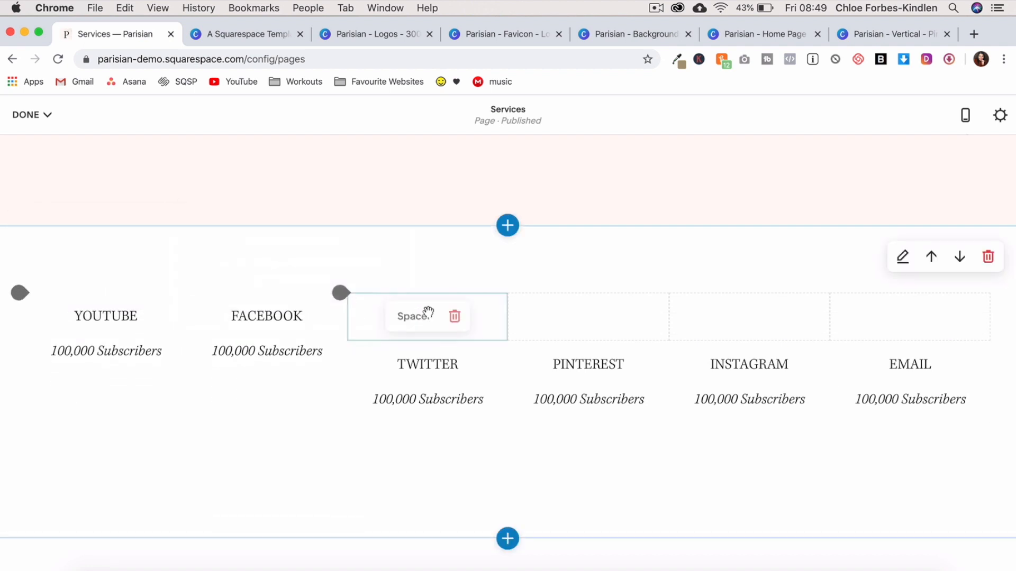
pyautogui.click(453, 318)
pyautogui.click(505, 320)
pyautogui.click(615, 317)
pyautogui.click(666, 321)
pyautogui.click(775, 317)
pyautogui.click(826, 321)
pyautogui.click(936, 317)
pyautogui.click(986, 320)
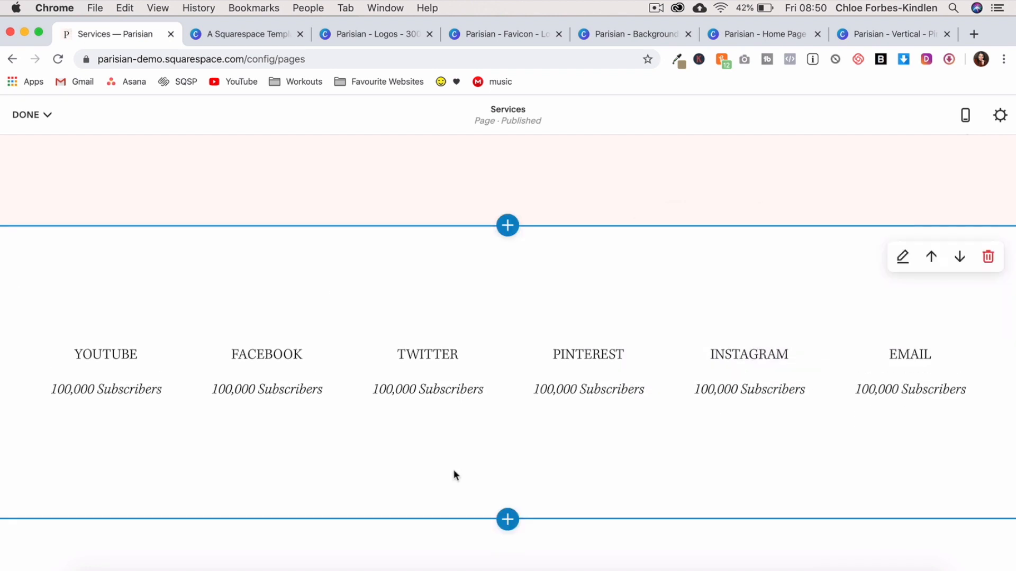
# - Add two full-width line blocks, placing one above and one below the row of six text columns
pyautogui.click(18, 418)
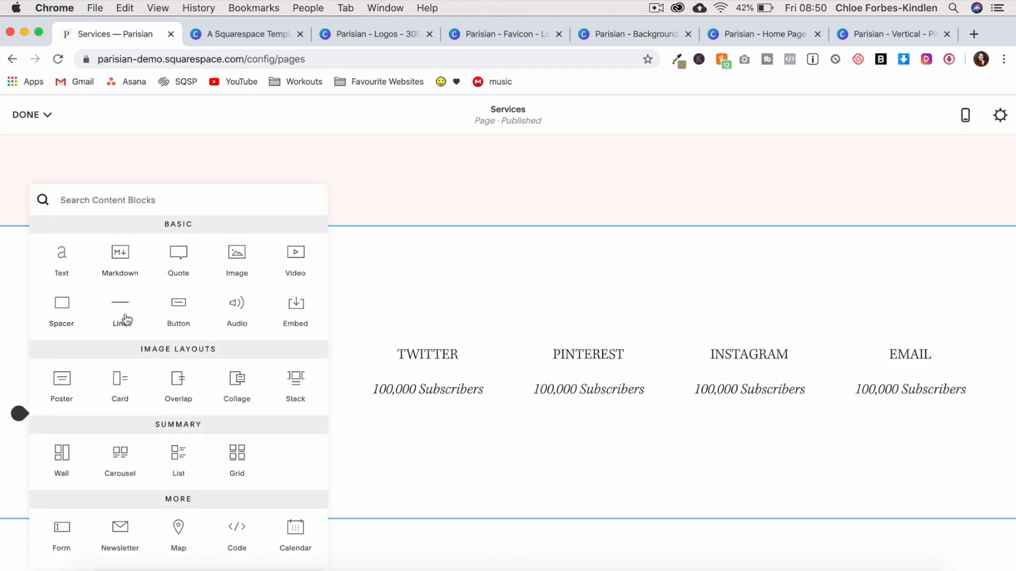
pyautogui.click(130, 331)
pyautogui.moveTo(119, 403); pyautogui.dragTo(474, 305)
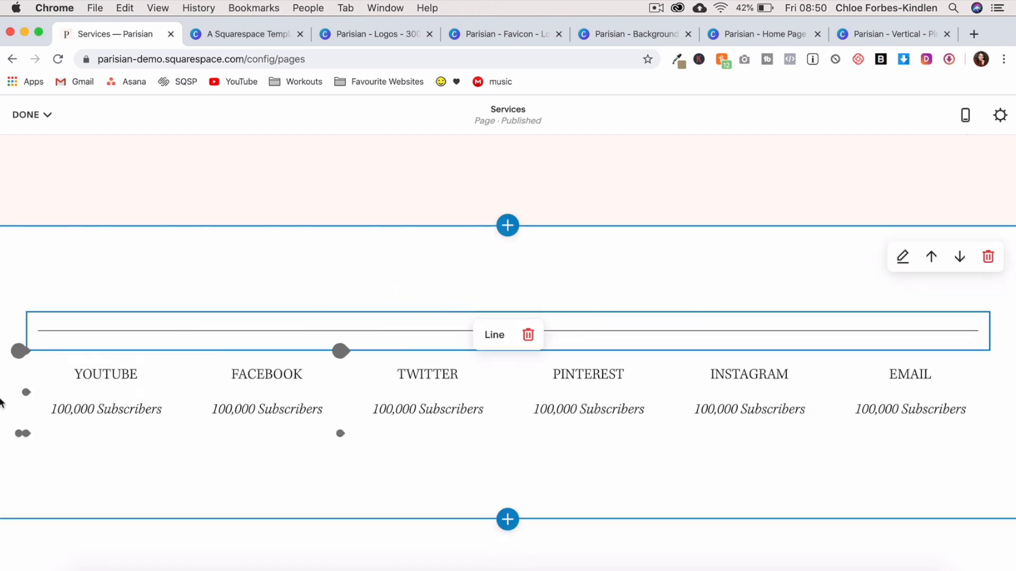
pyautogui.click(31, 317)
pyautogui.click(124, 267)
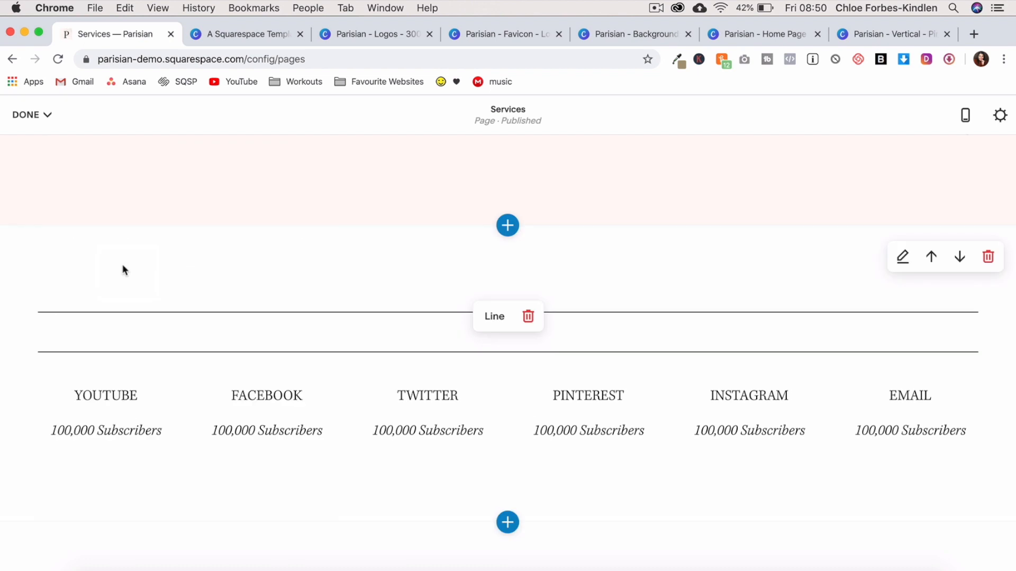
pyautogui.moveTo(327, 323); pyautogui.dragTo(207, 472)
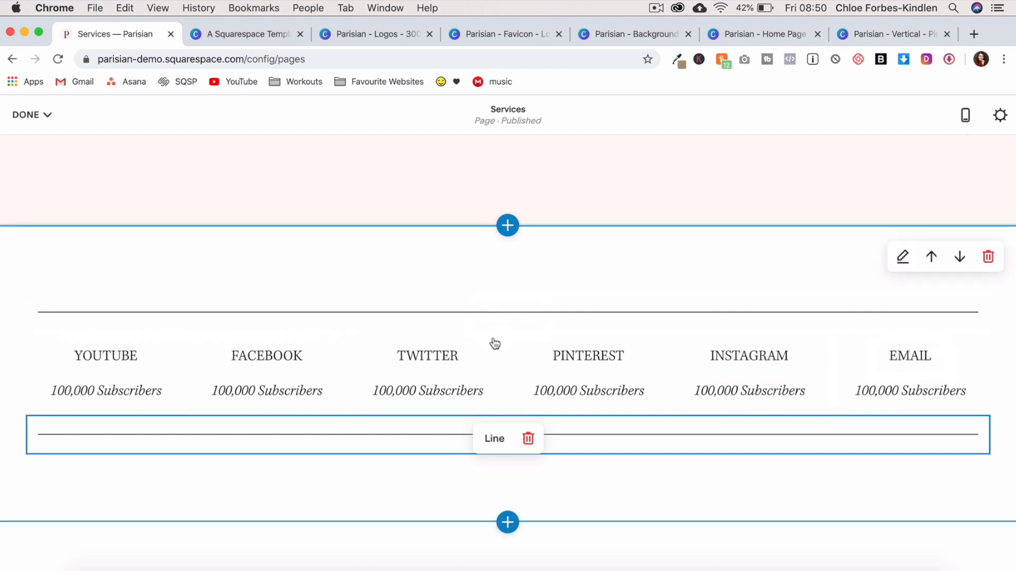
# - Set the six-column section to content width L with the Accent Dark colour theme, and save the page
pyautogui.click(902, 258)
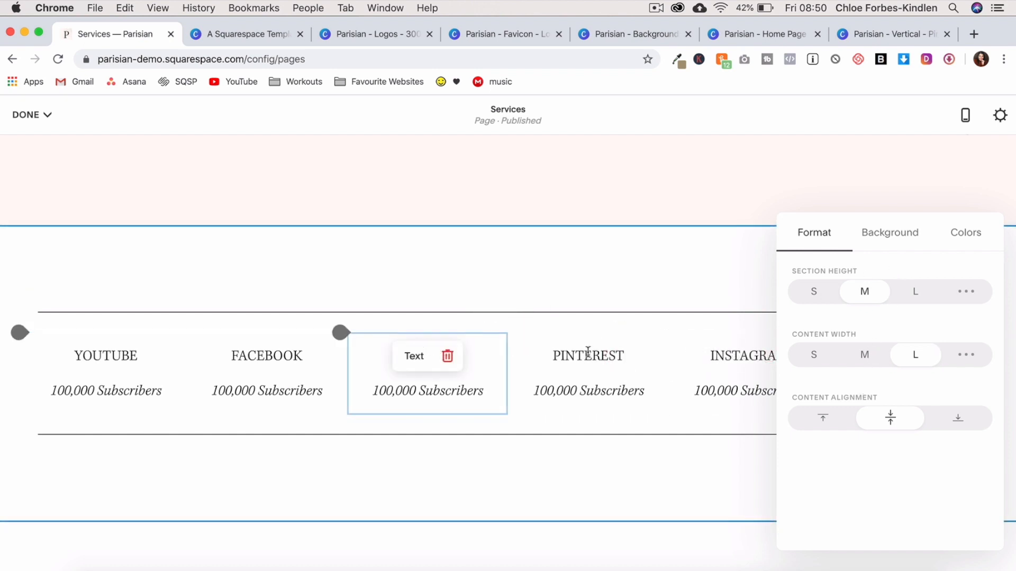
pyautogui.click(866, 356)
pyautogui.click(916, 358)
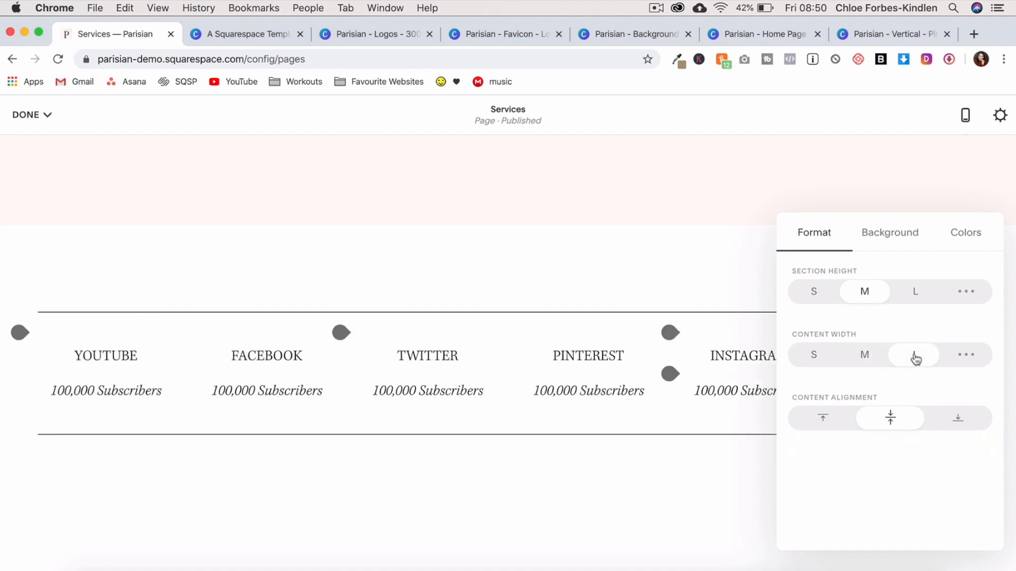
pyautogui.click(972, 241)
pyautogui.click(977, 286)
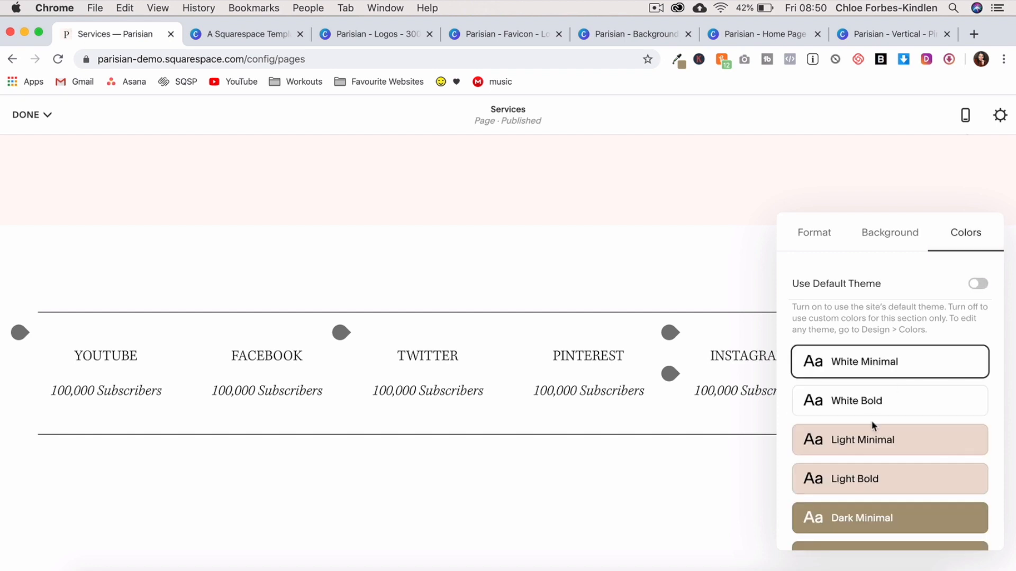
pyautogui.scroll(-4, 873, 423)
pyautogui.click(864, 488)
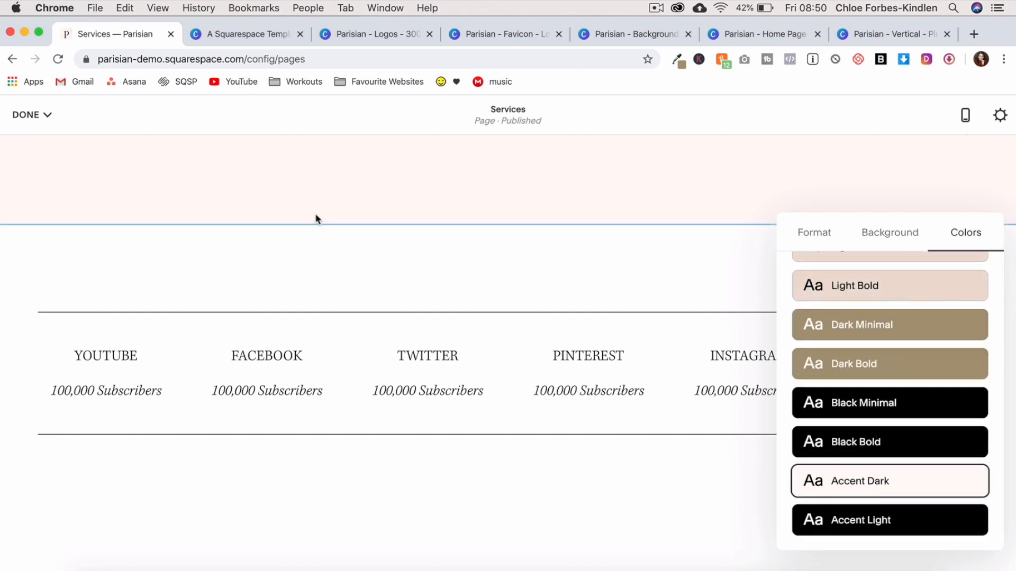
pyautogui.click(39, 149)
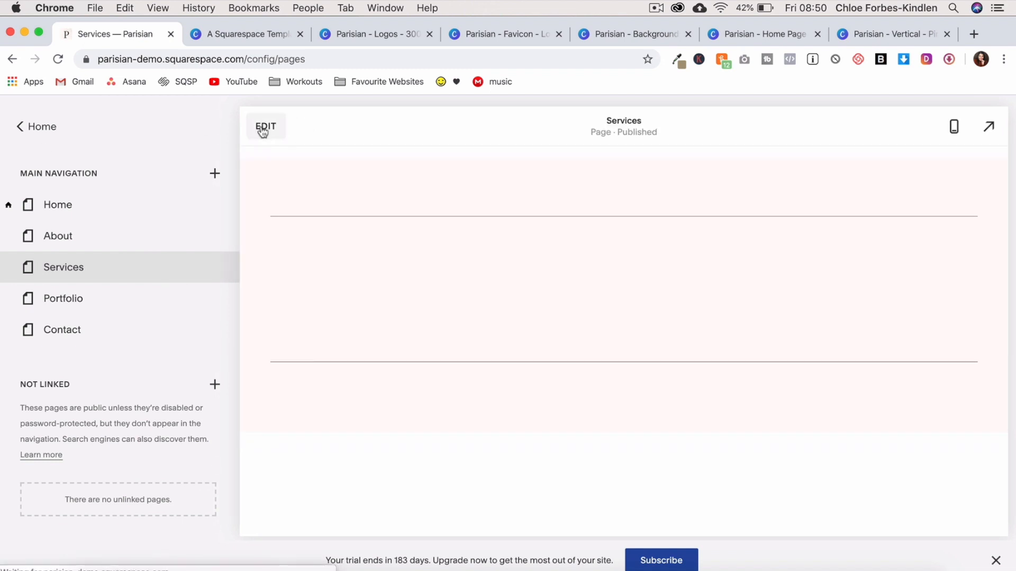
# - Reopen the Services page for editing and add a blank section below the subscriber section
pyautogui.click(259, 127)
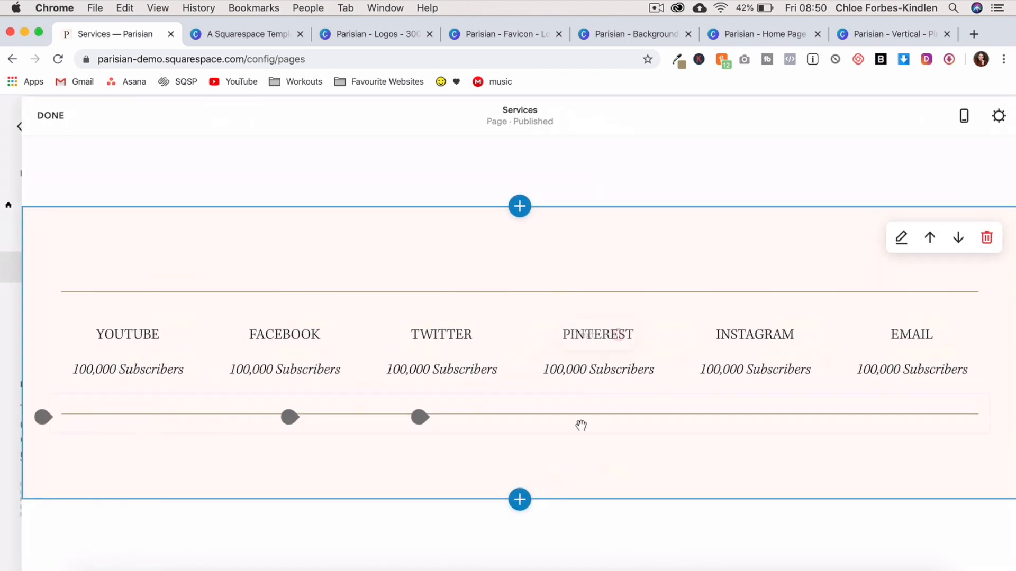
pyautogui.click(507, 521)
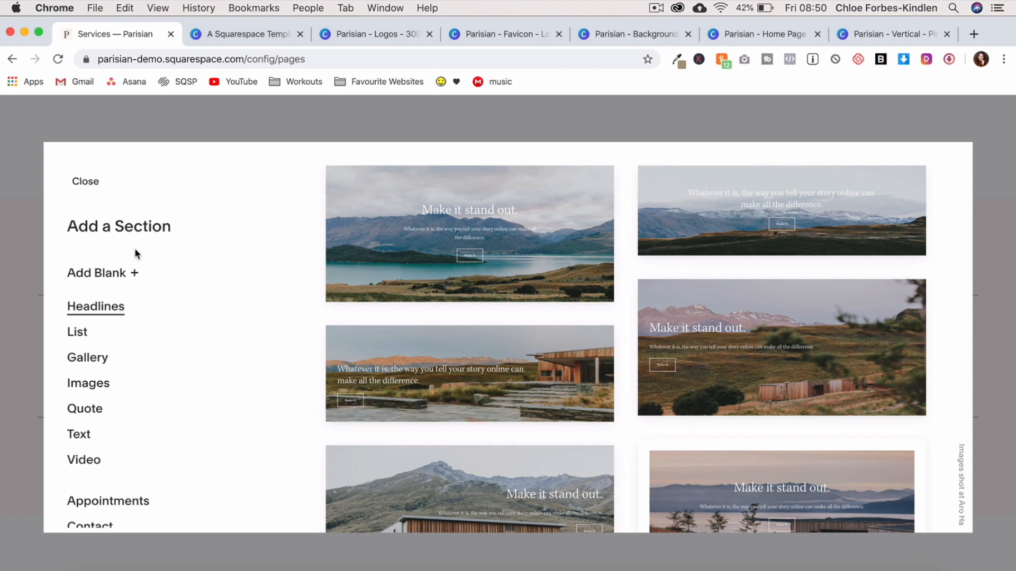
pyautogui.click(112, 274)
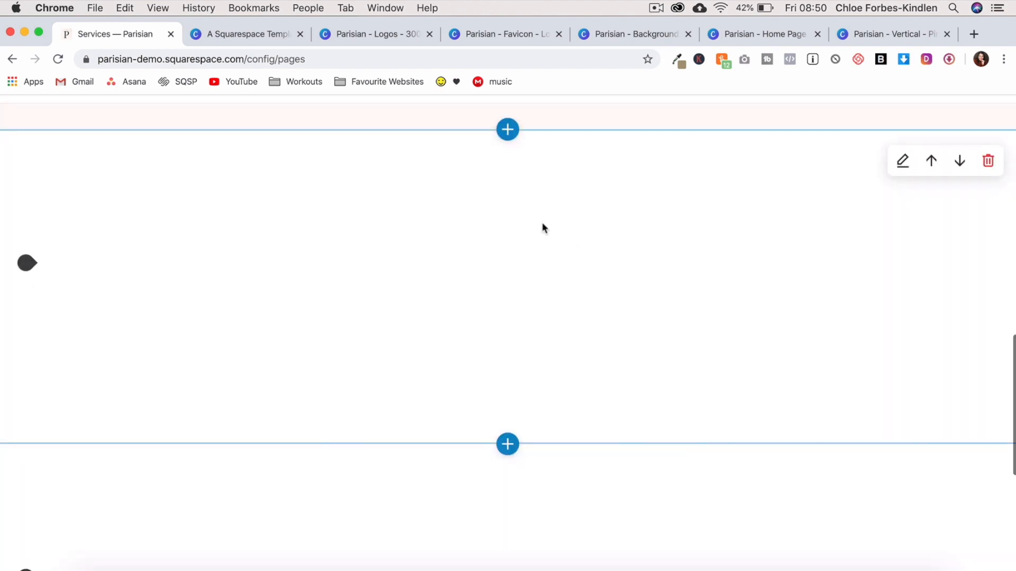
# - Add a text block reading "Work With Me" to the blank section, formatted as a centred Large Heading
pyautogui.click(59, 283)
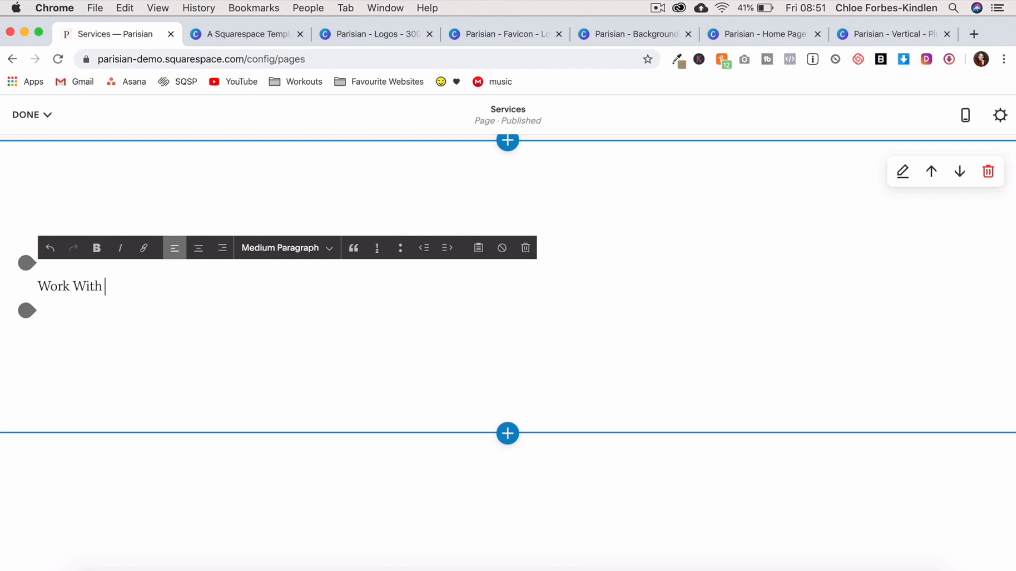
pyautogui.moveTo(65, 288); pyautogui.dragTo(124, 287)
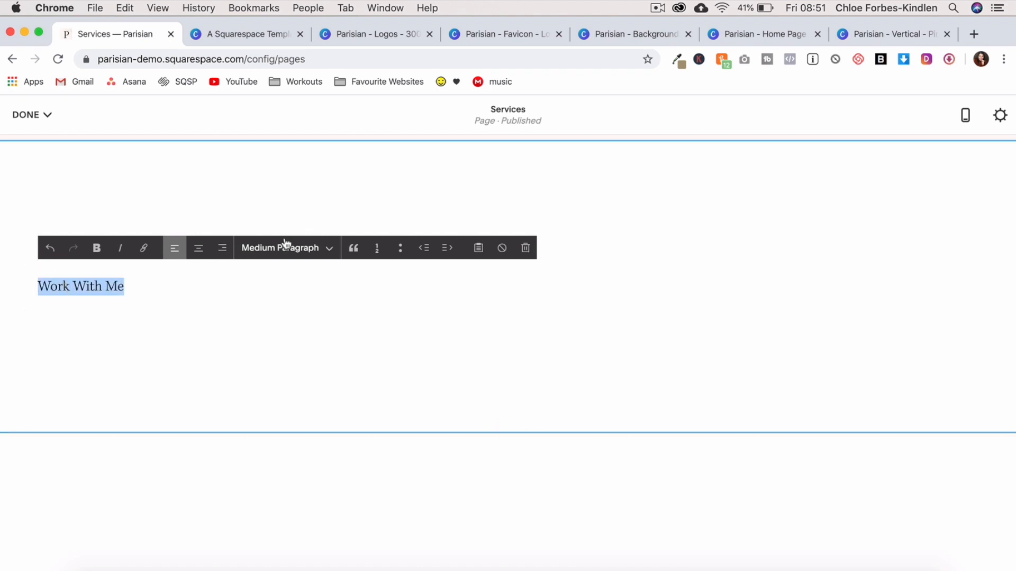
pyautogui.click(285, 248)
pyautogui.click(296, 185)
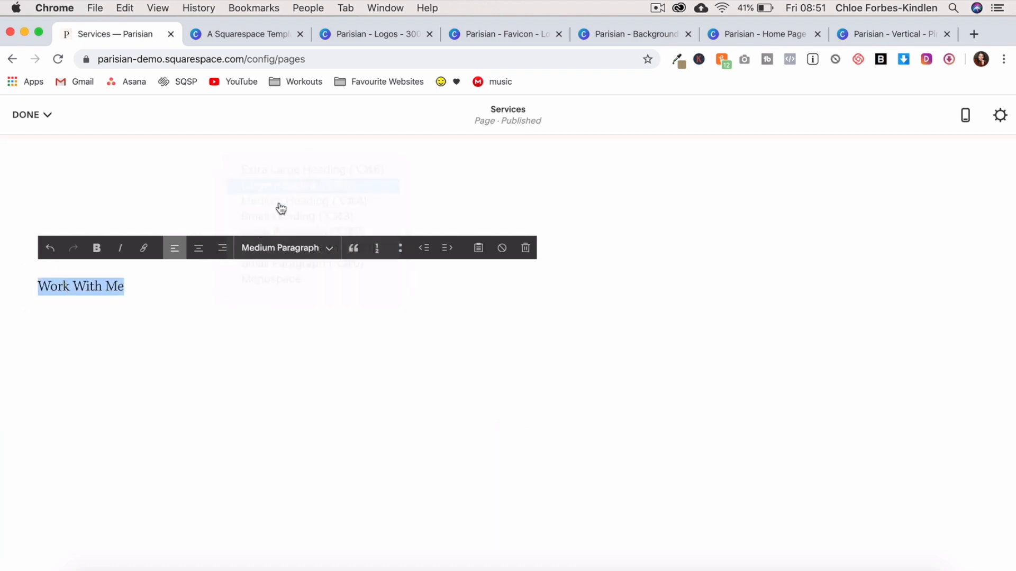
pyautogui.click(199, 248)
pyautogui.click(147, 342)
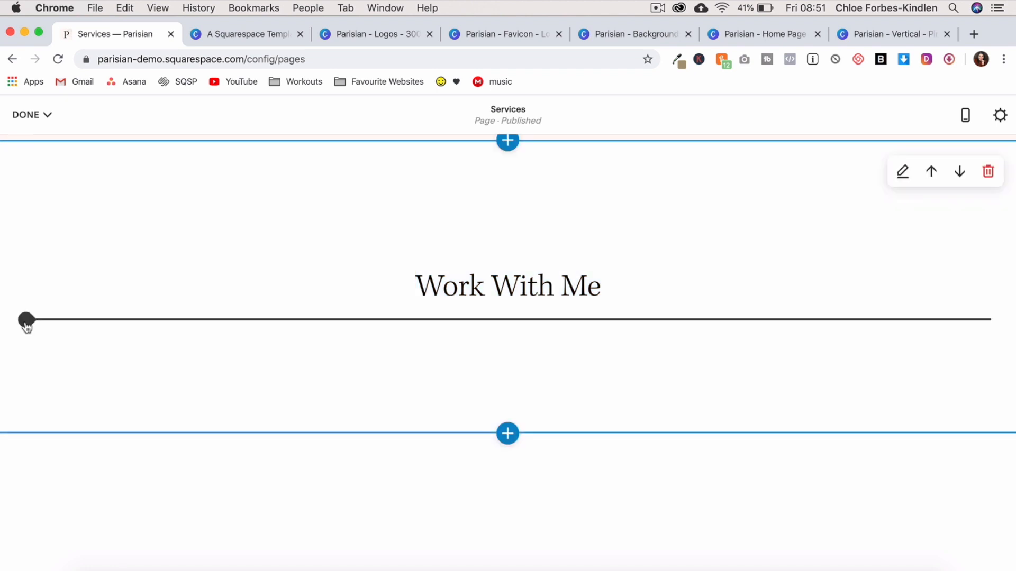
# - Add two spacer blocks below the "Work With Me" heading and arrange them side by side as two equal columns
pyautogui.click(25, 323)
pyautogui.click(68, 263)
pyautogui.click(25, 344)
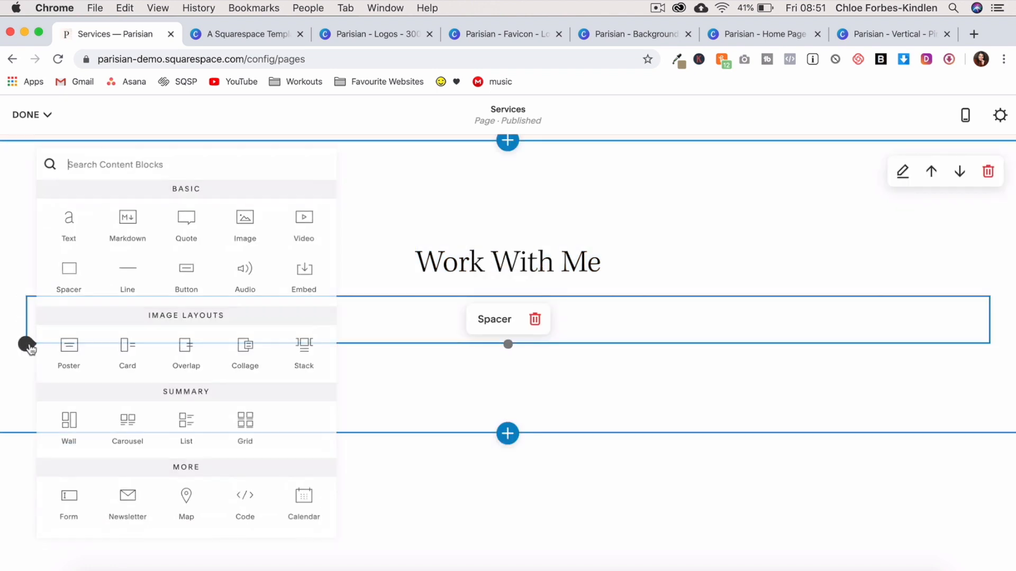
pyautogui.click(69, 288)
pyautogui.moveTo(66, 320); pyautogui.dragTo(50, 297)
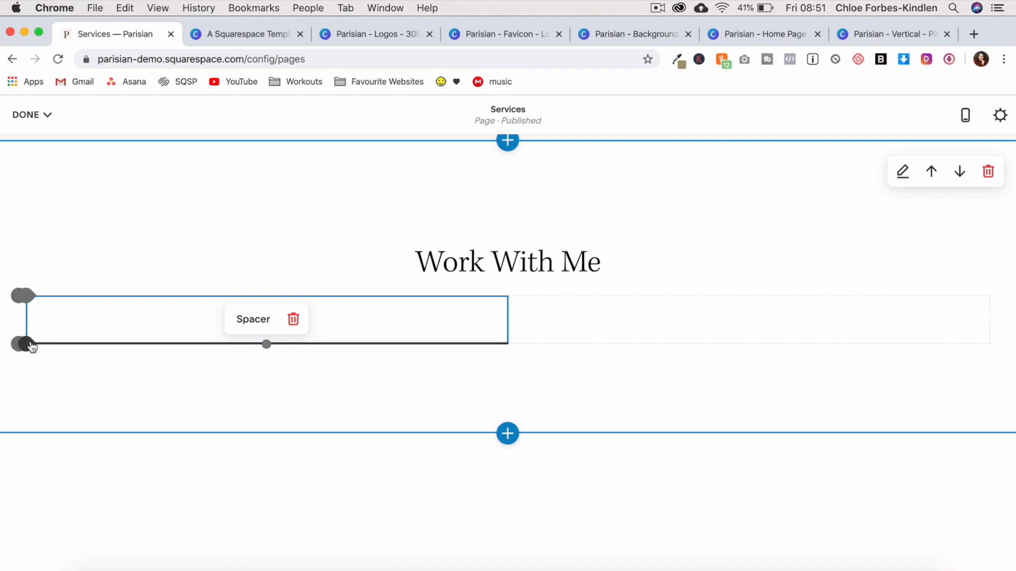
# - Add image blocks under the two spacers, with Services1.JPG in the left column and the pink planner photo in the right column
pyautogui.click(32, 345)
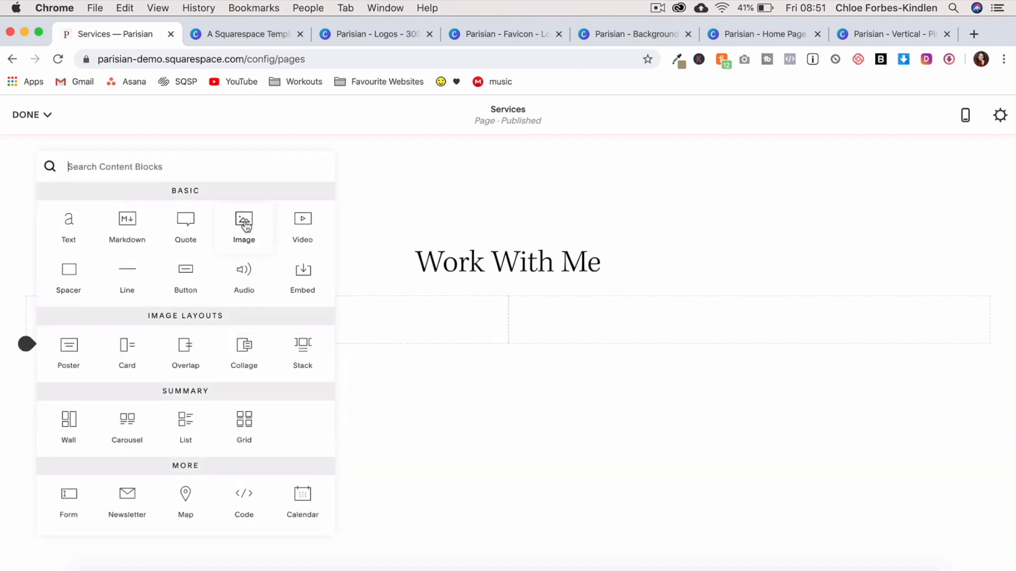
pyautogui.click(245, 225)
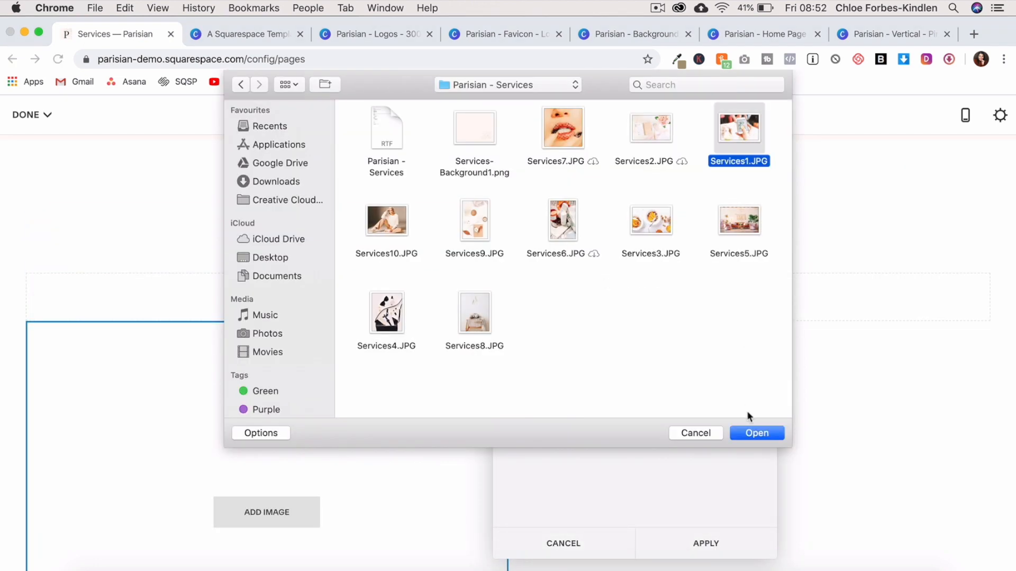
pyautogui.click(757, 433)
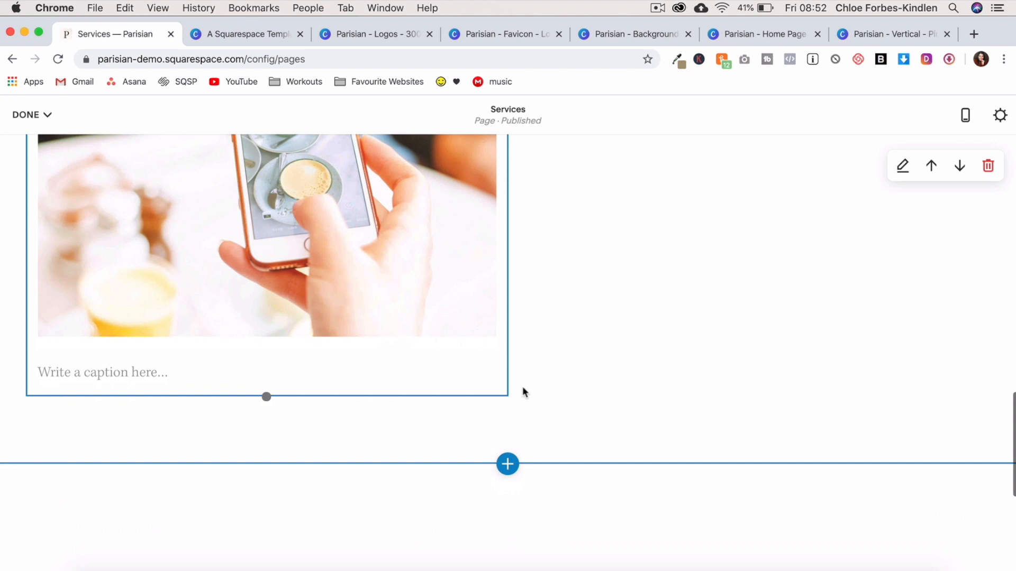
pyautogui.click(510, 236)
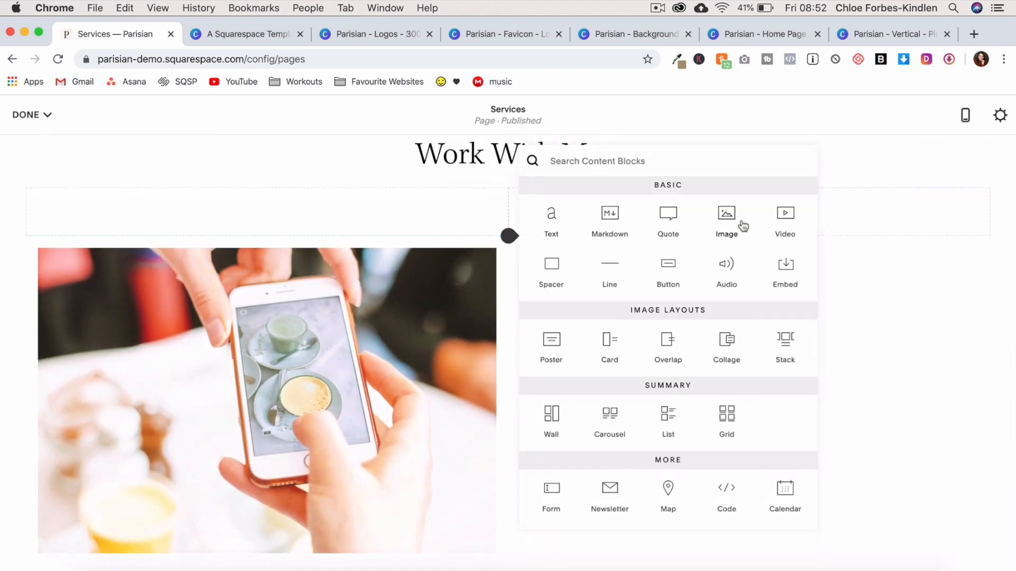
pyautogui.click(722, 213)
pyautogui.scroll(-4, 545, 482)
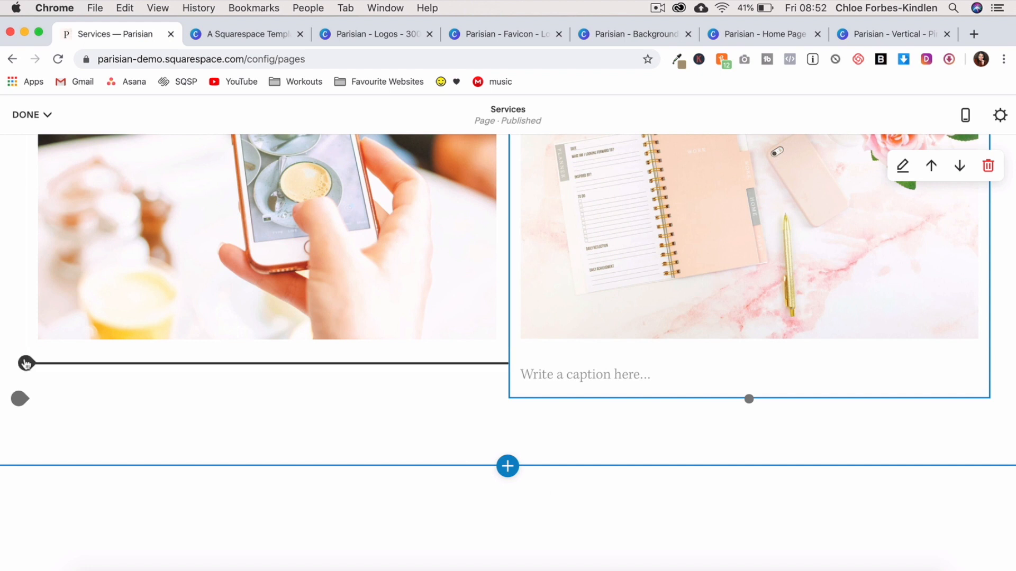
# - Add three spacer blocks below the phone image and arrange them side by side as three equal columns
pyautogui.click(26, 364)
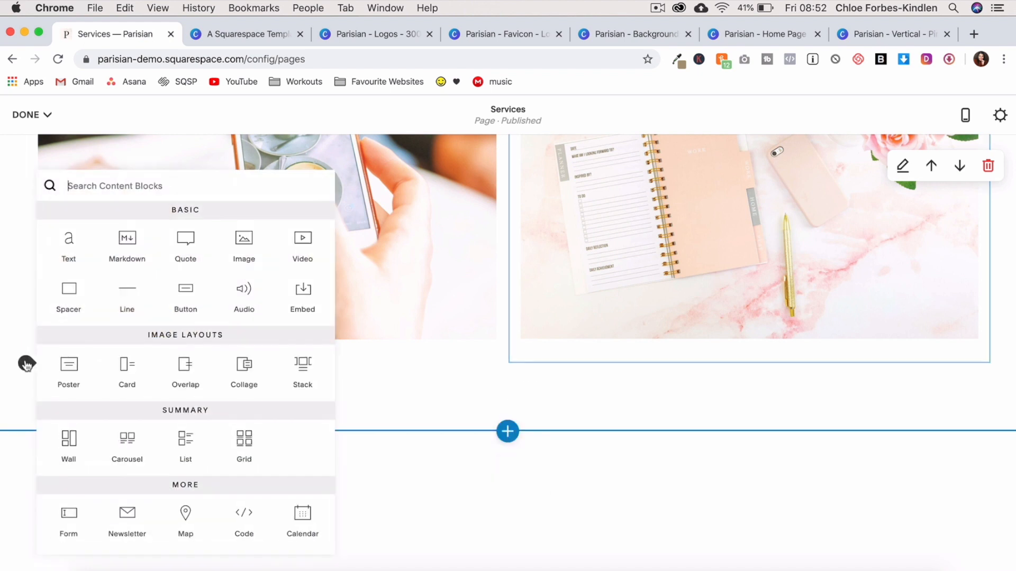
pyautogui.click(66, 293)
pyautogui.click(24, 412)
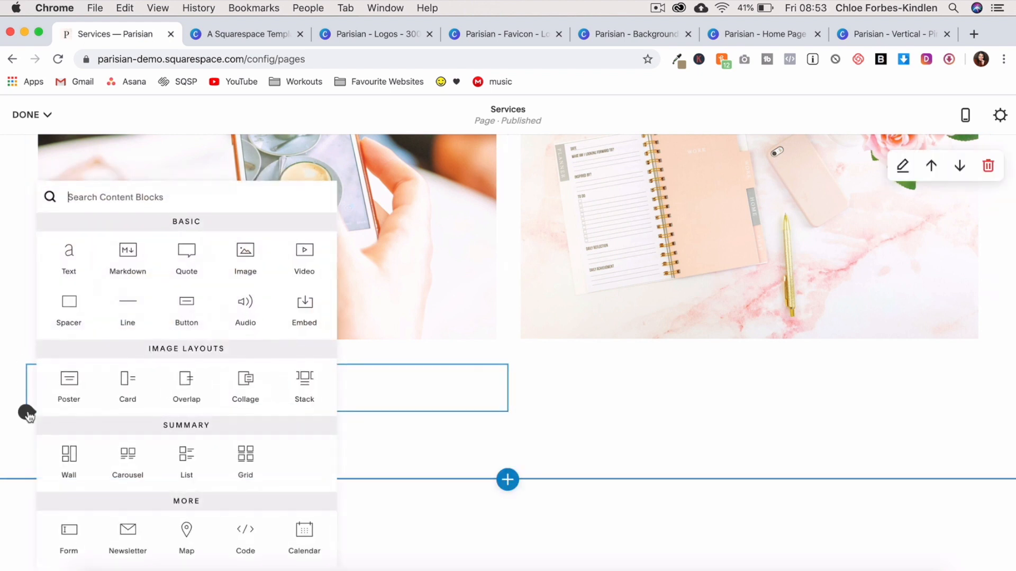
pyautogui.click(68, 309)
pyautogui.click(24, 460)
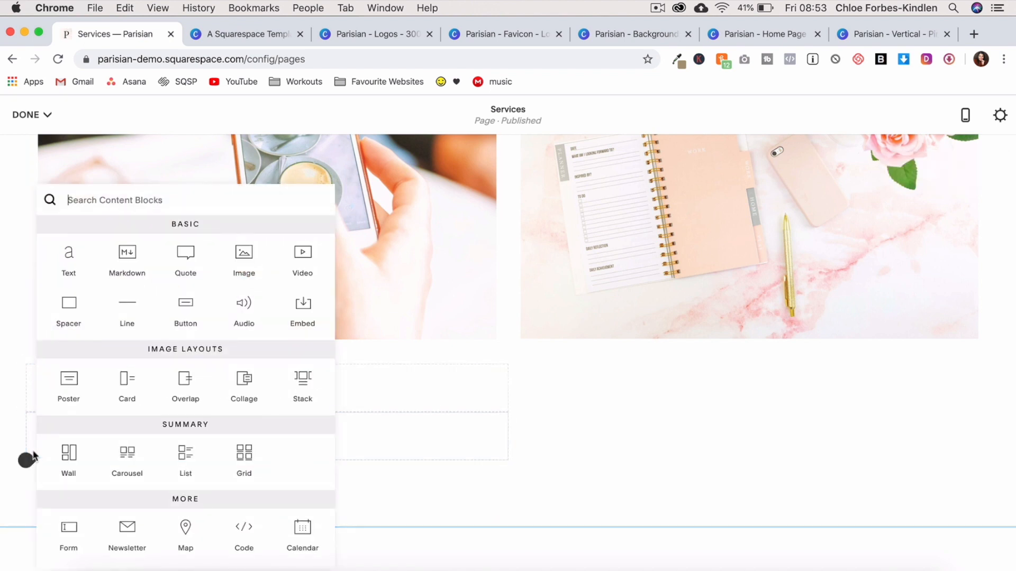
pyautogui.click(68, 323)
pyautogui.moveTo(172, 431); pyautogui.dragTo(84, 390)
pyautogui.moveTo(196, 434); pyautogui.dragTo(275, 368)
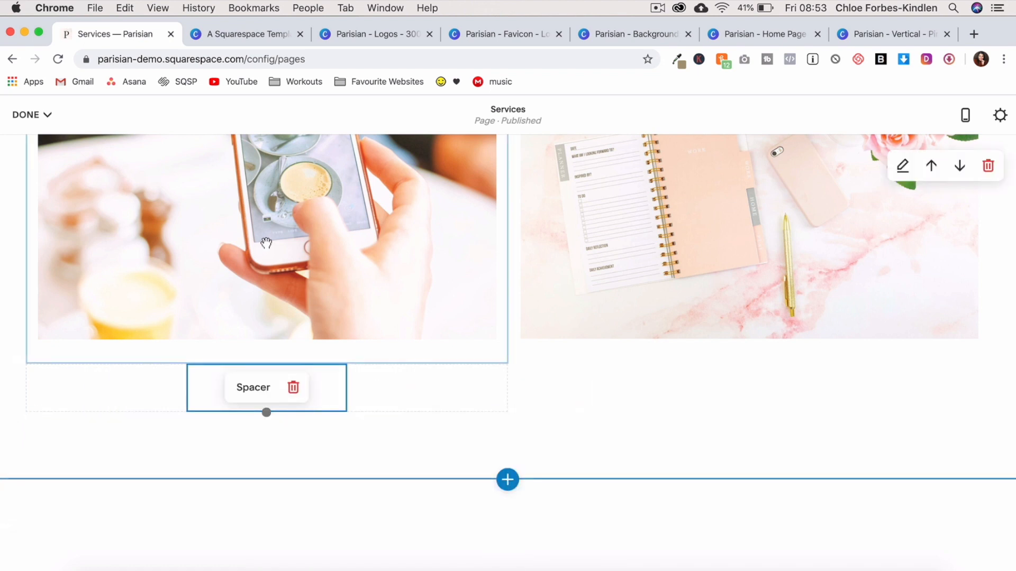
# - Add centred text blocks under the three spacers reading "TYPE / Sponsored", "PLATFORM / Instagram" and "POSTS / One", with each second line in italics
pyautogui.scroll(3, 267, 243)
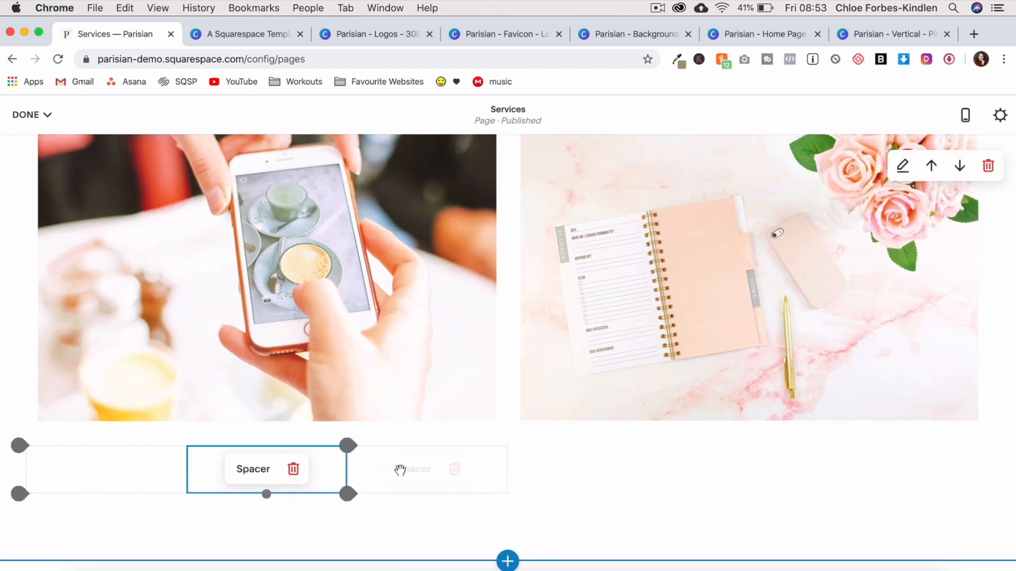
pyautogui.click(27, 494)
pyautogui.click(67, 275)
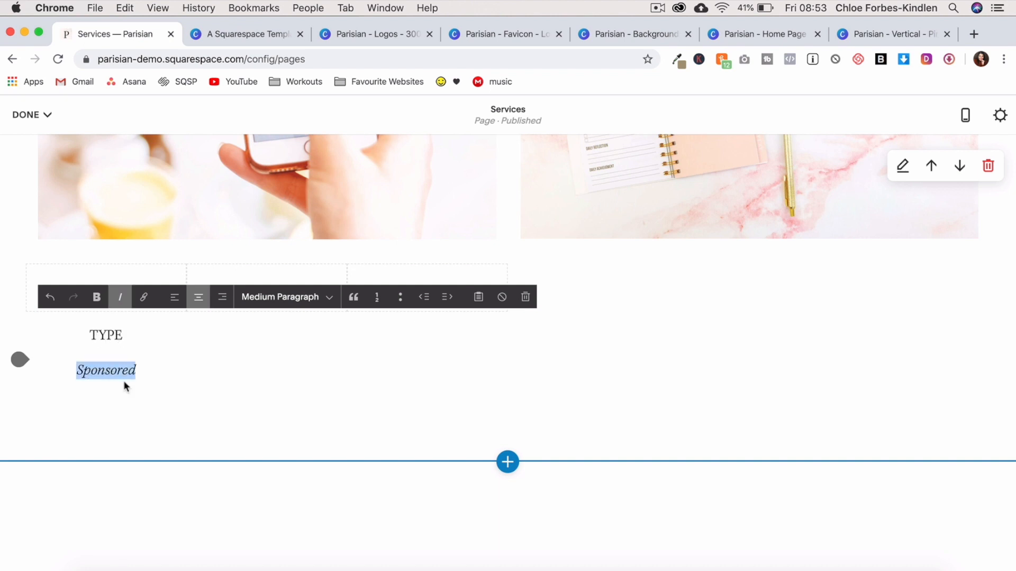
pyautogui.click(214, 365)
pyautogui.click(187, 312)
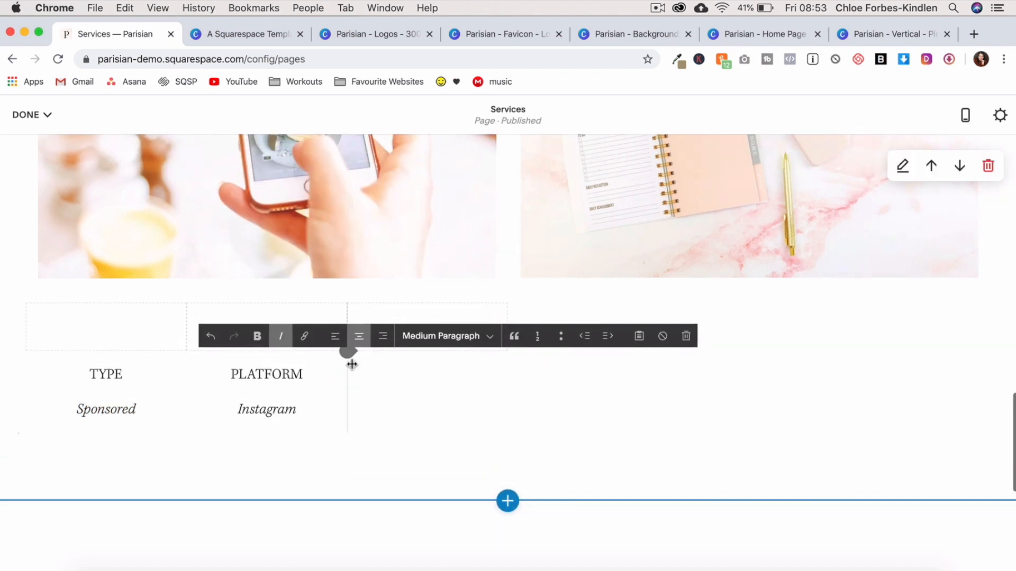
pyautogui.click(348, 352)
pyautogui.click(391, 232)
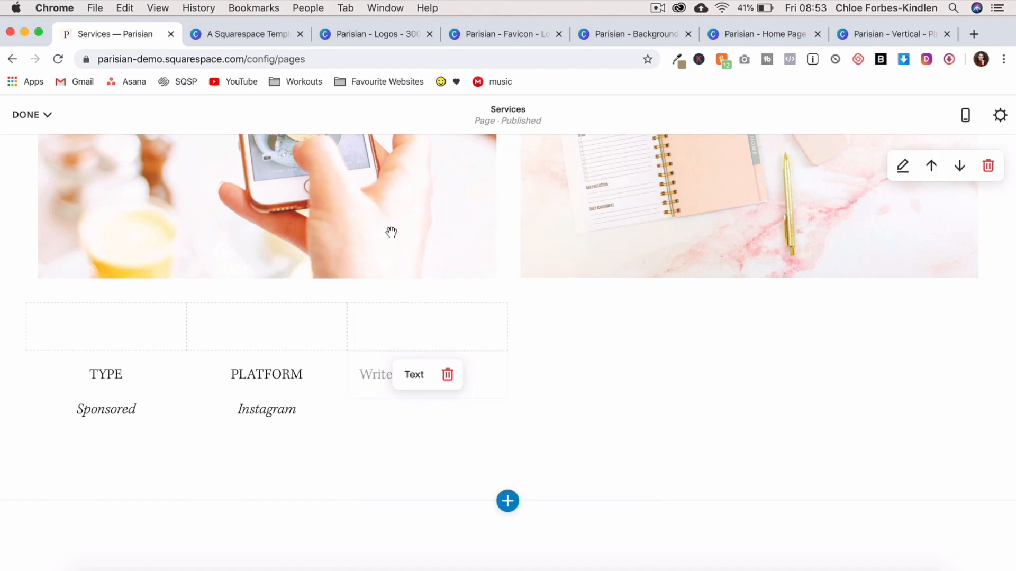
pyautogui.click(383, 374)
pyautogui.write('POSTS One')
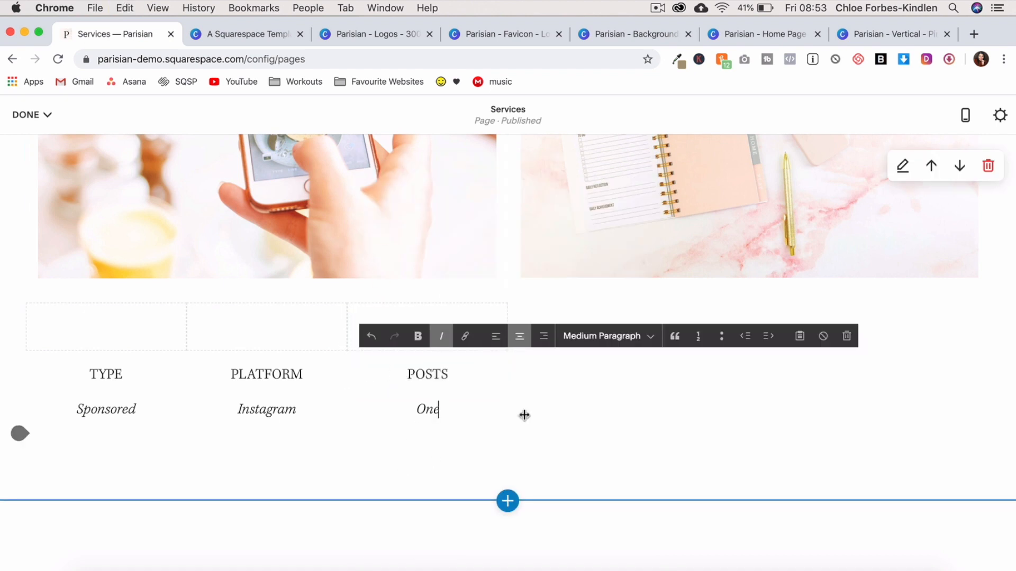
pyautogui.click(543, 350)
# - Add three spacer blocks below the pink planner photo and arrange them side by side as three equal columns
pyautogui.click(509, 302)
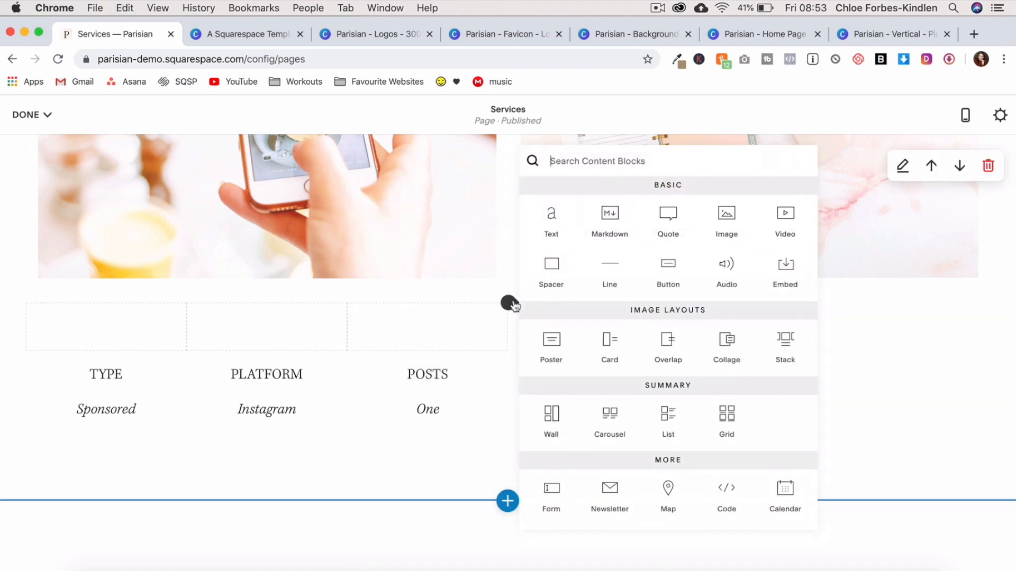
pyautogui.click(551, 267)
pyautogui.click(509, 350)
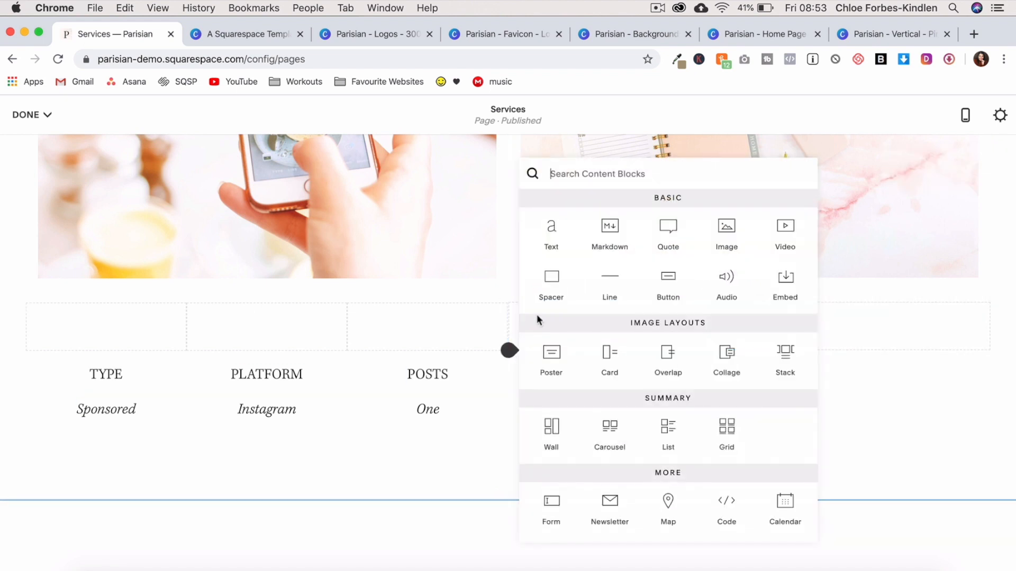
pyautogui.click(560, 278)
pyautogui.moveTo(598, 374); pyautogui.dragTo(577, 329)
pyautogui.click(748, 351)
pyautogui.click(750, 283)
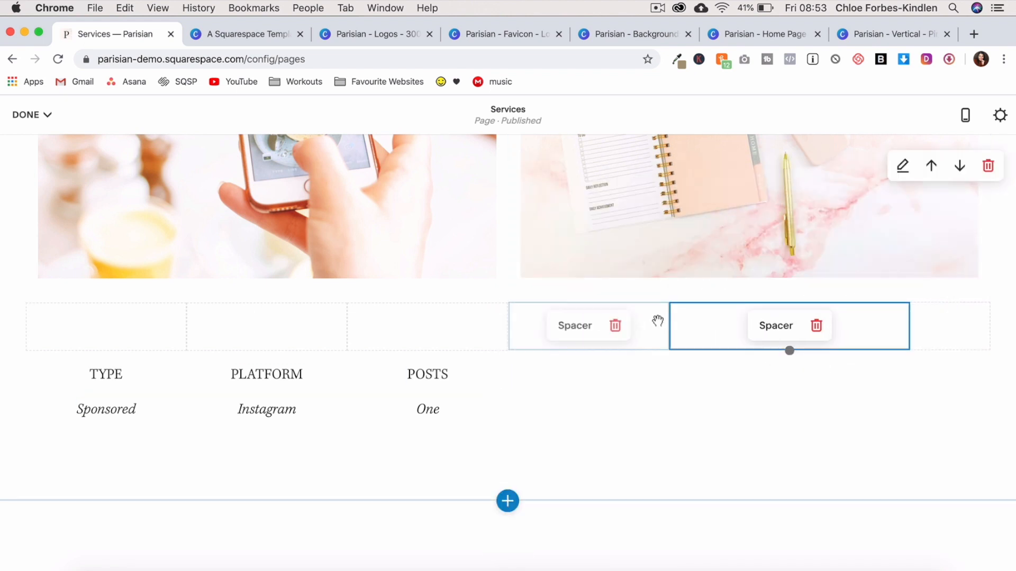
pyautogui.moveTo(904, 324); pyautogui.dragTo(857, 324)
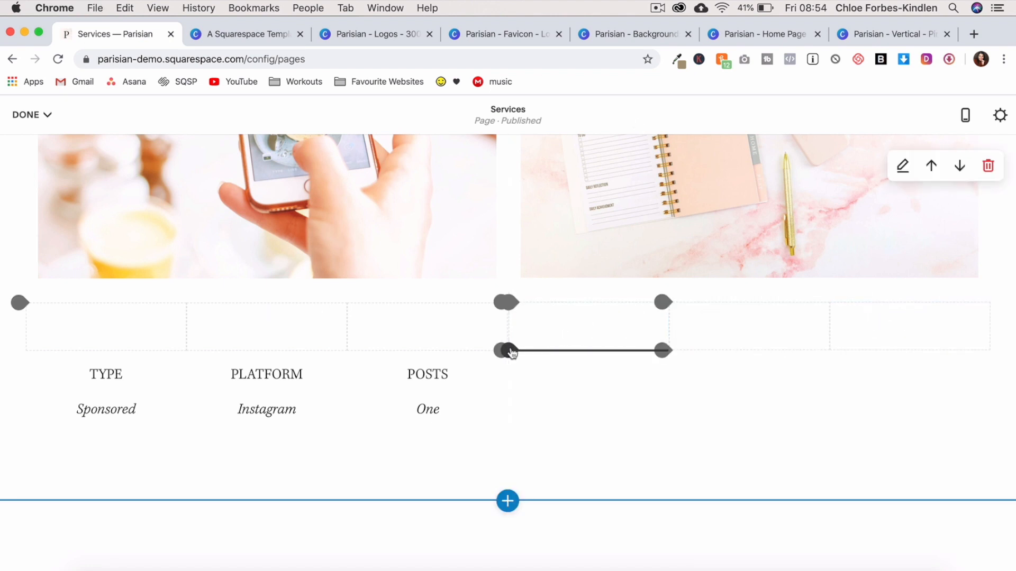
# - Add centred text blocks under the planner photo's spacers reading "TYPE / Sponsored", "PLATFORM / All Social" and "POSTS / Six", with italic second lines
pyautogui.click(508, 351)
pyautogui.click(545, 232)
pyautogui.write('TYPE Sponsored')
pyautogui.click(696, 427)
pyautogui.click(669, 350)
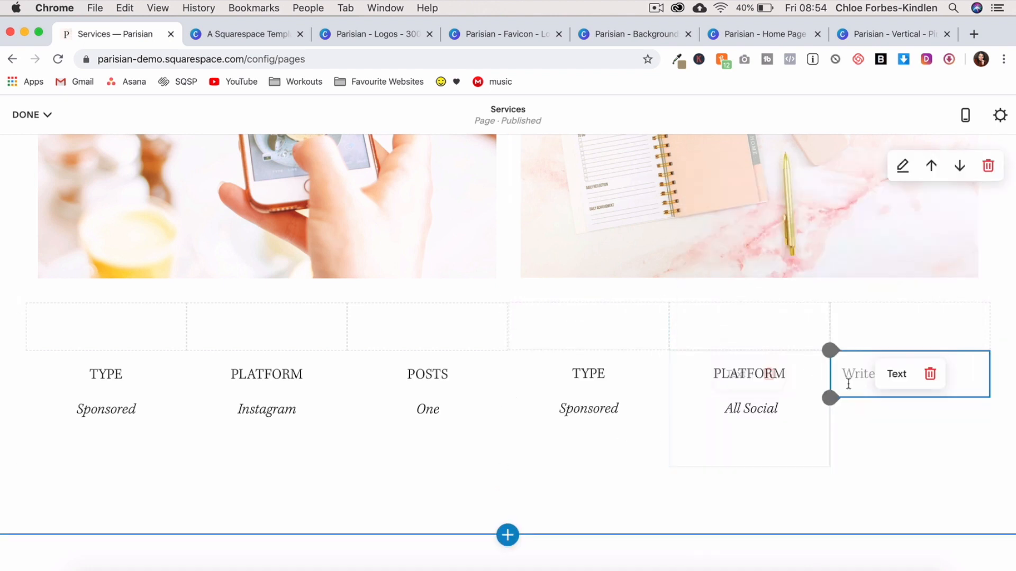
pyautogui.click(856, 370)
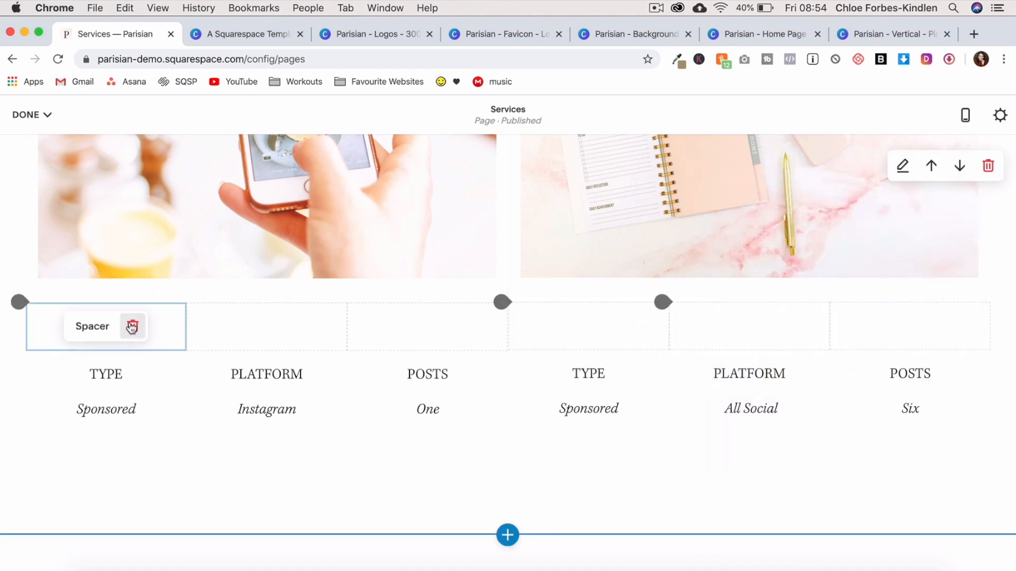
# - Delete the six small spacer blocks above the TYPE, PLATFORM and POSTS texts
pyautogui.click(130, 326)
pyautogui.click(203, 330)
pyautogui.click(291, 326)
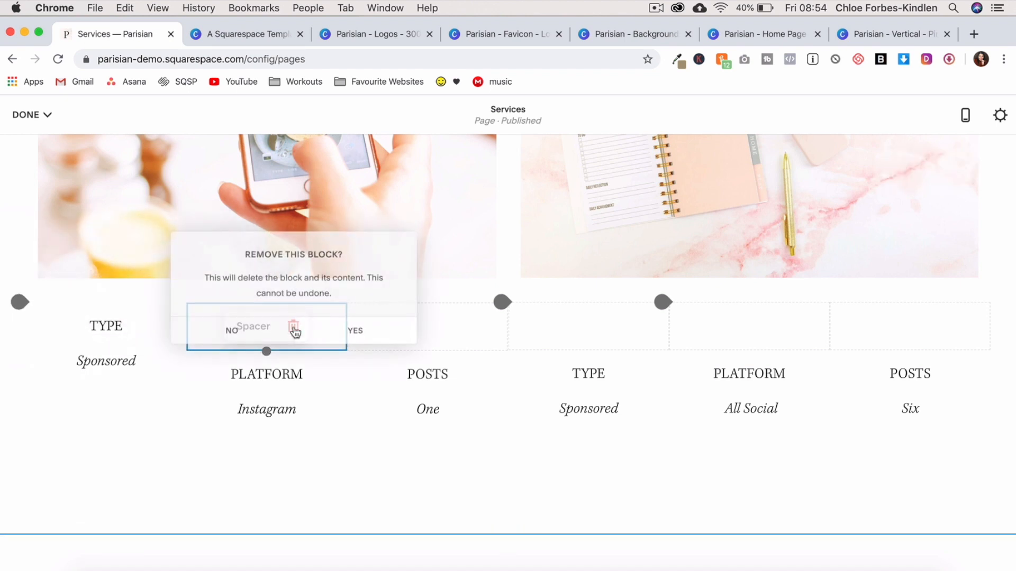
pyautogui.click(485, 331)
pyautogui.click(843, 339)
pyautogui.click(952, 347)
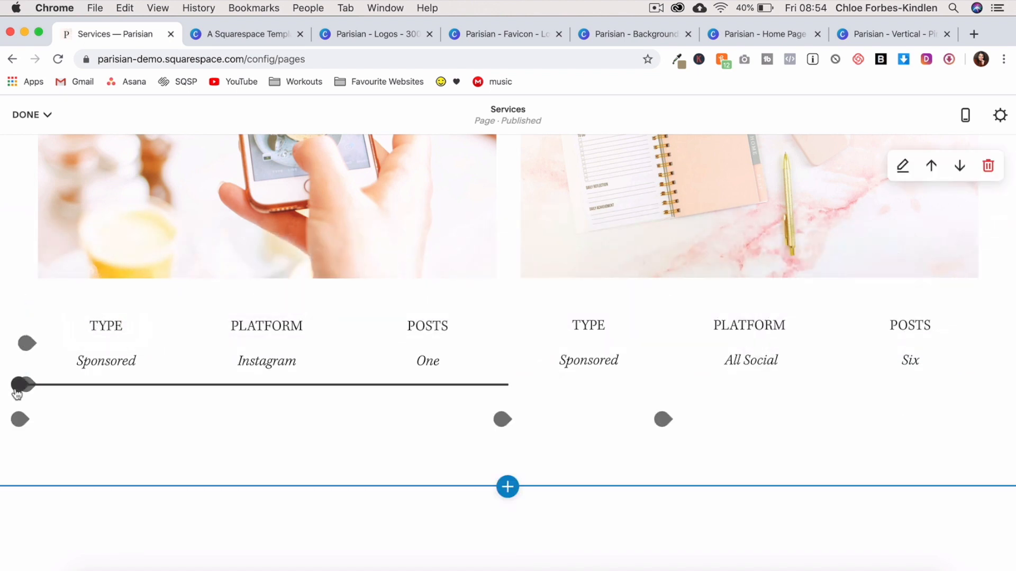
# - Add a line block below the TYPE, PLATFORM and POSTS texts in each of the two columns
pyautogui.moveTo(18, 393)
pyautogui.mouseDown()
pyautogui.moveTo(39, 240)
pyautogui.moveTo(23, 389)
pyautogui.mouseUp()
pyautogui.click(18, 386)
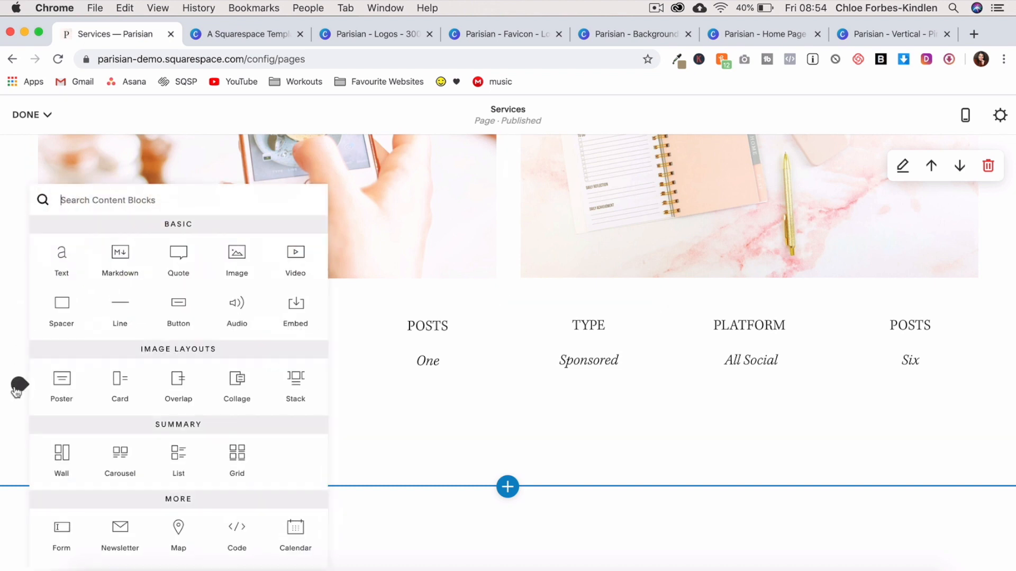
pyautogui.click(121, 306)
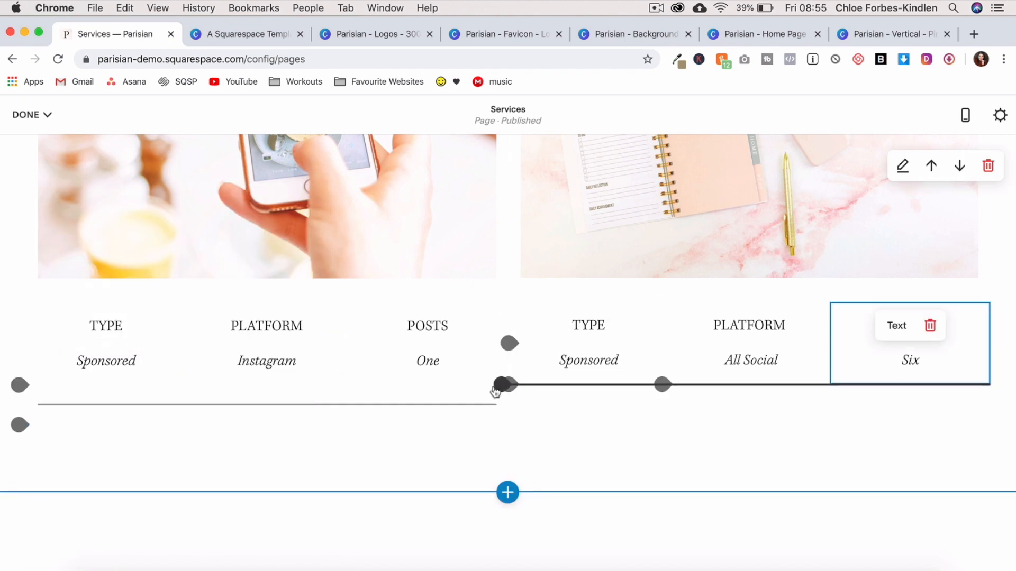
# - Add centred text below the phone column's line: "INCLUDES", "Professional Product Photography", "200 Words of Copy", "Product Links", "Featured Blog Post"
pyautogui.click(22, 425)
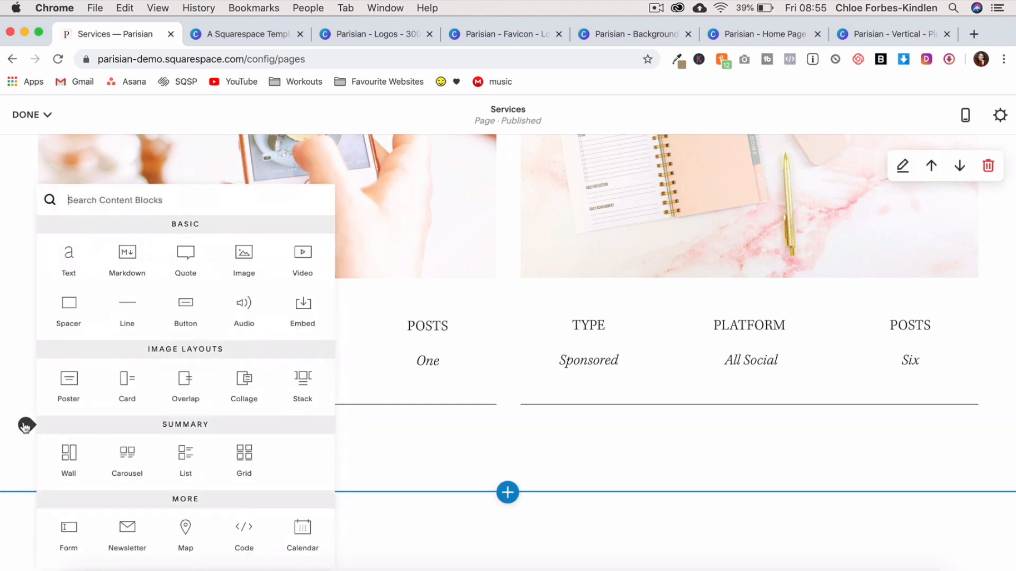
pyautogui.click(68, 248)
pyautogui.press('super+v')
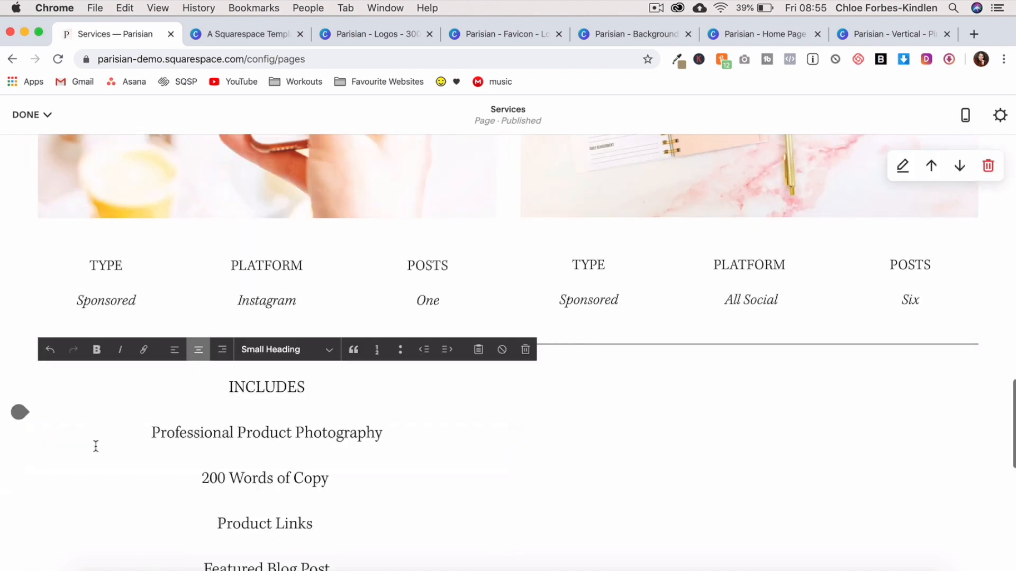
pyautogui.click(612, 440)
# - Add centred text below the planner column's line: "INCLUDES", "Professional Product Photography", "Product Review & Giveaway", "Video Review for Stories", "Featured Blog & Video"
pyautogui.scroll(-2, 614, 440)
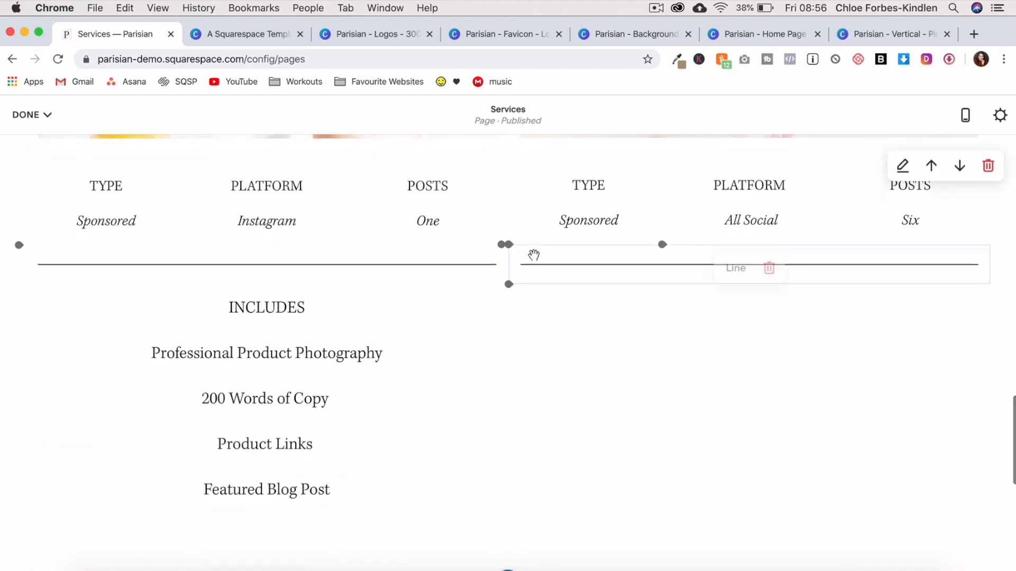
pyautogui.click(510, 285)
pyautogui.click(550, 224)
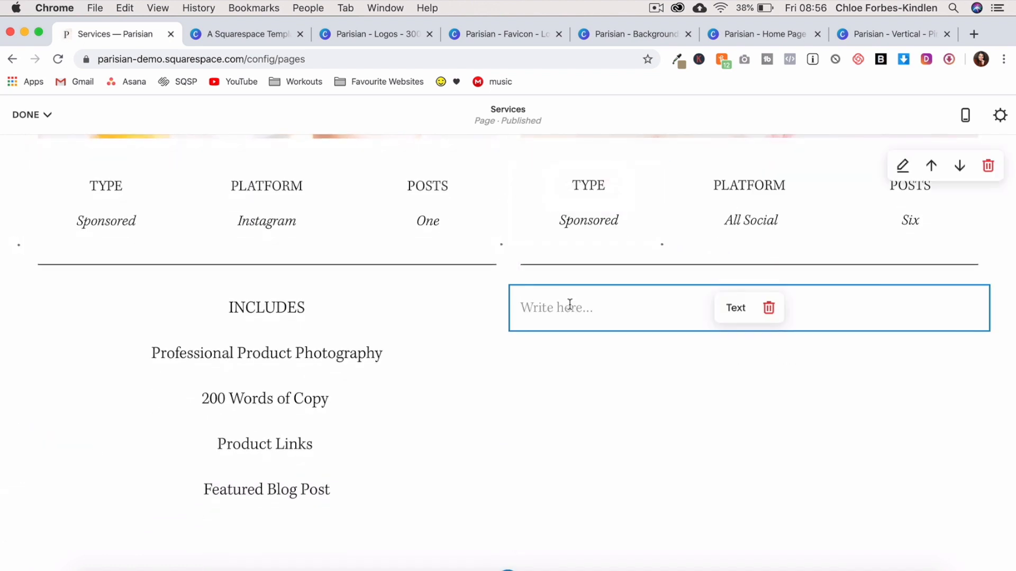
pyautogui.write('INCLUDES Professional Product Photography Product Review & Giveaway Video Review for Stories Featured Blog & Video')
# - Add a line block below the INCLUDES list in each of the two columns
pyautogui.scroll(-3, 41, 363)
pyautogui.click(21, 368)
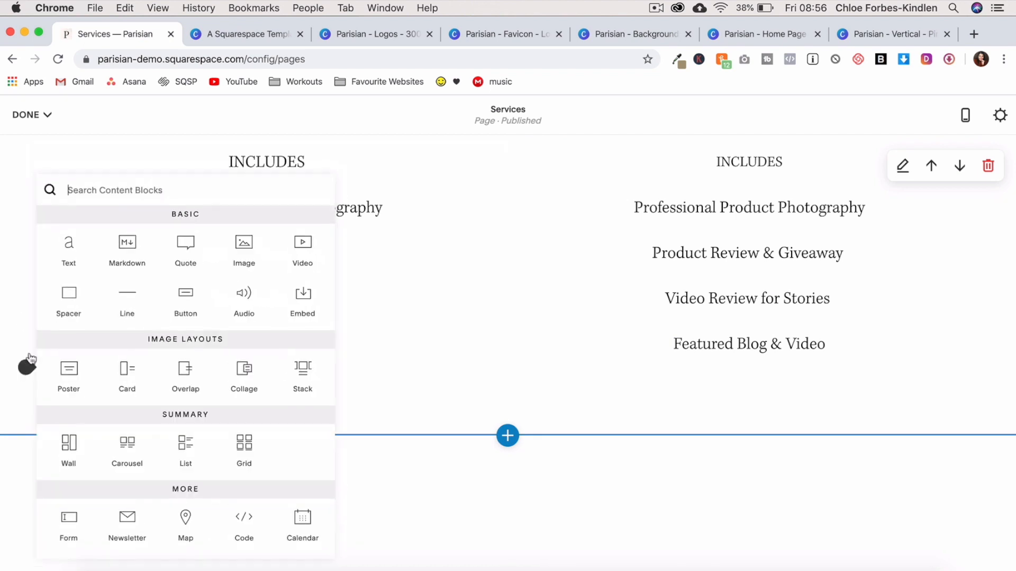
pyautogui.click(132, 297)
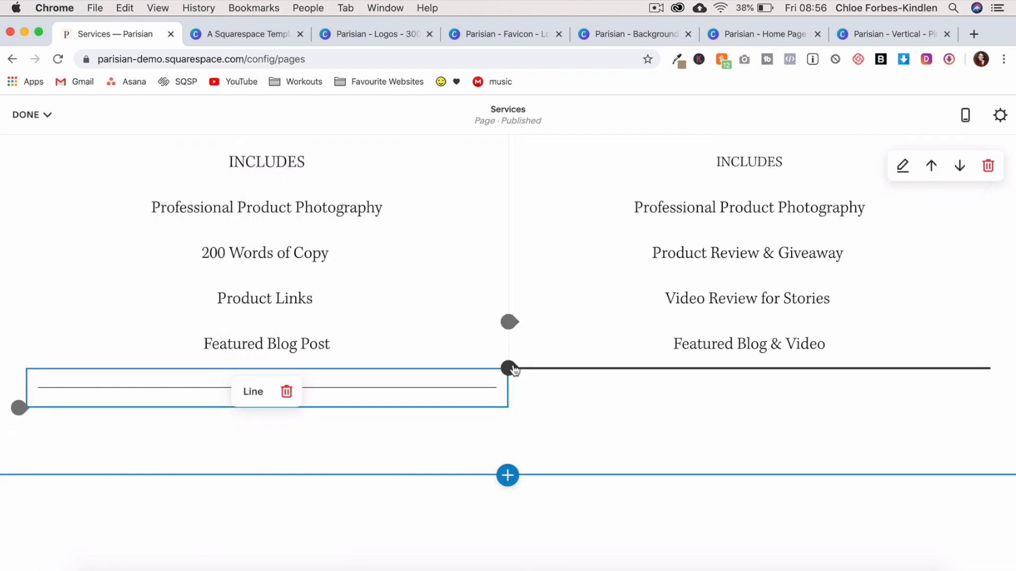
pyautogui.click(514, 369)
pyautogui.click(608, 316)
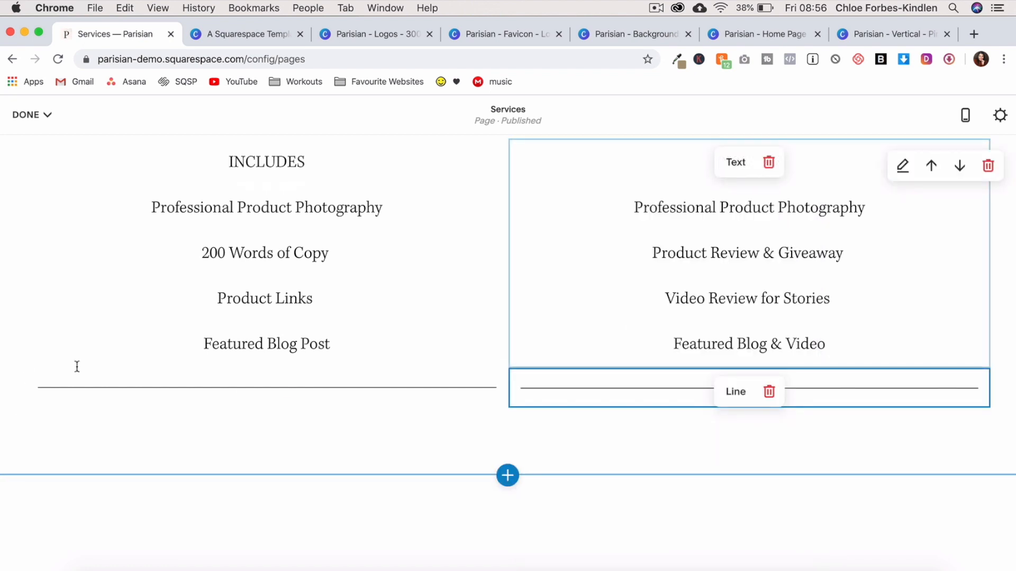
# - Add a text block reading "From $200" below the phone column's last line, formatted as a centred Medium Heading
pyautogui.click(24, 408)
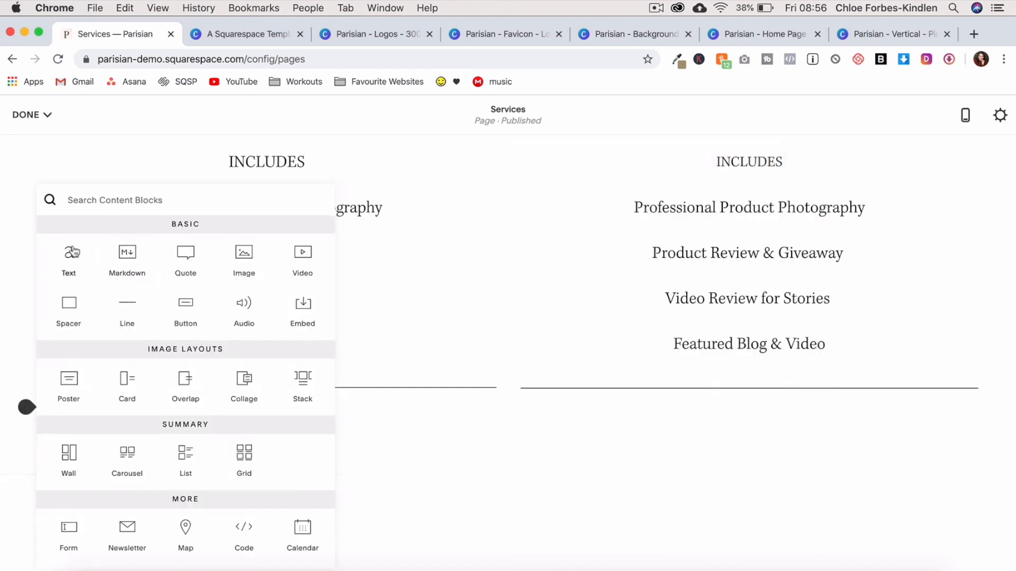
pyautogui.click(71, 256)
pyautogui.write('From $200')
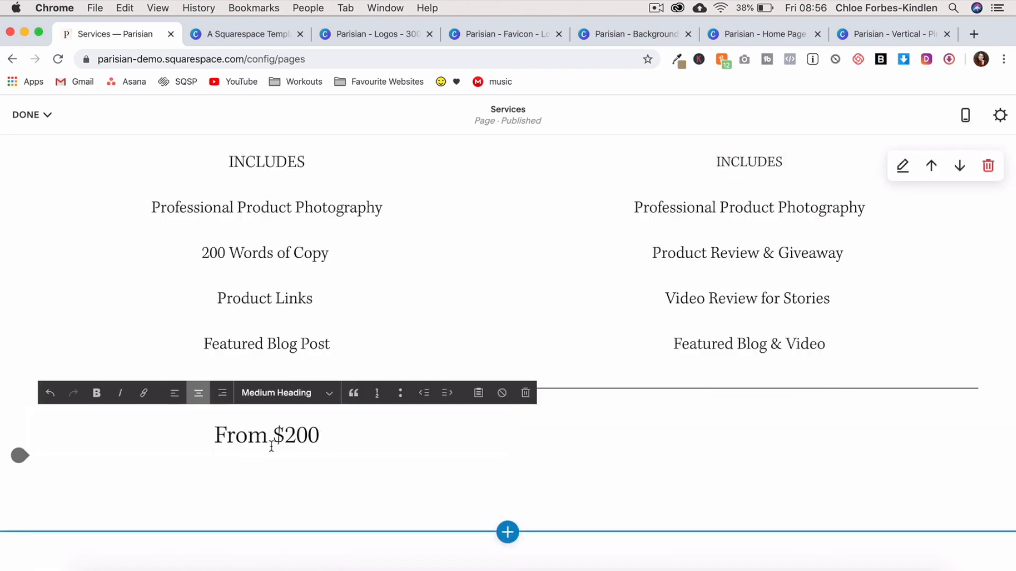
# - Copy the price heading into a new text block below the planner column's last line and change it to "From $2000"
pyautogui.tripleClick(262, 442)
pyautogui.press('super+c')
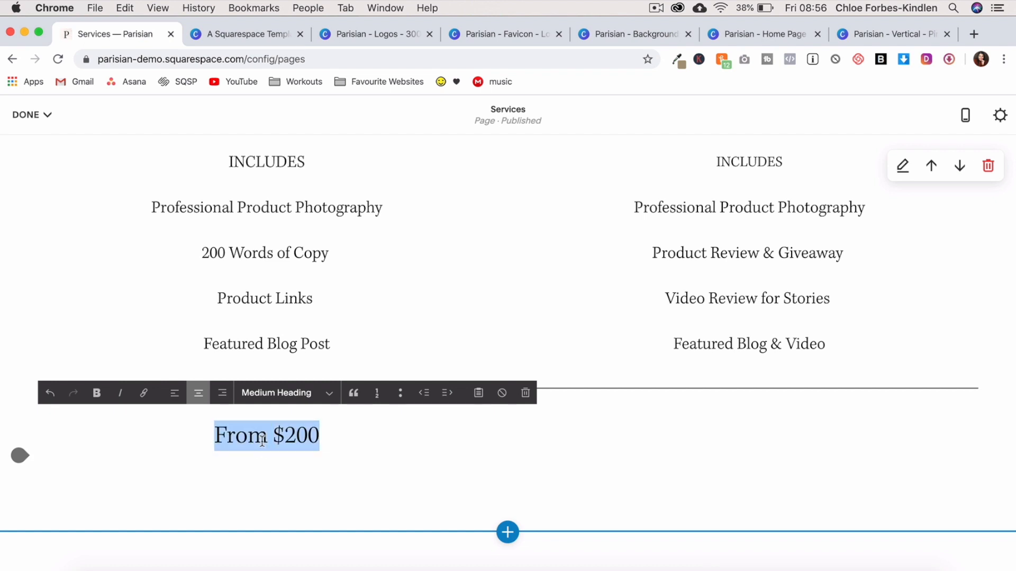
pyautogui.click(658, 455)
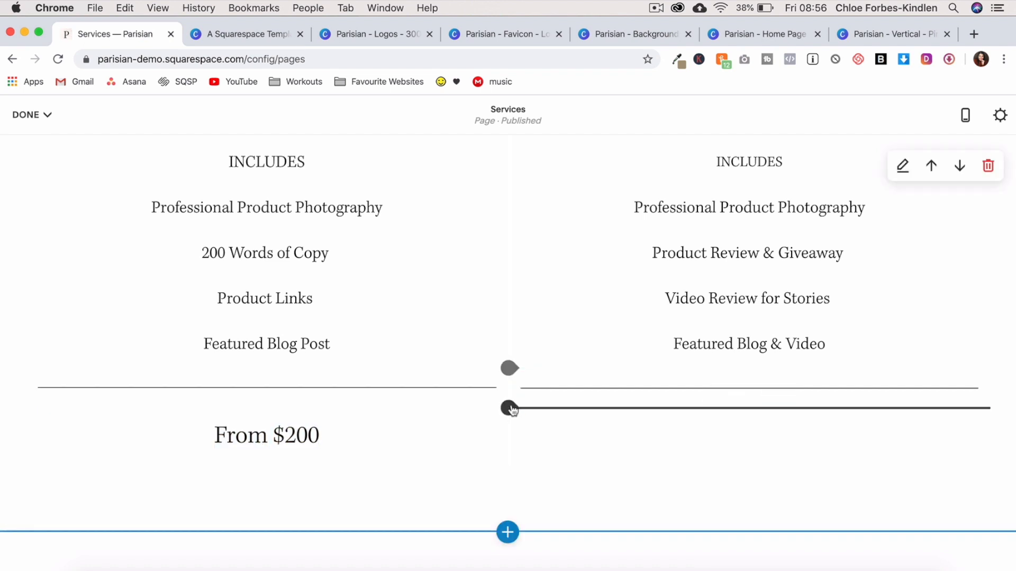
pyautogui.click(510, 409)
pyautogui.click(554, 267)
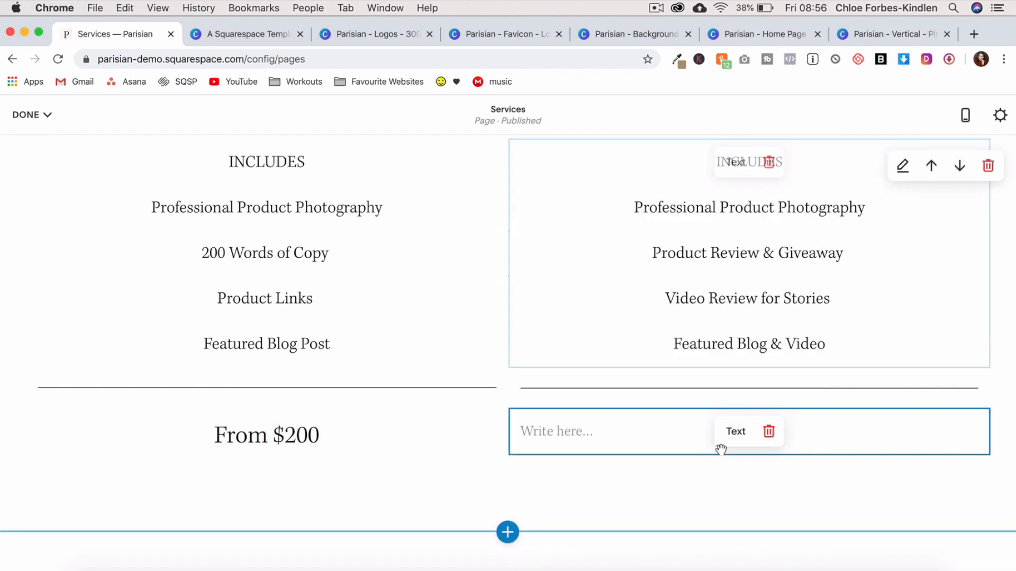
pyautogui.press('super+v')
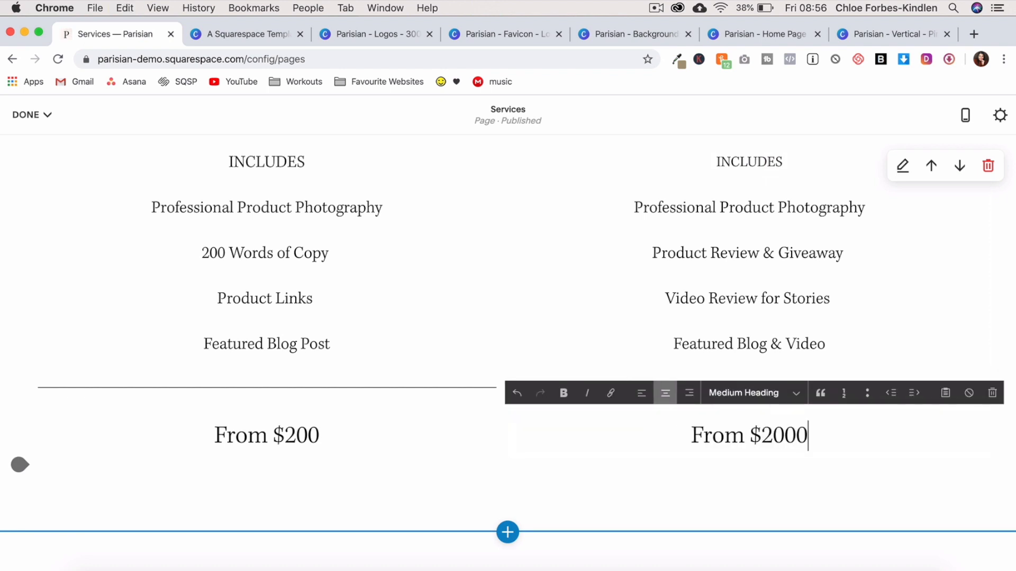
# - Reduce the height of both spacers under the "Work With Me" heading slightly and equally
pyautogui.scroll(-3, 484, 284)
pyautogui.scroll(10, 484, 276)
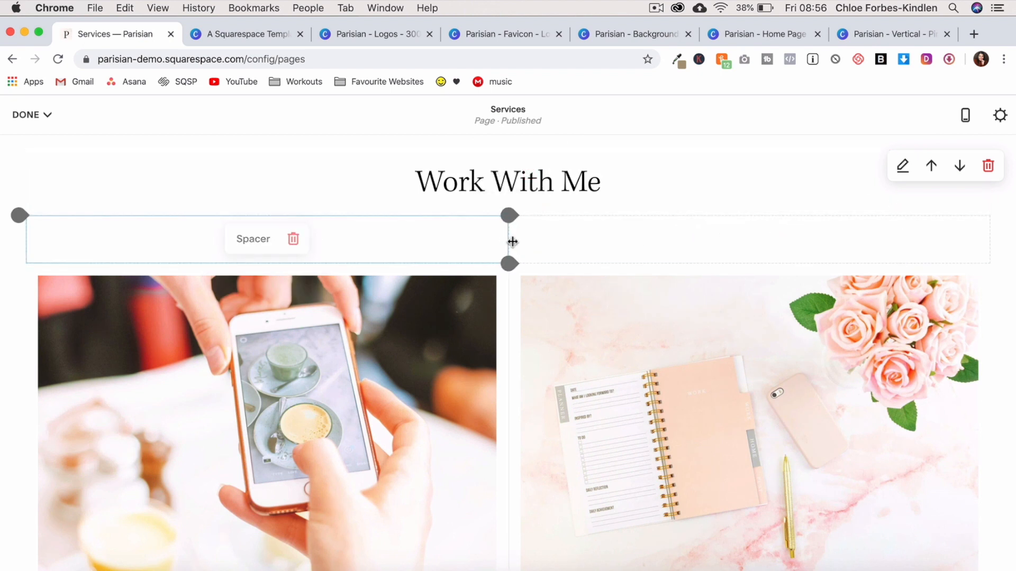
pyautogui.moveTo(268, 266); pyautogui.dragTo(268, 256)
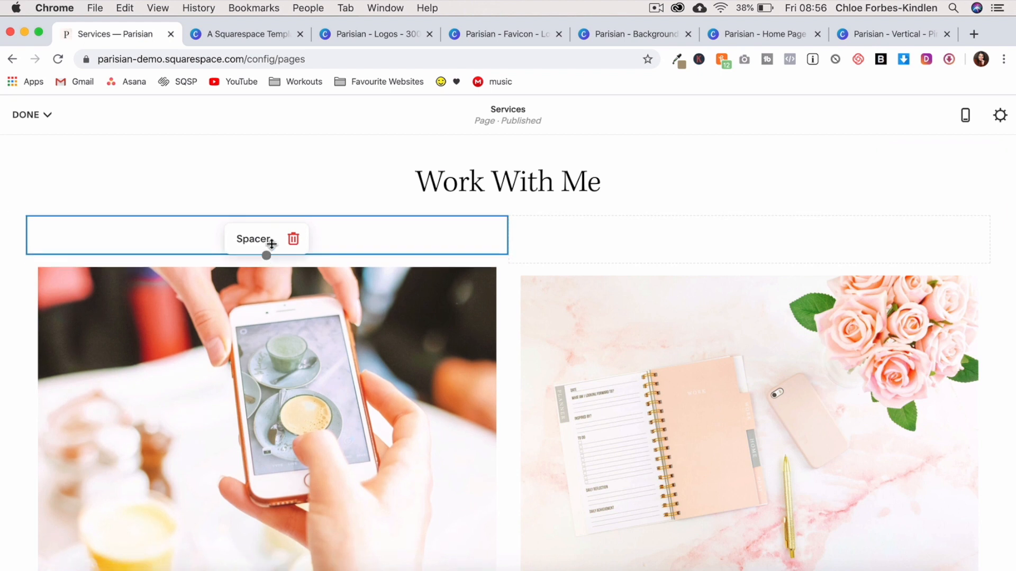
pyautogui.moveTo(748, 264); pyautogui.dragTo(748, 256)
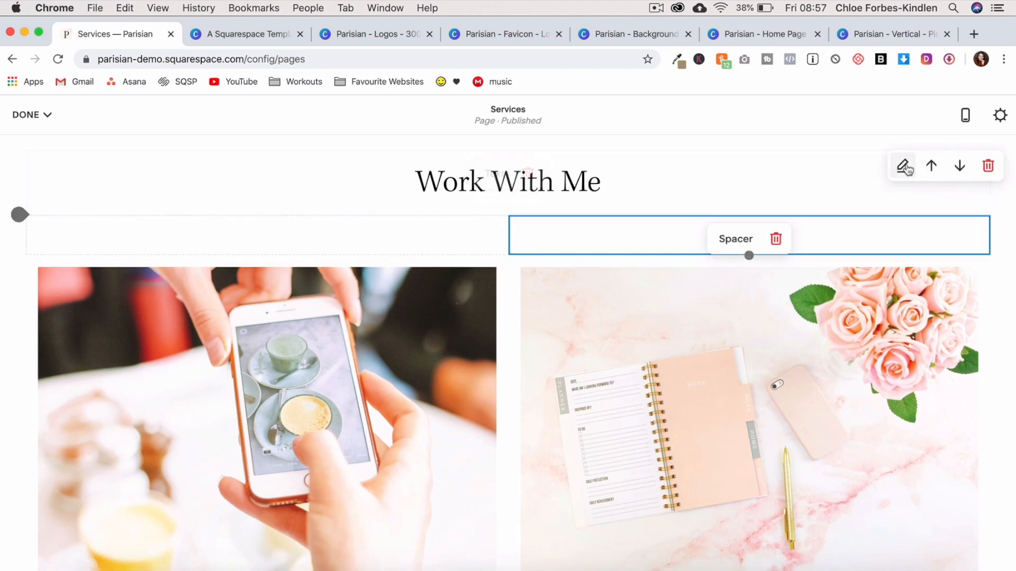
# - Set the content width of the "Work With Me" section to M
pyautogui.click(904, 167)
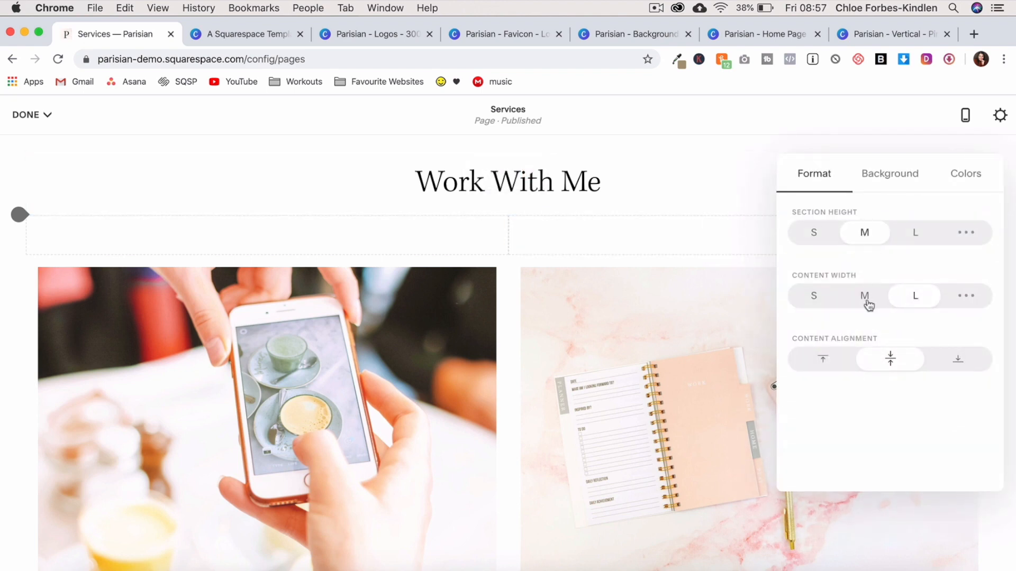
pyautogui.click(865, 298)
pyautogui.scroll(-8, 577, 387)
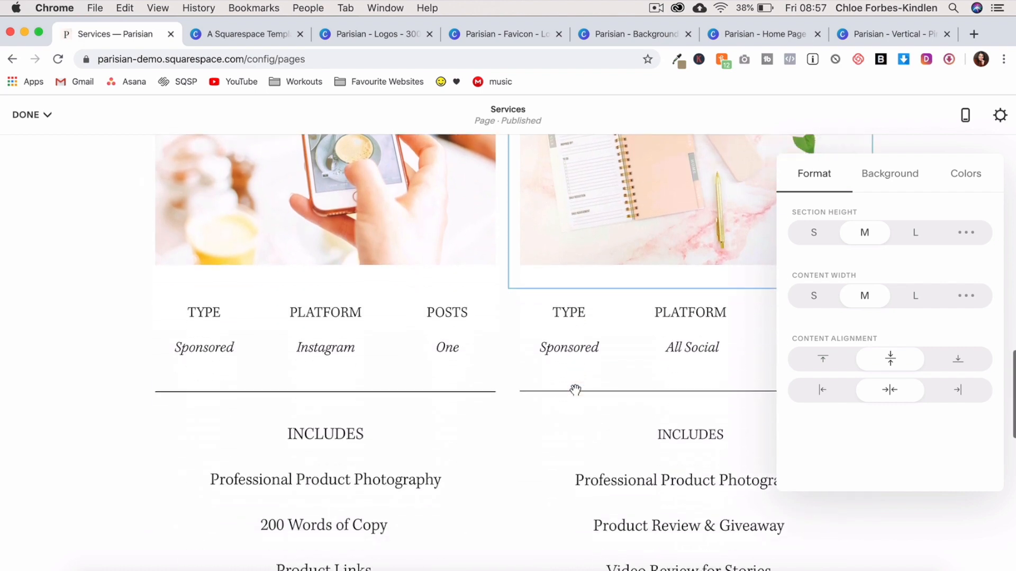
pyautogui.scroll(4, 578, 387)
pyautogui.scroll(5, 578, 387)
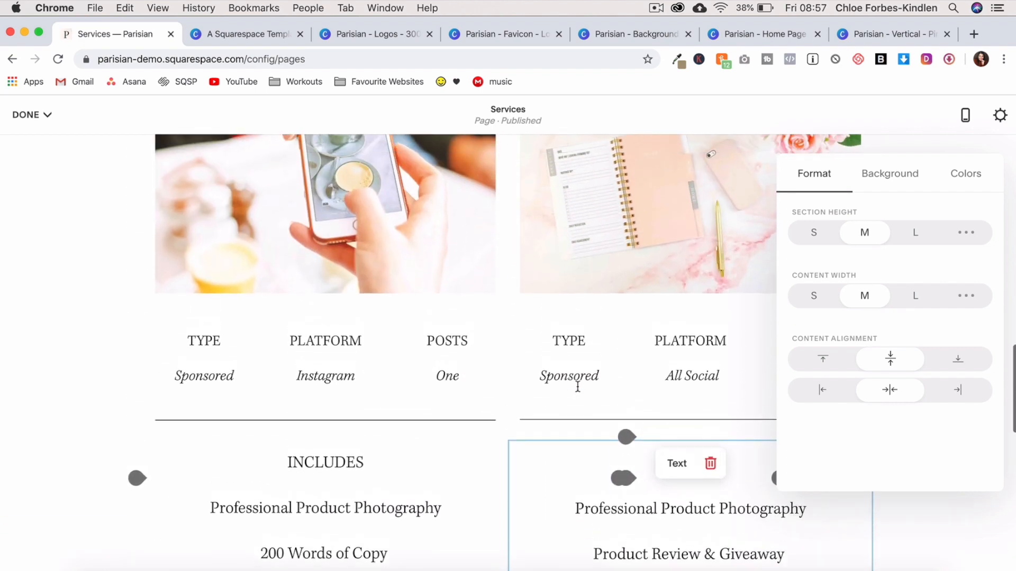
# - Turn off the default theme for the "Work With Me" section, apply the Accent Dark colour theme, and save the page
pyautogui.click(957, 183)
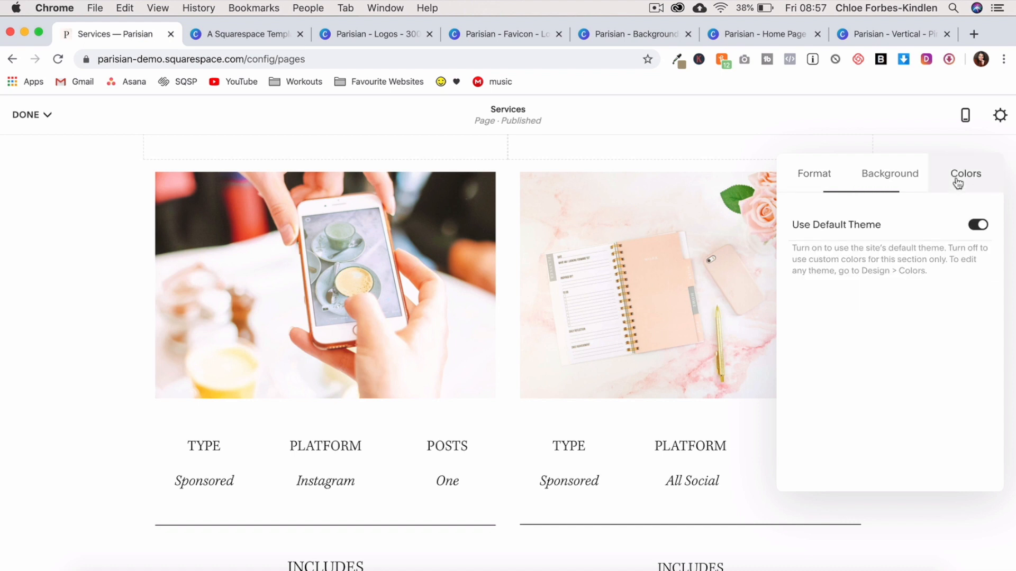
pyautogui.click(978, 225)
pyautogui.scroll(-4, 900, 390)
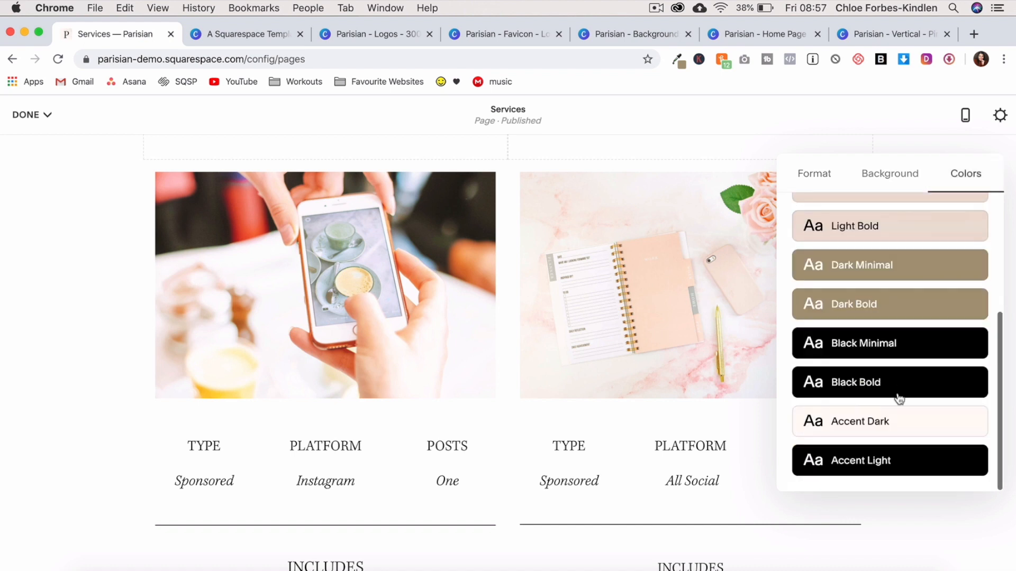
pyautogui.click(887, 427)
pyautogui.scroll(7, 549, 397)
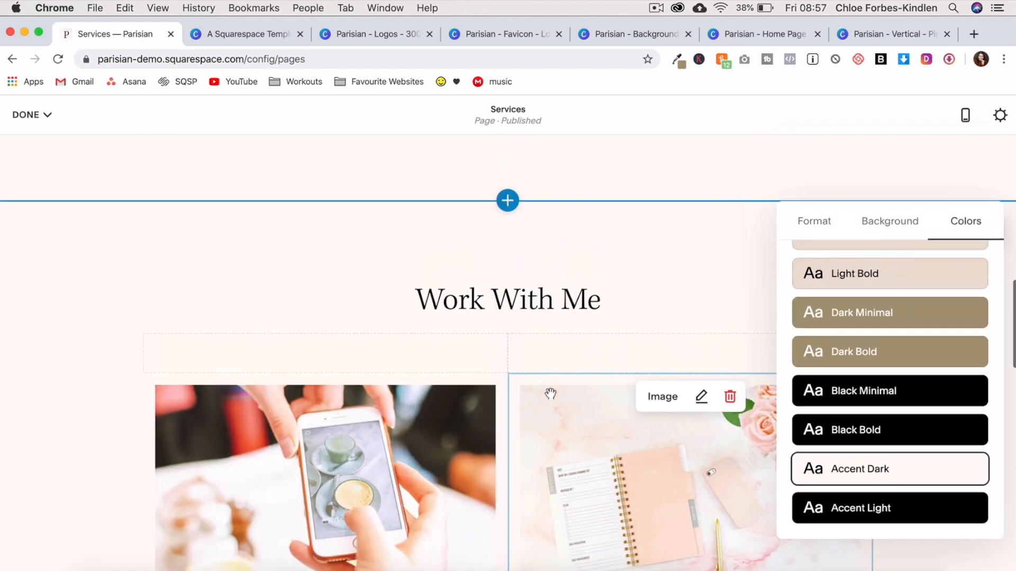
pyautogui.scroll(-10, 550, 398)
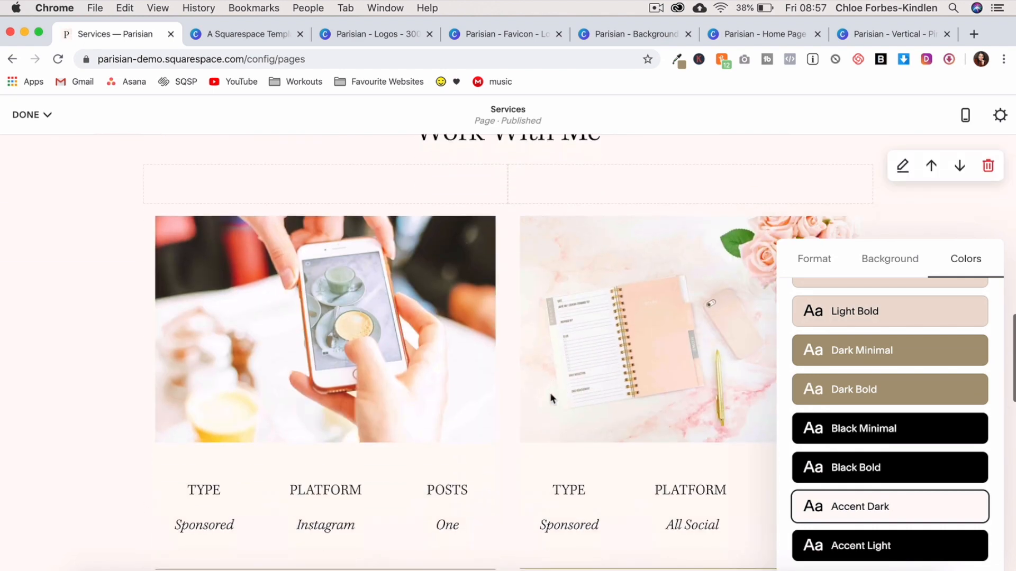
pyautogui.scroll(1, 550, 394)
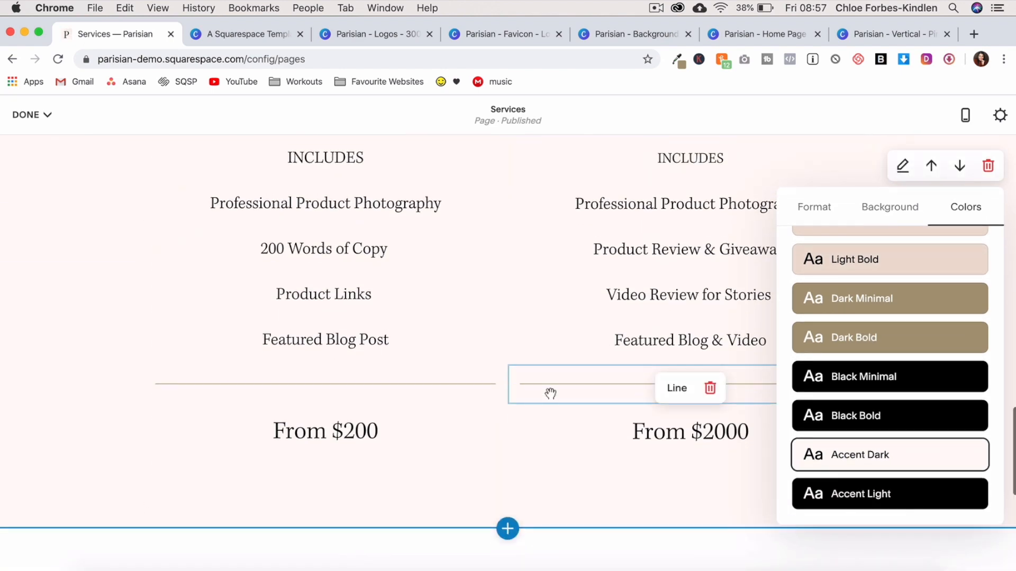
pyautogui.click(46, 115)
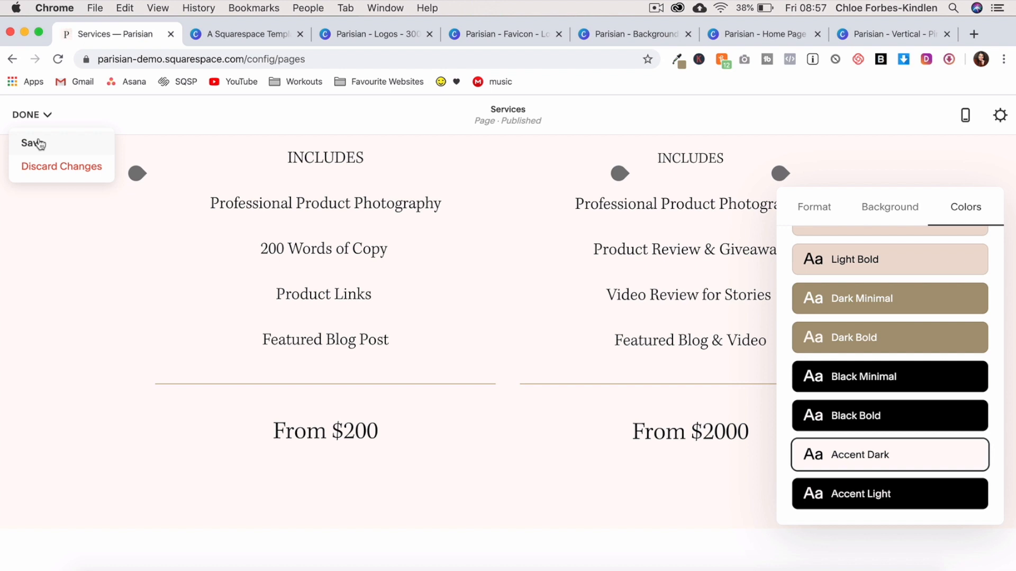
pyautogui.click(39, 144)
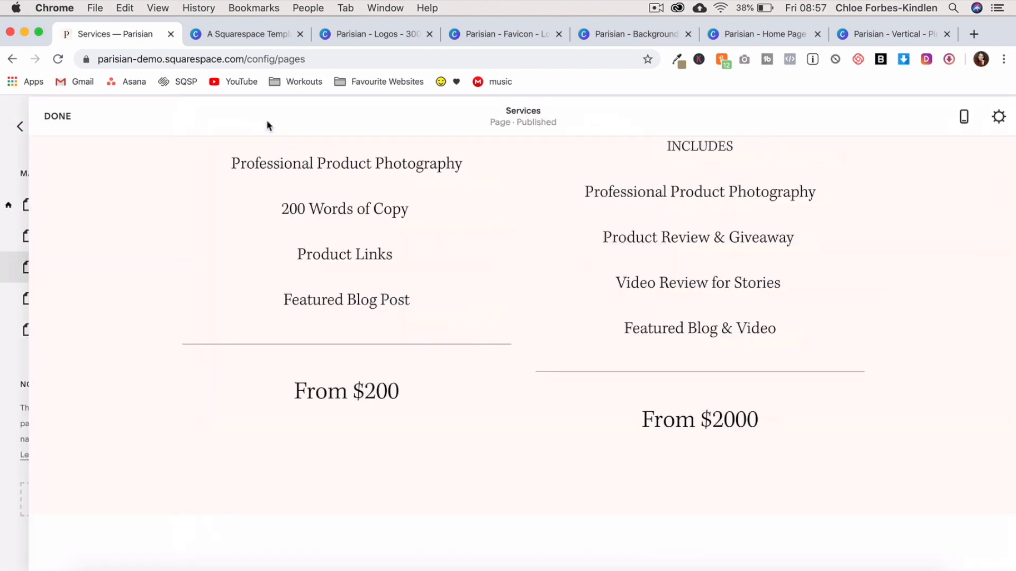
# - Add a blank section directly below the "Work With Me" section
pyautogui.scroll(-2, 484, 400)
pyautogui.click(508, 444)
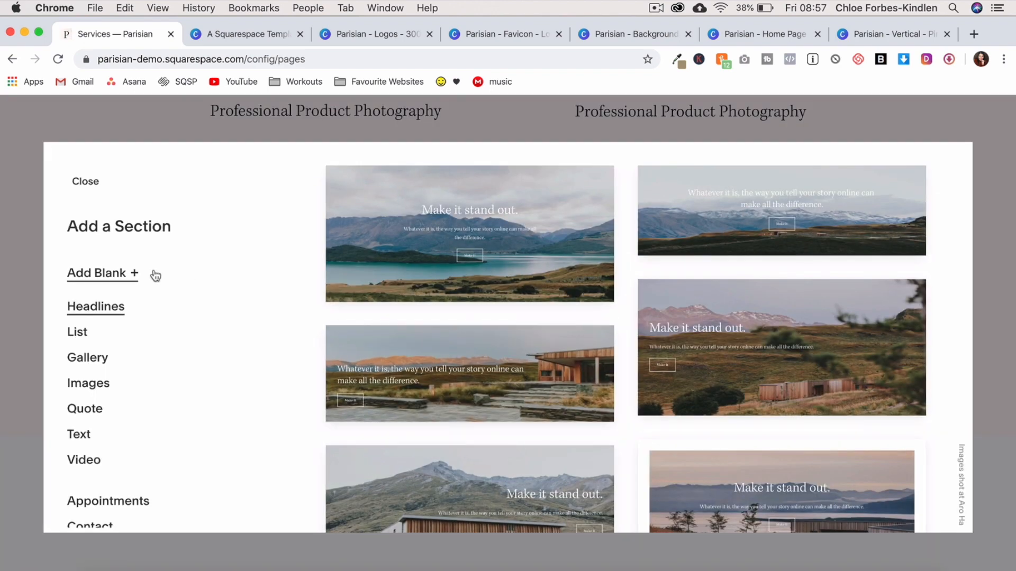
pyautogui.click(159, 274)
# - Place two spacers side by side in the blank section, with the first about a quarter of the section's width
pyautogui.click(27, 352)
pyautogui.click(69, 286)
pyautogui.click(27, 374)
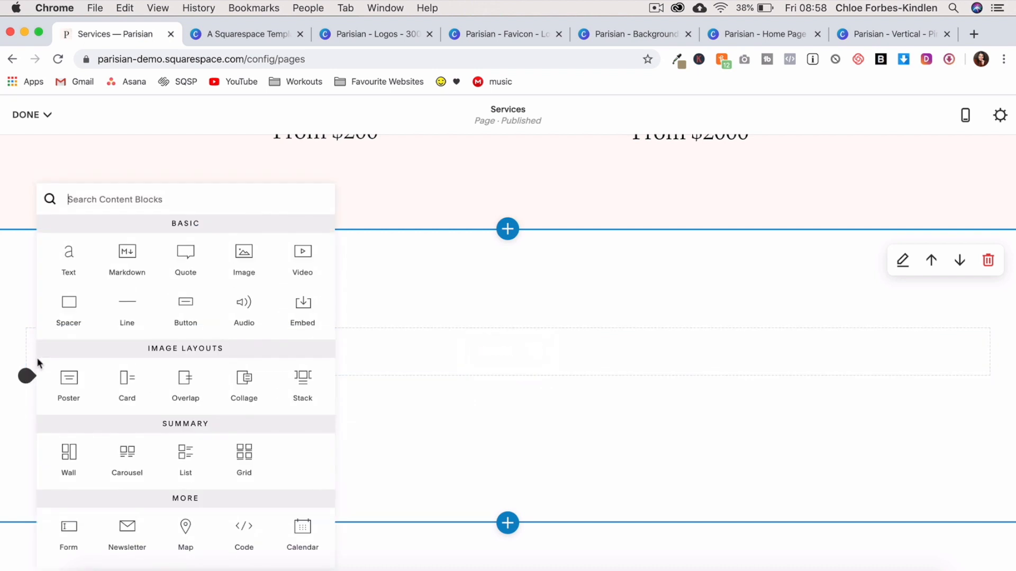
pyautogui.click(68, 301)
pyautogui.moveTo(170, 380); pyautogui.dragTo(77, 331)
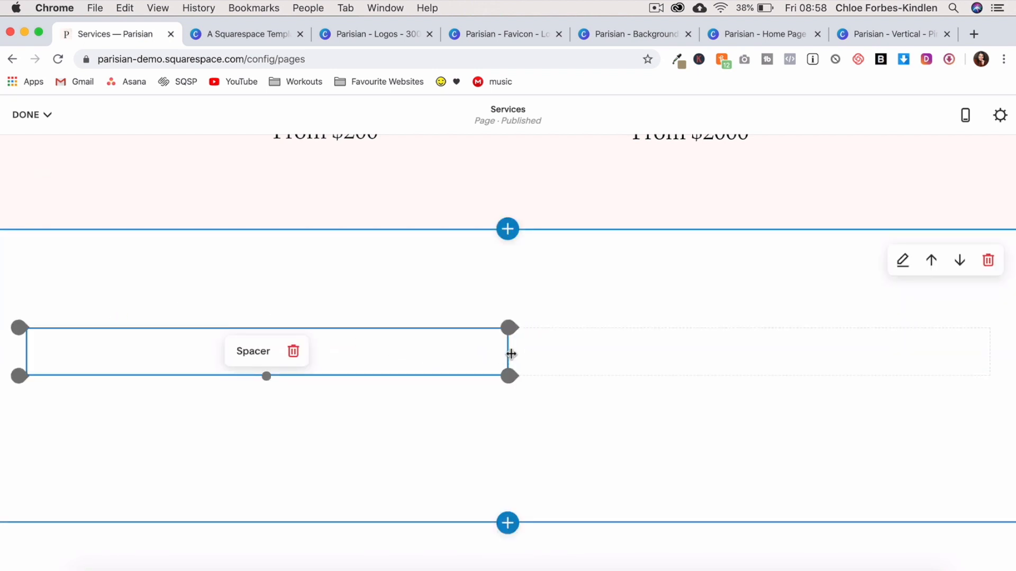
pyautogui.moveTo(508, 350); pyautogui.dragTo(289, 360)
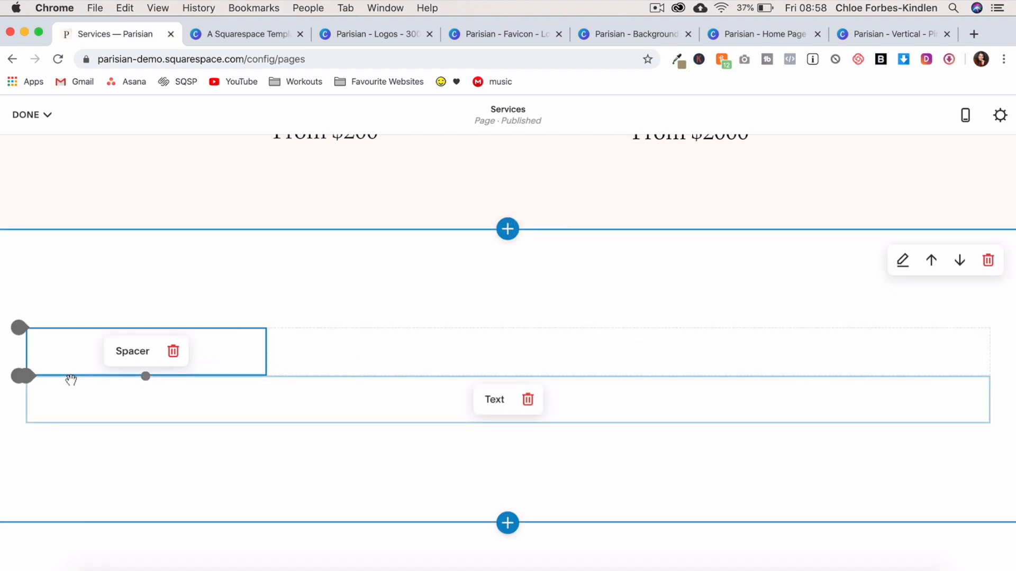
# - Add a text block reading "View My Work" below the narrow spacer, formatted as a Medium Heading
pyautogui.click(24, 377)
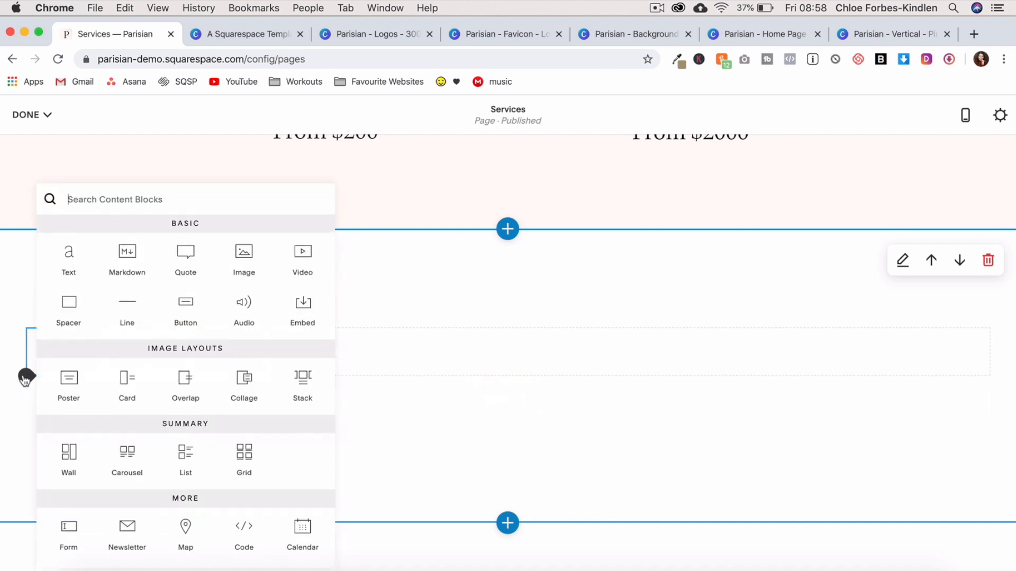
pyautogui.click(72, 262)
pyautogui.click(61, 378)
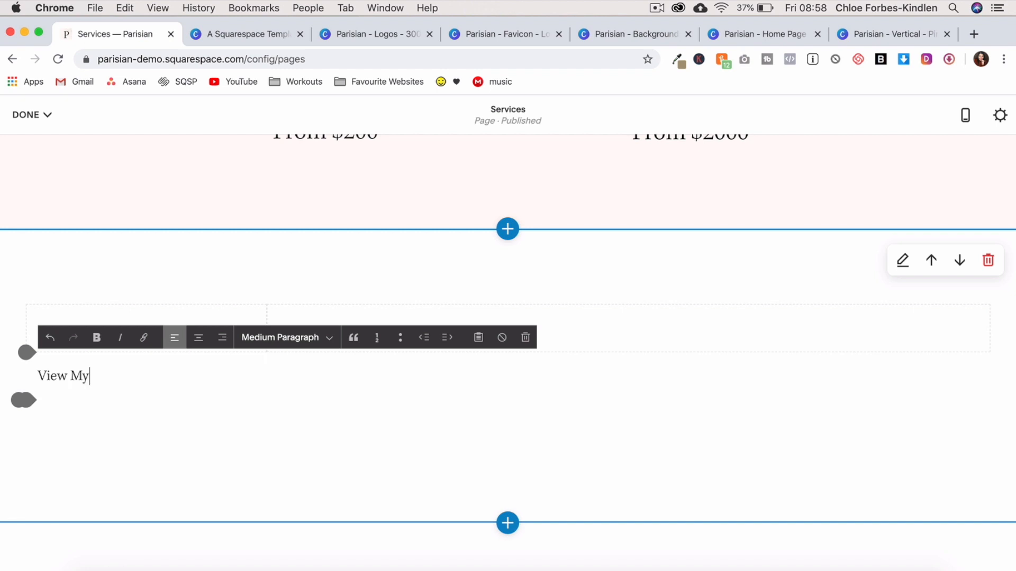
pyautogui.tripleClick(85, 380)
pyautogui.click(286, 338)
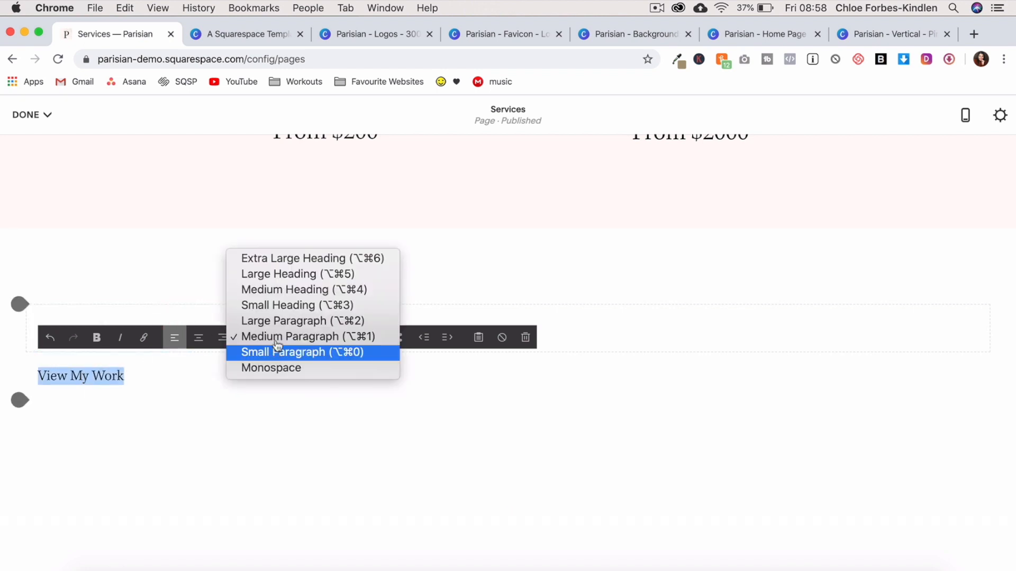
pyautogui.click(289, 290)
pyautogui.click(336, 410)
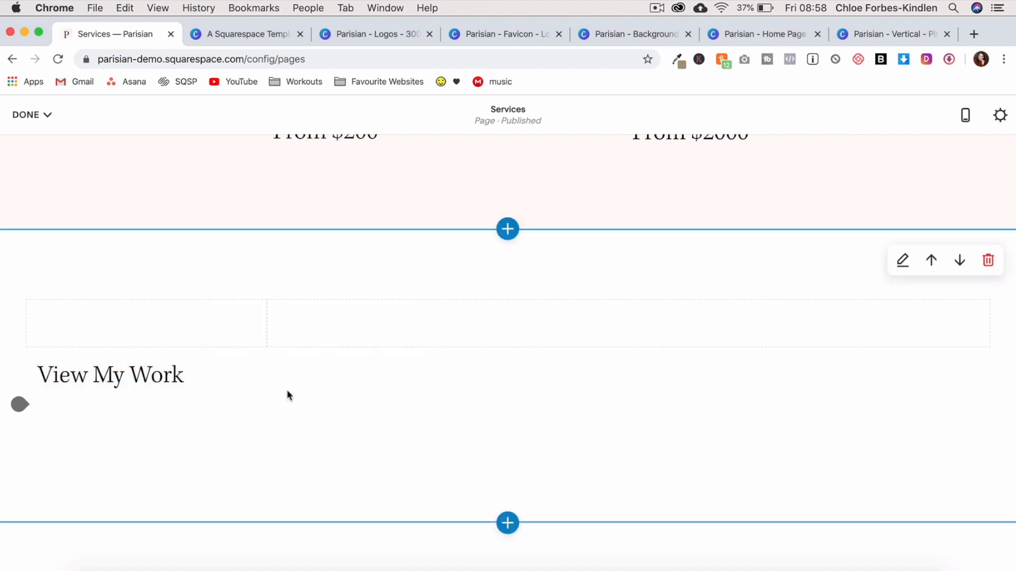
# - Add a left-aligned, medium button labelled "Portfolio" below the "View My Work" heading, linking to /portfolio/
pyautogui.click(27, 405)
pyautogui.click(186, 302)
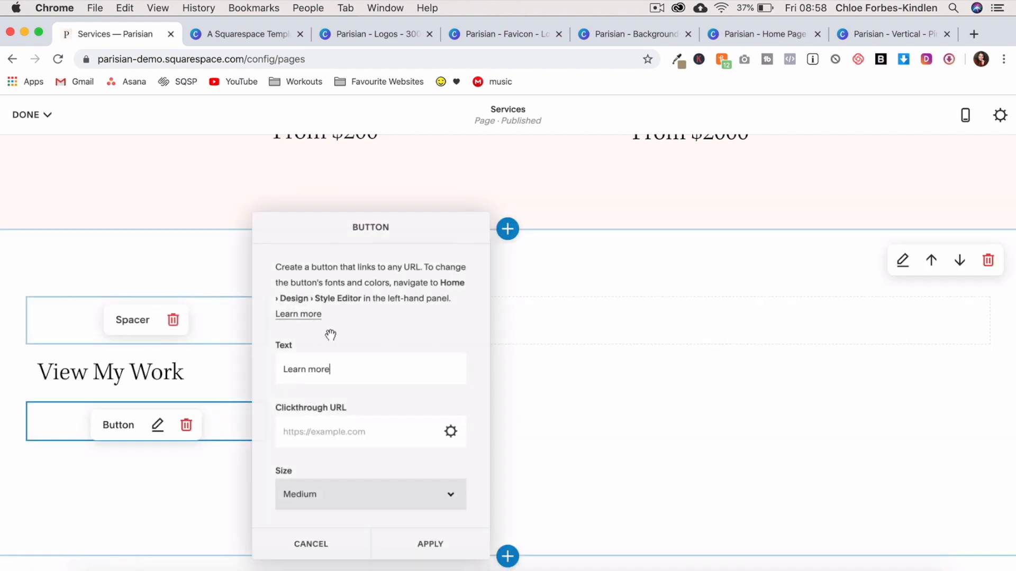
pyautogui.click(343, 374)
pyautogui.write('Por')
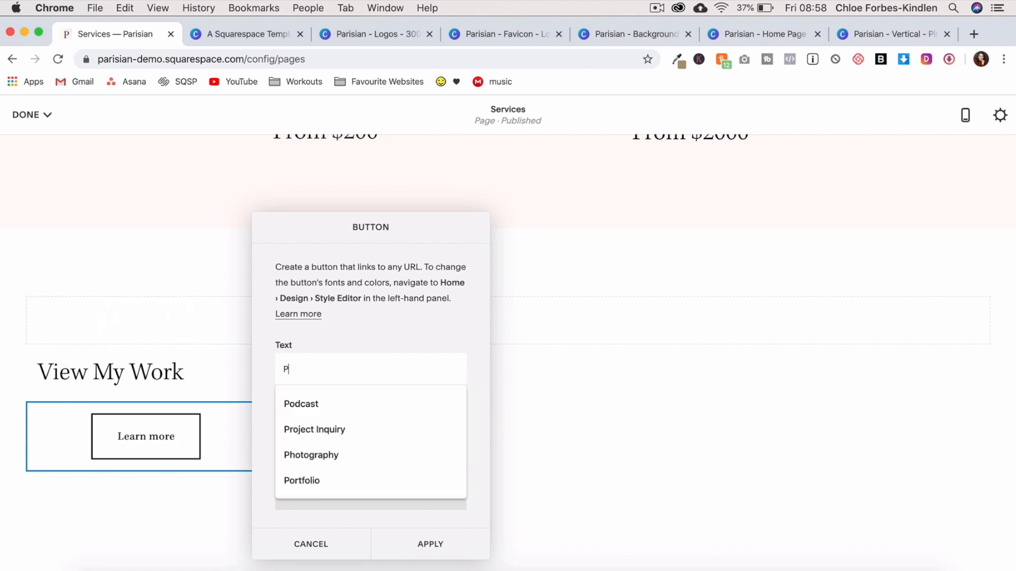
pyautogui.click(336, 404)
pyautogui.click(331, 424)
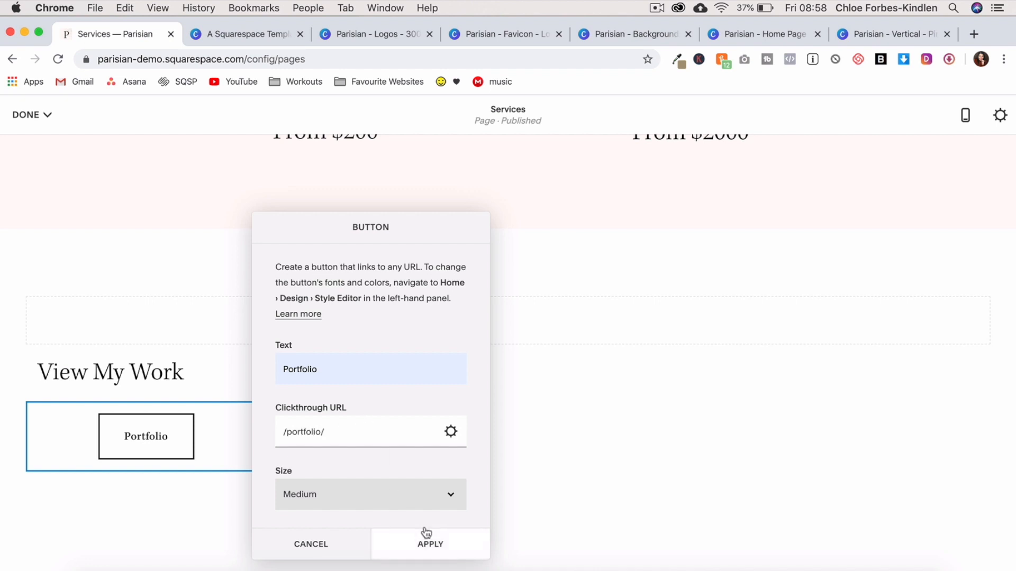
pyautogui.scroll(-2, 412, 508)
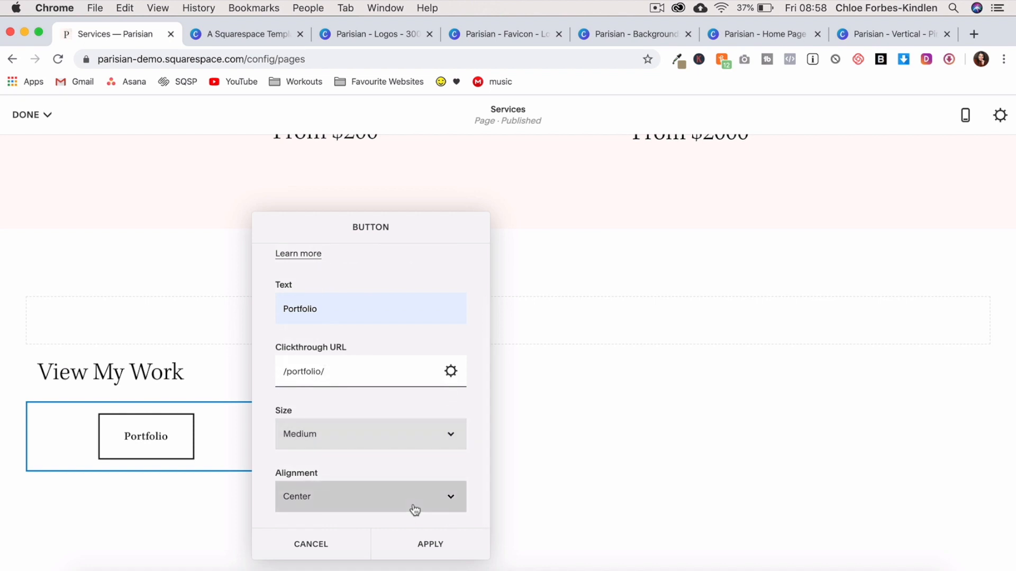
pyautogui.click(416, 509)
pyautogui.click(411, 485)
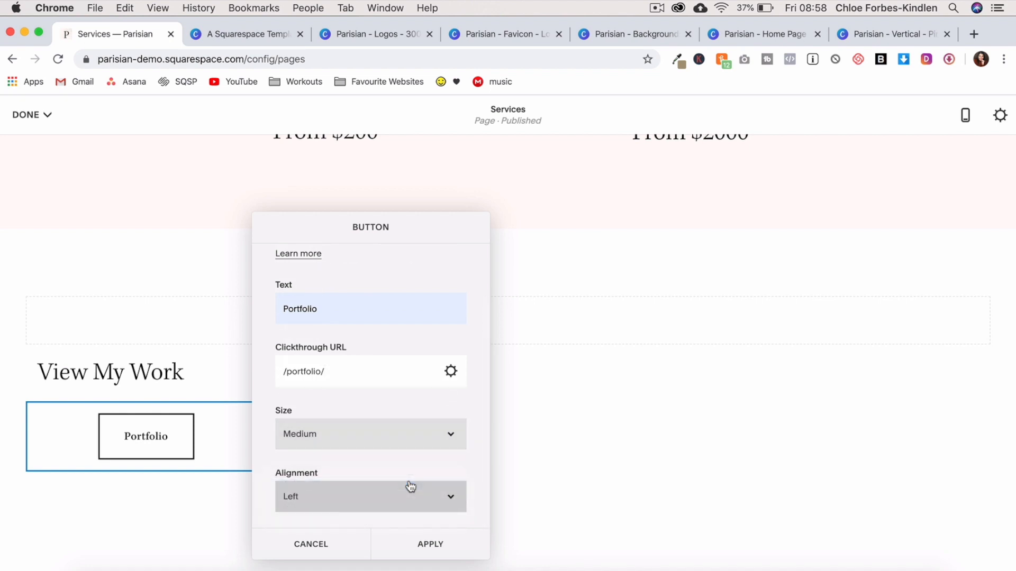
pyautogui.click(423, 540)
# - Add three spacers stacked beneath the wide spacer, beside the "View My Work" column
pyautogui.click(268, 348)
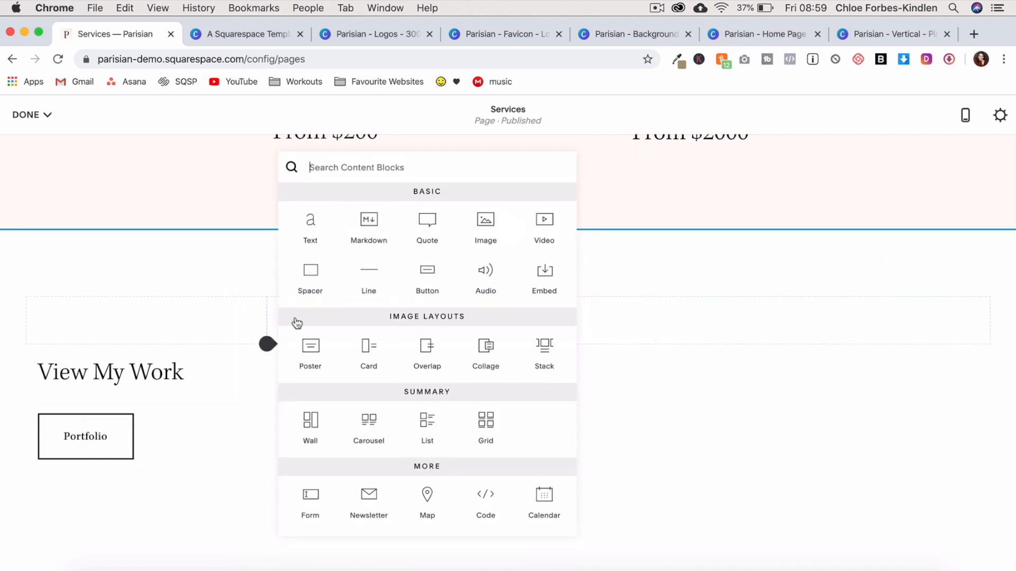
pyautogui.click(312, 302)
pyautogui.click(269, 392)
pyautogui.click(307, 317)
pyautogui.click(268, 439)
pyautogui.click(310, 313)
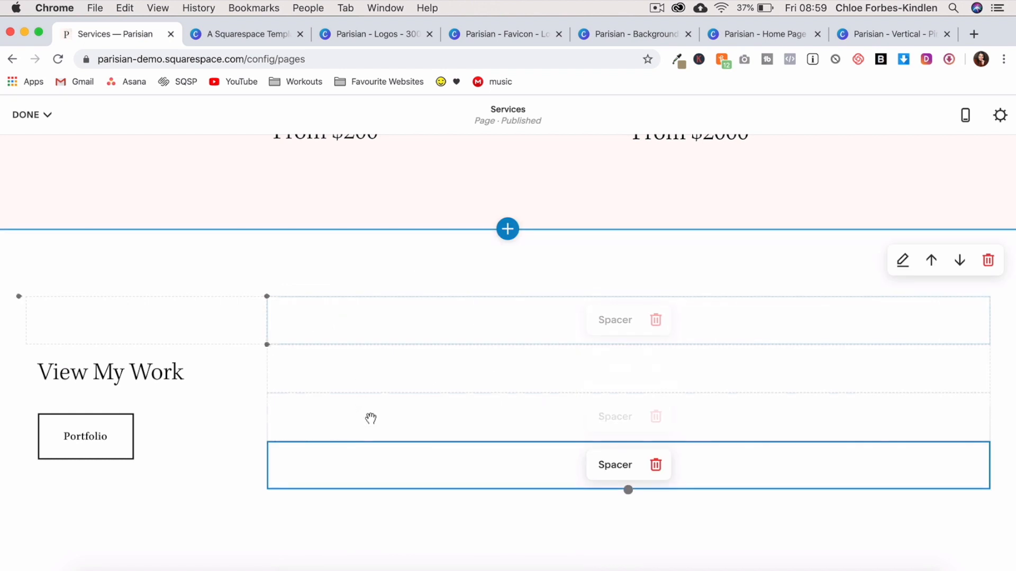
# - Rearrange the three stacked spacers into a single row of three equal-width columns
pyautogui.moveTo(365, 408); pyautogui.dragTo(368, 379)
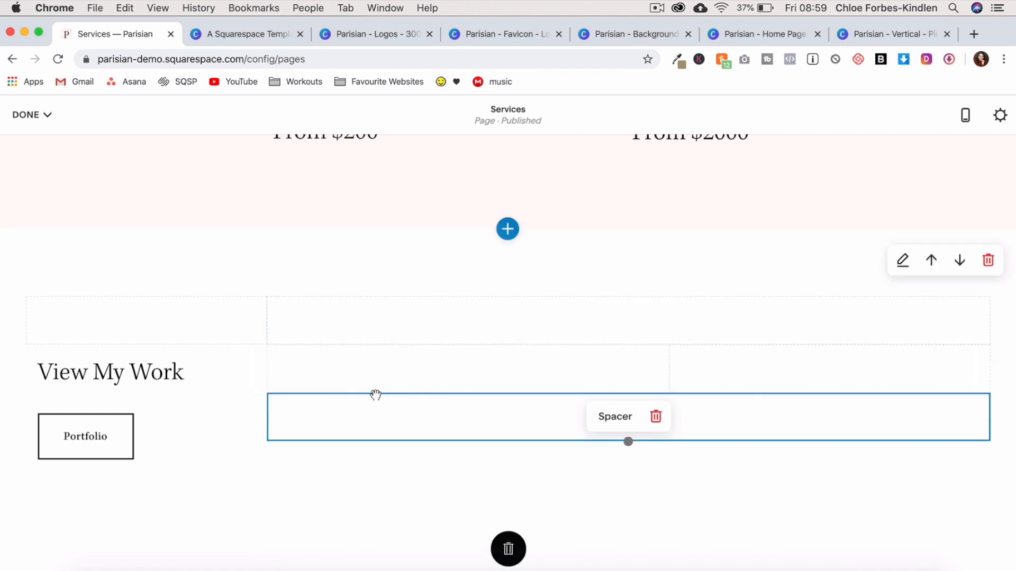
pyautogui.moveTo(416, 413); pyautogui.dragTo(498, 362)
pyautogui.moveTo(826, 365); pyautogui.dragTo(760, 366)
# - Add an empty image block below each of the three column spacers to form a first row
pyautogui.scroll(-3, 380, 365)
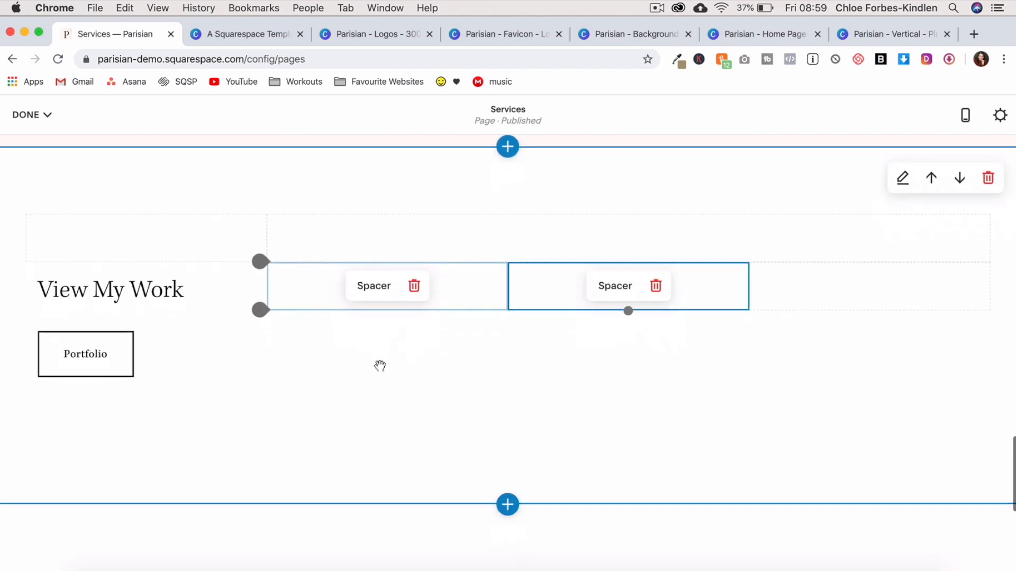
pyautogui.click(265, 298)
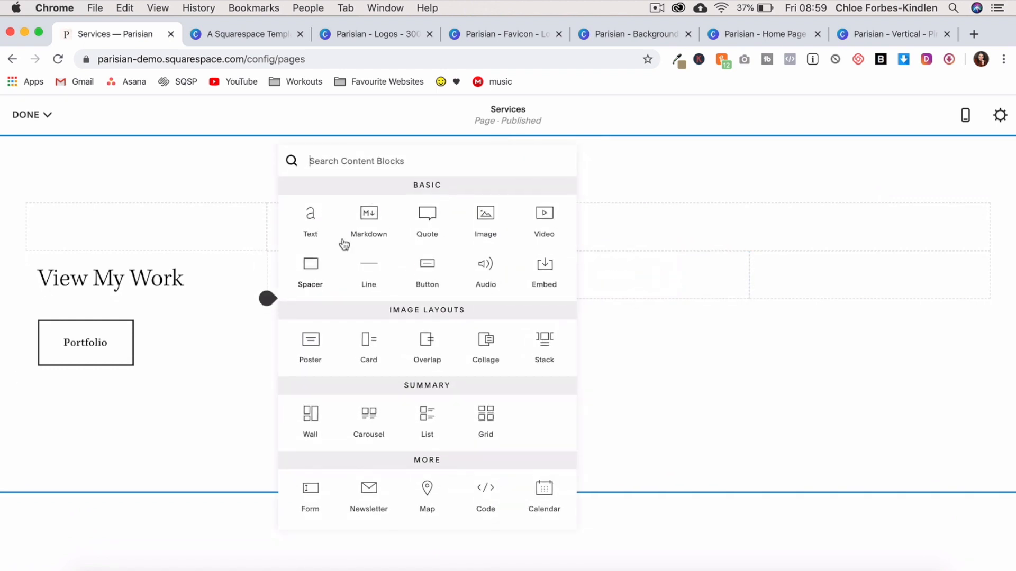
pyautogui.click(489, 218)
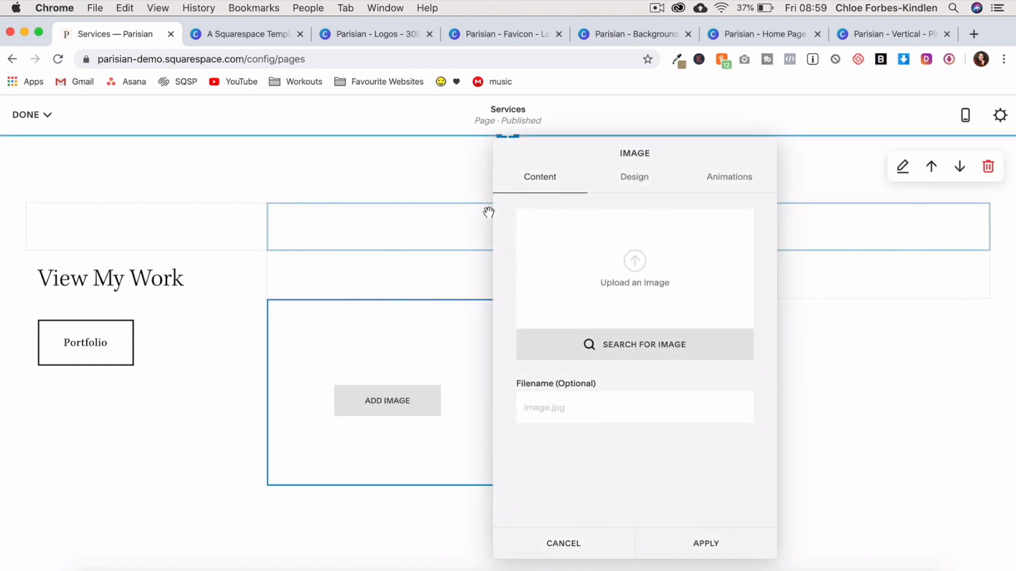
pyautogui.click(687, 552)
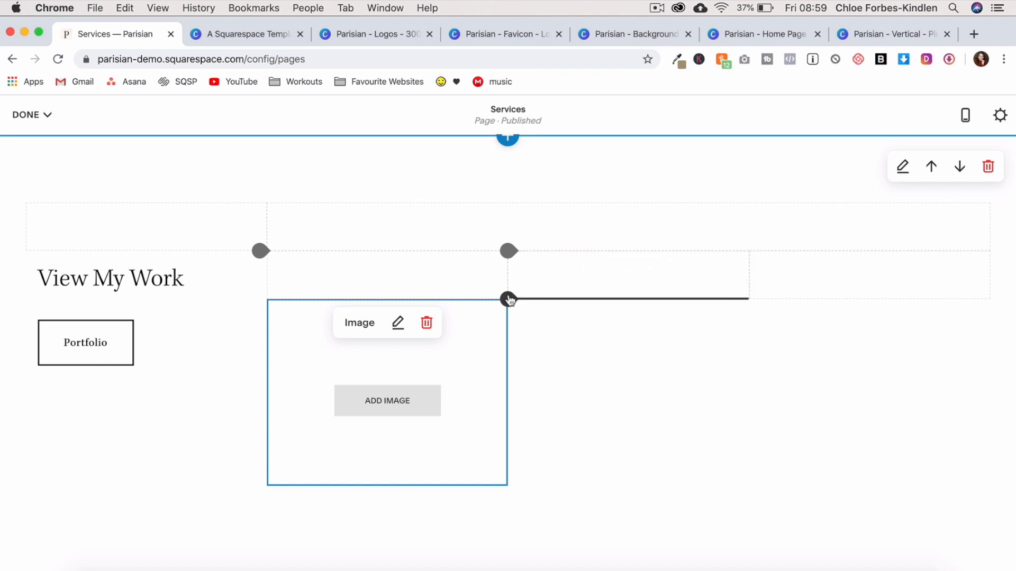
pyautogui.click(508, 298)
pyautogui.click(725, 217)
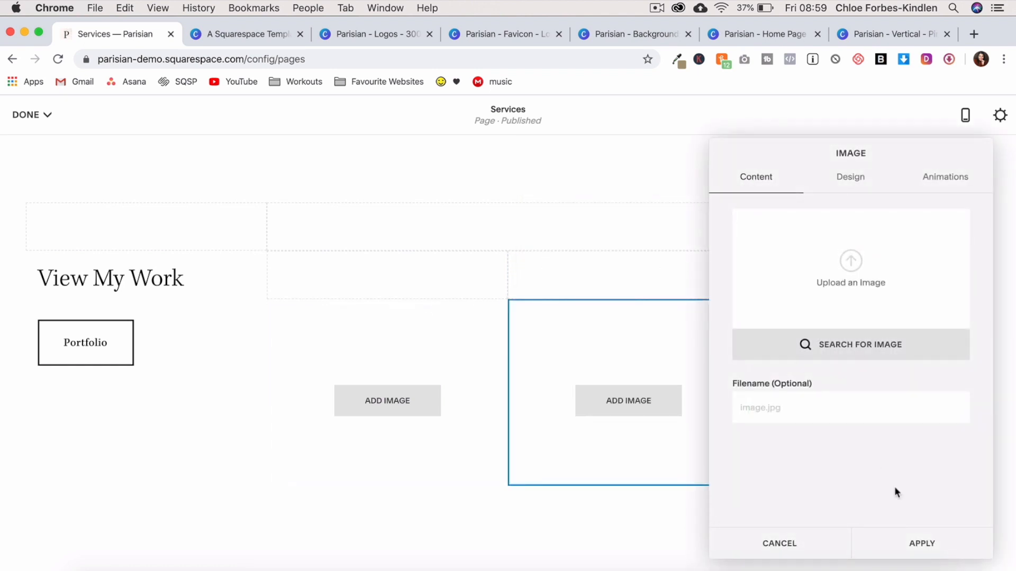
pyautogui.click(916, 549)
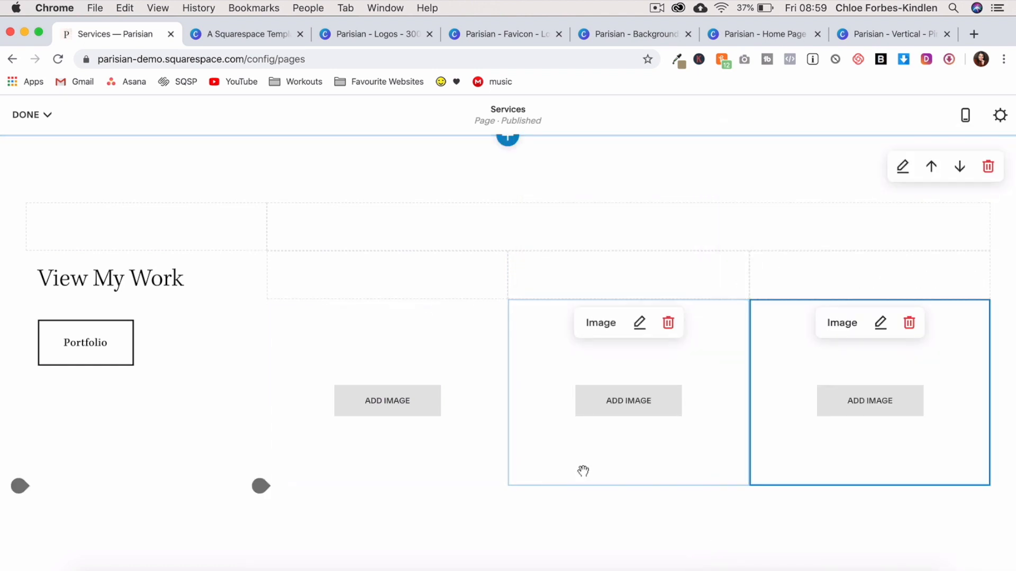
# - Add a second row of three empty image blocks, one beneath each block of the first row
pyautogui.scroll(-3, 583, 470)
pyautogui.click(267, 339)
pyautogui.click(311, 293)
pyautogui.click(706, 543)
pyautogui.click(508, 340)
pyautogui.click(553, 296)
pyautogui.click(918, 544)
pyautogui.click(749, 339)
pyautogui.click(637, 380)
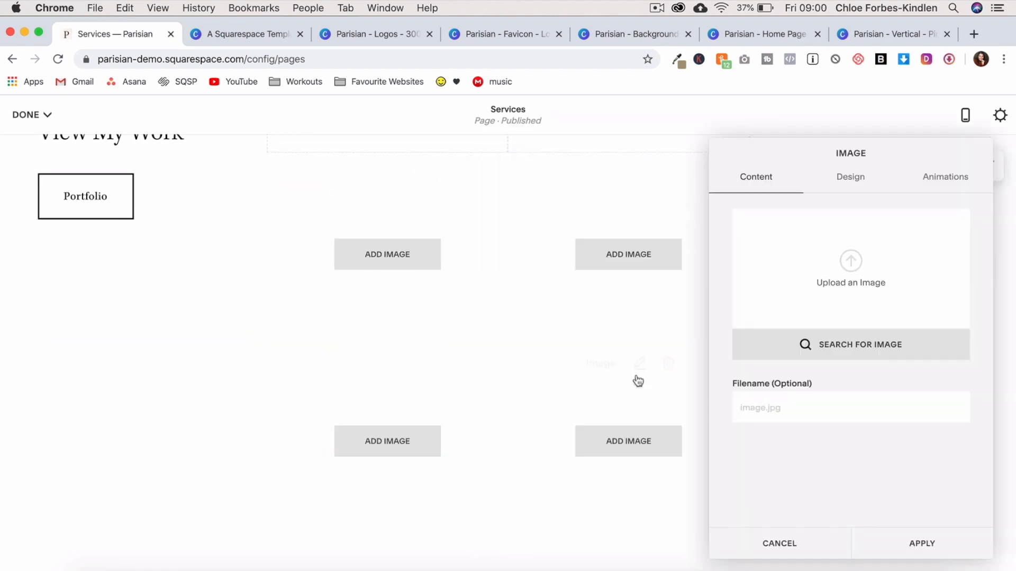
pyautogui.click(919, 544)
# - Start uploading an image from the Parisian - Services folder into the first image block of the upper row
pyautogui.scroll(2, 436, 356)
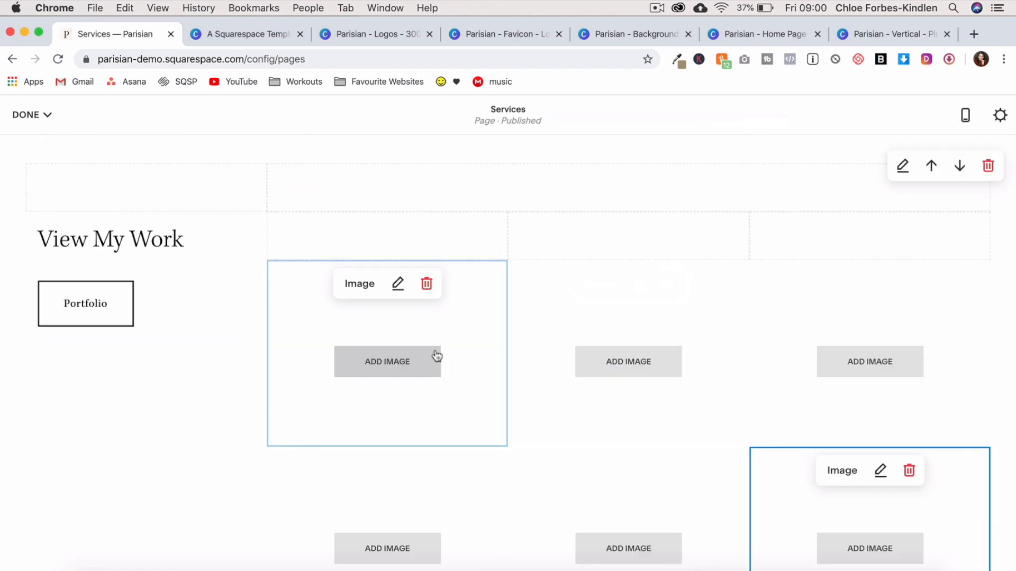
pyautogui.click(392, 361)
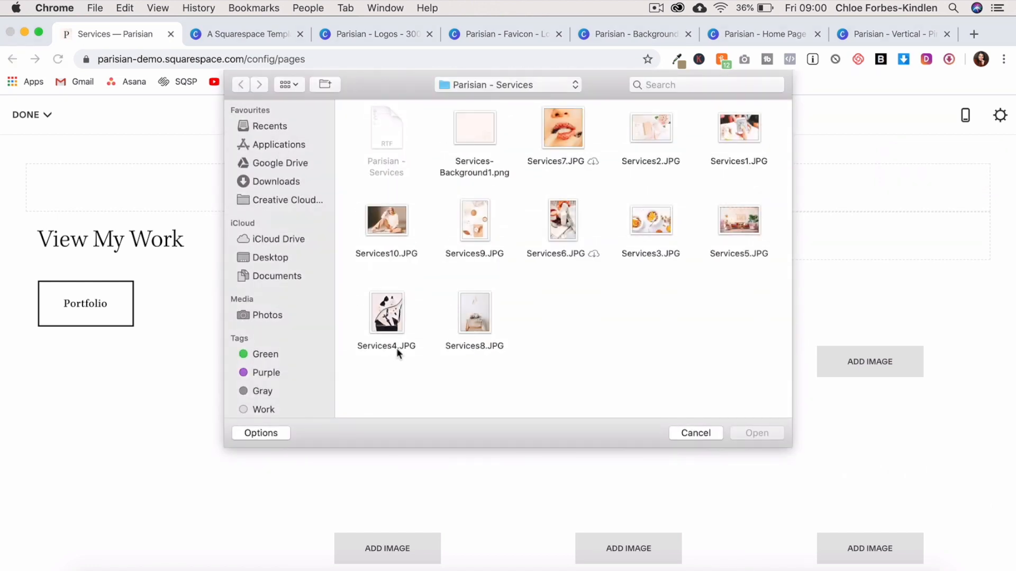
# - Add Services3.JPG to the first image block and crop it 1:1 around the two bowls, applying the change
pyautogui.doubleClick(645, 225)
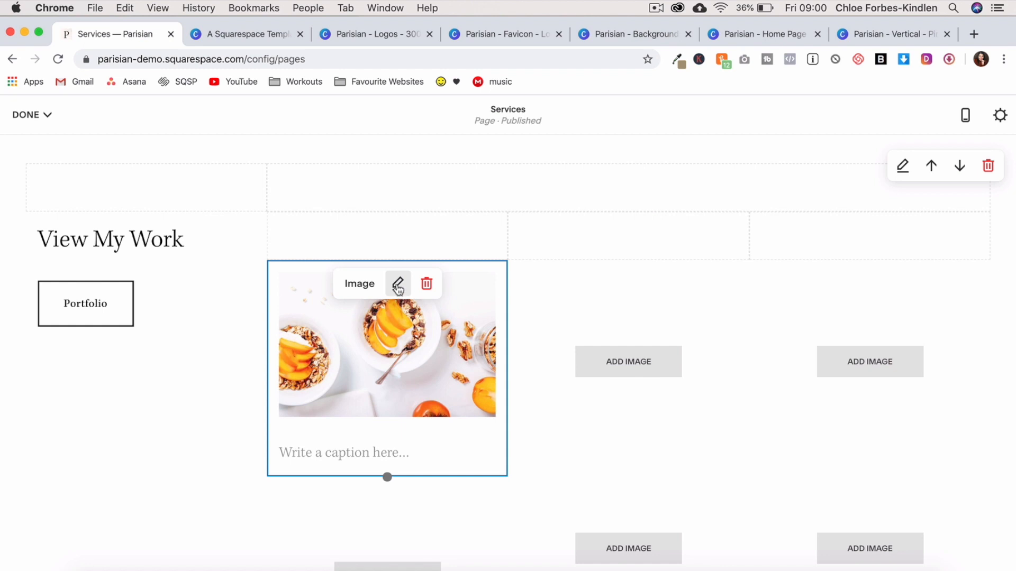
pyautogui.click(398, 286)
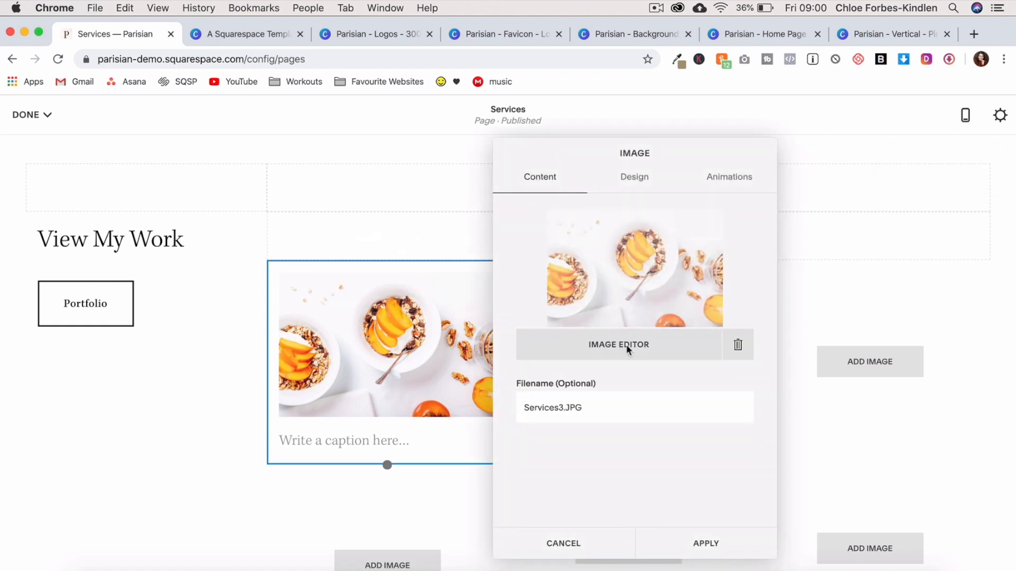
pyautogui.click(625, 346)
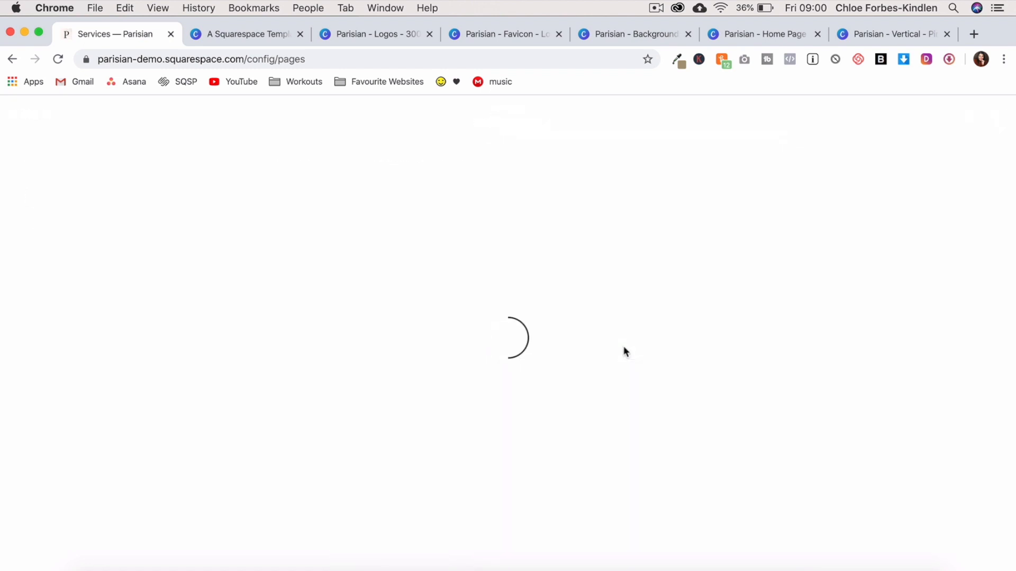
pyautogui.click(966, 117)
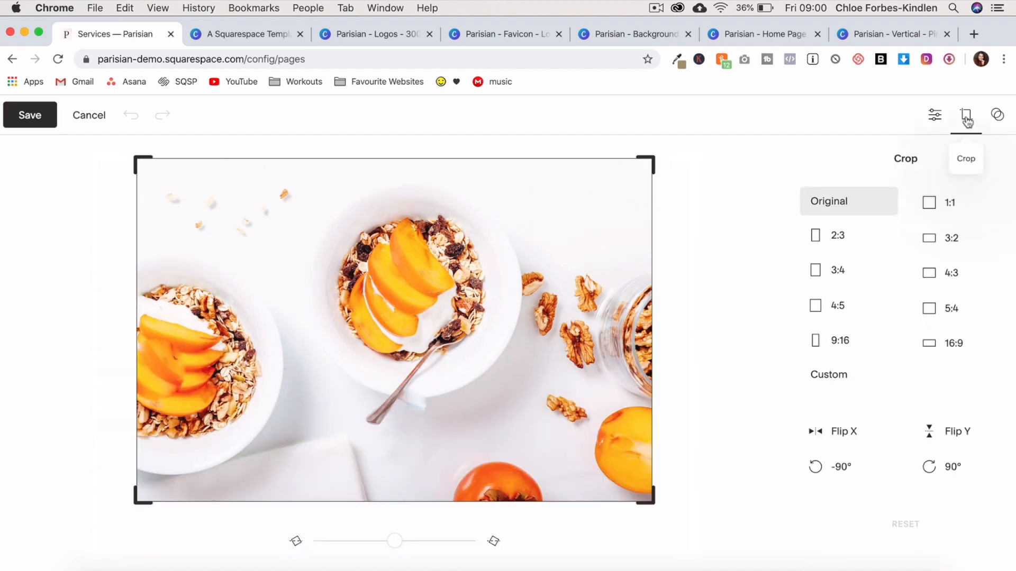
pyautogui.click(933, 204)
pyautogui.moveTo(475, 332); pyautogui.dragTo(395, 338)
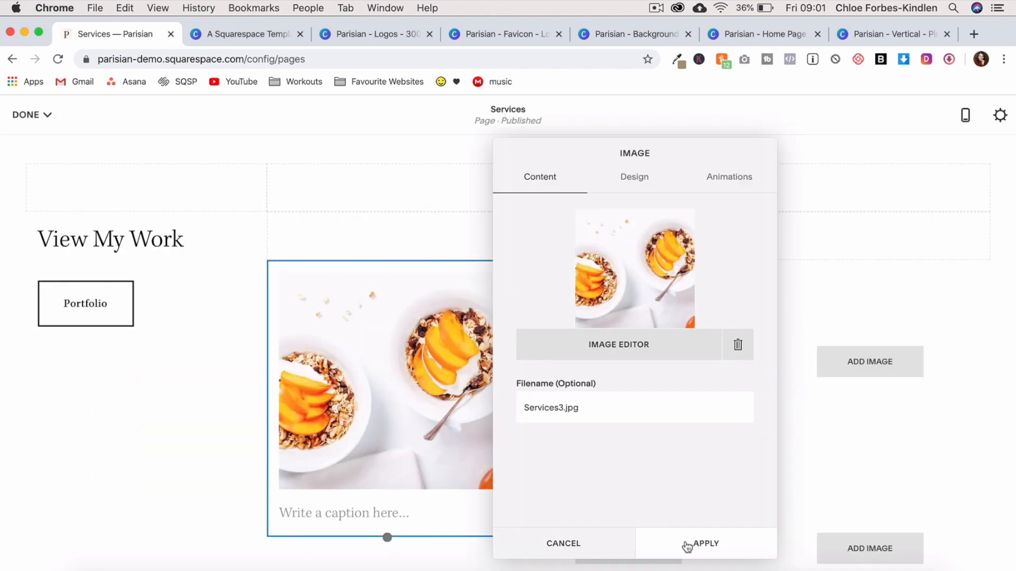
pyautogui.click(687, 544)
# - Add Services4.JPG to the middle image block of the first row and save it with a 3:4 crop
pyautogui.click(645, 364)
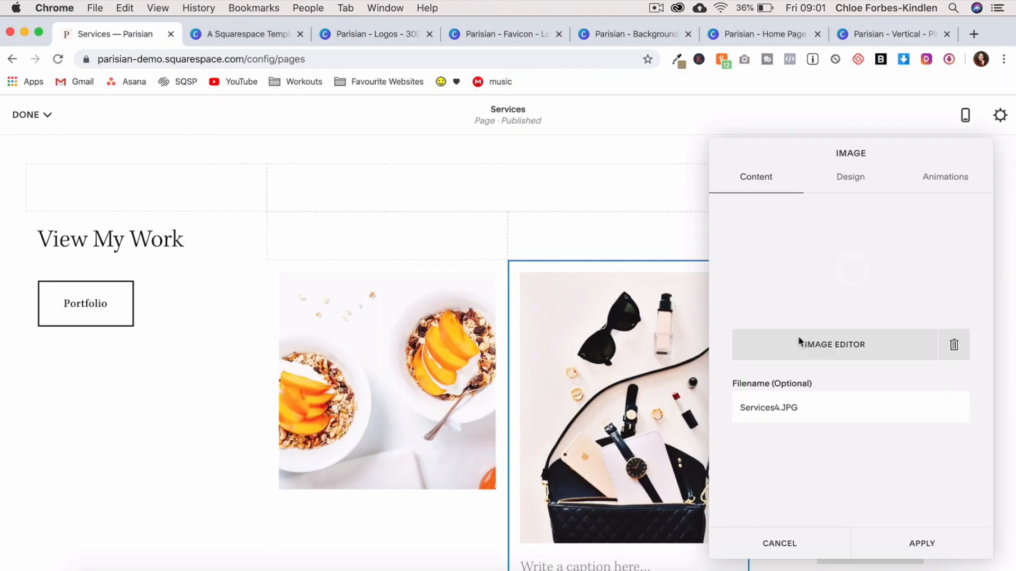
pyautogui.click(813, 344)
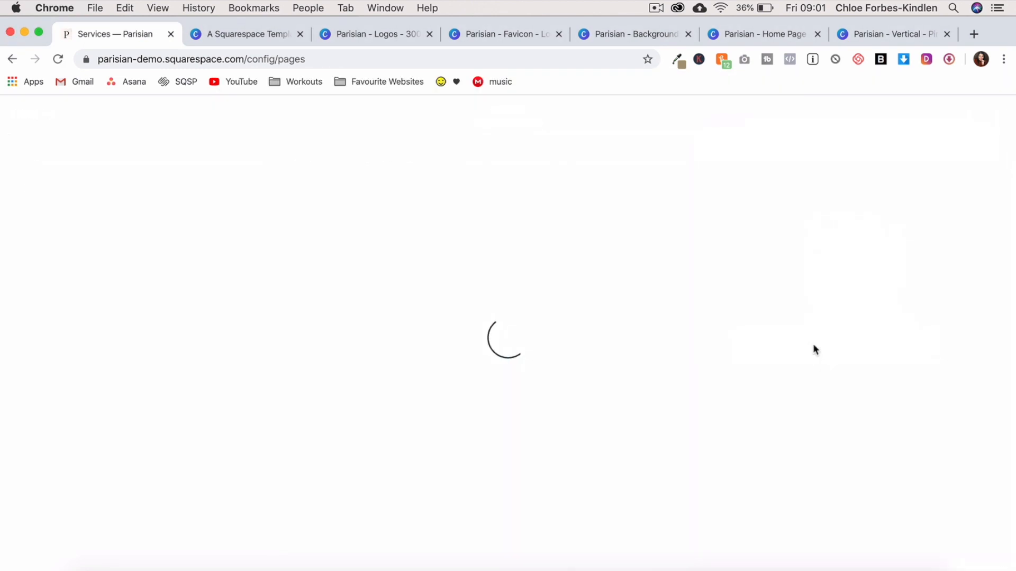
pyautogui.click(966, 115)
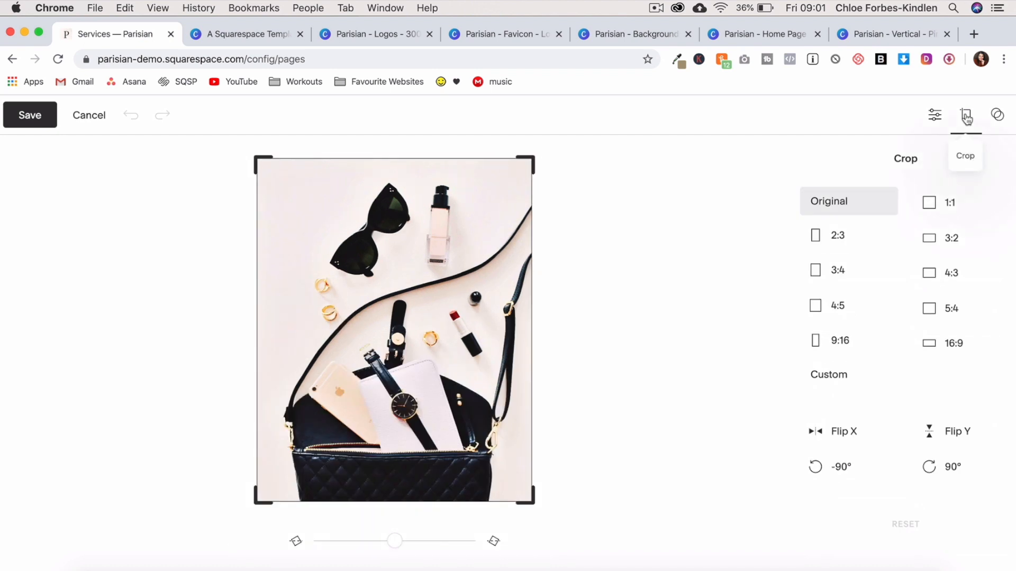
pyautogui.click(846, 274)
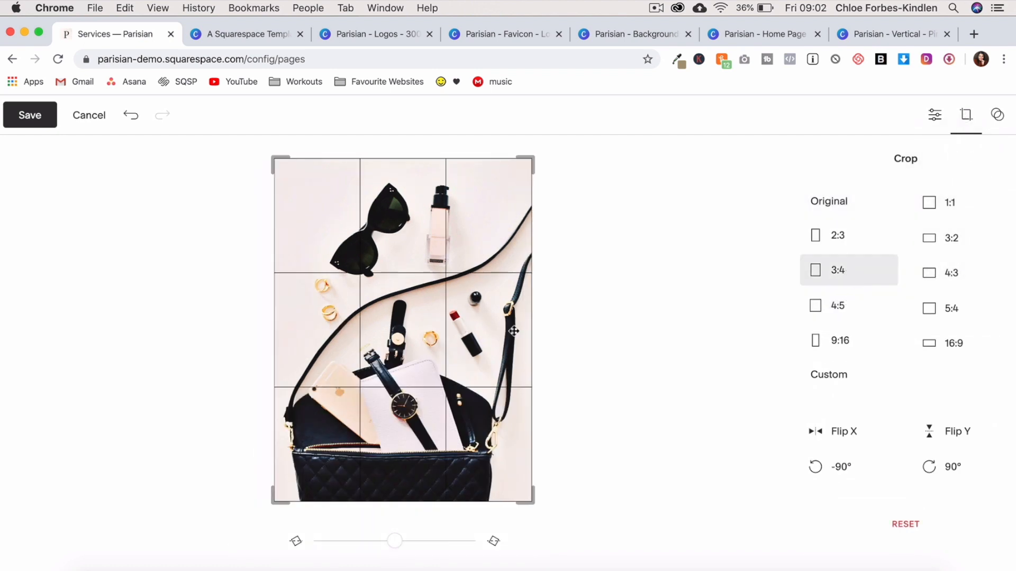
pyautogui.click(31, 122)
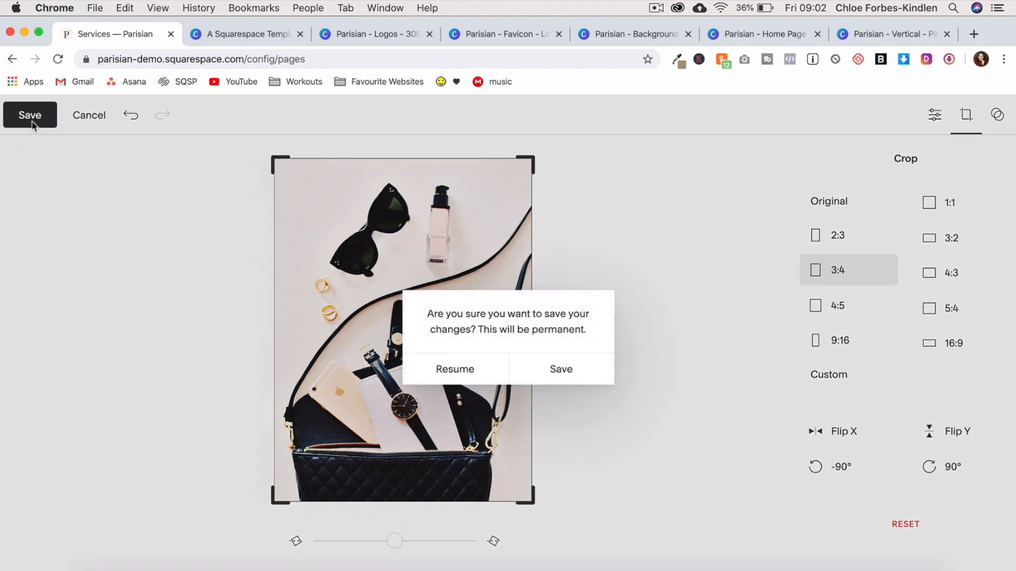
pyautogui.click(584, 370)
pyautogui.click(956, 557)
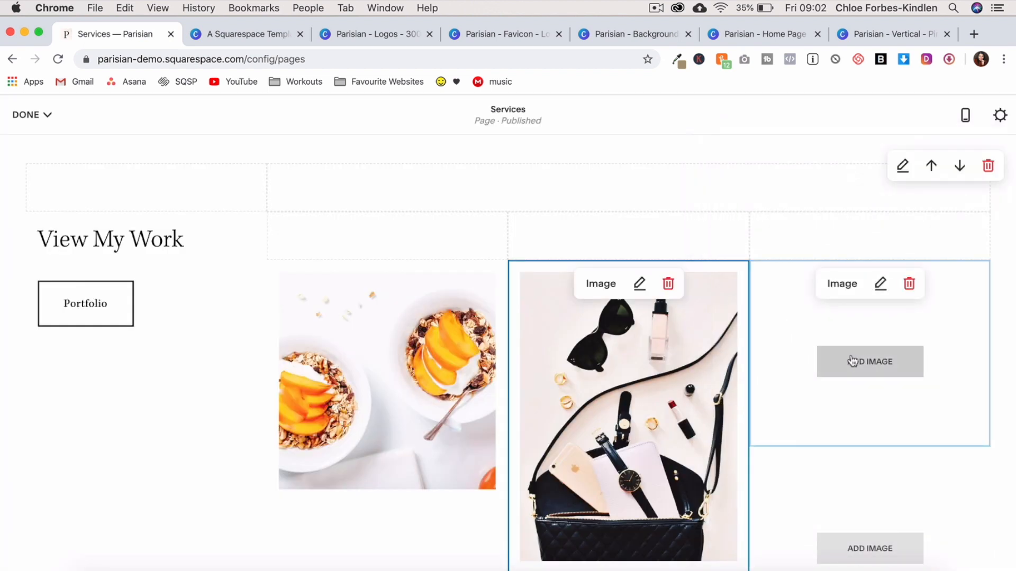
# - Add Services5.JPG to the third image block of the first row and crop it 1:1, shifted towards the photo's left side
pyautogui.click(853, 362)
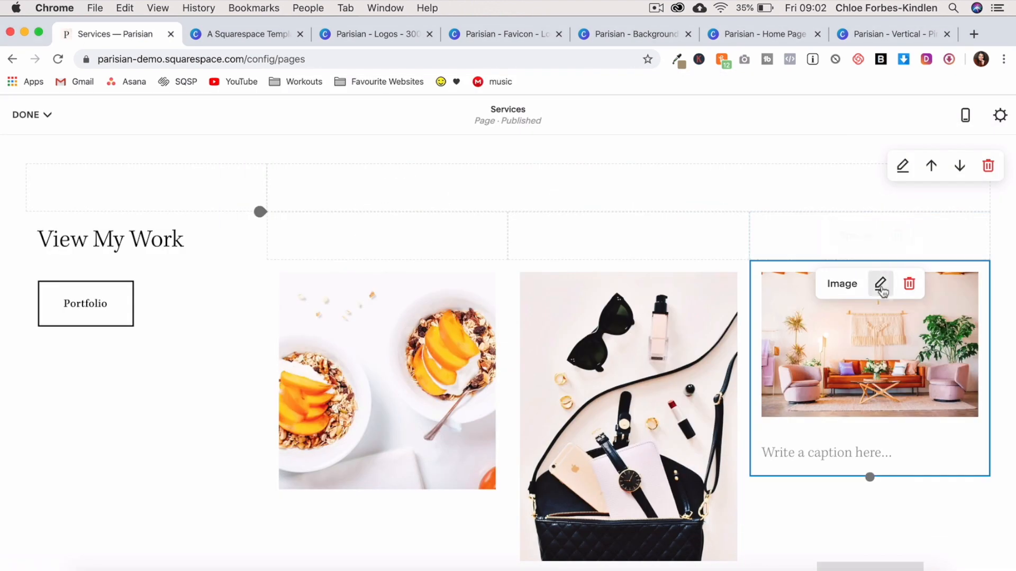
pyautogui.click(880, 286)
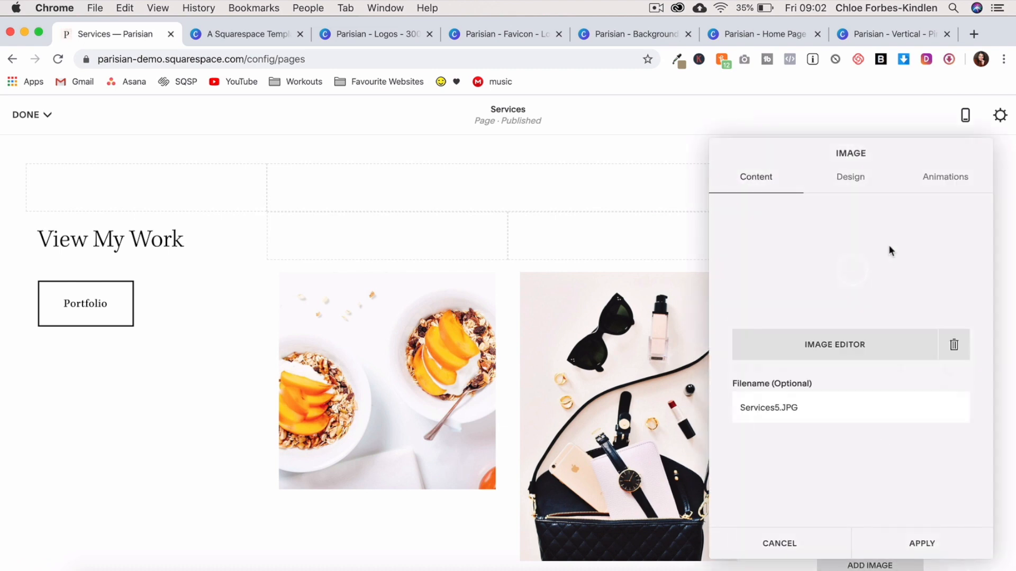
pyautogui.click(840, 343)
pyautogui.click(963, 121)
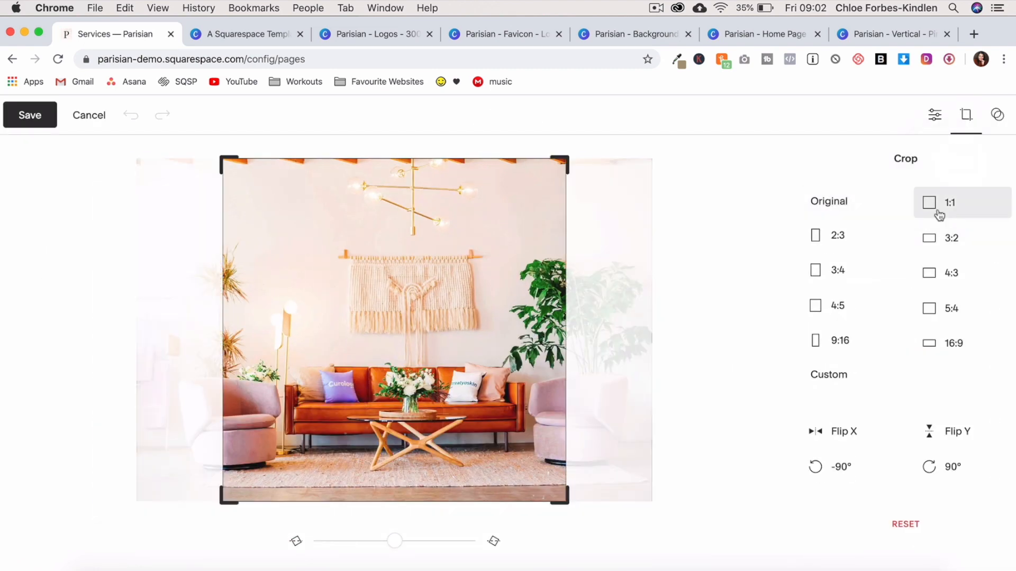
pyautogui.moveTo(444, 360); pyautogui.dragTo(359, 366)
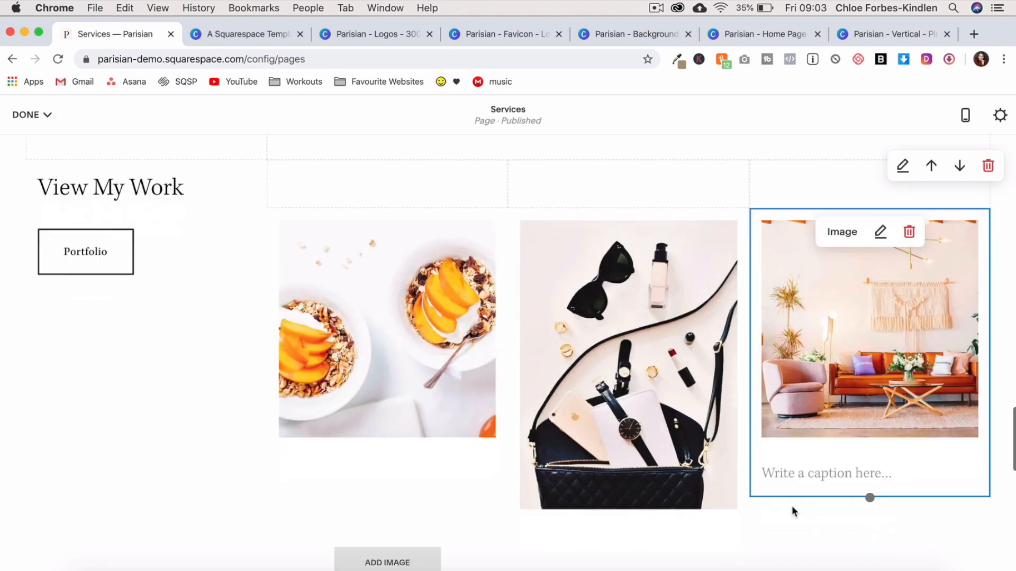
# - Fill the three empty second-row image blocks with Services6.JPG, Services7.JPG and Services8.JPG
pyautogui.scroll(-3, 792, 506)
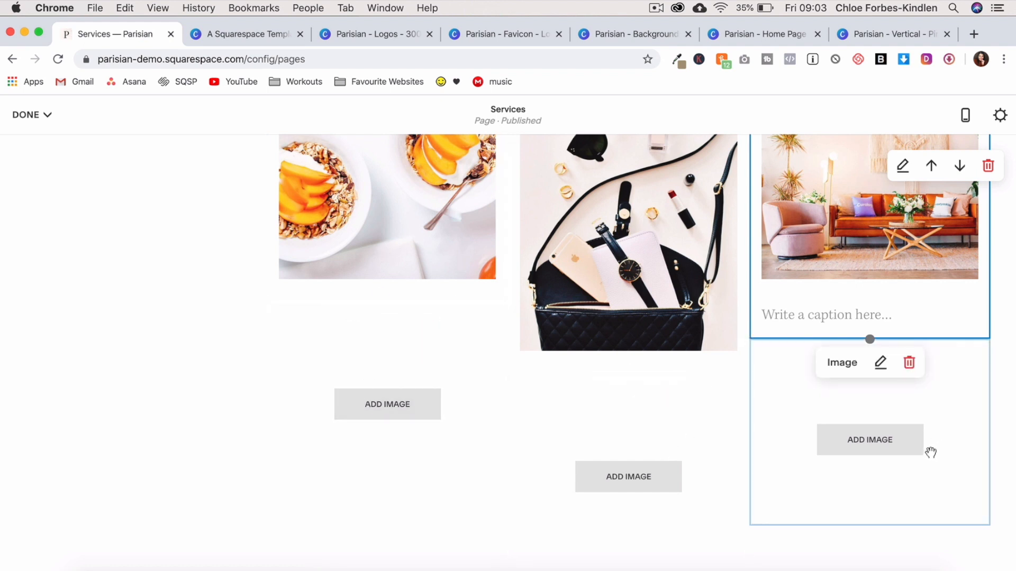
pyautogui.click(392, 410)
pyautogui.click(748, 432)
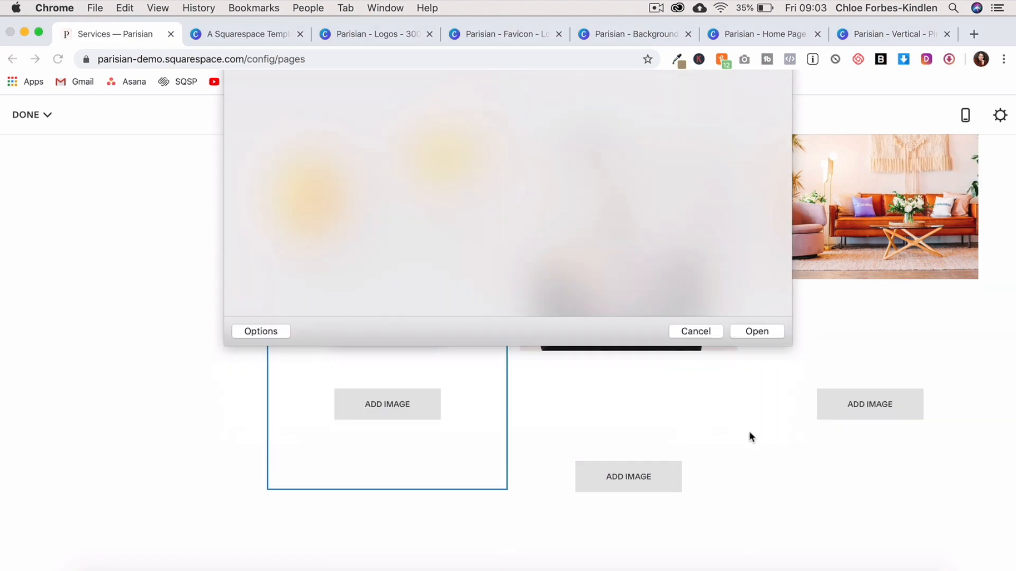
pyautogui.click(747, 431)
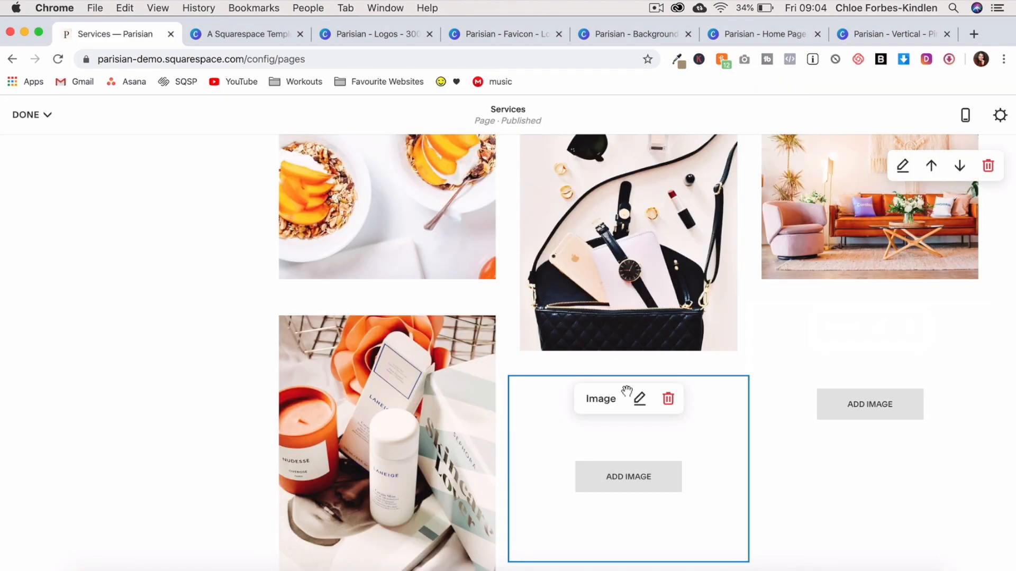
pyautogui.click(639, 399)
pyautogui.click(656, 8)
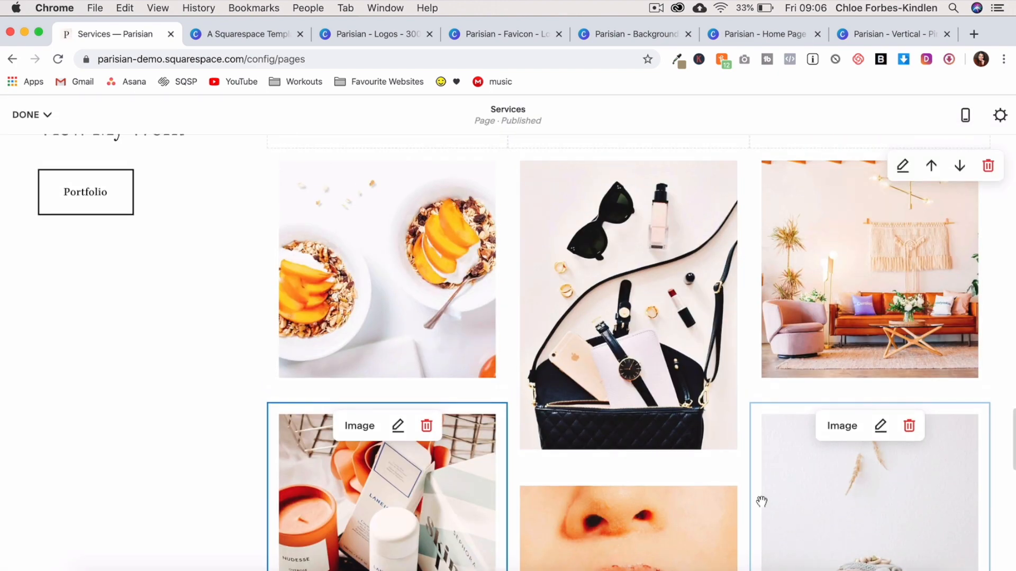
# - Delete the spacer above each of the three image columns and the wide spacer across the top of the gallery
pyautogui.scroll(2, 762, 502)
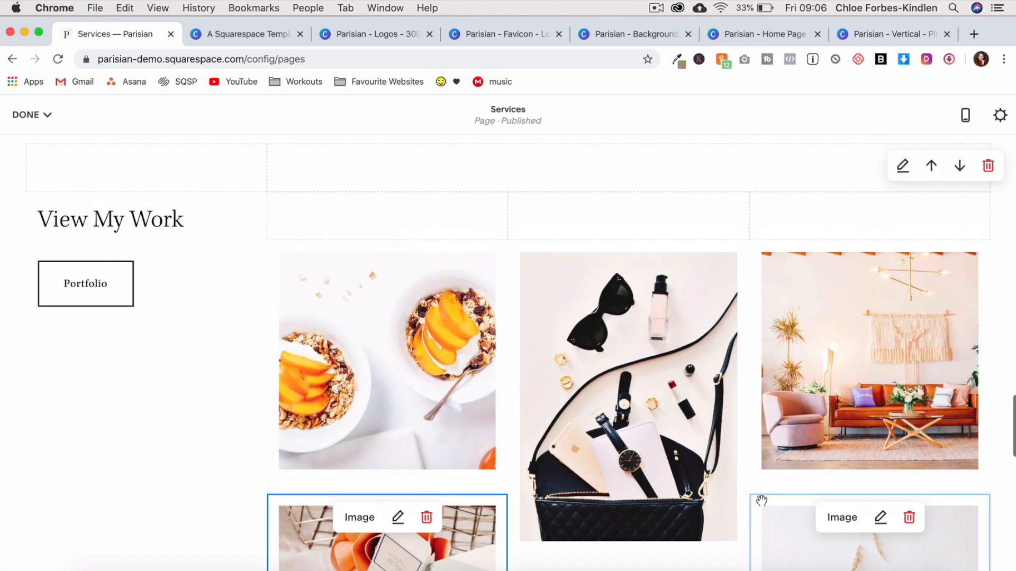
pyautogui.scroll(-5, 761, 502)
pyautogui.scroll(-3, 762, 502)
pyautogui.scroll(7, 761, 501)
pyautogui.scroll(2, 761, 501)
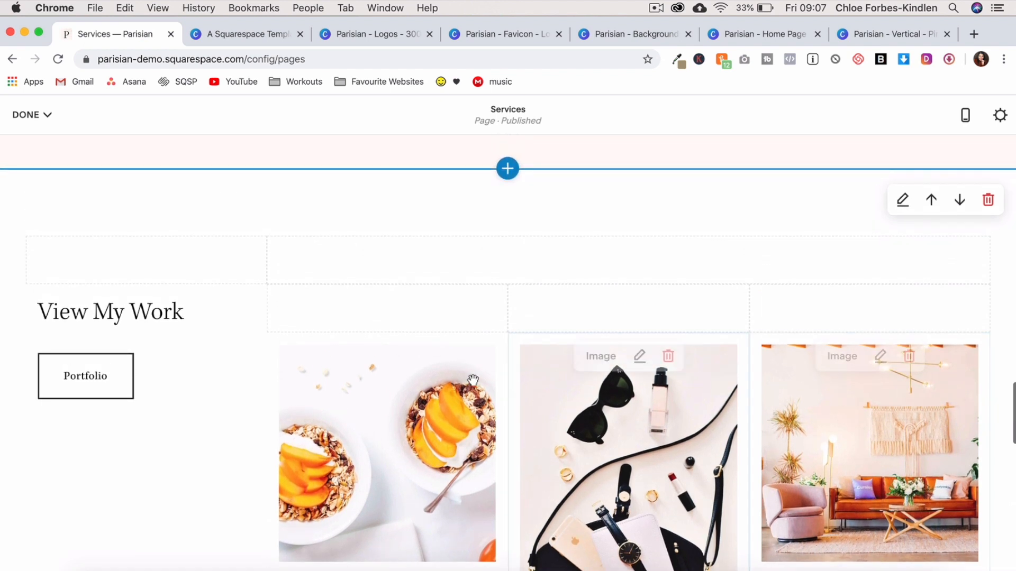
pyautogui.click(414, 310)
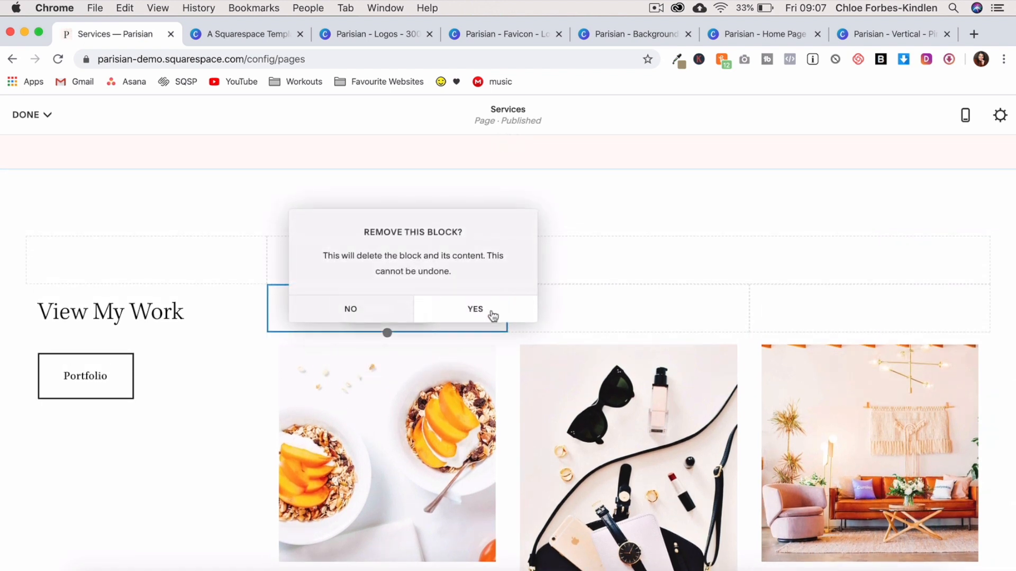
pyautogui.click(487, 314)
pyautogui.click(659, 314)
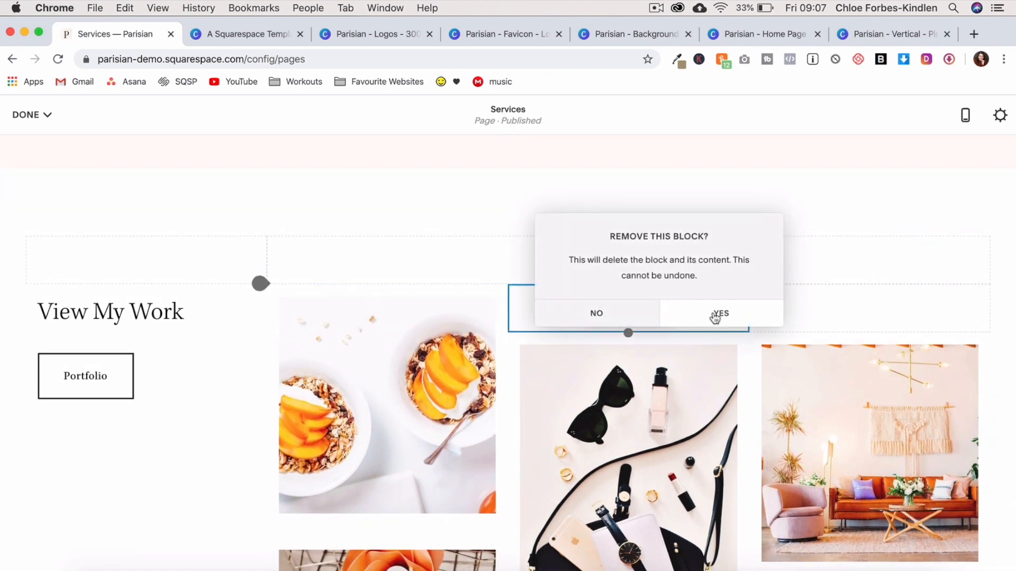
pyautogui.click(718, 316)
pyautogui.click(898, 311)
pyautogui.click(938, 311)
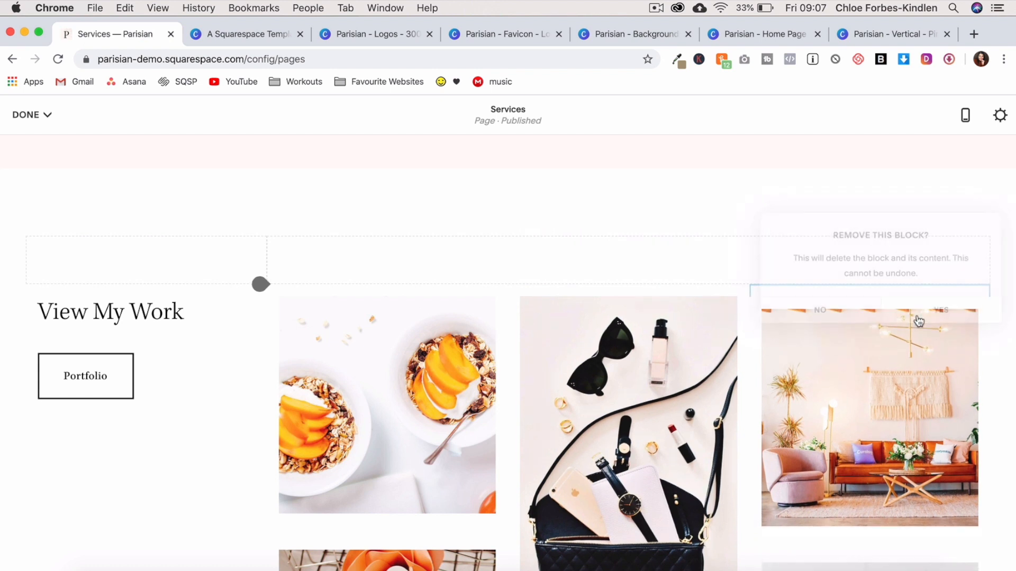
pyautogui.click(656, 264)
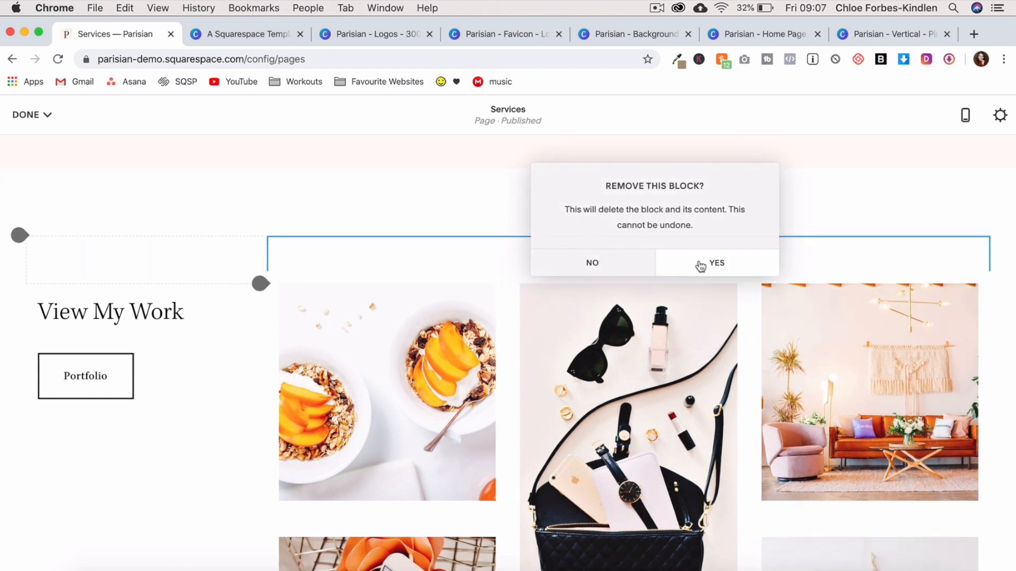
pyautogui.click(703, 263)
# - Set the gallery section's content width to M and replace its default theme with the Accent Dark color theme
pyautogui.click(903, 201)
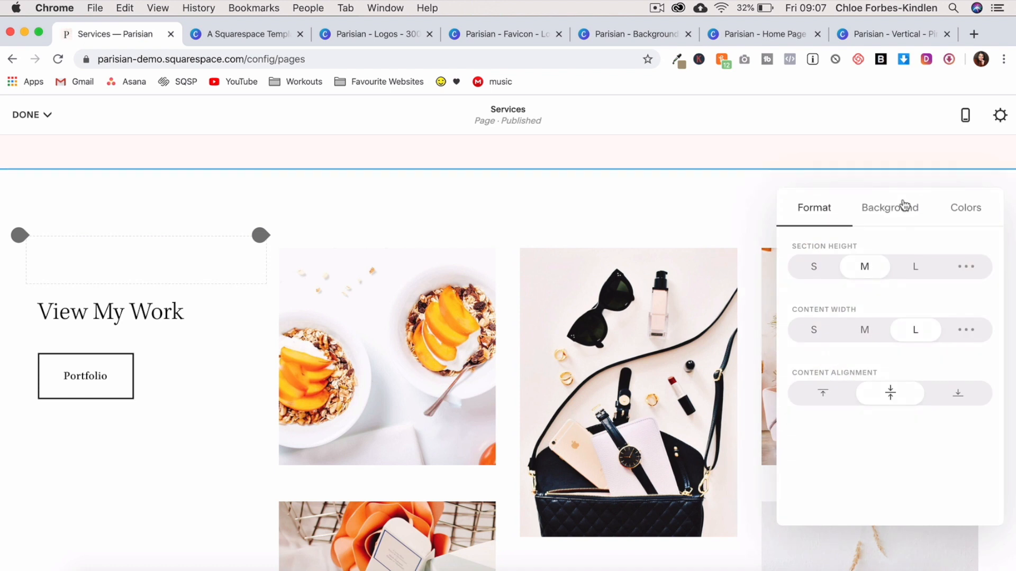
pyautogui.click(863, 330)
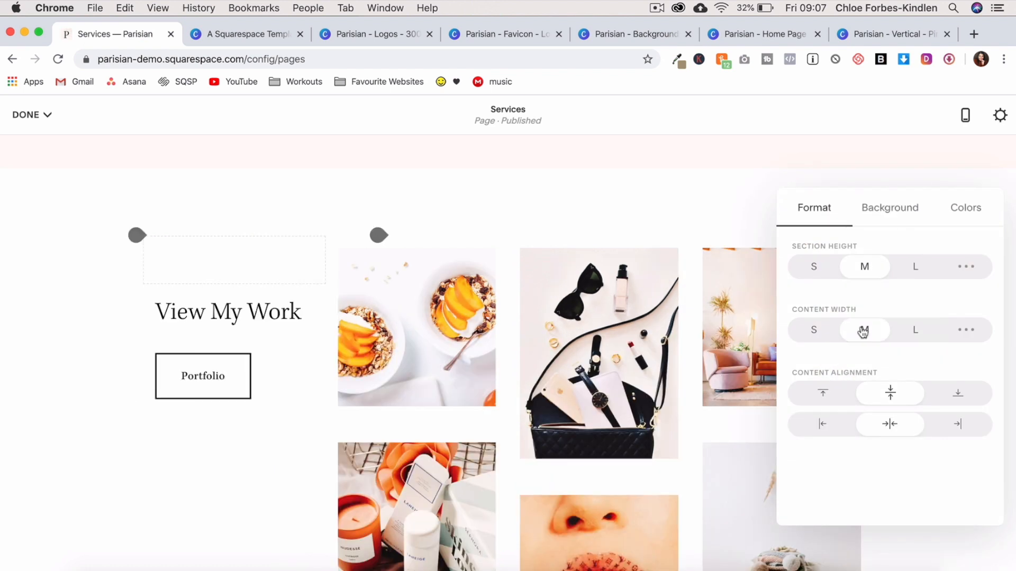
pyautogui.click(960, 214)
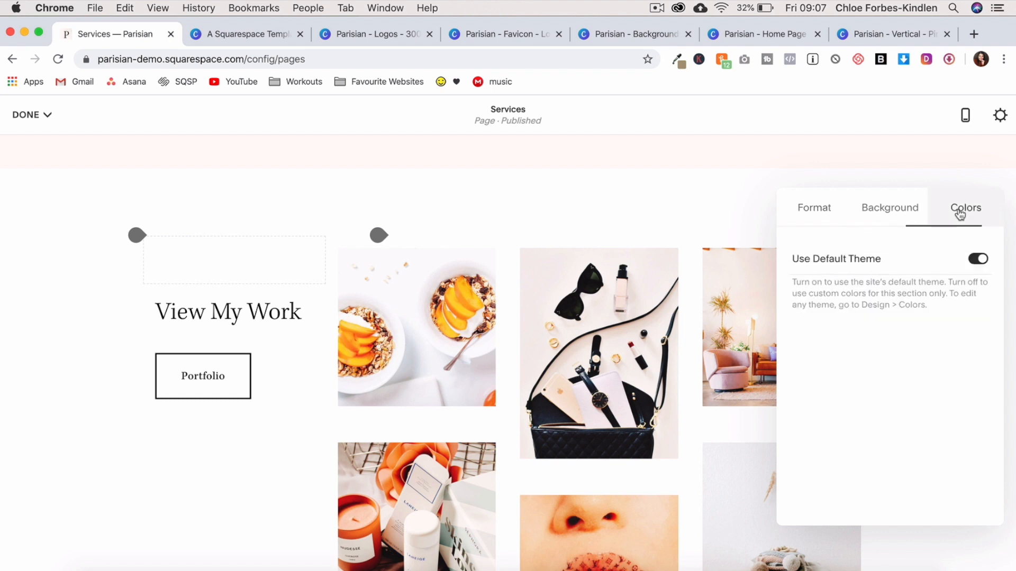
pyautogui.click(978, 260)
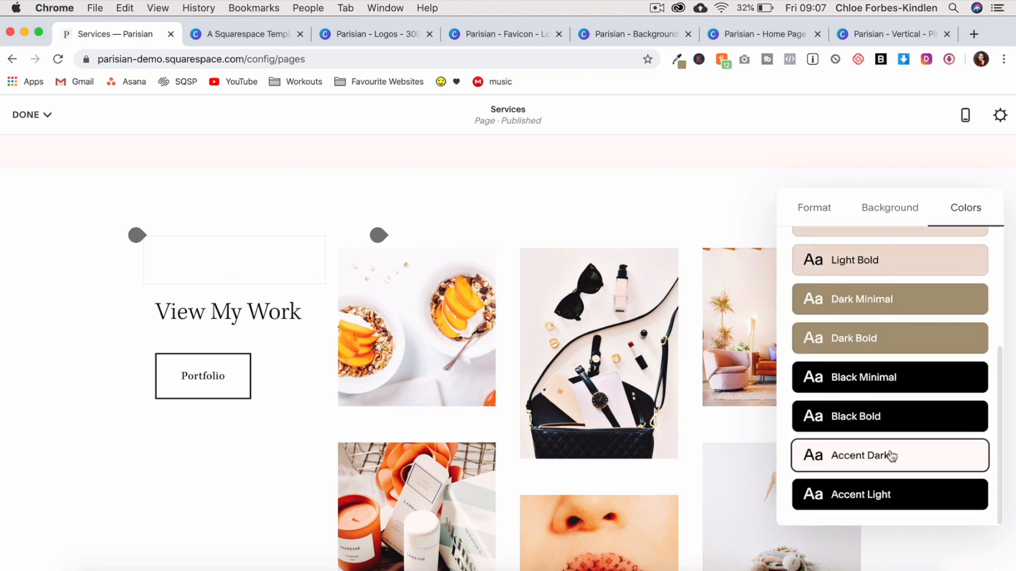
pyautogui.click(603, 210)
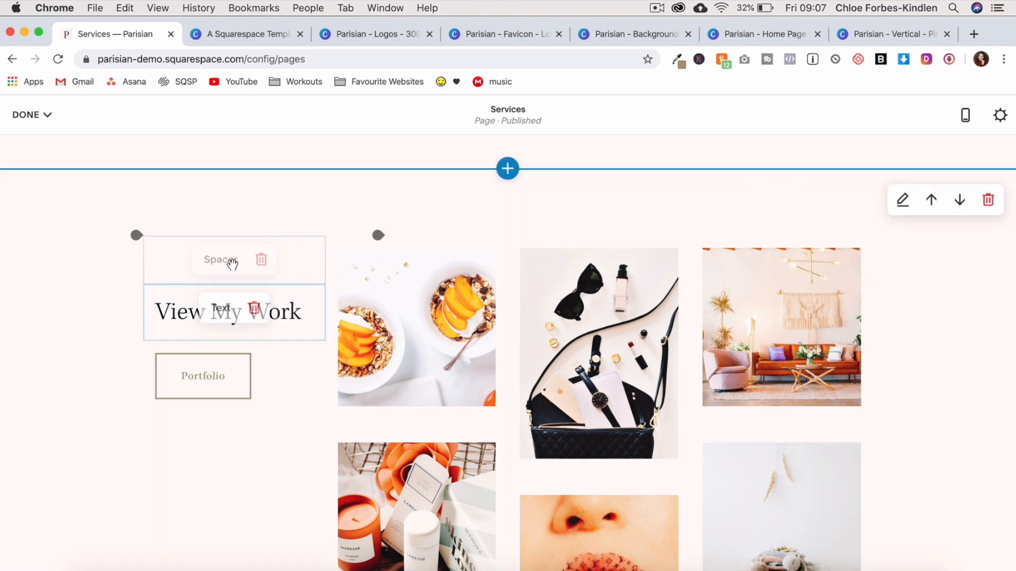
# - Enlarge the spacer above the "View My Work" heading so the heading and Portfolio button sit about midway down the gallery
pyautogui.click(181, 266)
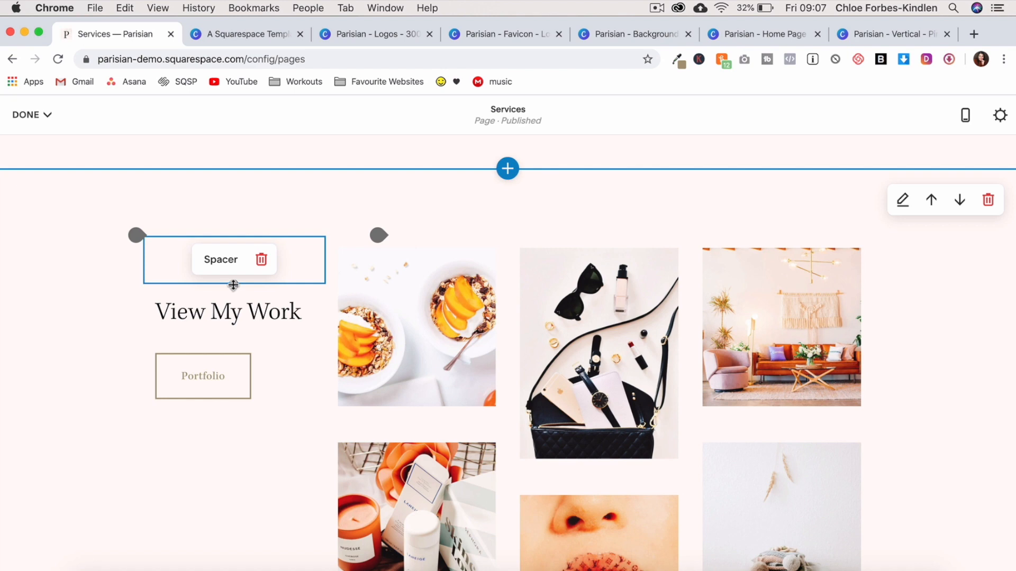
pyautogui.moveTo(233, 285); pyautogui.dragTo(227, 449)
pyautogui.scroll(-5, 221, 450)
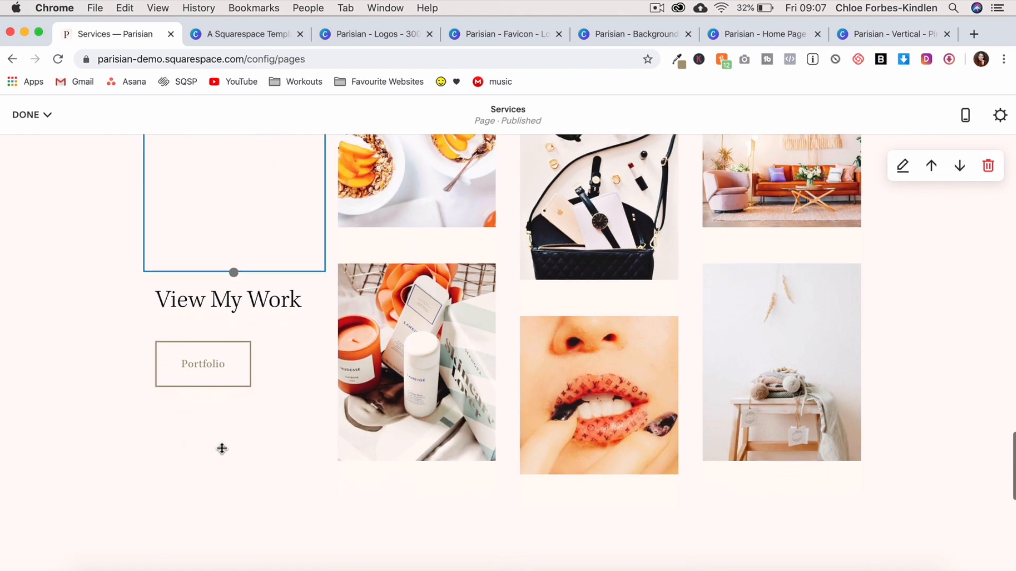
pyautogui.moveTo(231, 230); pyautogui.dragTo(231, 228)
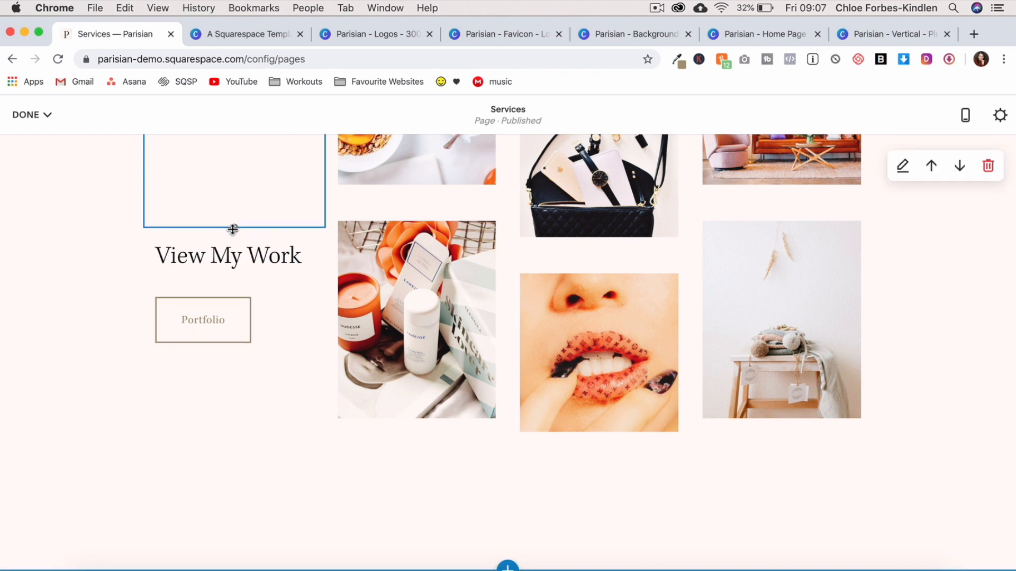
# - Save the edits made to the Services page
pyautogui.scroll(1, 233, 230)
pyautogui.scroll(2, 233, 229)
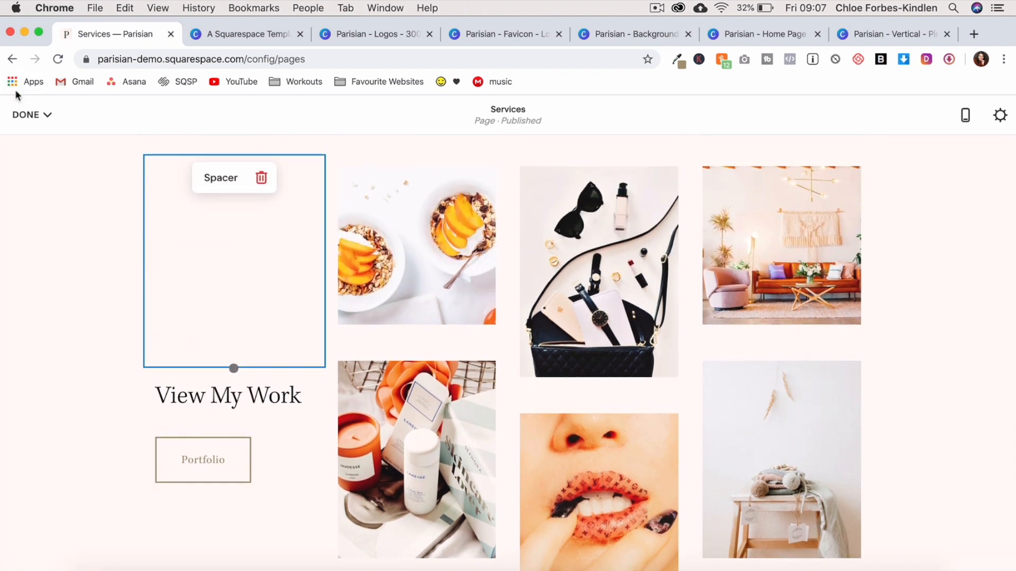
pyautogui.click(30, 114)
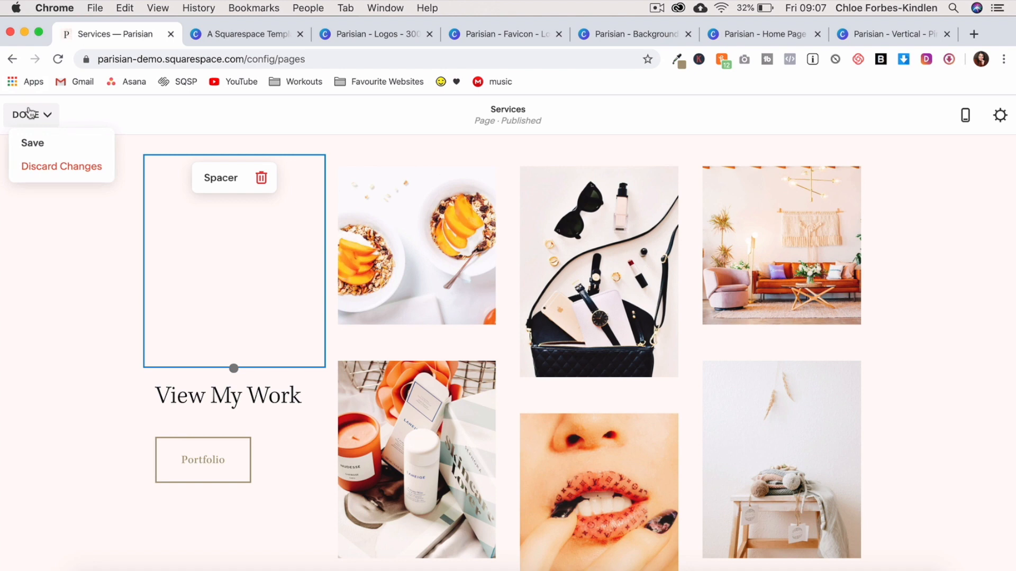
pyautogui.click(38, 151)
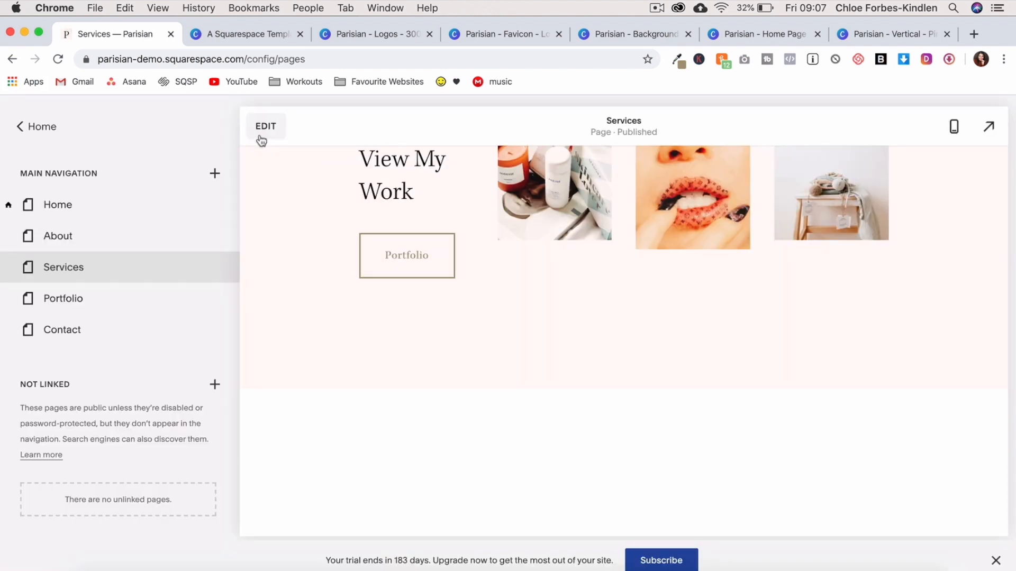
# - Reopen the Services page for editing and add a blank section directly below the "View My Work" gallery
pyautogui.click(261, 139)
pyautogui.scroll(-5, 506, 360)
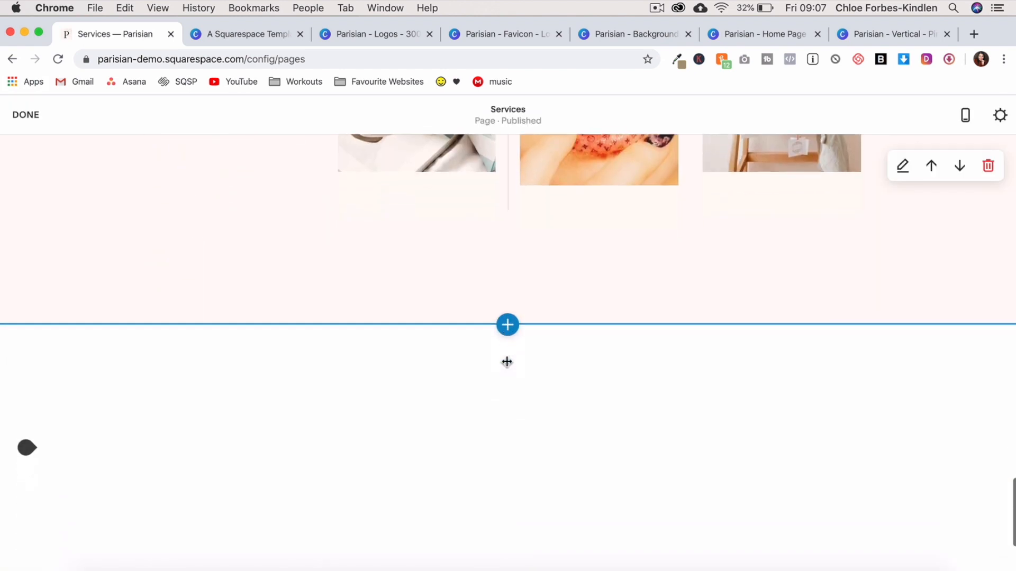
pyautogui.click(505, 314)
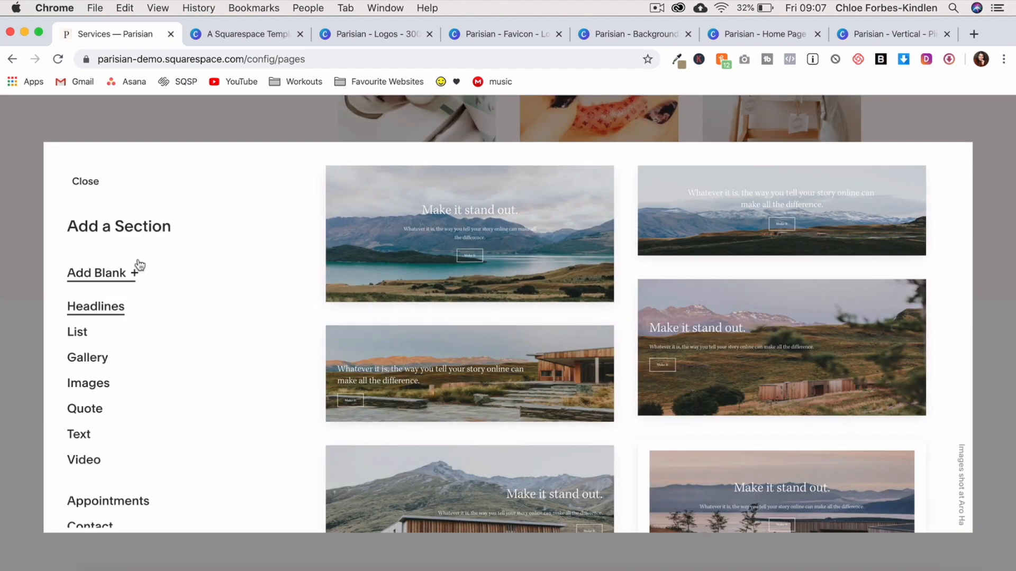
pyautogui.click(101, 273)
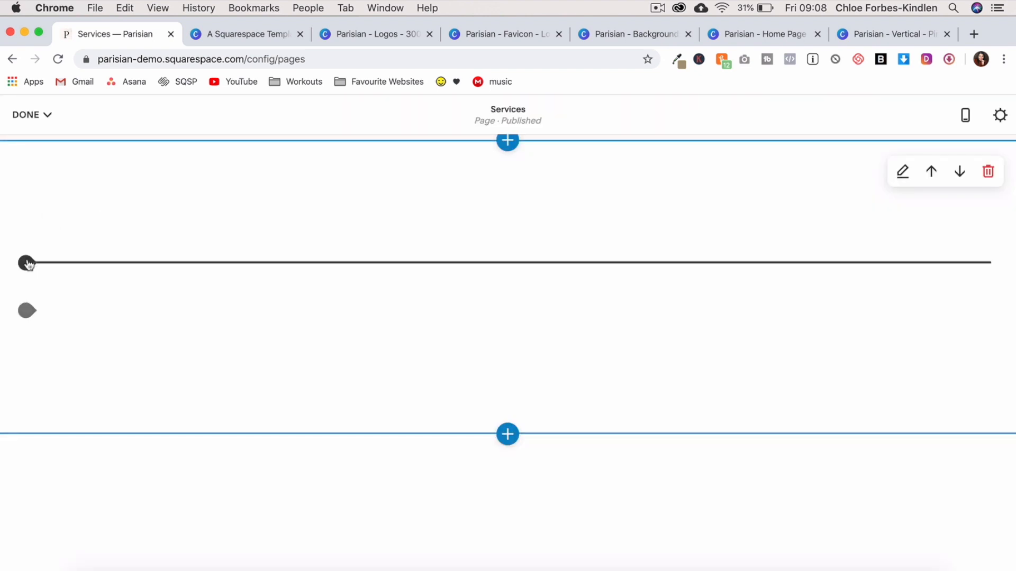
# - Add two spacer blocks to the blank section and arrange them side by side as two equal columns
pyautogui.click(27, 263)
pyautogui.click(66, 251)
pyautogui.click(27, 286)
pyautogui.click(67, 267)
pyautogui.moveTo(70, 265); pyautogui.dragTo(52, 239)
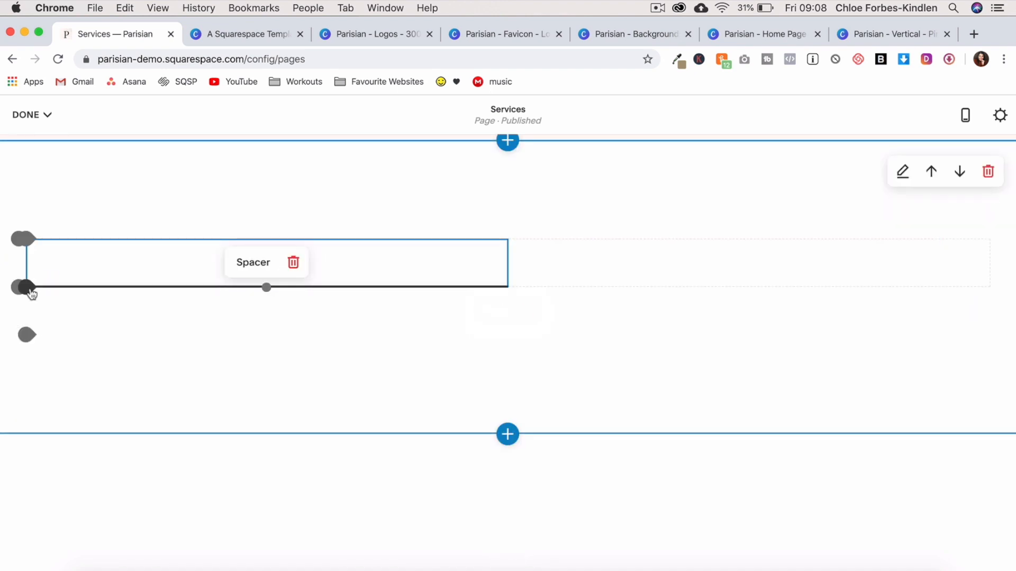
# - Add an image block with Services9.JPG under the left spacer and crop it to 1:1, framing the lower part of the photo
pyautogui.click(27, 288)
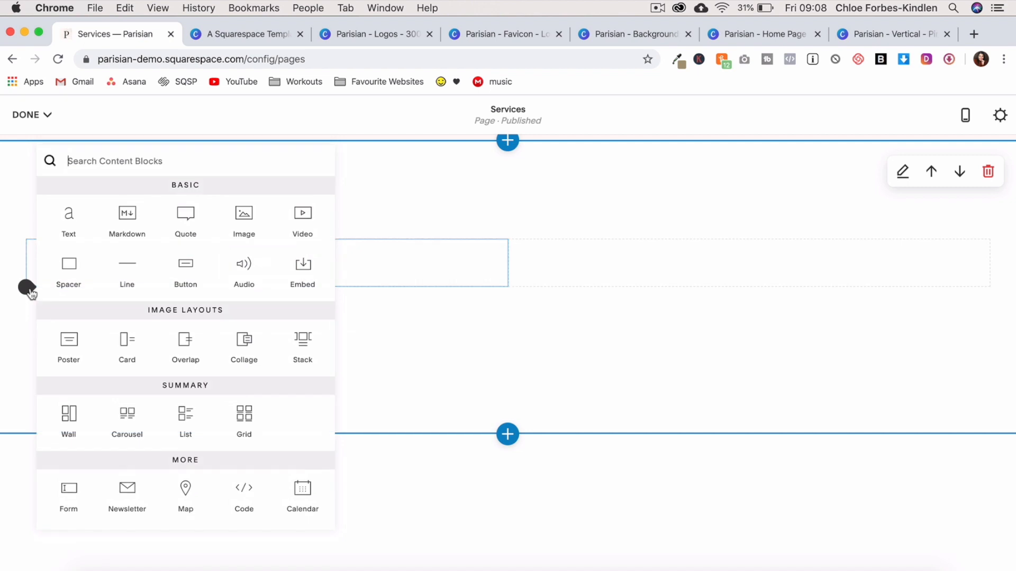
pyautogui.click(244, 218)
pyautogui.click(576, 281)
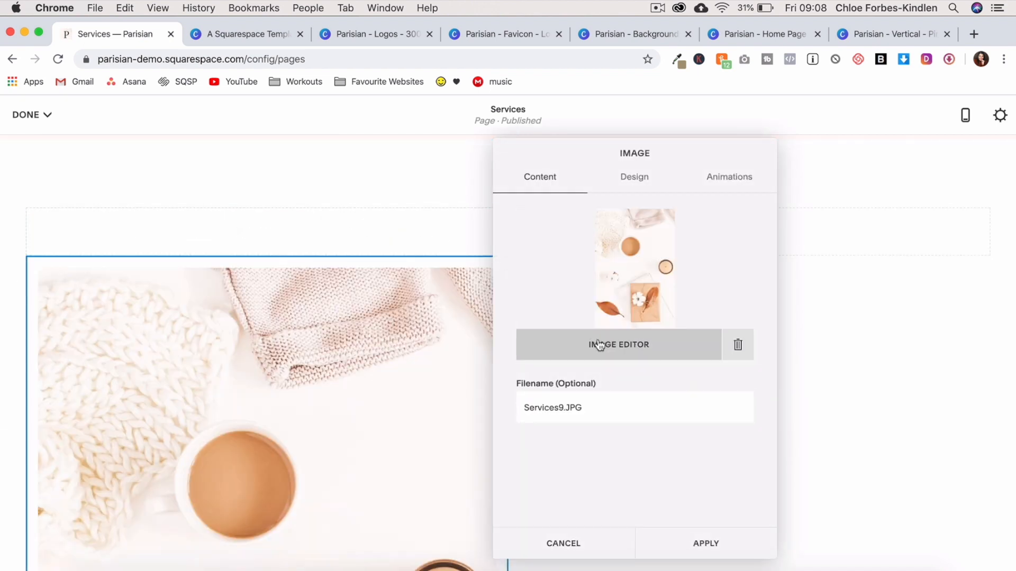
pyautogui.click(597, 344)
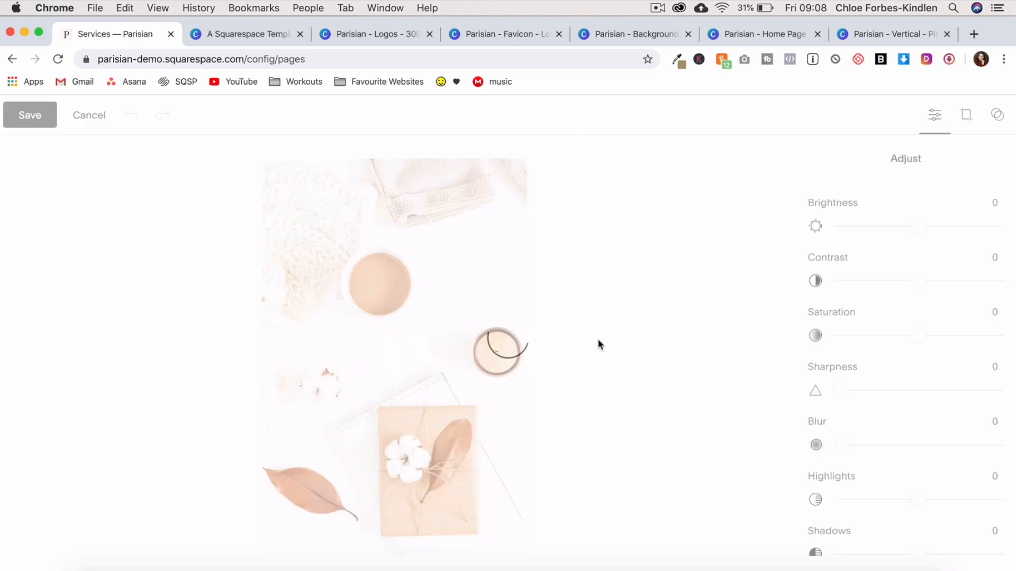
pyautogui.click(966, 115)
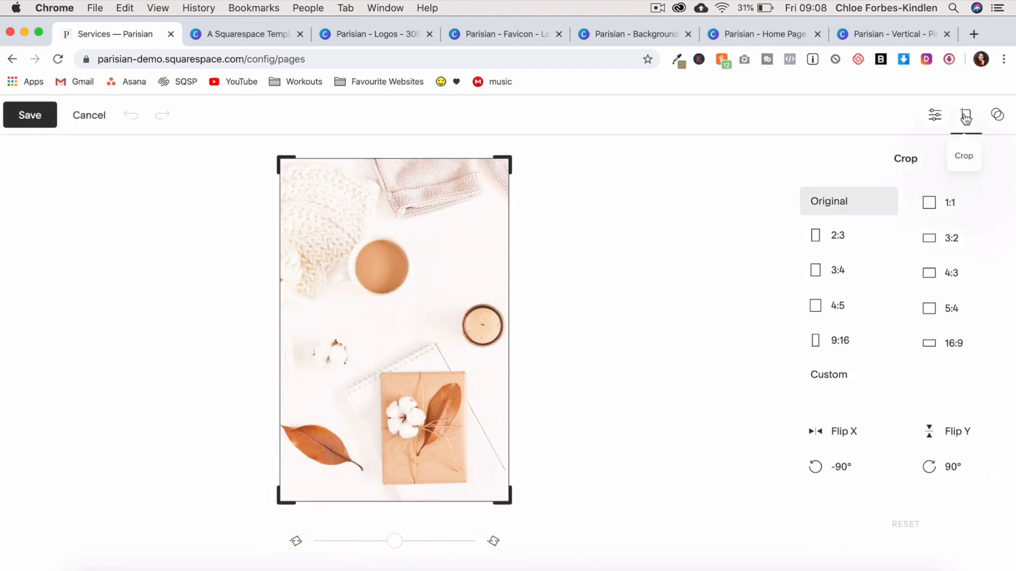
pyautogui.click(946, 206)
pyautogui.moveTo(456, 351); pyautogui.dragTo(456, 386)
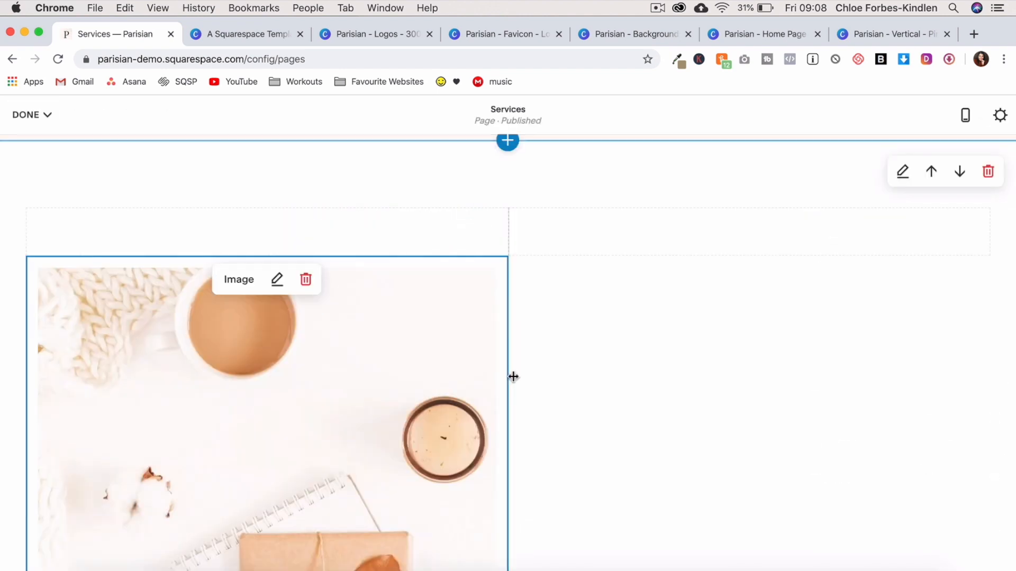
# - Add a text block below the square image reading "Let’s Work Together To Build A Beautiful Brand Experience."
pyautogui.scroll(-6, 513, 377)
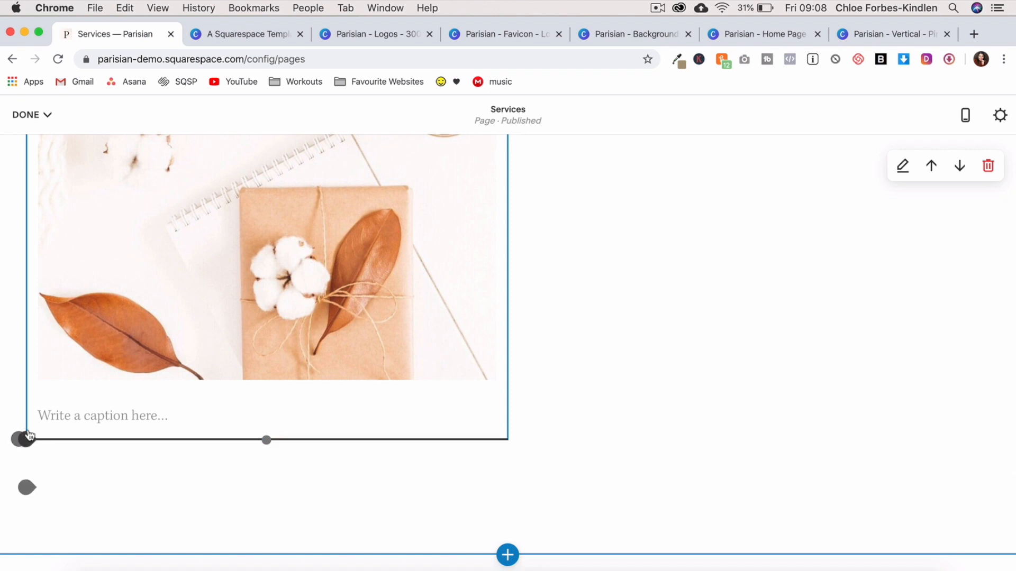
pyautogui.click(26, 438)
pyautogui.click(68, 259)
pyautogui.write('Let’s Work Together To Build A Beautiful Brand Experience.')
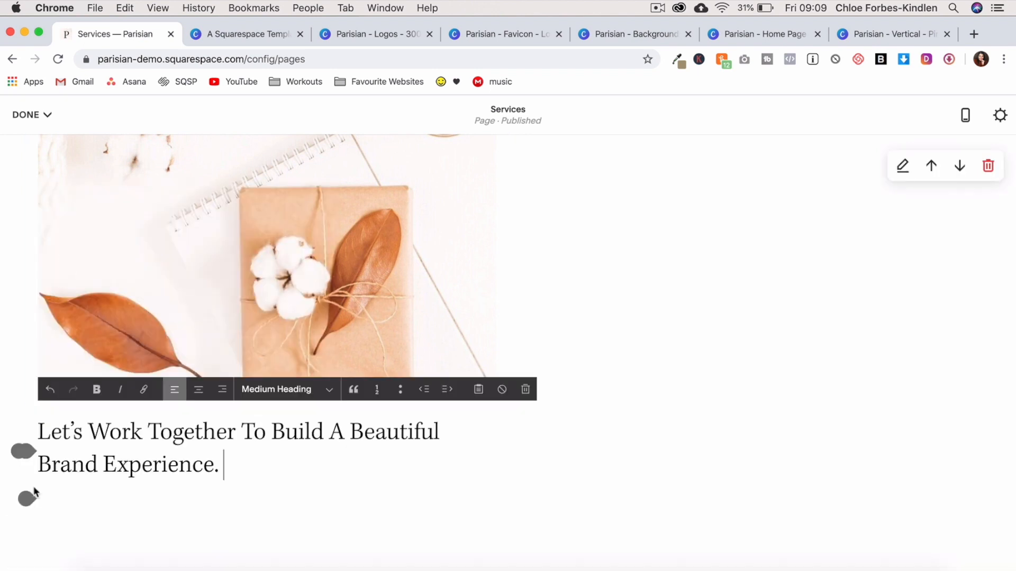
# - Add a left-aligned button below the heading with the text "Contact" and the clickthrough URL /contact
pyautogui.click(183, 307)
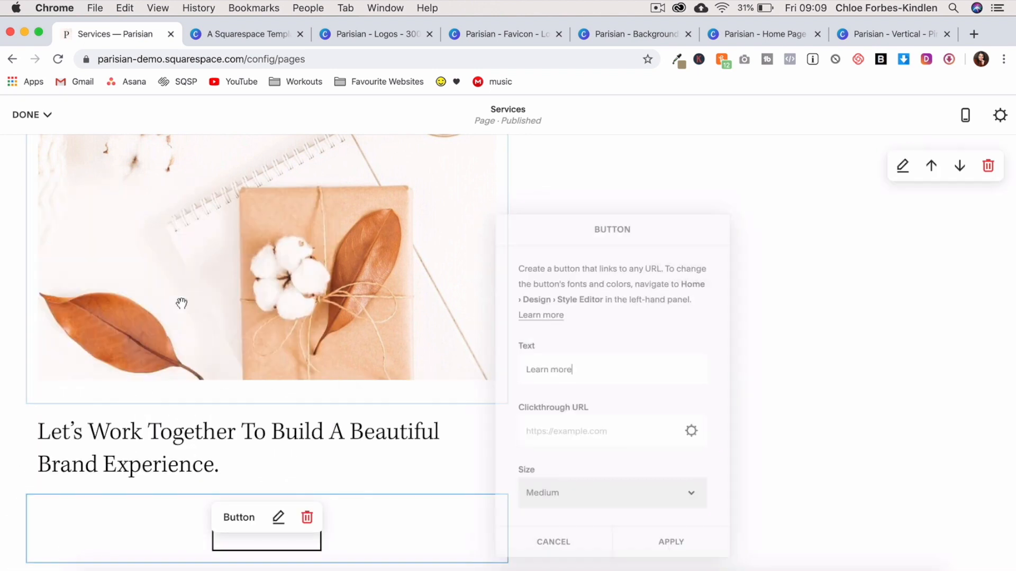
pyautogui.click(628, 360)
pyautogui.write('Contact')
pyautogui.press('Tab')
pyautogui.write('/contact')
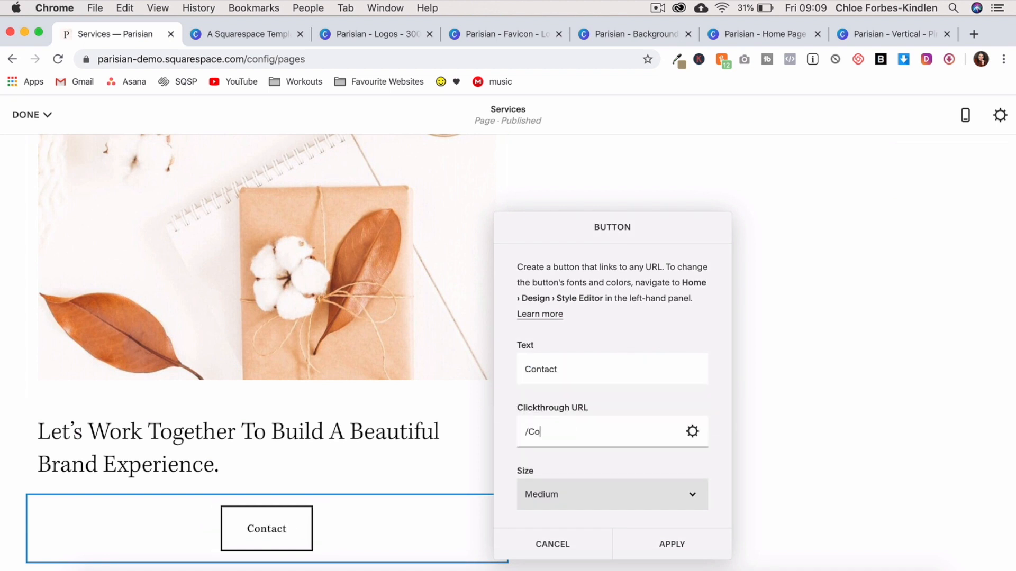
pyautogui.scroll(-2, 594, 429)
pyautogui.click(586, 496)
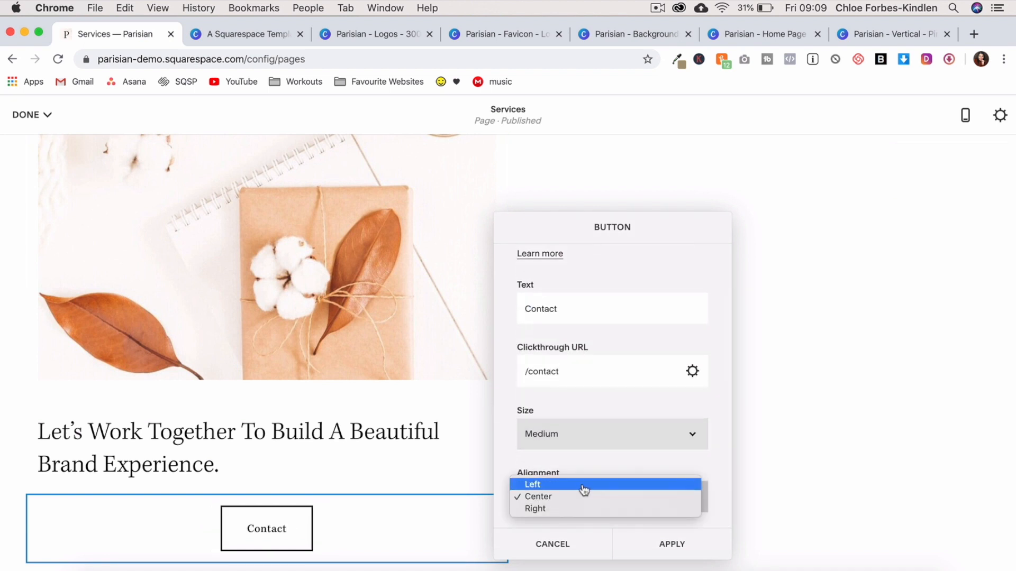
pyautogui.click(585, 490)
pyautogui.click(659, 536)
# - Add an image block with the seated woman photo under the right spacer and a line block beneath it
pyautogui.scroll(5, 623, 382)
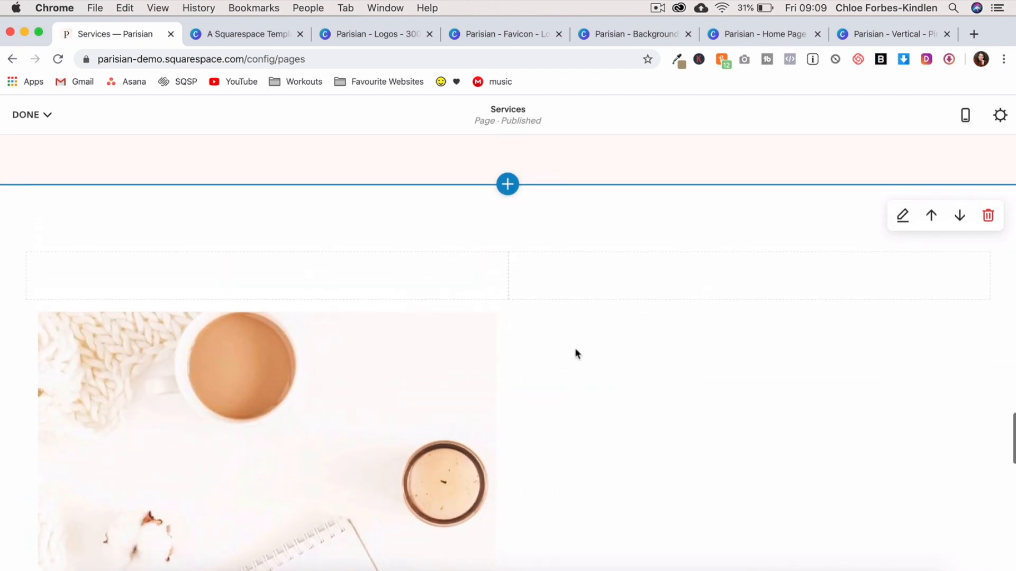
pyautogui.click(513, 302)
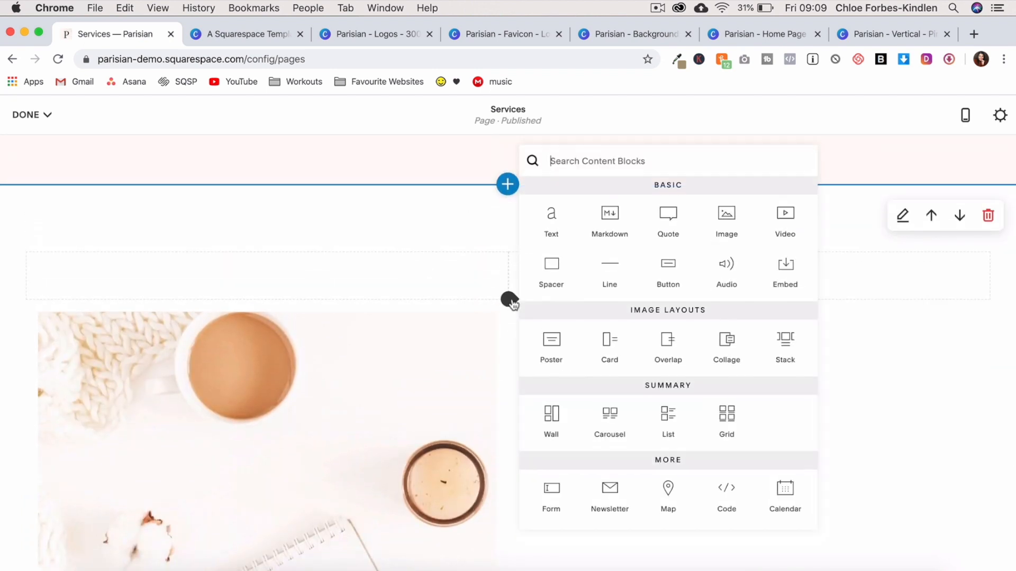
pyautogui.click(728, 219)
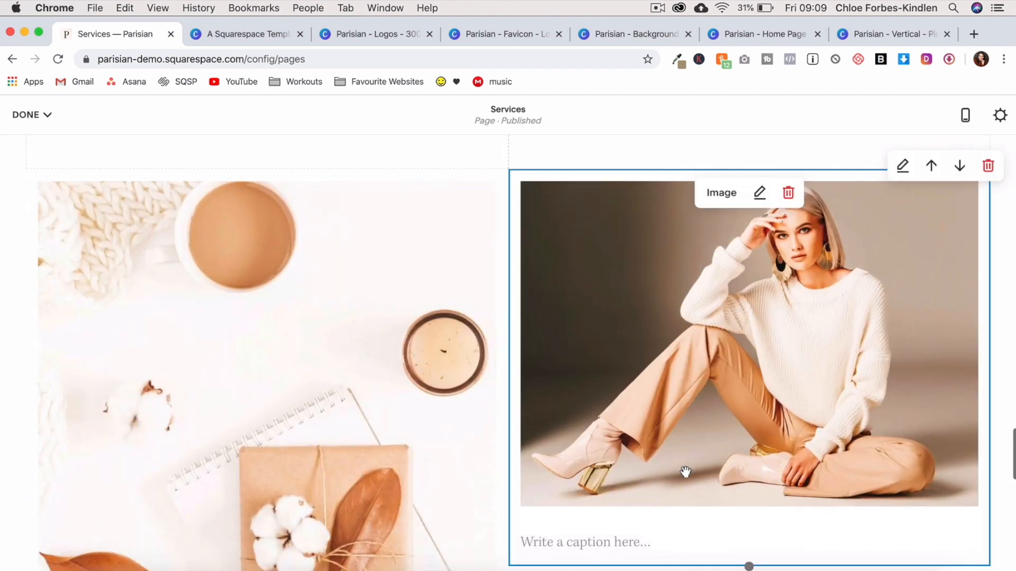
pyautogui.scroll(-3, 687, 476)
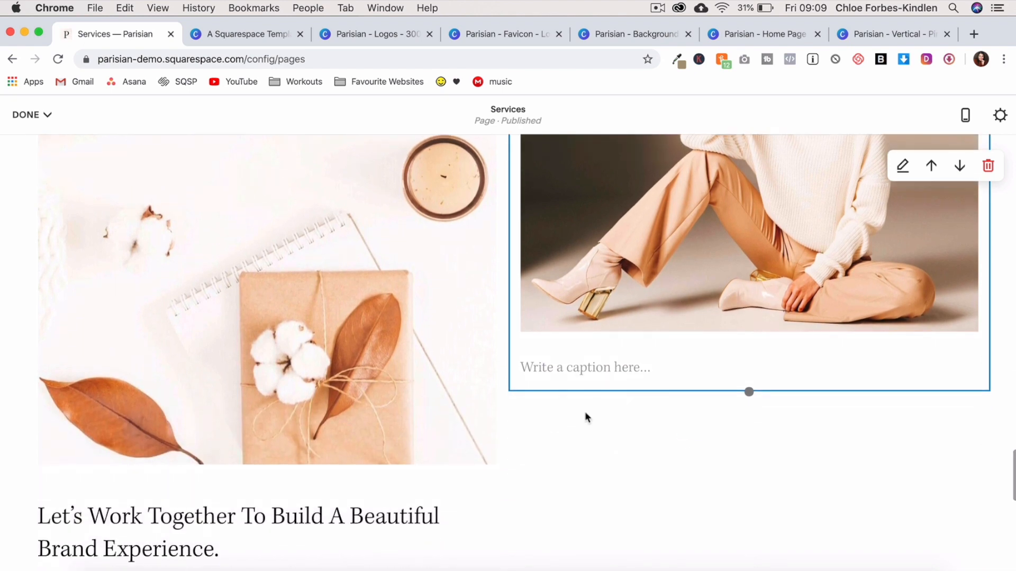
pyautogui.click(509, 391)
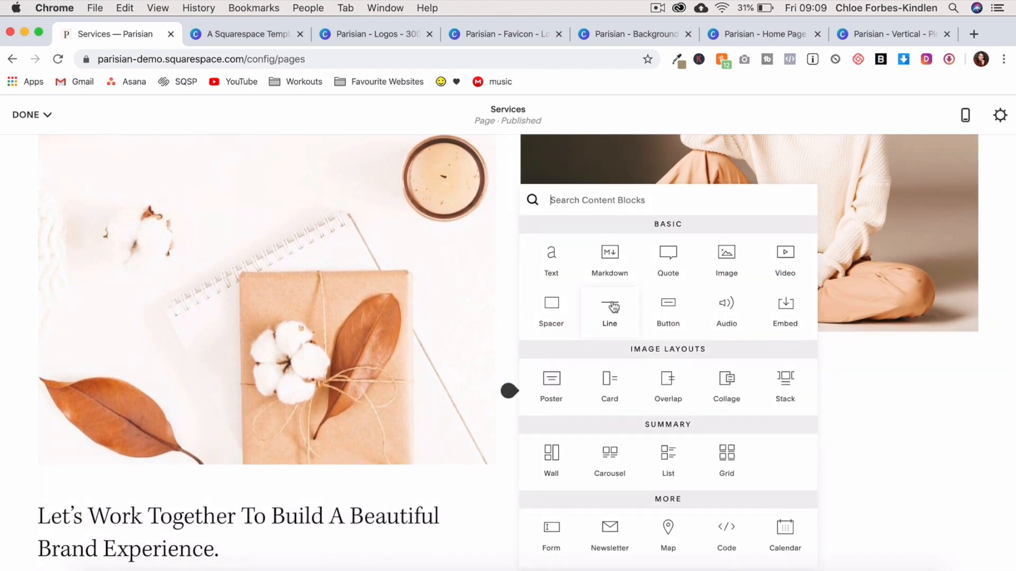
pyautogui.click(612, 306)
# - Set the new section's content width to M and replace its default theme with the Accent Dark color theme
pyautogui.scroll(5, 612, 301)
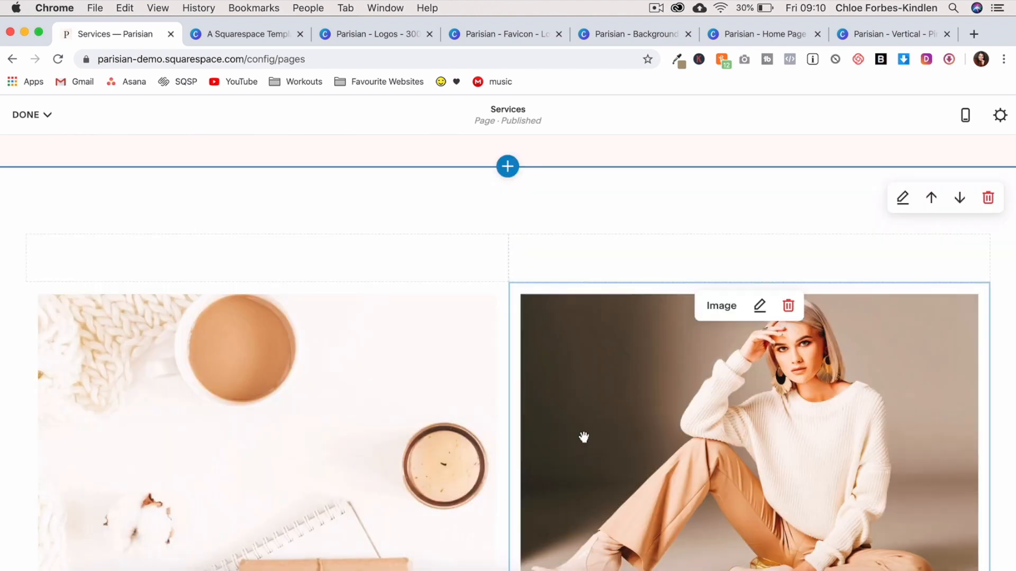
pyautogui.click(904, 198)
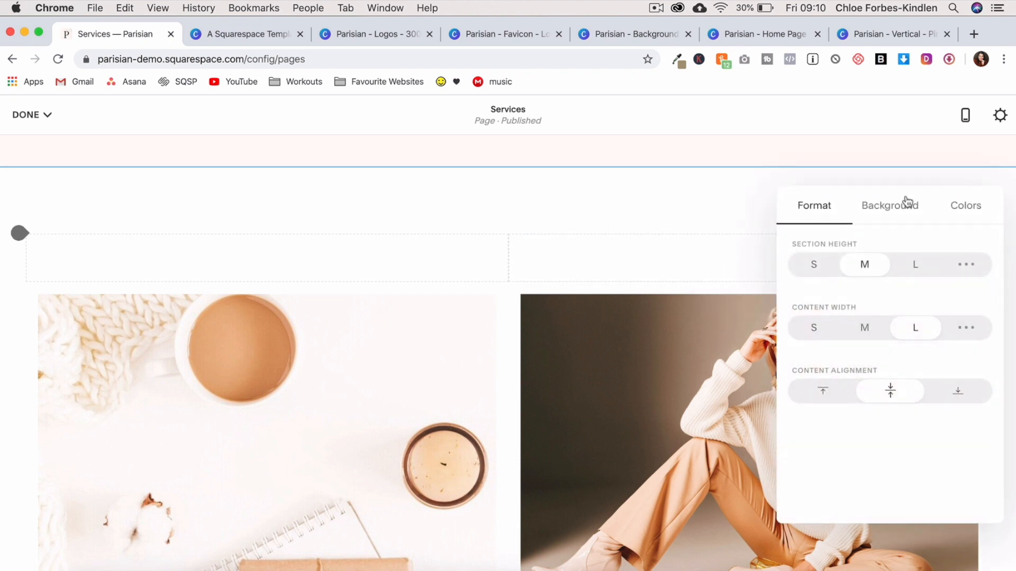
pyautogui.click(868, 329)
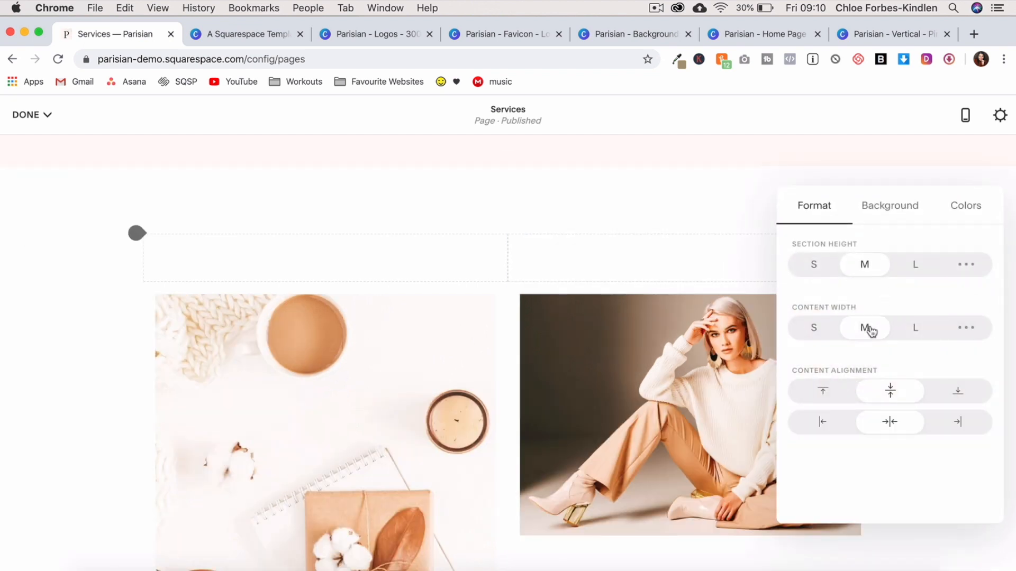
pyautogui.click(971, 210)
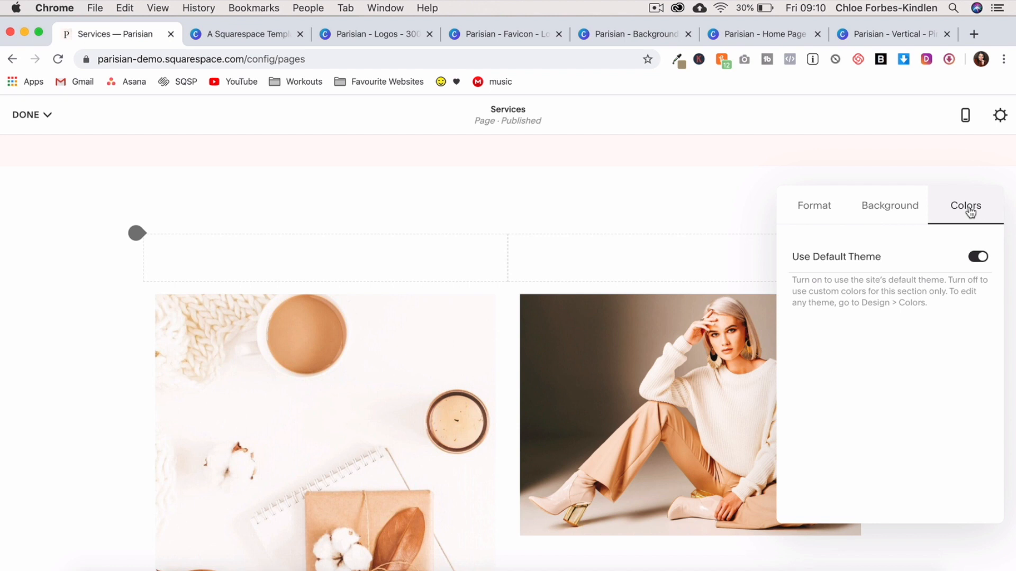
pyautogui.click(979, 259)
pyautogui.scroll(-4, 912, 415)
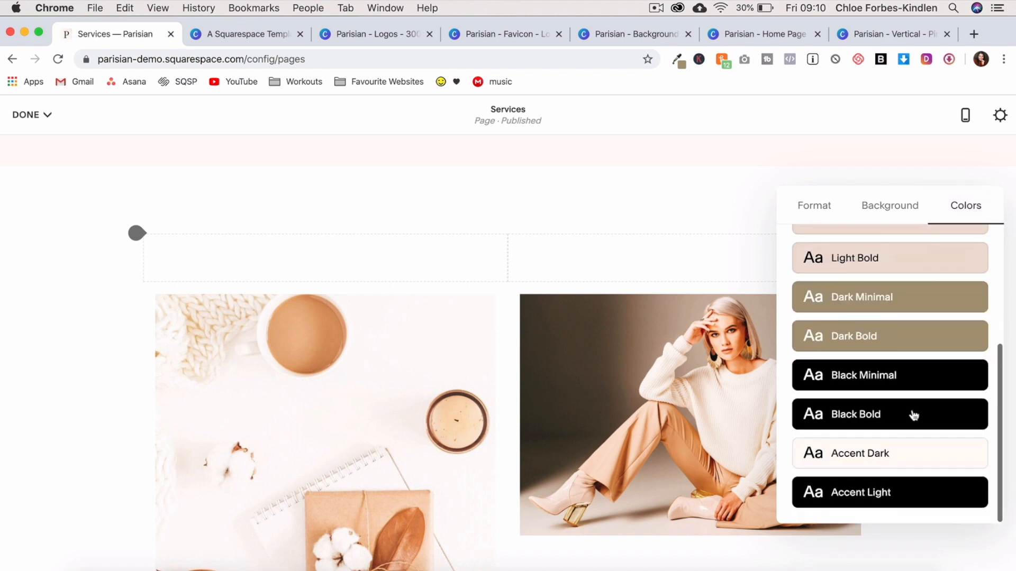
pyautogui.click(899, 464)
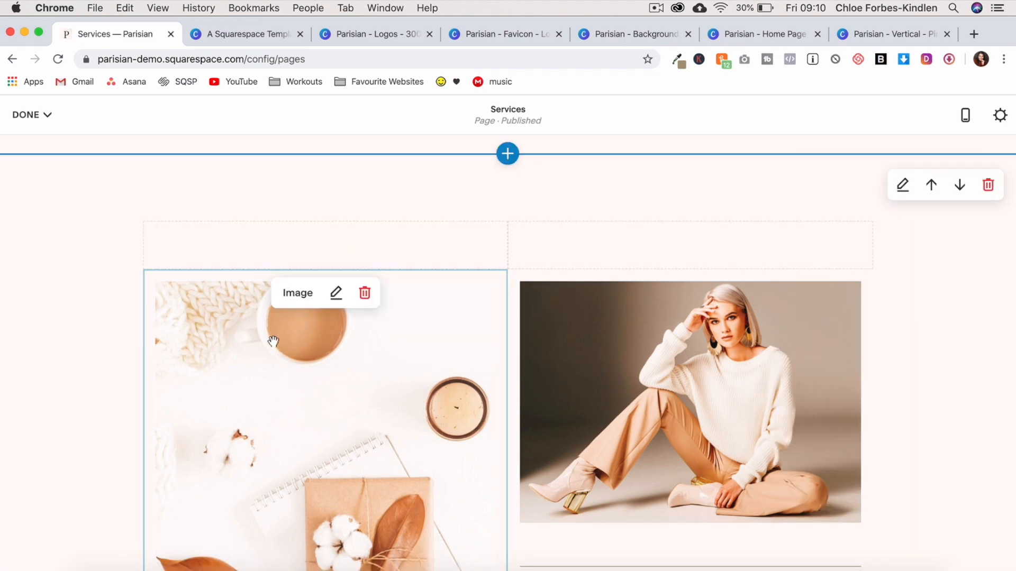
# - Delete the spacer above the coffee flat-lay image and narrow its column to about a third of the content width
pyautogui.moveTo(363, 258)
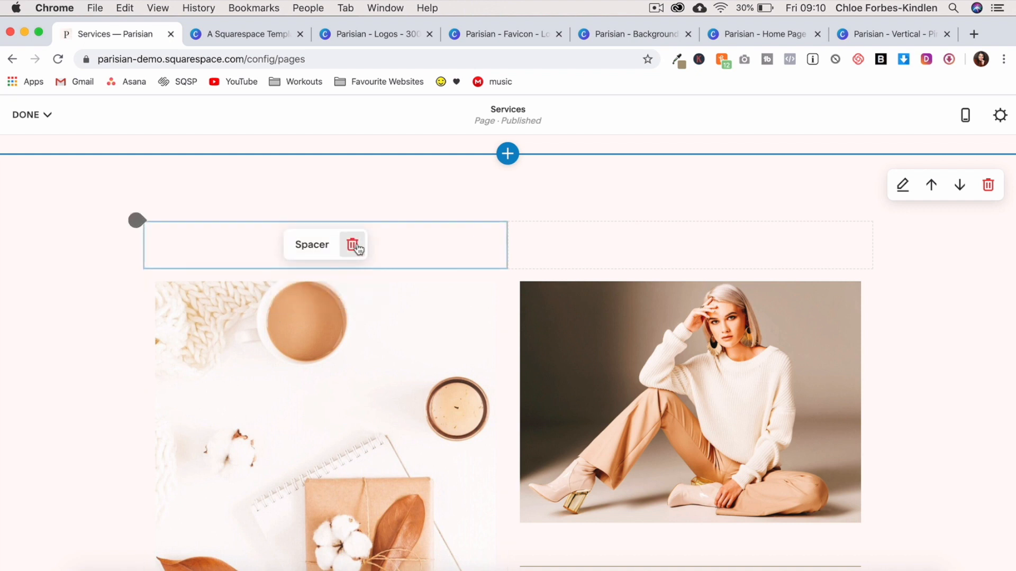
pyautogui.click(353, 246)
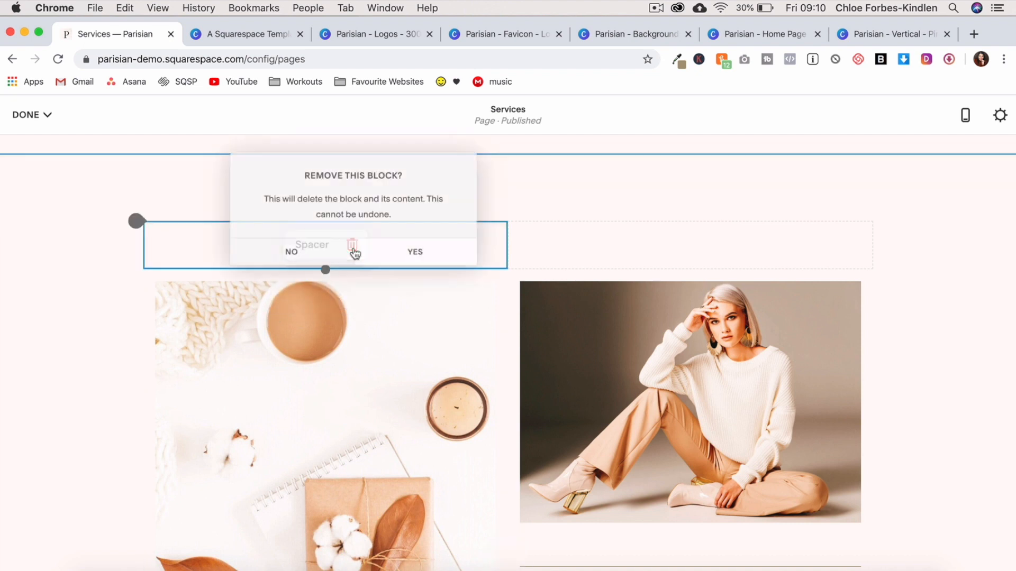
pyautogui.click(389, 265)
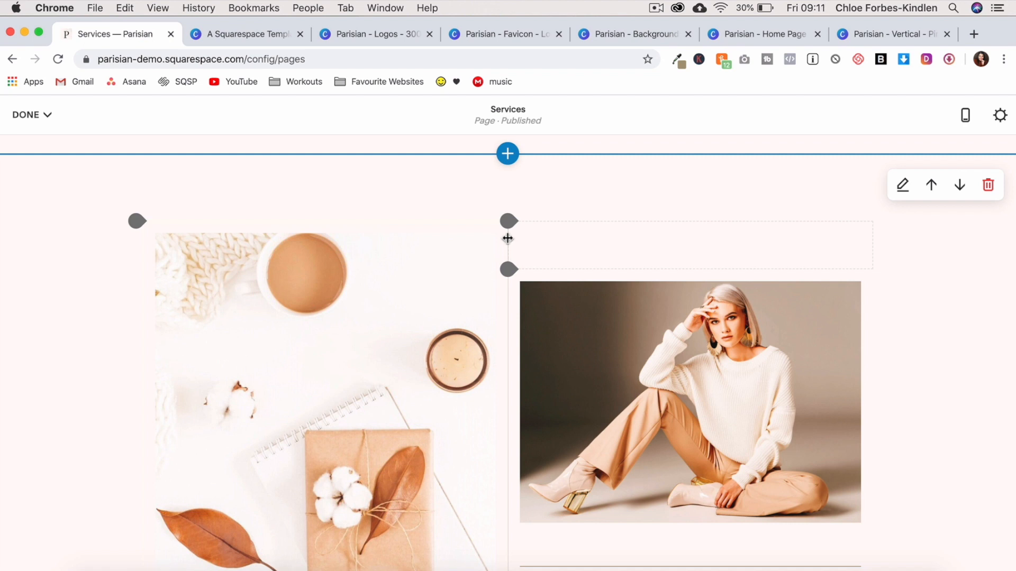
pyautogui.moveTo(509, 252); pyautogui.dragTo(362, 264)
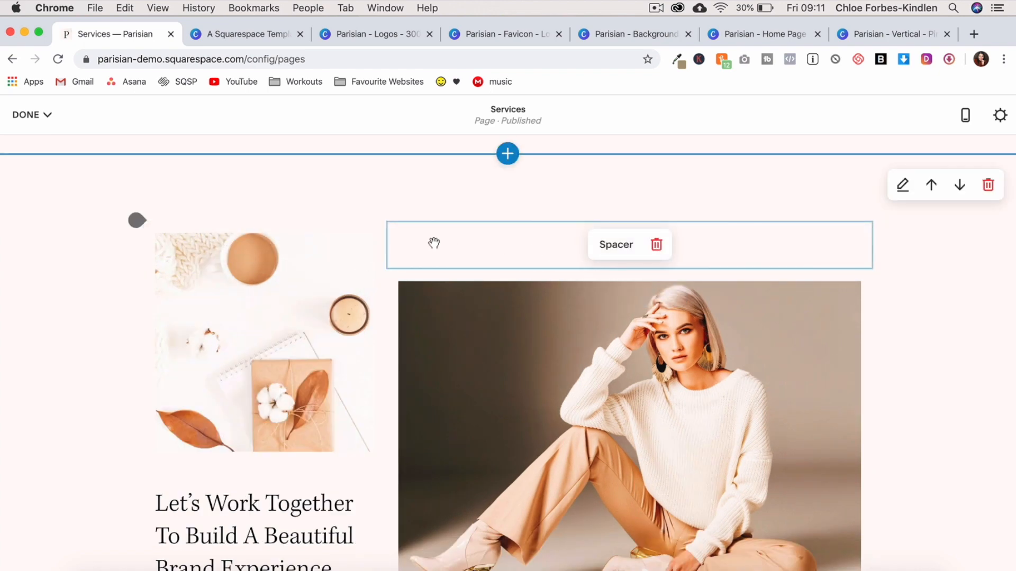
# - Enlarge the spacer above the seated woman photo slightly so the photo and line sit lower beside the Contact button
pyautogui.scroll(-3, 434, 243)
pyautogui.scroll(2, 434, 243)
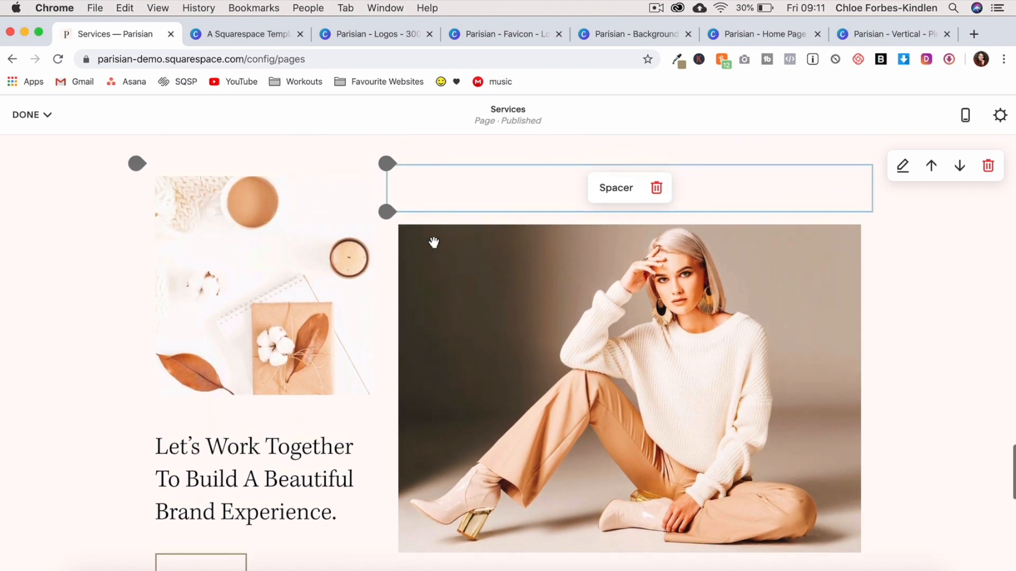
pyautogui.moveTo(630, 213); pyautogui.dragTo(630, 236)
pyautogui.scroll(-2, 914, 353)
pyautogui.scroll(-1, 915, 353)
pyautogui.scroll(2, 914, 354)
pyautogui.scroll(-1, 915, 353)
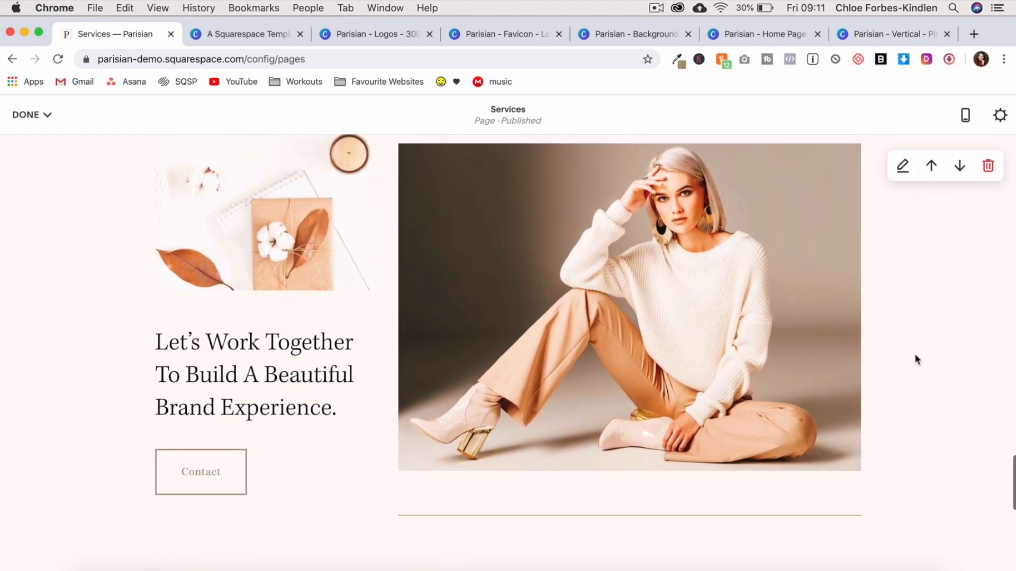
# - Save the Services page with its finished "Let’s Work Together" section
pyautogui.scroll(3, 915, 354)
pyautogui.moveTo(272, 197)
pyautogui.moveTo(34, 125)
pyautogui.click(37, 151)
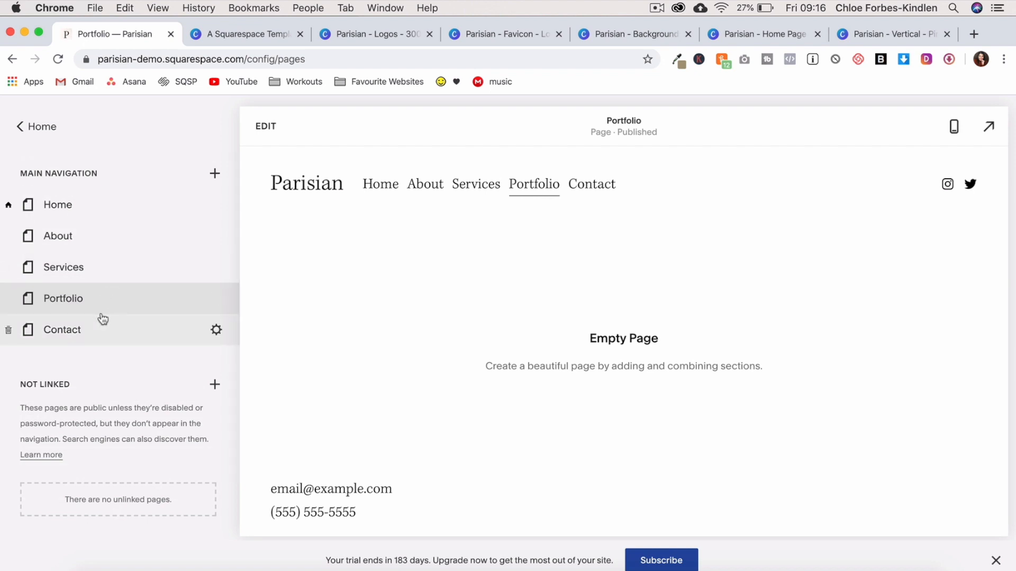
# - Open the empty Contact page for editing and add a blank section to it
pyautogui.click(95, 343)
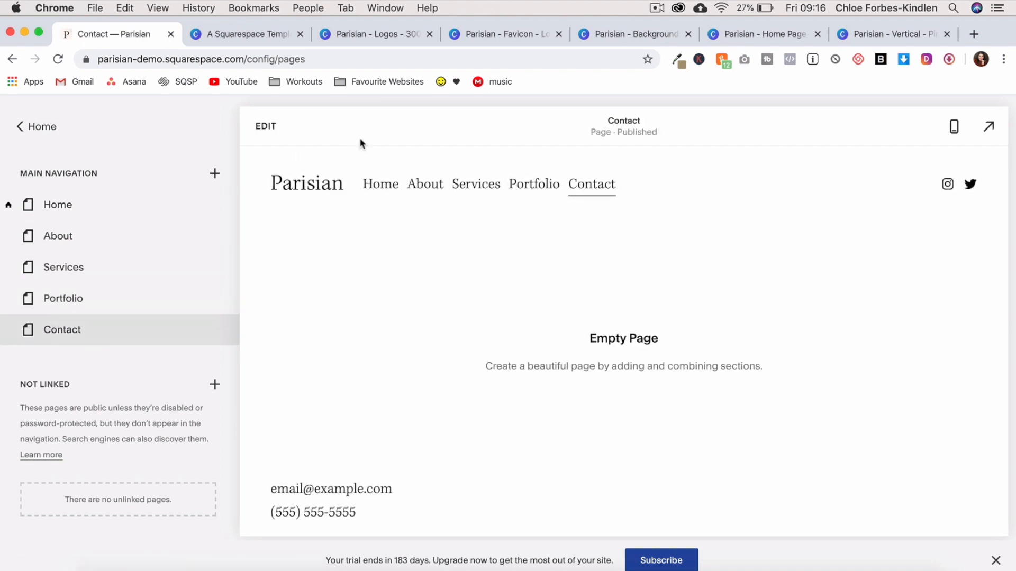
pyautogui.click(271, 128)
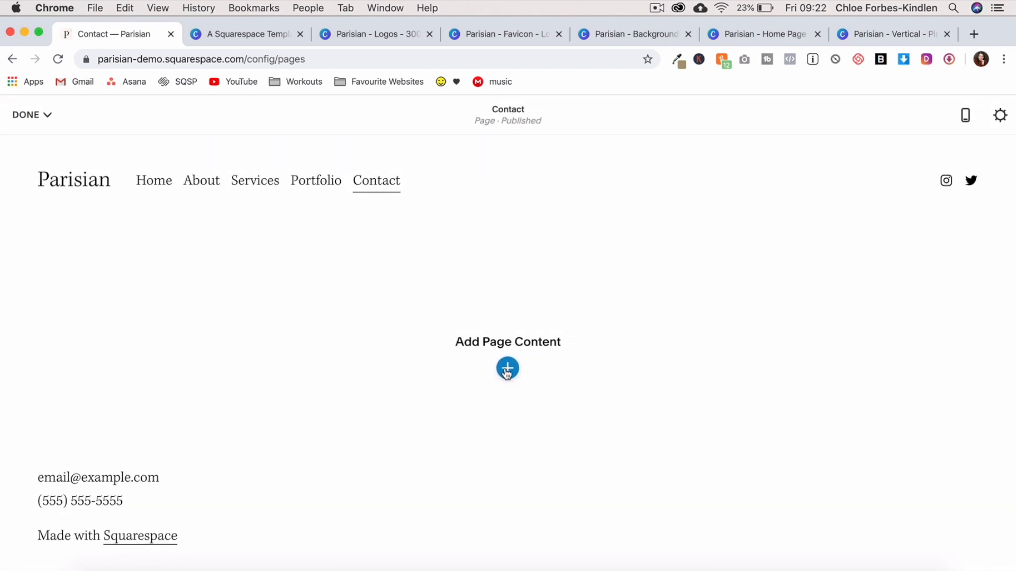
pyautogui.click(507, 370)
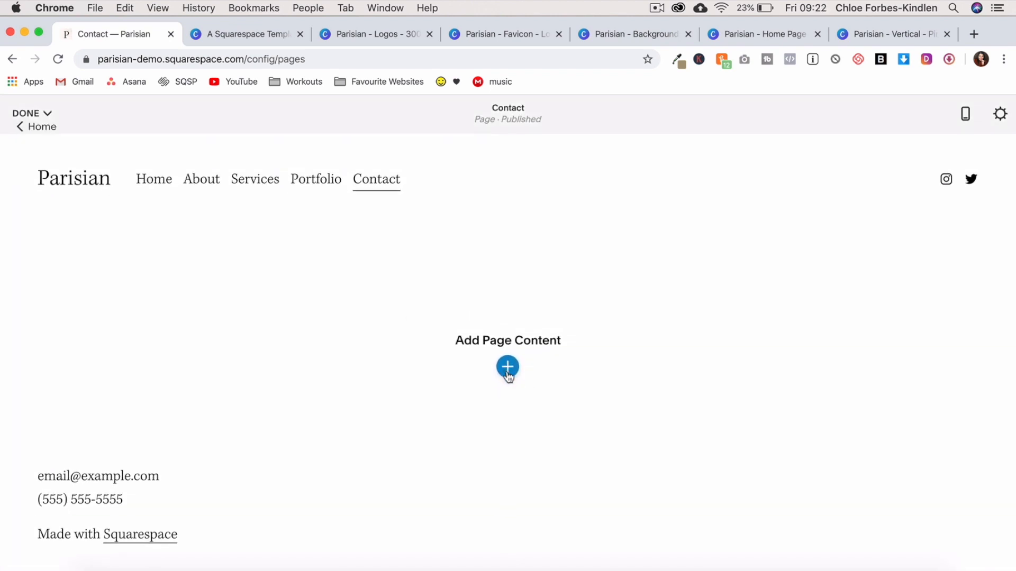
pyautogui.click(104, 279)
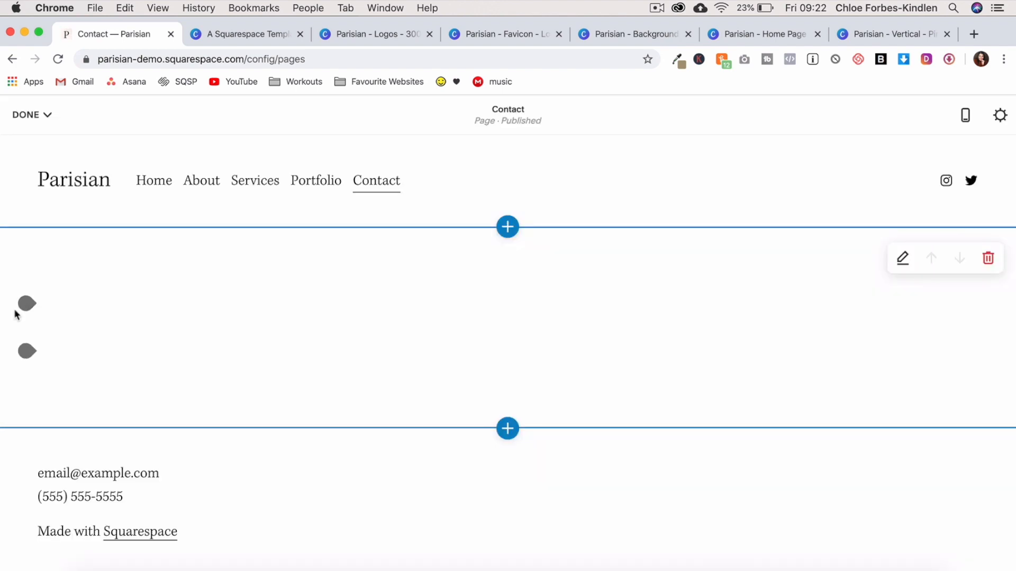
# - Add two spacer blocks to the blank section and arrange them side by side as two equal columns
pyautogui.click(26, 304)
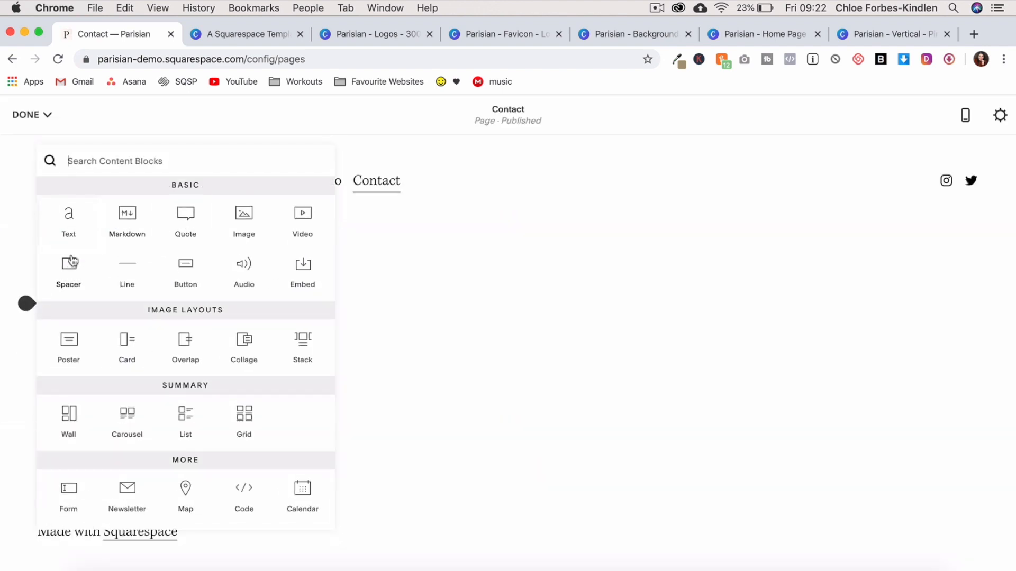
pyautogui.click(71, 262)
pyautogui.click(25, 320)
pyautogui.click(71, 263)
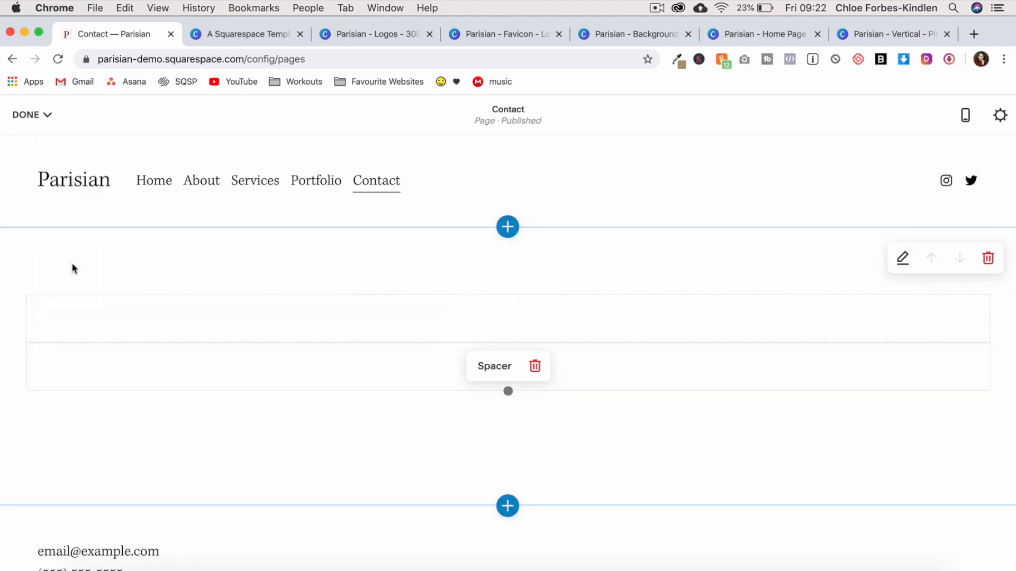
pyautogui.moveTo(133, 361); pyautogui.dragTo(59, 313)
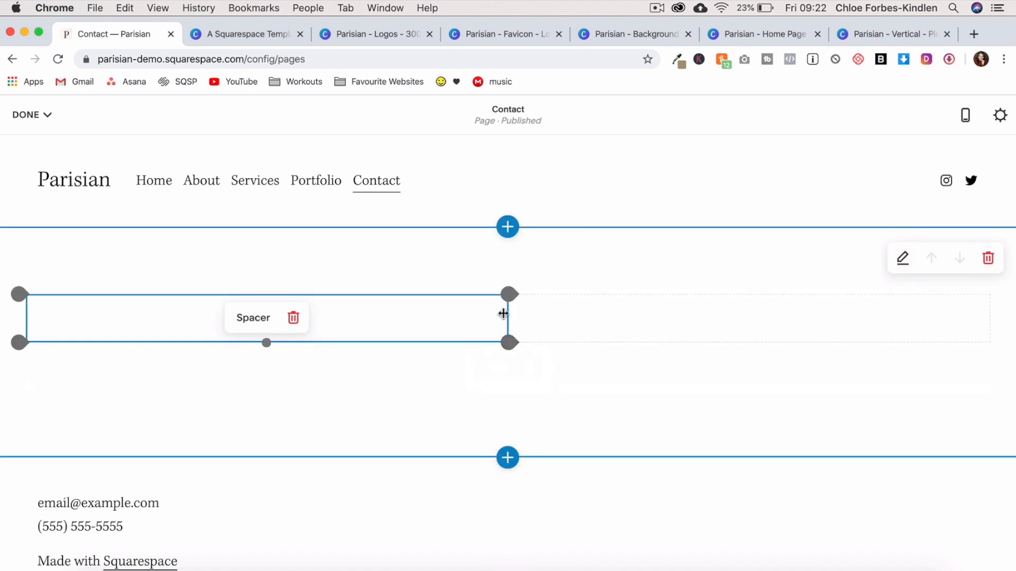
# - Insert the Paris skyline photo below the second spacer and widen its column to about two thirds of the content width
pyautogui.click(510, 342)
pyautogui.click(724, 222)
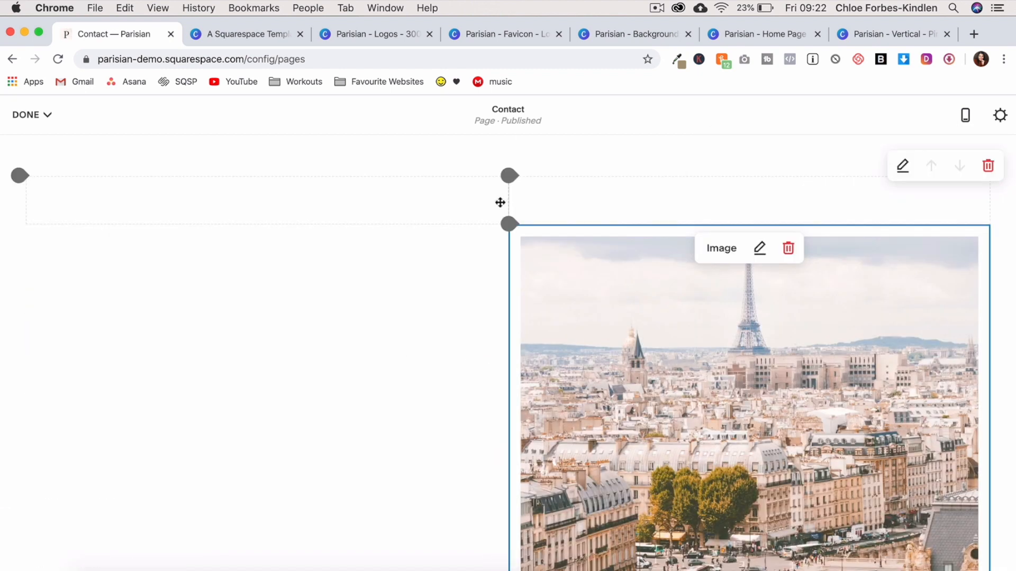
pyautogui.moveTo(500, 203); pyautogui.dragTo(329, 215)
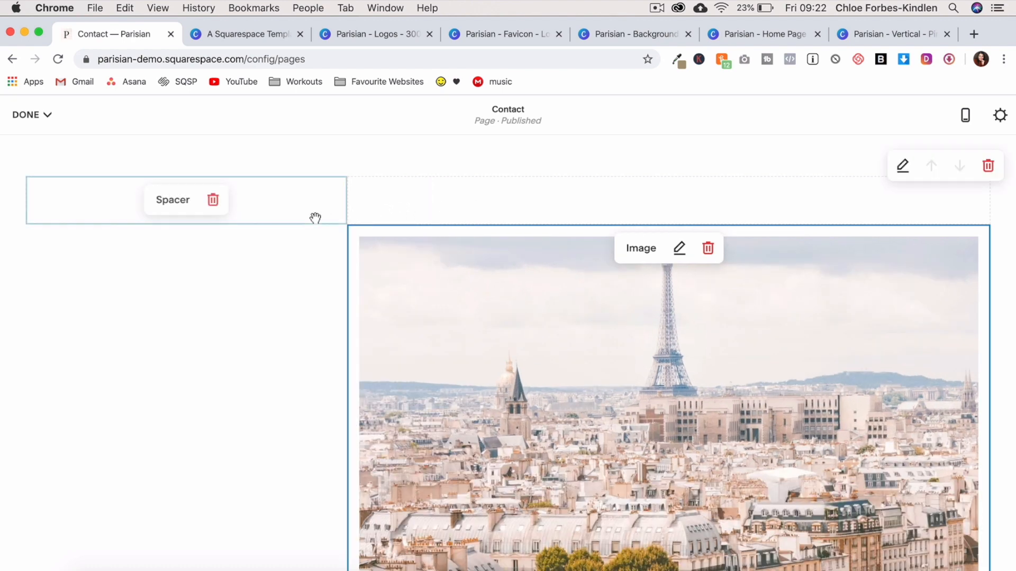
# - Add two side-by-side spacers in a new row below the Paris photo, with the first about two fifths of the content width
pyautogui.scroll(-3, 316, 218)
pyautogui.scroll(5, 356, 392)
pyautogui.scroll(-8, 356, 392)
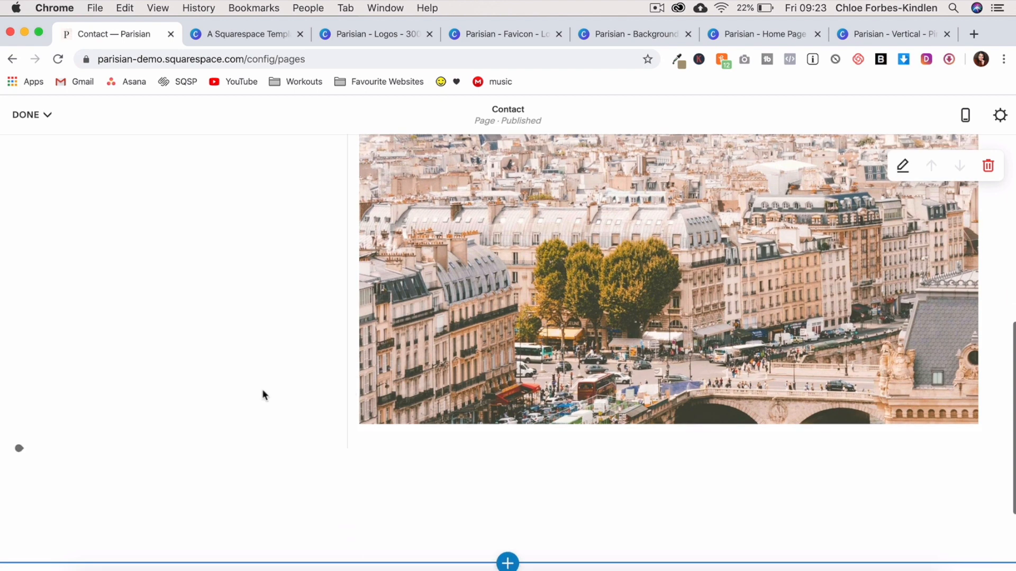
pyautogui.click(17, 451)
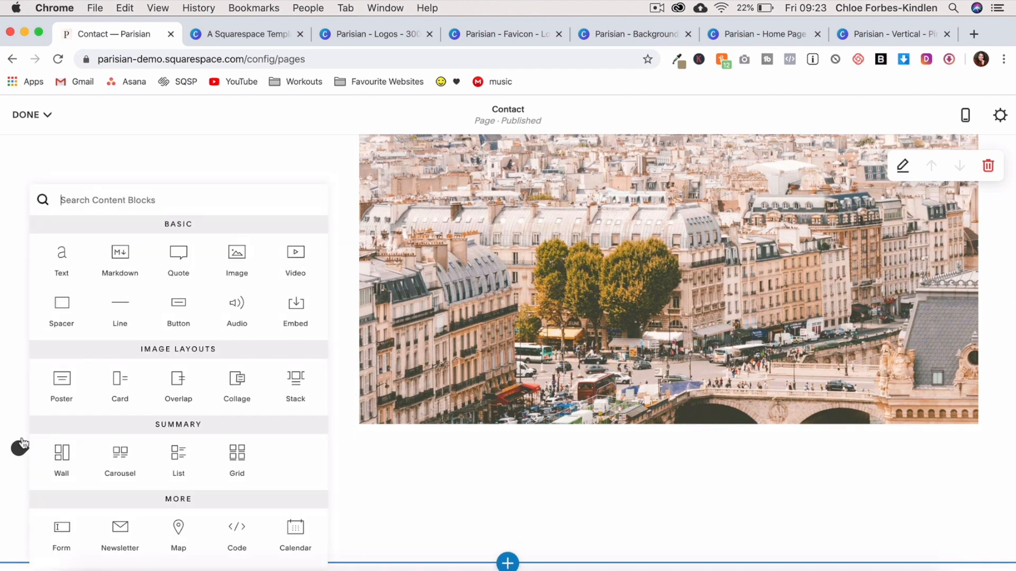
pyautogui.click(64, 307)
pyautogui.click(26, 497)
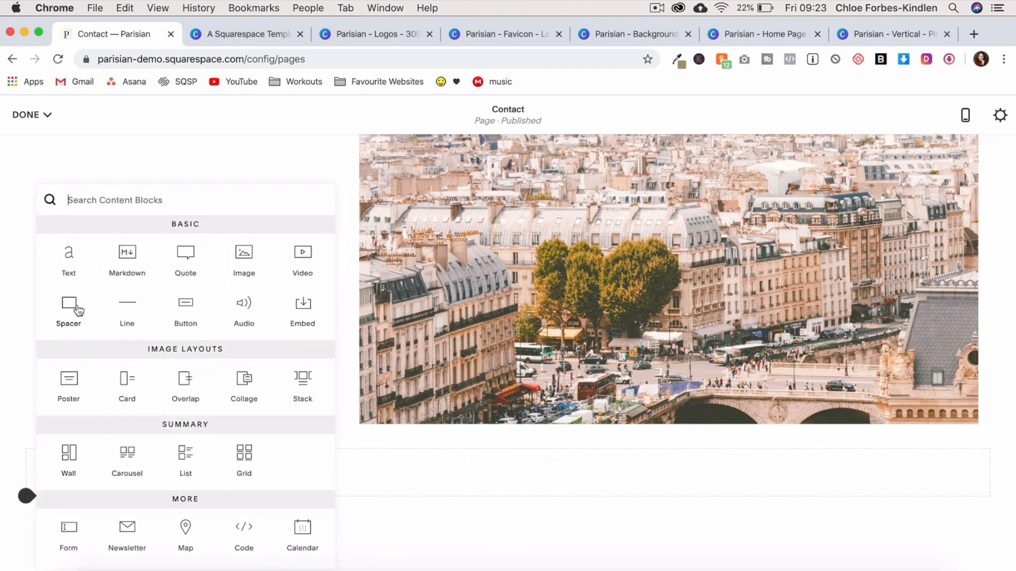
pyautogui.click(68, 310)
pyautogui.moveTo(158, 487); pyautogui.dragTo(111, 460)
pyautogui.moveTo(507, 470); pyautogui.dragTo(356, 468)
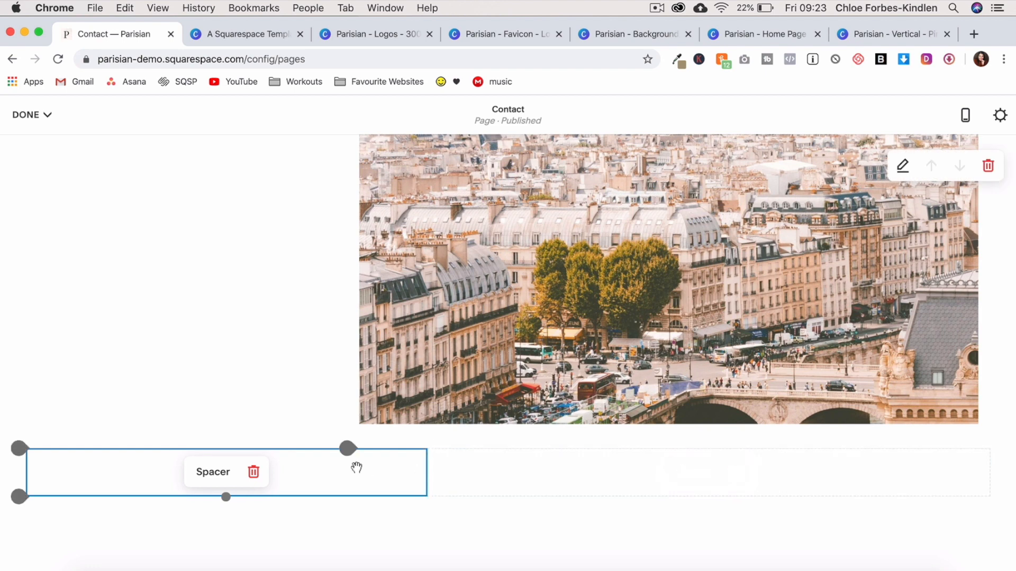
# - Add a text block reading "Contact" below the narrower spacer and format it as Large Heading
pyautogui.click(28, 497)
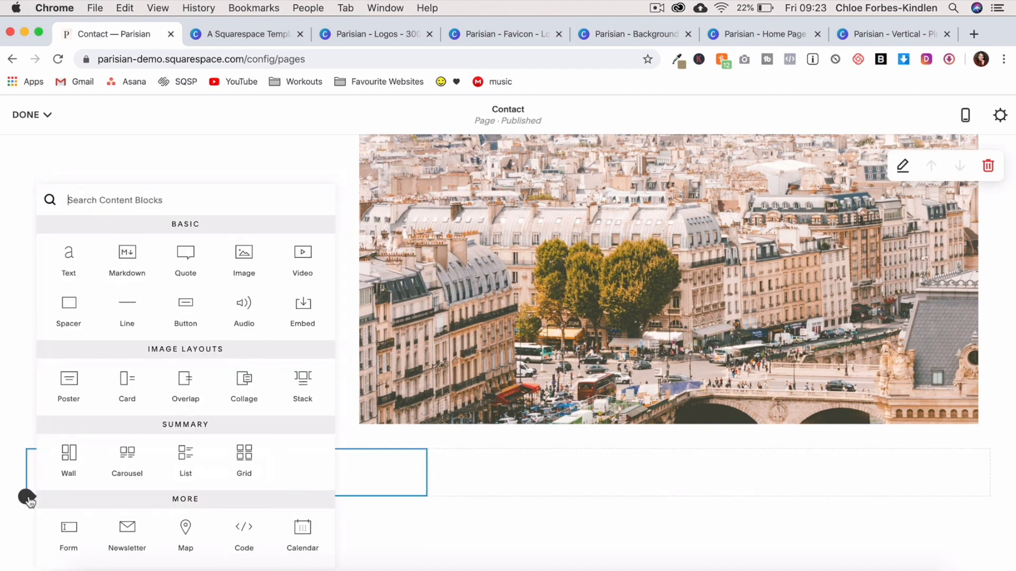
pyautogui.click(73, 259)
pyautogui.click(106, 511)
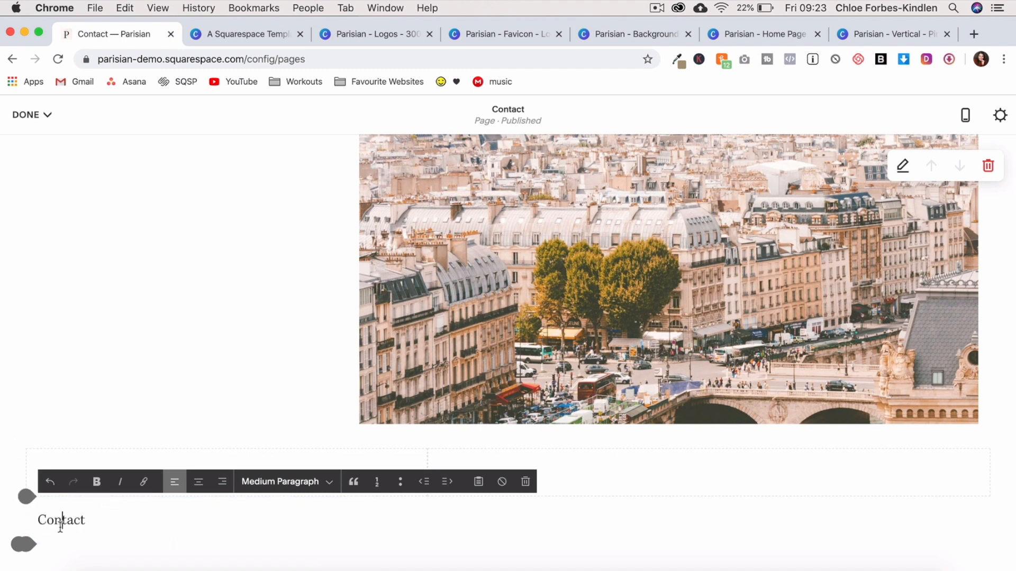
pyautogui.doubleClick(60, 521)
pyautogui.click(295, 482)
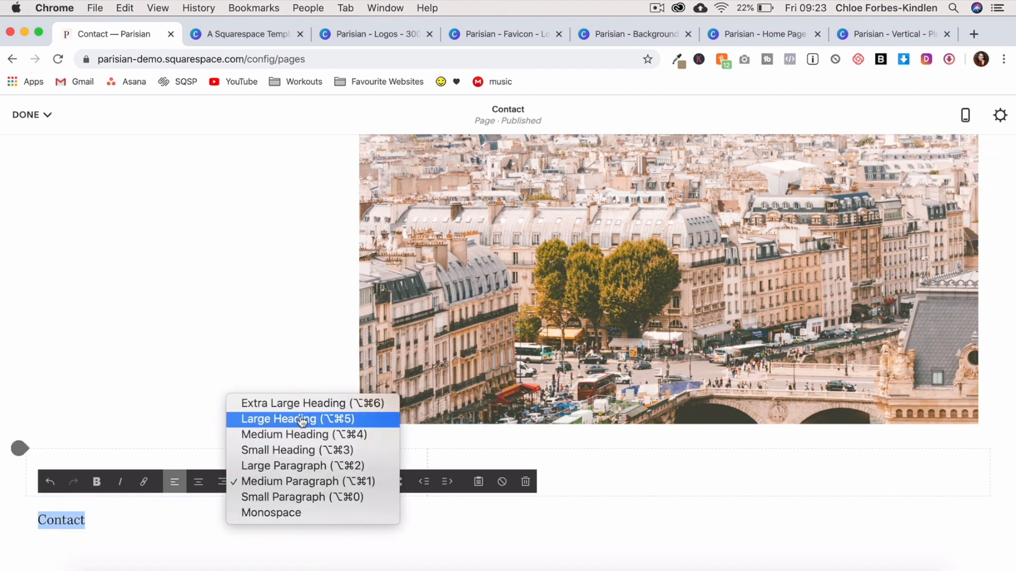
pyautogui.click(302, 421)
# - Add a line block below the Contact heading
pyautogui.scroll(-3, 301, 422)
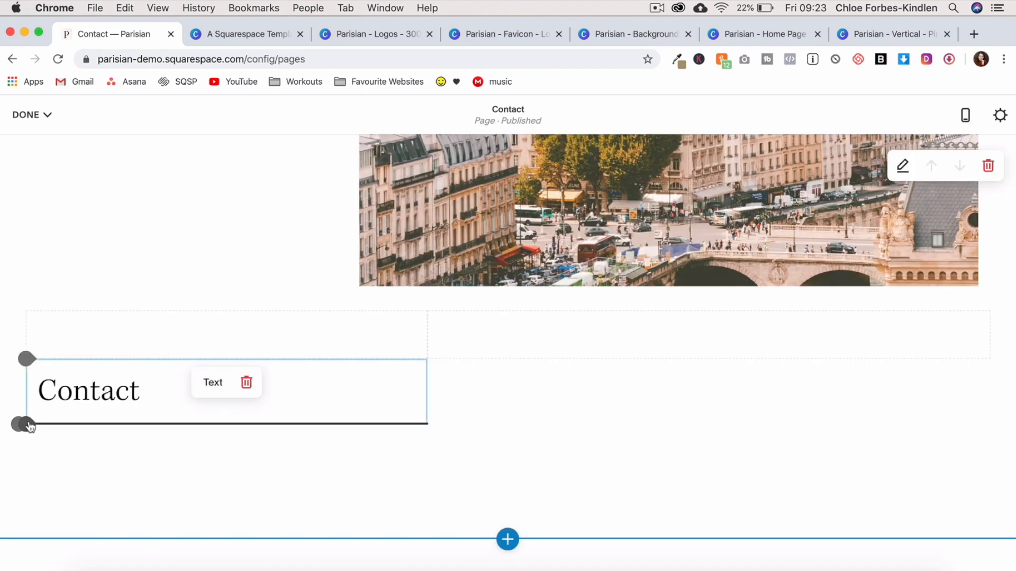
pyautogui.click(23, 425)
pyautogui.click(129, 314)
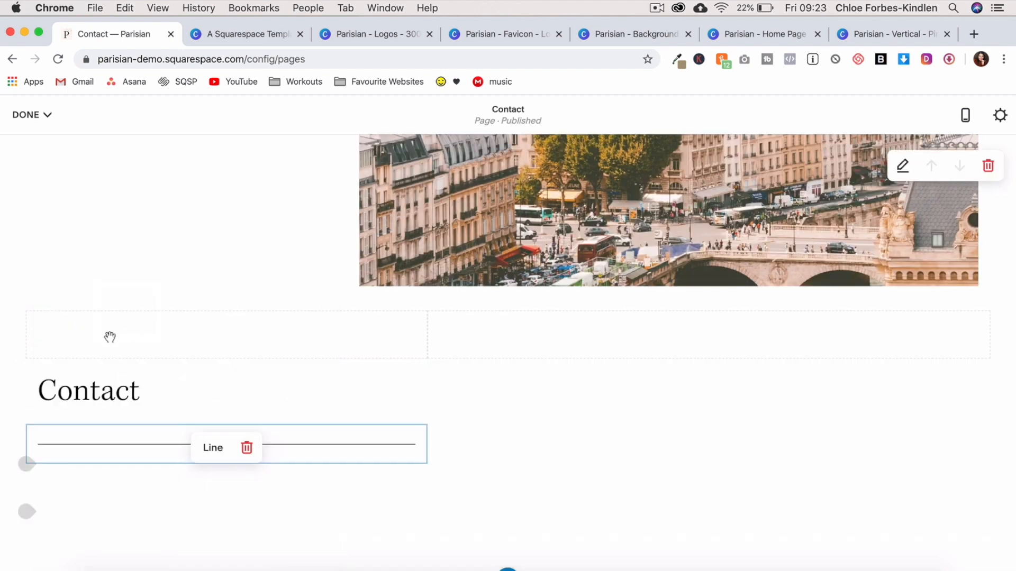
# - Add a text block below the line reading "For more information or if you would like to work together, get in touch."
pyautogui.click(26, 464)
pyautogui.click(80, 263)
pyautogui.click(91, 485)
pyautogui.write('For more information or if you would like to work together, get in touch.')
# - Insert a form block below the "get in touch" text and name it Contact Form
pyautogui.scroll(-3, 91, 483)
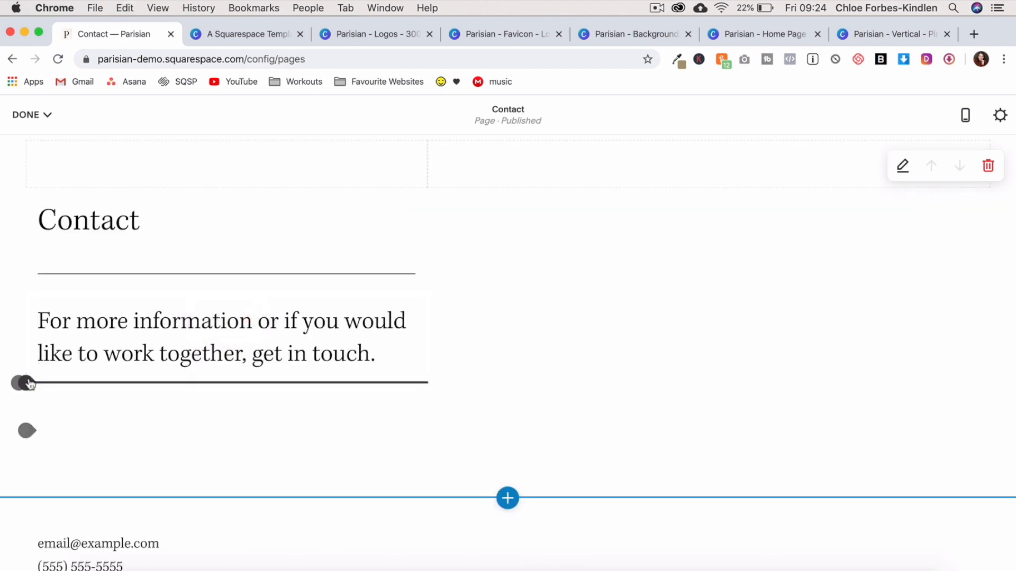
pyautogui.click(26, 382)
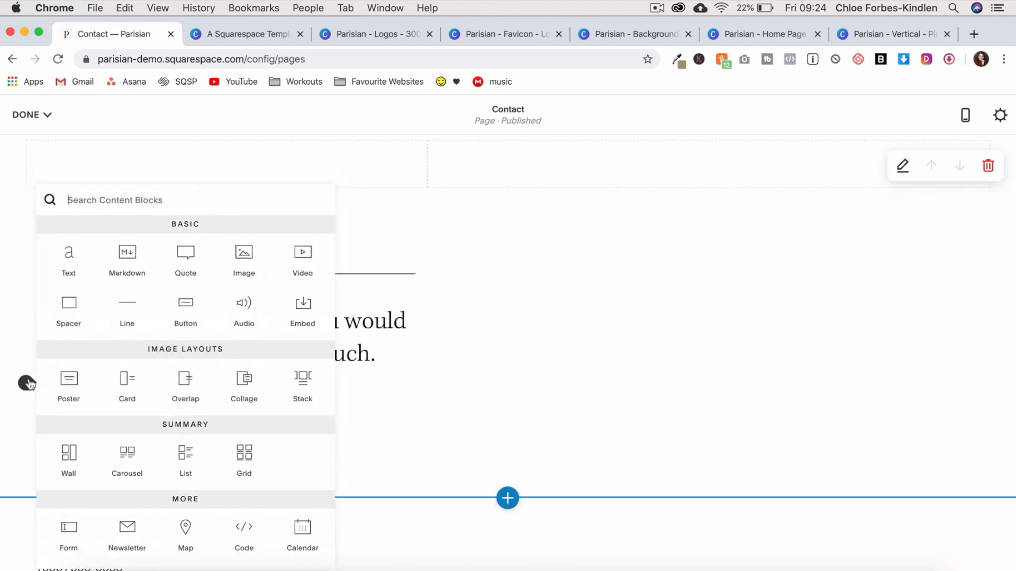
pyautogui.write('form')
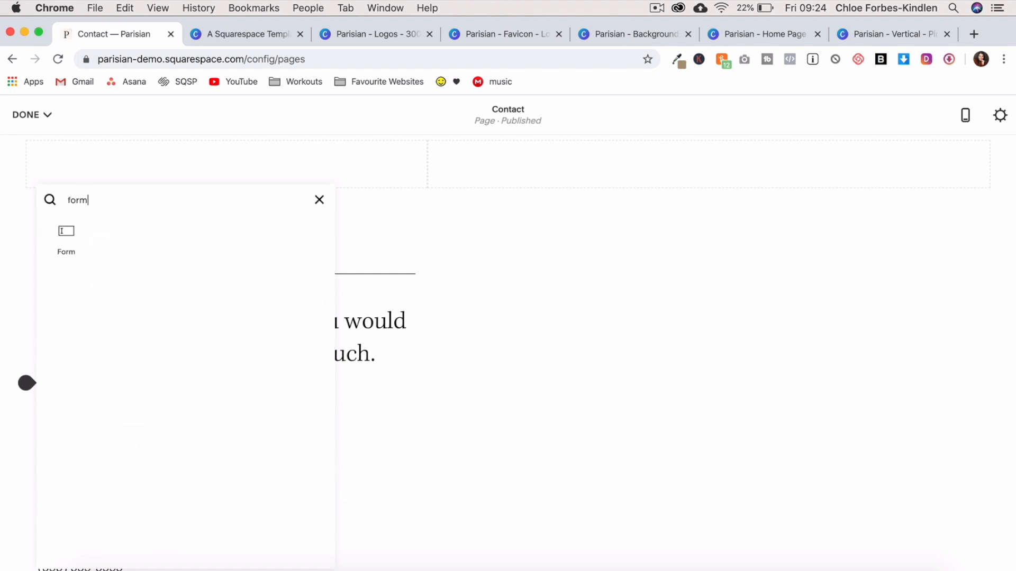
pyautogui.click(68, 248)
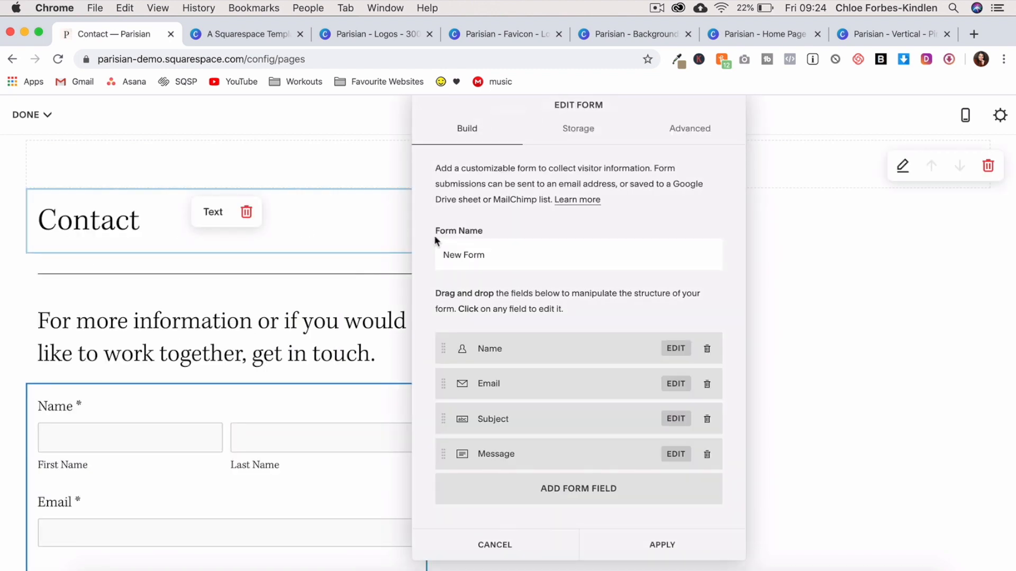
pyautogui.write('Contact')
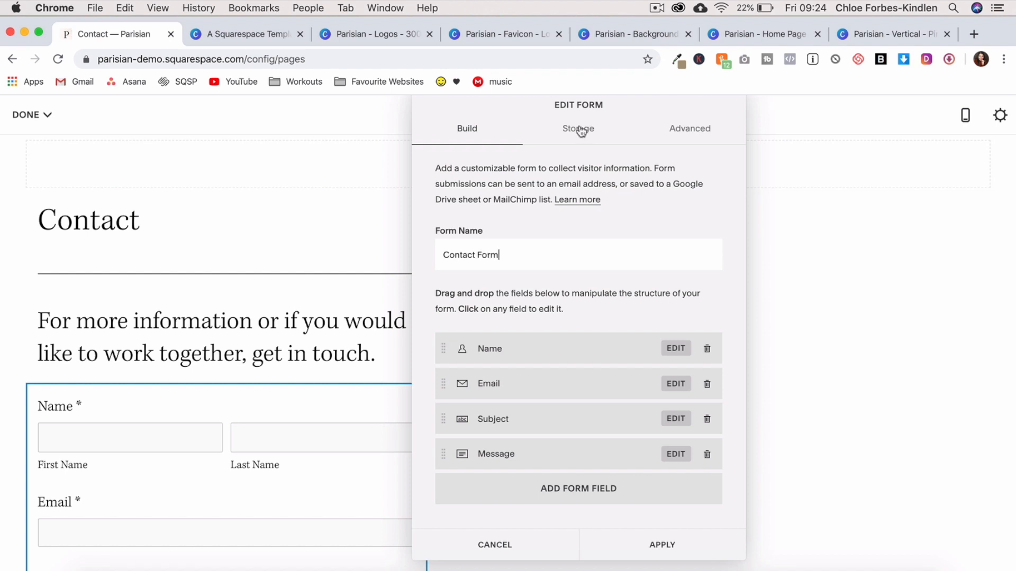
# - Review the form's storage and advanced settings, enable Lightbox Mode with the open button label "Contact", and apply the form
pyautogui.click(581, 130)
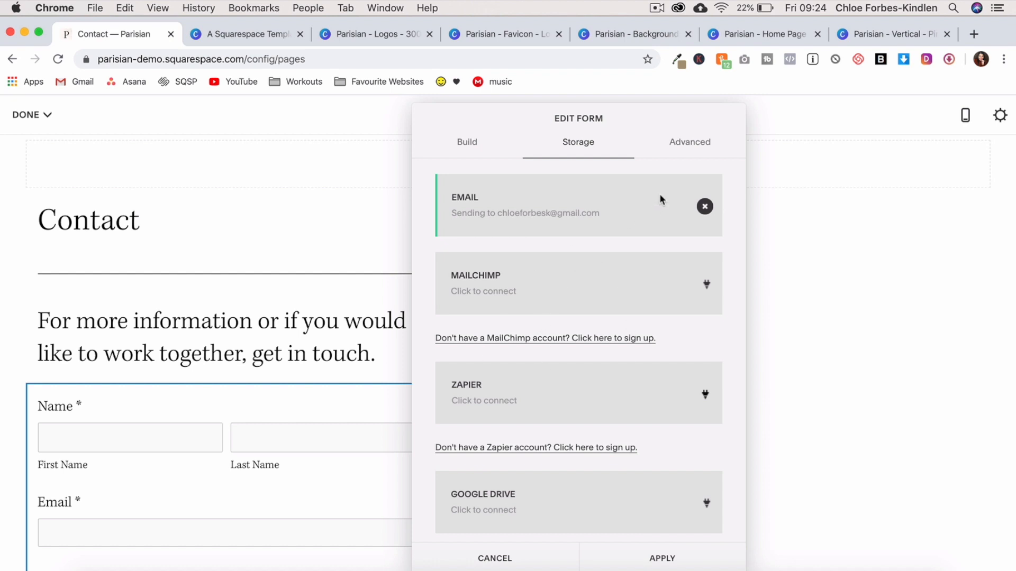
pyautogui.click(701, 149)
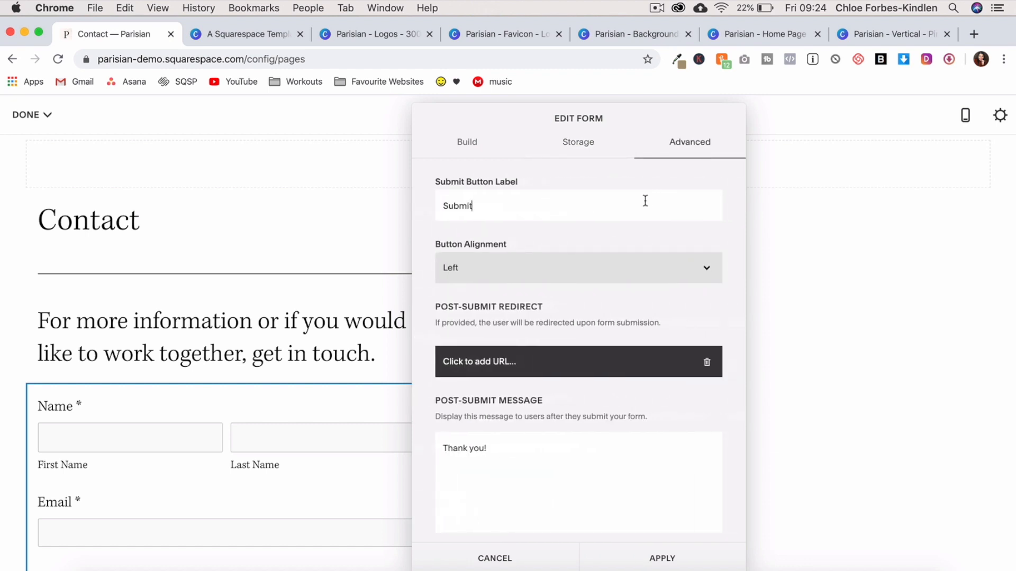
pyautogui.scroll(-3, 597, 201)
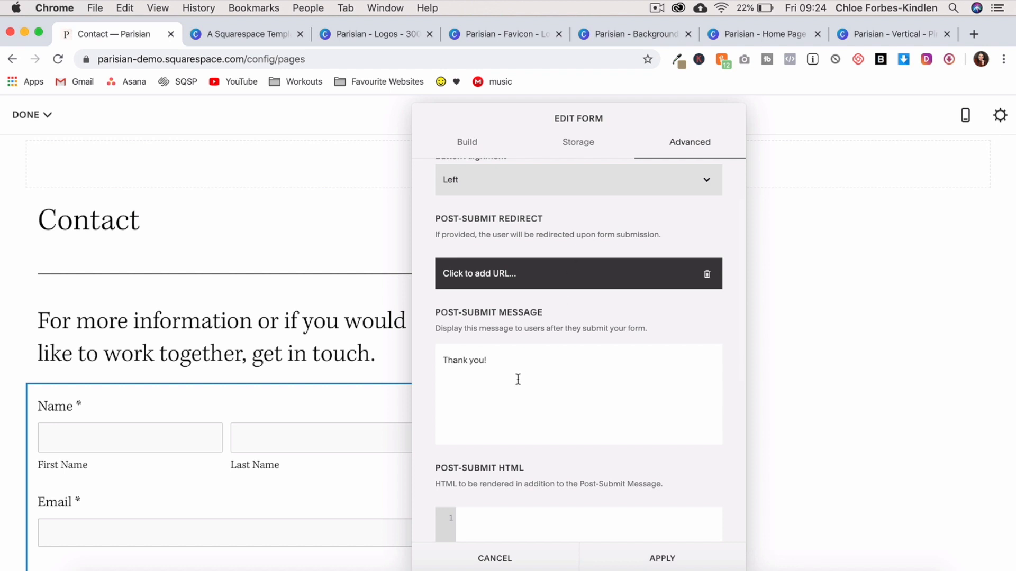
pyautogui.scroll(-6, 524, 494)
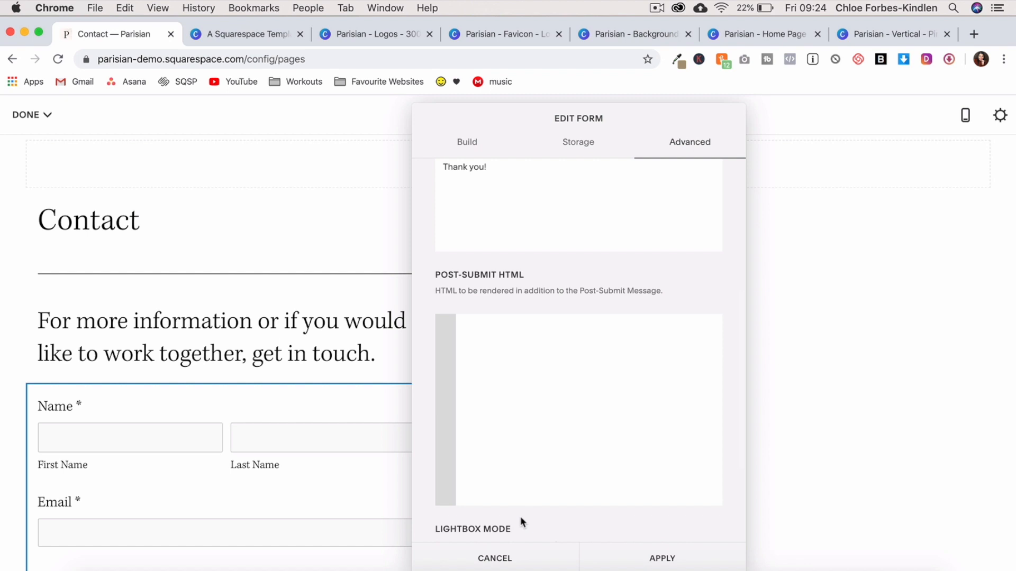
pyautogui.scroll(-5, 519, 516)
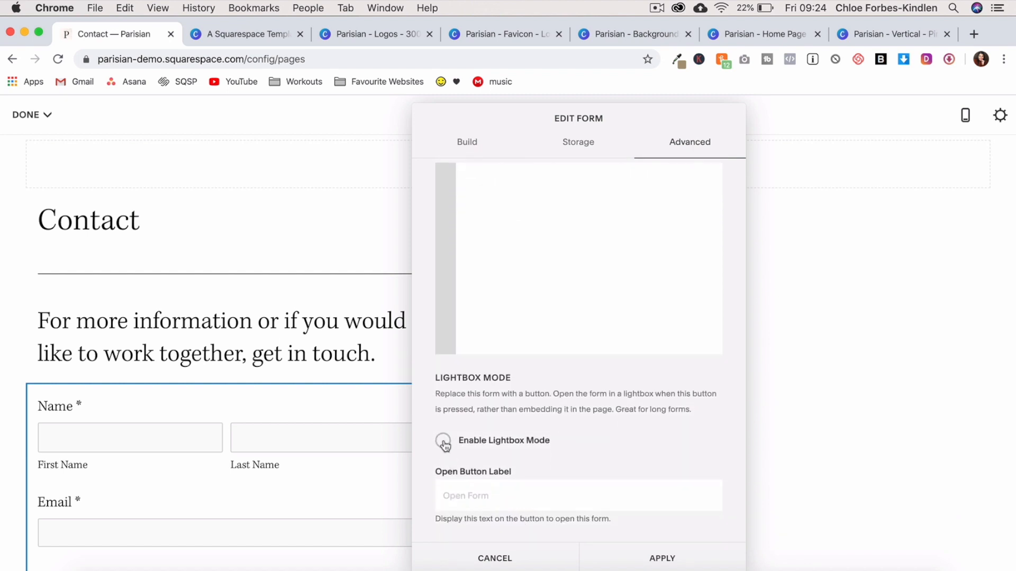
pyautogui.click(444, 441)
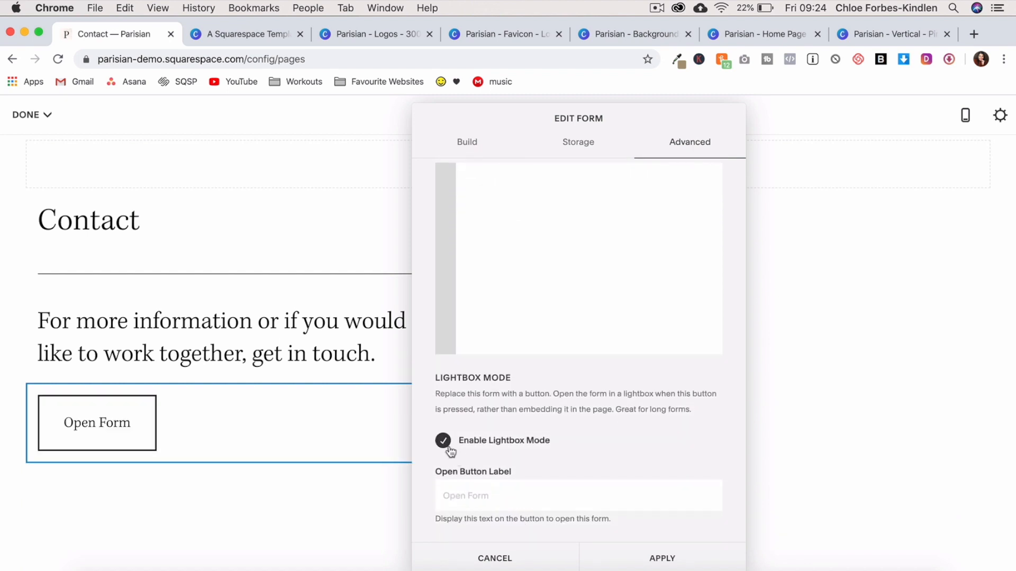
pyautogui.click(445, 446)
pyautogui.click(445, 446)
pyautogui.click(454, 489)
pyautogui.write('Contact')
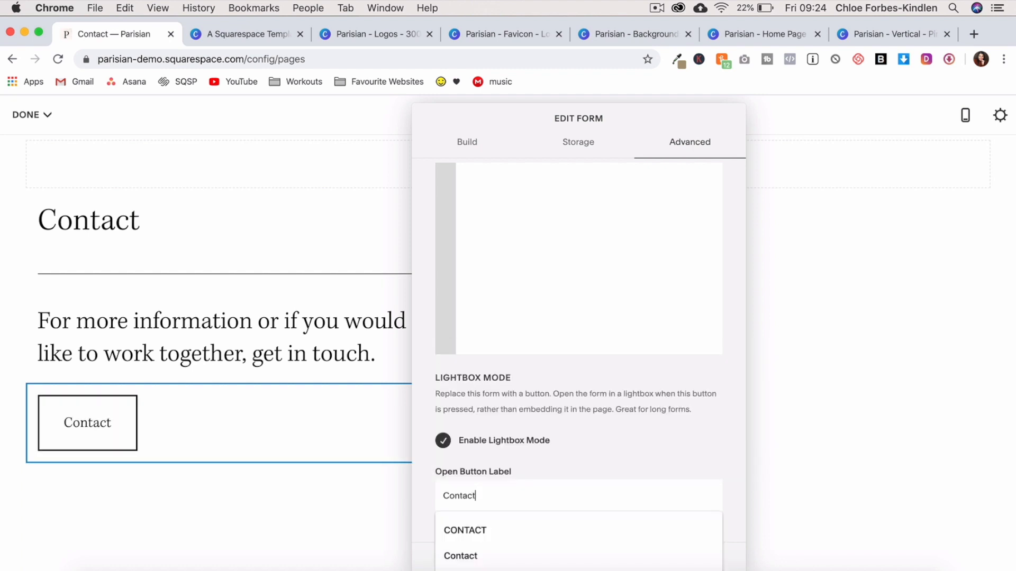
pyautogui.click(695, 458)
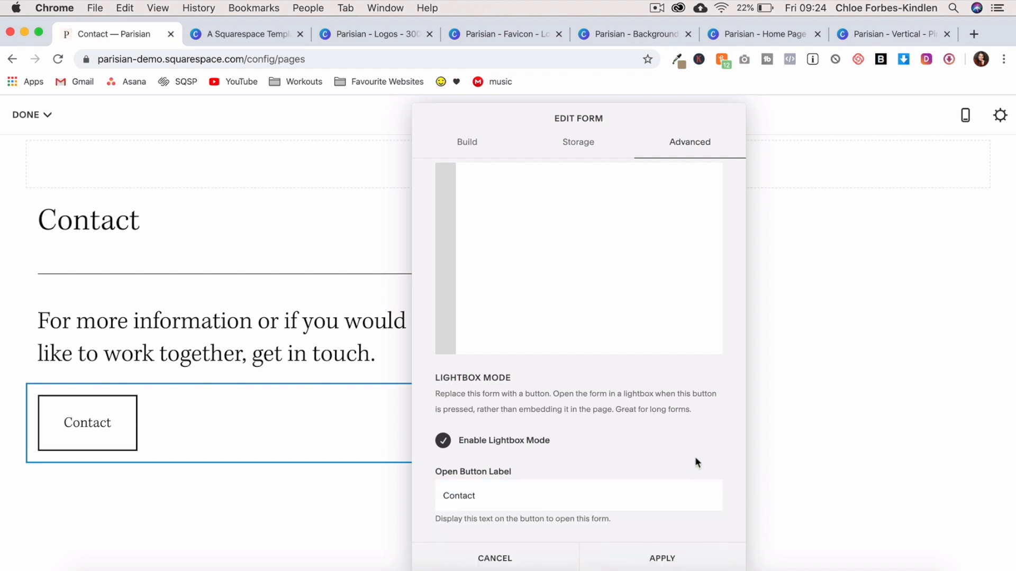
pyautogui.click(673, 562)
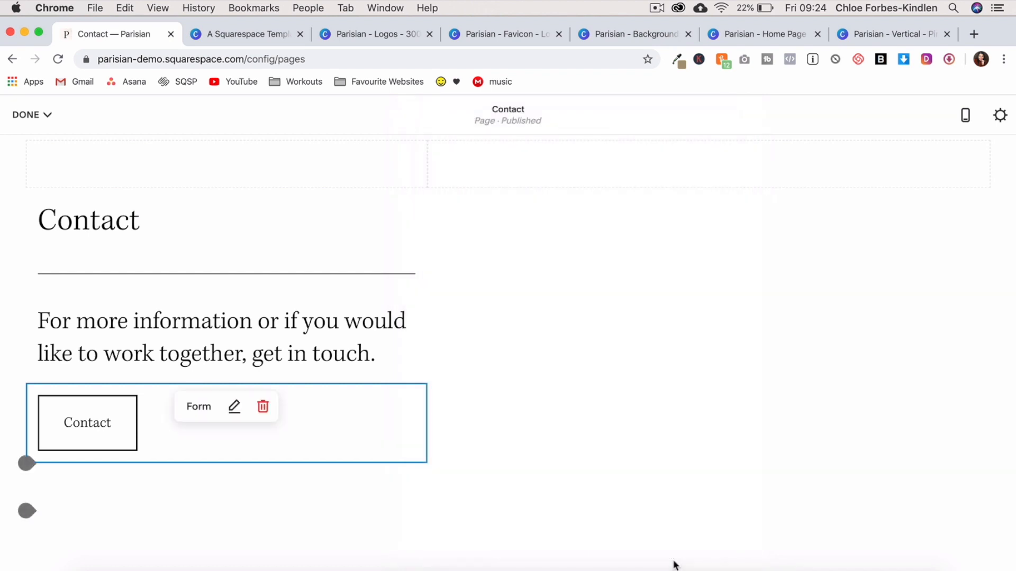
# - Delete the spacer directly above the Contact heading
pyautogui.scroll(3, 601, 327)
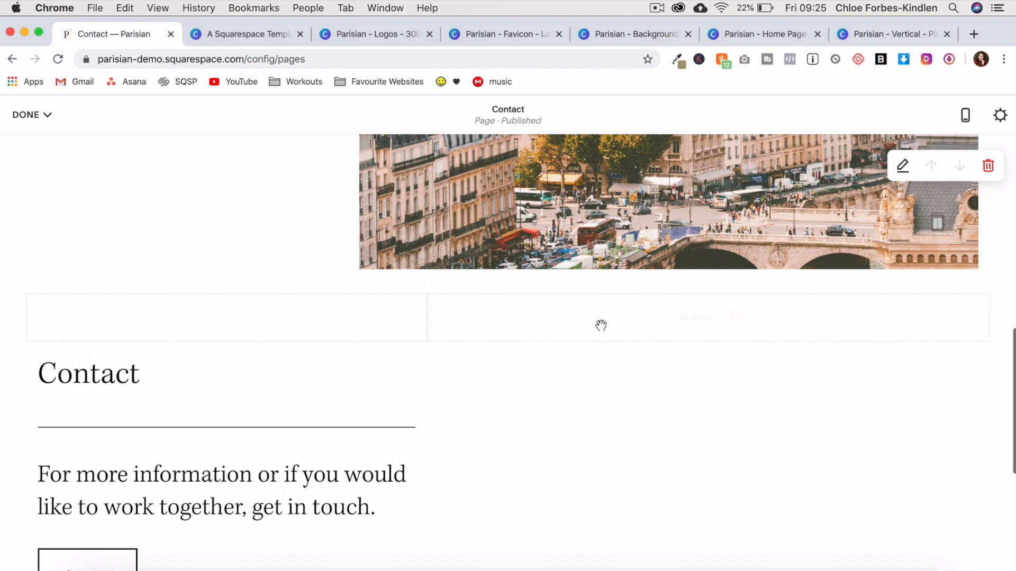
pyautogui.moveTo(277, 315)
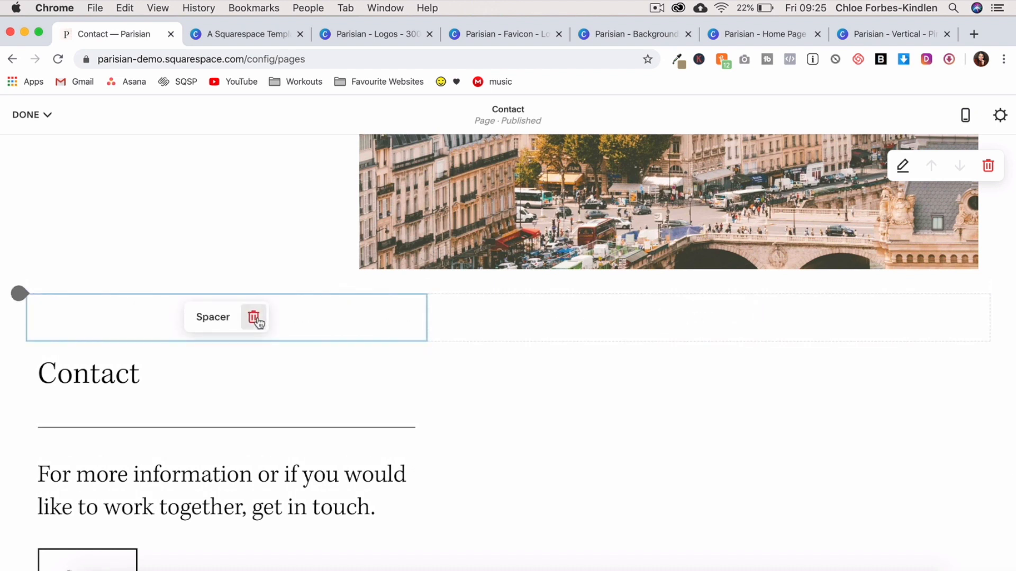
pyautogui.click(255, 320)
pyautogui.click(294, 329)
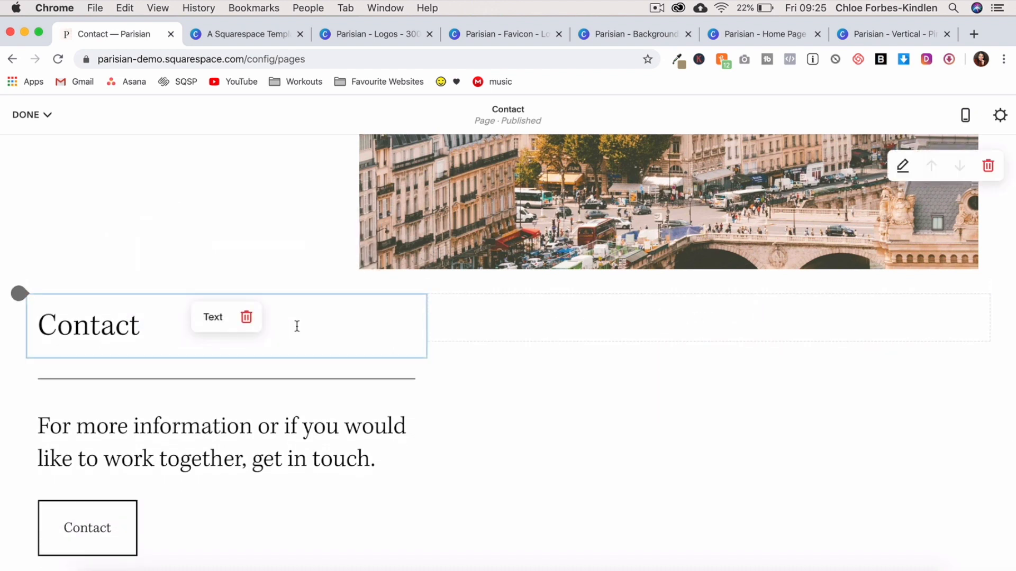
# - Format the "Contact" title as Extra Large Heading
pyautogui.doubleClick(77, 317)
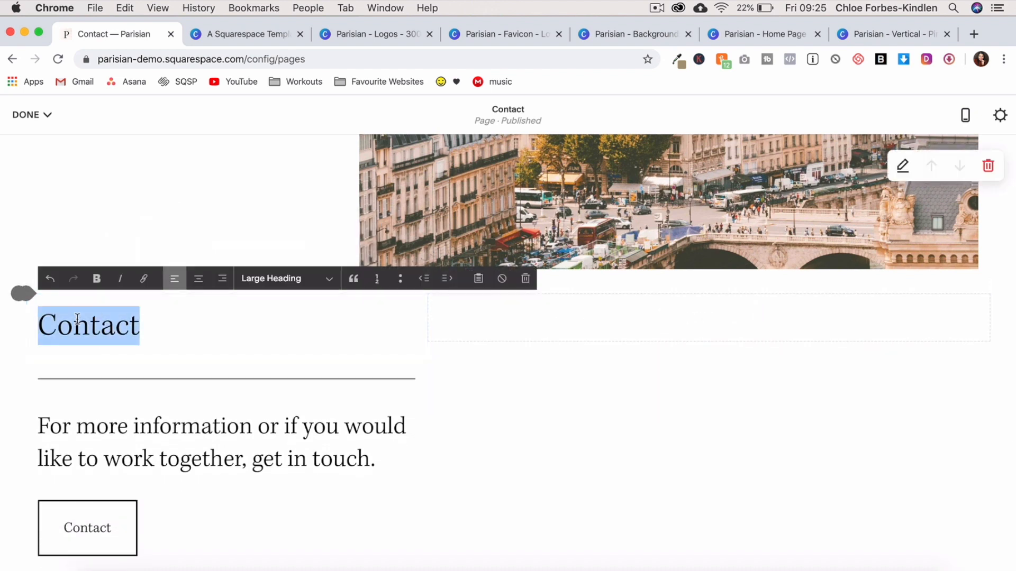
pyautogui.click(295, 279)
pyautogui.click(294, 264)
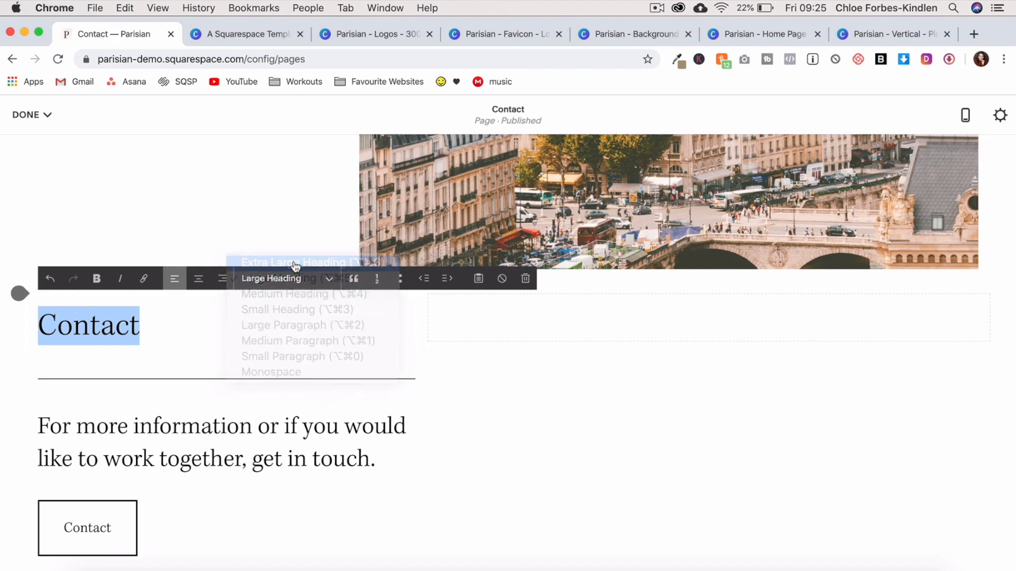
pyautogui.click(653, 450)
# - Delete the spacer directly above the Paris photo at the start of the Contact page
pyautogui.scroll(5, 653, 450)
pyautogui.scroll(10, 655, 450)
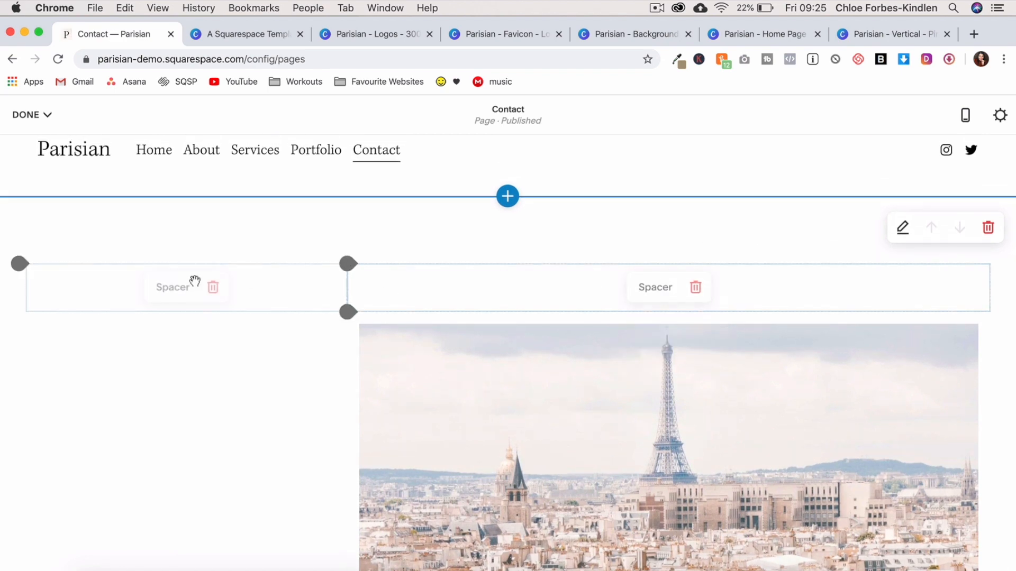
pyautogui.click(695, 291)
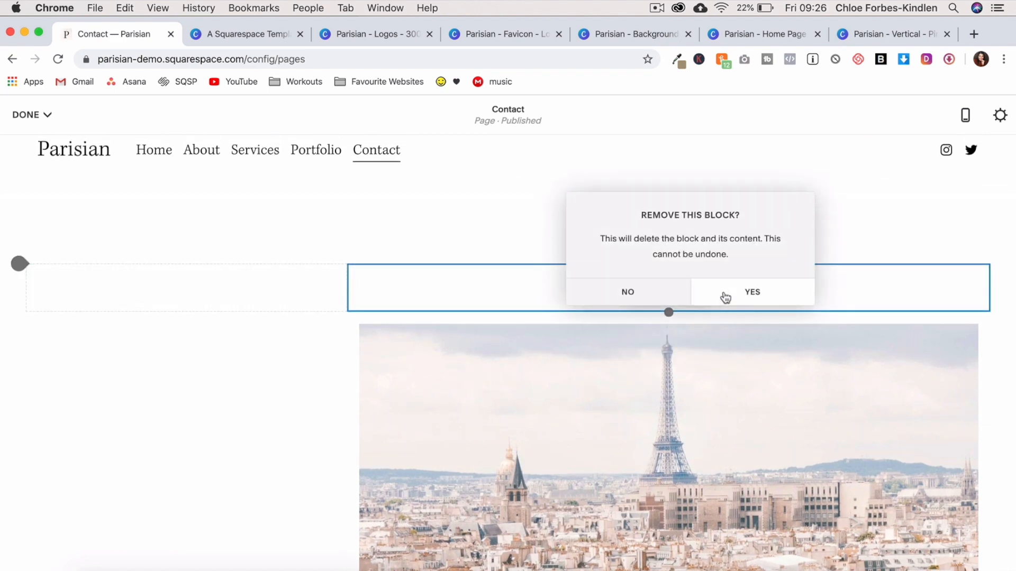
pyautogui.click(723, 294)
# - Set the content width of the Contact page section to M
pyautogui.scroll(-2, 256, 391)
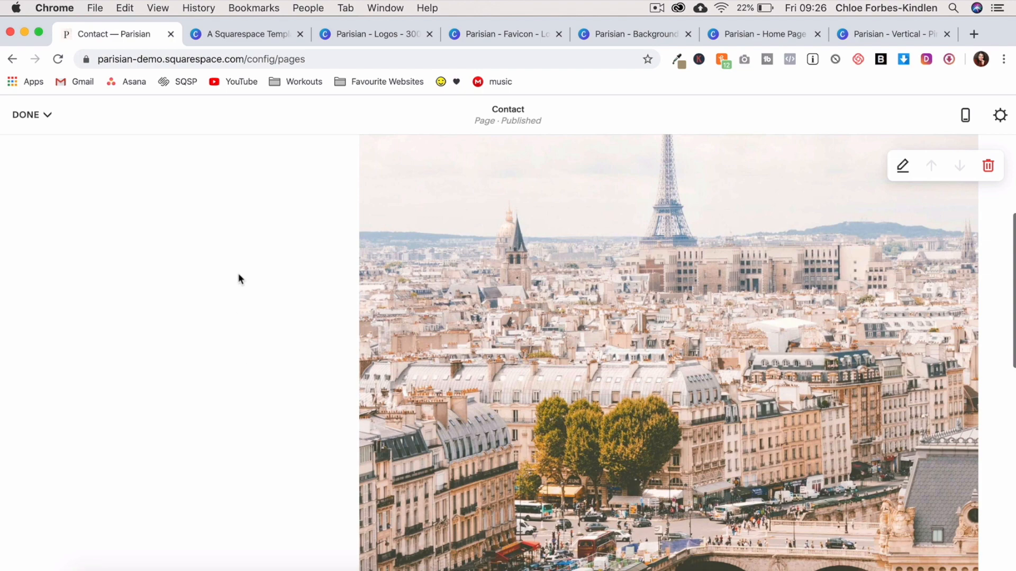
pyautogui.scroll(1, 227, 236)
pyautogui.scroll(-5, 225, 297)
pyautogui.scroll(6, 225, 296)
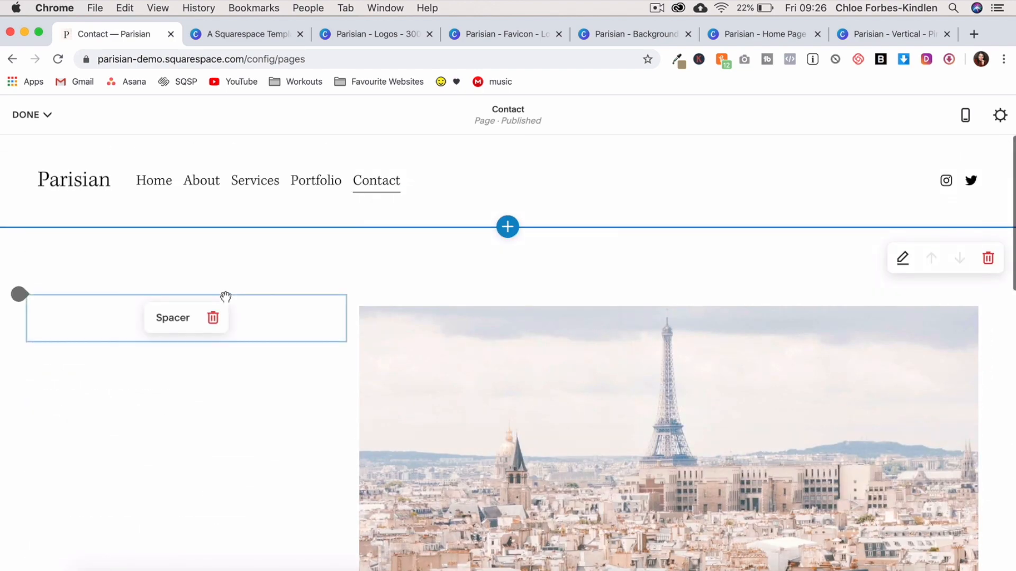
pyautogui.click(903, 260)
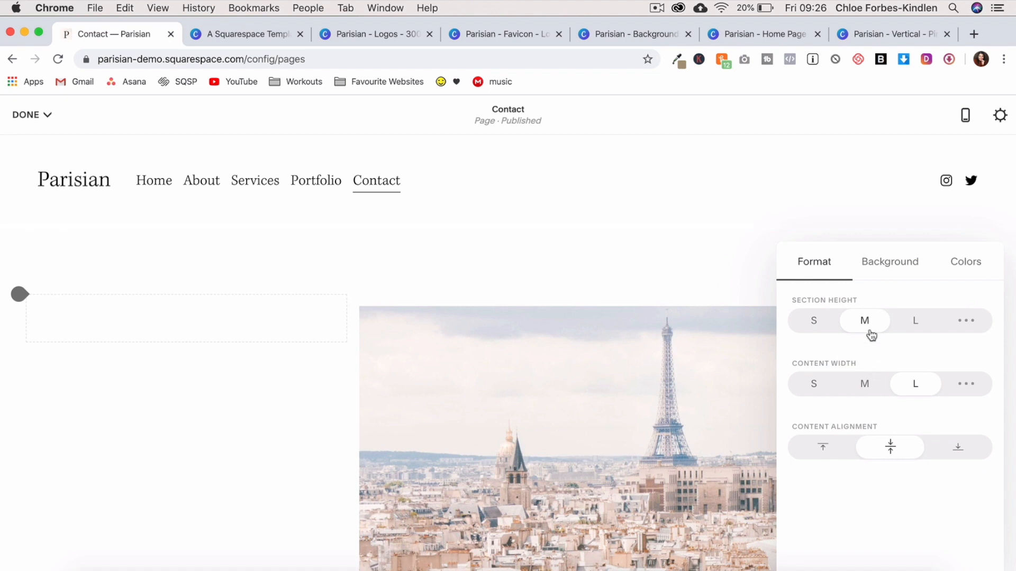
pyautogui.click(866, 385)
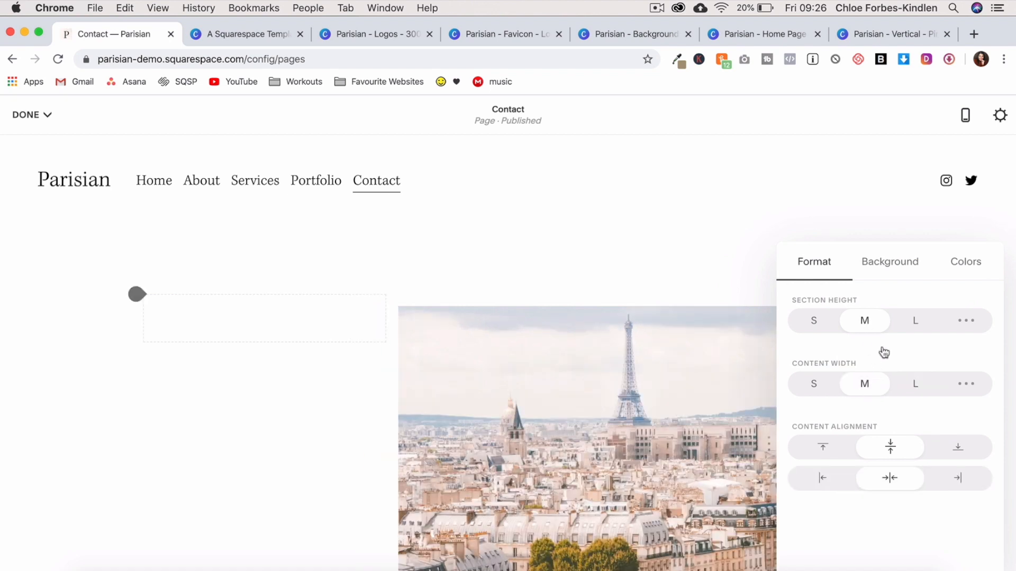
# - Replace the section's default theme with the Accent Dark color theme and save the Contact page
pyautogui.click(956, 265)
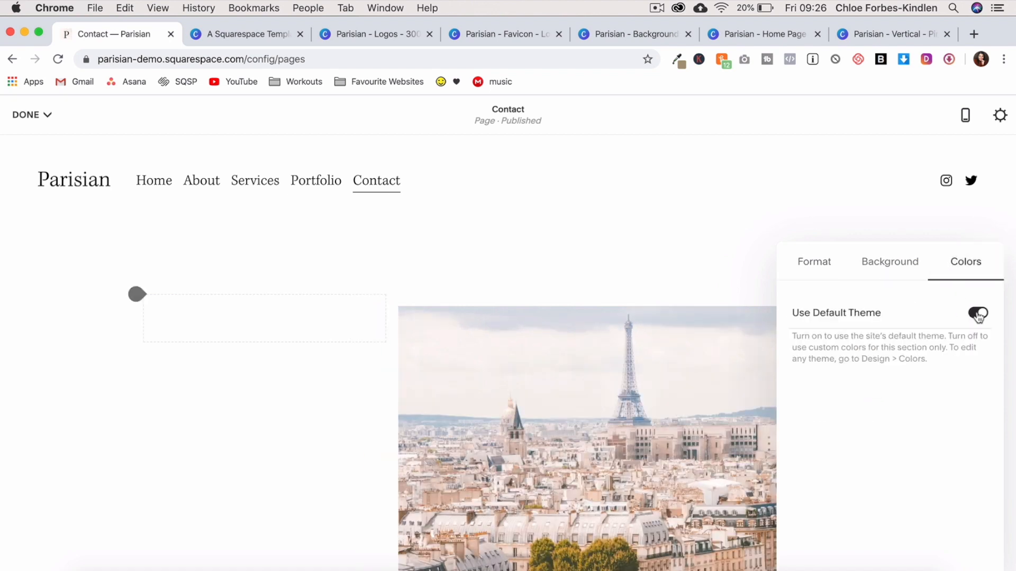
pyautogui.click(978, 315)
pyautogui.scroll(-4, 934, 428)
pyautogui.click(899, 516)
pyautogui.scroll(-10, 547, 455)
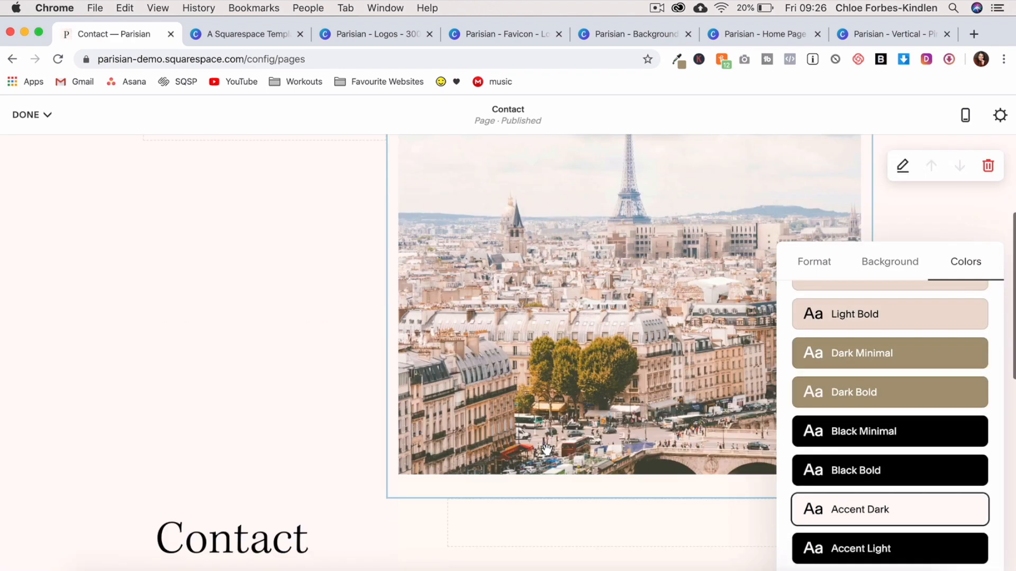
pyautogui.scroll(10, 547, 448)
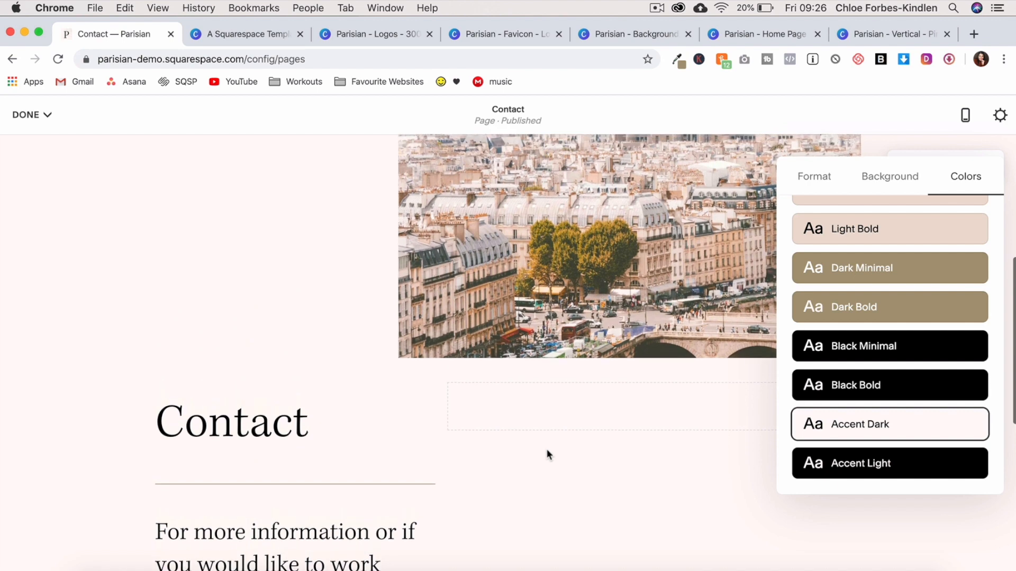
pyautogui.click(32, 114)
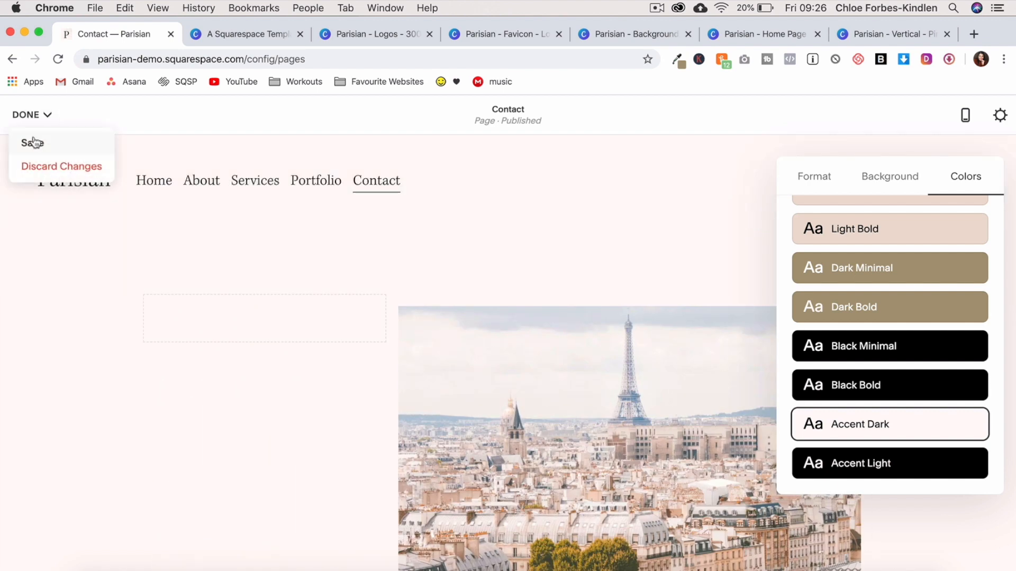
pyautogui.click(31, 141)
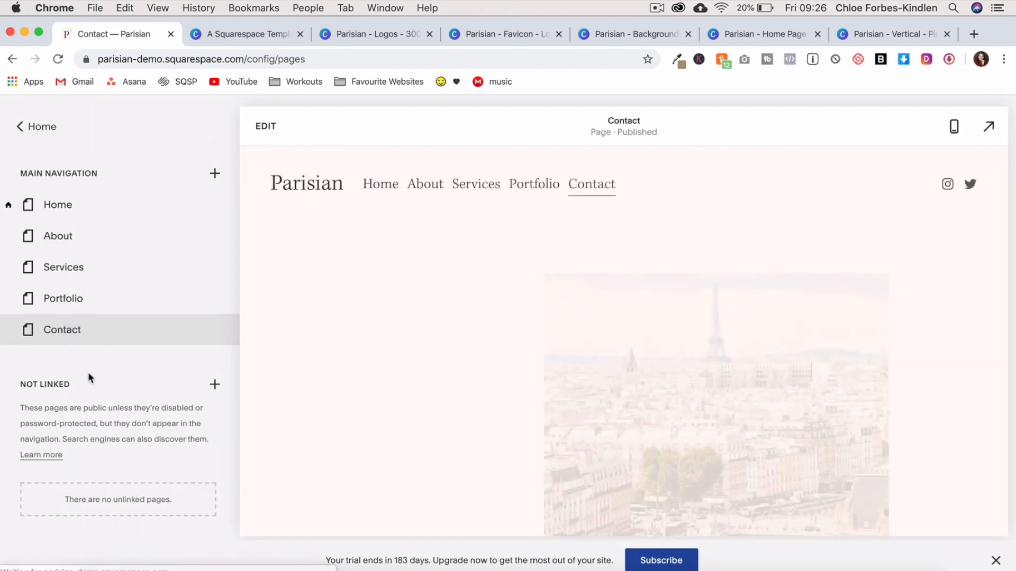
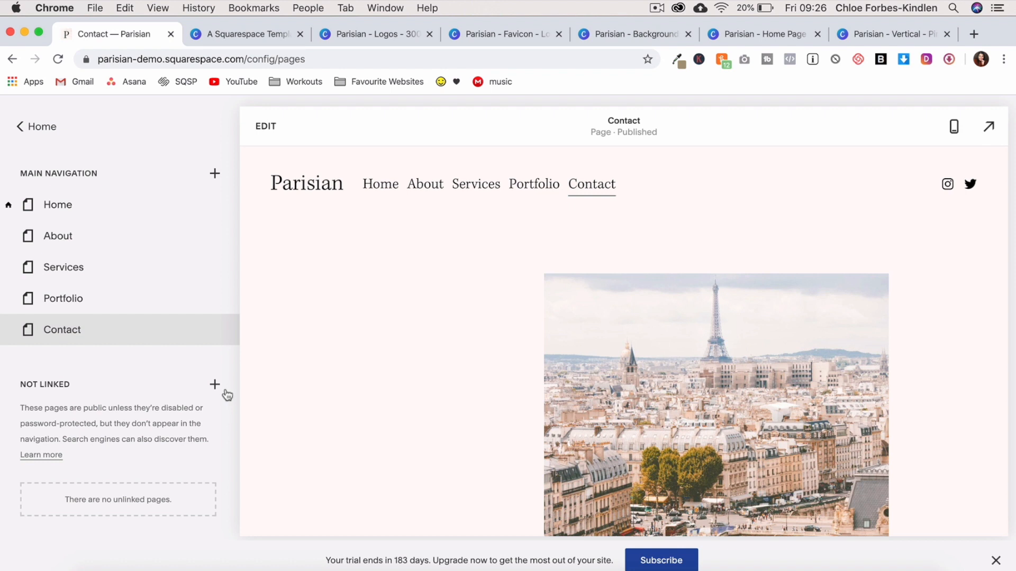
# - Add a blog with the Blog 4 layout to the Not Linked pages and name it Portfolio
pyautogui.click(216, 387)
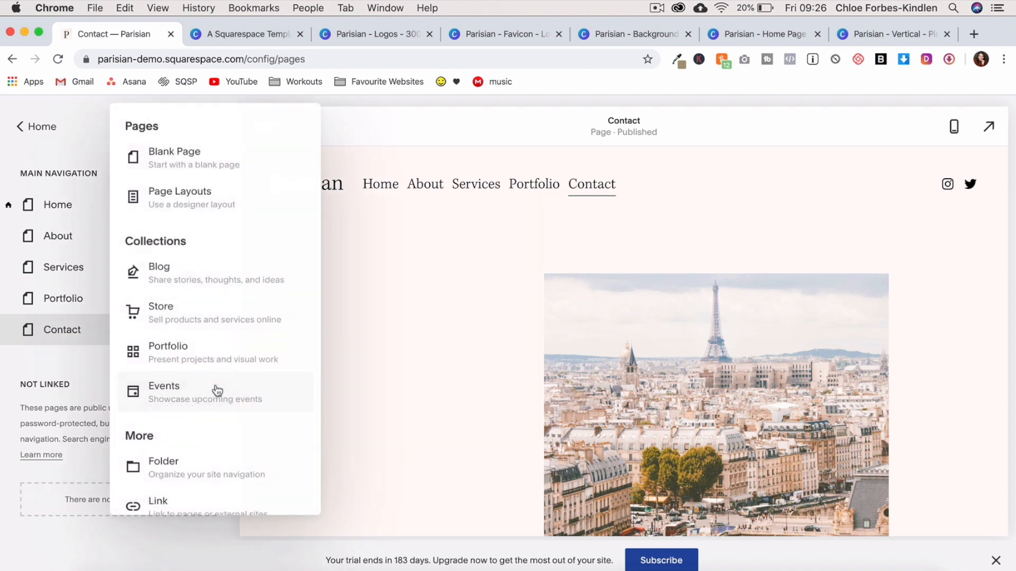
pyautogui.click(209, 284)
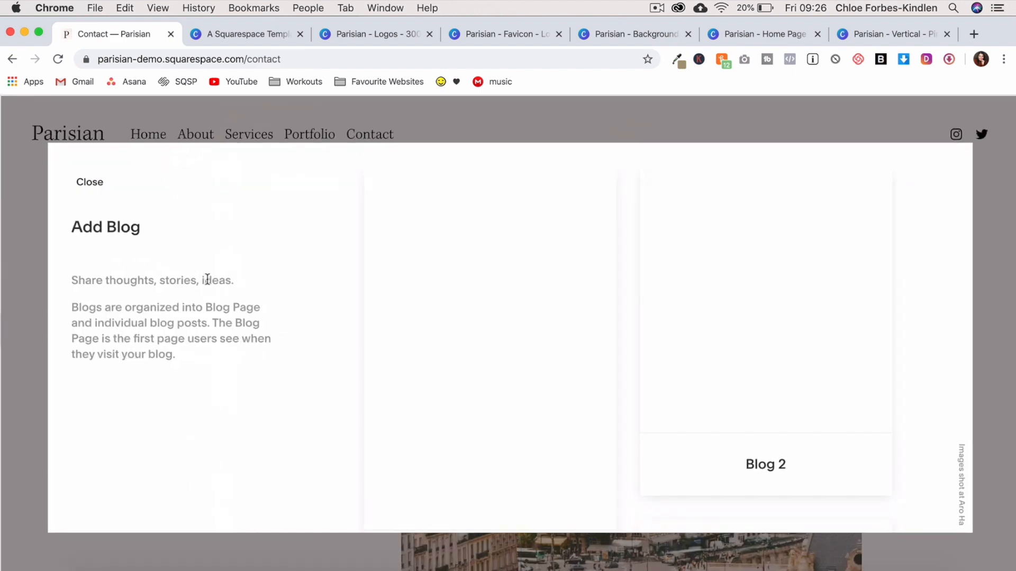
pyautogui.scroll(-10, 413, 334)
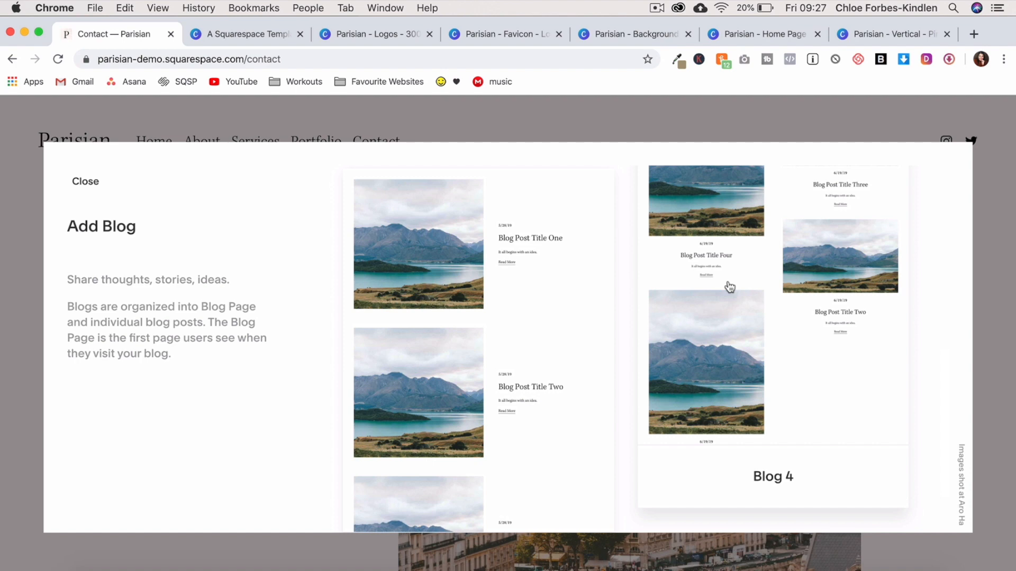
pyautogui.click(729, 284)
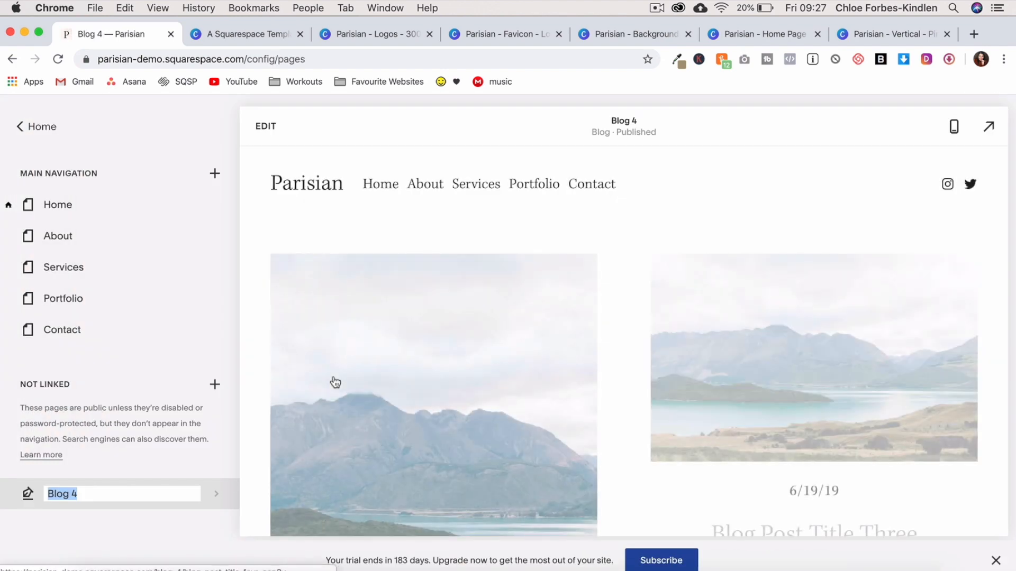
pyautogui.write('Portfolio')
pyautogui.press('Return')
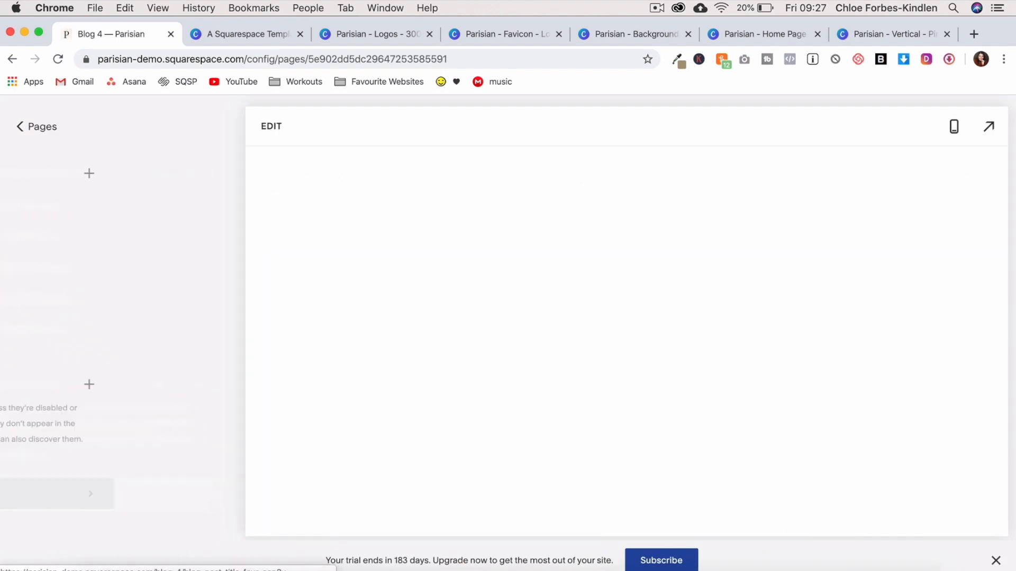
# - Delete all untitled drafts and sample posts from the Portfolio blog, confirming each deletion
pyautogui.click(247, 322)
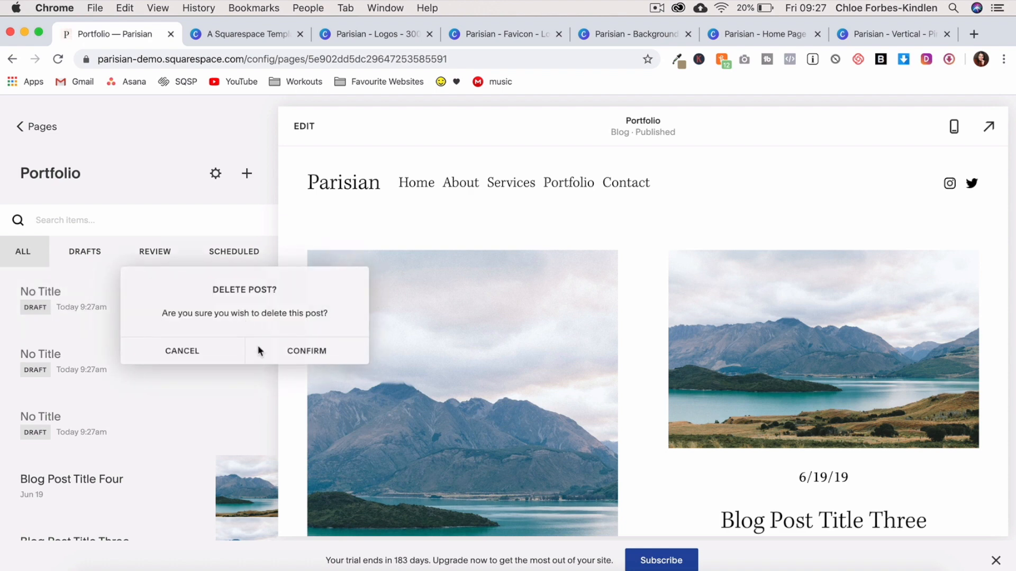
pyautogui.click(306, 350)
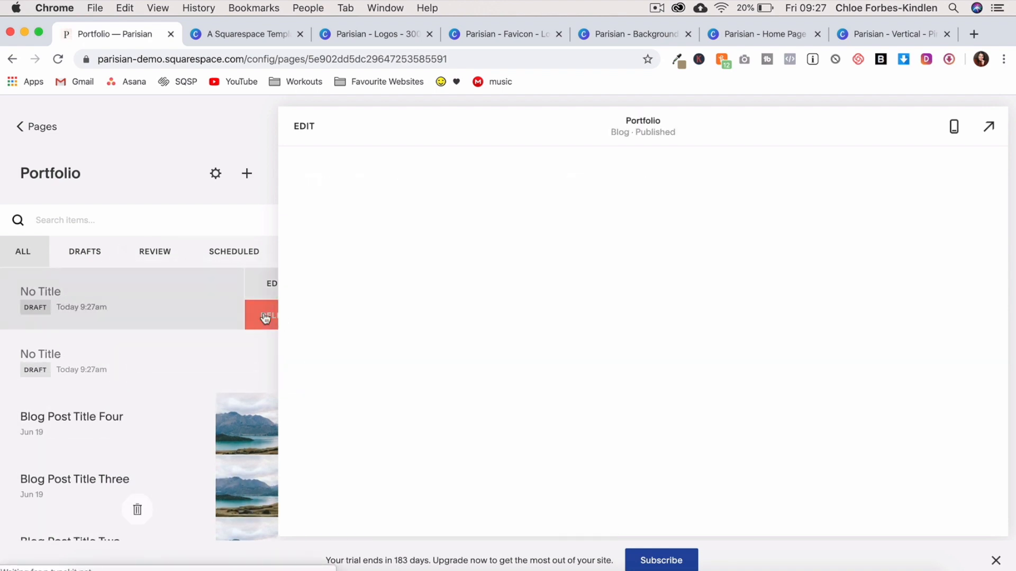
pyautogui.click(254, 315)
pyautogui.click(299, 349)
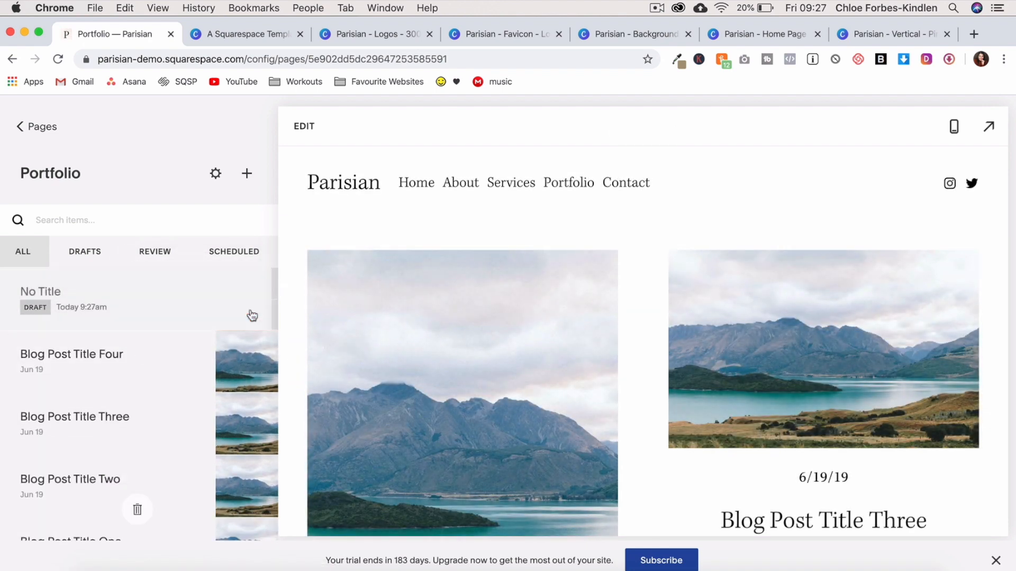
pyautogui.click(246, 316)
pyautogui.click(307, 352)
pyautogui.click(307, 348)
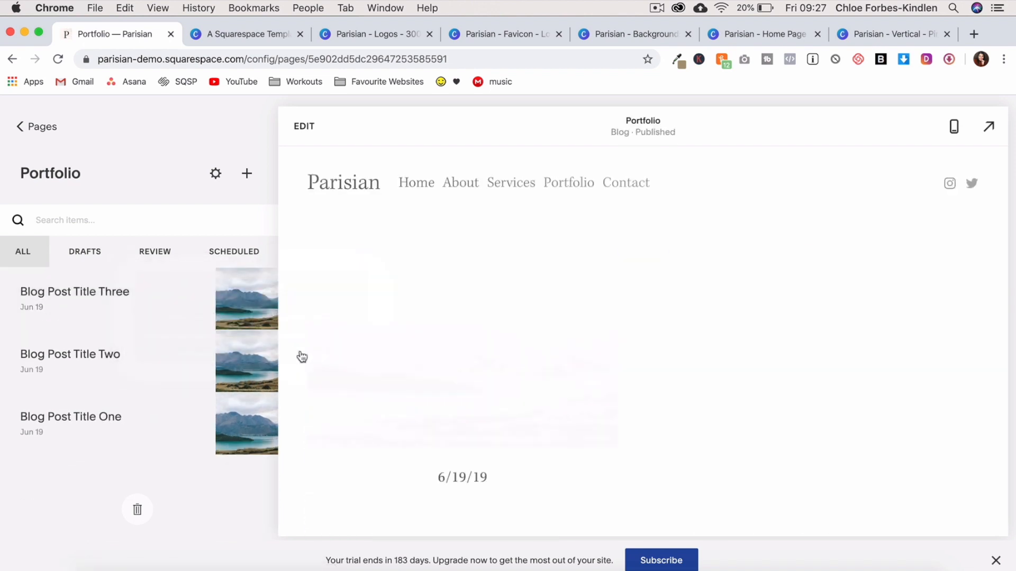
pyautogui.click(246, 315)
pyautogui.click(306, 350)
pyautogui.click(247, 316)
pyautogui.click(294, 349)
pyautogui.click(246, 316)
pyautogui.click(305, 349)
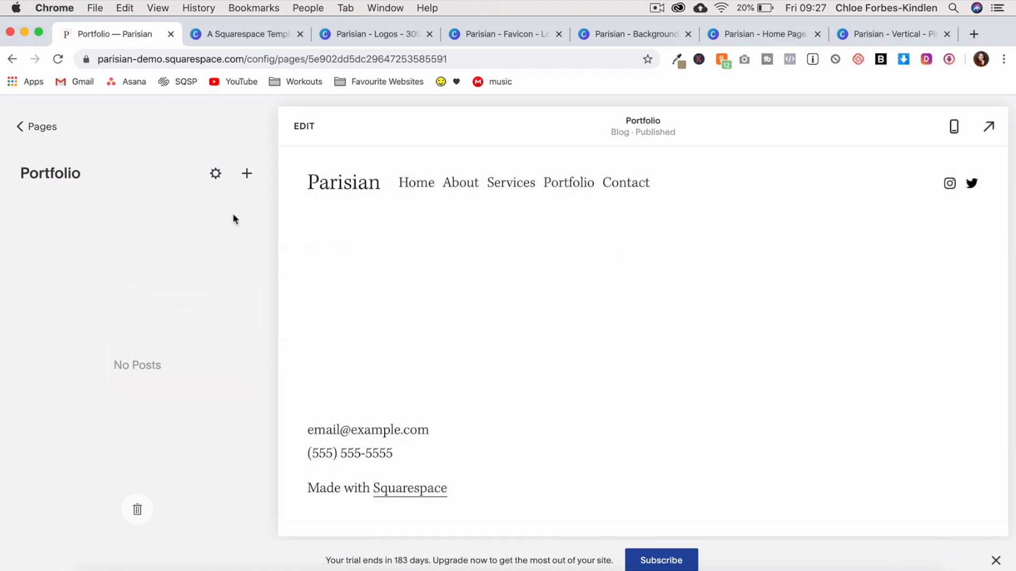
# - Create a new blank post in the Portfolio blog
pyautogui.click(247, 176)
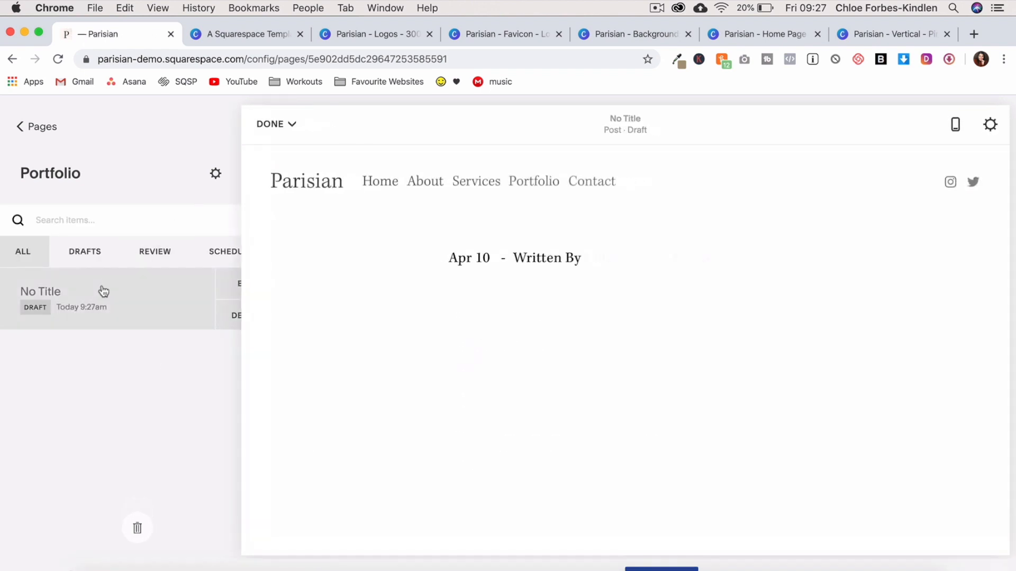
pyautogui.scroll(-2, 330, 312)
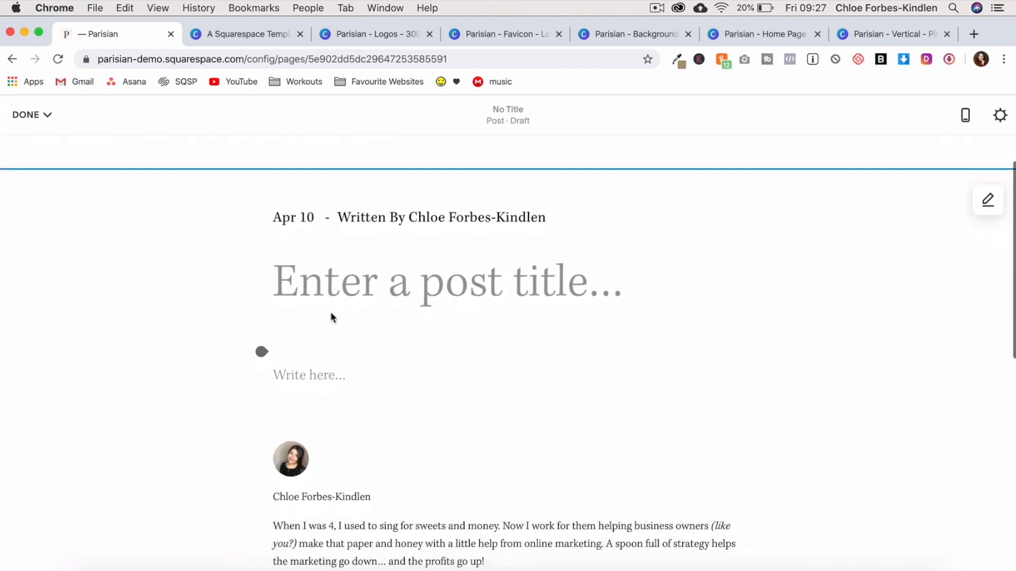
pyautogui.scroll(1, 330, 312)
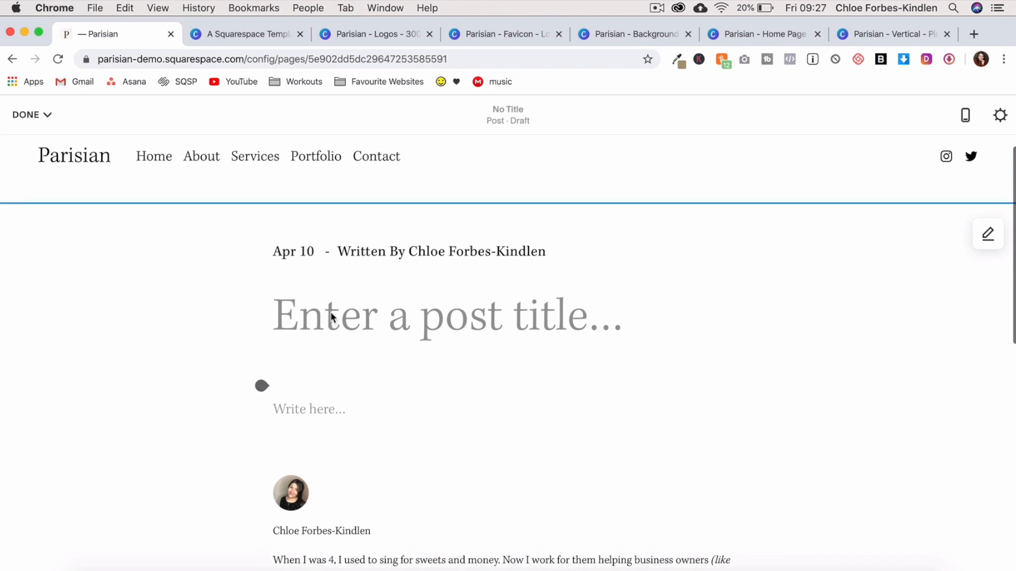
# - Hide the author name, author profile, date and categories in the blog post's format settings
pyautogui.click(988, 237)
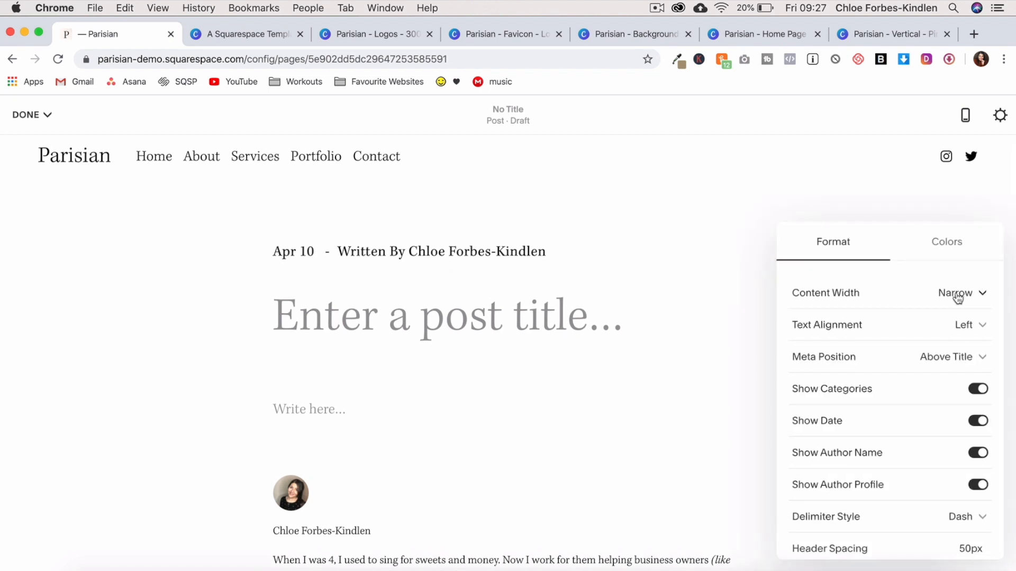
pyautogui.scroll(-1, 958, 299)
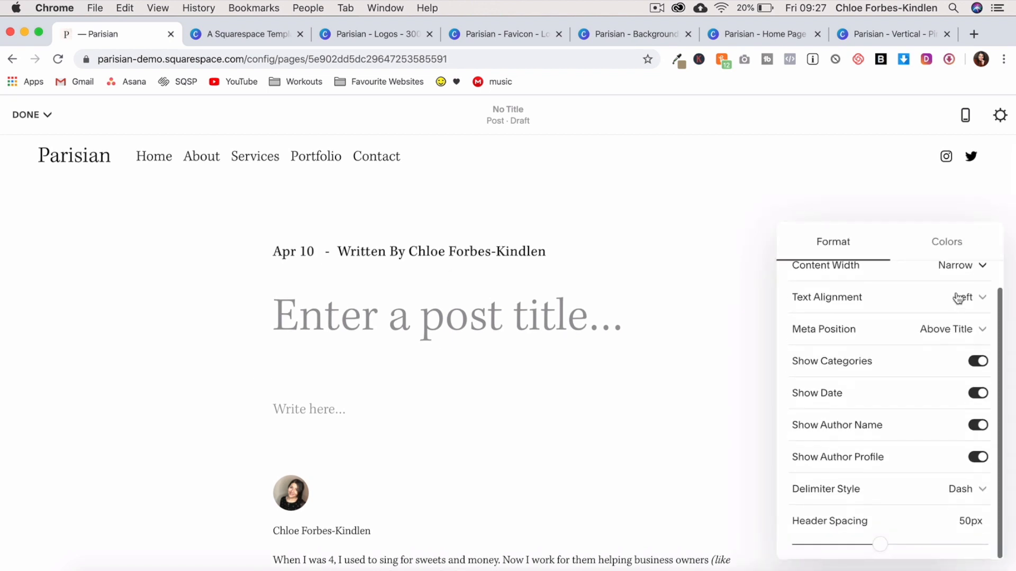
pyautogui.click(972, 429)
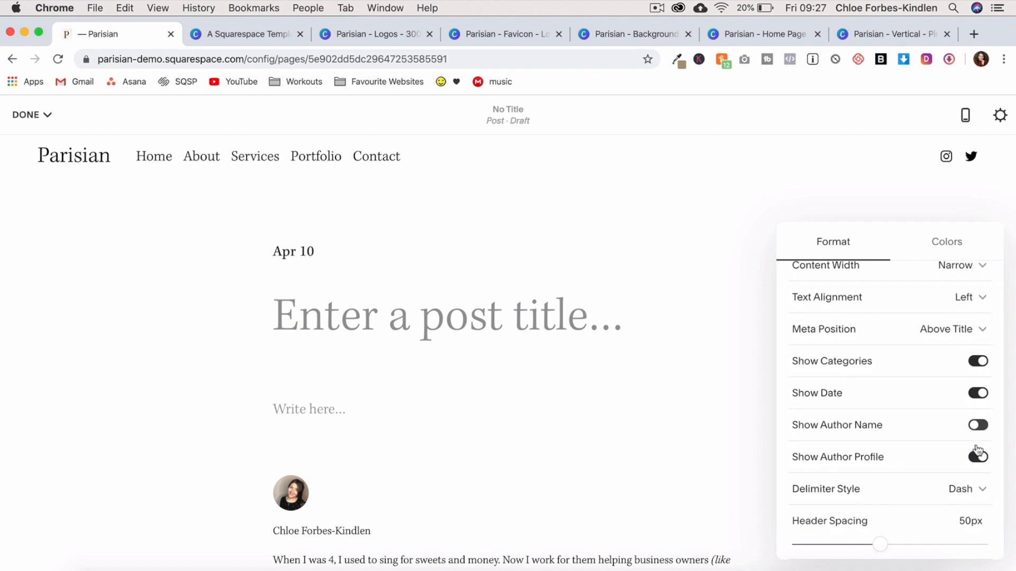
pyautogui.click(977, 455)
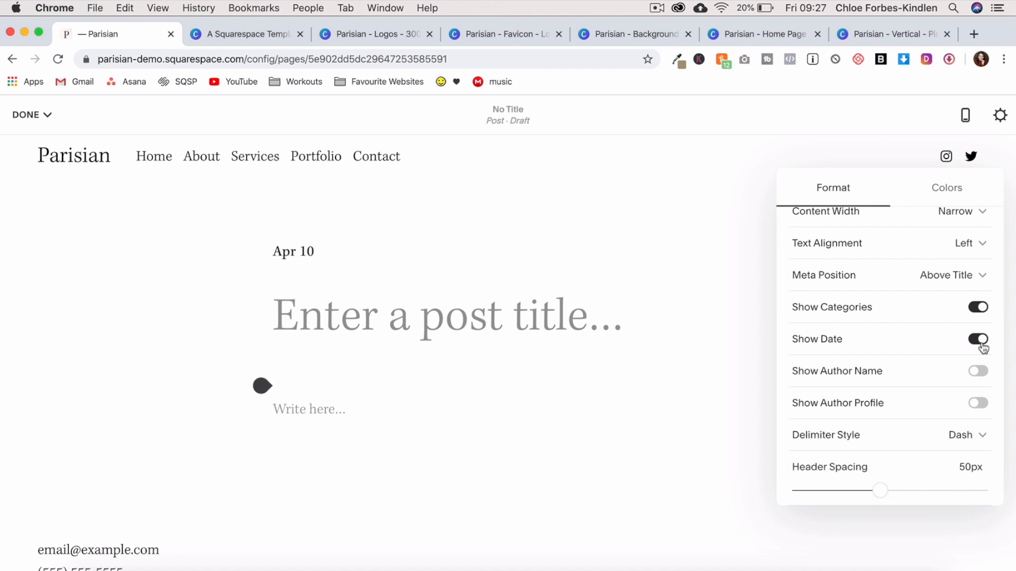
pyautogui.click(978, 339)
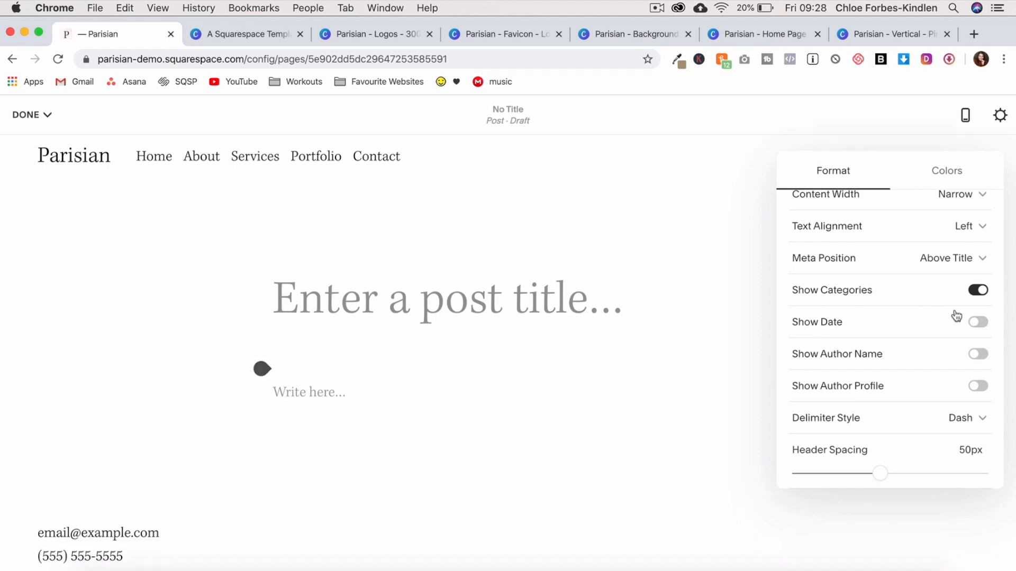
pyautogui.click(977, 295)
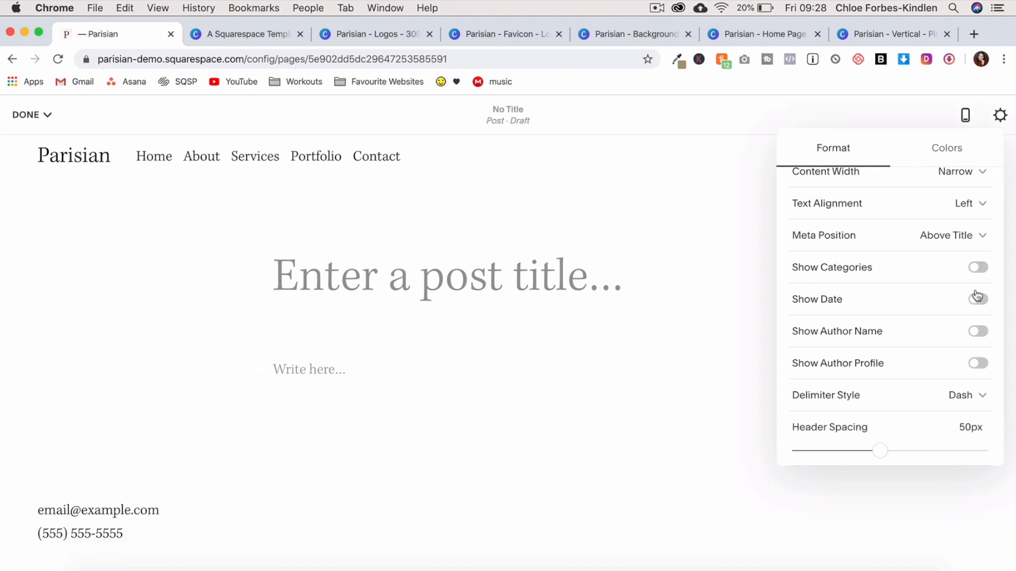
# - Set the blog post's content width to Medium
pyautogui.scroll(1, 973, 238)
pyautogui.click(970, 200)
pyautogui.click(927, 242)
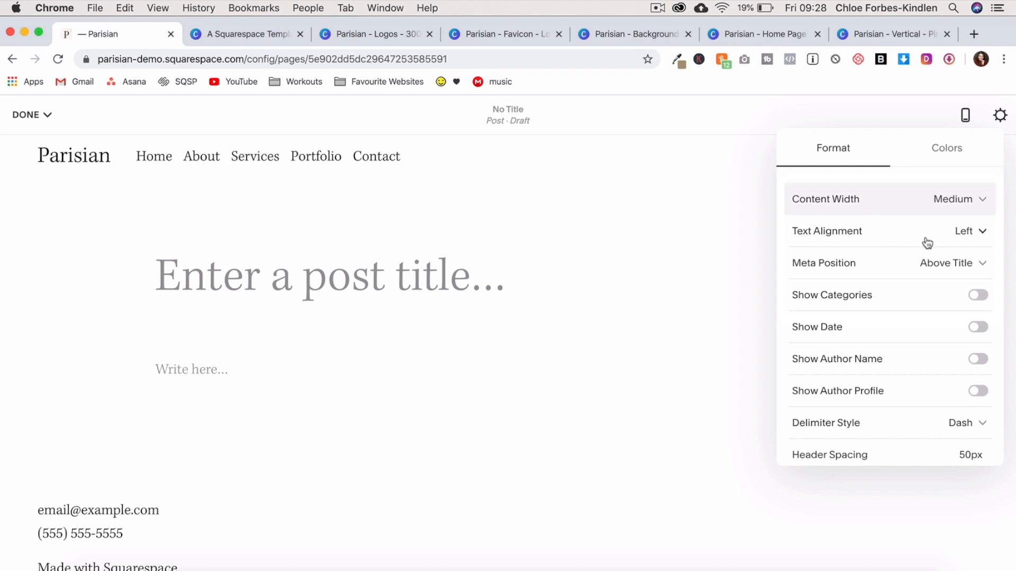
# - Turn off the default theme for the blog post section and apply the Accent Dark color theme
pyautogui.click(953, 155)
pyautogui.click(977, 201)
pyautogui.scroll(-5, 914, 354)
pyautogui.click(893, 415)
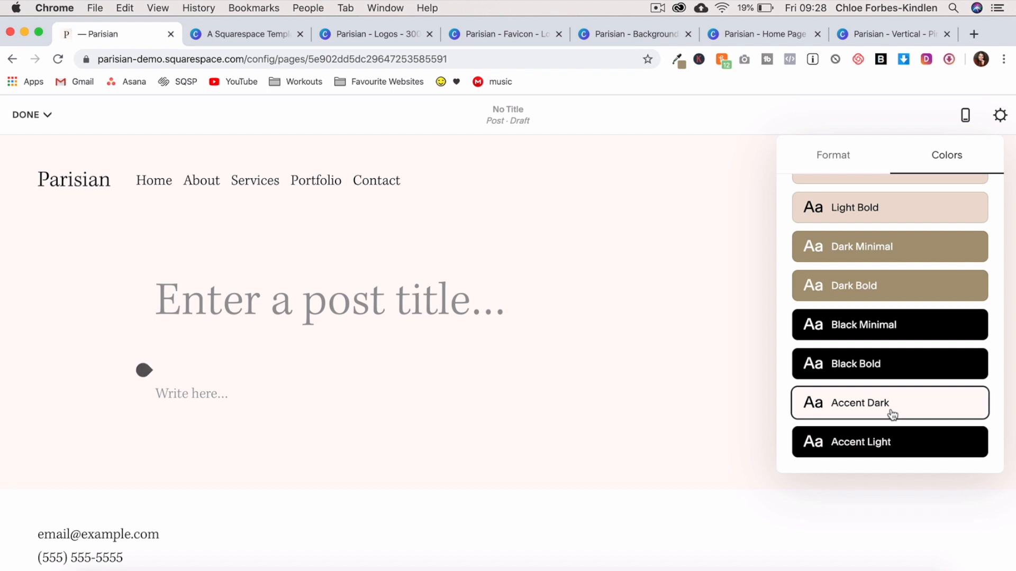
# - Title the blog post "Project One" and fill its body with a short Lorem ipsum introduction paragraph
pyautogui.click(451, 301)
pyautogui.write('P')
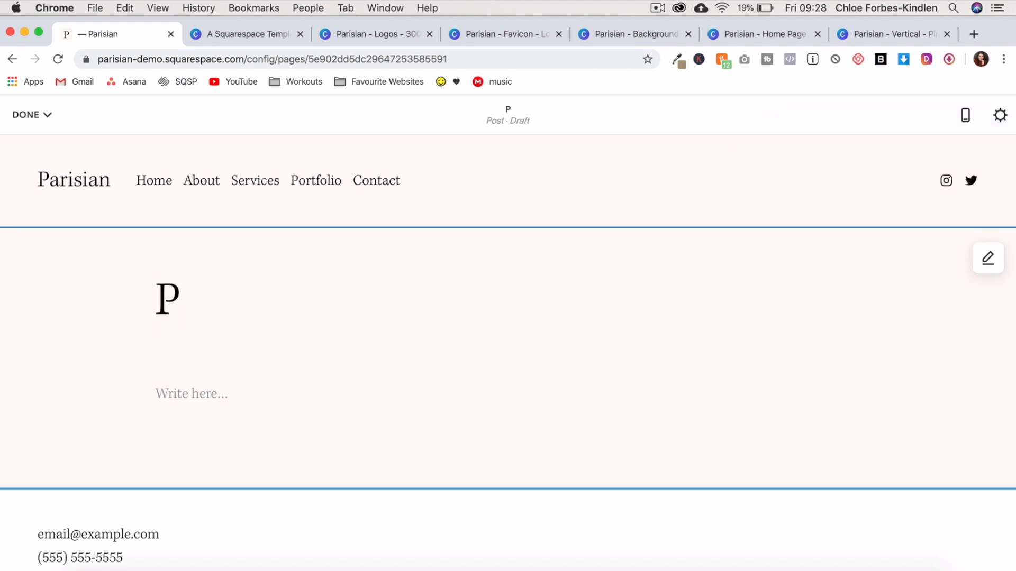
pyautogui.write('rojec')
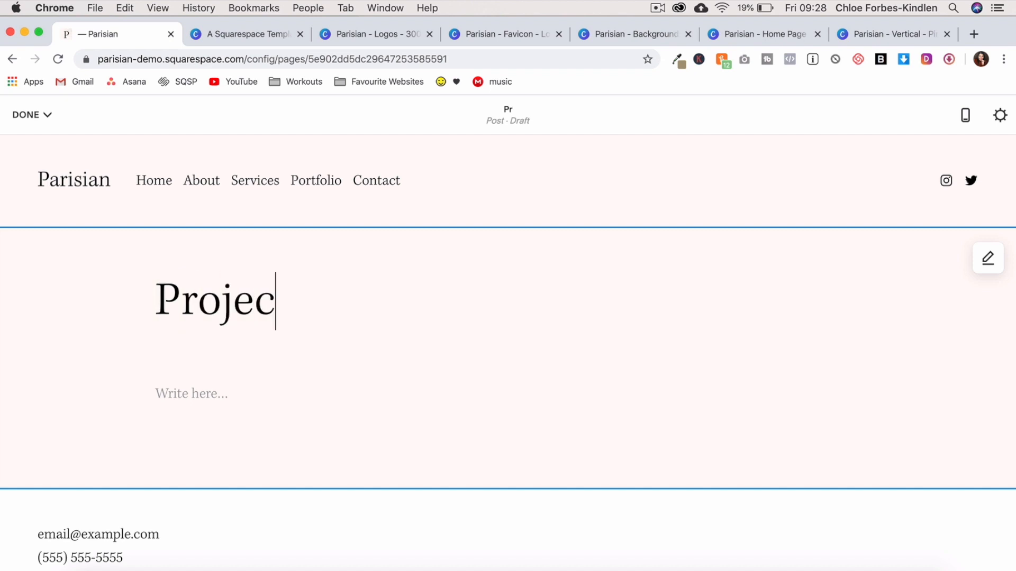
pyautogui.write('t One')
pyautogui.click(302, 392)
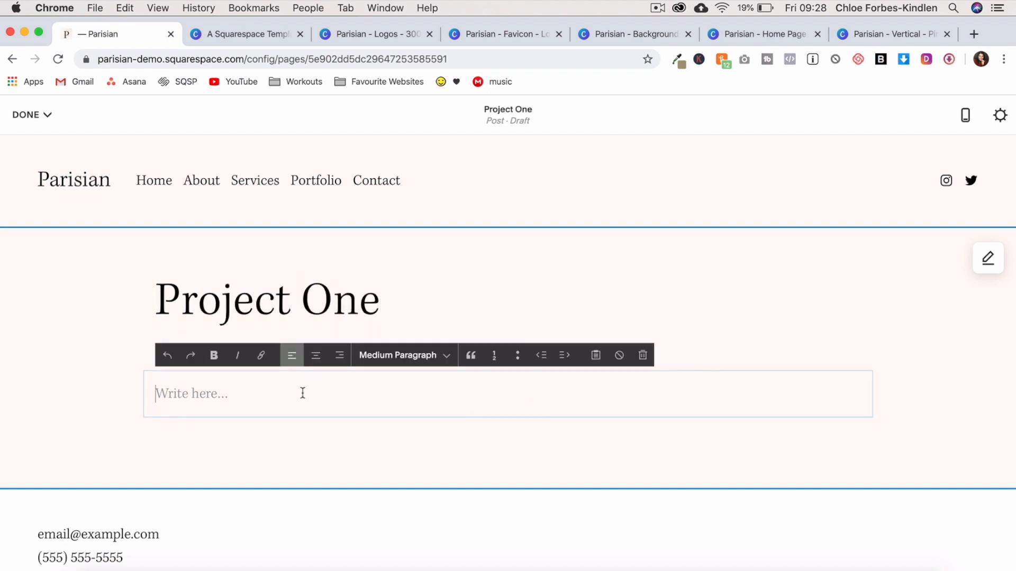
pyautogui.write('Lorem ipsum dolor sit amet, consectetur adipiscing elit. Donec tincidunt congue mi, eu posuere justo sodales vitae. Vivamus ullamcorper hendrerit mi, at tincidunt lectus lacinia ac.')
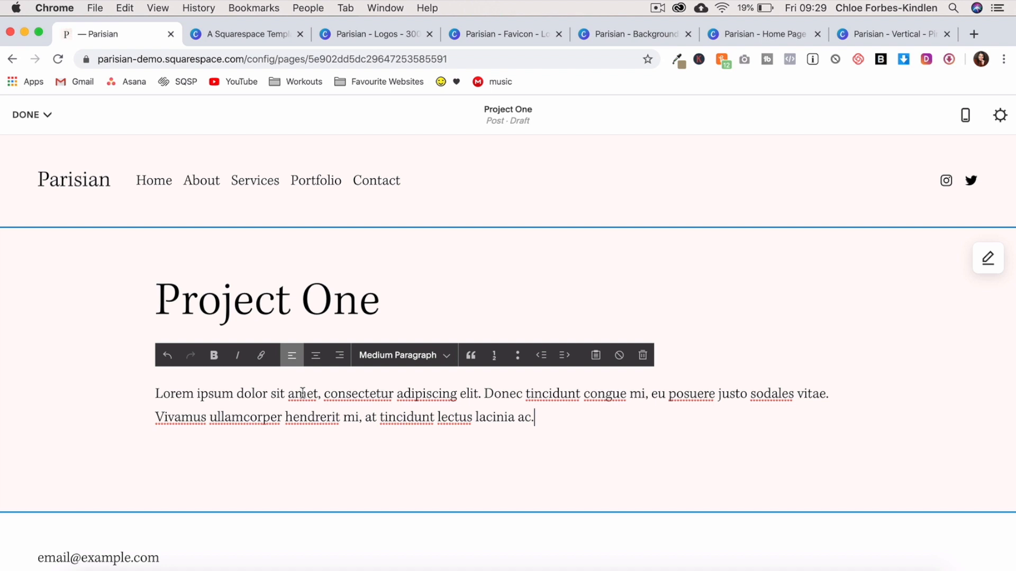
# - Insert a line block below the introduction paragraph and an image block with the photo of knitwear on hangers beneath it
pyautogui.click(132, 437)
pyautogui.click(144, 443)
pyautogui.click(244, 313)
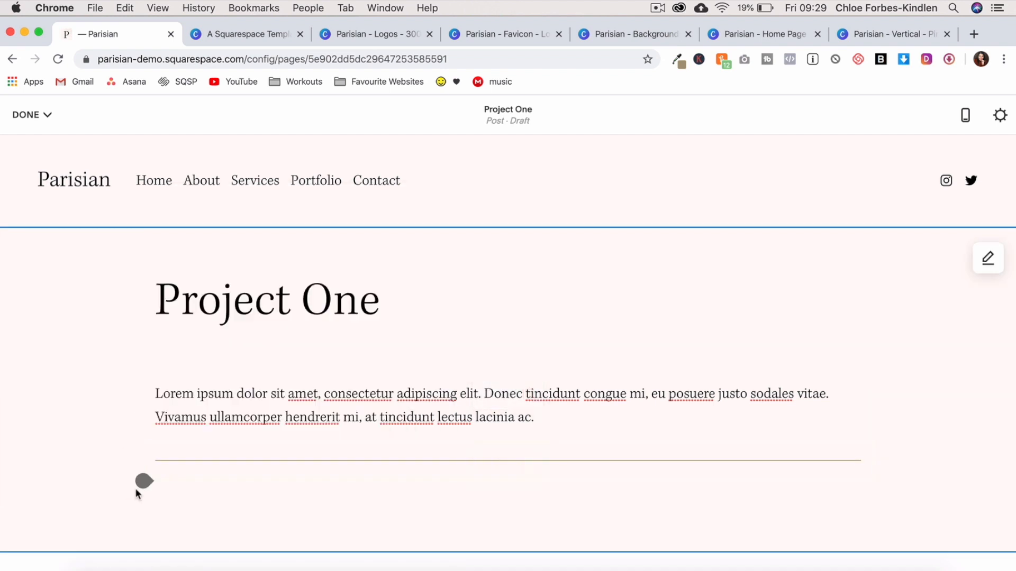
pyautogui.click(144, 482)
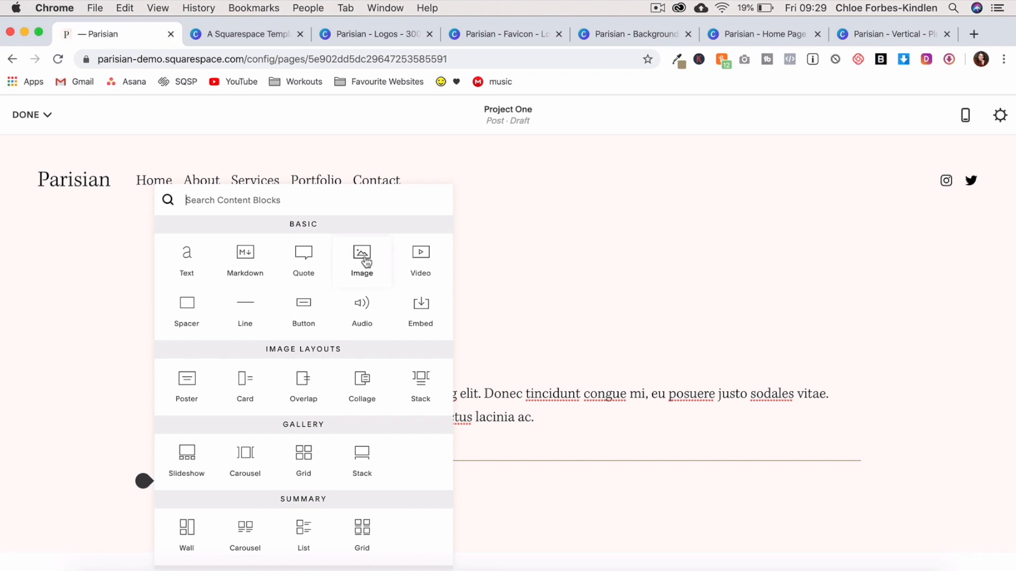
pyautogui.click(365, 261)
pyautogui.click(920, 545)
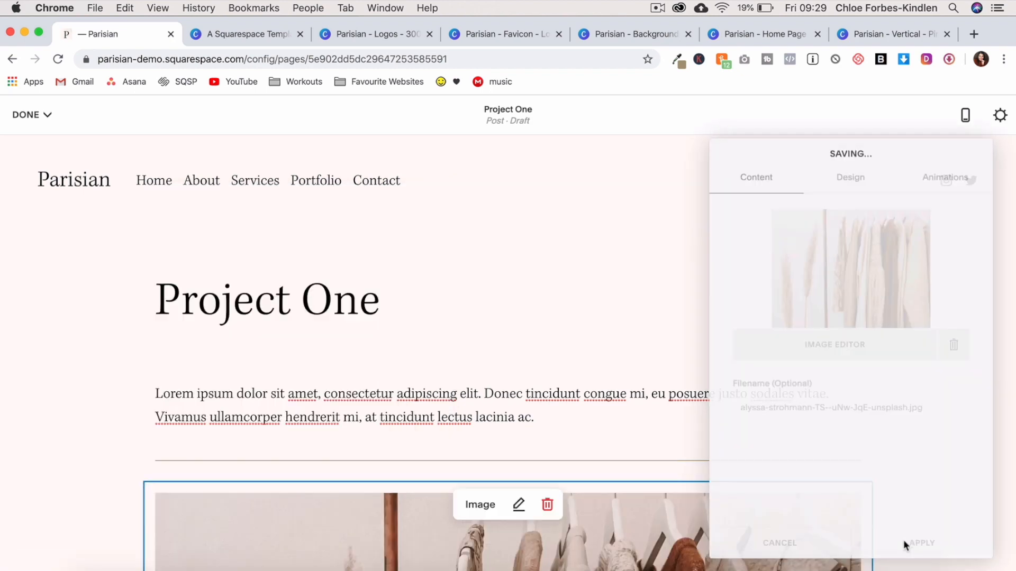
# - Add a text block below the knitwear photo with a centered Lorem ipsum heading and a centered Lorem ipsum paragraph
pyautogui.scroll(-5, 604, 482)
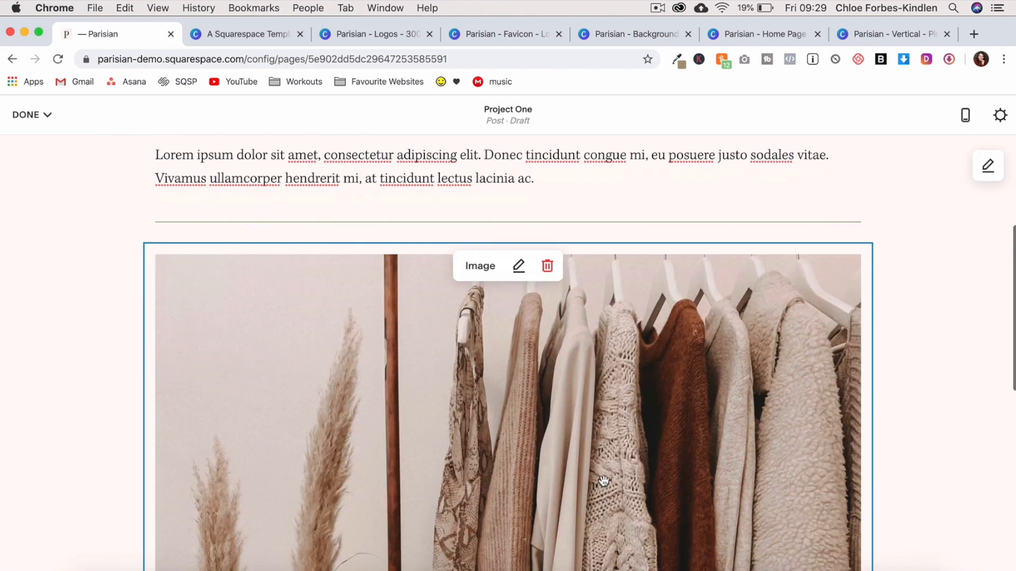
pyautogui.scroll(-10, 604, 482)
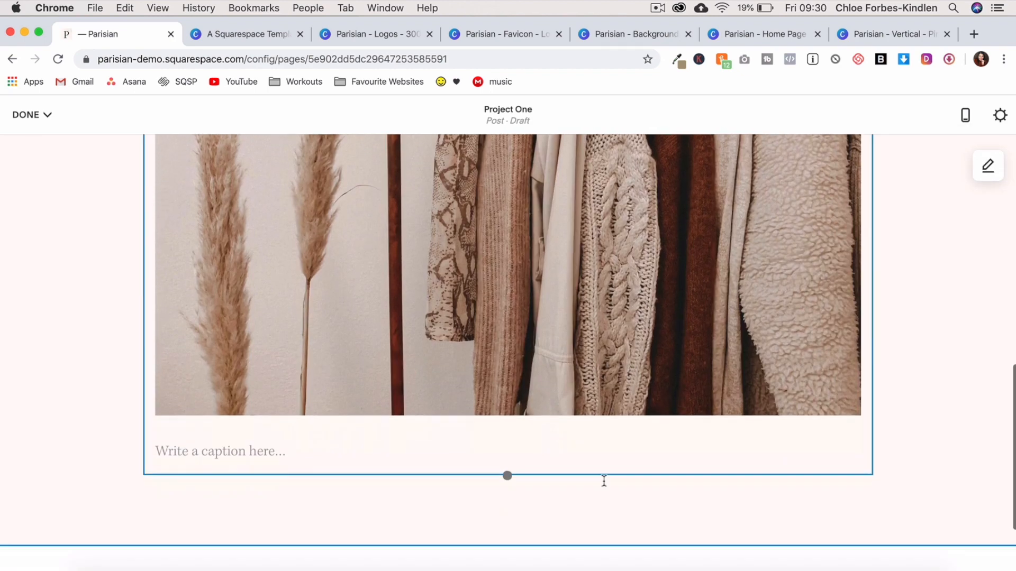
pyautogui.scroll(-3, 604, 481)
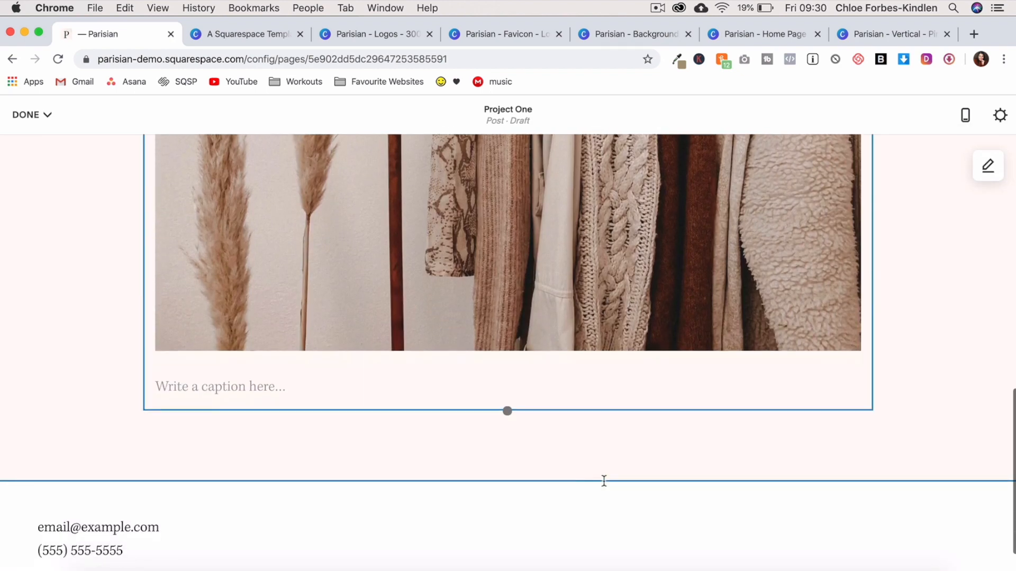
pyautogui.click(144, 411)
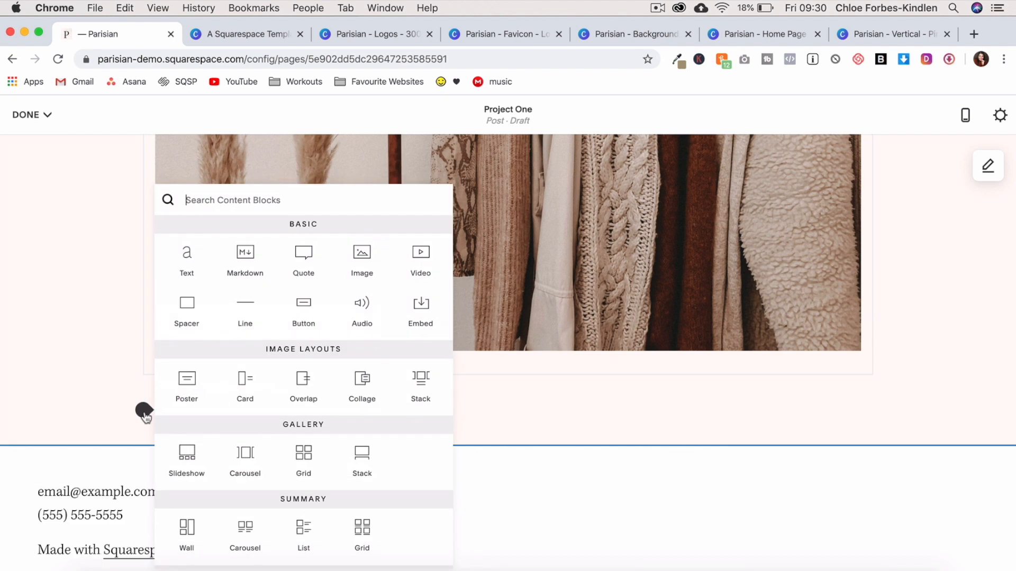
pyautogui.click(188, 255)
pyautogui.write('Lorem ipsum dolor sit amet, consectetur adipiscing elit. Donec tincidunt congue mi, eu posuere justo sodales vitae. Lorem ipsum dolor sit amet, consectetur adipiscing elit, sed do eiusmod tempor incididunt ut labore et dolore magna aliqua. Ut enim ad minim veniam, quis nostrud exercitation ullamco laboris nisi ut aliquip ex ea commodo consequat. Duis aute irure dolor in reprehenderit in voluptate velit esse cillum dolore eu fugiat nulla pariatur. Excepteur sint occaecat cupidatat non proident, sunt in culpa qui officia deserunt mollit anim id est laborum.')
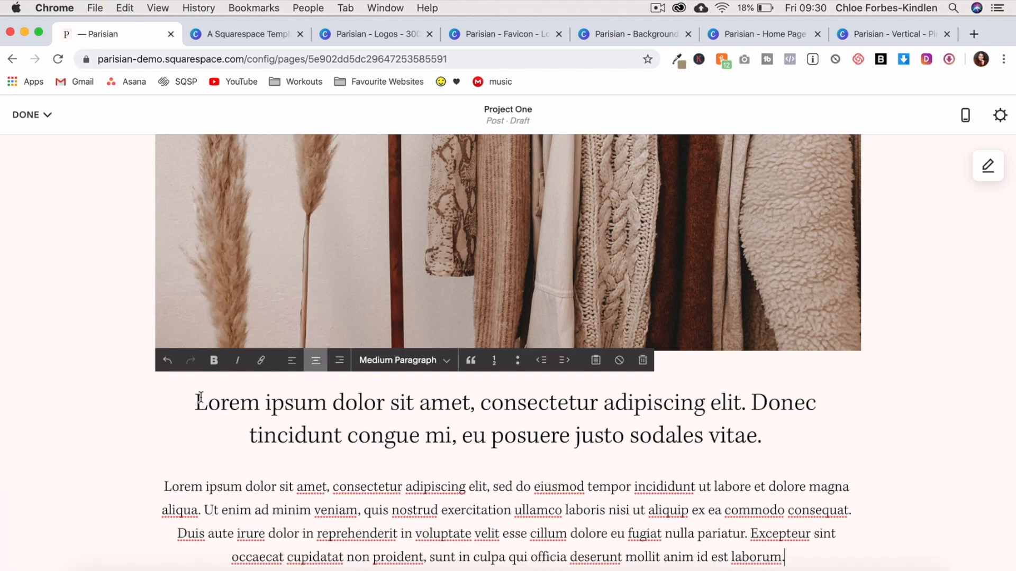
# - Insert a spacer block below the centered text
pyautogui.scroll(-3, 254, 437)
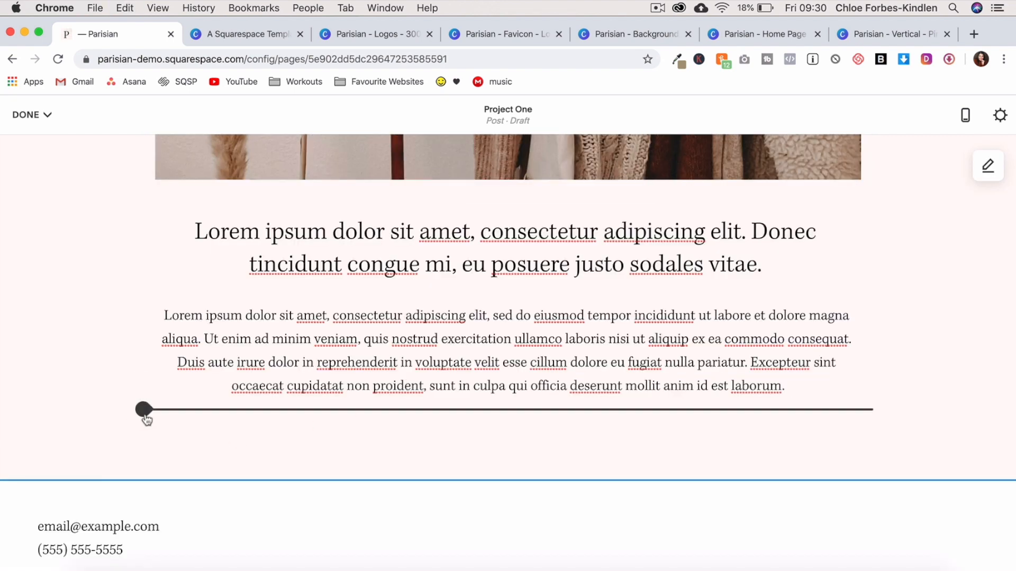
pyautogui.click(142, 411)
pyautogui.click(190, 314)
pyautogui.click(143, 457)
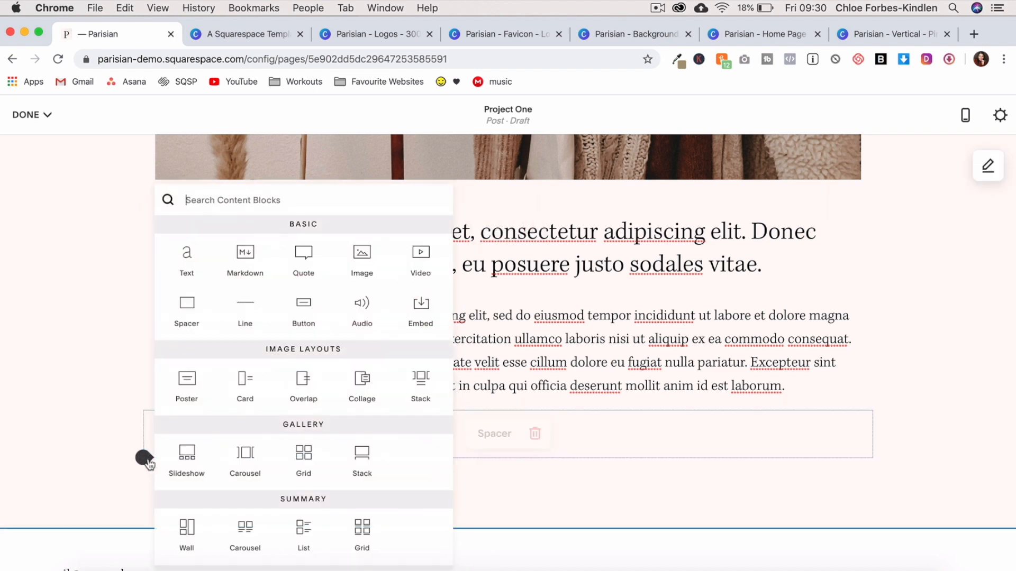
pyautogui.click(189, 275)
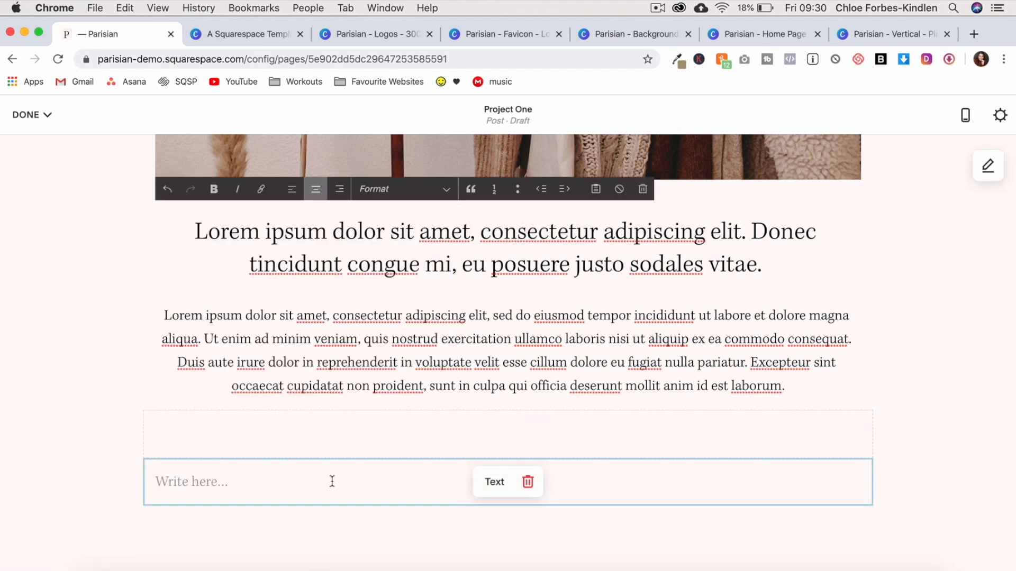
pyautogui.click(527, 483)
pyautogui.click(561, 482)
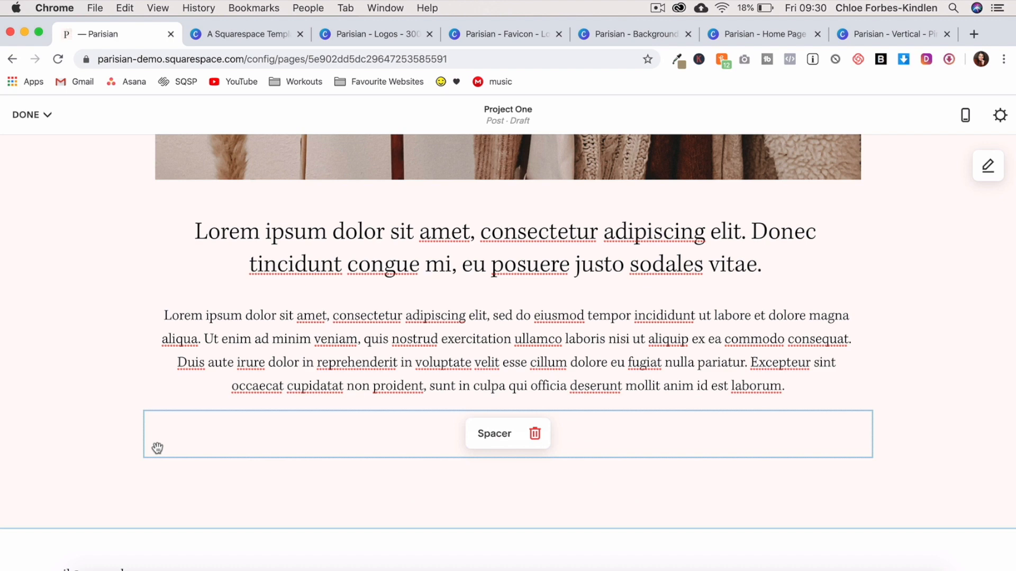
# - Insert a second spacer block and place it beside the first one to form two equal columns
pyautogui.click(143, 459)
pyautogui.click(186, 315)
pyautogui.moveTo(211, 458); pyautogui.dragTo(206, 447)
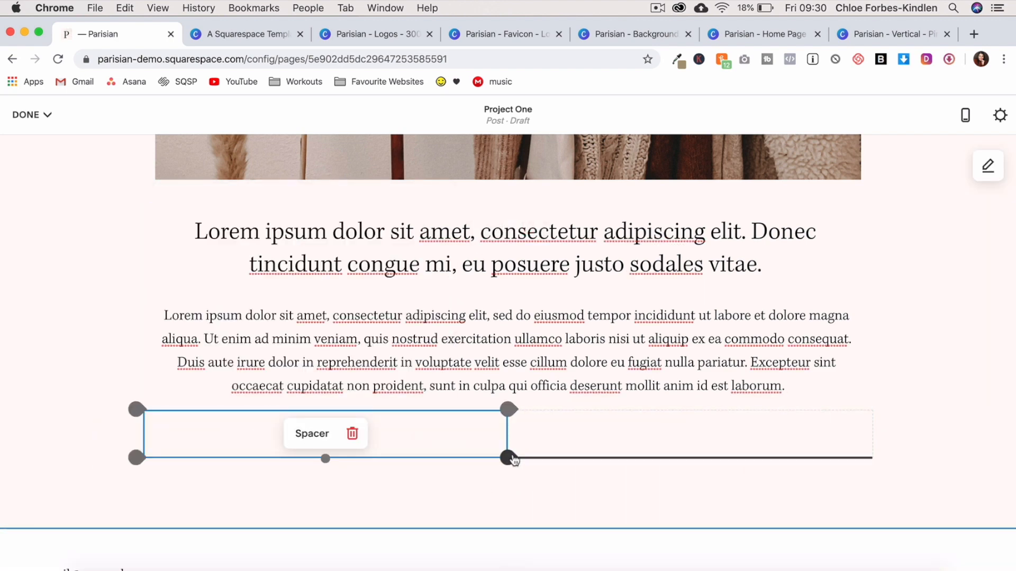
# - Add a line block under the right spacer and an image block with the clothing rack photo under the left spacer
pyautogui.click(510, 458)
pyautogui.click(609, 310)
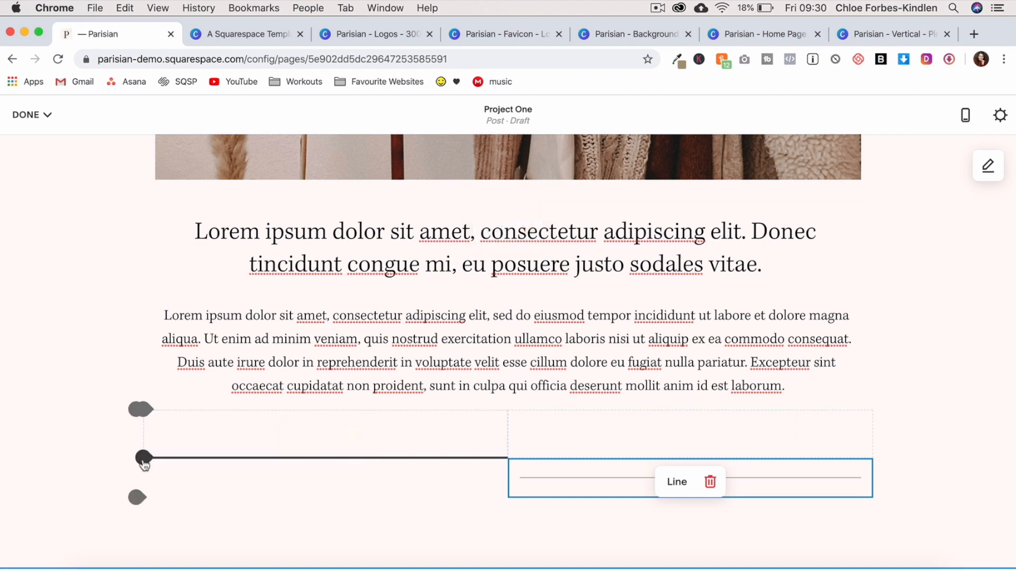
pyautogui.click(142, 459)
pyautogui.click(361, 254)
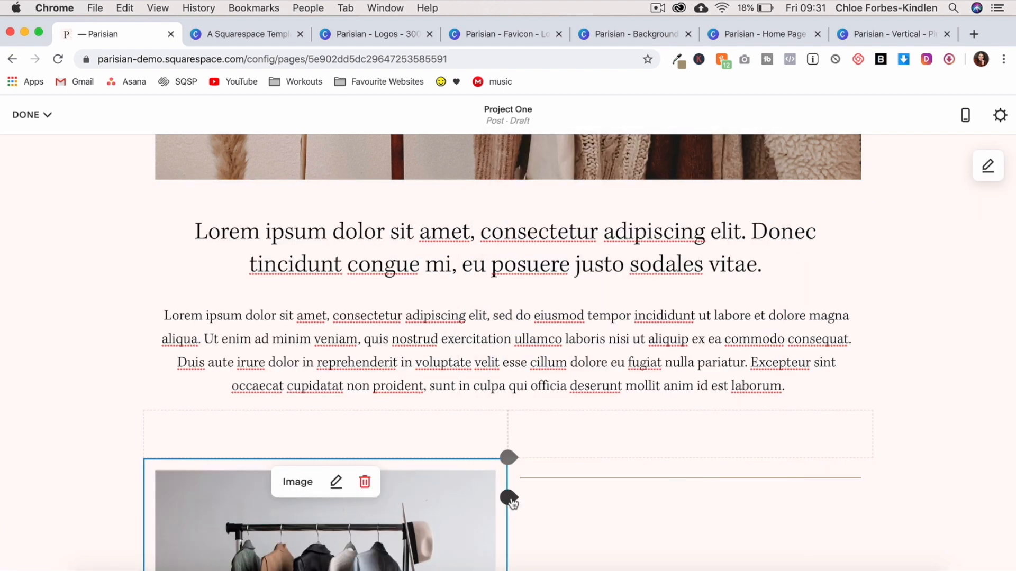
# - Add an image block with the jeans, sweater and boots photo below the line in the right column
pyautogui.click(509, 498)
pyautogui.click(719, 257)
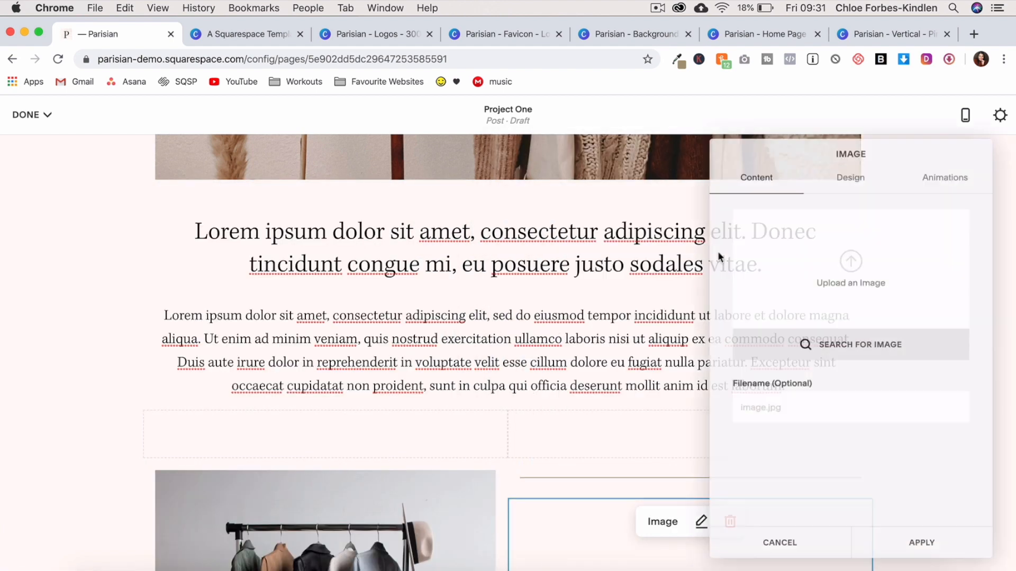
pyautogui.click(939, 544)
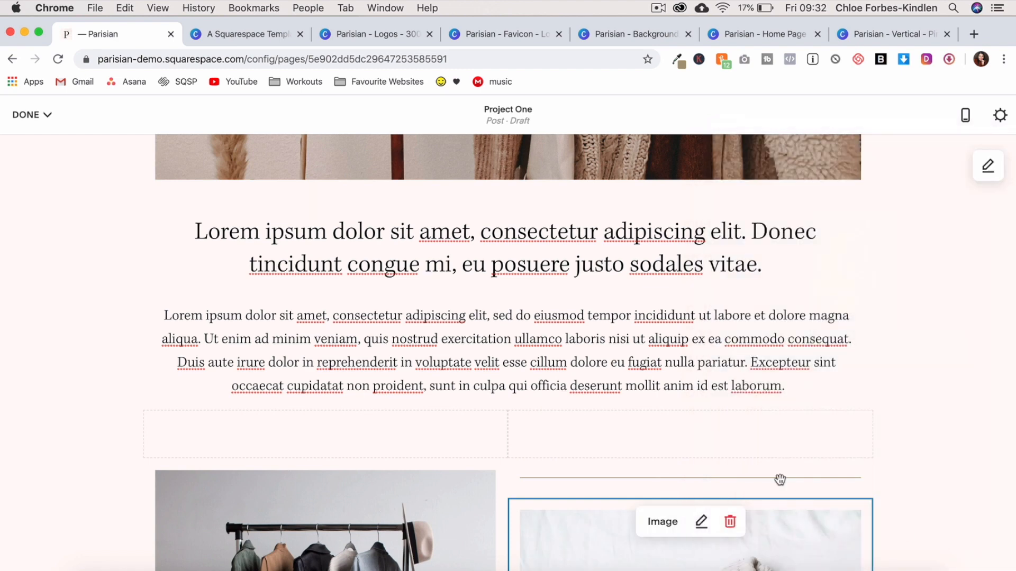
# - Add a line below the clothing rack photo and the shoes image "Screenshot 2020-04-10 at 09.32.02.png" beneath it
pyautogui.scroll(-3, 780, 480)
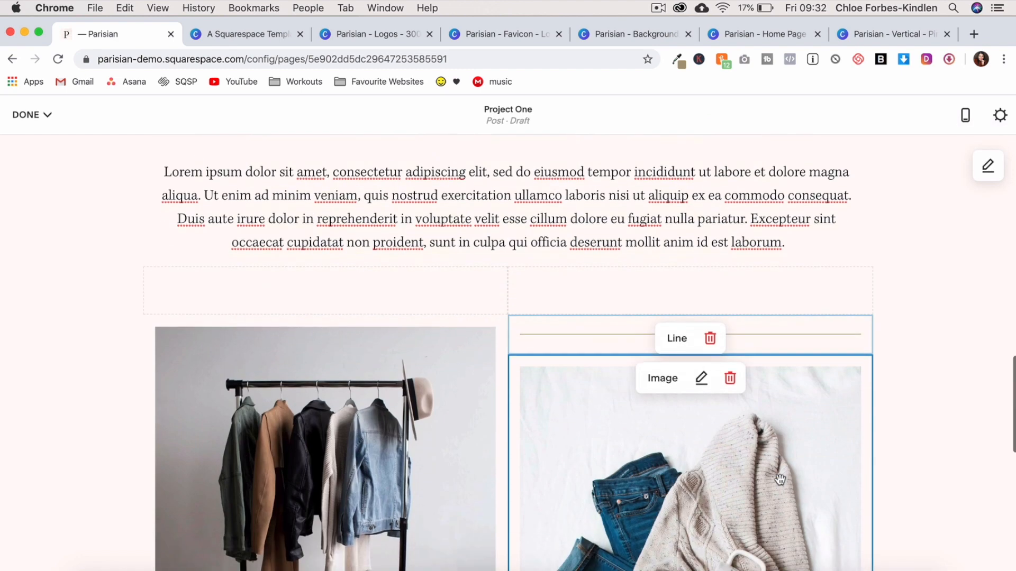
pyautogui.scroll(-5, 141, 285)
pyautogui.click(141, 263)
pyautogui.click(238, 268)
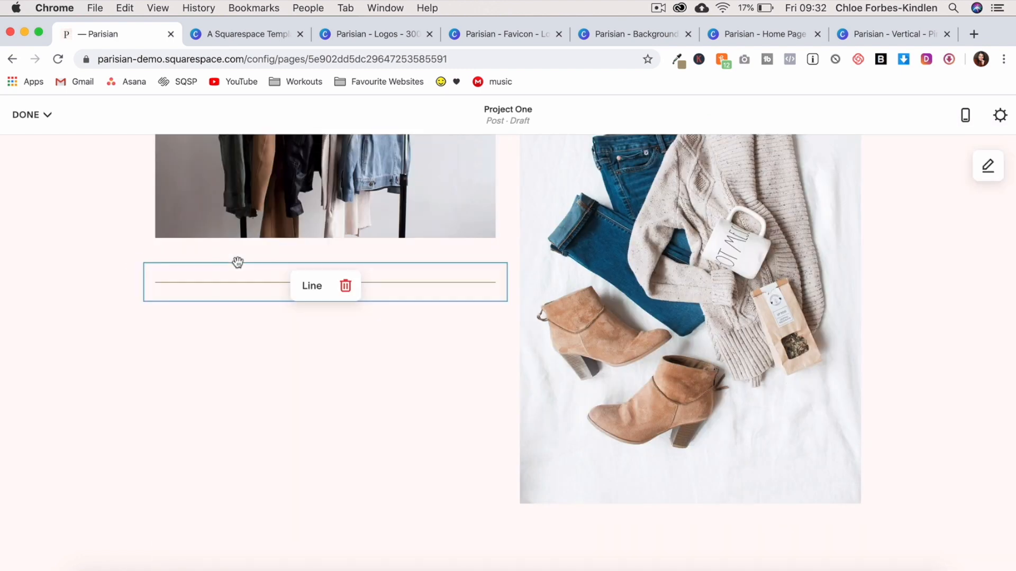
pyautogui.click(143, 303)
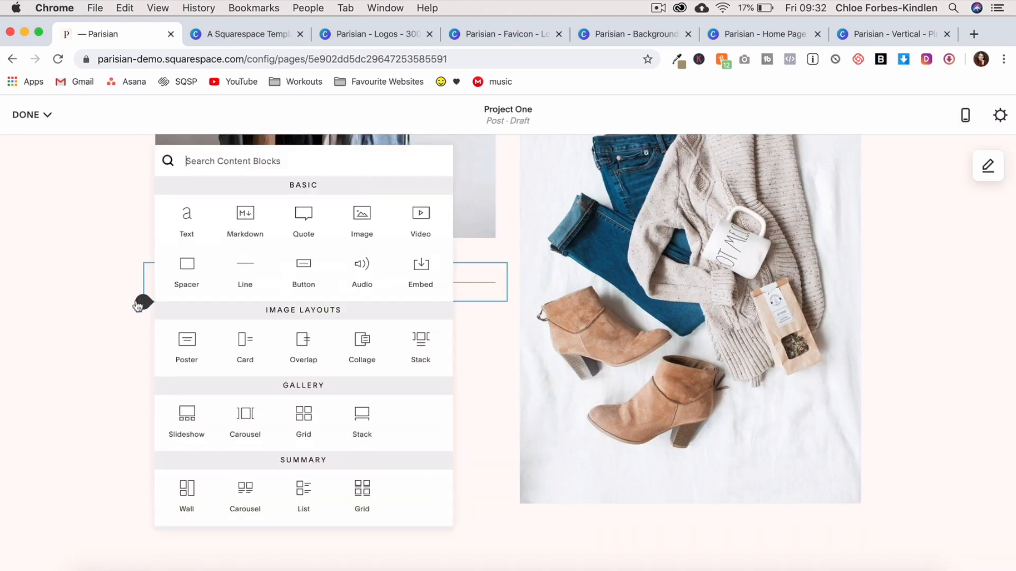
pyautogui.click(362, 215)
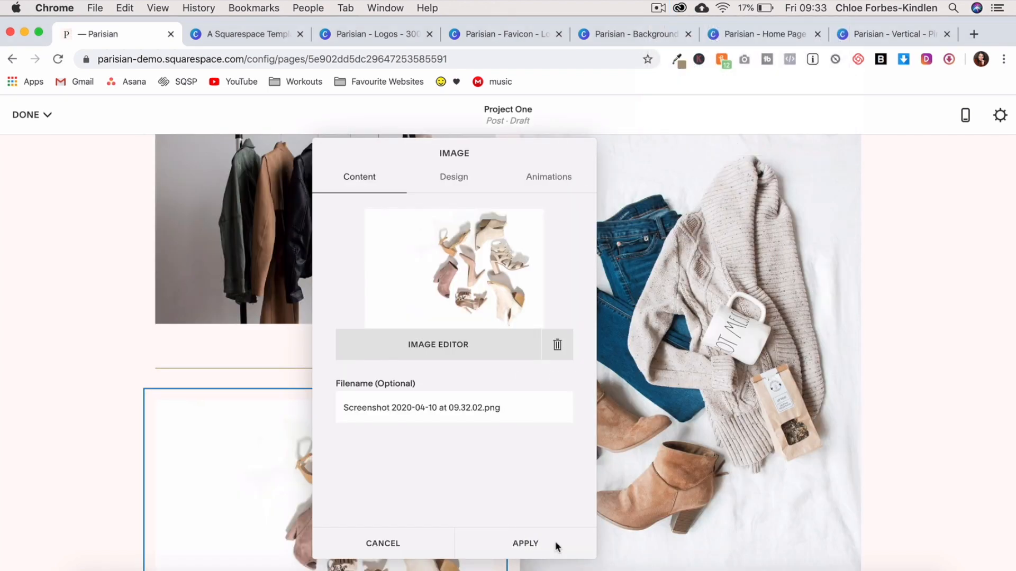
pyautogui.click(554, 541)
# - Delete both spacer blocks above the two image columns
pyautogui.scroll(5, 545, 529)
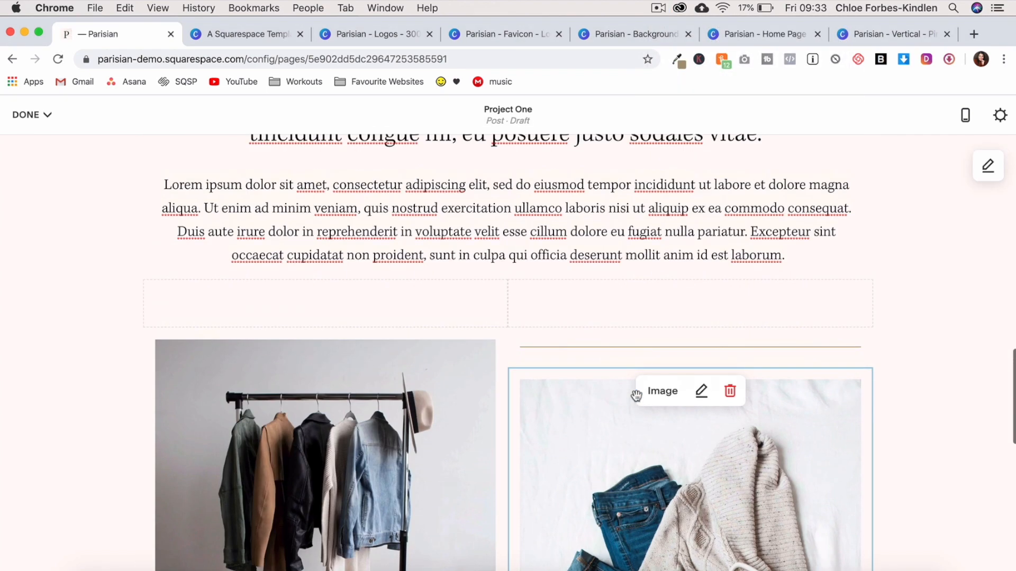
pyautogui.click(353, 302)
pyautogui.click(406, 308)
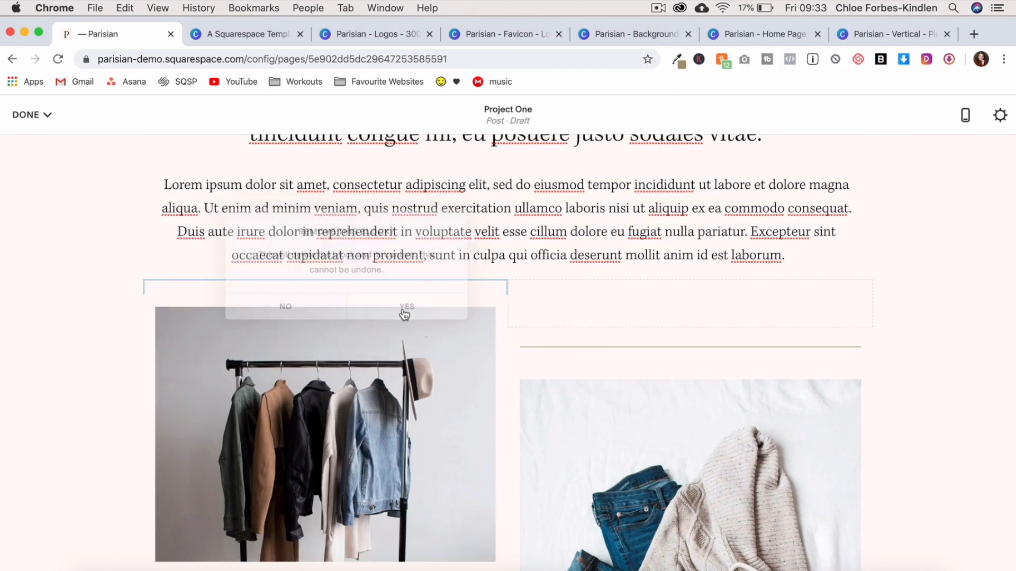
pyautogui.click(717, 303)
pyautogui.click(737, 313)
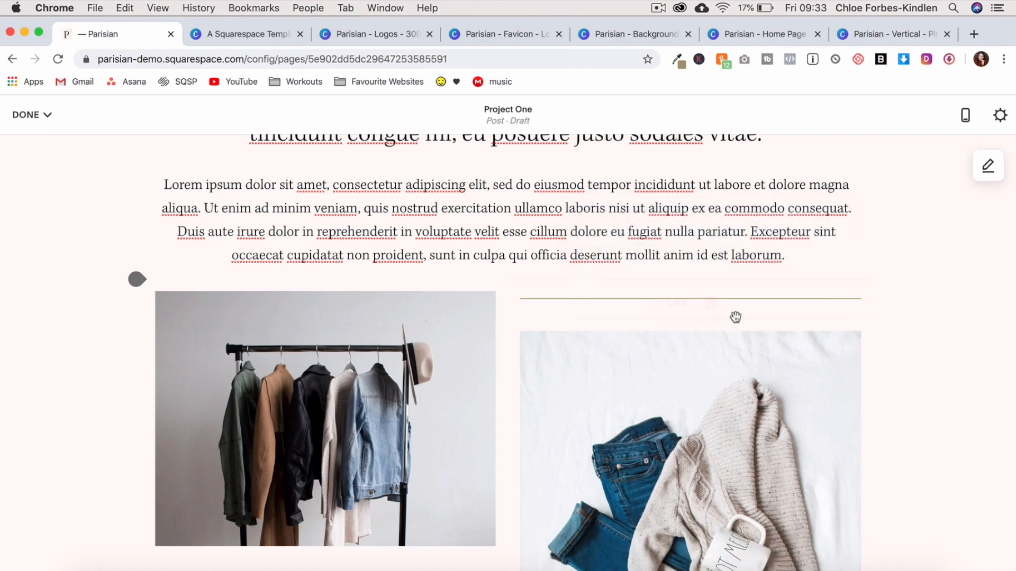
# - Open the post's settings and create the category "Clothes" for the Project One post
pyautogui.scroll(-3, 637, 439)
pyautogui.scroll(-6, 638, 439)
pyautogui.scroll(15, 637, 439)
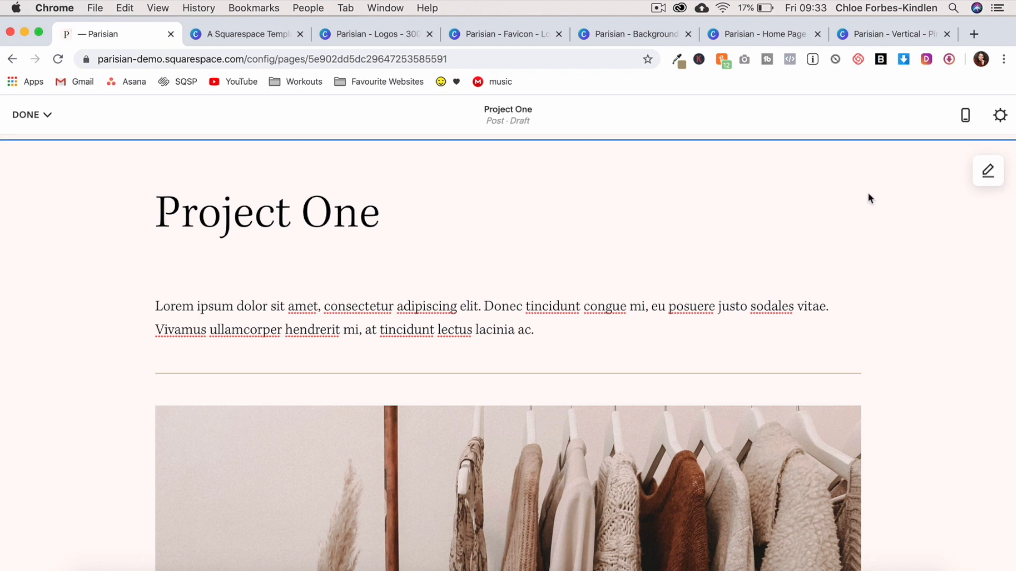
pyautogui.click(1000, 116)
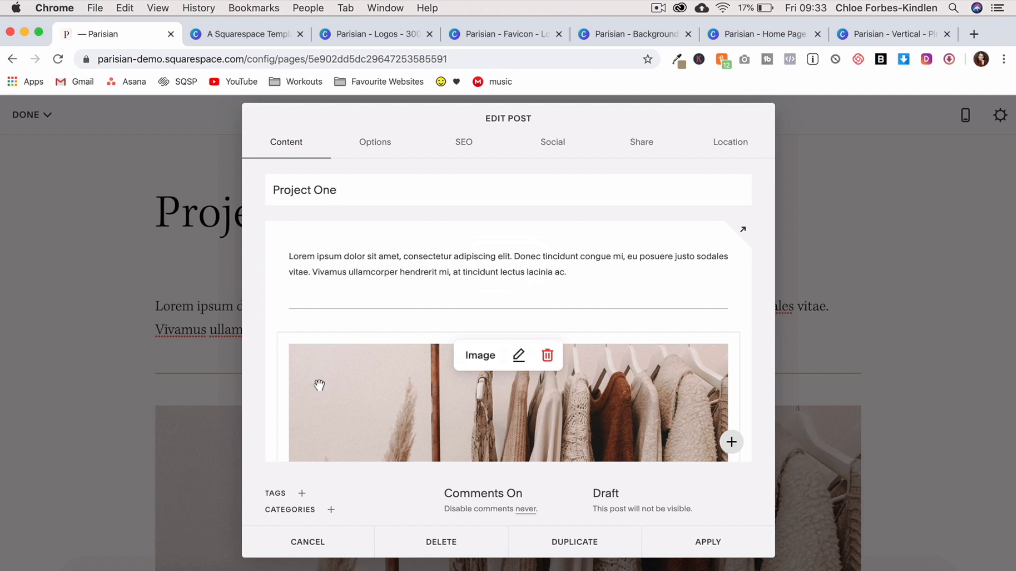
pyautogui.click(332, 511)
pyautogui.click(356, 484)
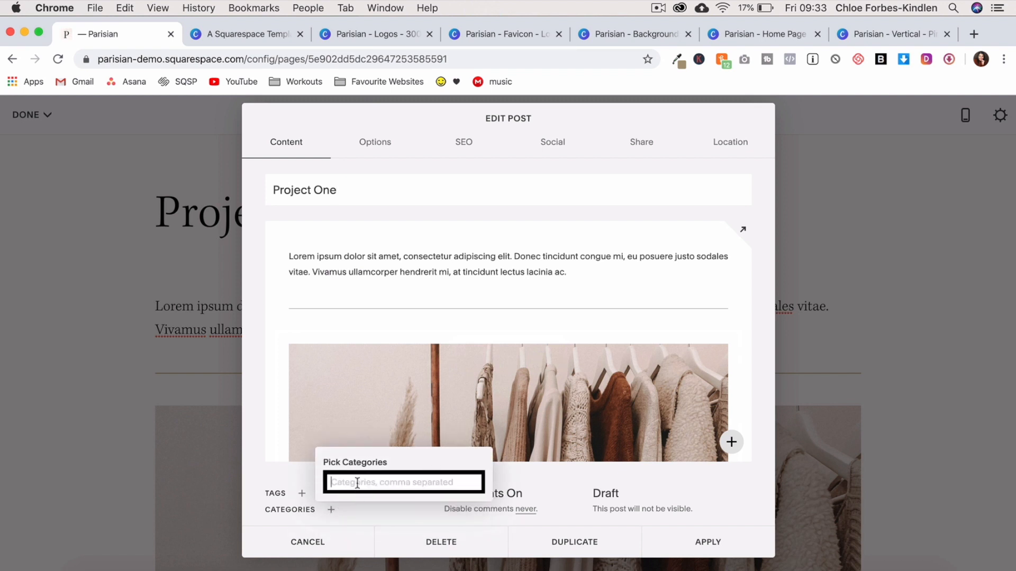
pyautogui.write('Clothes')
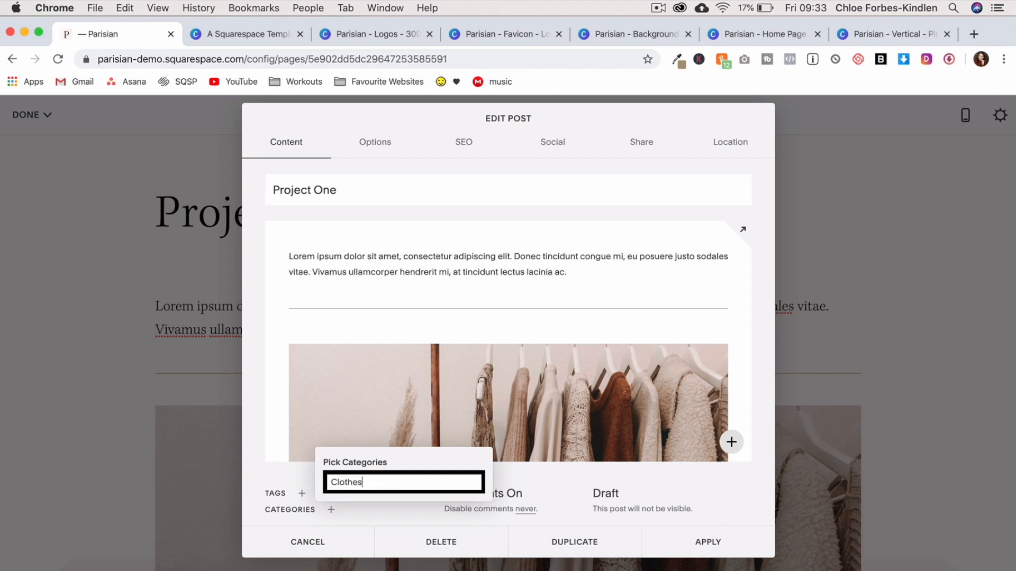
pyautogui.press('Return')
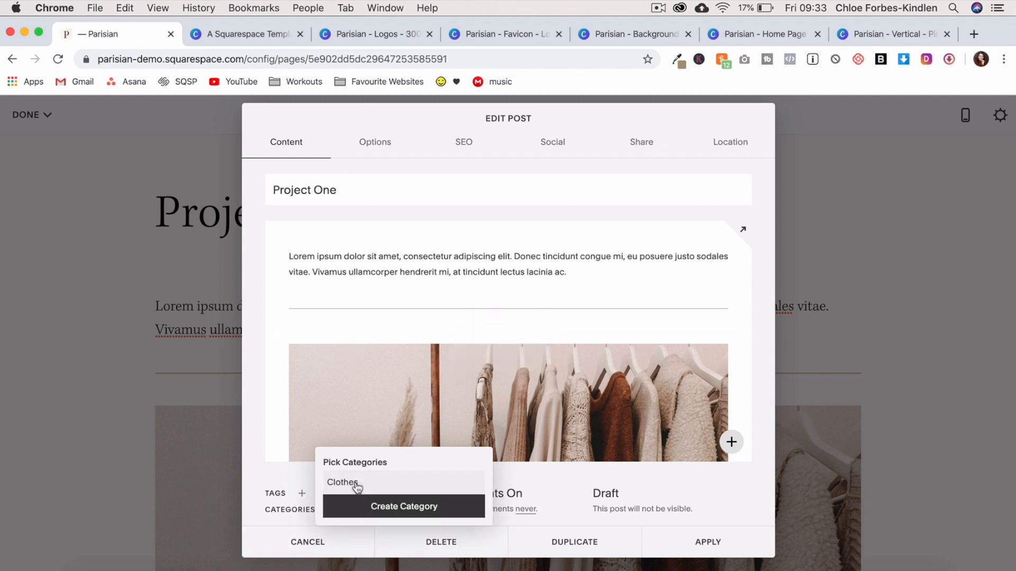
# - Set the Project One post's URL slug to "company-name" in the post options
pyautogui.click(379, 154)
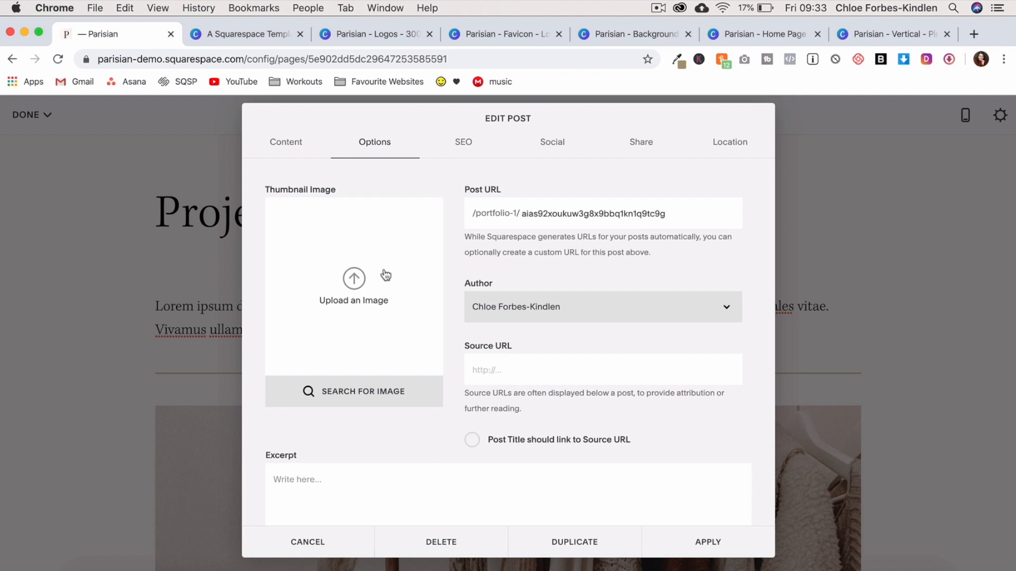
pyautogui.click(339, 482)
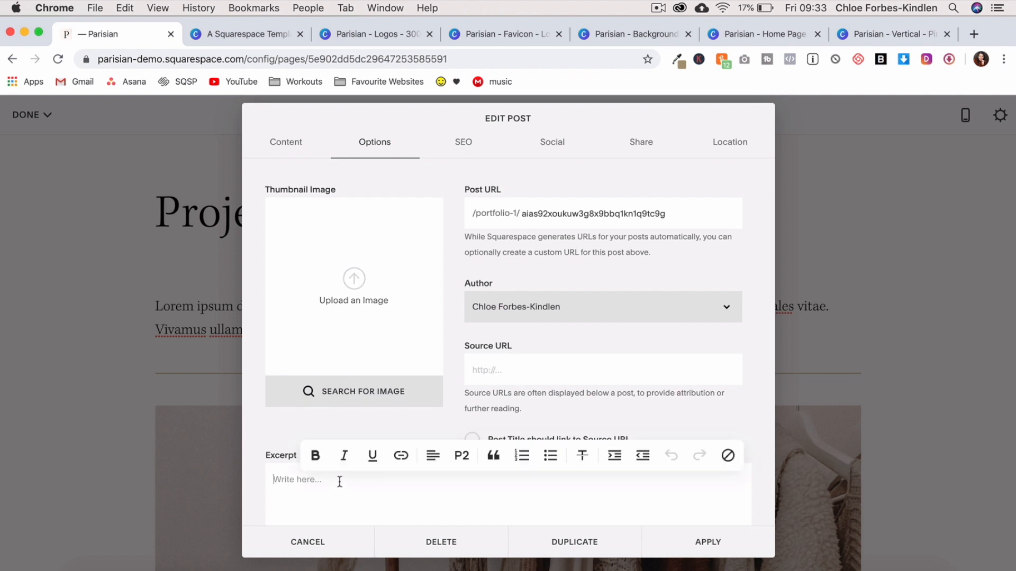
pyautogui.moveTo(526, 218); pyautogui.dragTo(717, 246)
pyautogui.write('company-name')
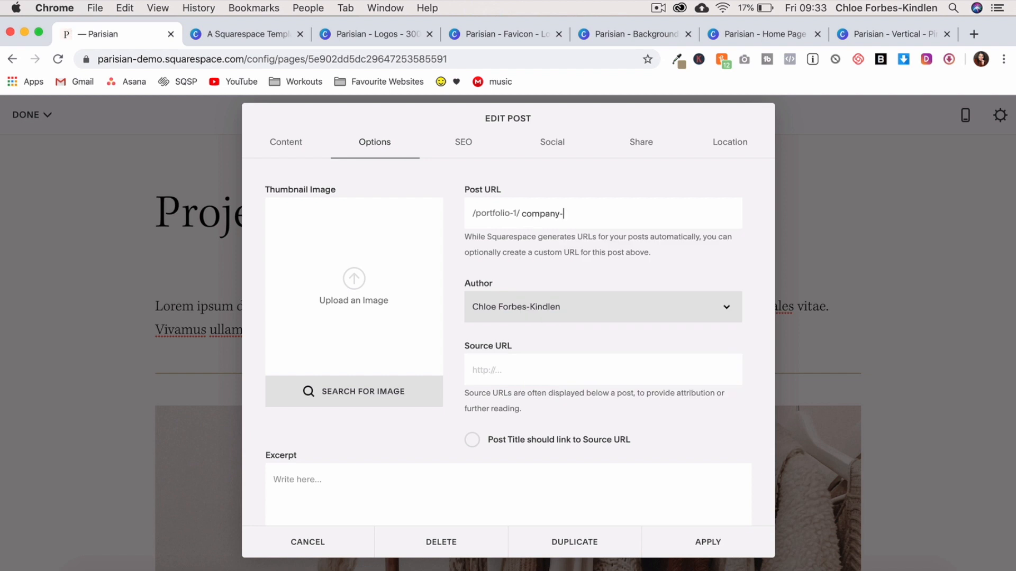
# - Check the post's SEO, social and sharing settings and apply the post settings
pyautogui.click(472, 142)
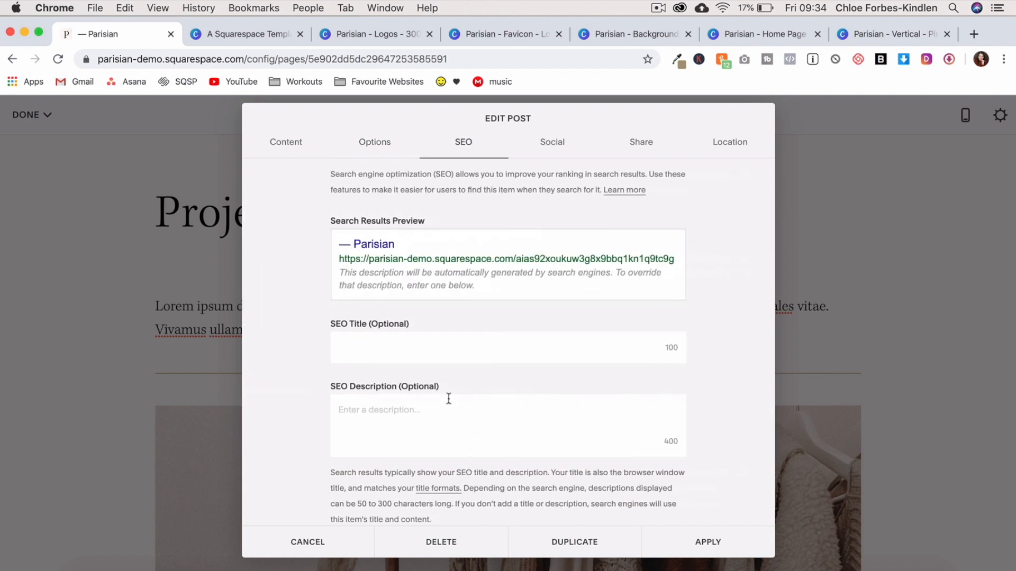
pyautogui.click(562, 146)
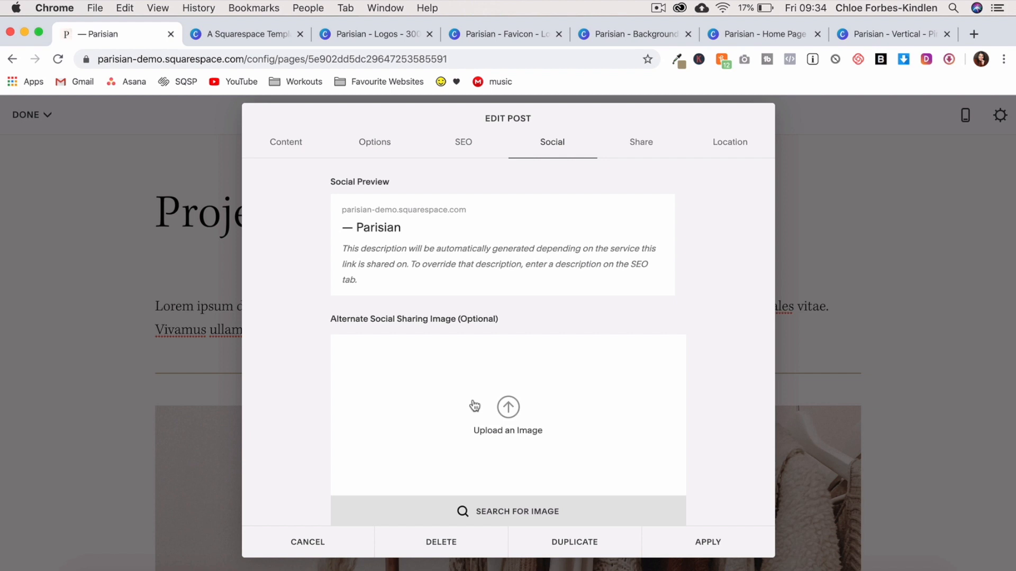
pyautogui.click(642, 147)
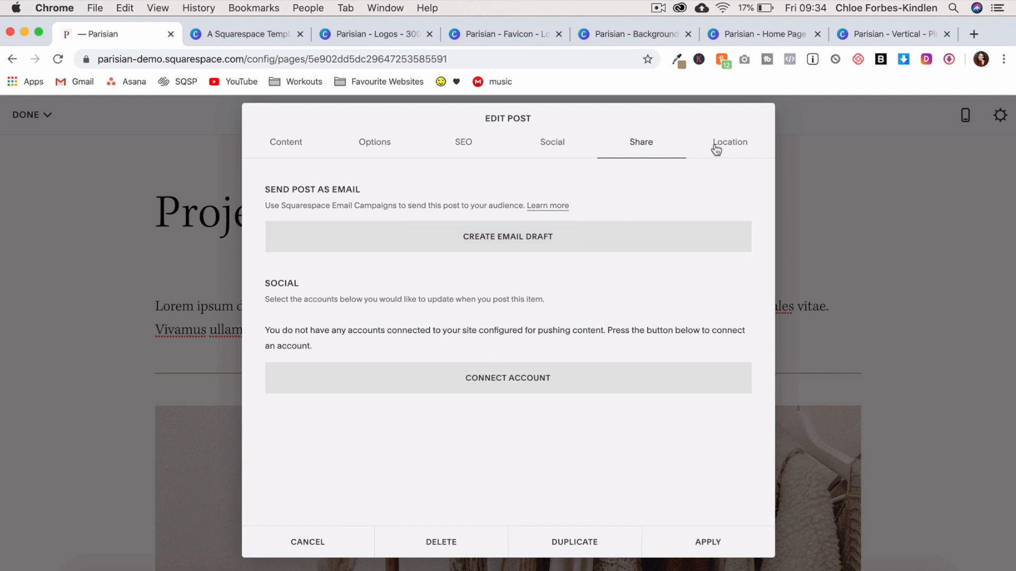
pyautogui.click(687, 533)
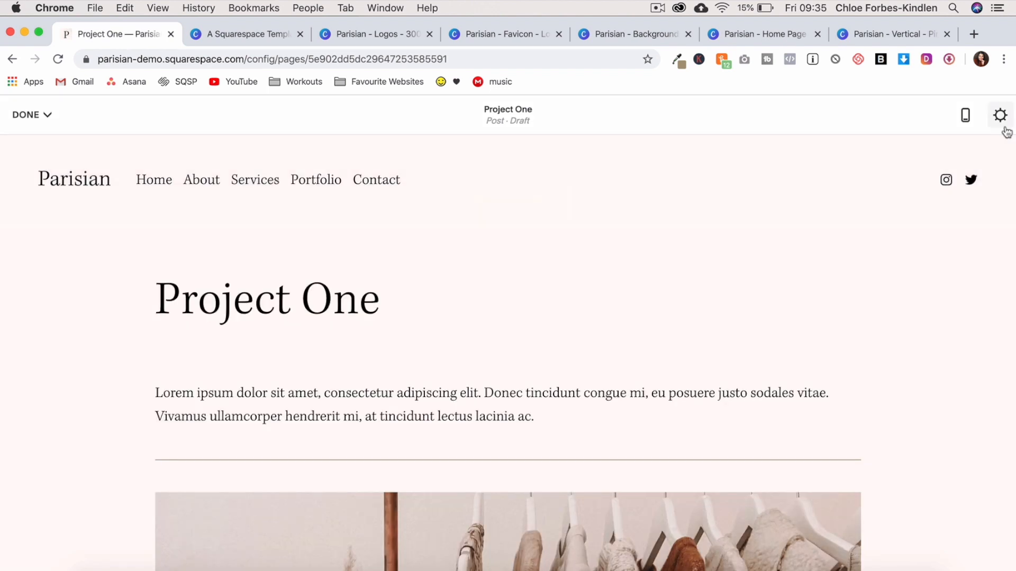
# - Publish the Project One post and dismiss the sharing prompt
pyautogui.click(47, 115)
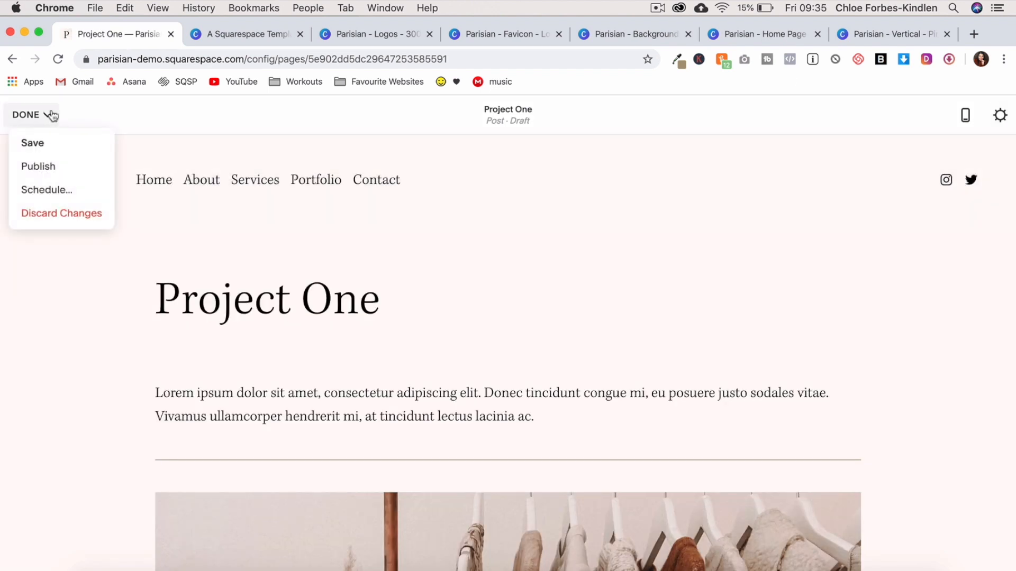
pyautogui.click(57, 168)
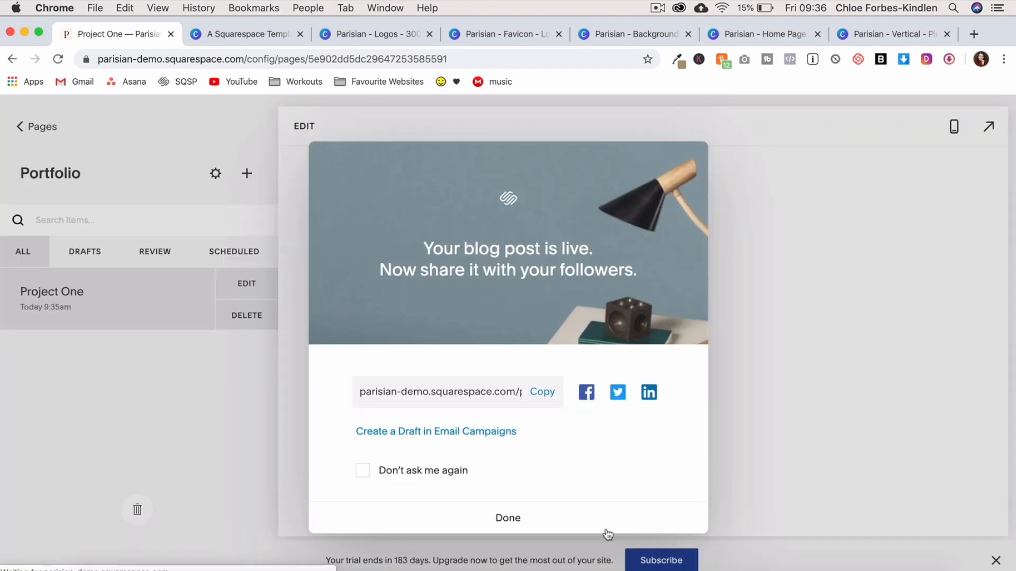
pyautogui.click(508, 519)
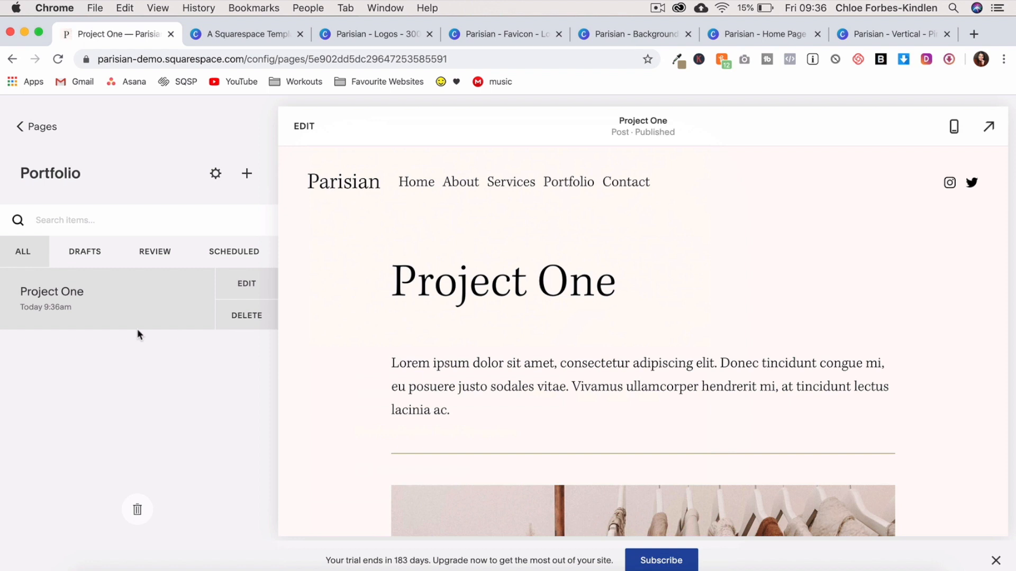
# - Open the Portfolio page from the main navigation for editing and add a blank section to it
pyautogui.click(43, 127)
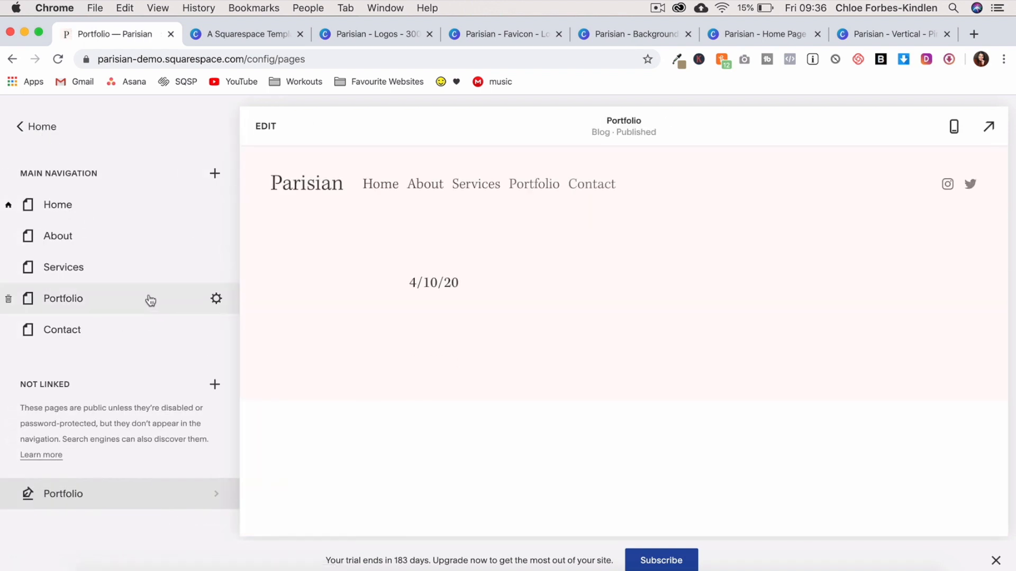
pyautogui.click(150, 300)
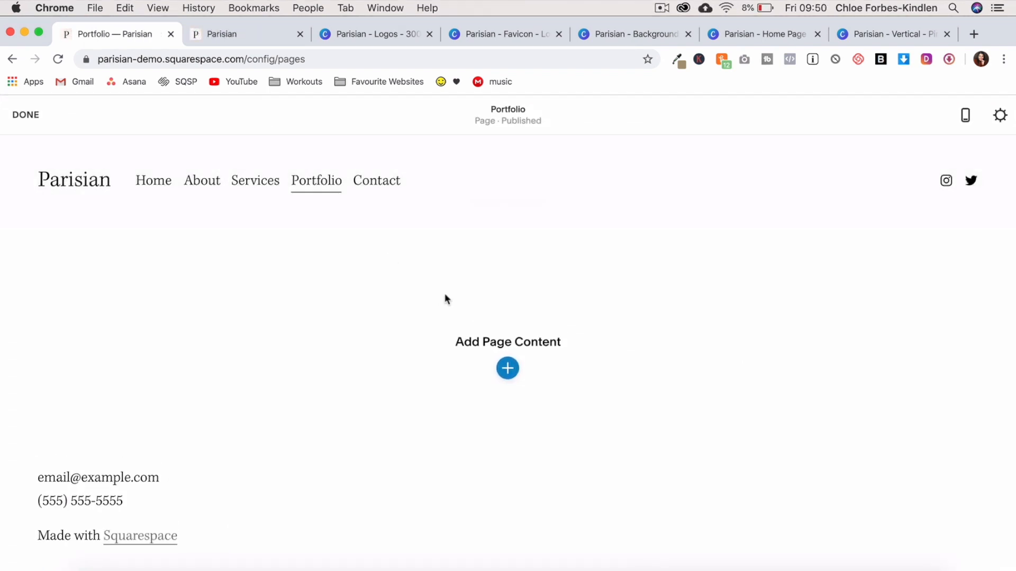
pyautogui.click(505, 370)
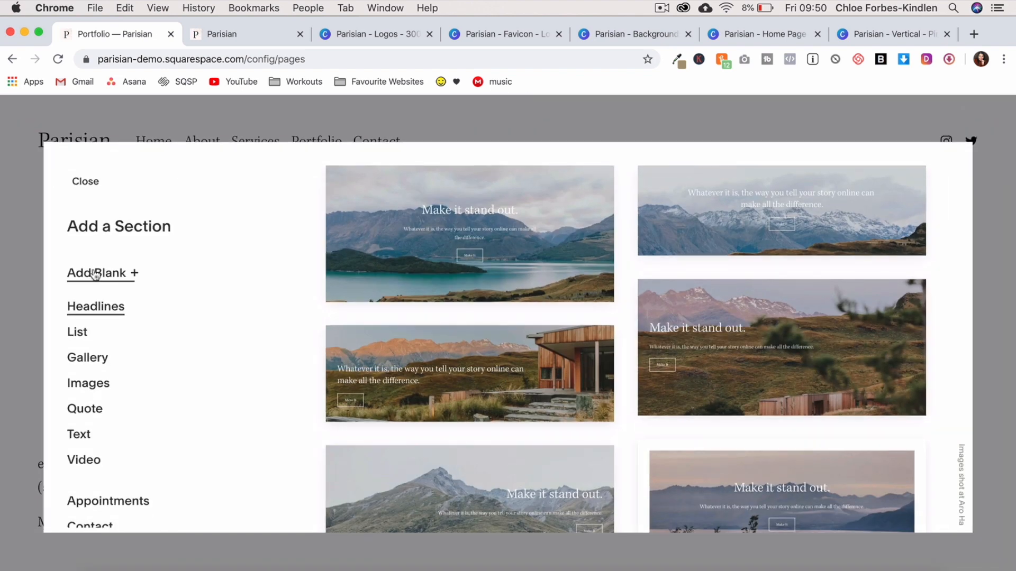
pyautogui.click(94, 274)
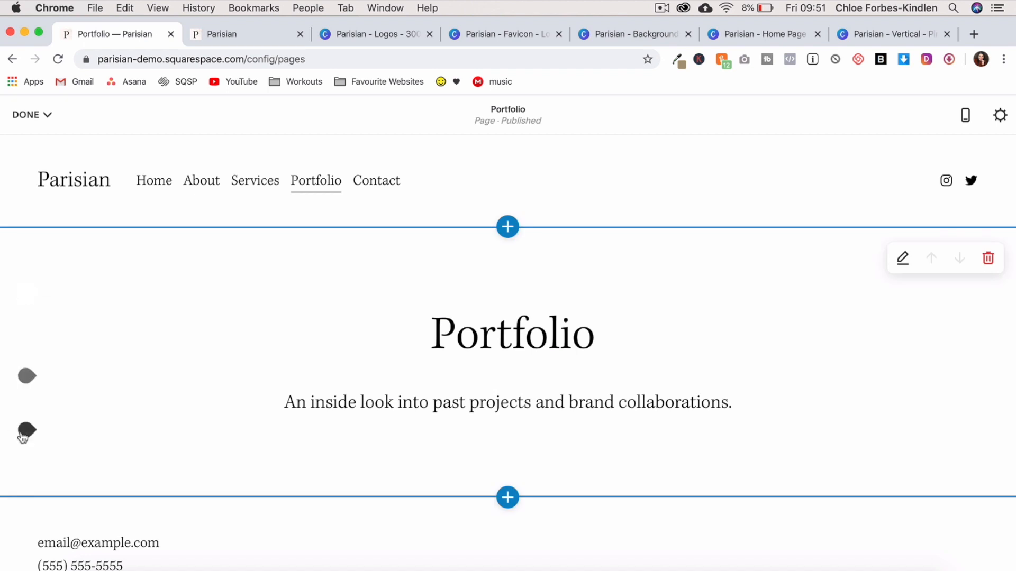
# - Add a line below the Portfolio intro text and format the section with height L and content width M
pyautogui.click(25, 430)
pyautogui.click(127, 314)
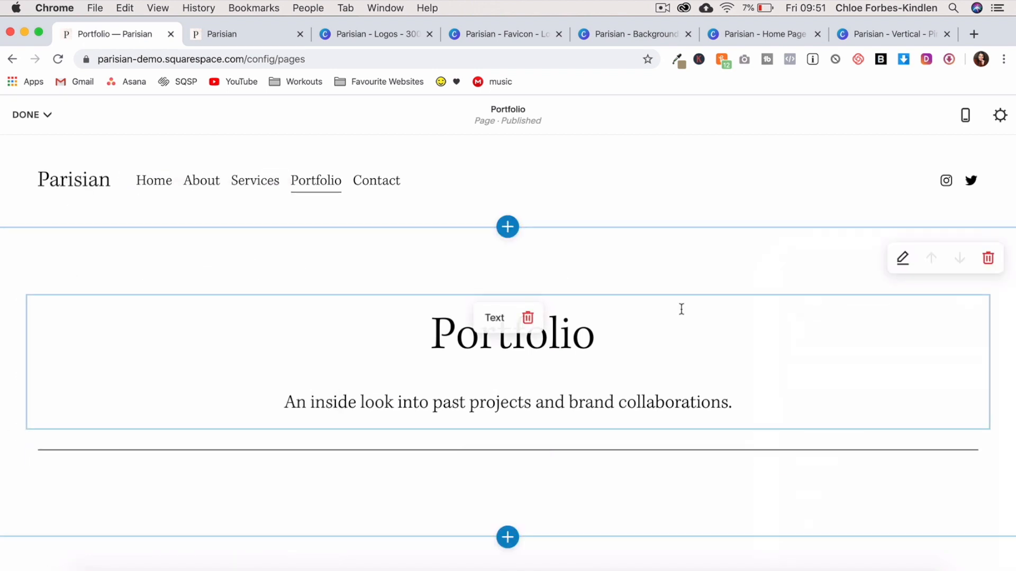
pyautogui.click(900, 259)
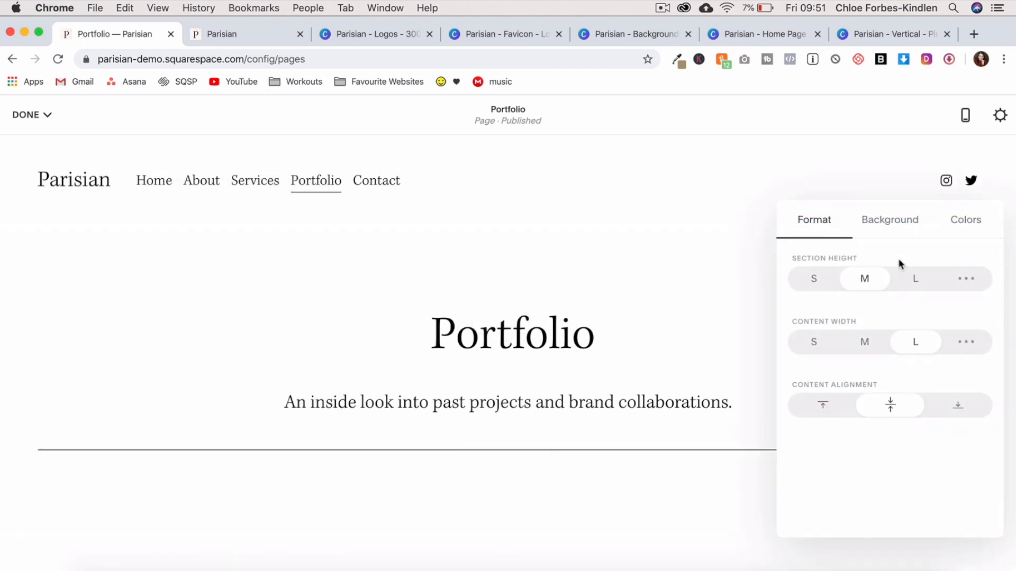
pyautogui.click(917, 281)
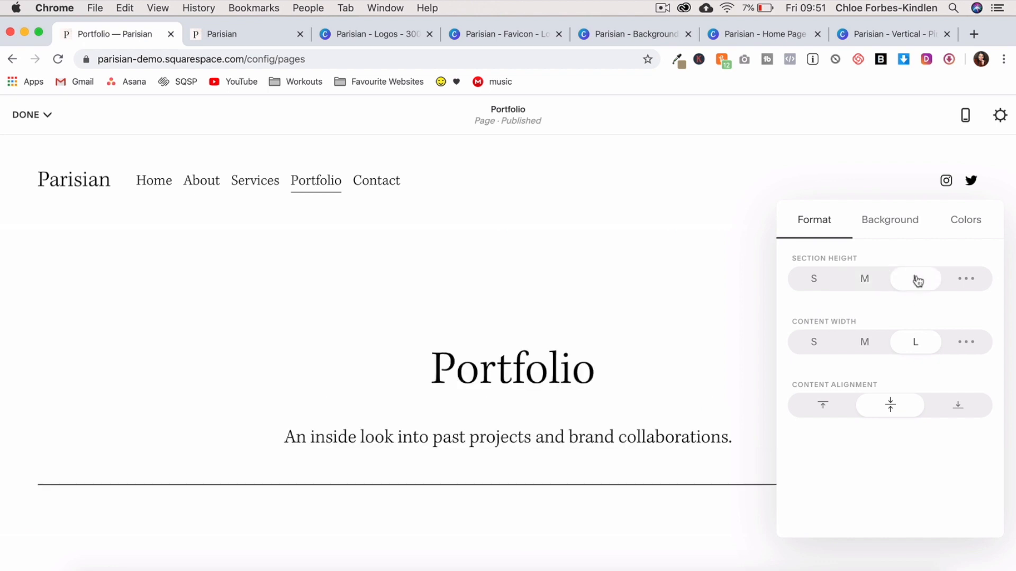
pyautogui.click(865, 343)
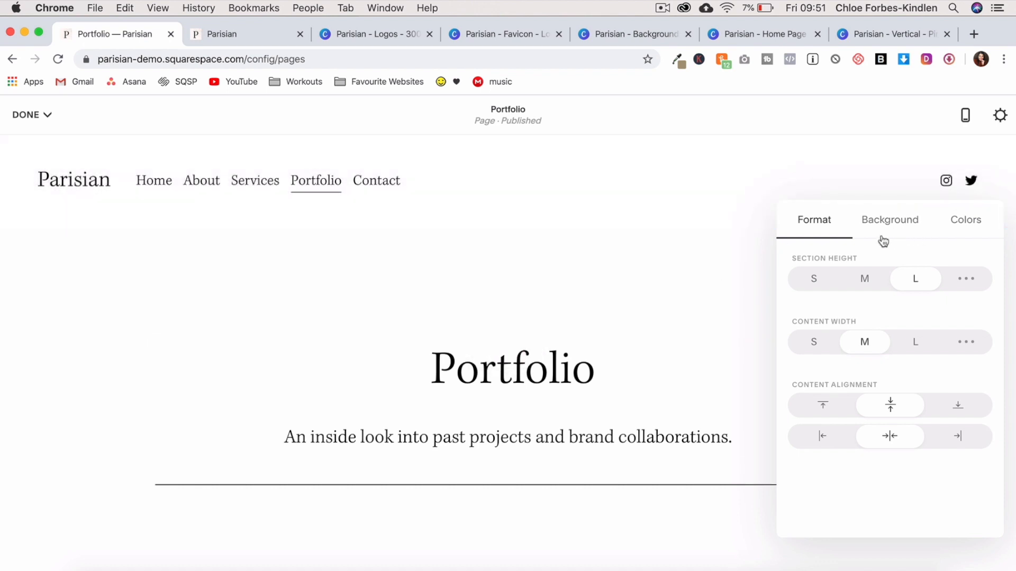
# - Turn off the default theme for the Portfolio section and apply the Accent Dark color theme
pyautogui.scroll(-1, 691, 233)
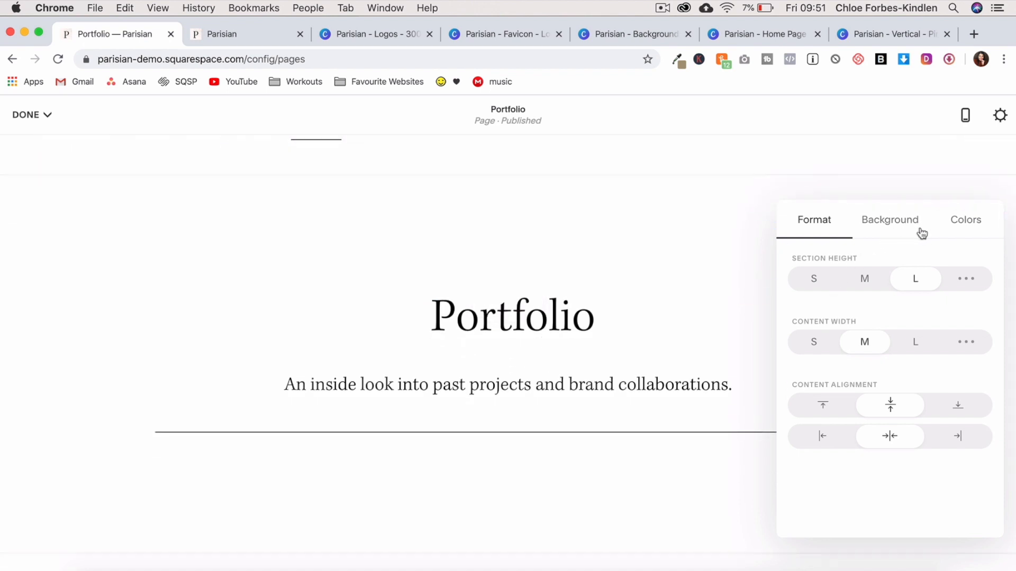
pyautogui.click(974, 223)
pyautogui.click(974, 281)
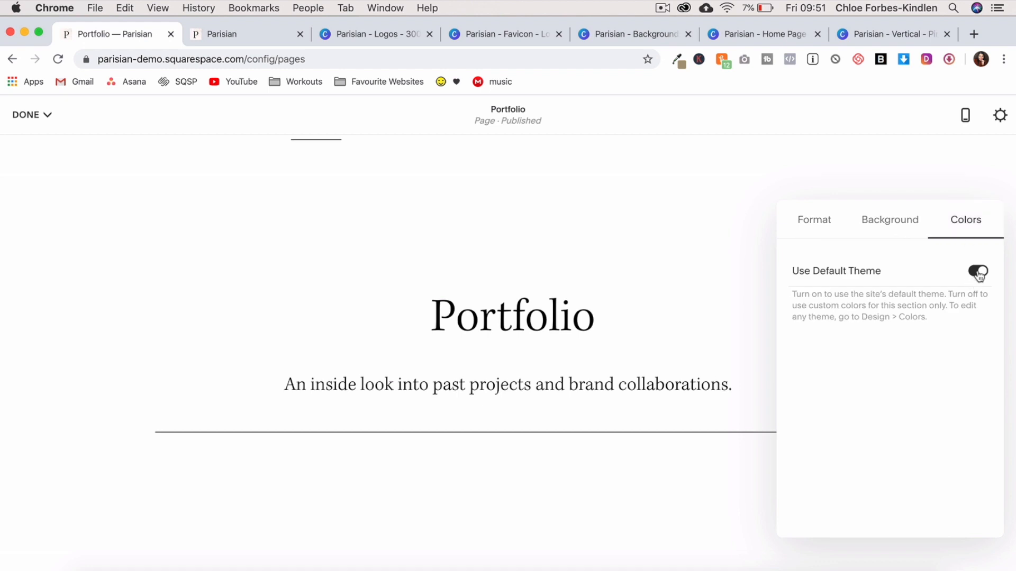
pyautogui.scroll(-4, 870, 413)
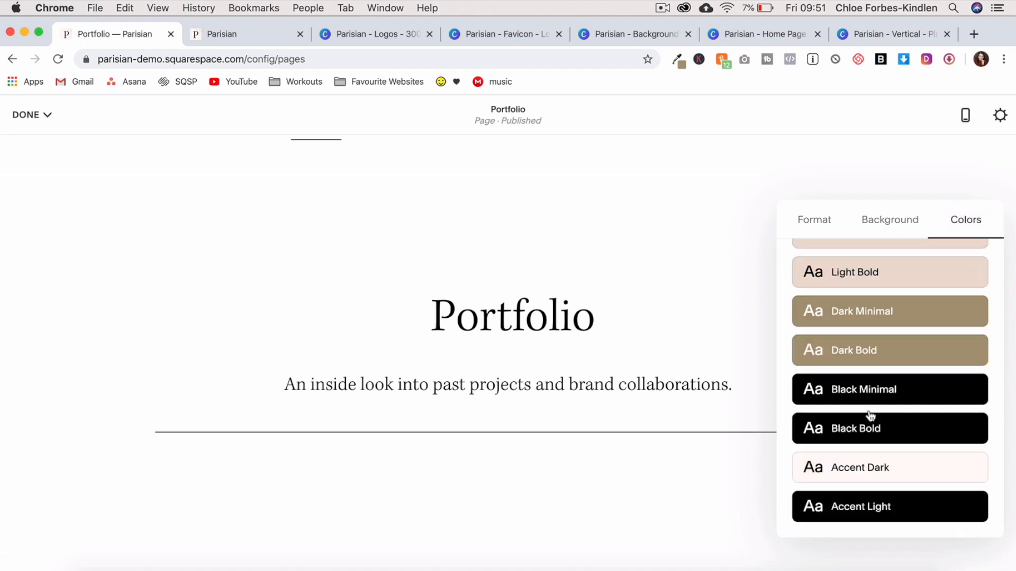
pyautogui.click(857, 472)
pyautogui.click(143, 404)
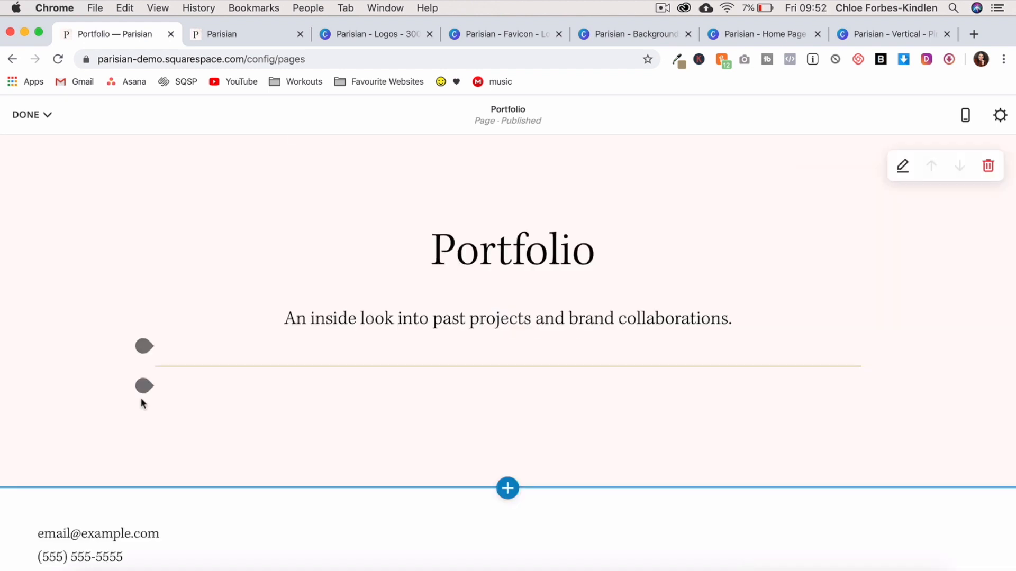
# - Add an Archive block below the line and link it to the Portfolio masonry blog
pyautogui.click(143, 386)
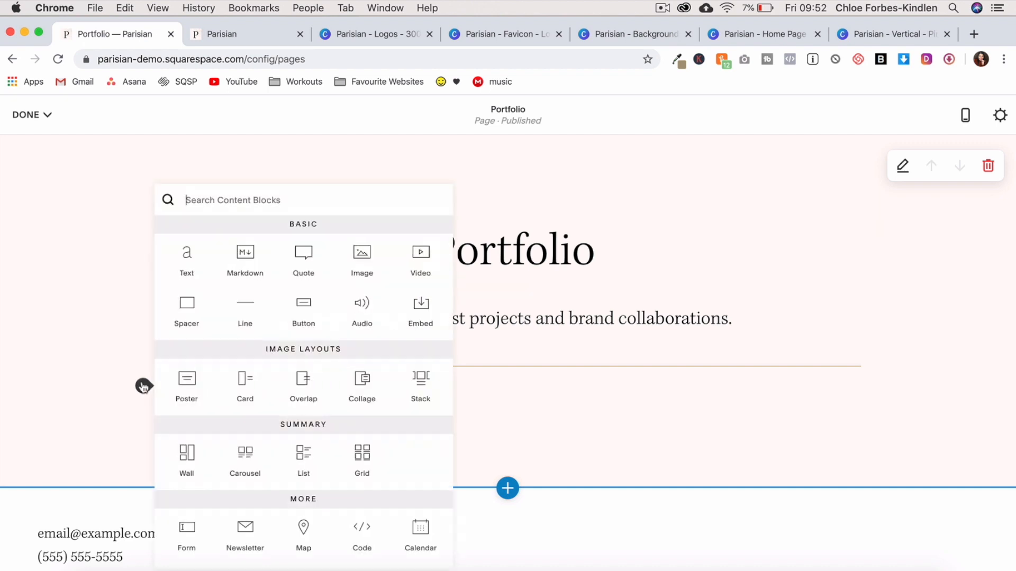
pyautogui.write('archi')
pyautogui.click(304, 240)
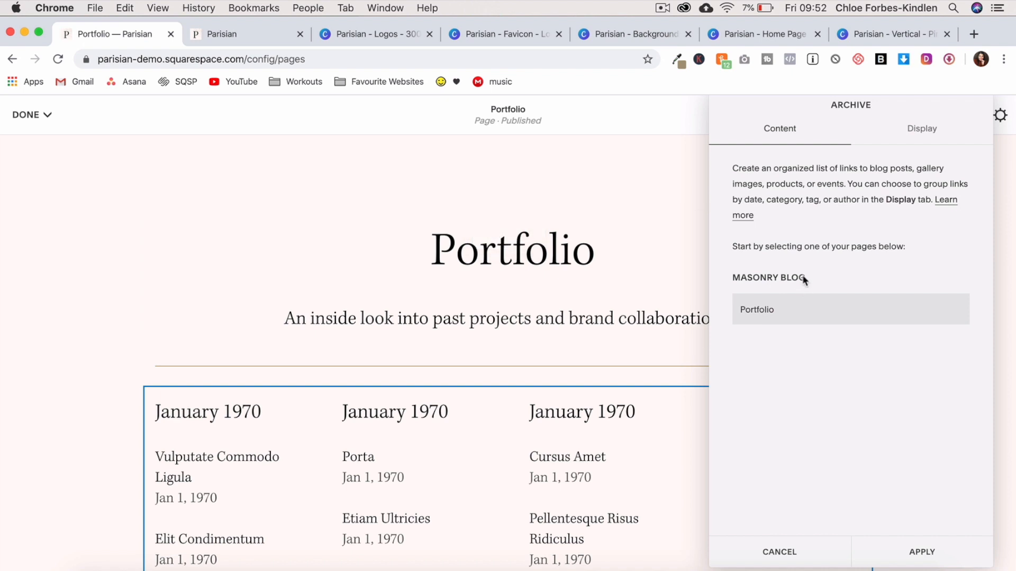
pyautogui.click(802, 321)
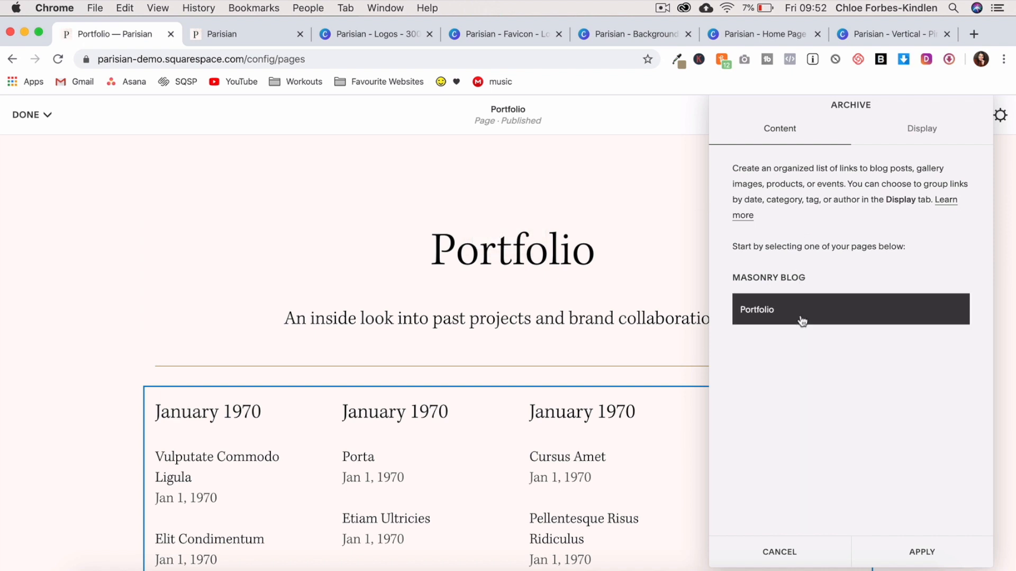
# - Display the archive block as a dropdown titled "Categories" and grouped by Category
pyautogui.click(933, 133)
pyautogui.click(863, 203)
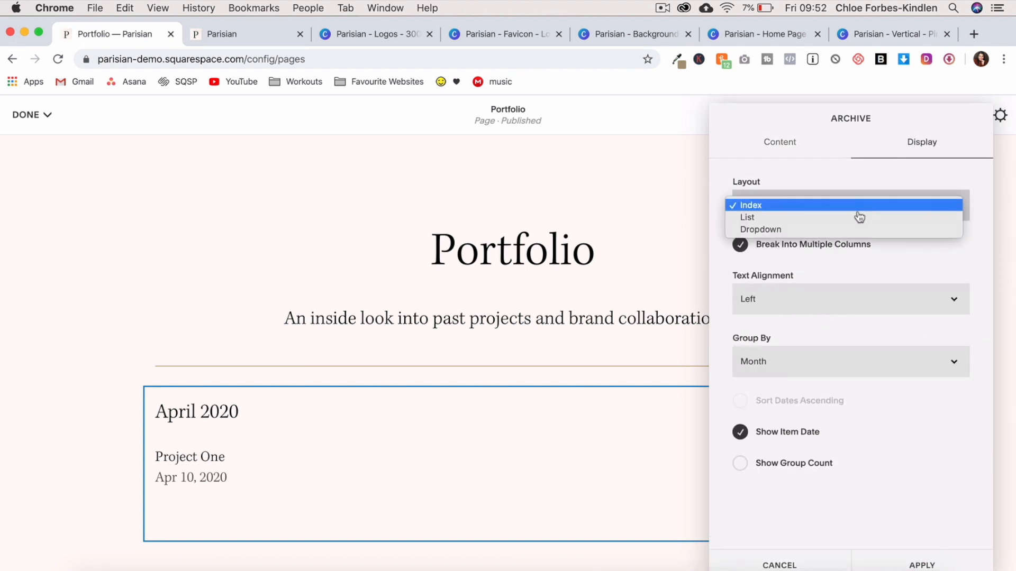
pyautogui.click(853, 231)
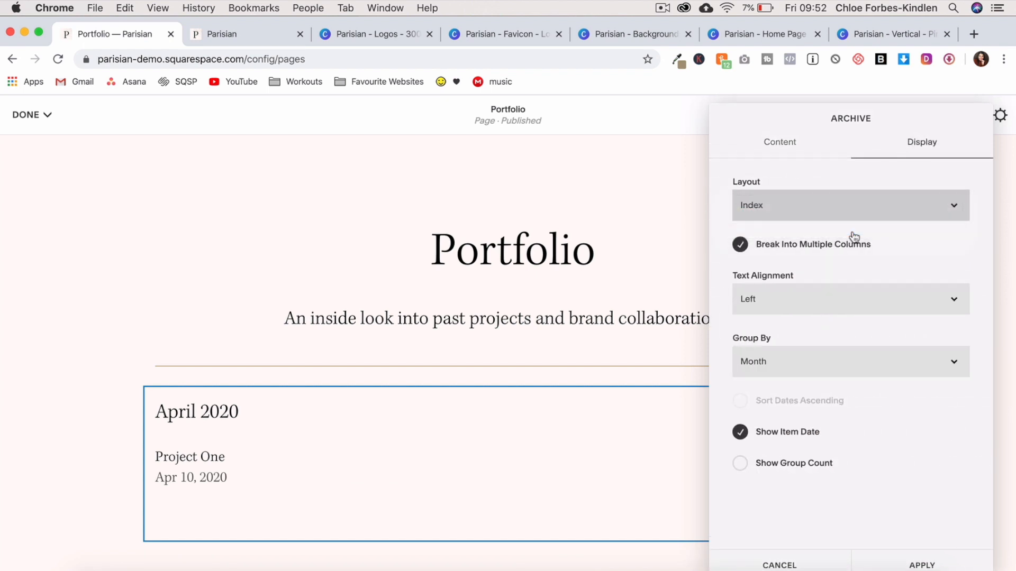
pyautogui.doubleClick(831, 273)
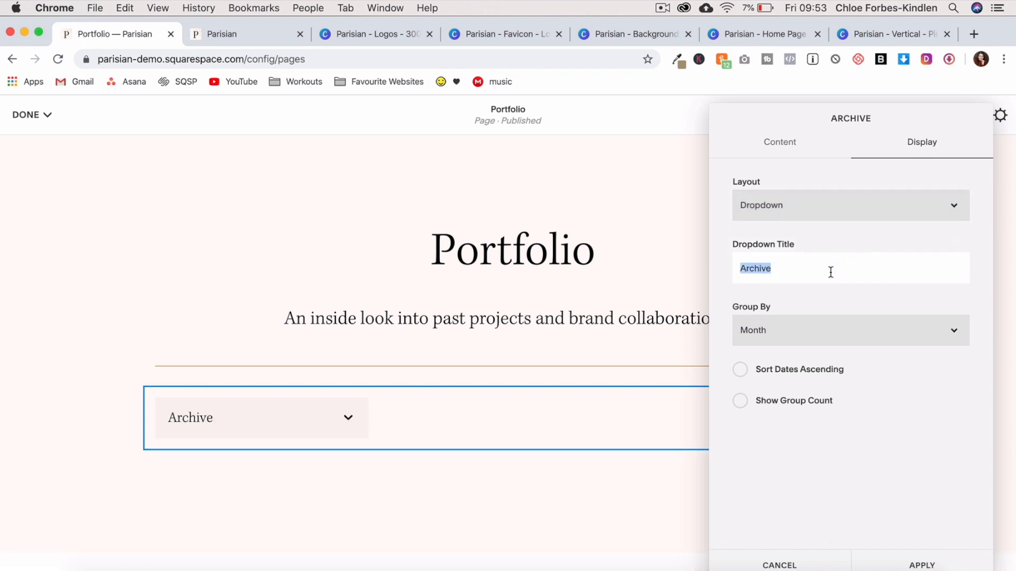
pyautogui.write('Categories')
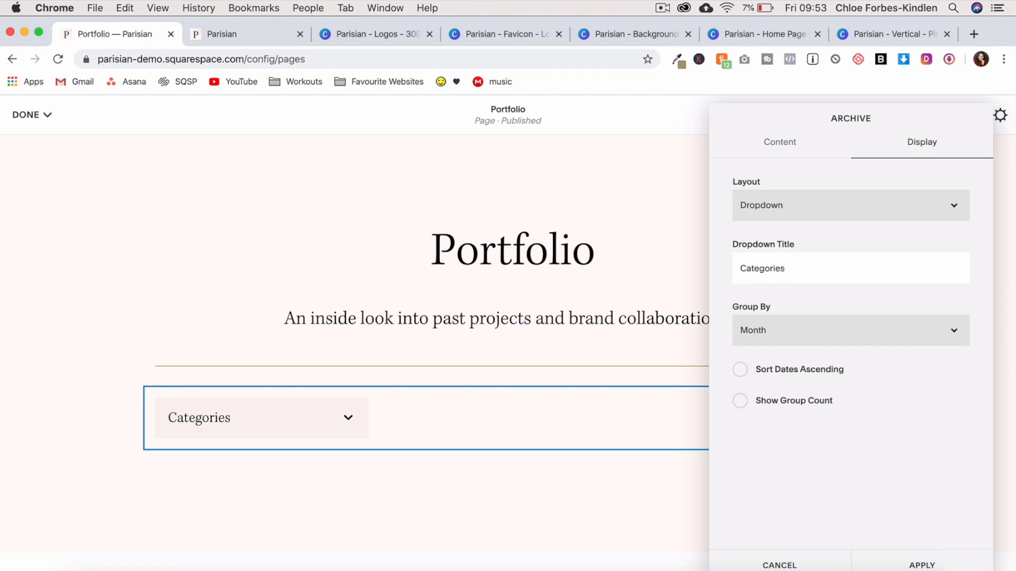
pyautogui.click(856, 341)
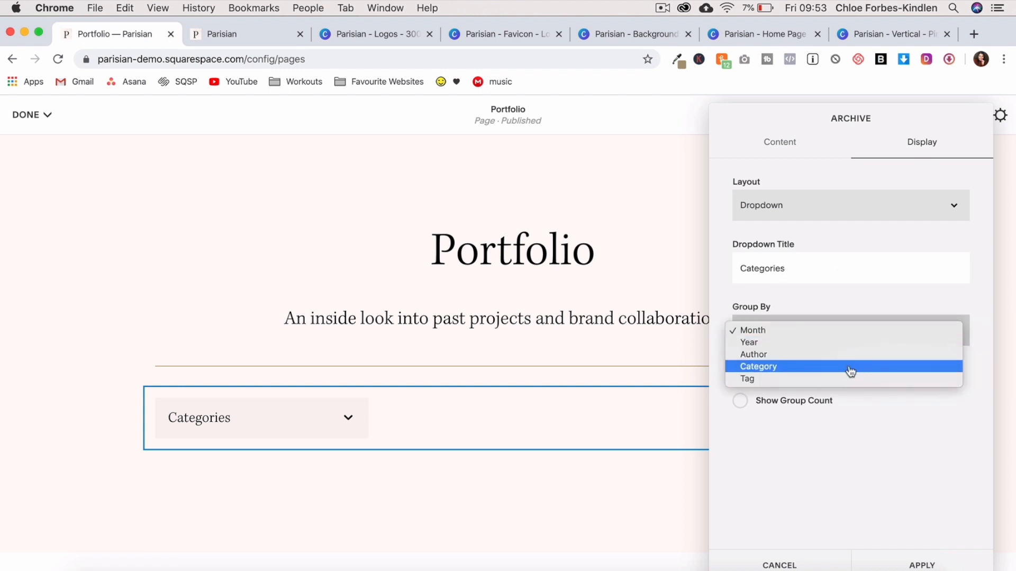
pyautogui.click(850, 371)
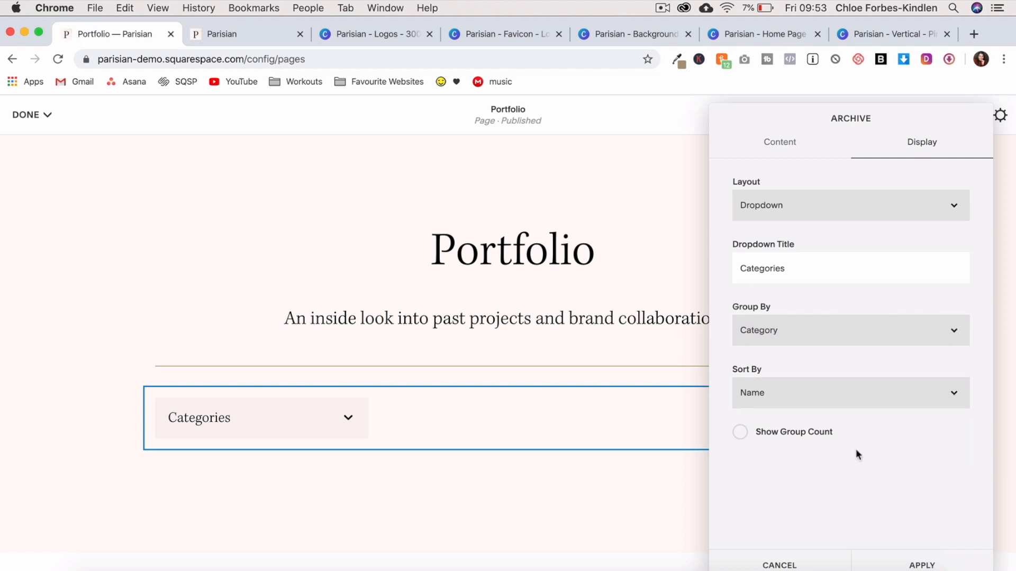
pyautogui.click(914, 566)
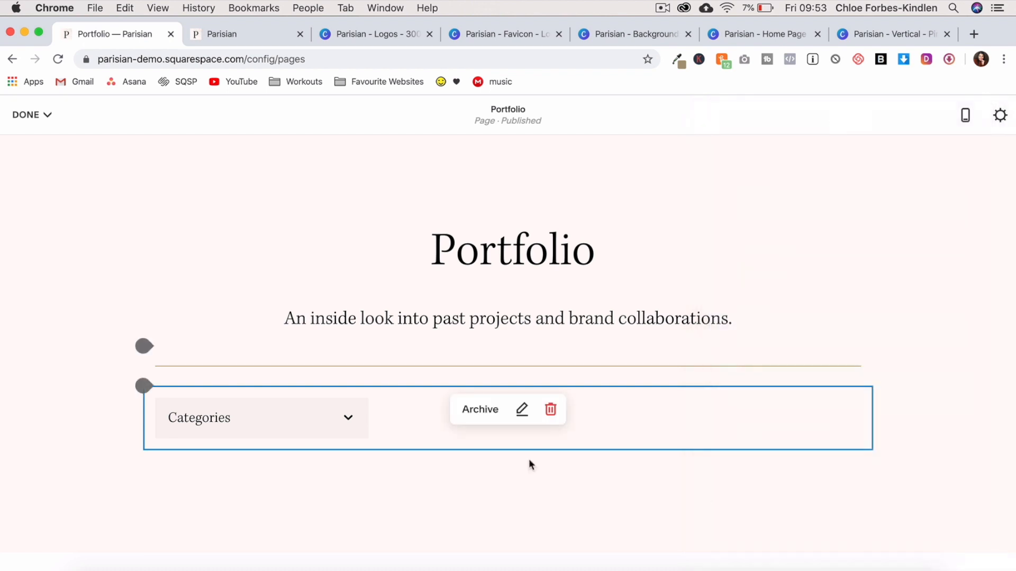
# - Add a Search block to the Portfolio intro section beside the Categories dropdown and save the page
pyautogui.click(143, 451)
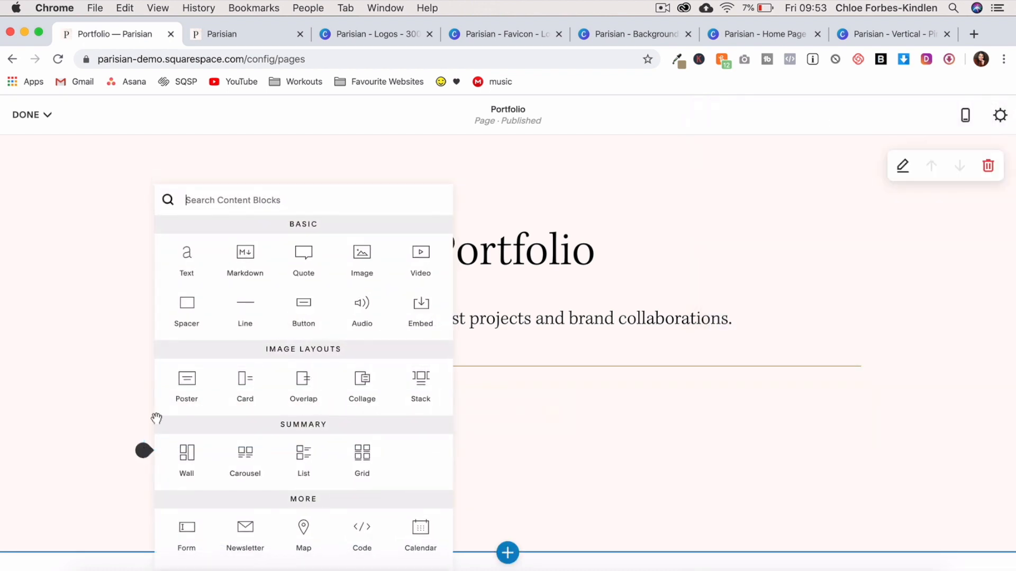
pyautogui.write('searc')
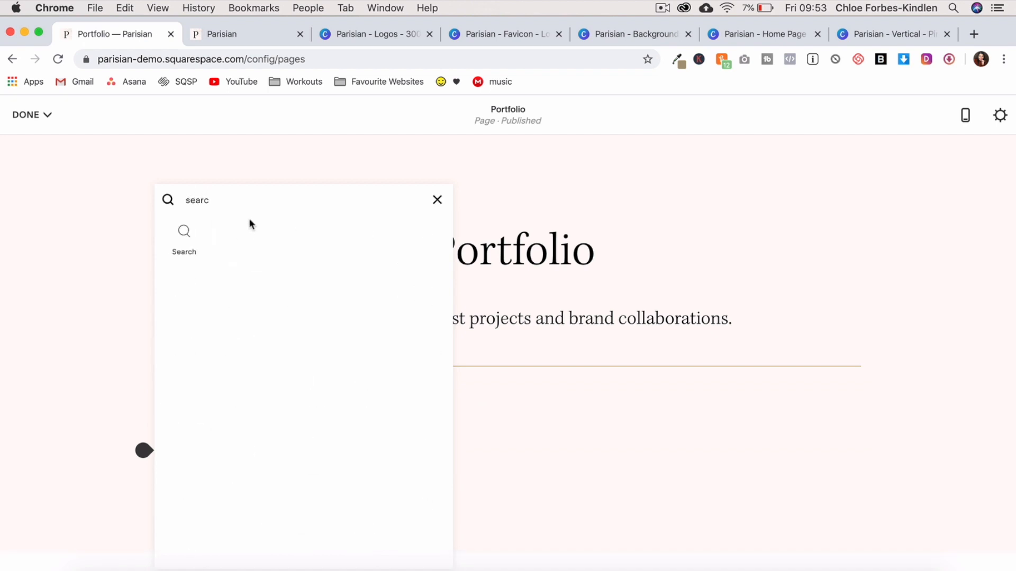
pyautogui.click(184, 237)
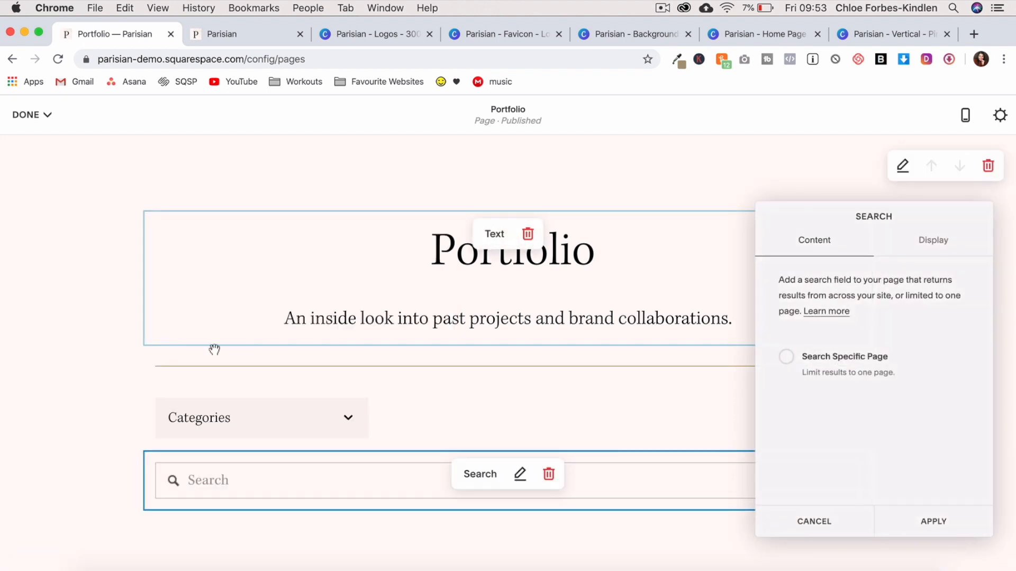
pyautogui.click(949, 534)
pyautogui.moveTo(442, 468); pyautogui.dragTo(820, 415)
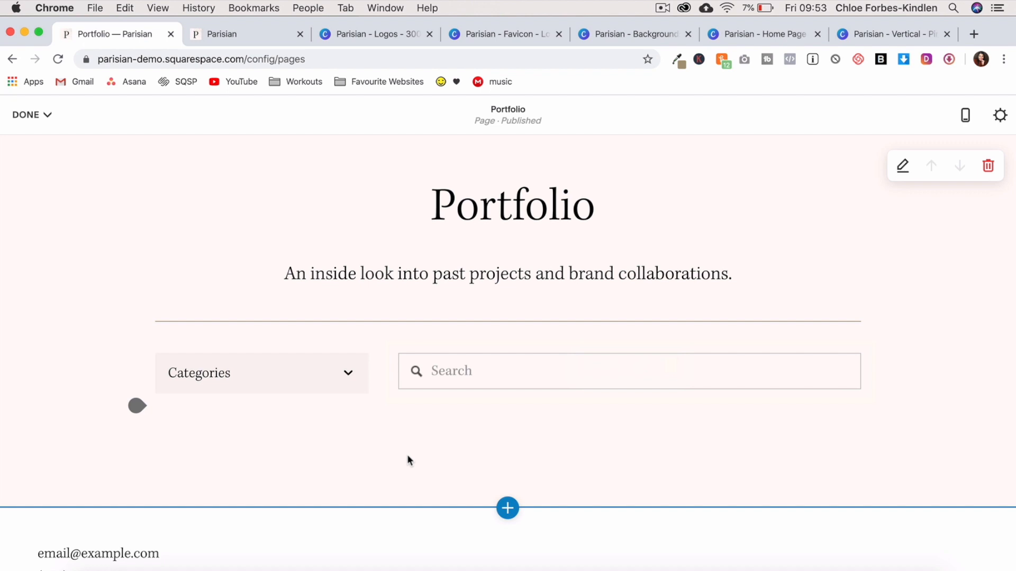
pyautogui.click(24, 116)
pyautogui.click(27, 143)
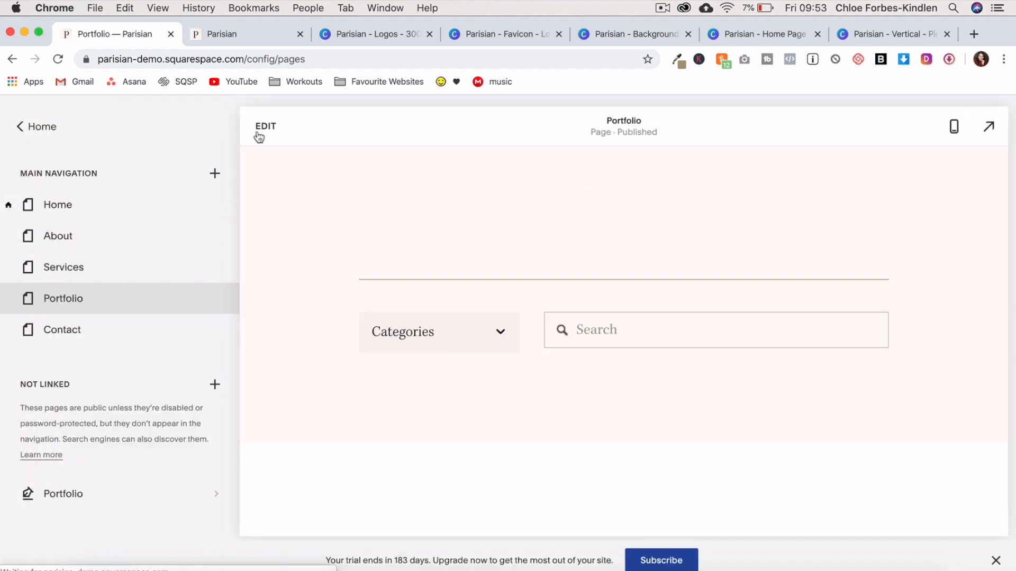
# - Reopen the Portfolio page for editing and add a blank section below the intro with two spacers side by side
pyautogui.click(265, 127)
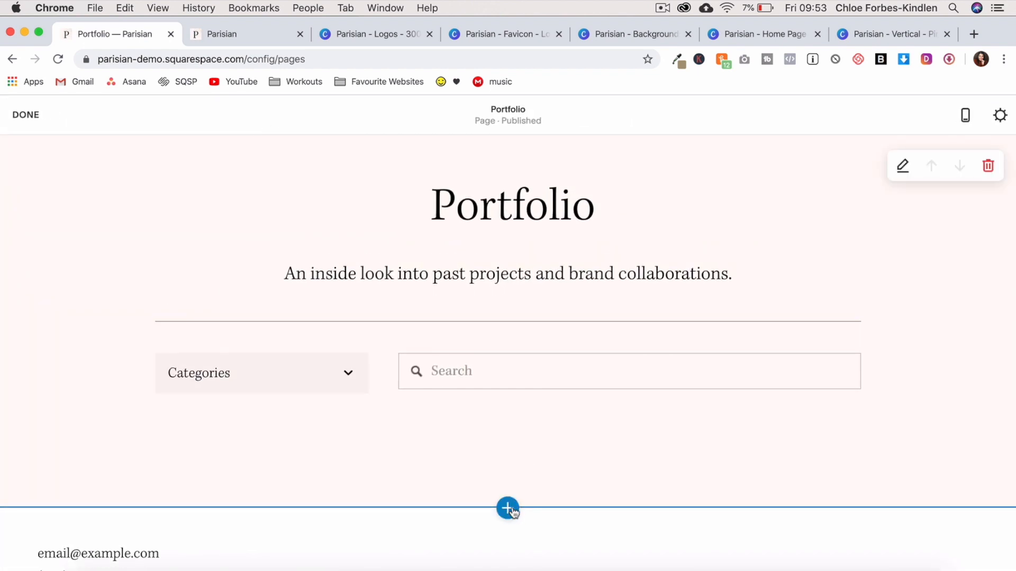
pyautogui.click(511, 508)
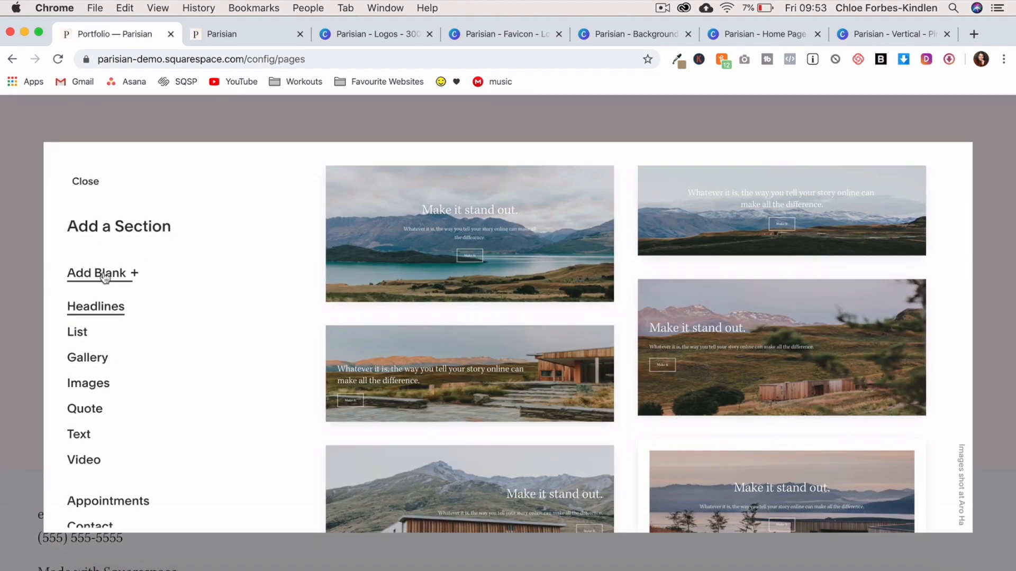
pyautogui.click(105, 274)
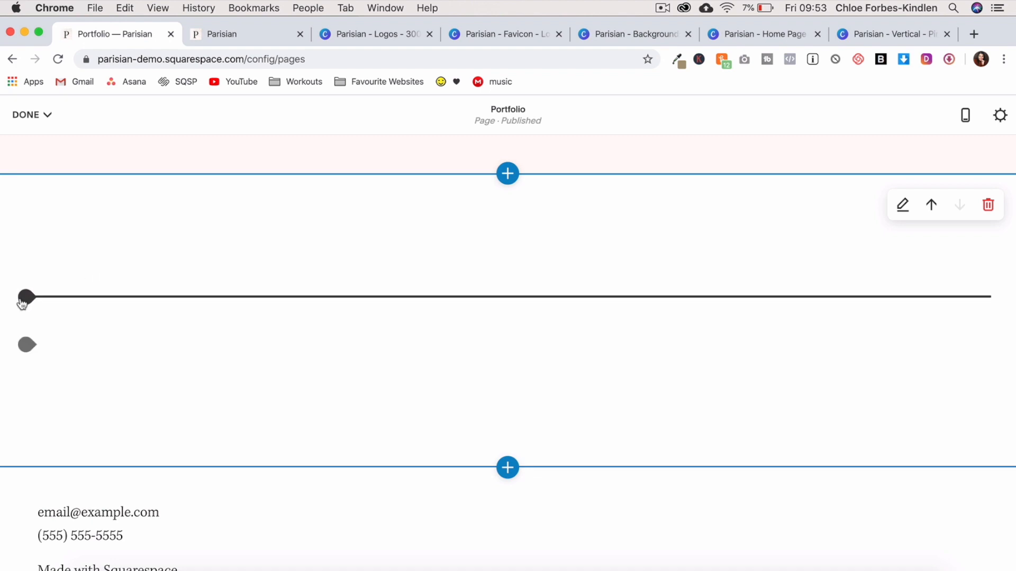
pyautogui.click(24, 299)
pyautogui.click(67, 265)
pyautogui.click(27, 321)
pyautogui.click(65, 273)
pyautogui.moveTo(56, 296); pyautogui.dragTo(54, 288)
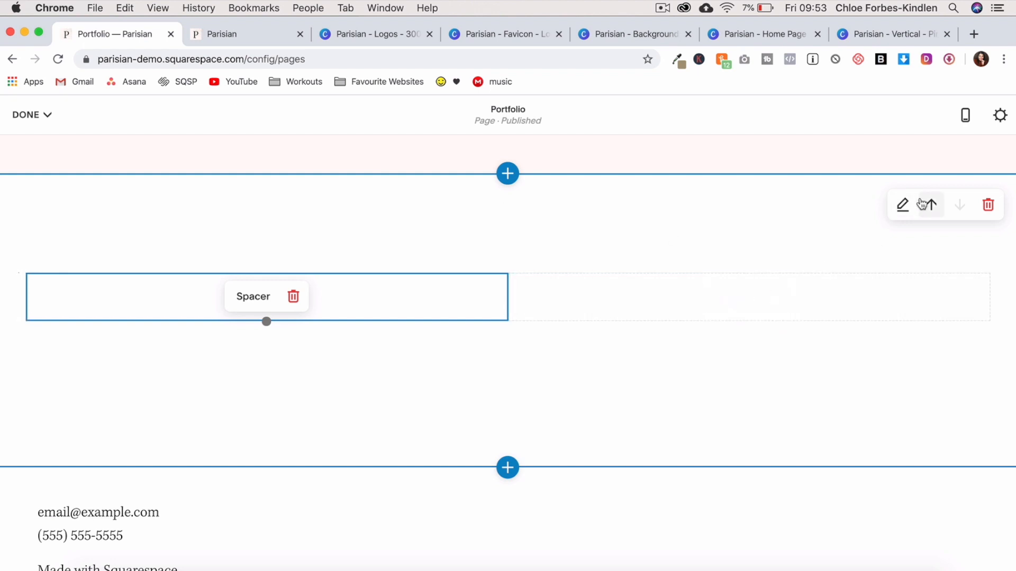
# - Set the new section's content width to M and widen its left column to about three quarters of the row
pyautogui.click(904, 207)
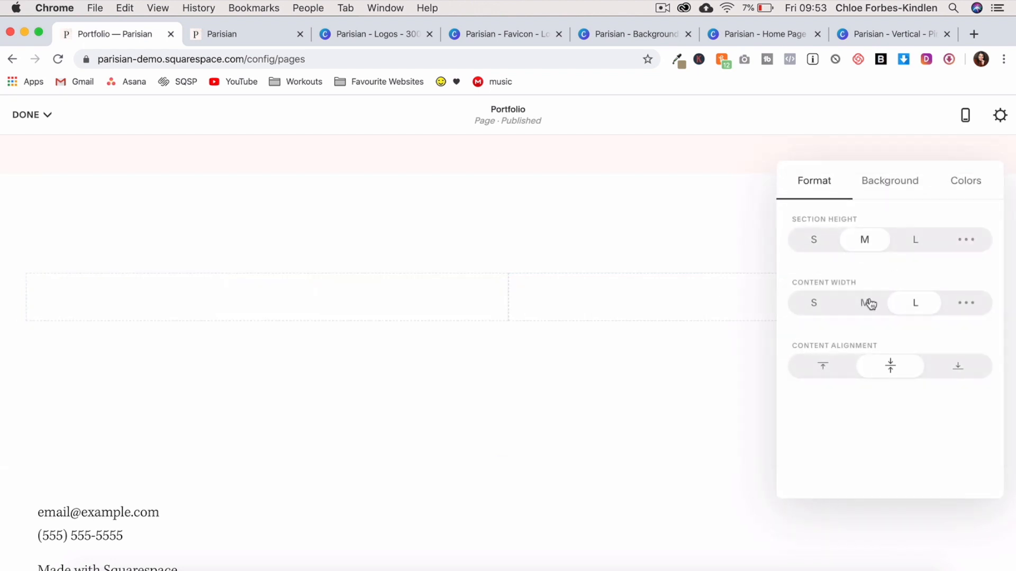
pyautogui.click(648, 242)
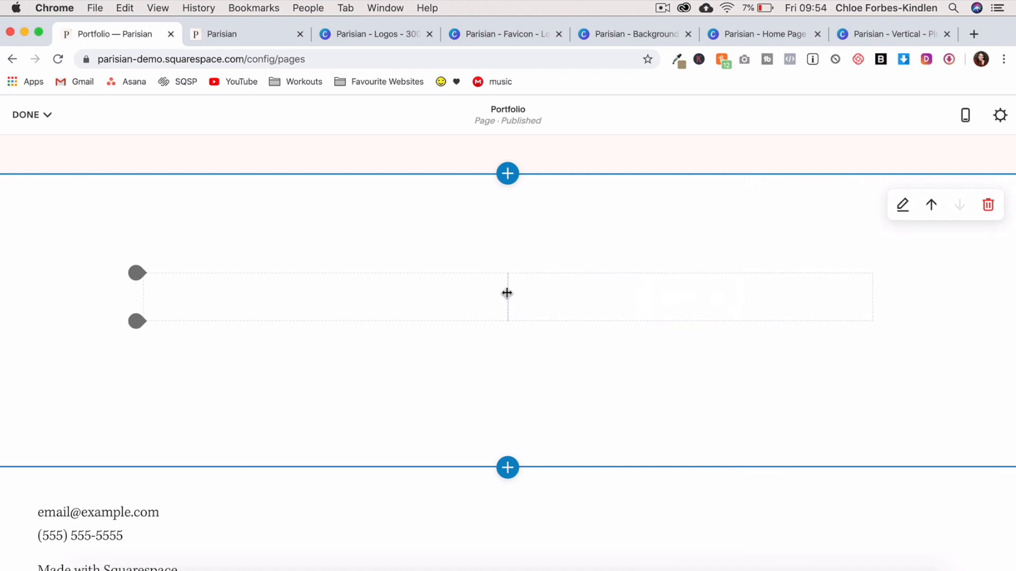
pyautogui.moveTo(508, 293); pyautogui.dragTo(690, 295)
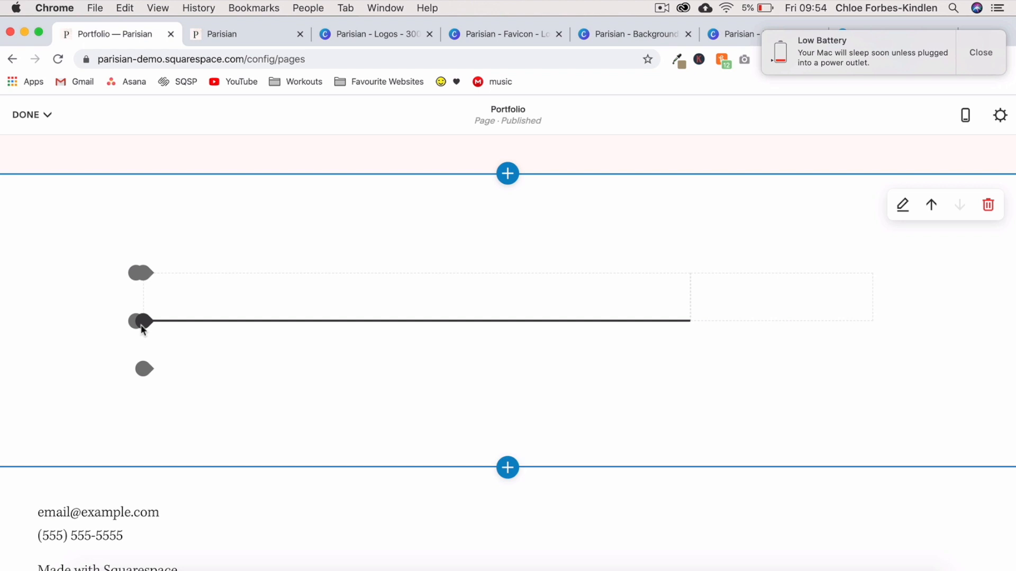
pyautogui.click(977, 51)
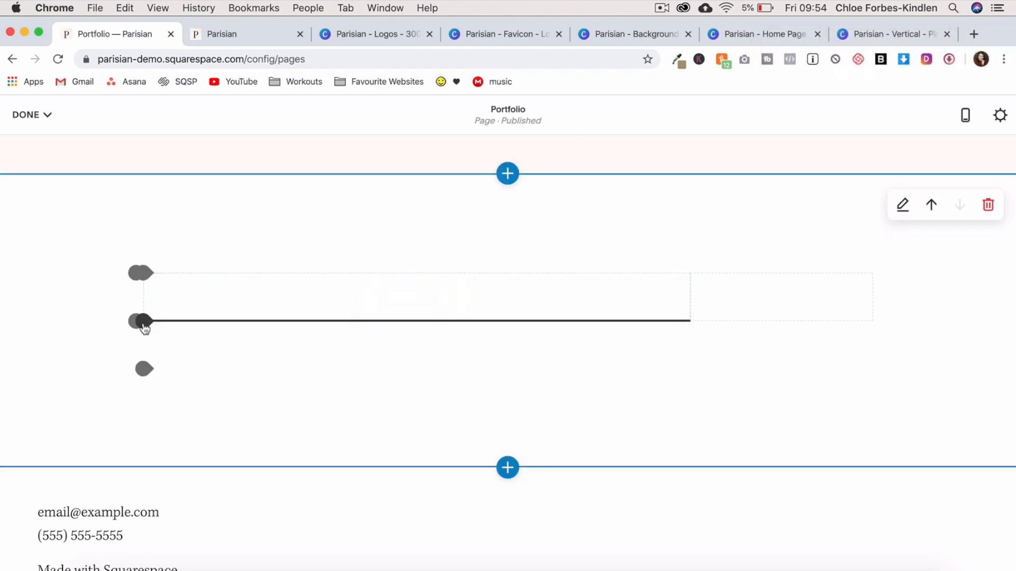
# - Add a Wall summary block under the left column's spacer and source it from the Portfolio masonry blog
pyautogui.click(143, 323)
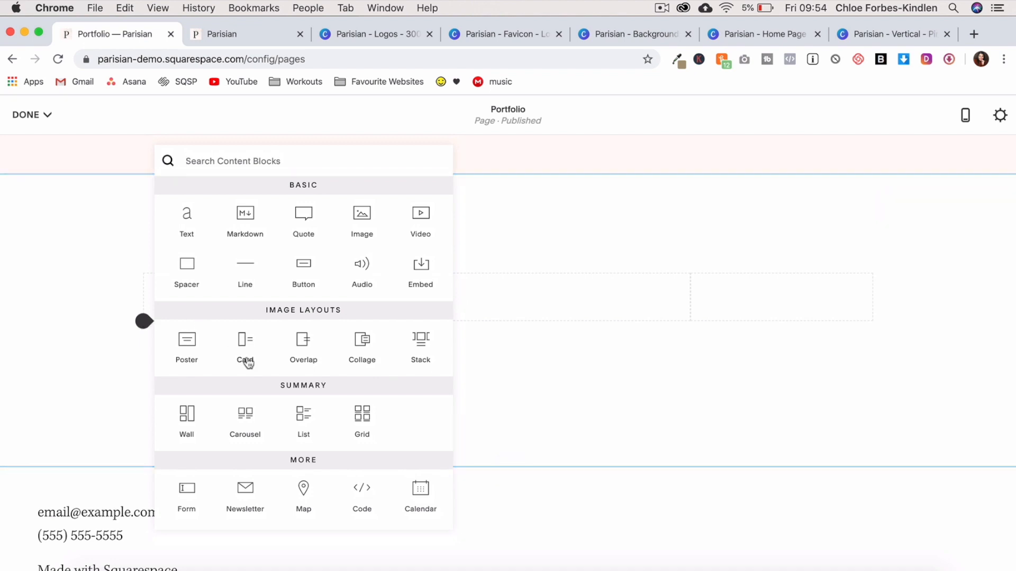
pyautogui.scroll(-4, 247, 363)
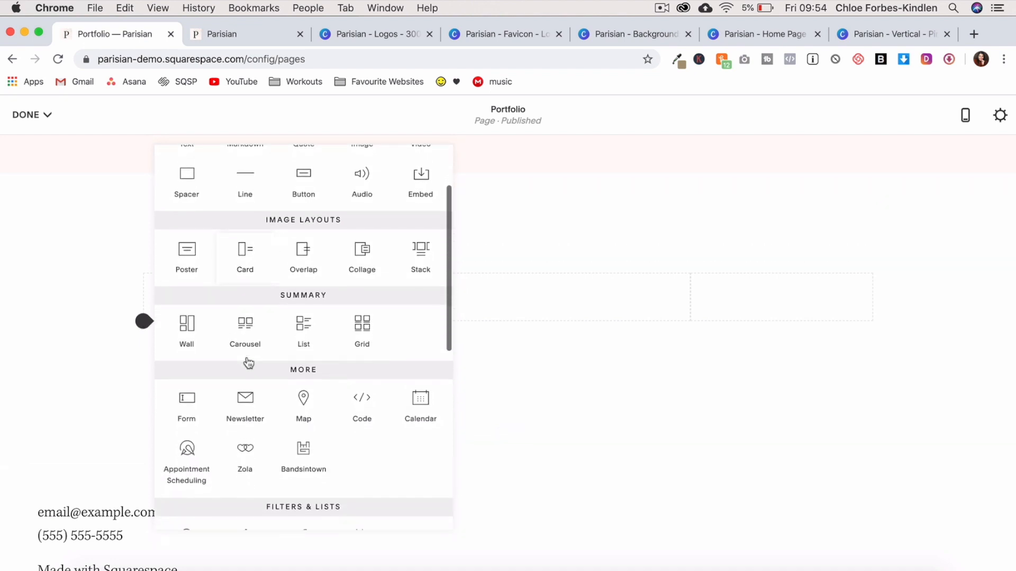
pyautogui.click(200, 336)
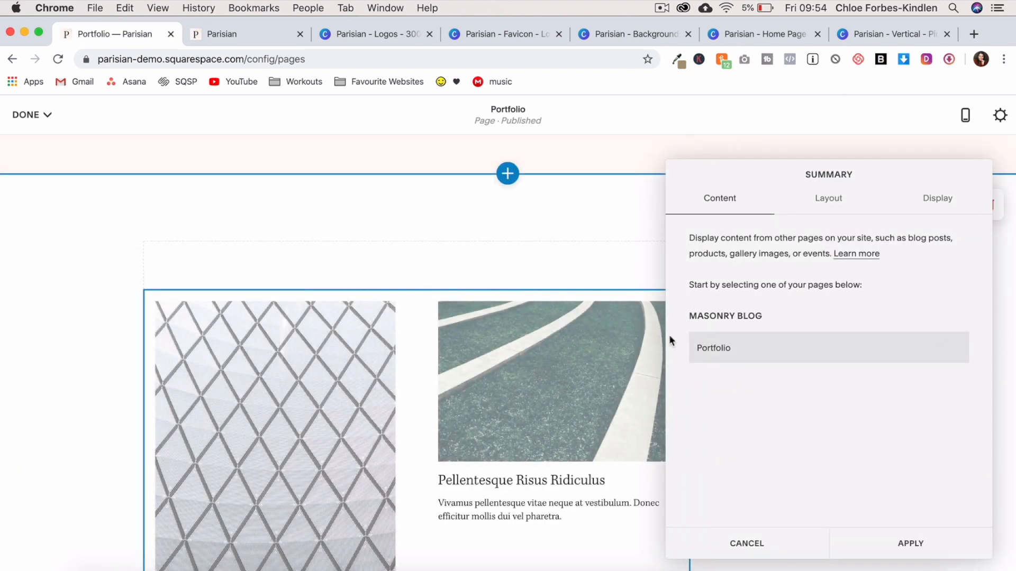
pyautogui.click(713, 349)
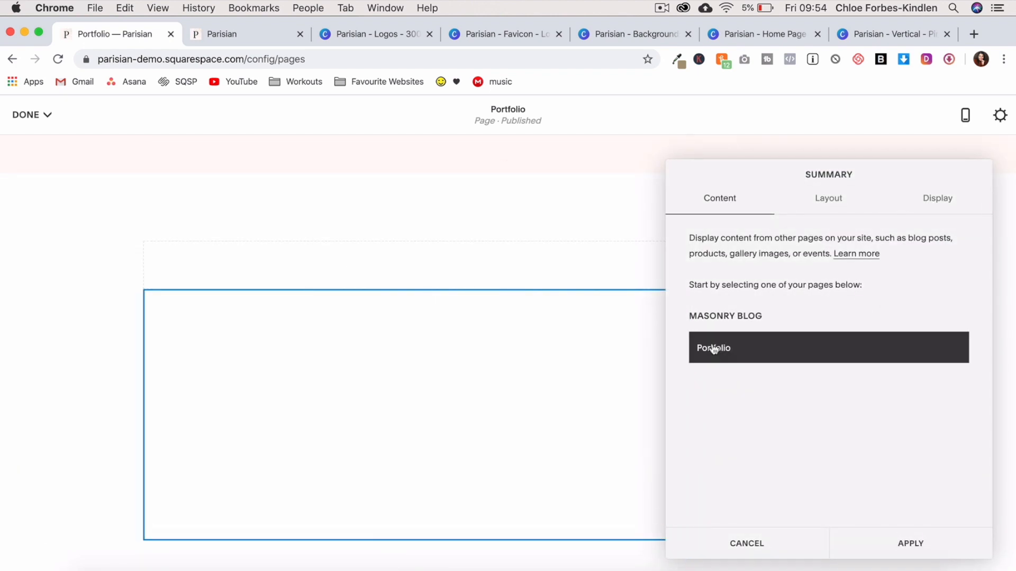
pyautogui.click(828, 200)
pyautogui.scroll(-1, 889, 257)
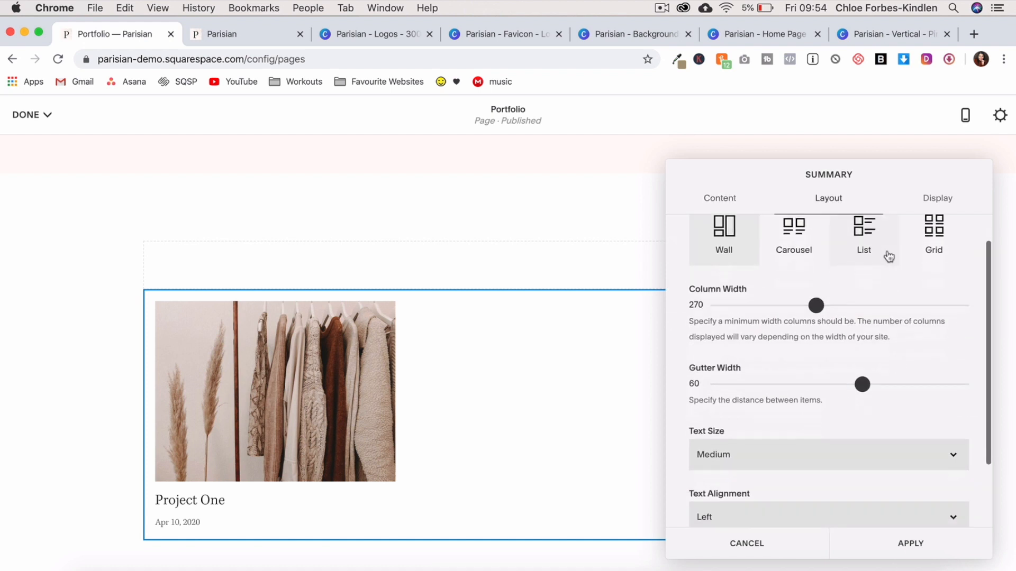
pyautogui.scroll(-3, 889, 256)
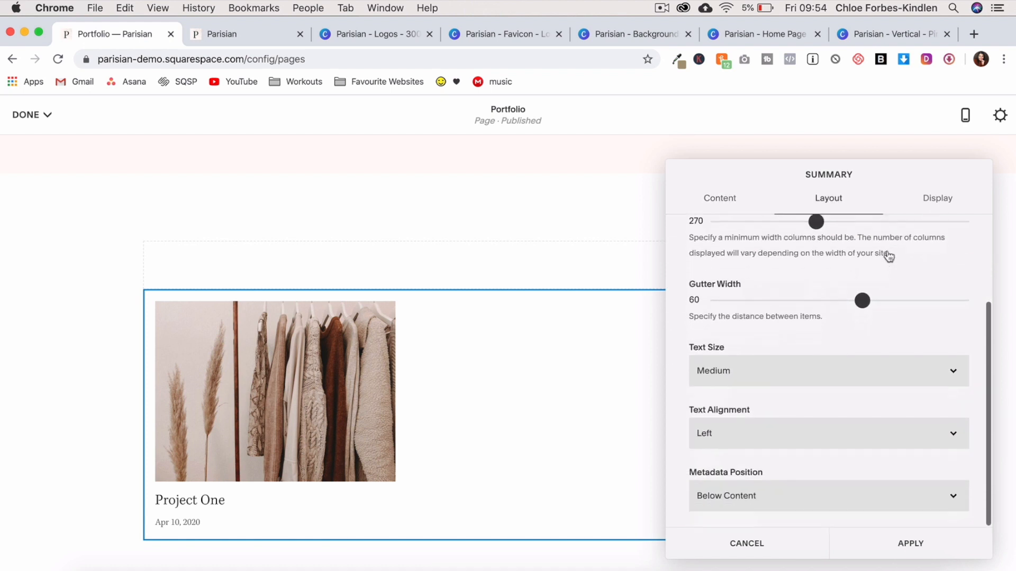
# - Set the summary block's primary metadata to None and its number of items to 30, and apply the settings
pyautogui.click(939, 200)
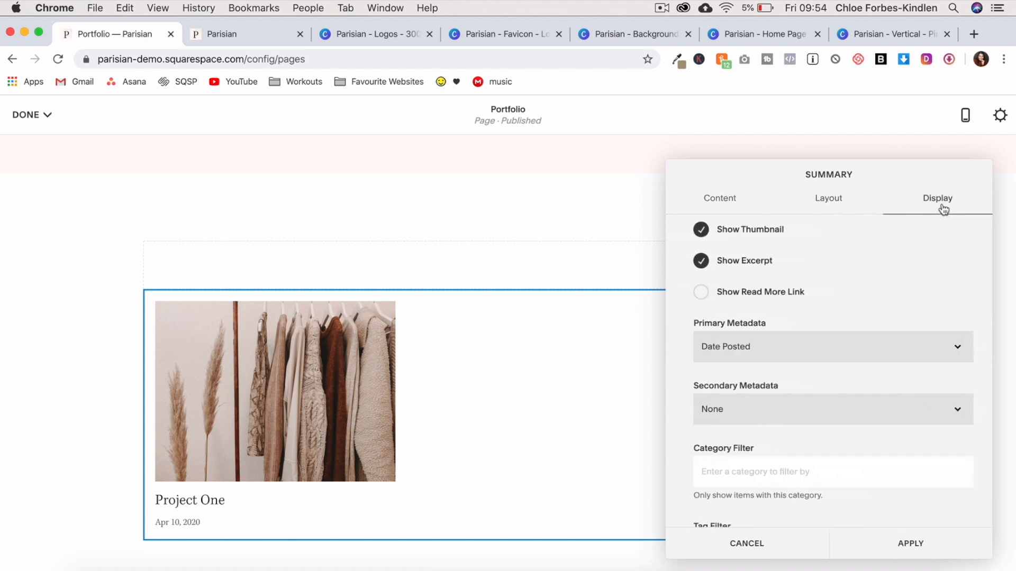
pyautogui.click(819, 353)
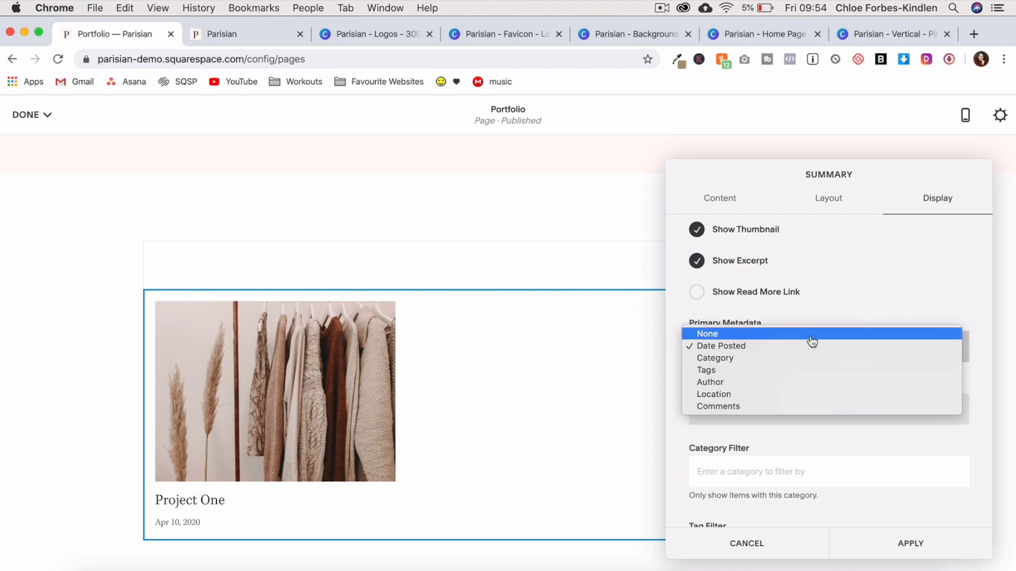
pyautogui.click(811, 338)
pyautogui.scroll(3, 800, 354)
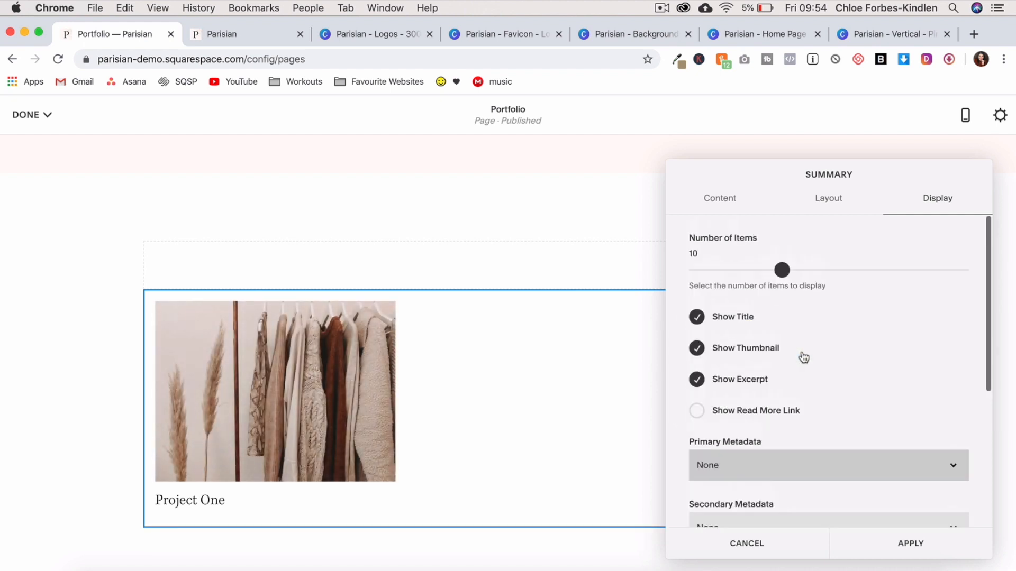
pyautogui.moveTo(782, 270); pyautogui.dragTo(953, 266)
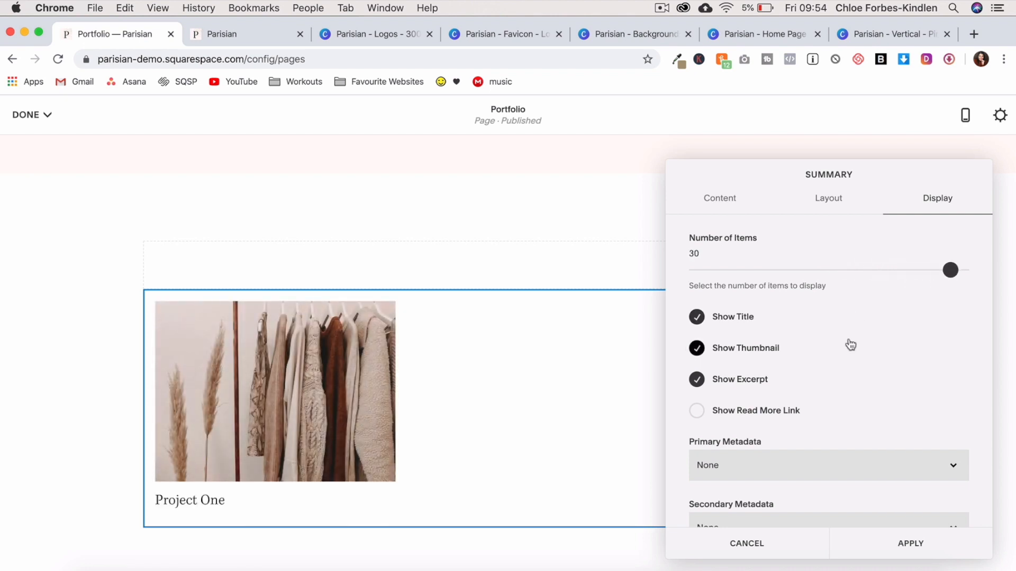
pyautogui.scroll(-5, 850, 341)
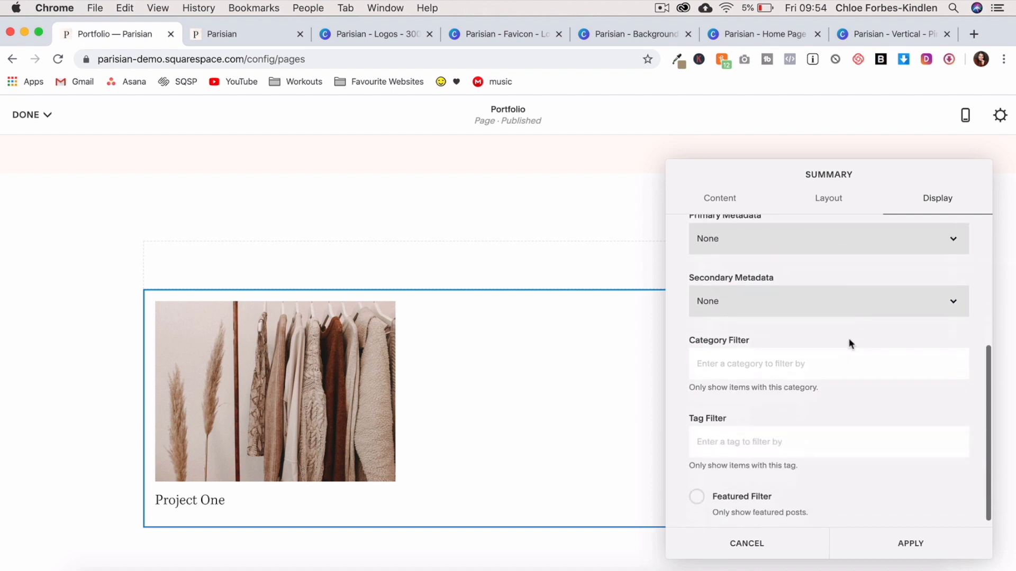
pyautogui.click(924, 552)
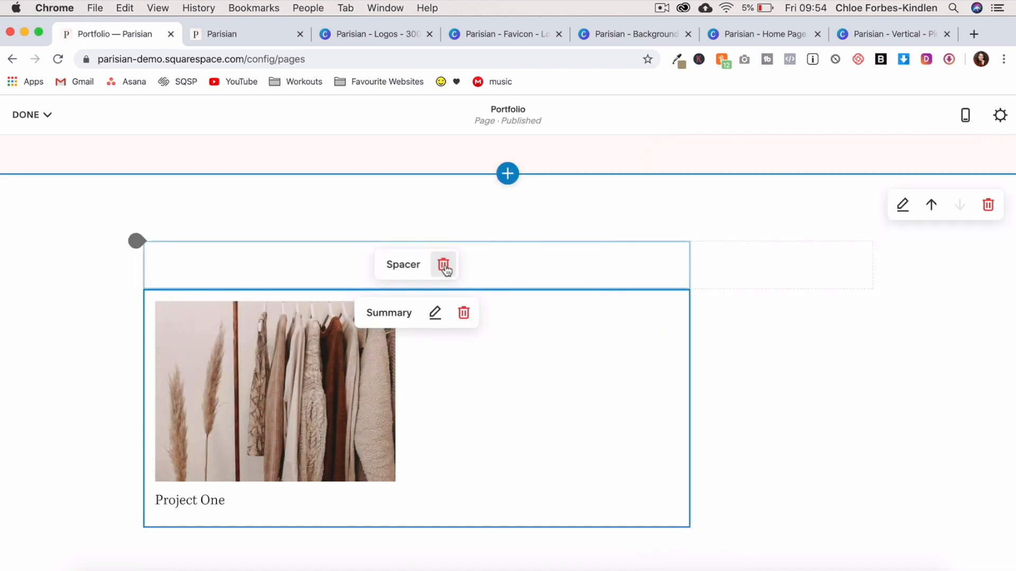
# - Add an image block with the portrait of the woman in pink to the right column and remove the spacers from both columns
pyautogui.click(444, 270)
pyautogui.click(512, 277)
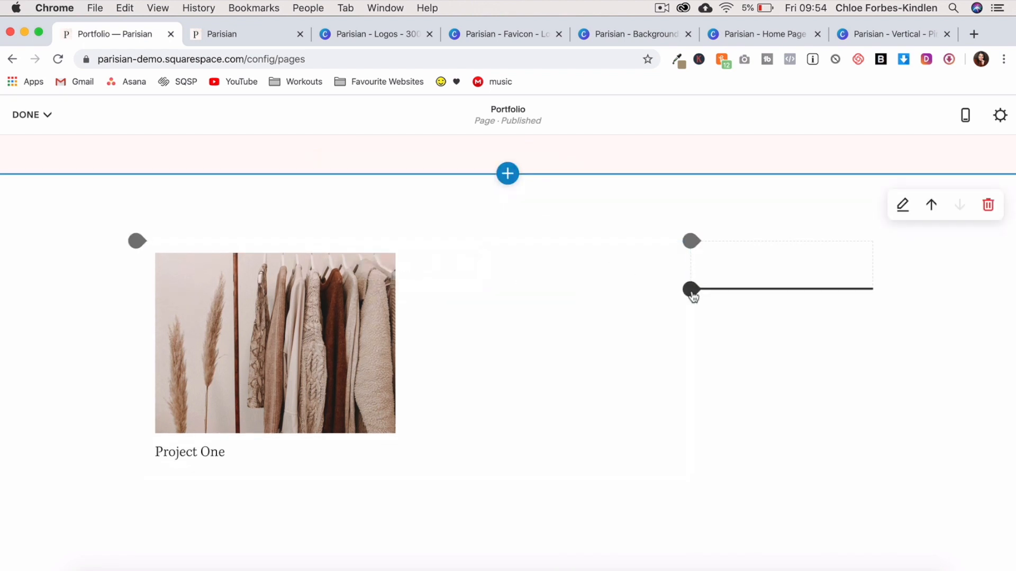
pyautogui.click(692, 291)
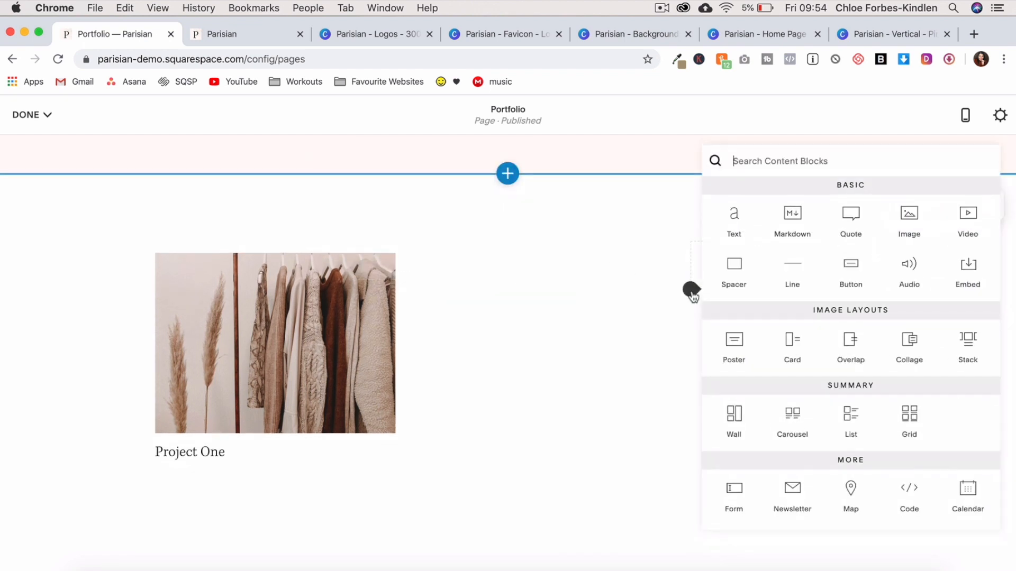
pyautogui.click(910, 214)
pyautogui.click(932, 542)
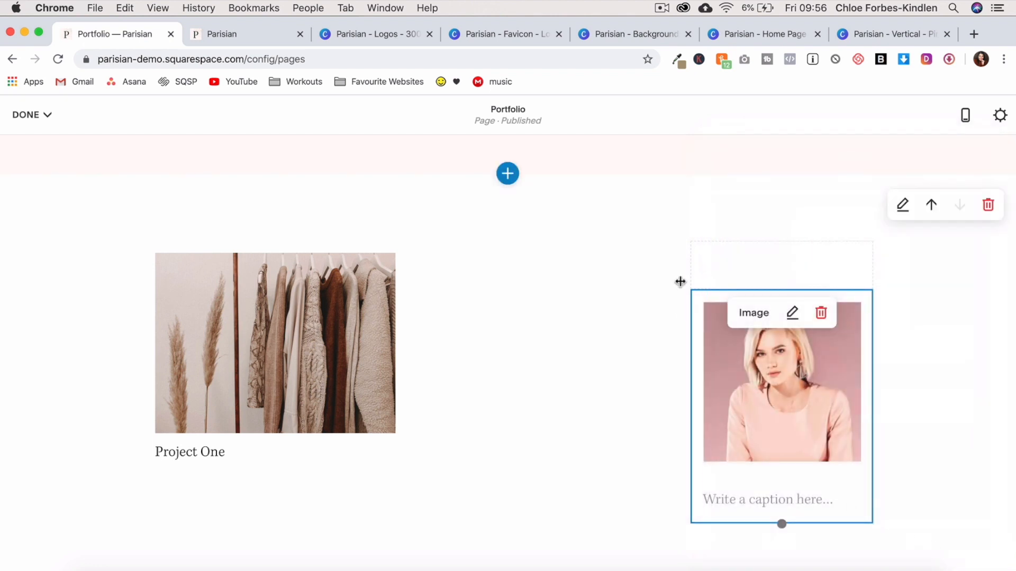
pyautogui.click(807, 265)
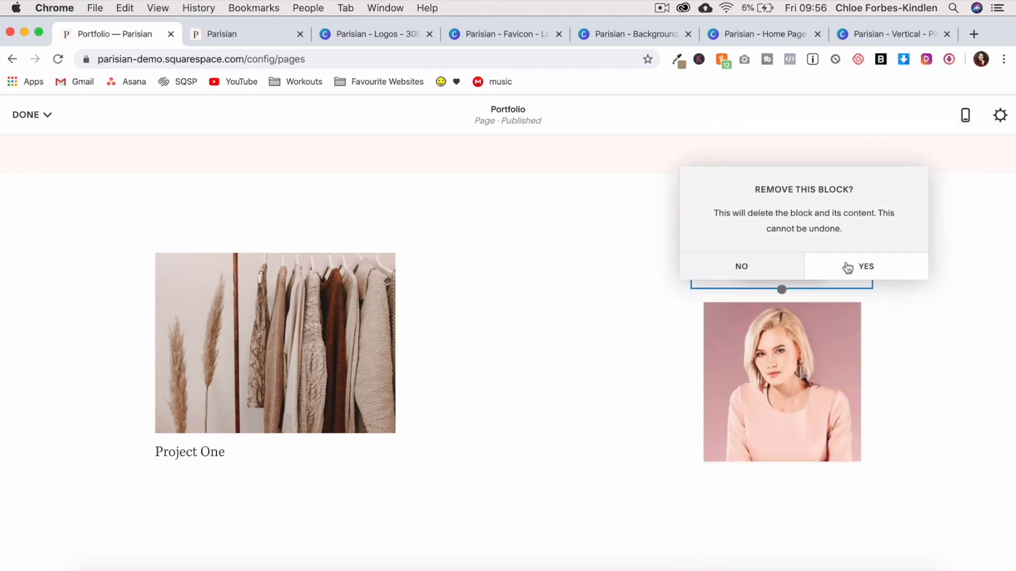
pyautogui.click(846, 265)
# - Add text below the portrait: "Hi my love..." and "Lorem Ipsom introductory text goes in here to share what kind of blog articles you share here"
pyautogui.click(691, 438)
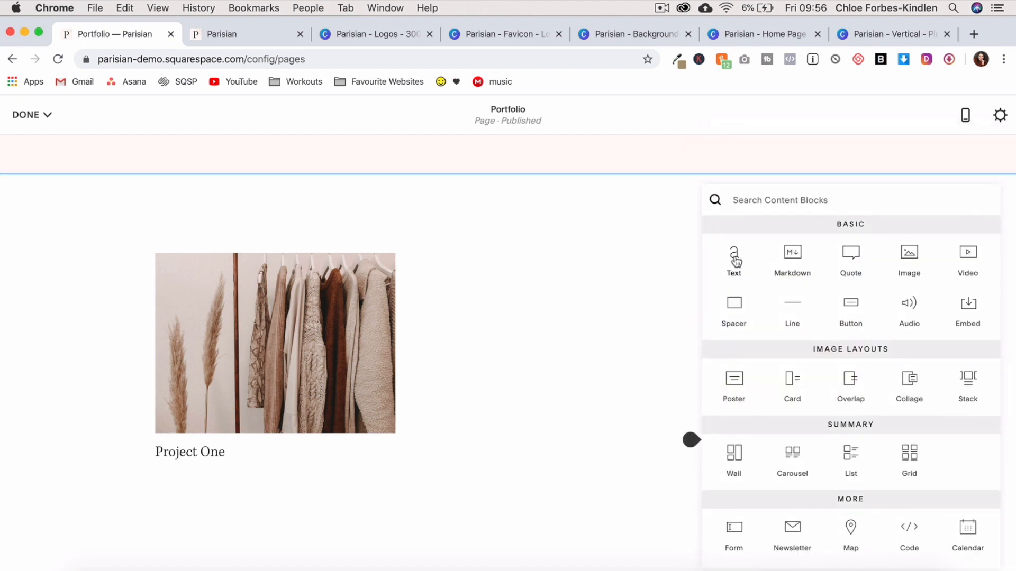
pyautogui.click(733, 267)
pyautogui.click(720, 464)
pyautogui.write('Hi my love... Lorem Ipsom introductory text goes in here to share what kind of blog articles you share here')
# - Add a medium button labelled "About" below the sidebar text and link it to the site's About page
pyautogui.scroll(-5, 698, 413)
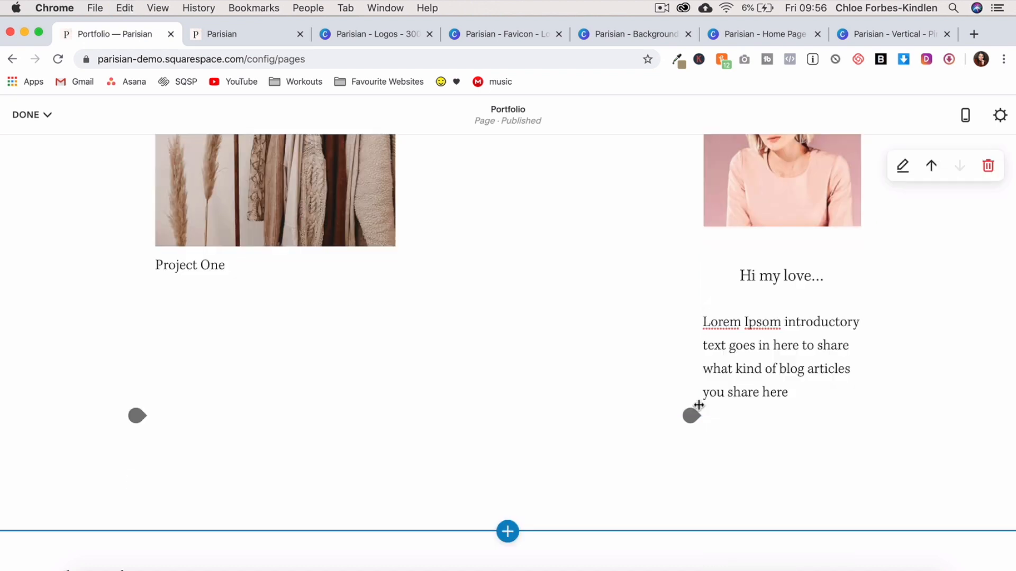
pyautogui.click(694, 416)
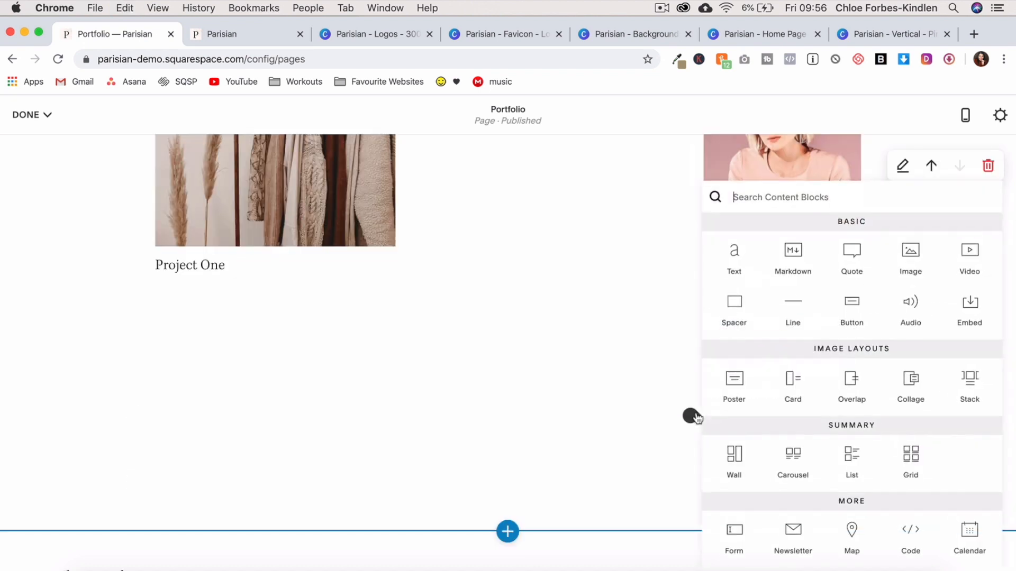
pyautogui.click(847, 307)
pyautogui.click(825, 370)
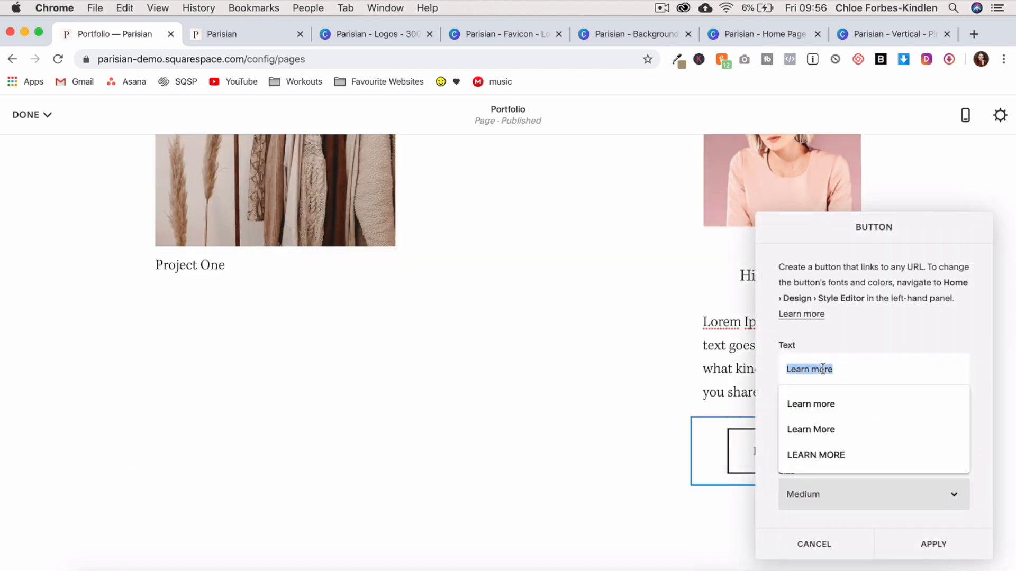
pyautogui.write('About')
pyautogui.press('Tab')
pyautogui.write('/')
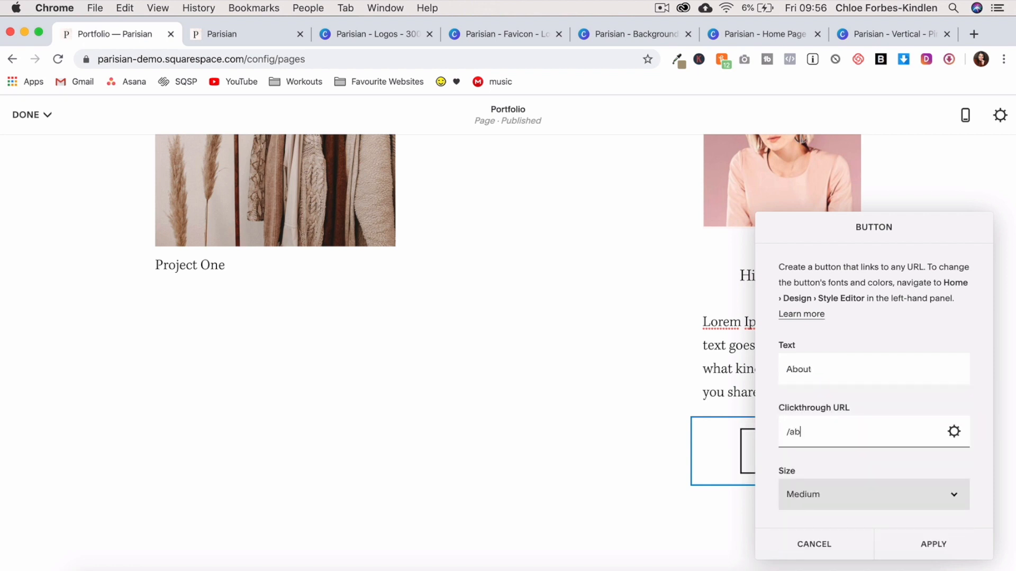
pyautogui.click(923, 540)
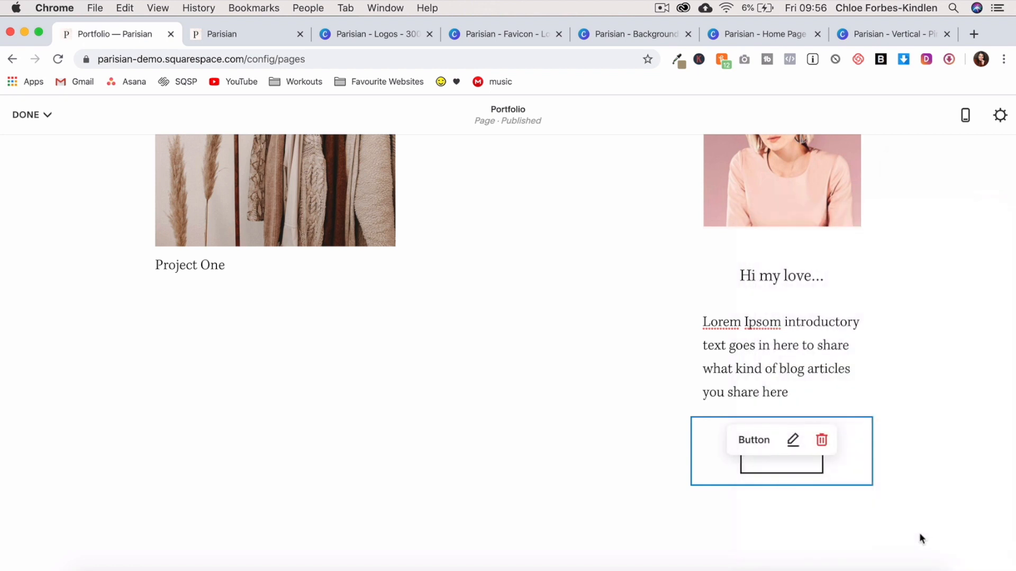
# - Add a divider line below the About button, with the centered text "Let's Connect" beneath it as a Small Heading
pyautogui.click(692, 486)
pyautogui.click(800, 312)
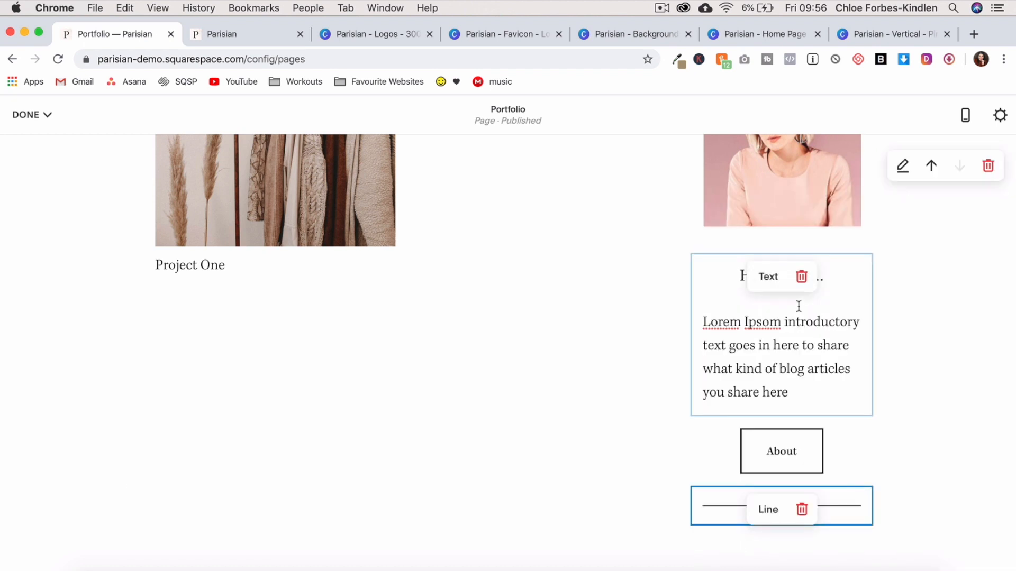
pyautogui.click(691, 526)
pyautogui.click(737, 255)
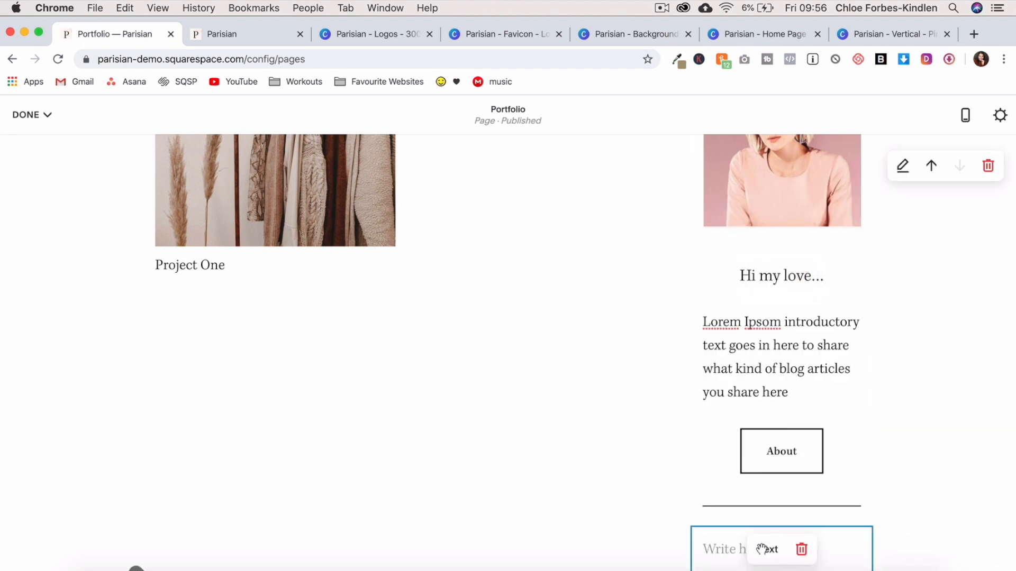
pyautogui.write('Let’s Connect')
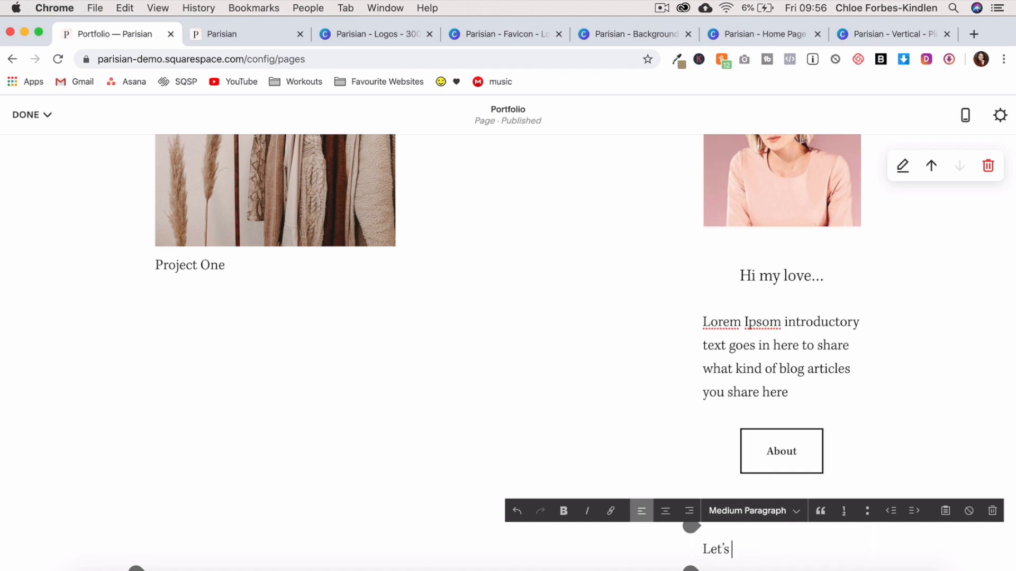
pyautogui.tripleClick(759, 552)
pyautogui.click(666, 510)
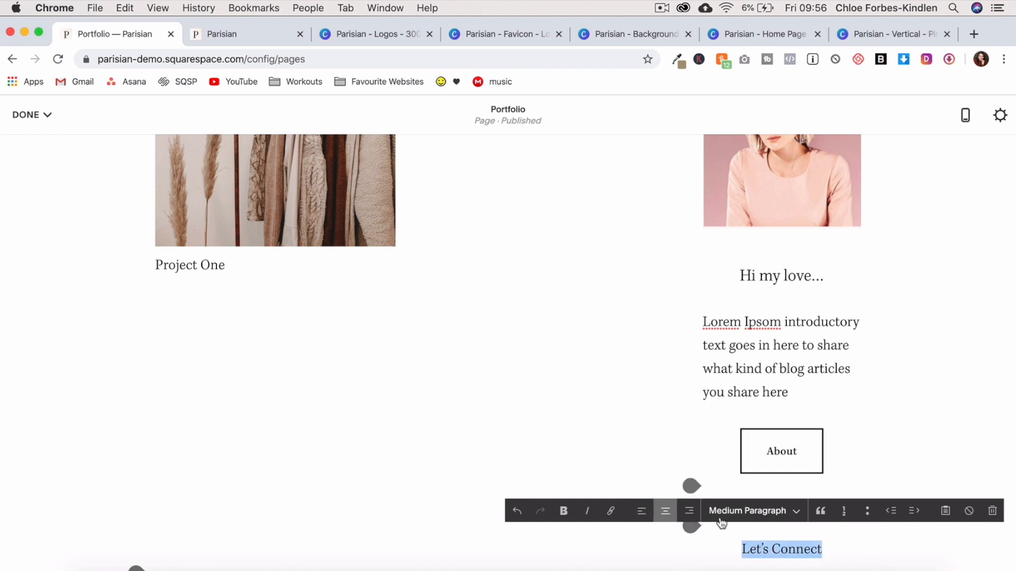
pyautogui.click(721, 523)
pyautogui.click(730, 480)
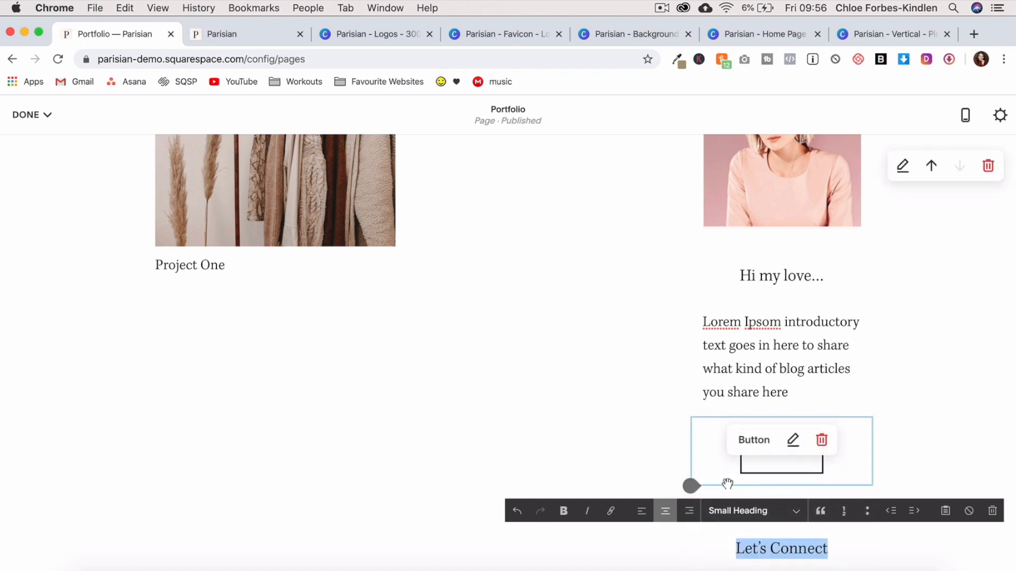
# - Add a Social Links block under the "Let's Connect" heading and a divider line below the social icons
pyautogui.scroll(-3, 728, 484)
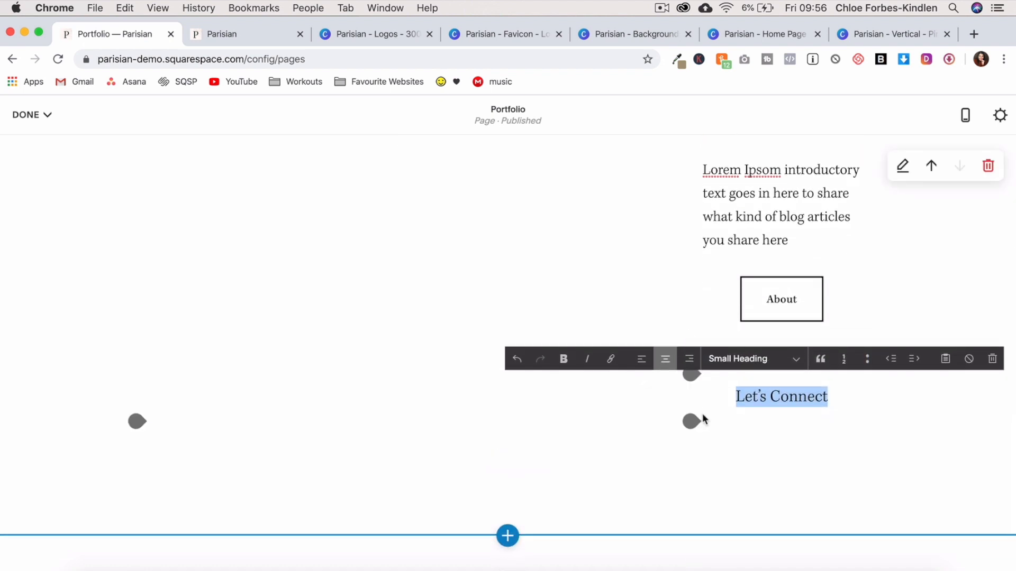
pyautogui.click(692, 421)
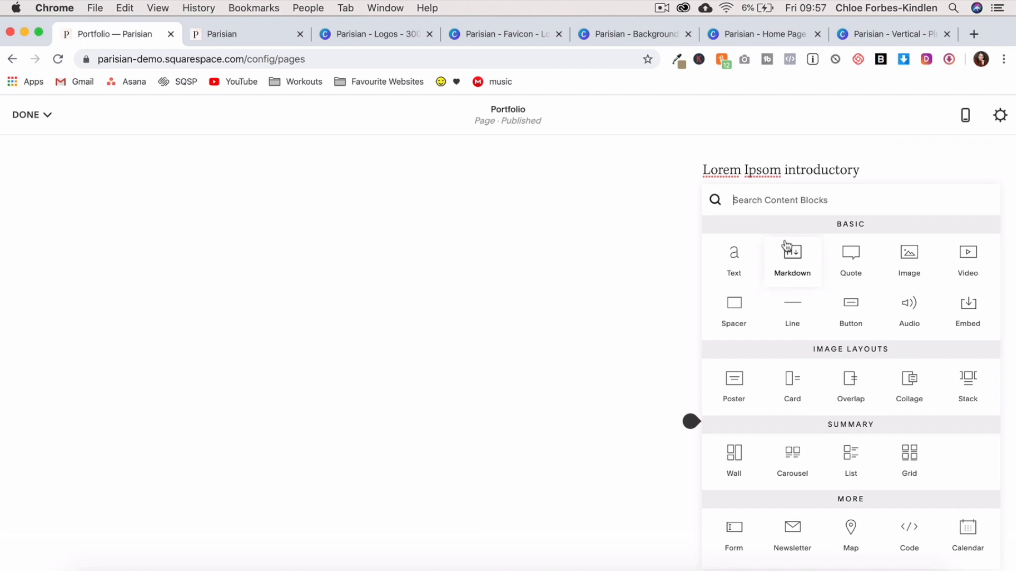
pyautogui.write('social')
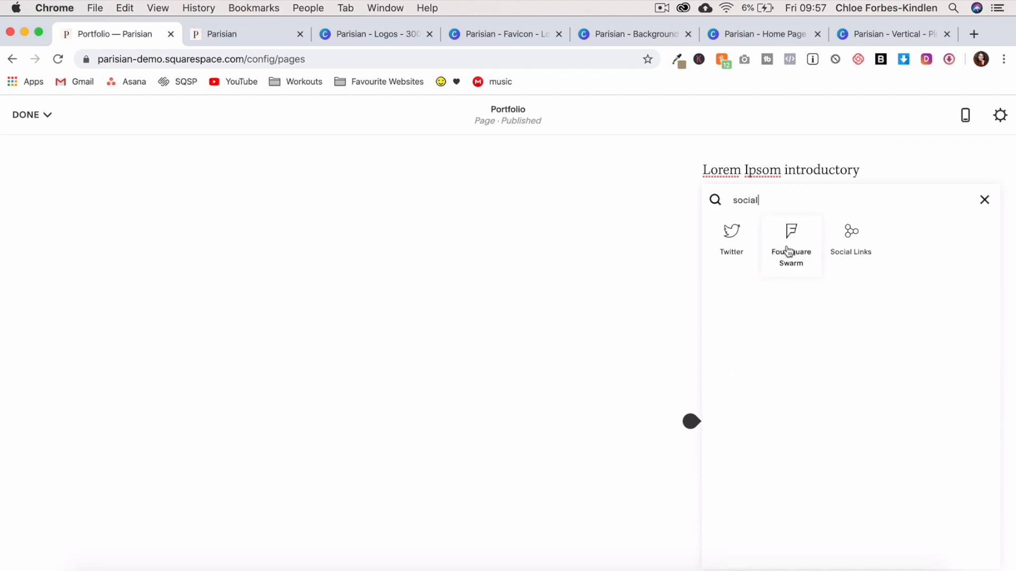
pyautogui.click(854, 236)
pyautogui.click(951, 537)
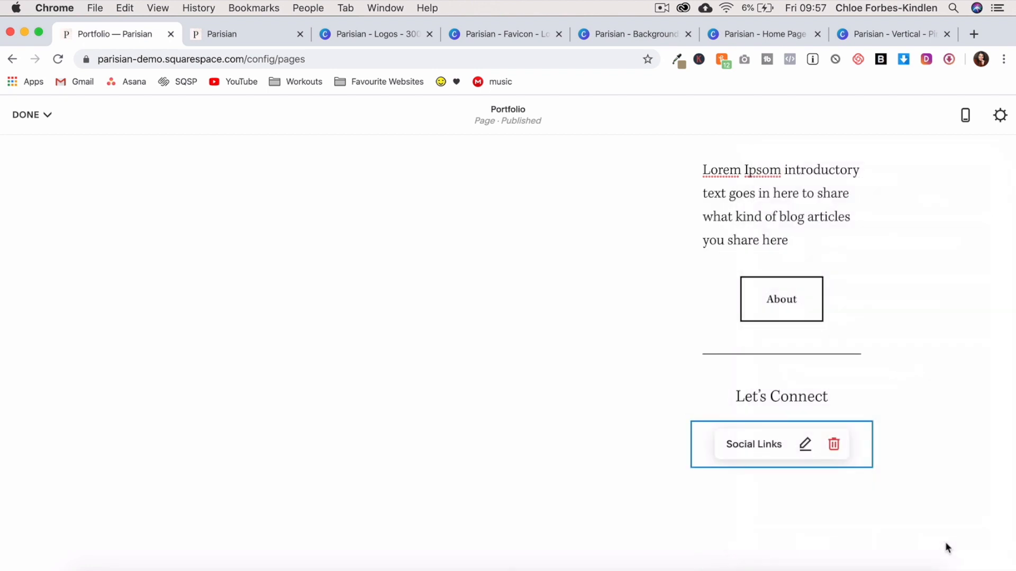
pyautogui.click(692, 468)
pyautogui.click(797, 305)
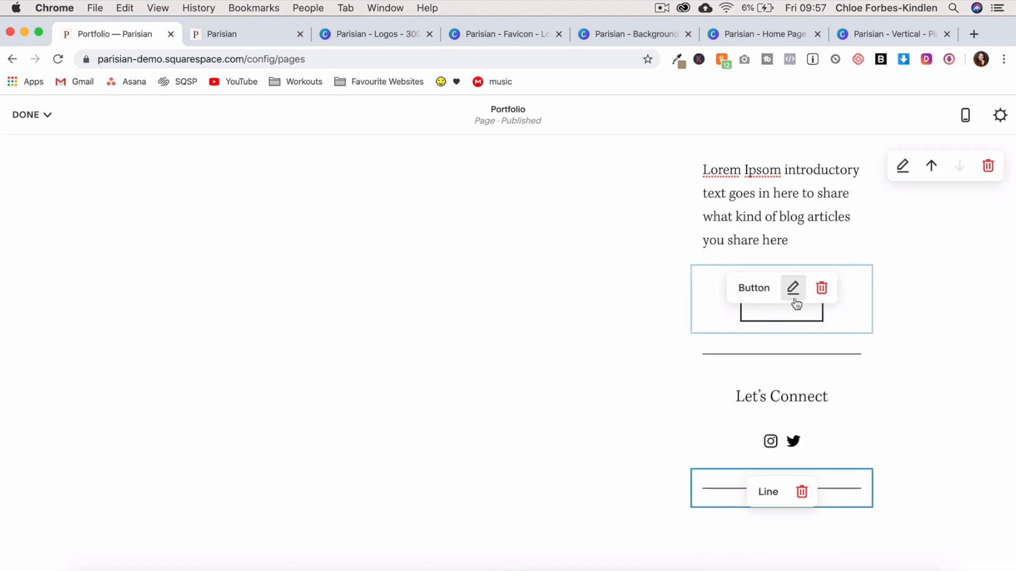
# - Add an image block with the "Download Media Kit" screenshot at the end of the sidebar and apply it
pyautogui.scroll(-1, 949, 447)
pyautogui.scroll(-1, 947, 447)
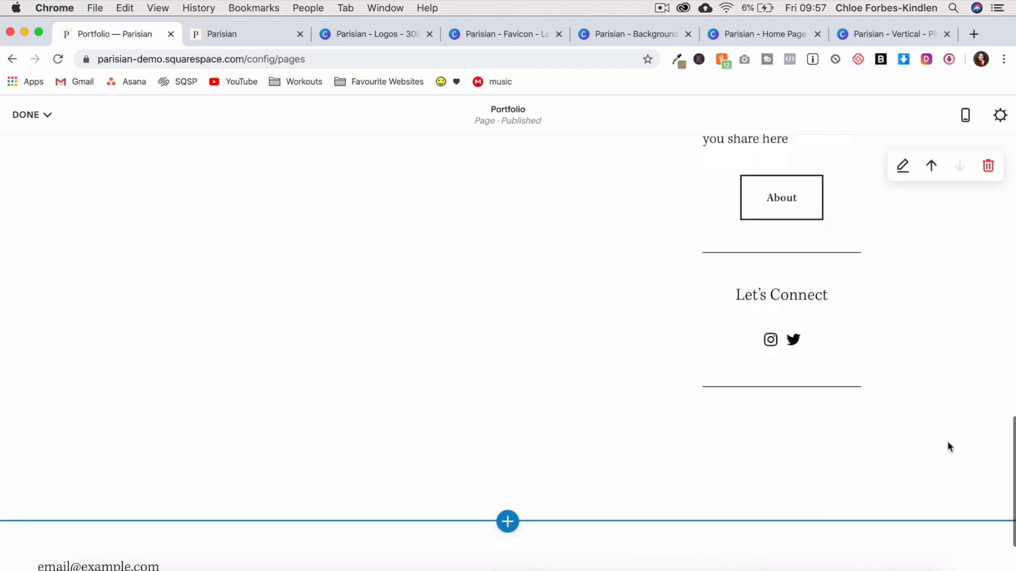
pyautogui.moveTo(692, 409)
pyautogui.click(692, 408)
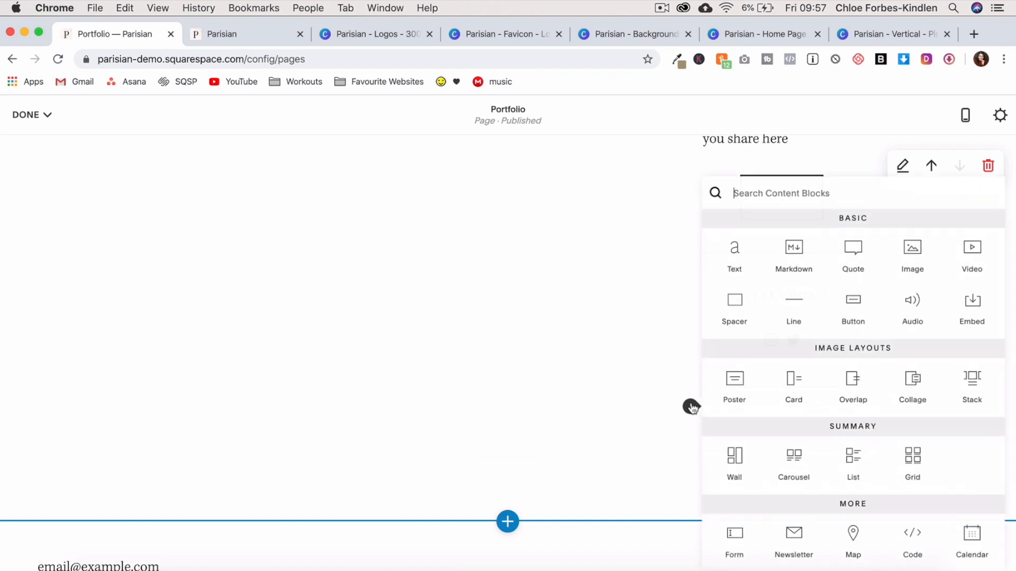
pyautogui.click(910, 259)
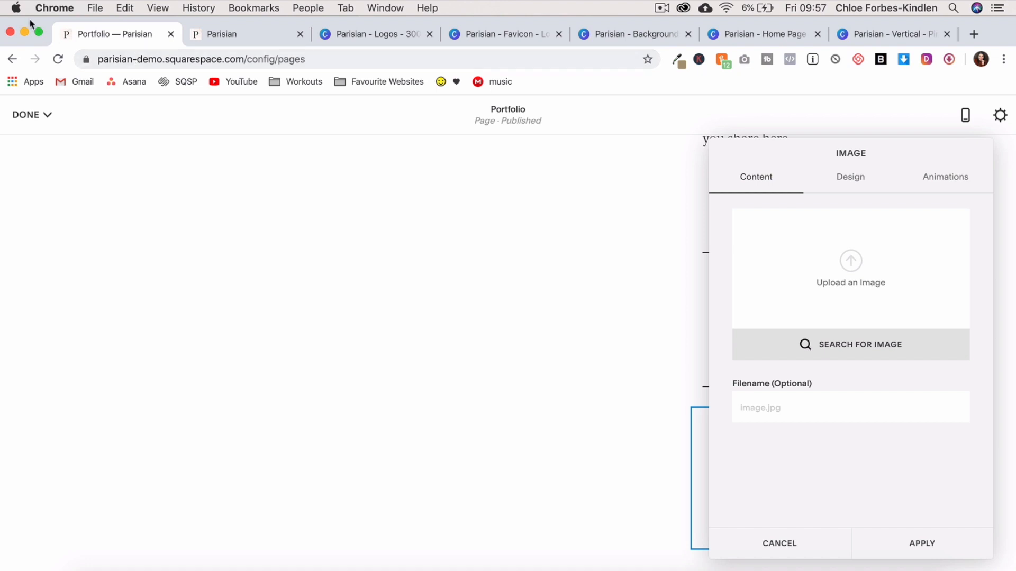
pyautogui.click(923, 542)
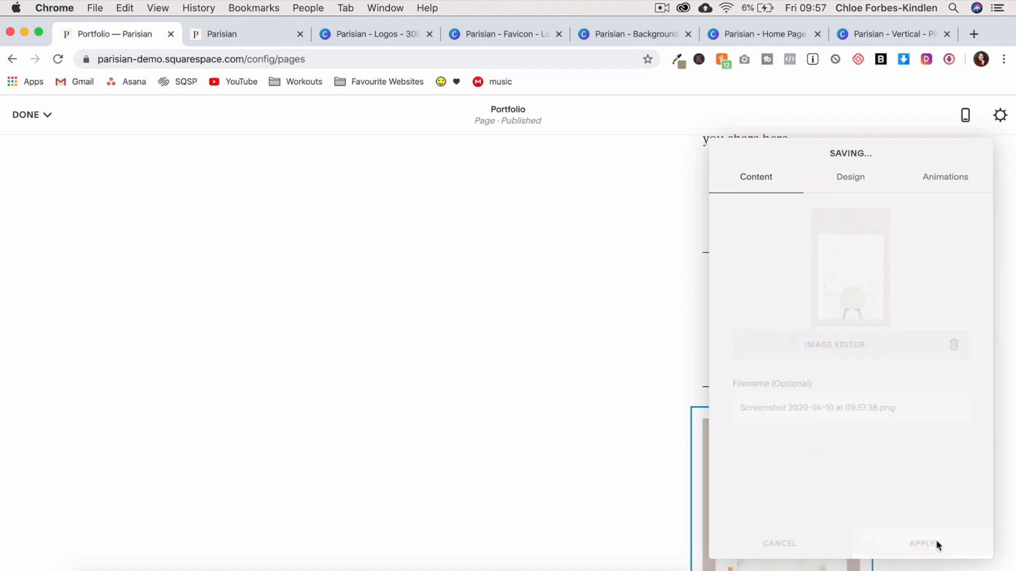
pyautogui.scroll(-5, 868, 466)
# - Set the color theme of the section holding the projects and sidebar to Accent Dark
pyautogui.scroll(6, 857, 431)
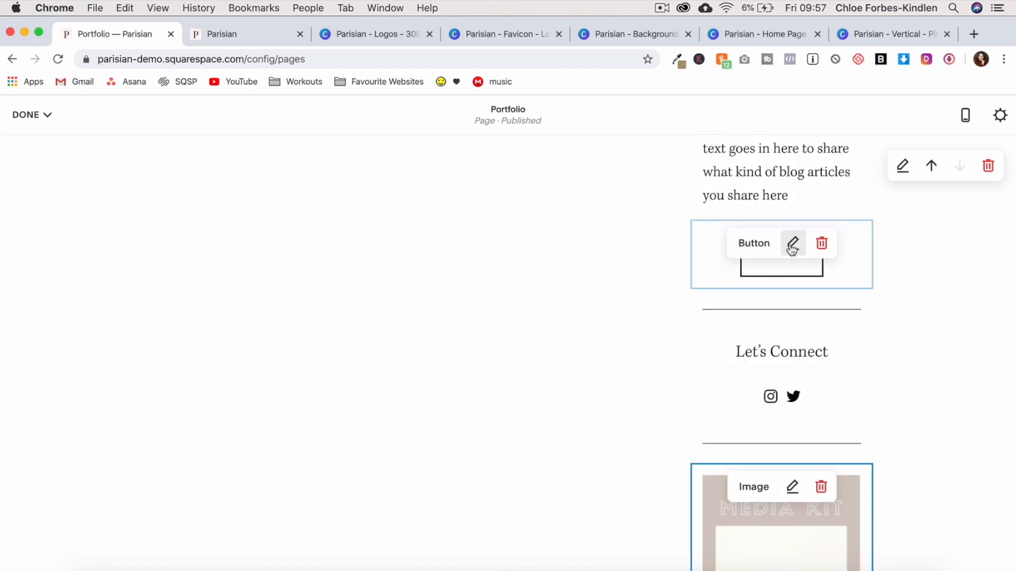
pyautogui.scroll(10, 794, 269)
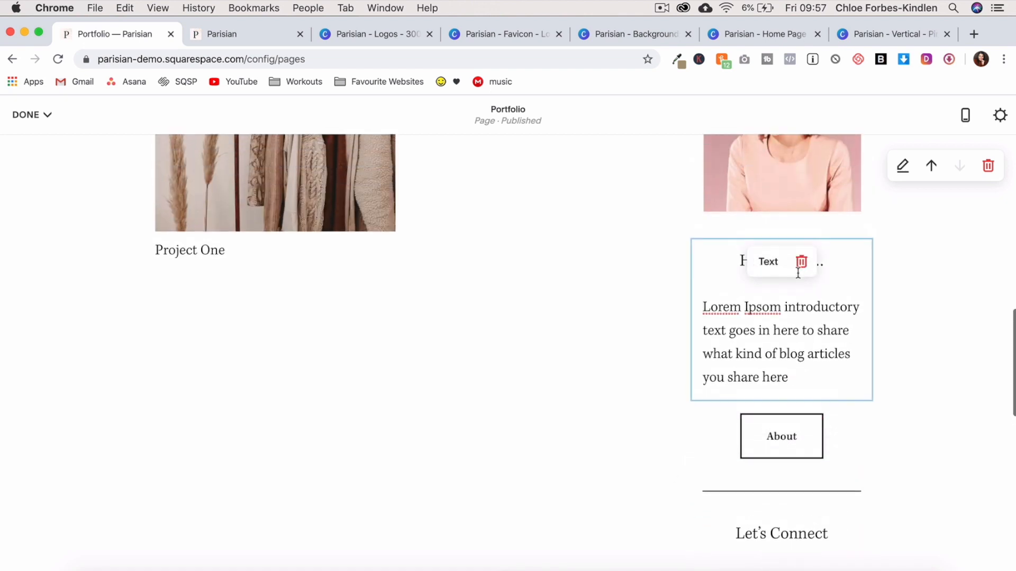
pyautogui.scroll(-3, 792, 388)
pyautogui.click(902, 241)
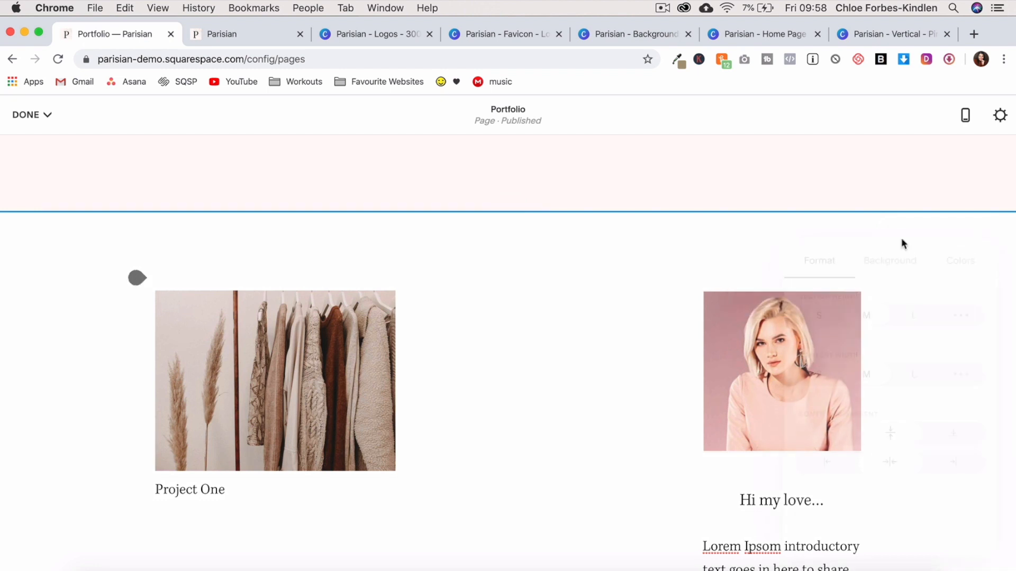
pyautogui.click(963, 258)
pyautogui.click(976, 300)
pyautogui.scroll(-5, 973, 304)
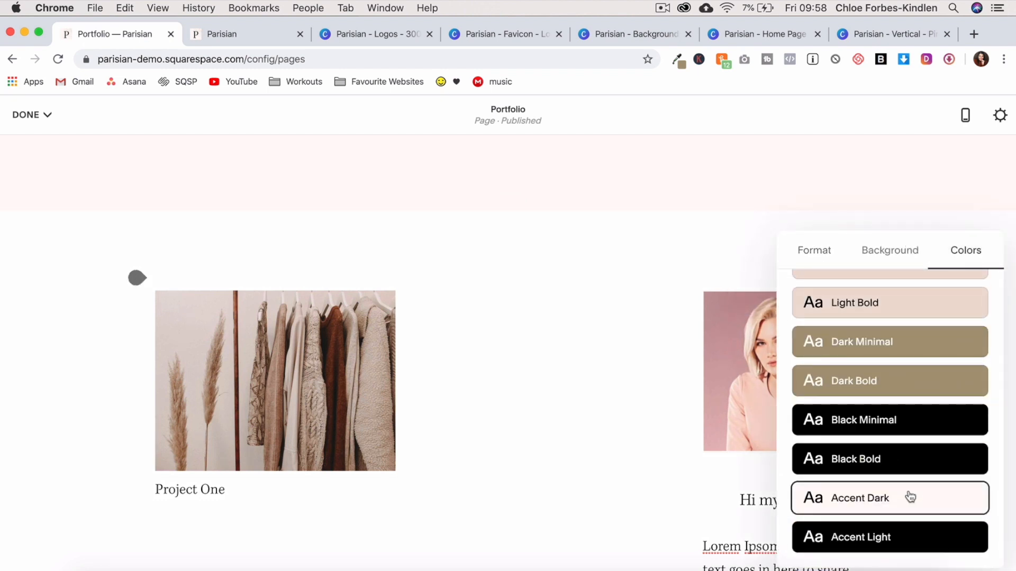
pyautogui.click(612, 438)
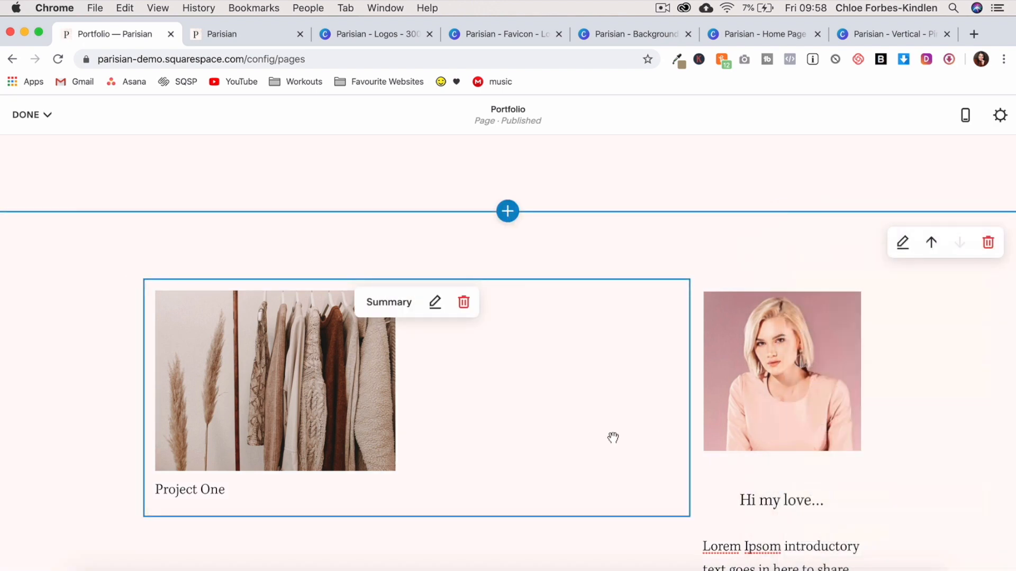
# - Save the changes to the Portfolio page
pyautogui.scroll(5, 612, 438)
pyautogui.scroll(3, 613, 437)
pyautogui.click(31, 114)
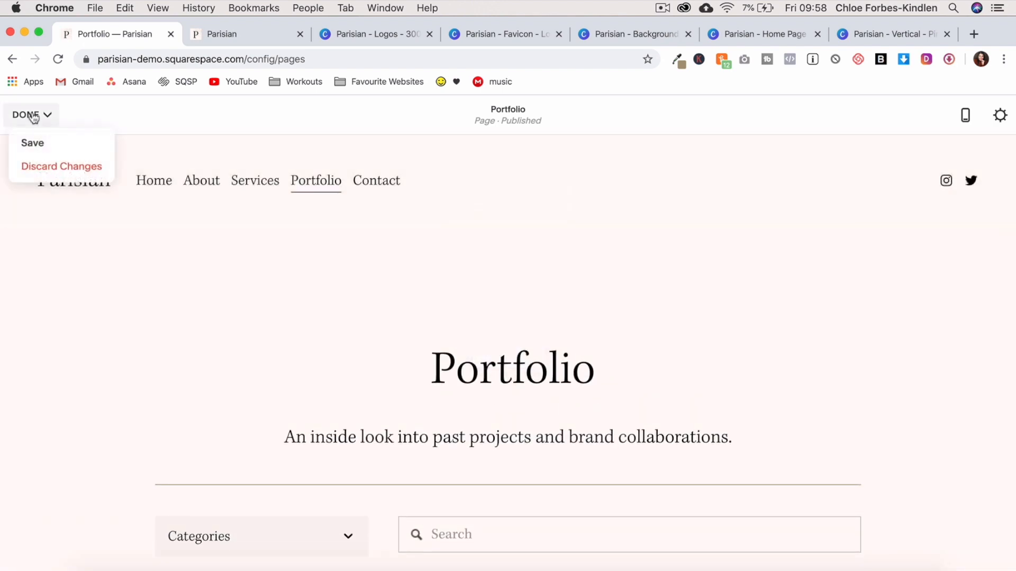
pyautogui.click(32, 153)
# - Check the saved Portfolio page, then open the site footer for editing and delete its placeholder contact and credit text
pyautogui.scroll(-10, 497, 300)
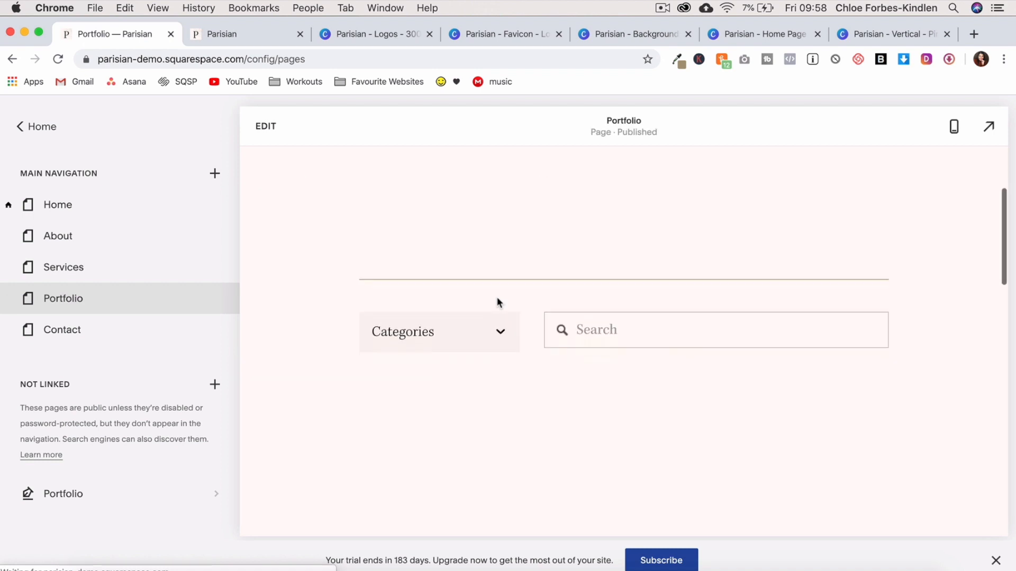
pyautogui.scroll(-10, 498, 302)
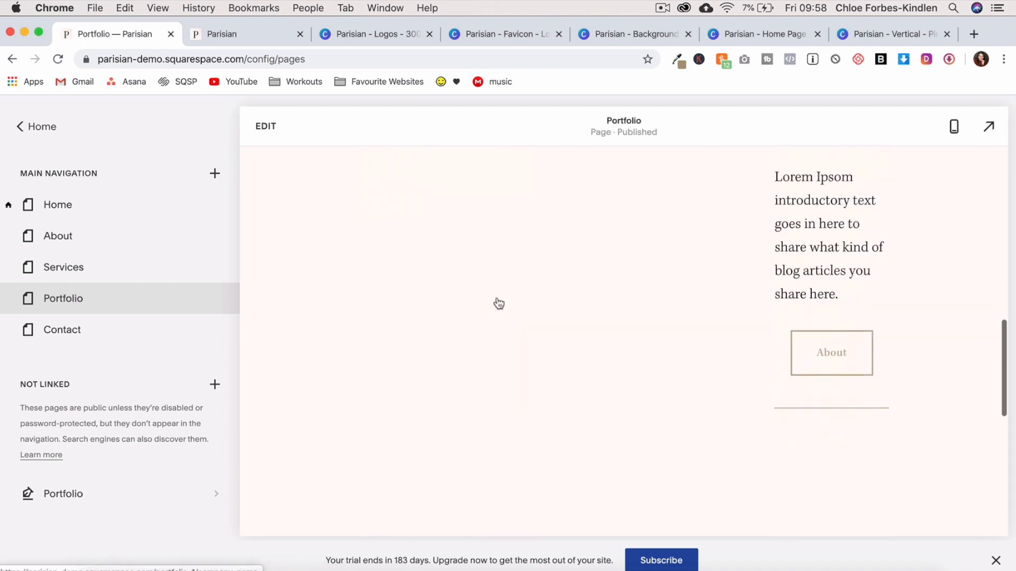
pyautogui.scroll(-5, 497, 302)
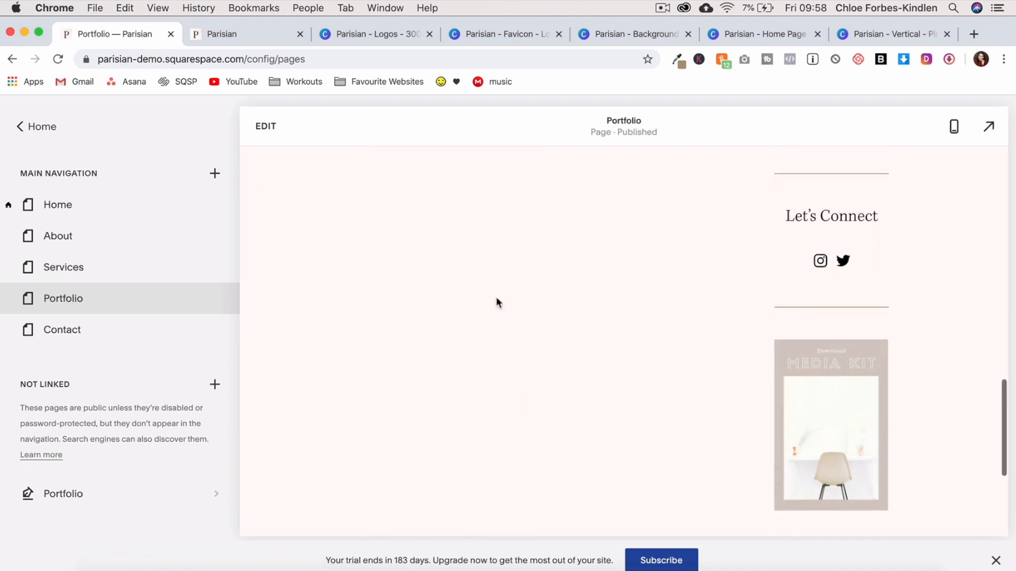
pyautogui.scroll(-2, 497, 302)
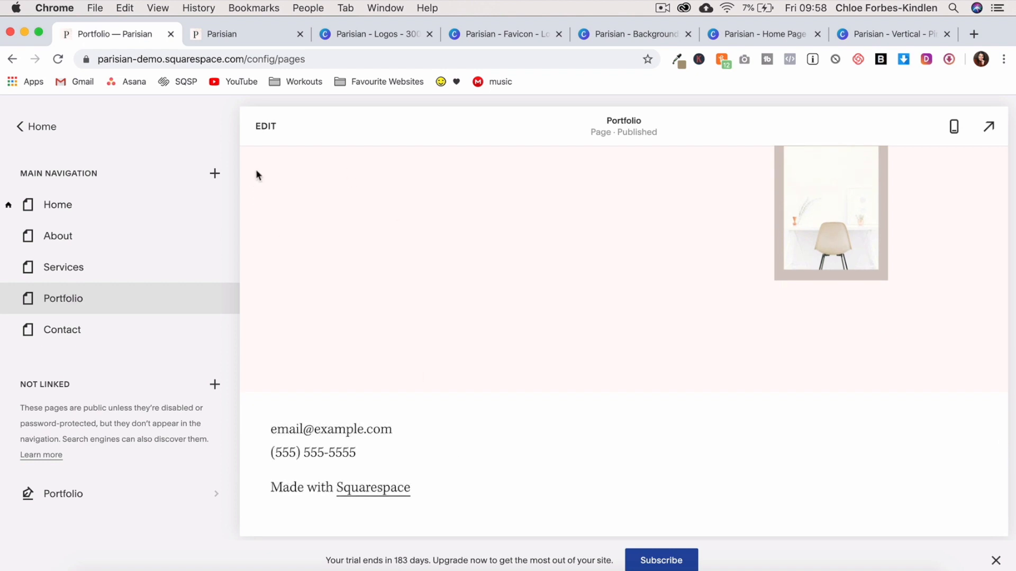
pyautogui.click(266, 137)
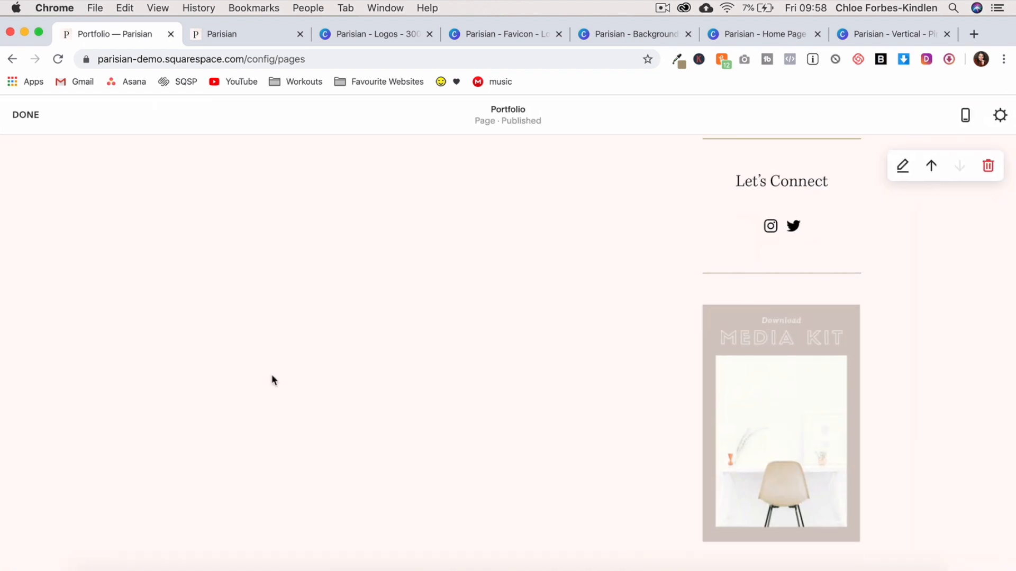
pyautogui.scroll(-3, 272, 380)
pyautogui.moveTo(170, 506)
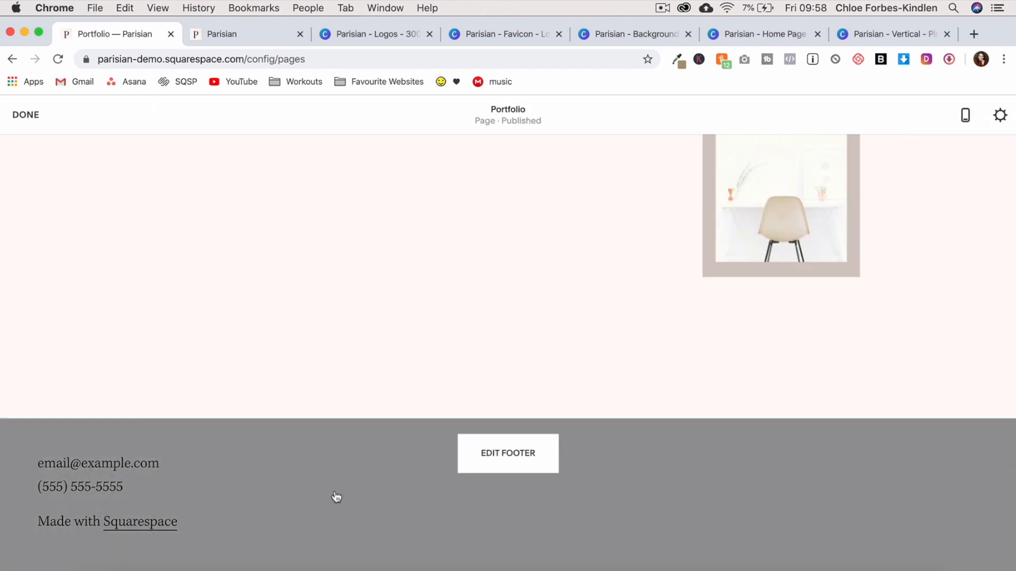
pyautogui.click(508, 455)
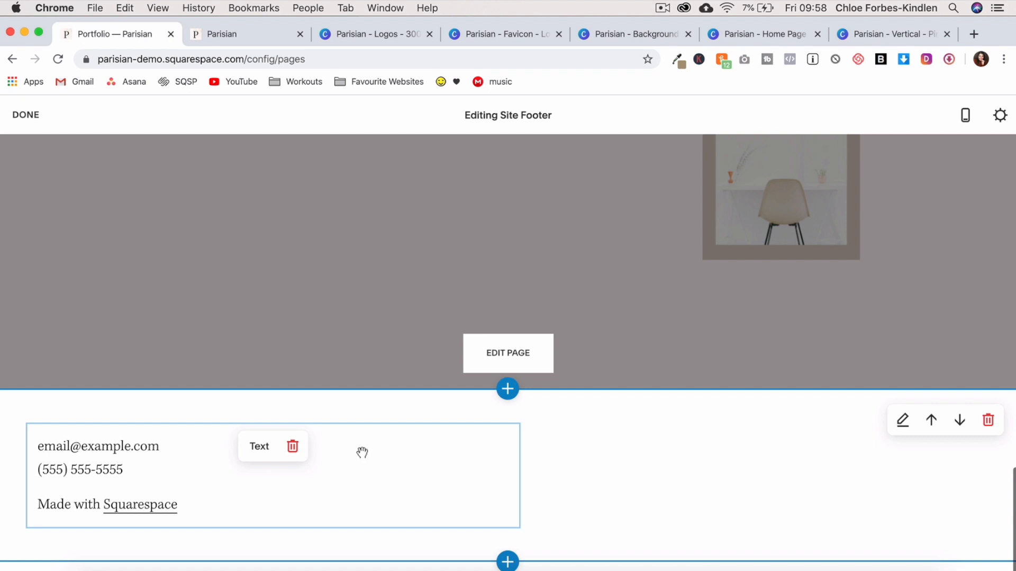
pyautogui.moveTo(216, 506); pyautogui.dragTo(42, 450)
pyautogui.press('BackSpace')
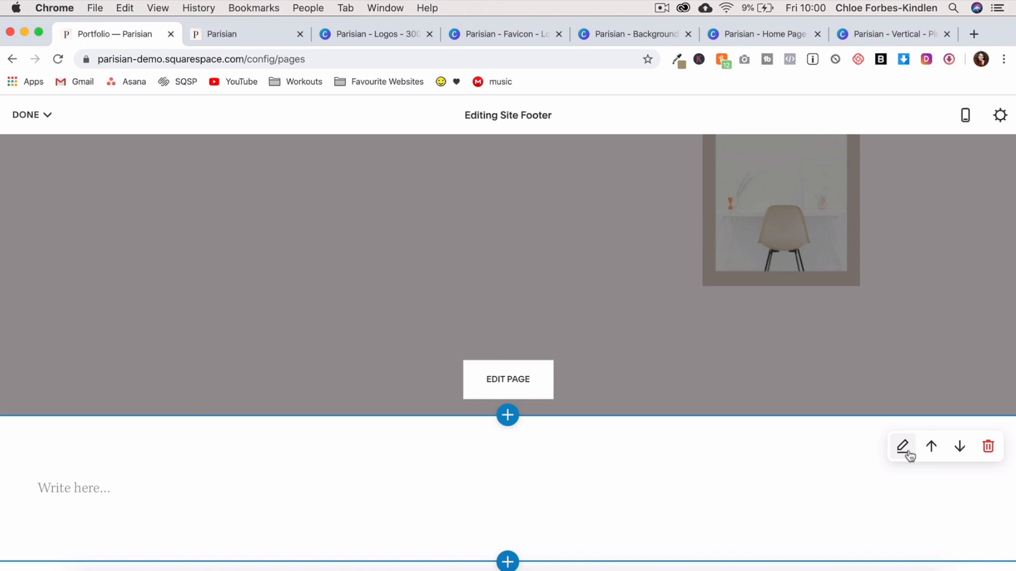
# - Set the footer section's content width to L and its color theme to Accent Dark
pyautogui.click(904, 449)
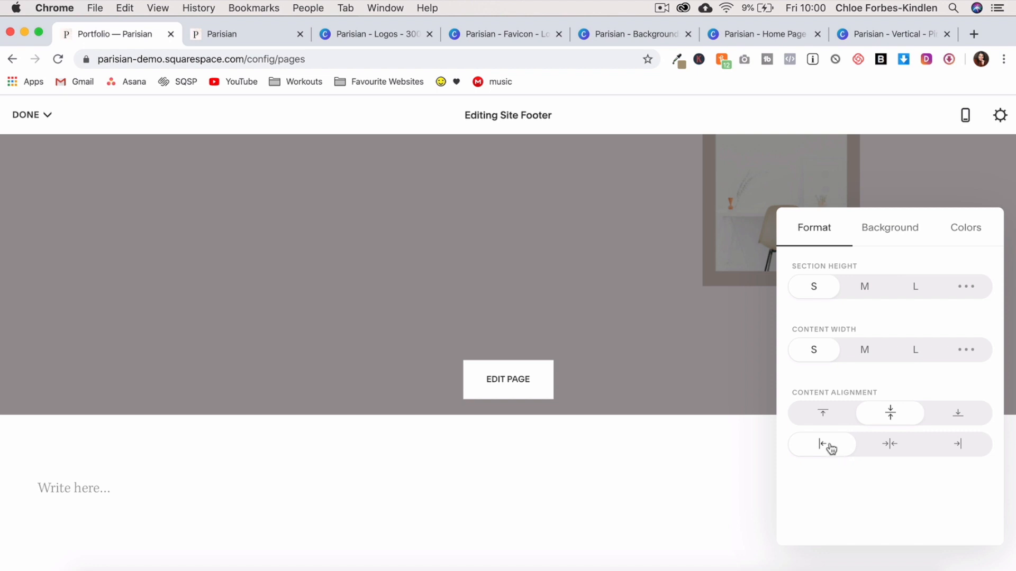
pyautogui.click(891, 448)
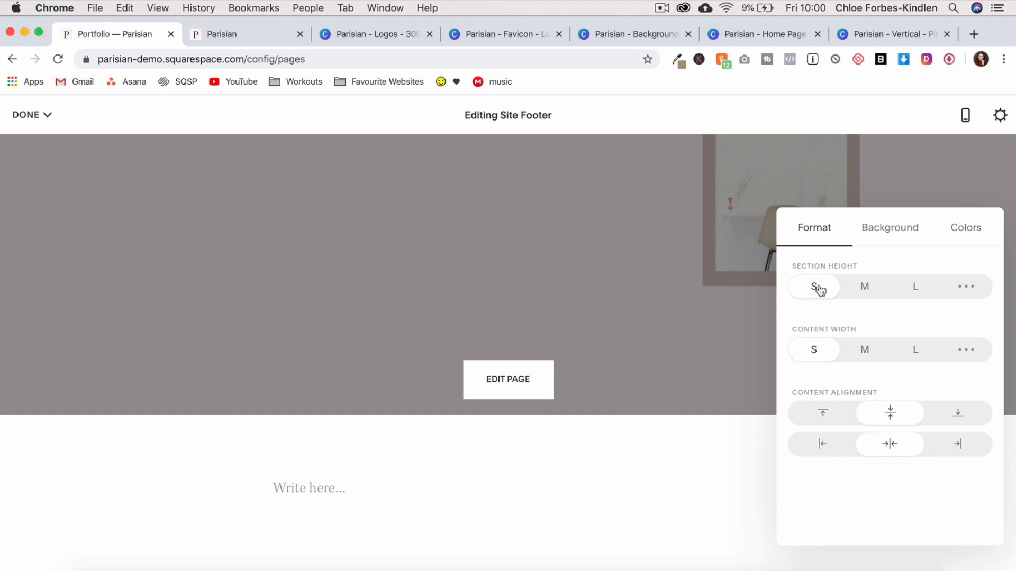
pyautogui.click(918, 351)
pyautogui.click(962, 239)
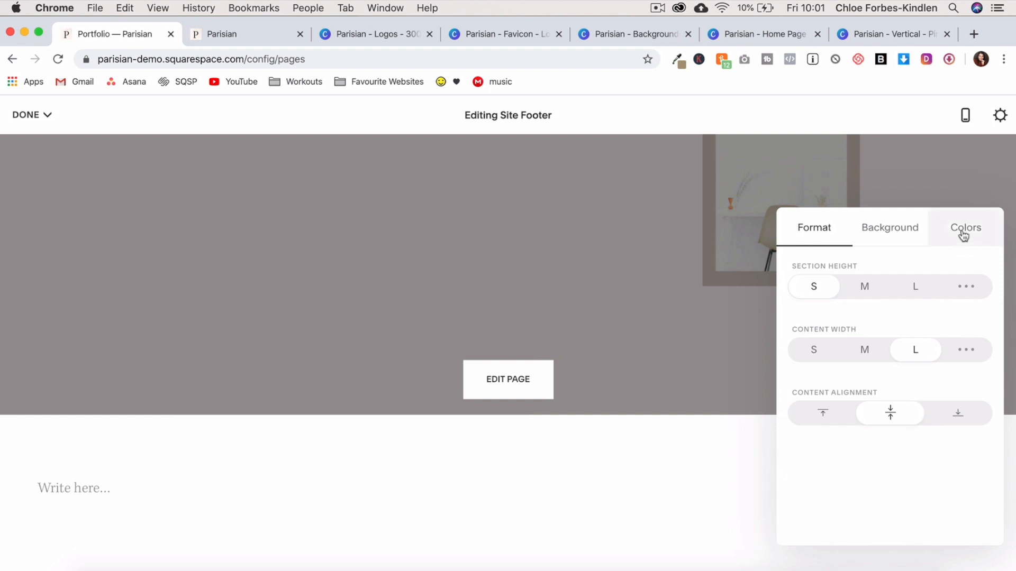
pyautogui.scroll(-3, 912, 373)
pyautogui.click(880, 477)
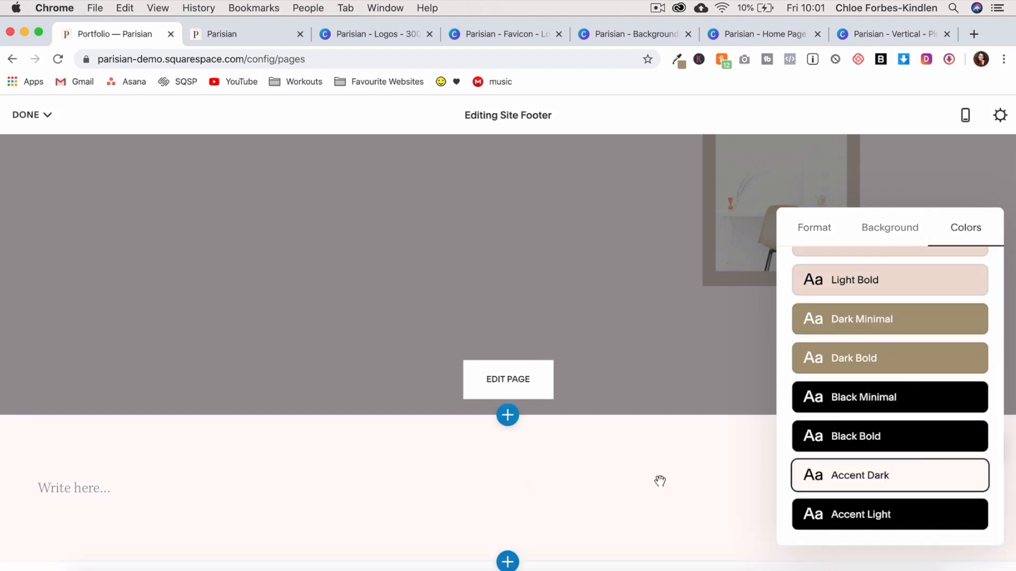
pyautogui.click(603, 486)
# - Place two spacers side by side above the footer's text block and narrow the first to about one sixth of the row
pyautogui.click(620, 450)
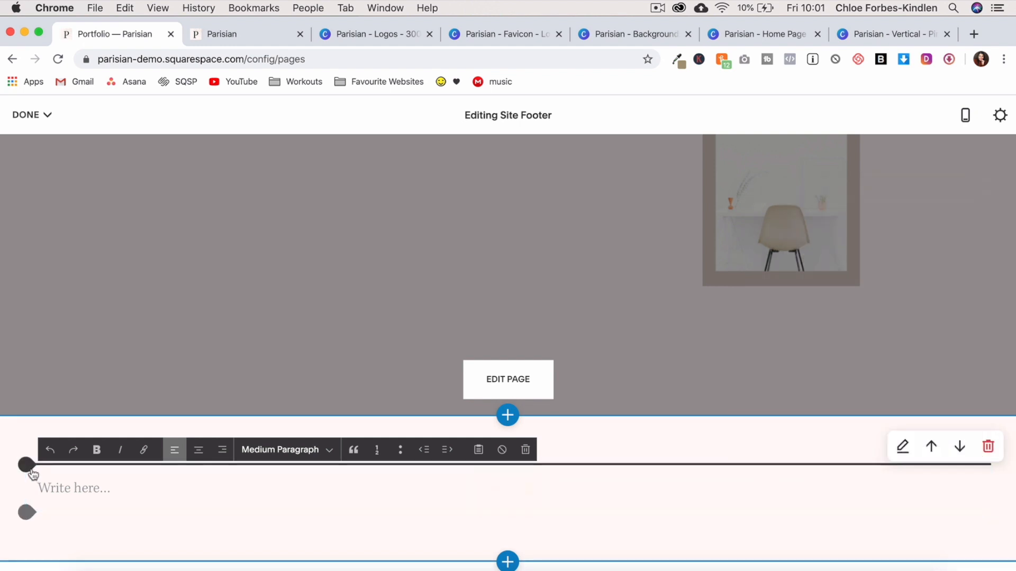
pyautogui.click(27, 465)
pyautogui.click(68, 312)
pyautogui.click(27, 478)
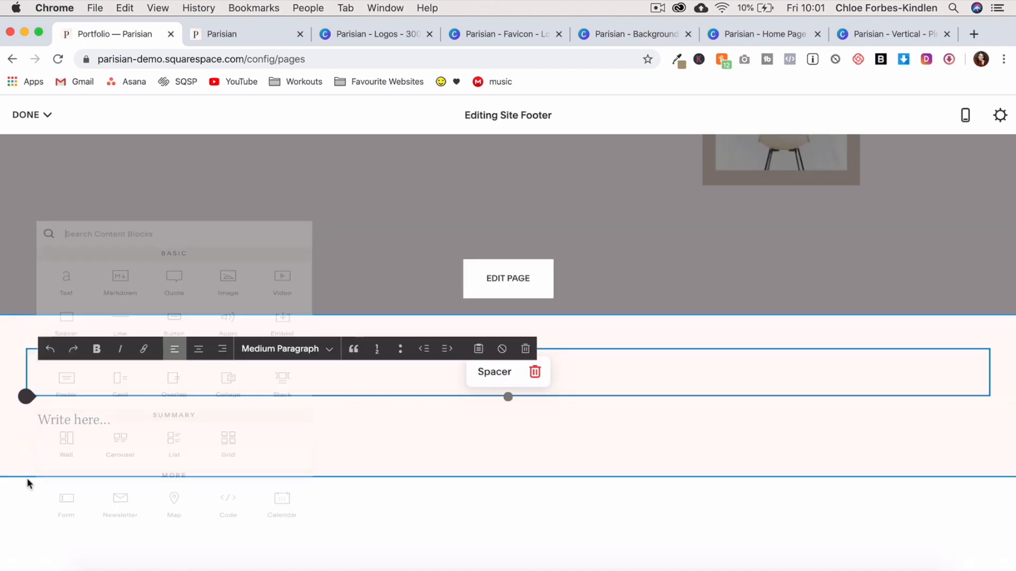
pyautogui.click(68, 311)
pyautogui.moveTo(87, 460); pyautogui.dragTo(63, 409)
pyautogui.moveTo(504, 451); pyautogui.dragTo(211, 454)
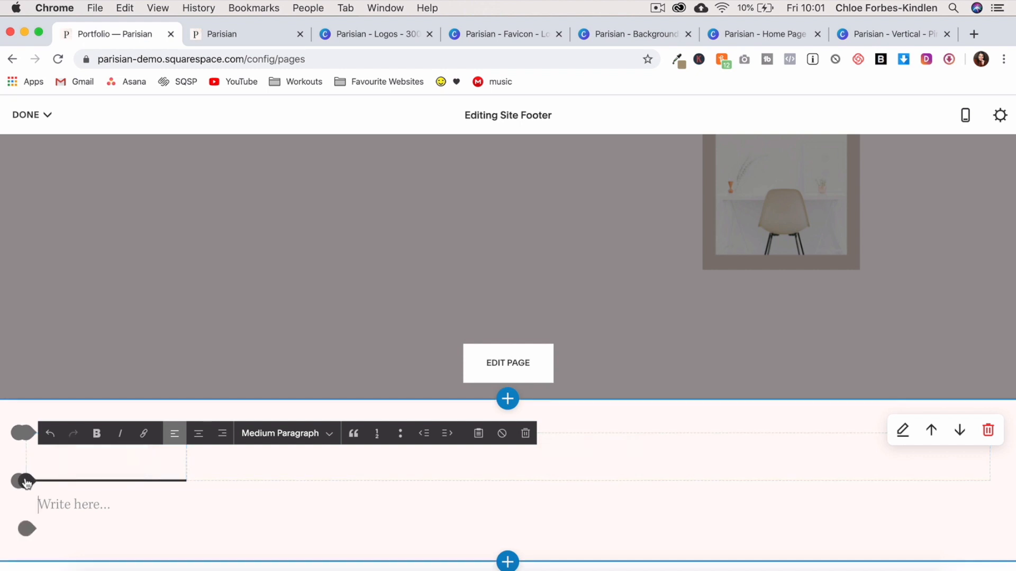
# - Add a text block directly below the narrow spacer in the footer and enter "01. Home" in it
pyautogui.click(20, 481)
pyautogui.click(69, 265)
pyautogui.click(50, 497)
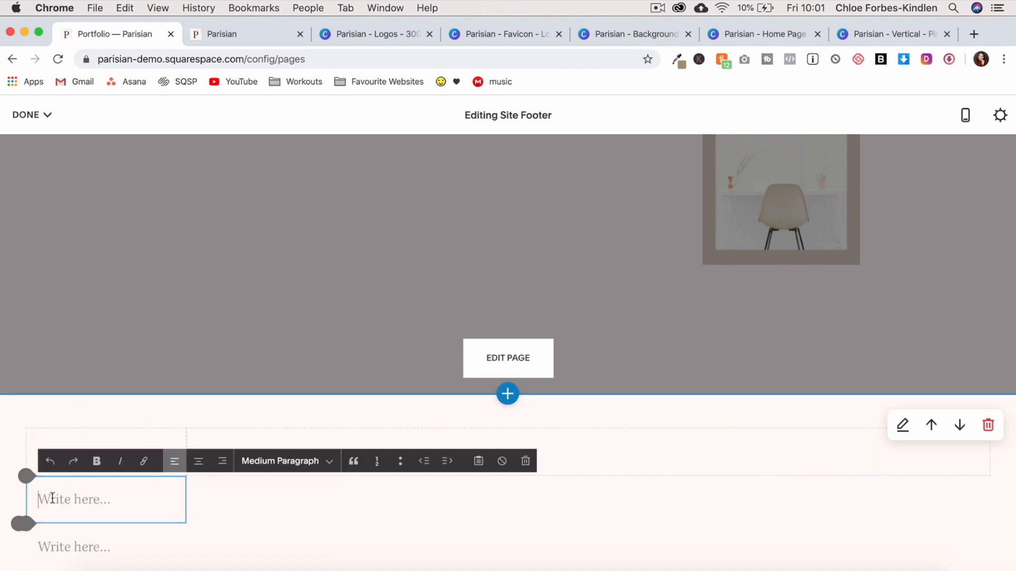
pyautogui.write('01. Home')
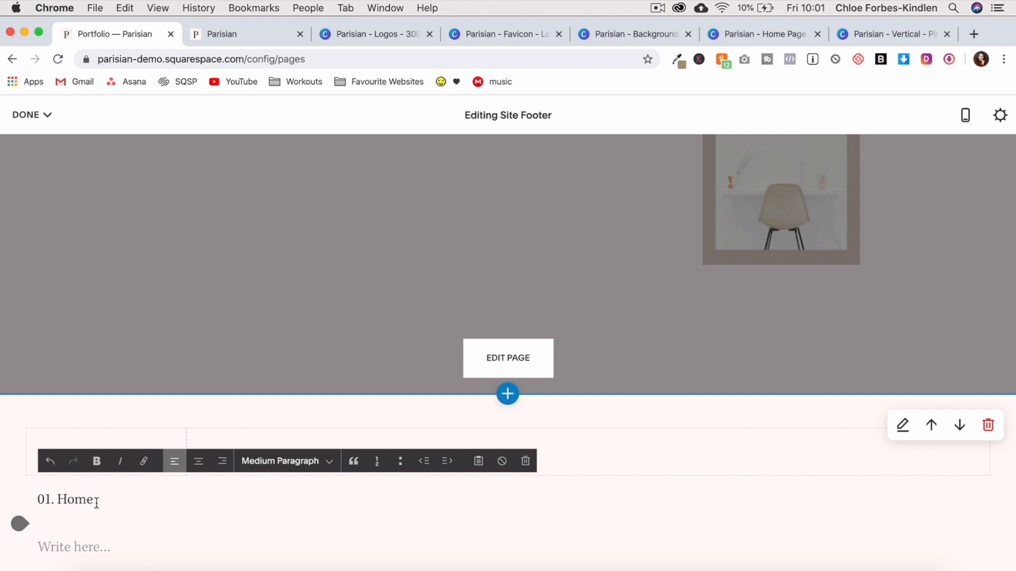
# - Link "Home" to /home and complete the list with linked entries 02. About, 03. Services, 04. Portfolio and 06. Contact
pyautogui.moveTo(95, 500); pyautogui.dragTo(62, 502)
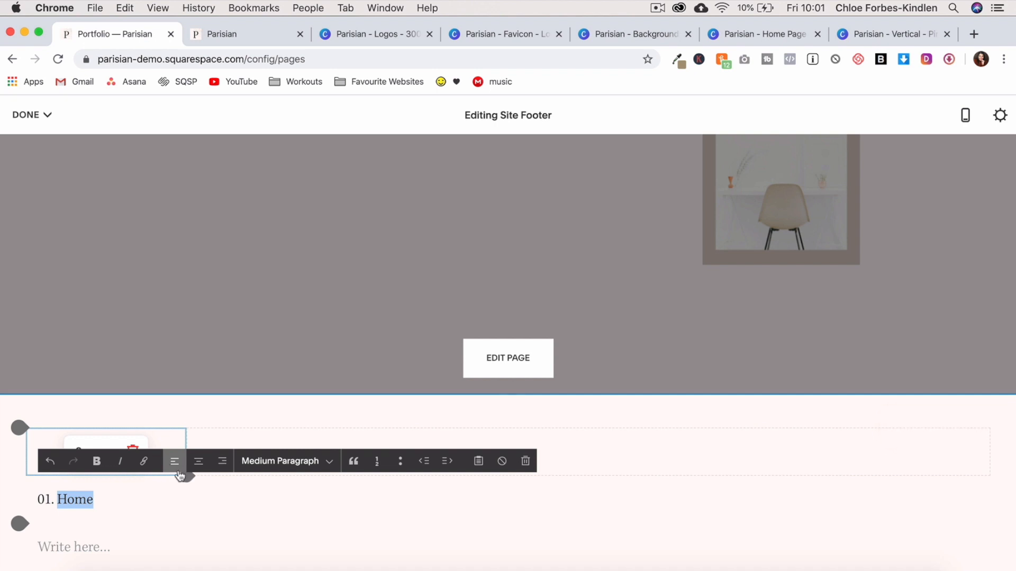
pyautogui.click(145, 462)
pyautogui.write('/home')
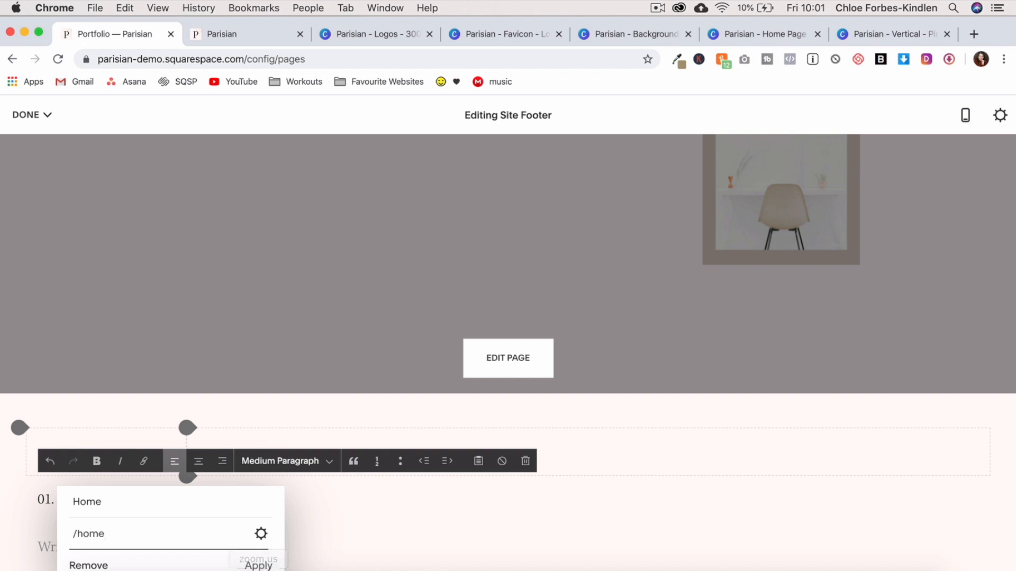
pyautogui.click(259, 565)
pyautogui.moveTo(118, 497); pyautogui.dragTo(18, 497)
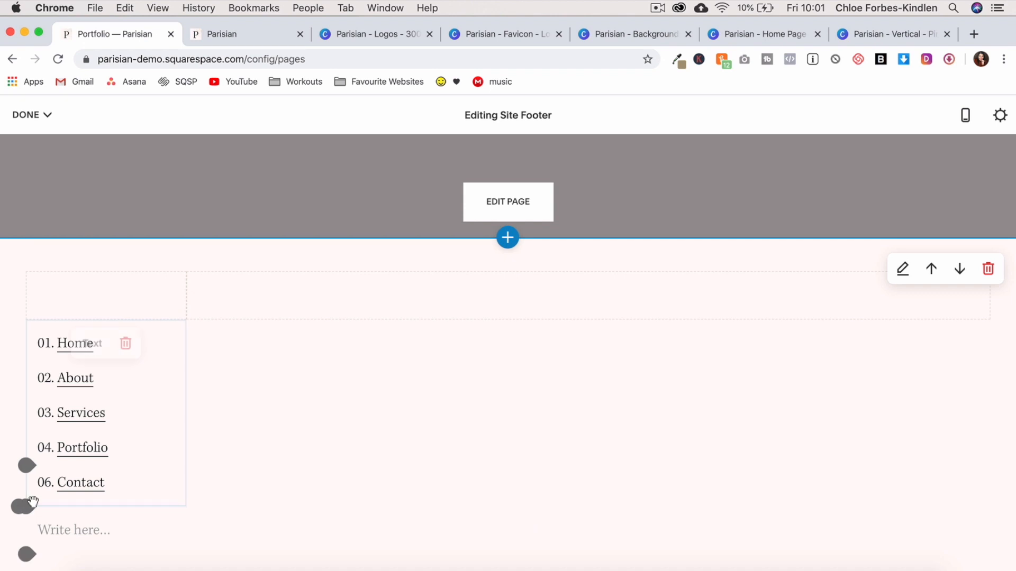
# - Add a Social Links block below the footer's page links and set its alignment to Left
pyautogui.click(27, 507)
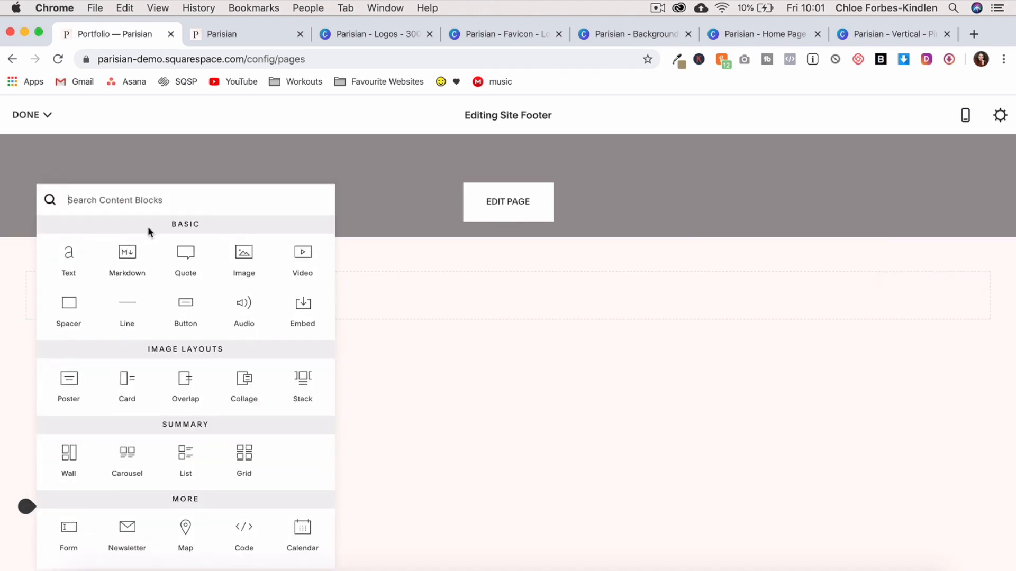
pyautogui.write('soci')
pyautogui.click(186, 235)
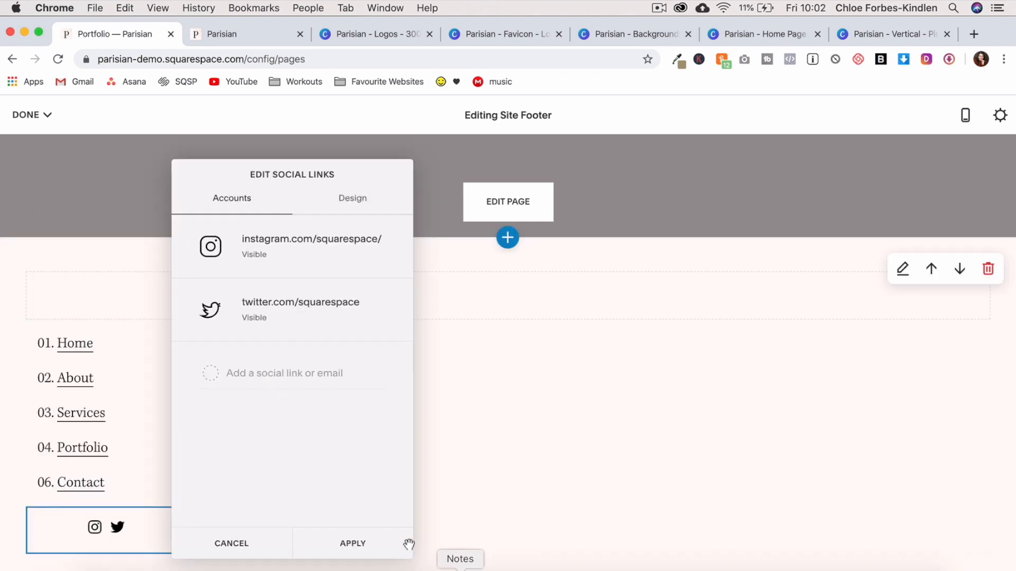
pyautogui.click(359, 206)
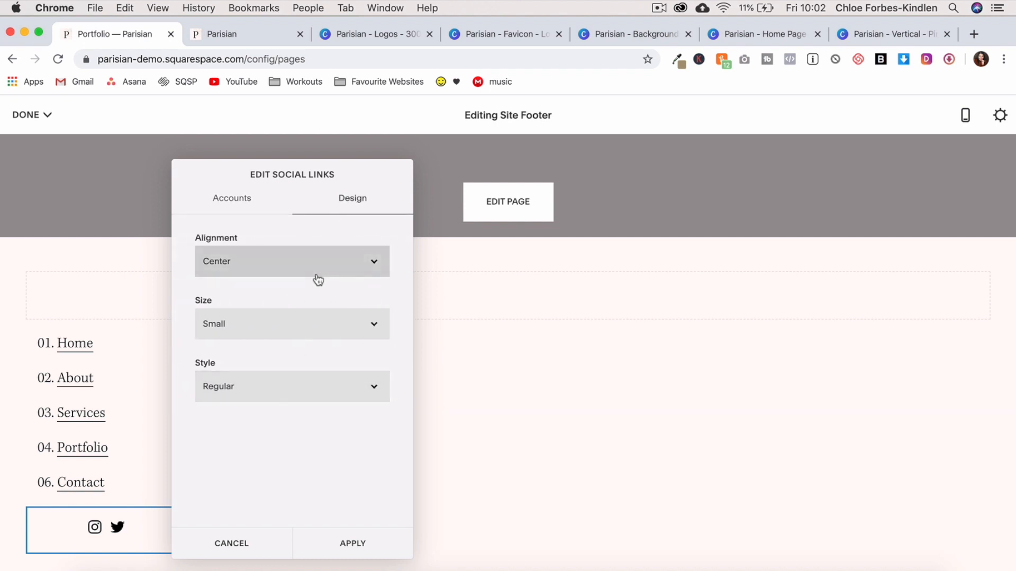
pyautogui.click(296, 265)
pyautogui.click(264, 258)
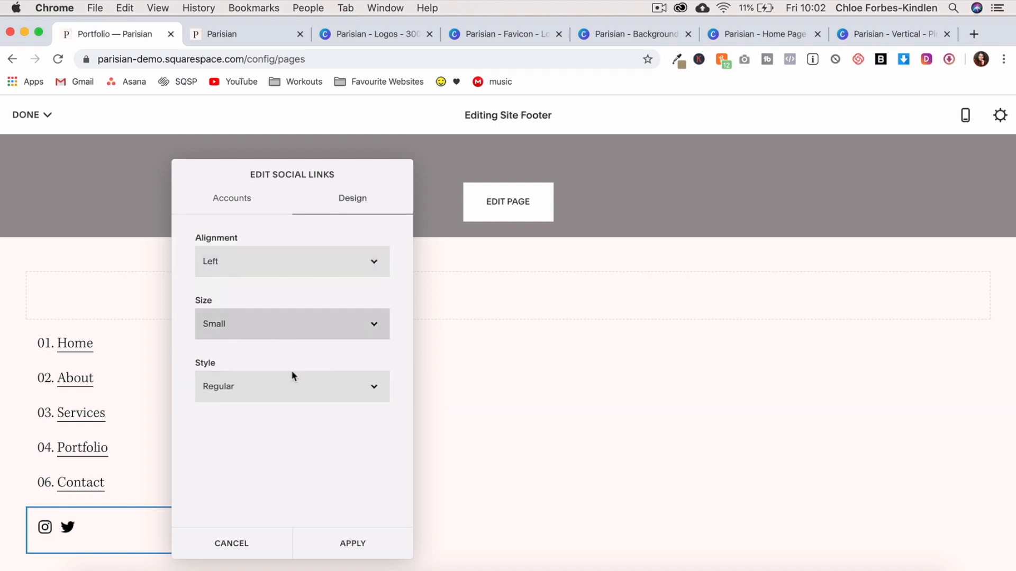
pyautogui.click(337, 548)
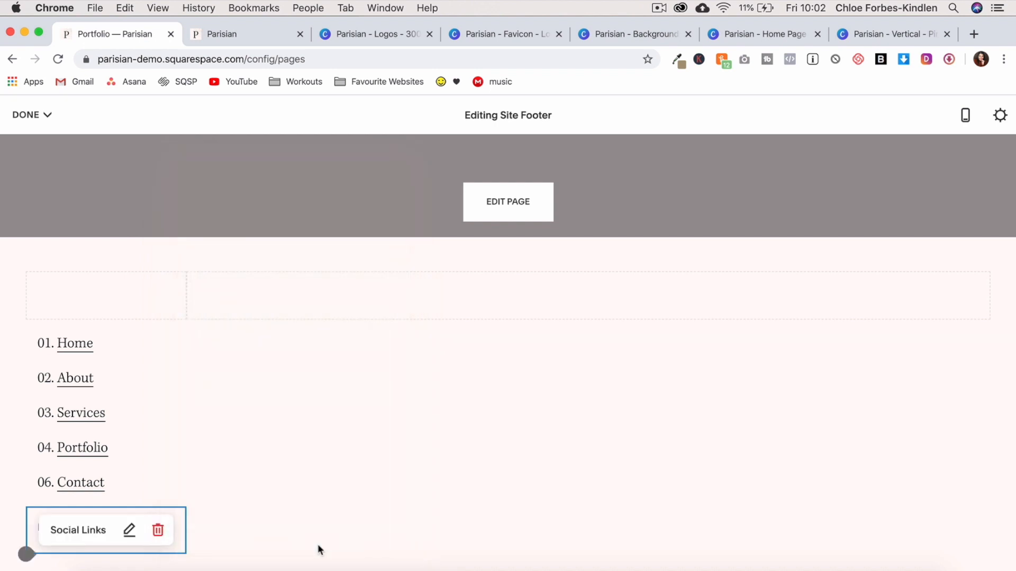
# - Delete the empty text block below the footer content and the narrow spacer above the page links
pyautogui.click(197, 564)
pyautogui.click(525, 504)
pyautogui.click(587, 506)
pyautogui.click(135, 271)
pyautogui.click(201, 269)
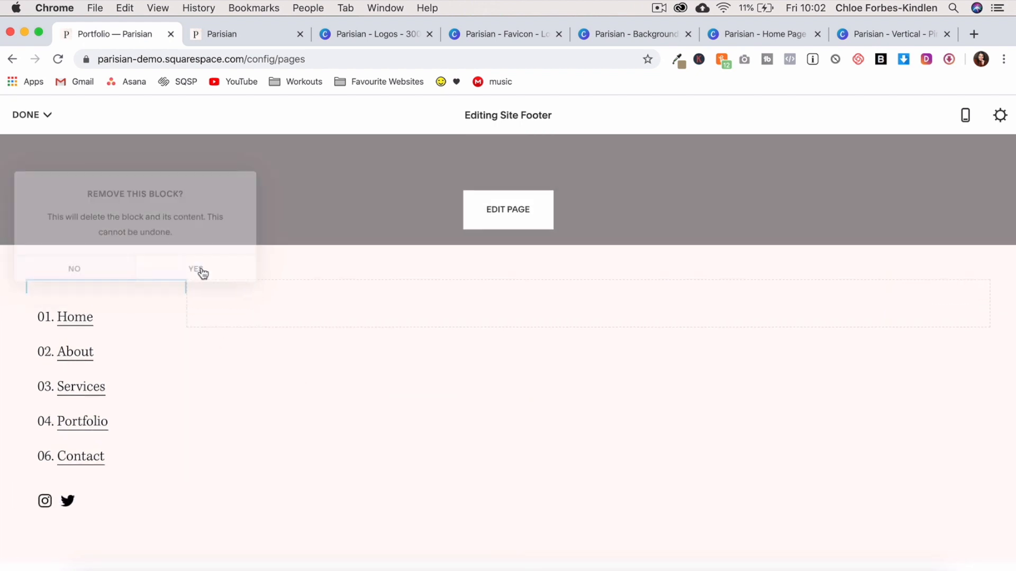
# - Add an Instagram block below the remaining wide spacer and limit its feed to 4 items
pyautogui.click(190, 340)
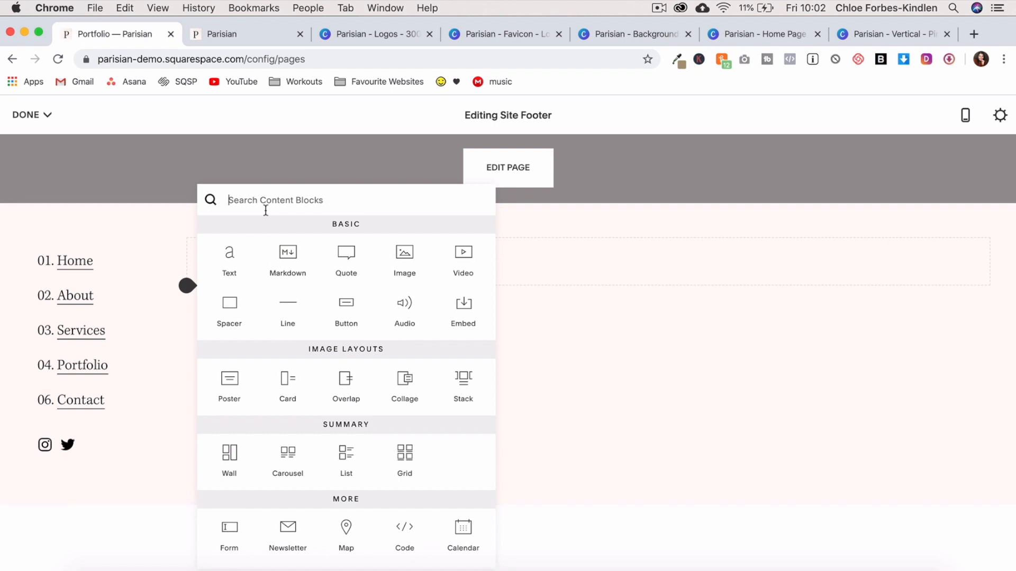
pyautogui.write('inst')
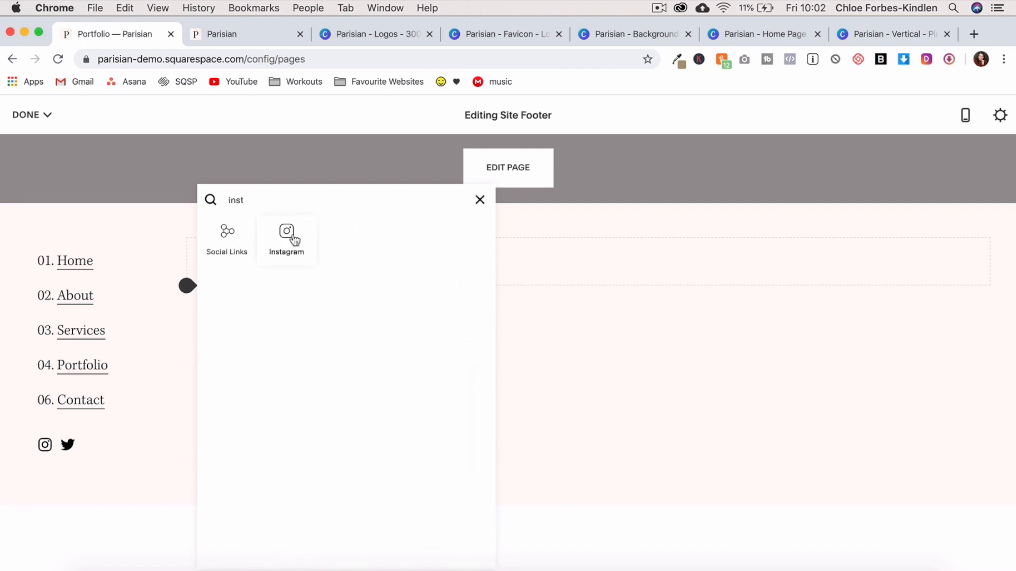
pyautogui.click(287, 236)
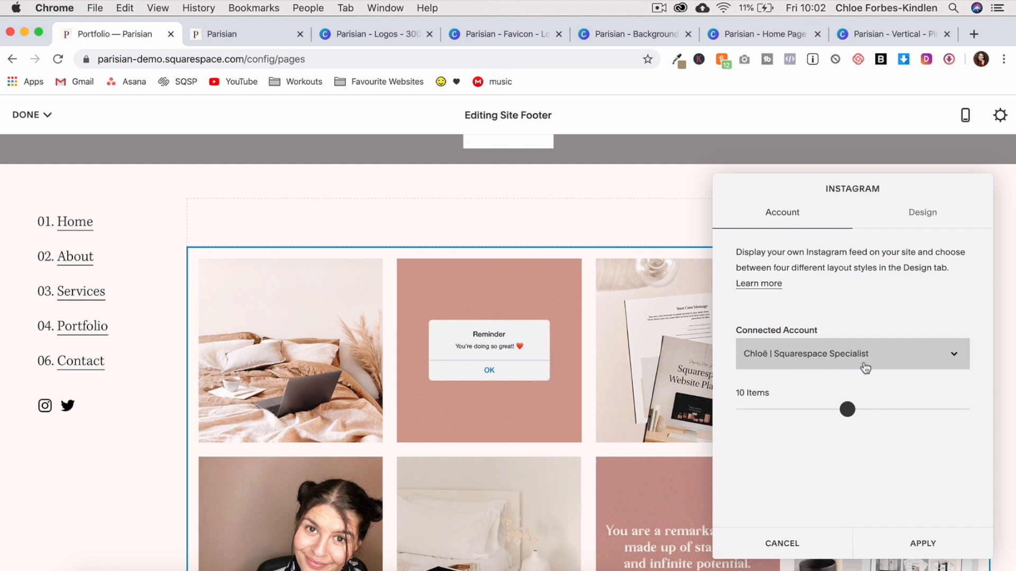
pyautogui.moveTo(829, 407); pyautogui.dragTo(775, 412)
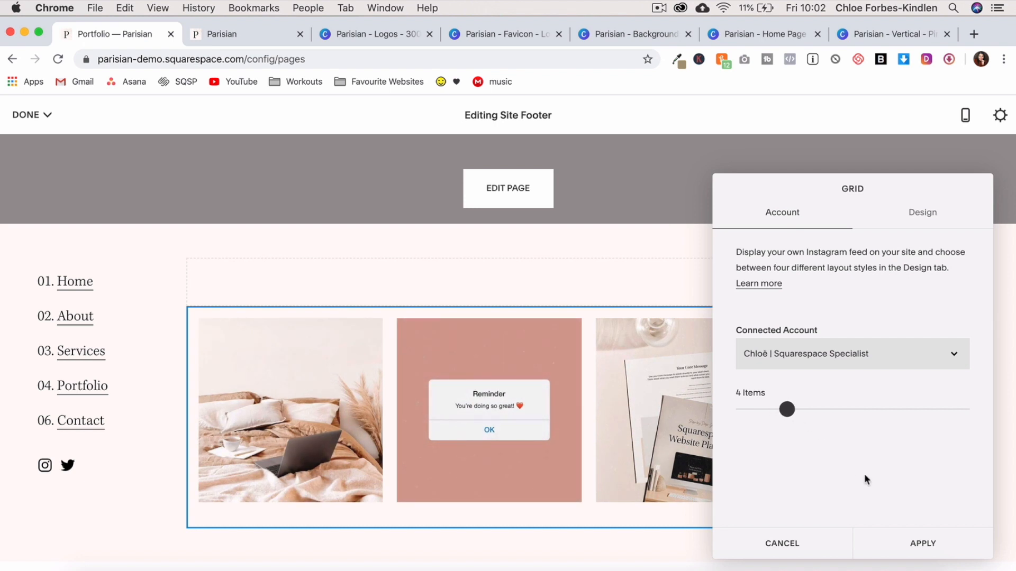
# - In the Instagram block's grid design, enable Open Links in New Window and apply the settings
pyautogui.click(921, 215)
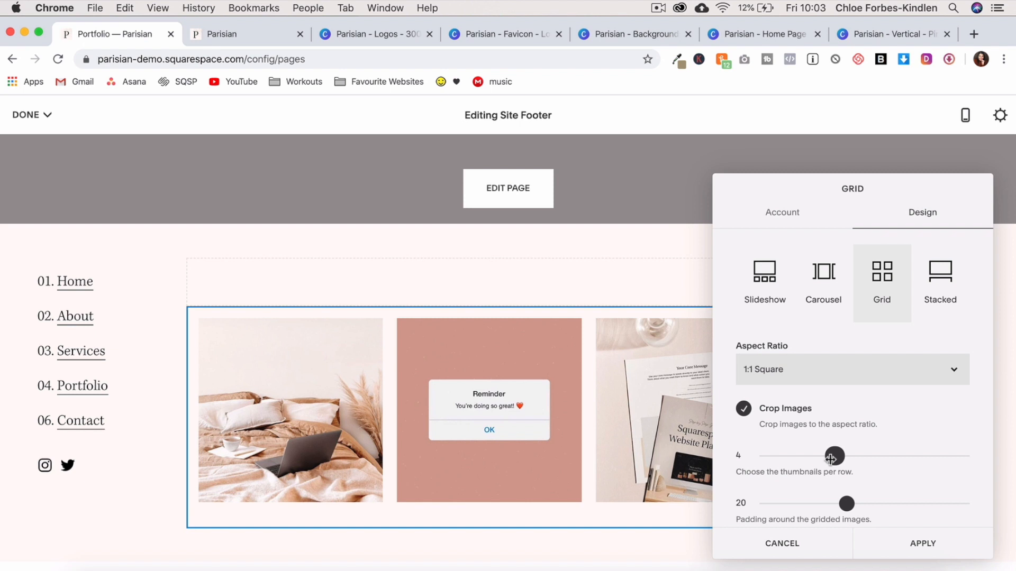
pyautogui.scroll(-4, 836, 449)
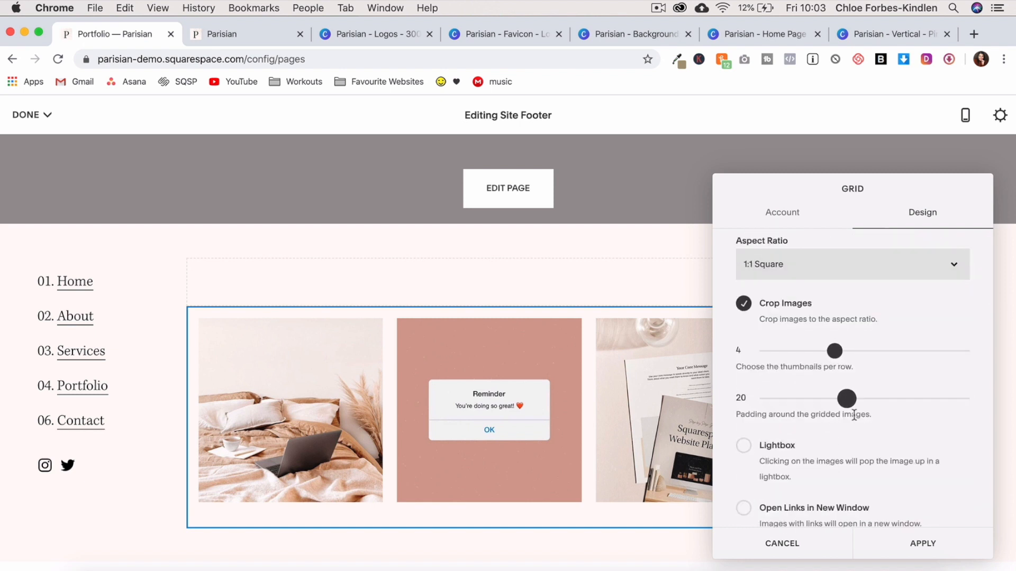
pyautogui.scroll(-2, 851, 415)
pyautogui.click(745, 473)
pyautogui.click(937, 543)
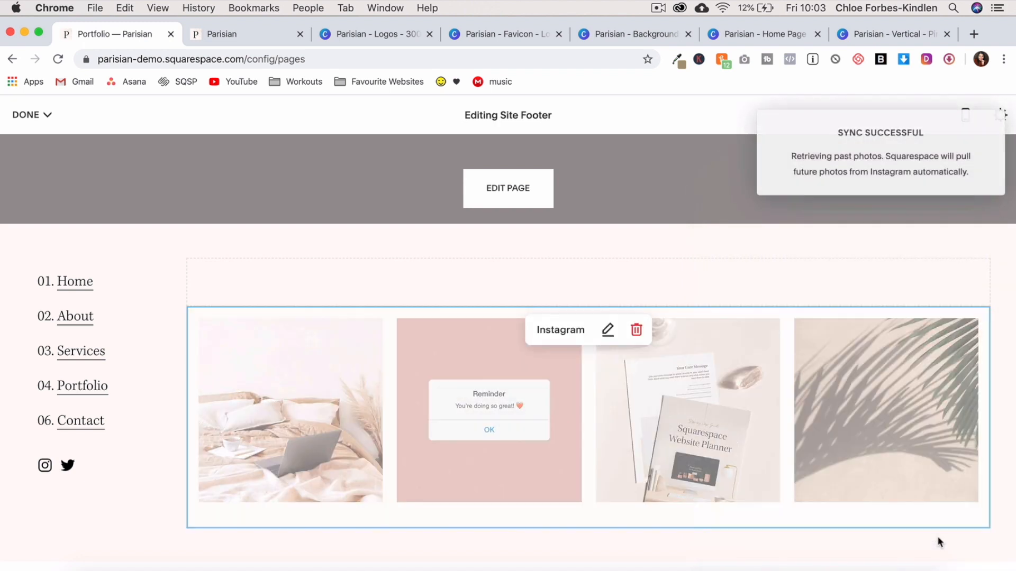
# - Delete the spacer above the Instagram grid and narrow the grid to about two thirds of the row
pyautogui.moveTo(645, 265)
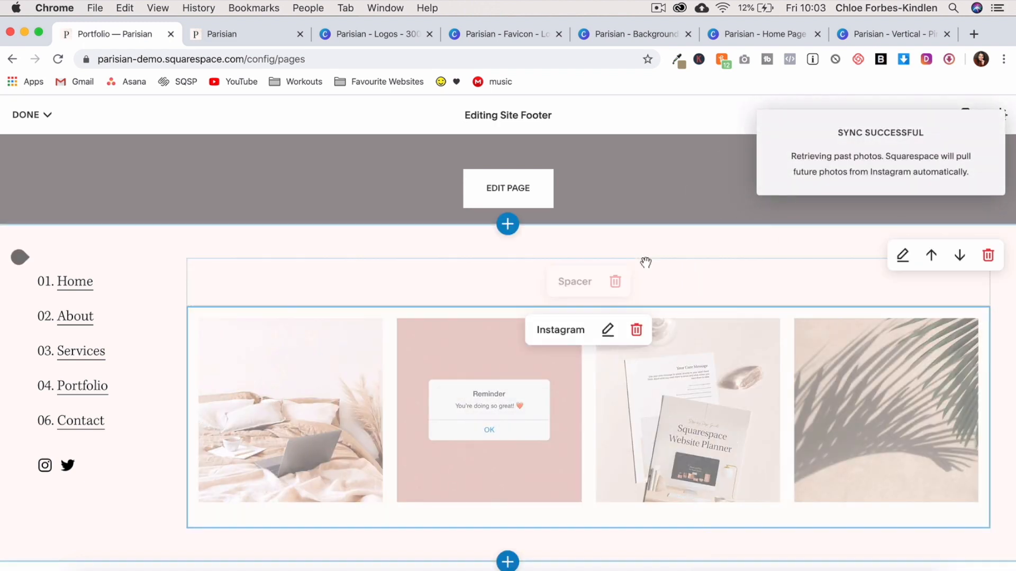
pyautogui.click(617, 283)
pyautogui.click(648, 294)
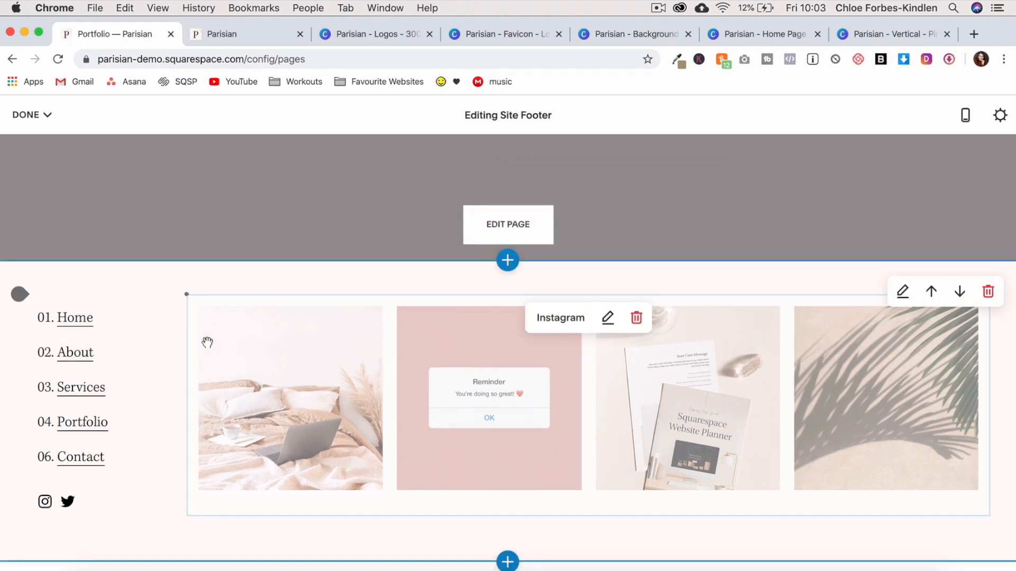
pyautogui.moveTo(182, 337); pyautogui.dragTo(331, 362)
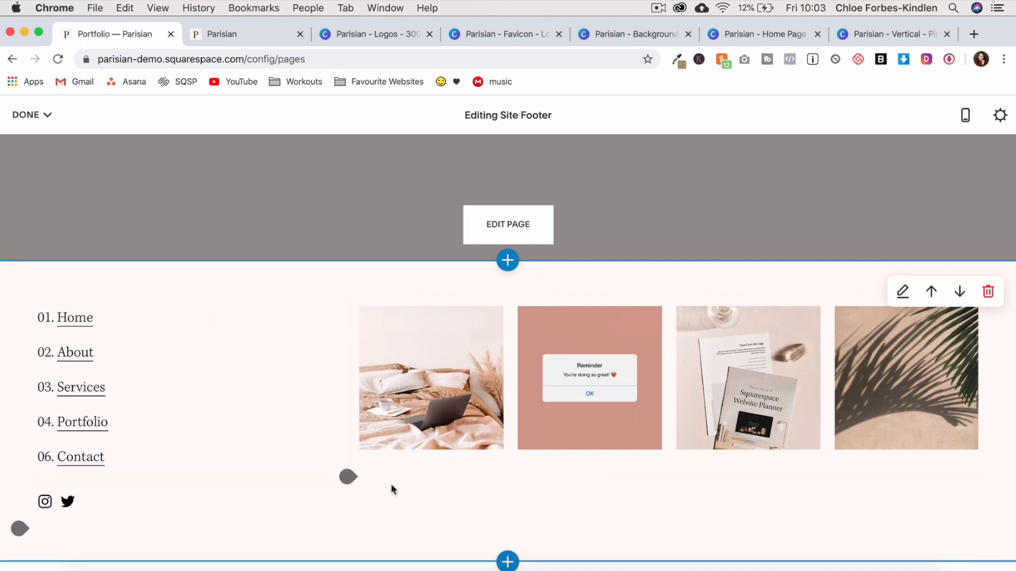
pyautogui.click(350, 478)
pyautogui.click(450, 306)
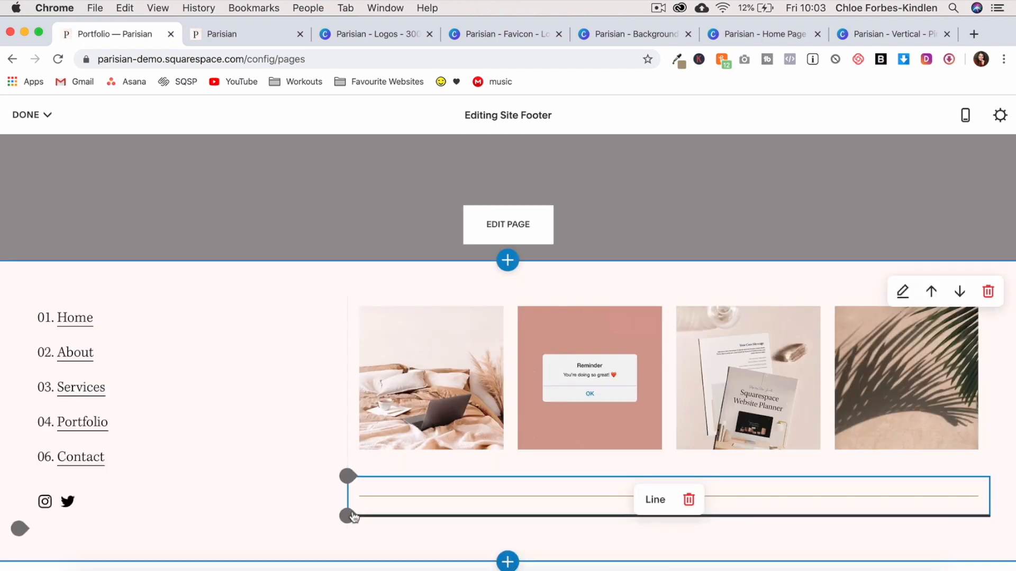
pyautogui.click(350, 517)
pyautogui.click(392, 262)
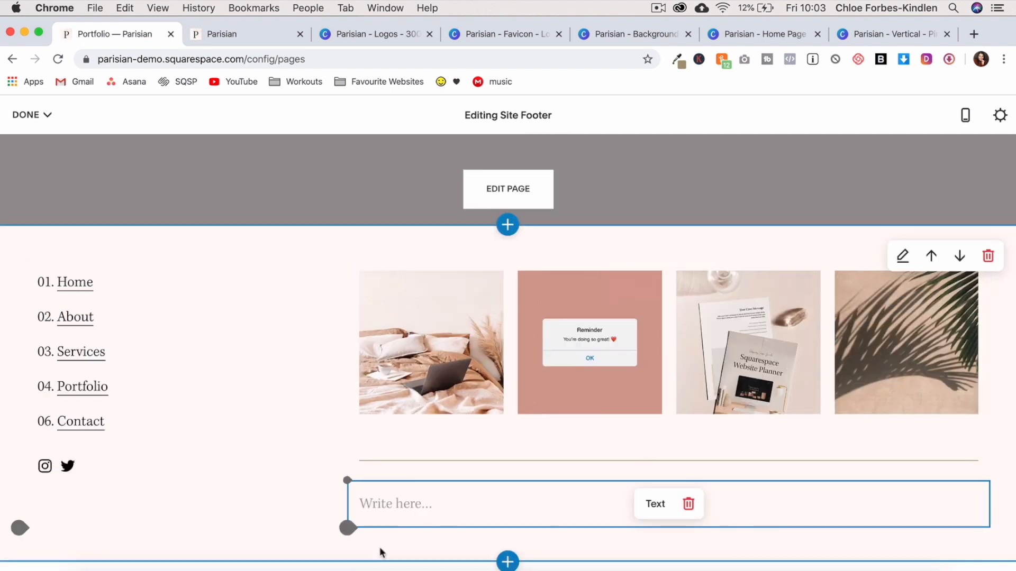
pyautogui.write('Follow')
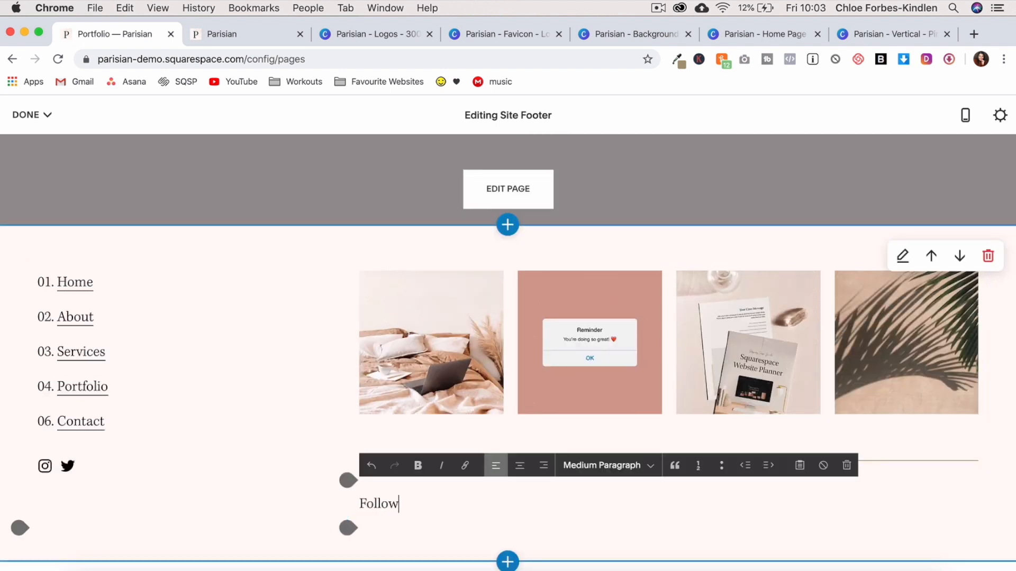
pyautogui.write(' Along @Username')
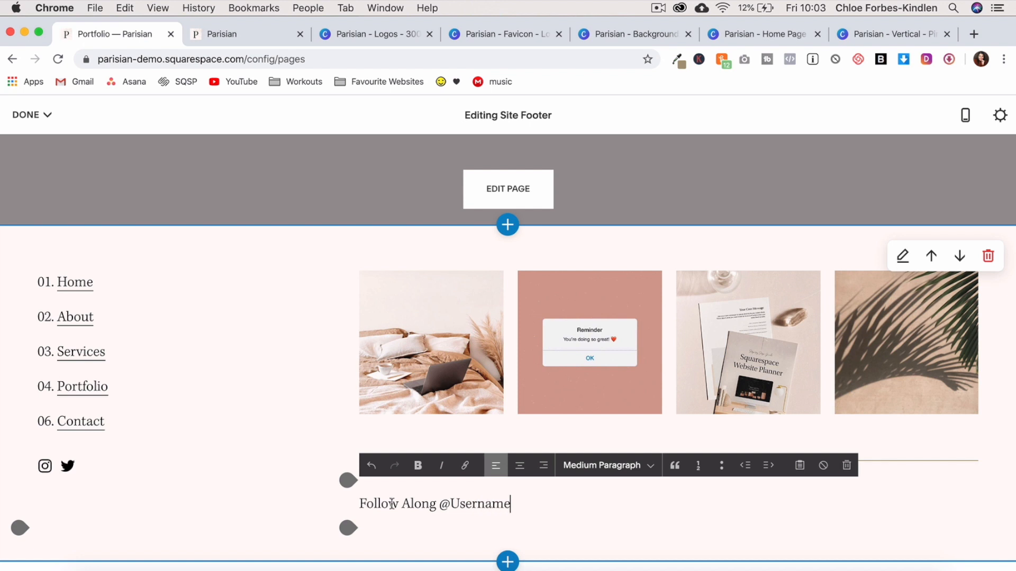
pyautogui.tripleClick(452, 505)
pyautogui.click(464, 470)
pyautogui.click(420, 545)
pyautogui.write('https://instagram.com')
pyautogui.press('Return')
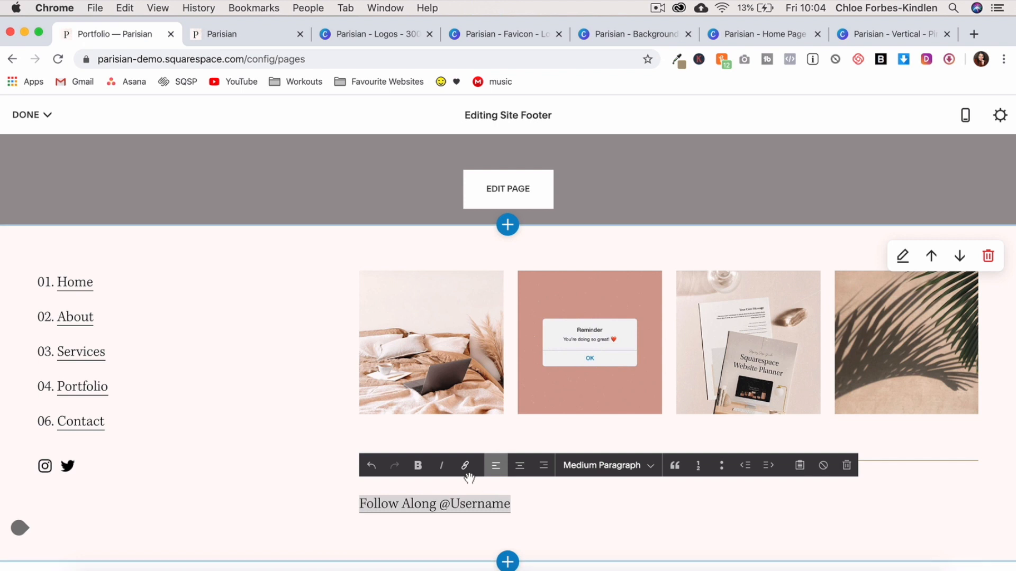
pyautogui.click(442, 466)
pyautogui.click(601, 465)
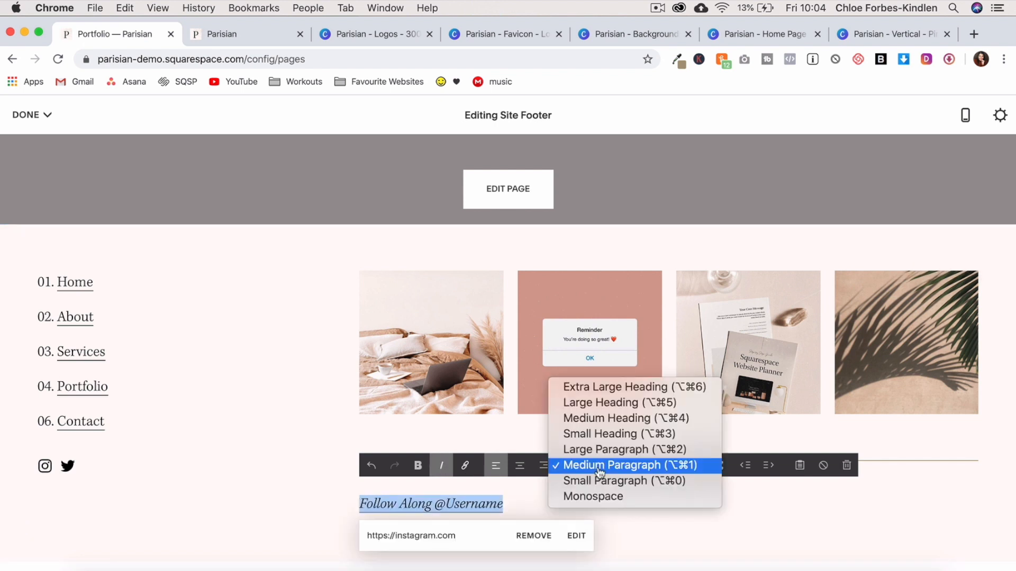
pyautogui.click(611, 419)
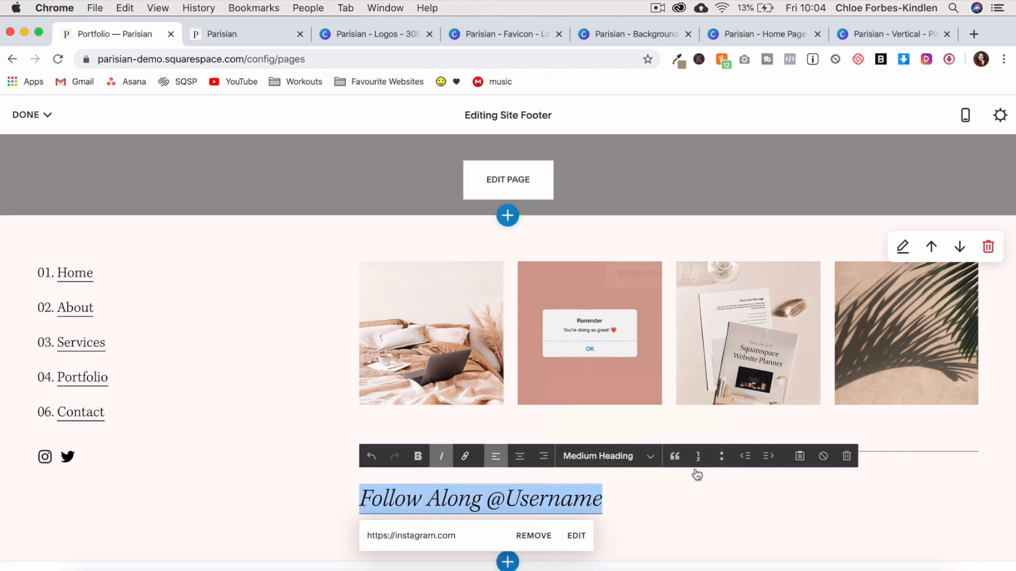
pyautogui.click(838, 526)
# - Save the footer changes, exit the editor and expand the site preview to check the result
pyautogui.click(47, 114)
pyautogui.click(30, 140)
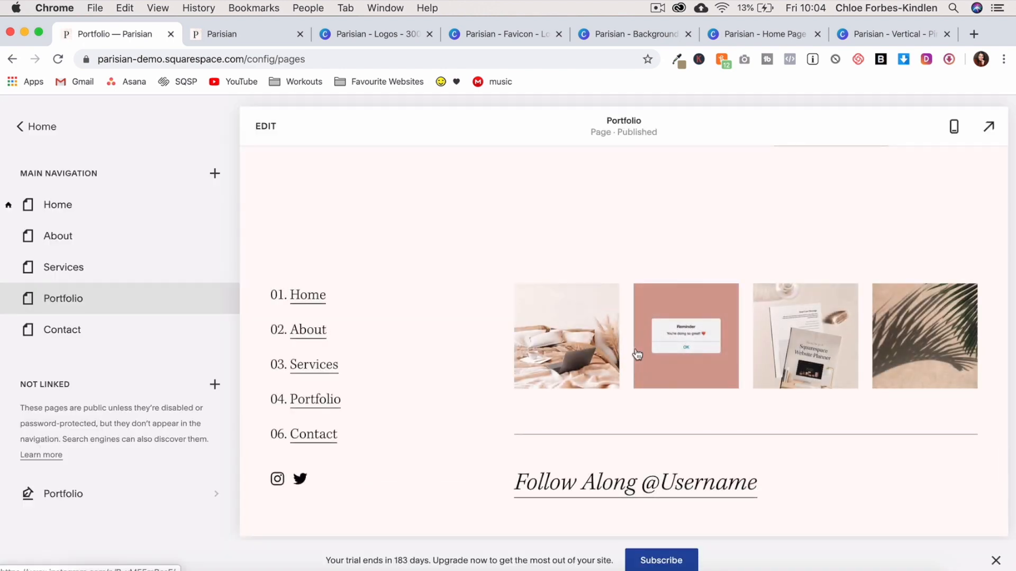
pyautogui.click(989, 126)
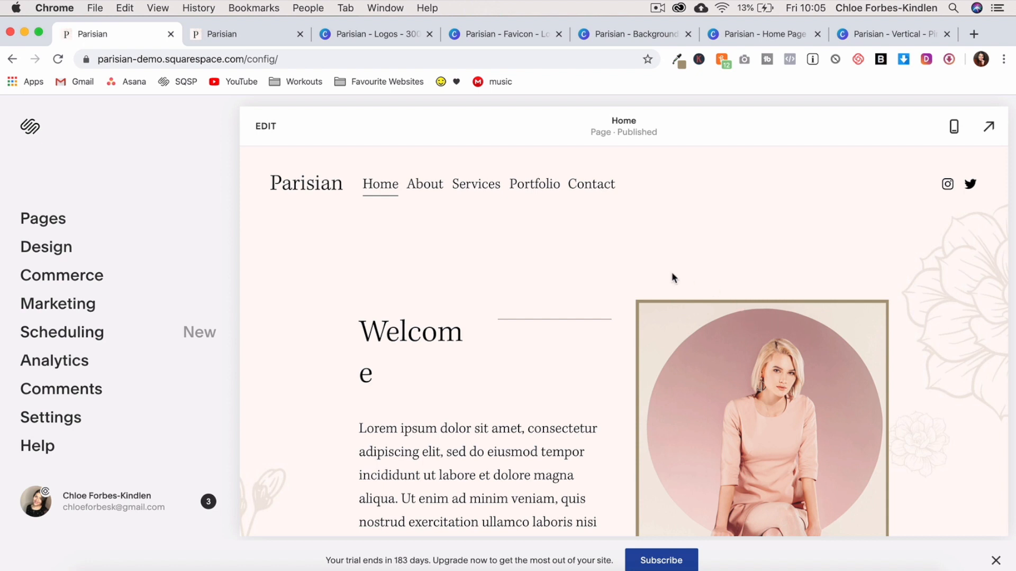
# - Set the header's Navigation Links color in the White Minimal theme to the palette's Dark swatch
pyautogui.click(50, 253)
pyautogui.scroll(-2, 601, 334)
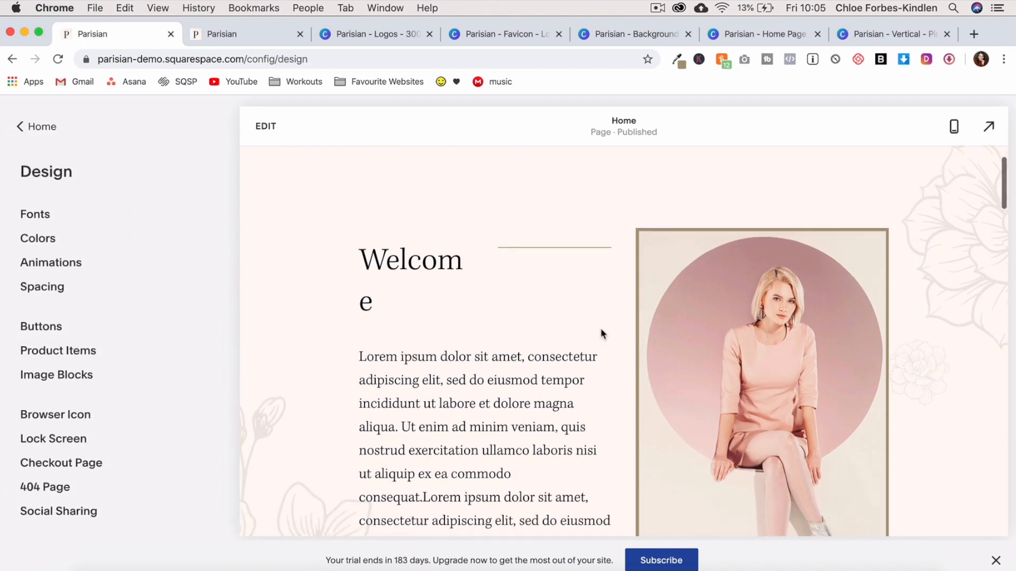
pyautogui.click(21, 241)
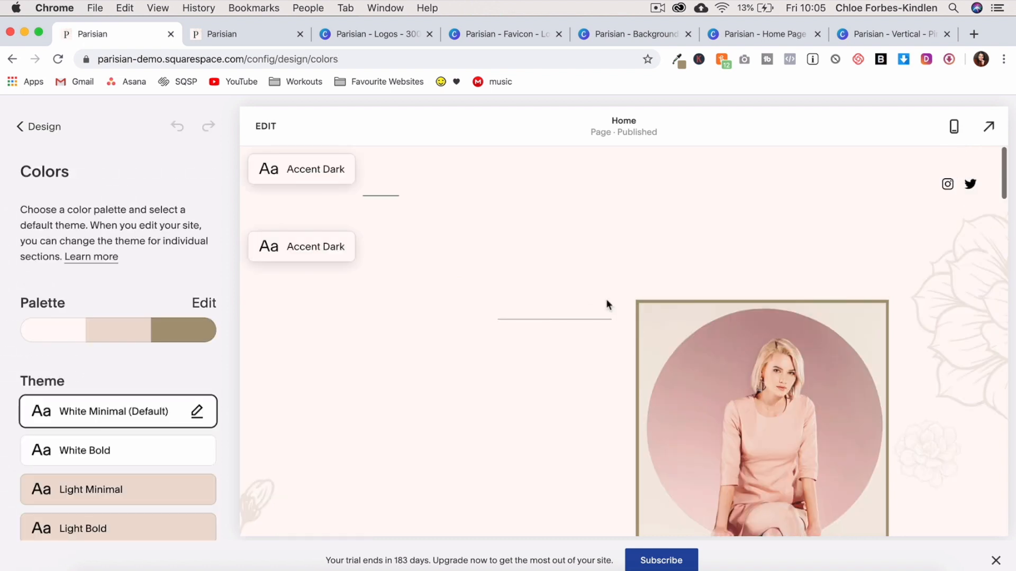
pyautogui.scroll(-5, 194, 399)
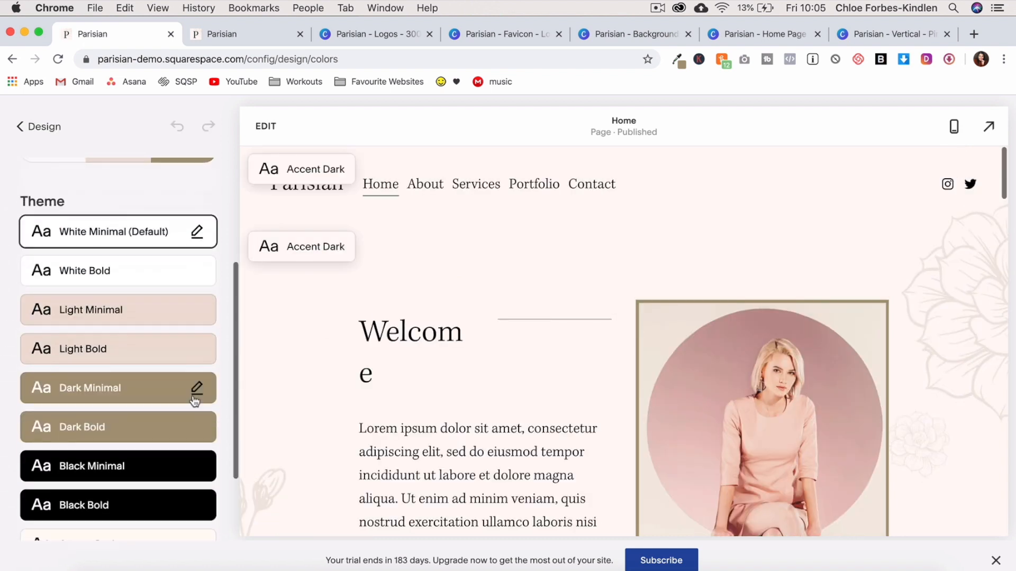
pyautogui.click(196, 444)
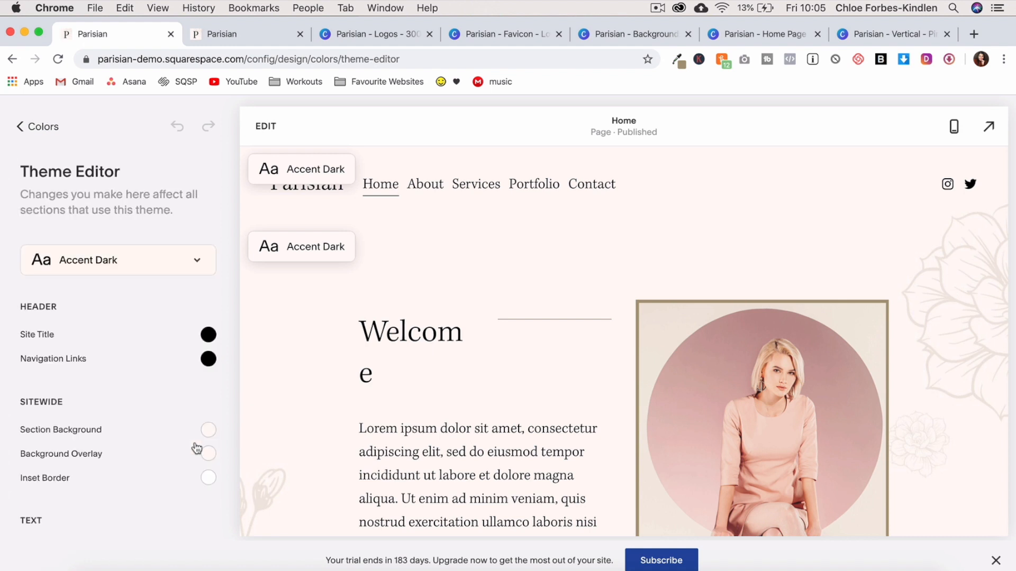
pyautogui.click(953, 206)
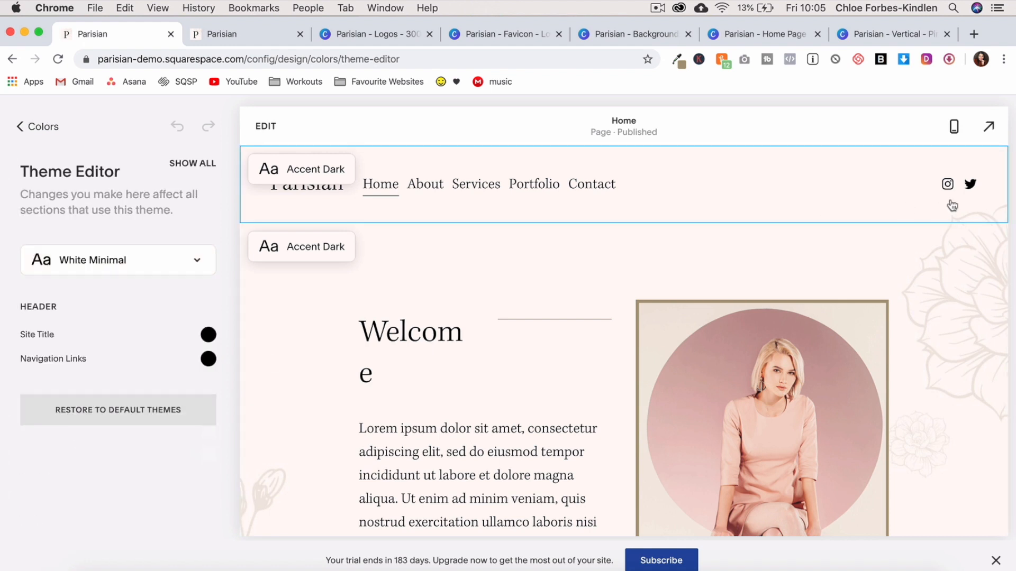
pyautogui.click(208, 359)
pyautogui.click(201, 432)
# - Set the main color of the footer's social links block in the Accent Dark theme to the Dark palette color
pyautogui.scroll(-20, 653, 435)
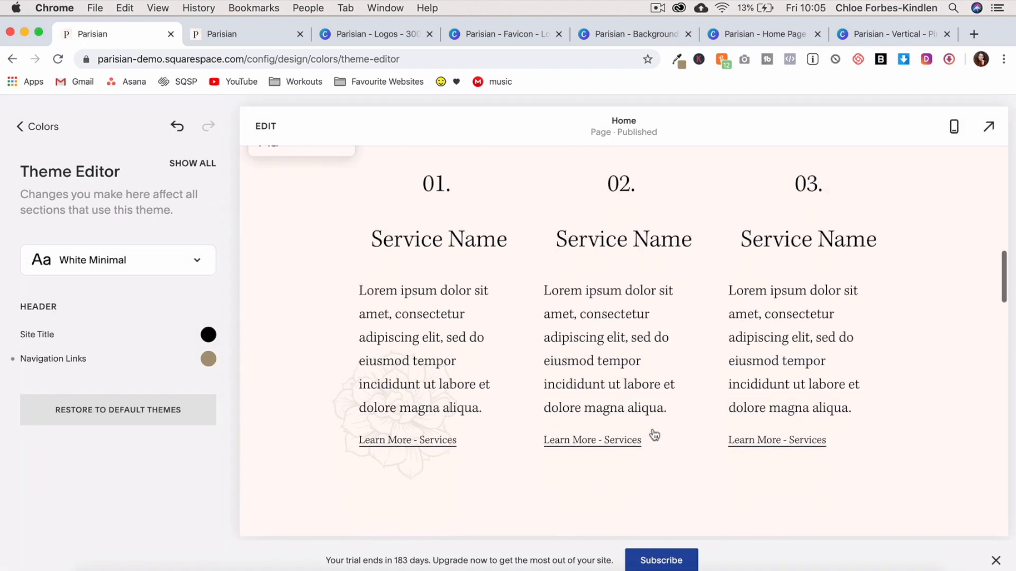
pyautogui.click(314, 485)
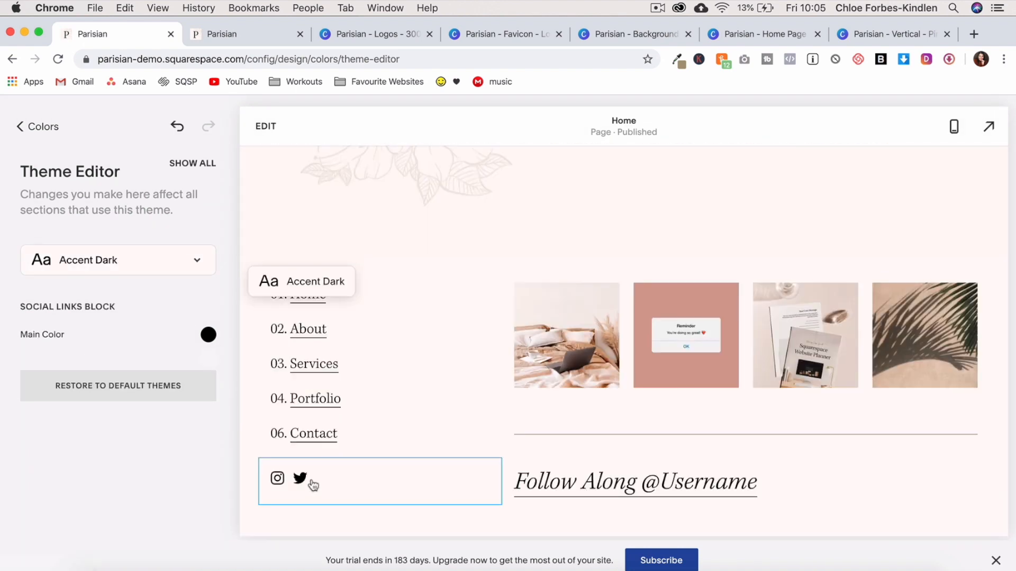
pyautogui.click(209, 334)
pyautogui.click(65, 369)
pyautogui.click(201, 404)
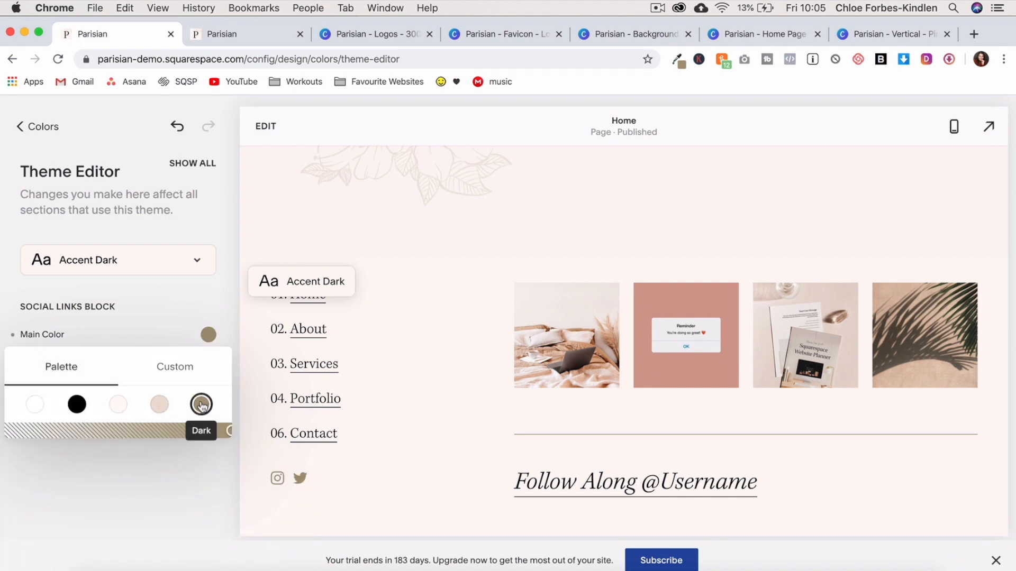
# - Set the background color of the newsletter's Sign Up button to the Dark palette color and save the color changes
pyautogui.scroll(-15, 382, 445)
pyautogui.scroll(3, 382, 444)
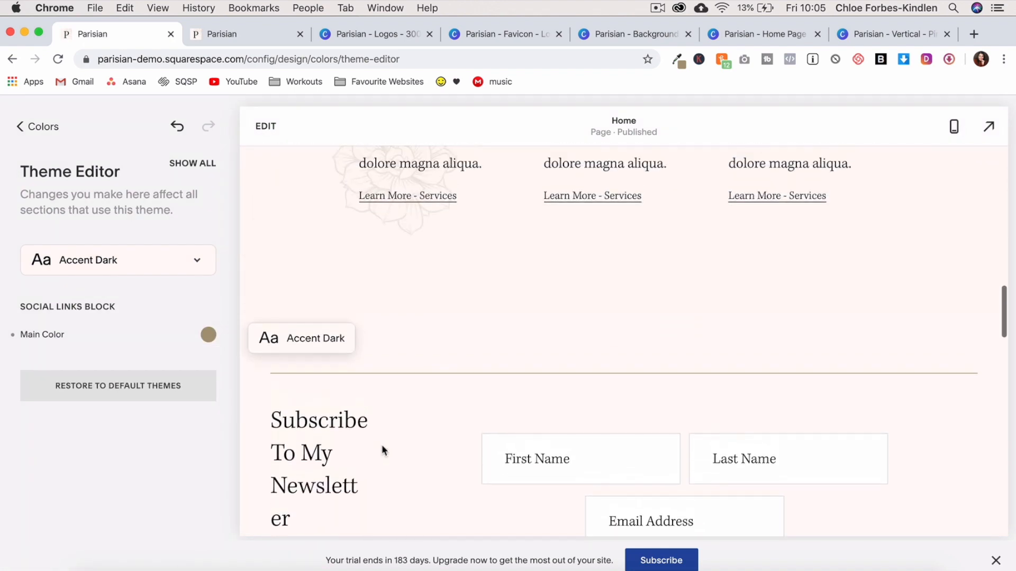
pyautogui.scroll(-2, 382, 444)
pyautogui.click(674, 493)
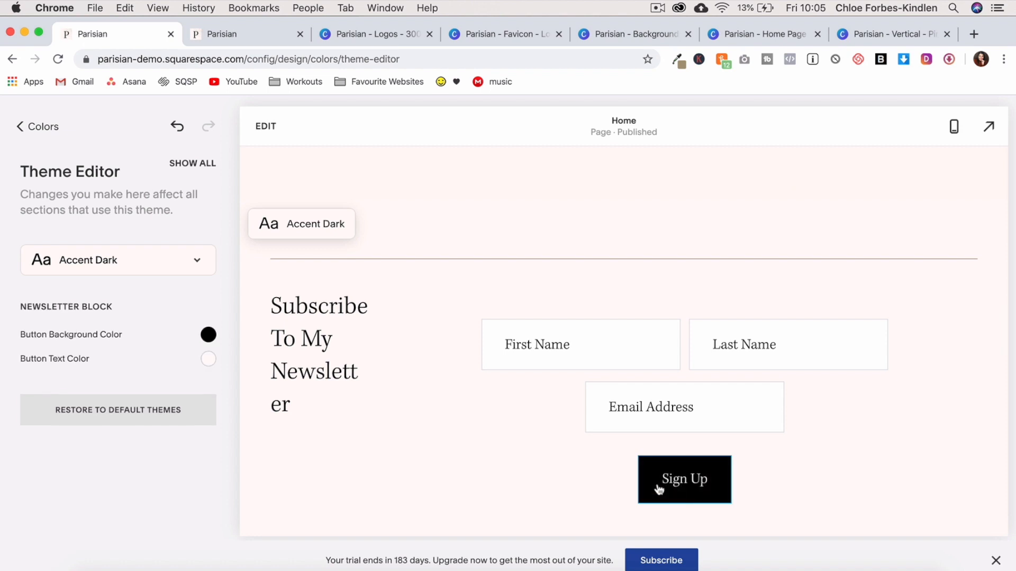
pyautogui.click(213, 336)
pyautogui.click(202, 404)
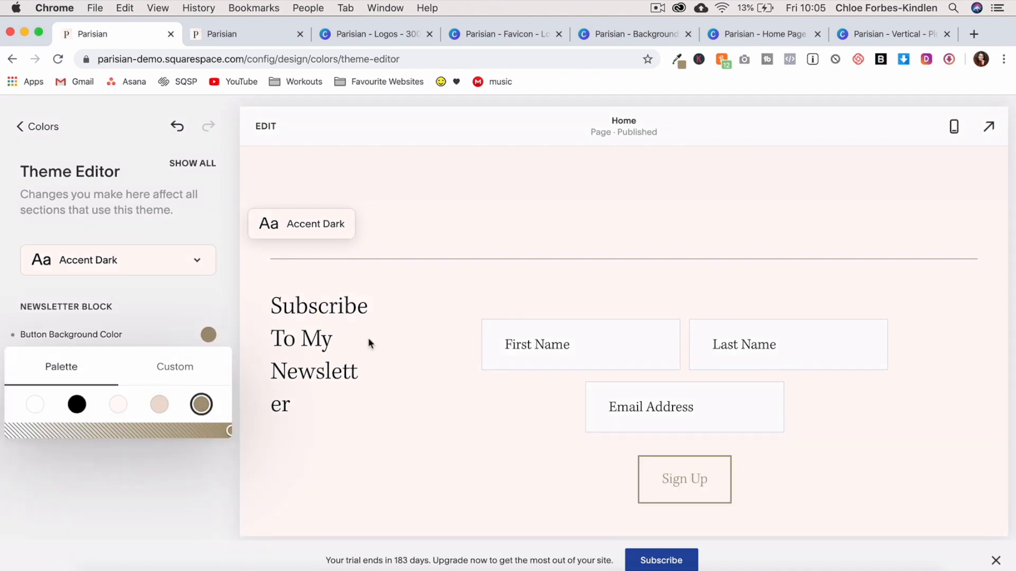
pyautogui.click(23, 132)
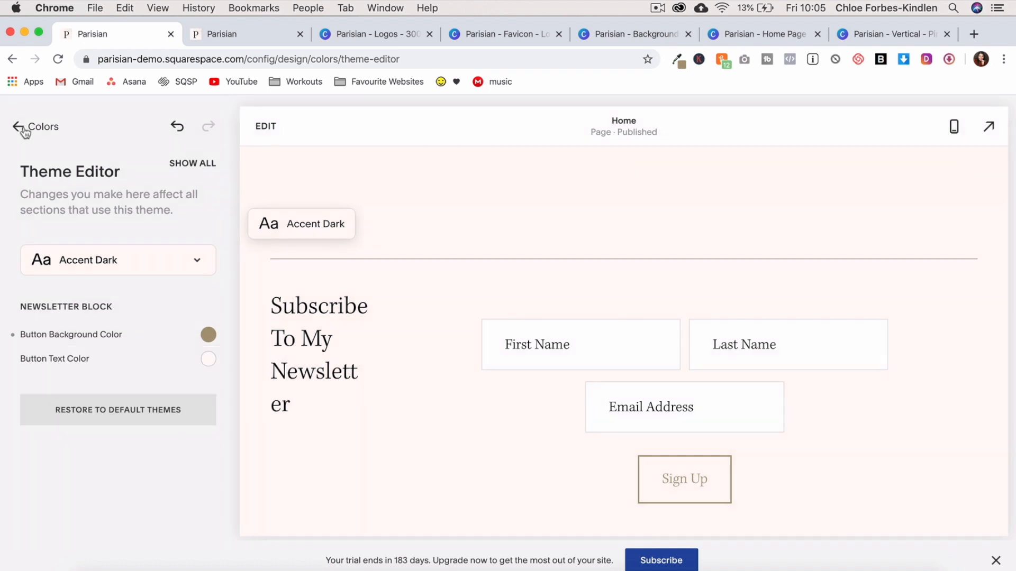
pyautogui.click(23, 131)
pyautogui.click(25, 127)
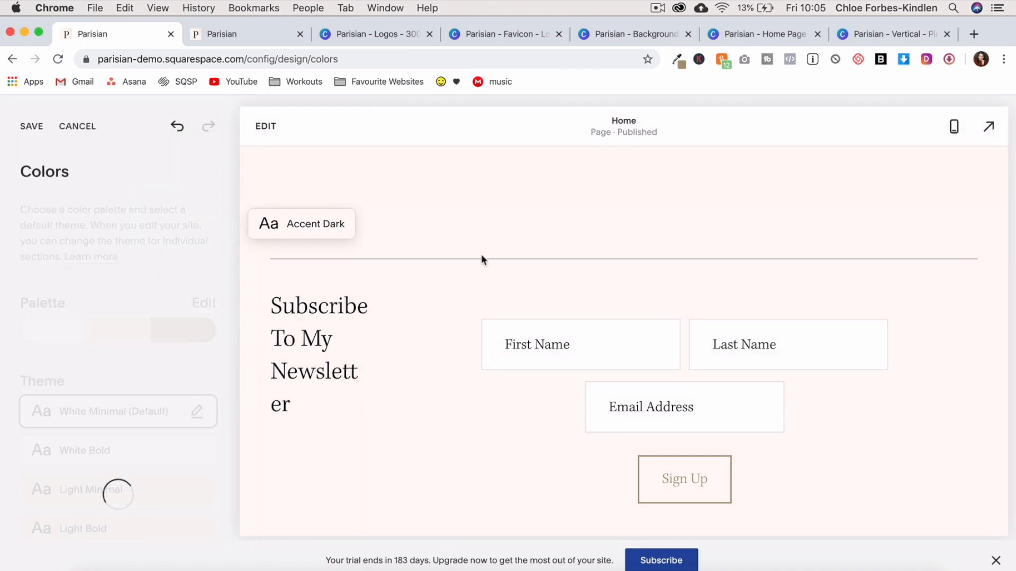
# - Edit the site header and upload the Parisian wordmark as the logo image
pyautogui.click(265, 126)
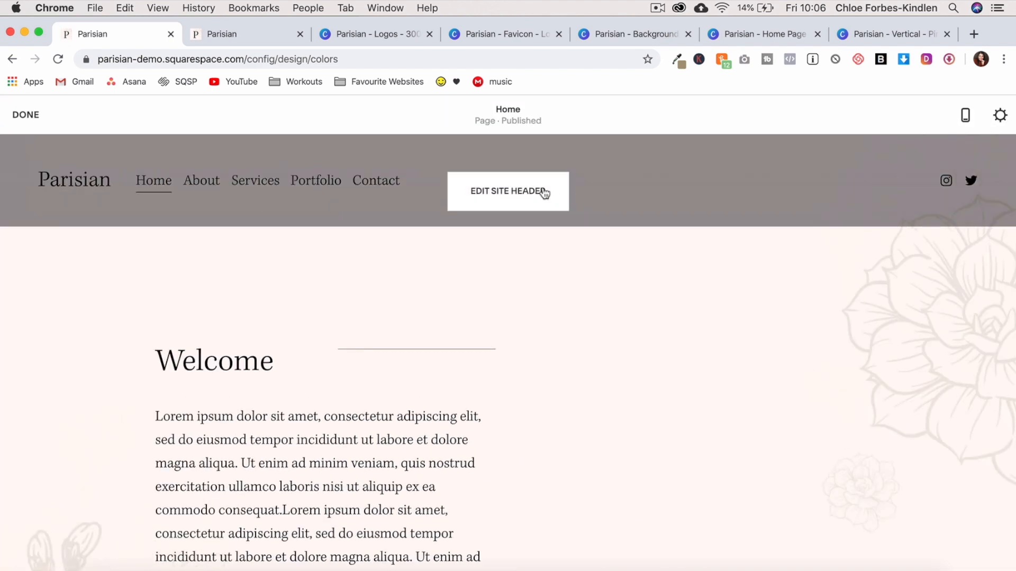
pyautogui.click(504, 192)
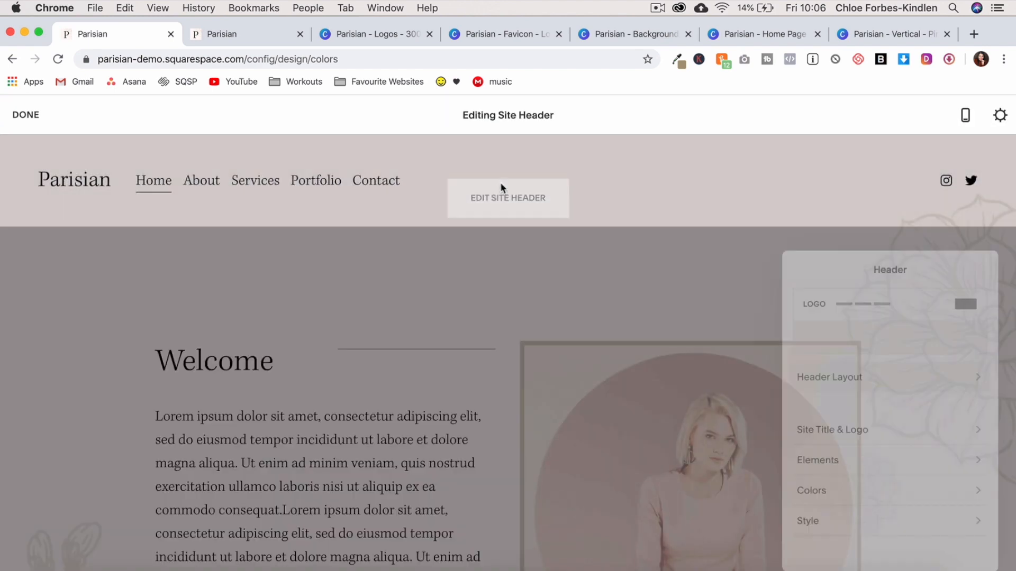
pyautogui.click(904, 437)
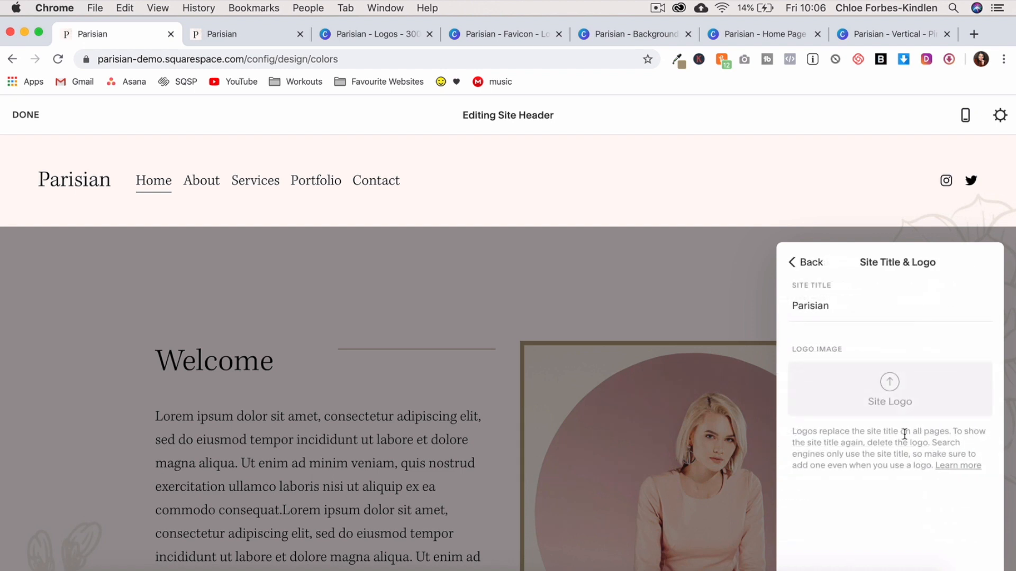
pyautogui.click(858, 392)
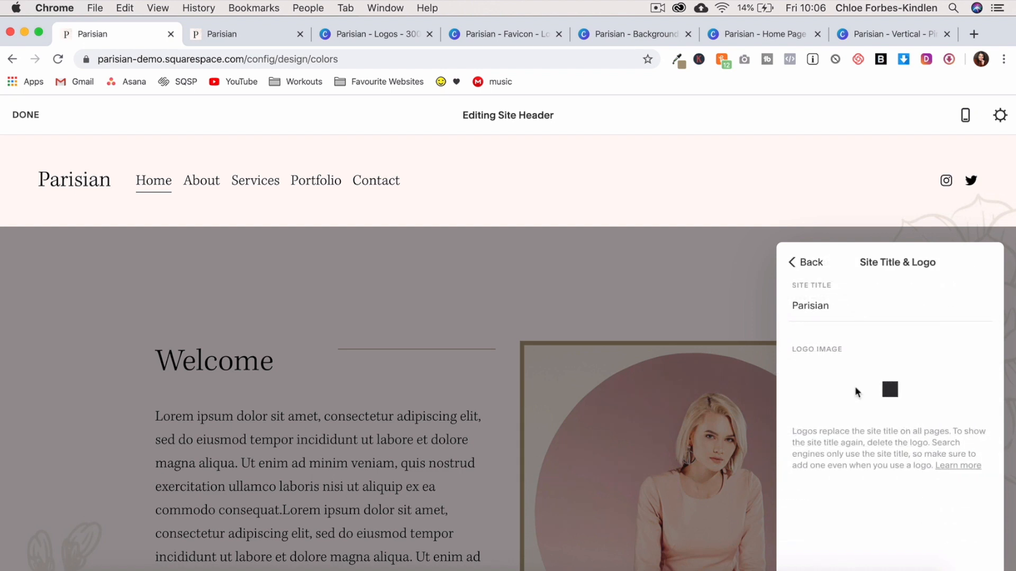
# - Switch to the Parisian favicon design in Canva, check the font of the letter P, and return to the Squarespace site
pyautogui.click(504, 36)
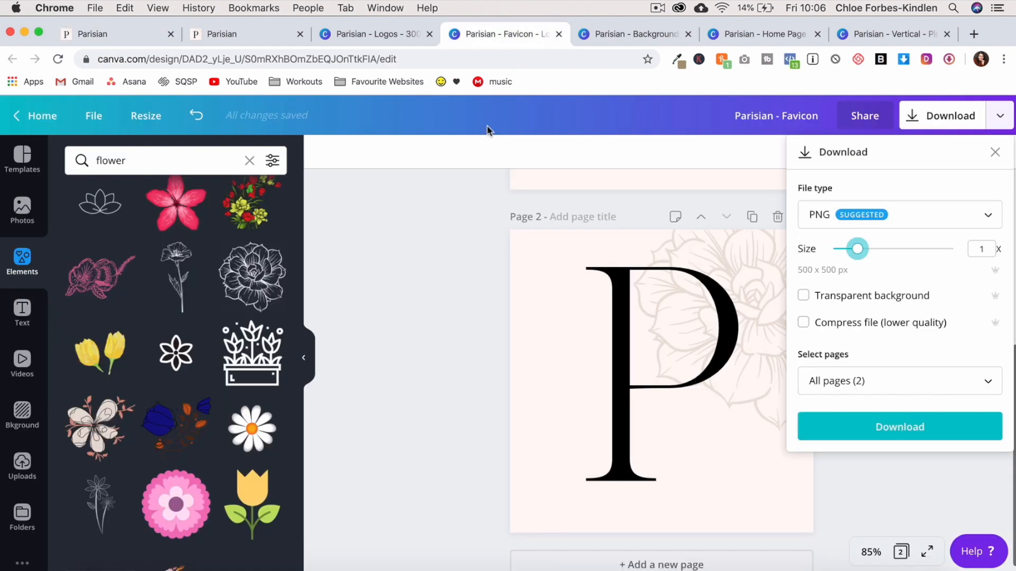
pyautogui.click(642, 453)
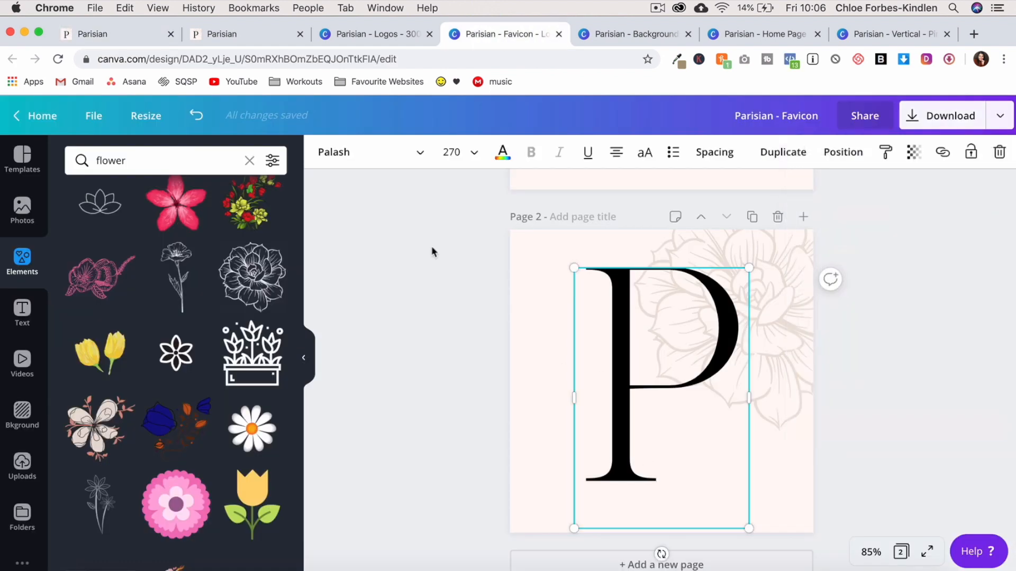
pyautogui.click(373, 157)
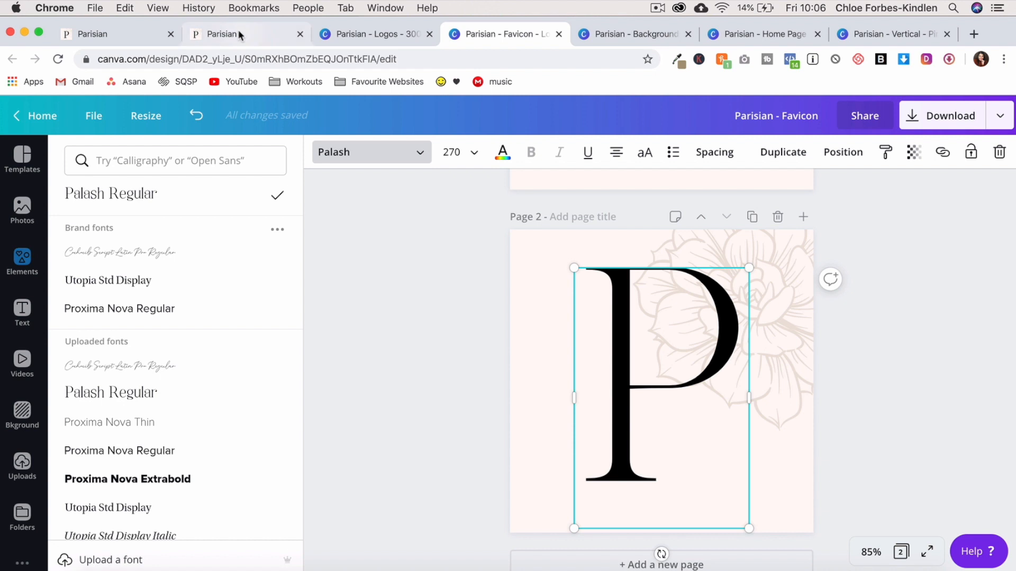
pyautogui.click(87, 34)
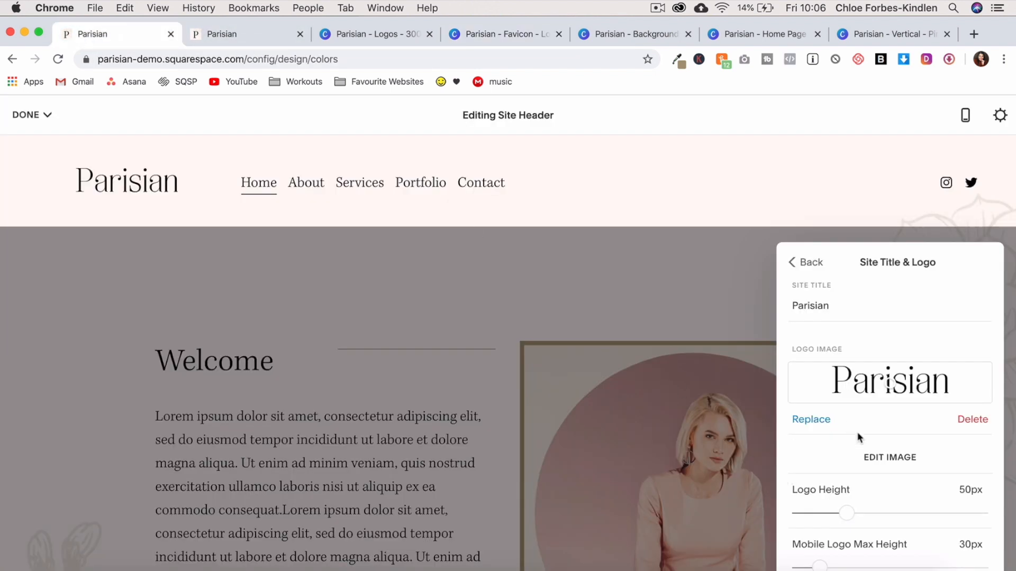
# - Examine the logo height and mobile logo max height settings for the uploaded logo
pyautogui.scroll(-2, 857, 436)
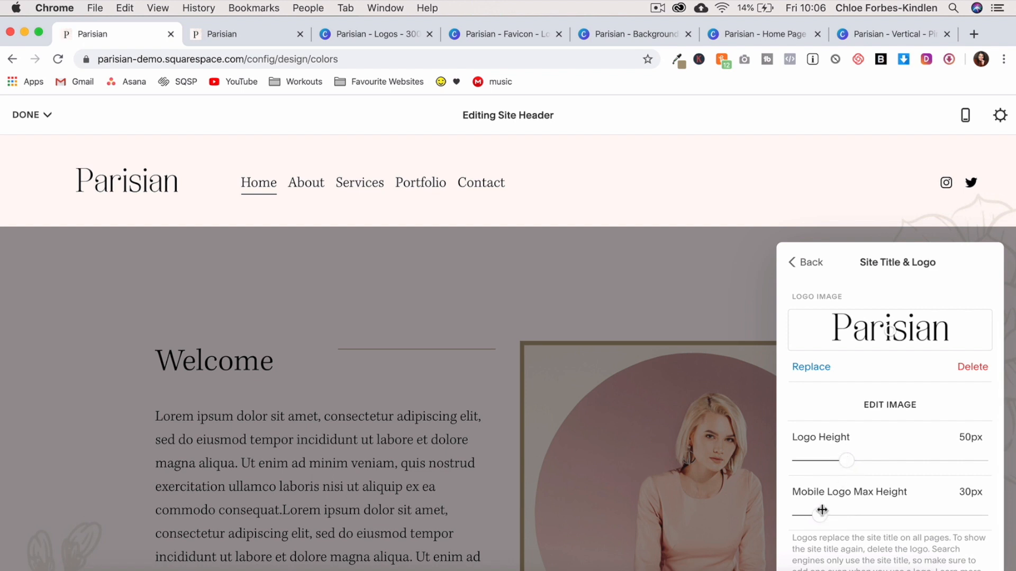
pyautogui.scroll(2, 901, 344)
pyautogui.click(812, 262)
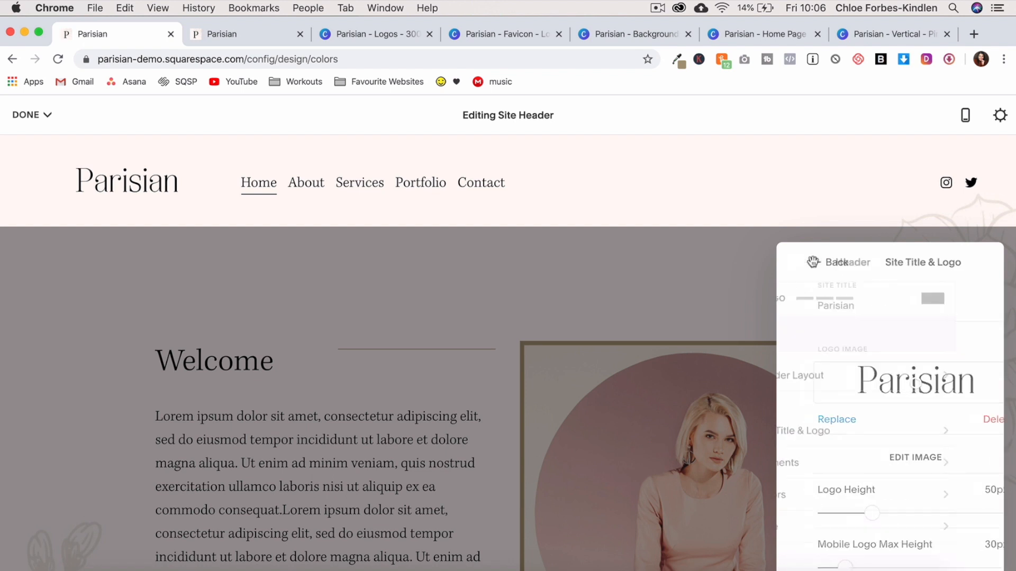
# - Try the header with the Transparent option off and turn it back on
pyautogui.click(848, 495)
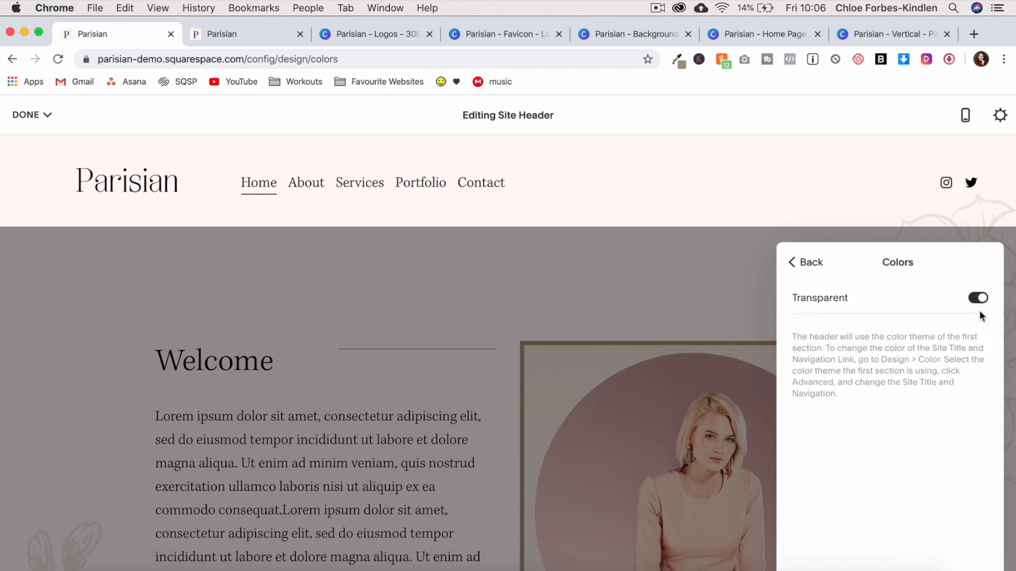
pyautogui.click(978, 300)
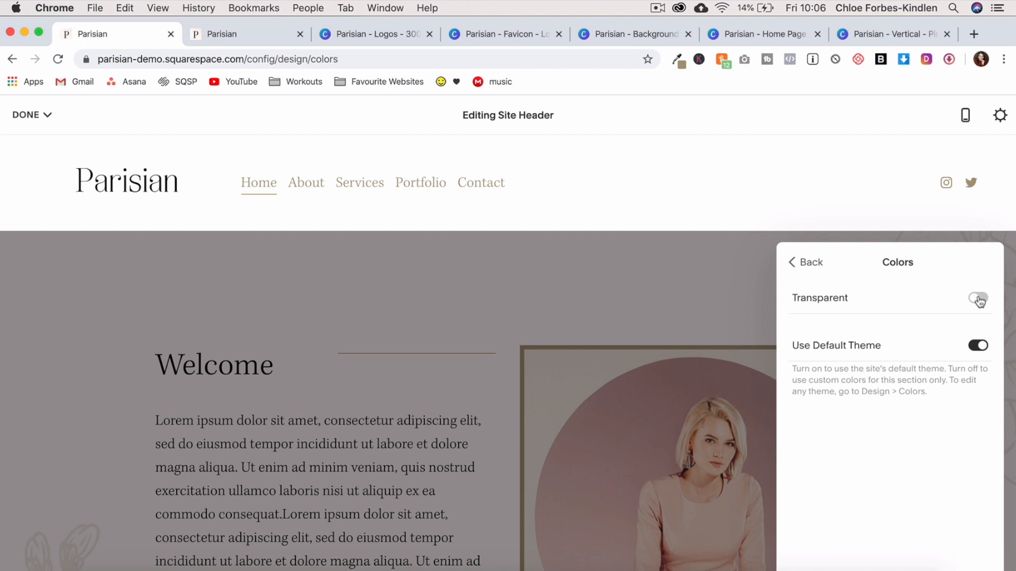
pyautogui.click(978, 299)
pyautogui.click(807, 263)
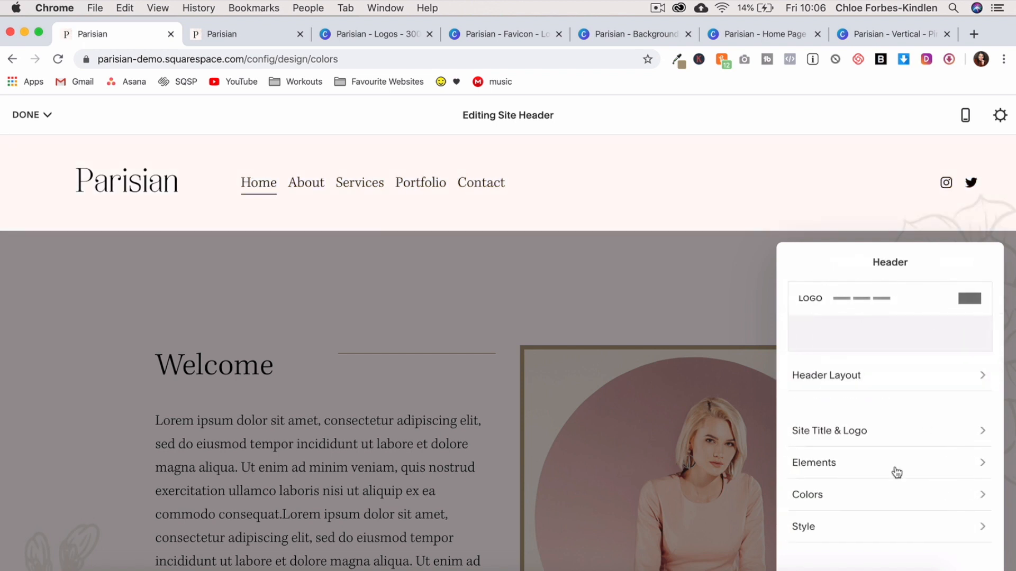
# - Turn on the header's Get Started button and view its link options without setting a link
pyautogui.click(894, 463)
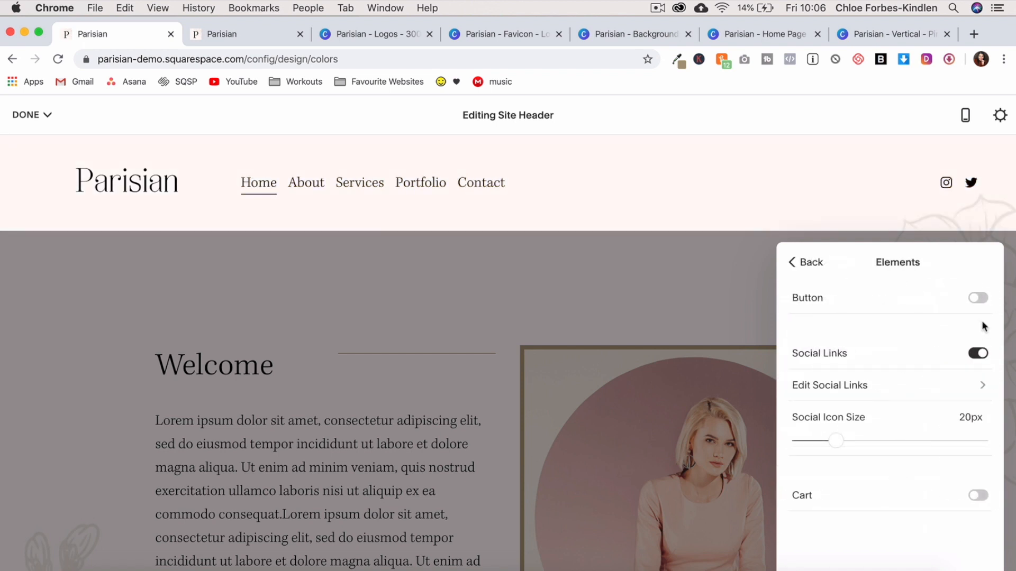
pyautogui.click(979, 299)
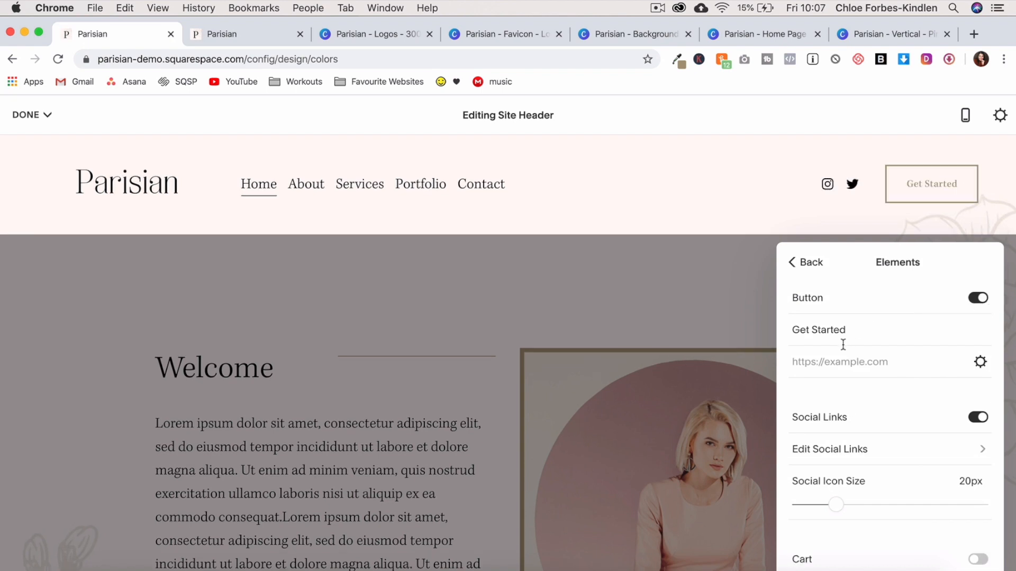
pyautogui.click(981, 362)
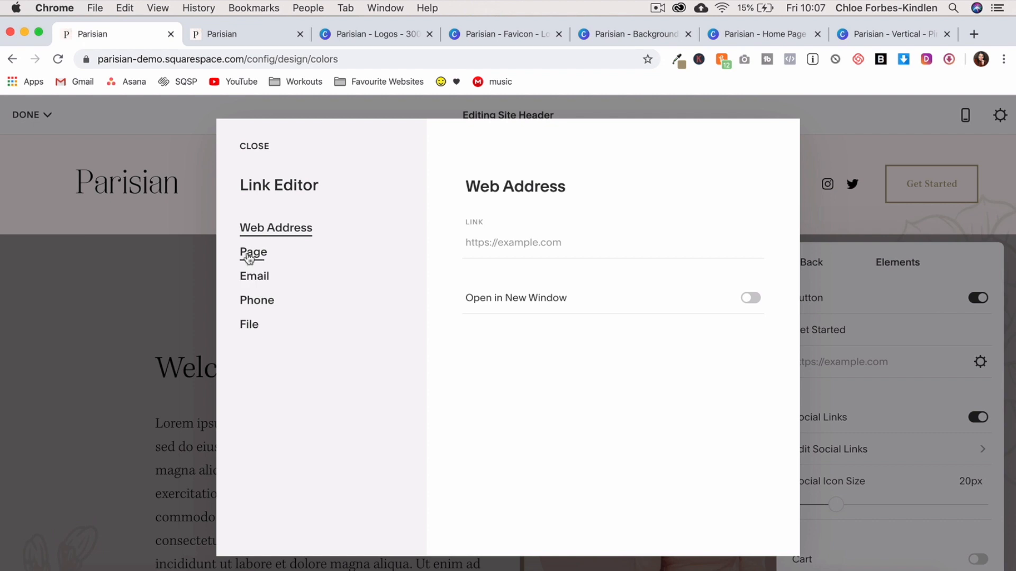
pyautogui.click(255, 151)
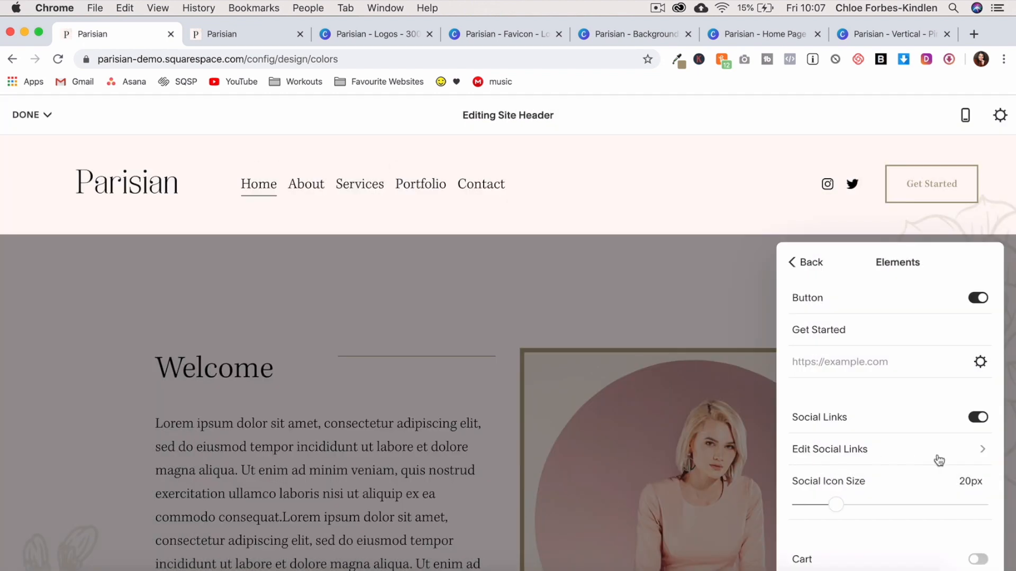
# - Turn off the header's social links, turn on the cart, and finish editing the header
pyautogui.click(978, 417)
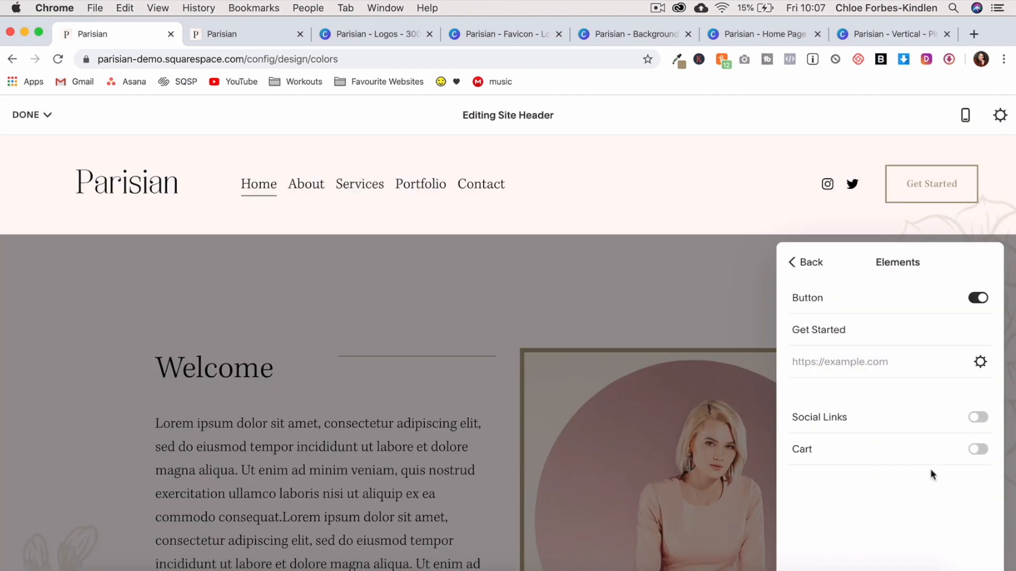
pyautogui.click(977, 450)
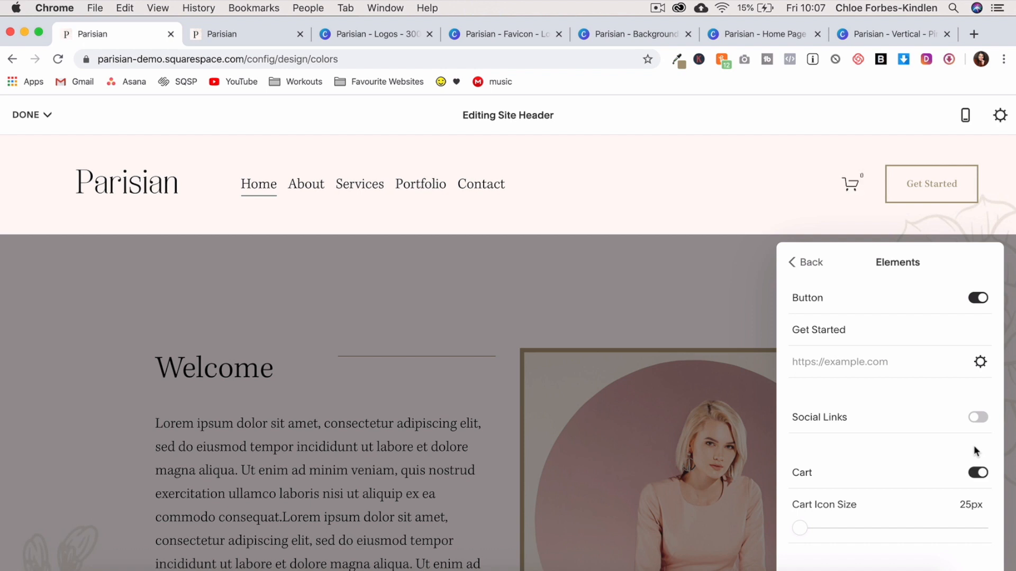
pyautogui.click(738, 330)
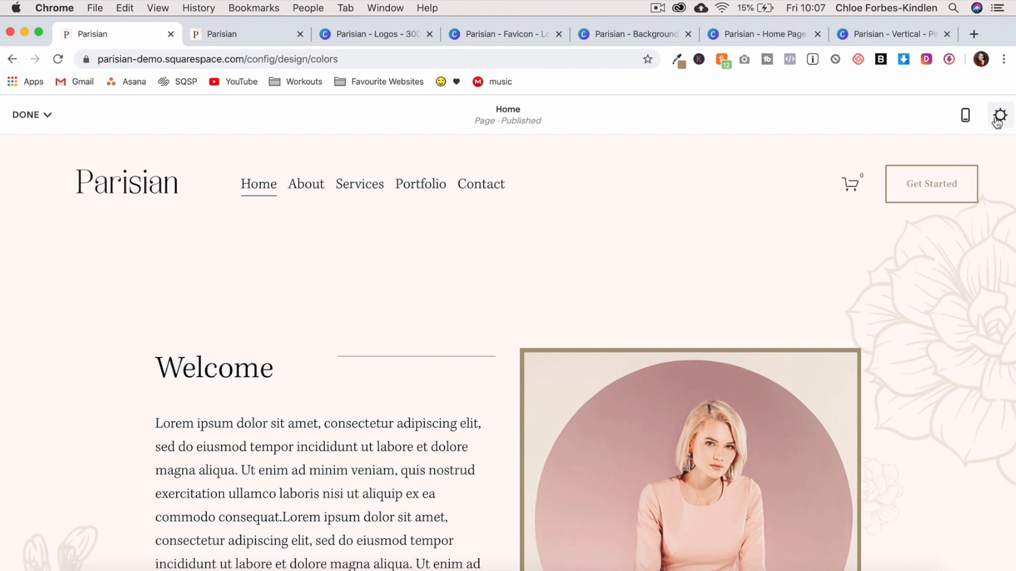
# - Open the Home page's settings and review the general options: titles, URL slug, page visibility, password and duplication
pyautogui.click(999, 117)
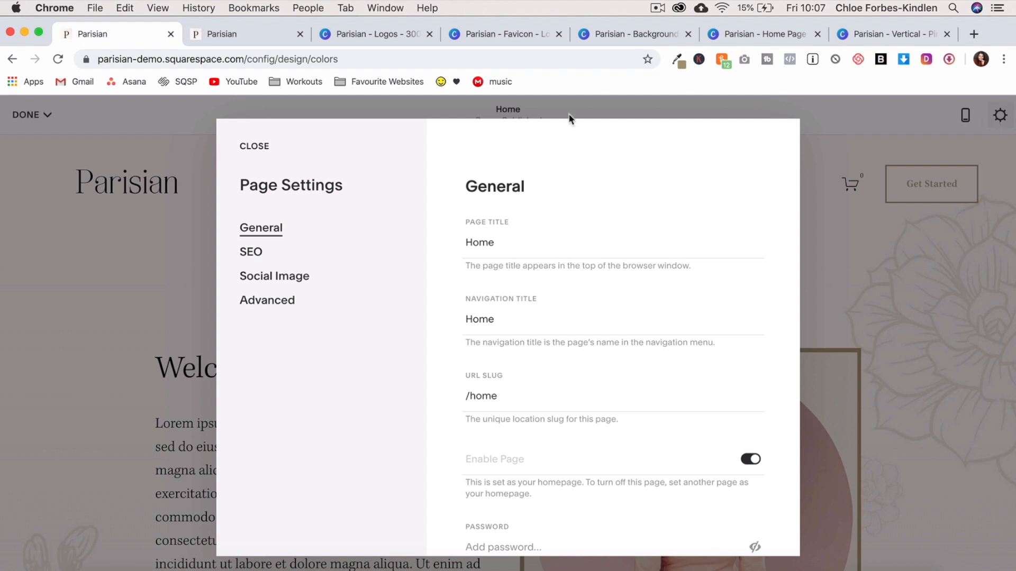
pyautogui.scroll(-5, 482, 310)
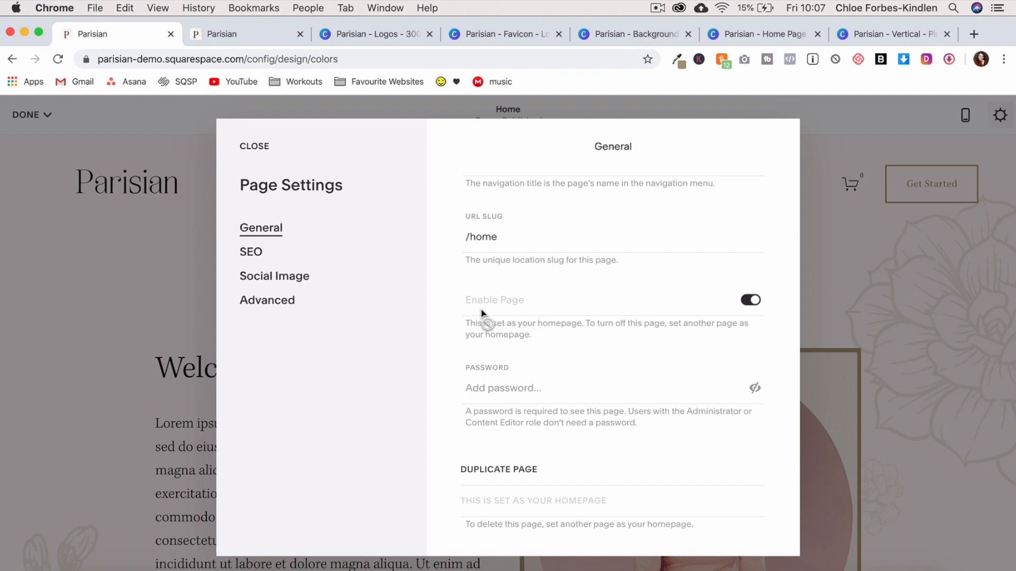
pyautogui.scroll(5, 590, 280)
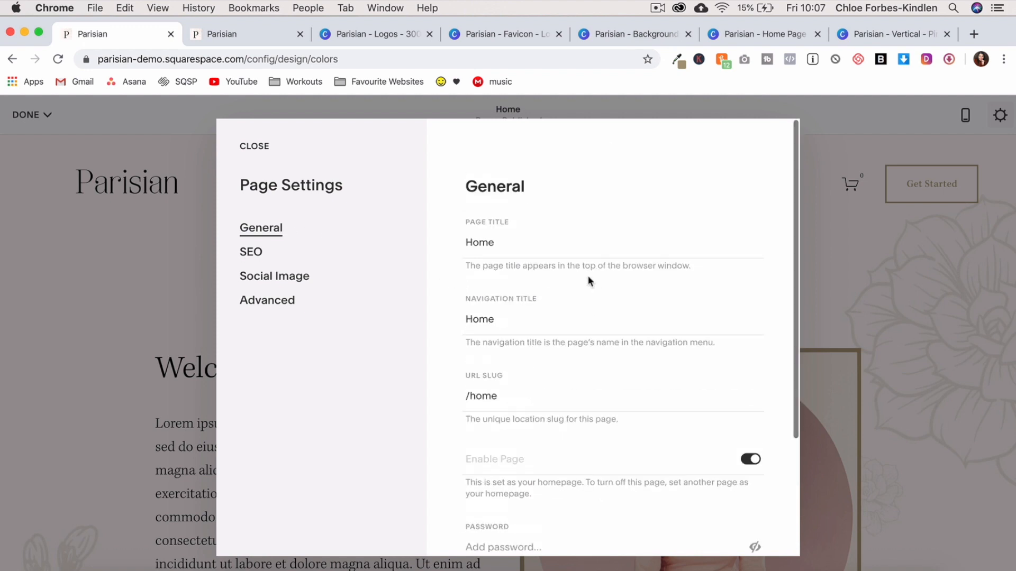
pyautogui.scroll(-1, 590, 281)
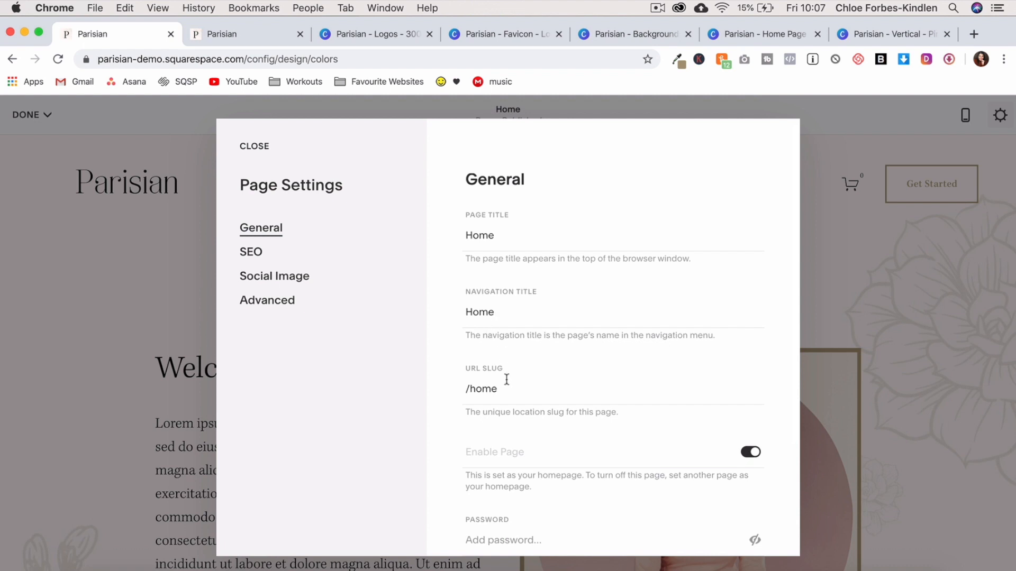
pyautogui.scroll(-5, 506, 379)
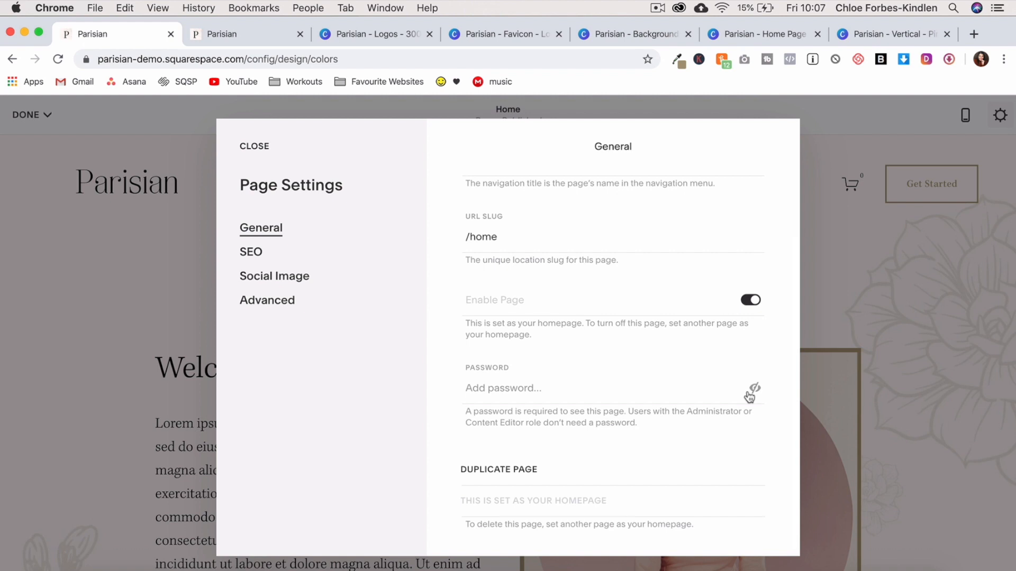
# - Review the Home page's SEO, Social Image and Advanced code injection settings
pyautogui.click(274, 258)
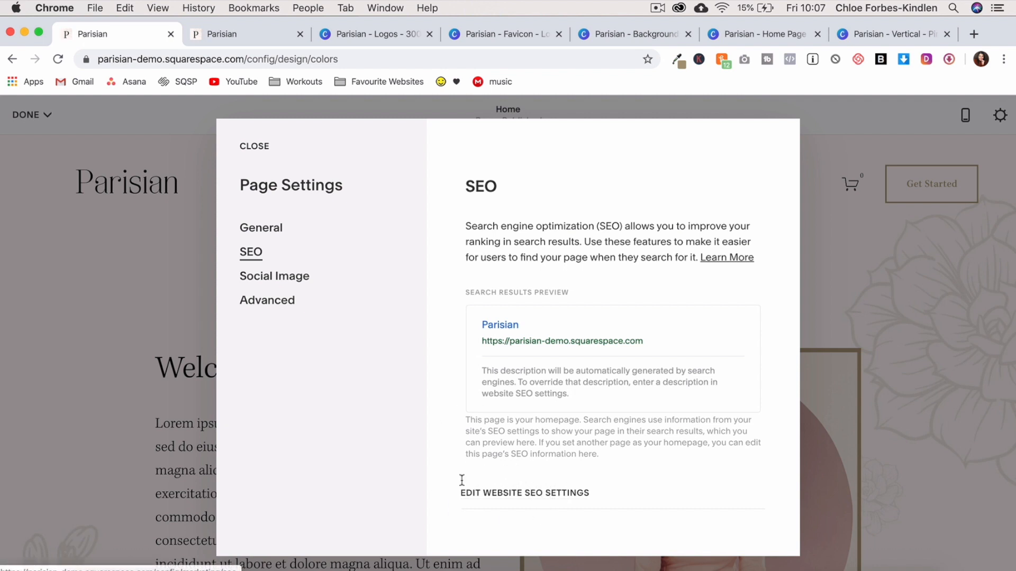
pyautogui.click(273, 290)
pyautogui.scroll(-5, 554, 425)
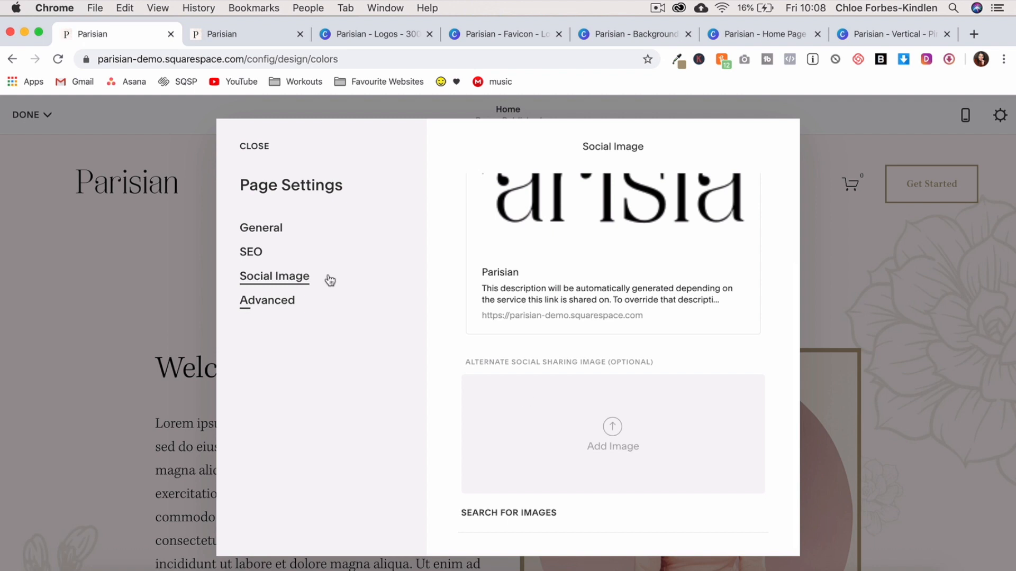
pyautogui.click(274, 307)
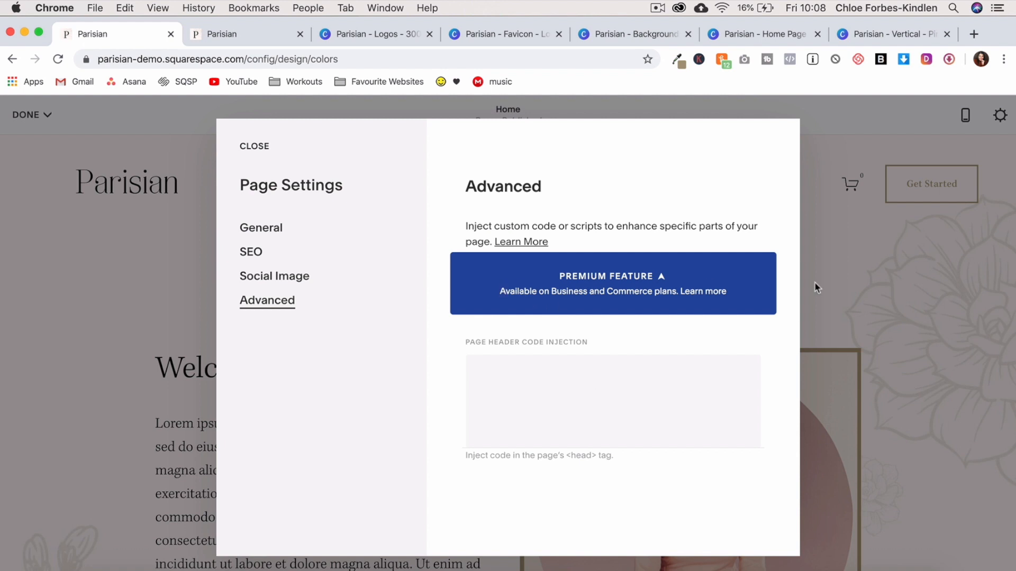
# - Close the page settings and save the changes made to the site
pyautogui.click(258, 148)
pyautogui.click(25, 117)
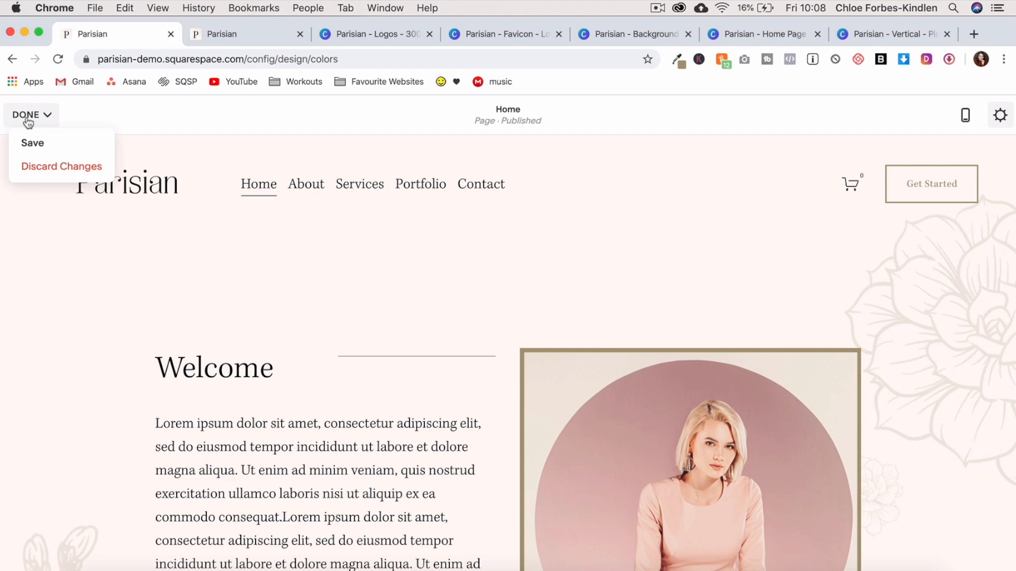
pyautogui.click(32, 144)
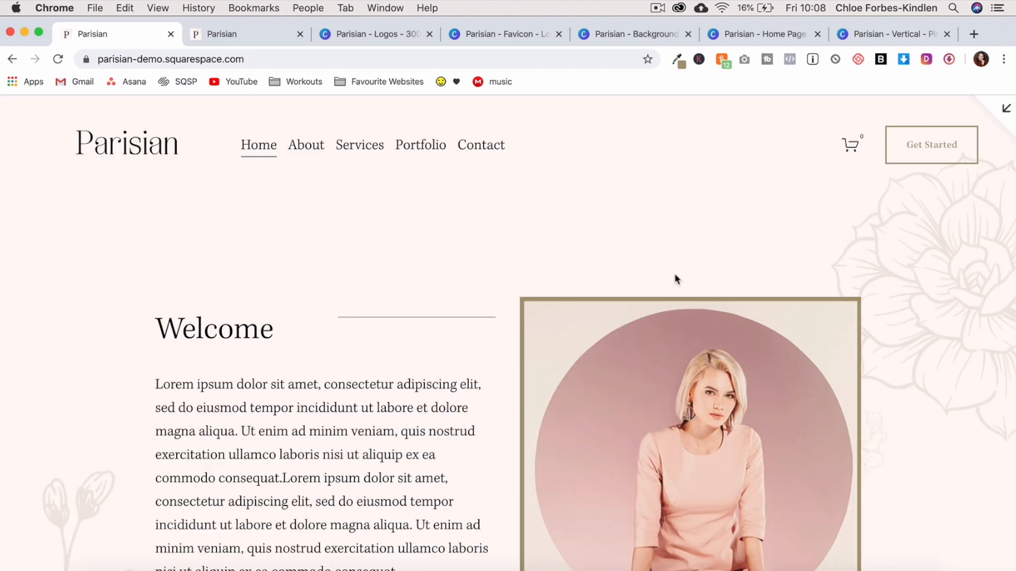
# - Look through the saved Home page down to the newsletter and footer, and return to its header
pyautogui.scroll(-10, 674, 273)
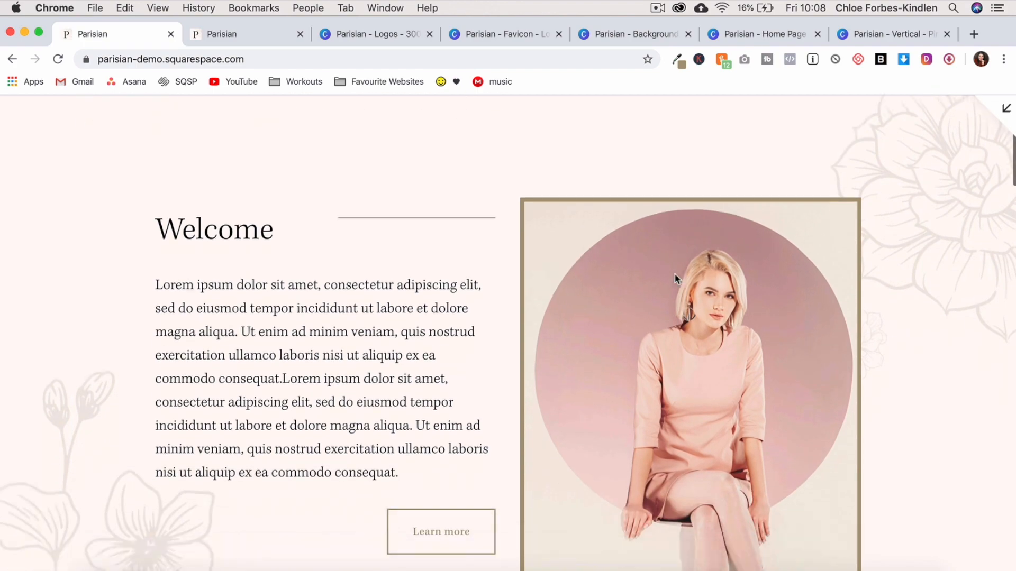
pyautogui.scroll(-10, 674, 273)
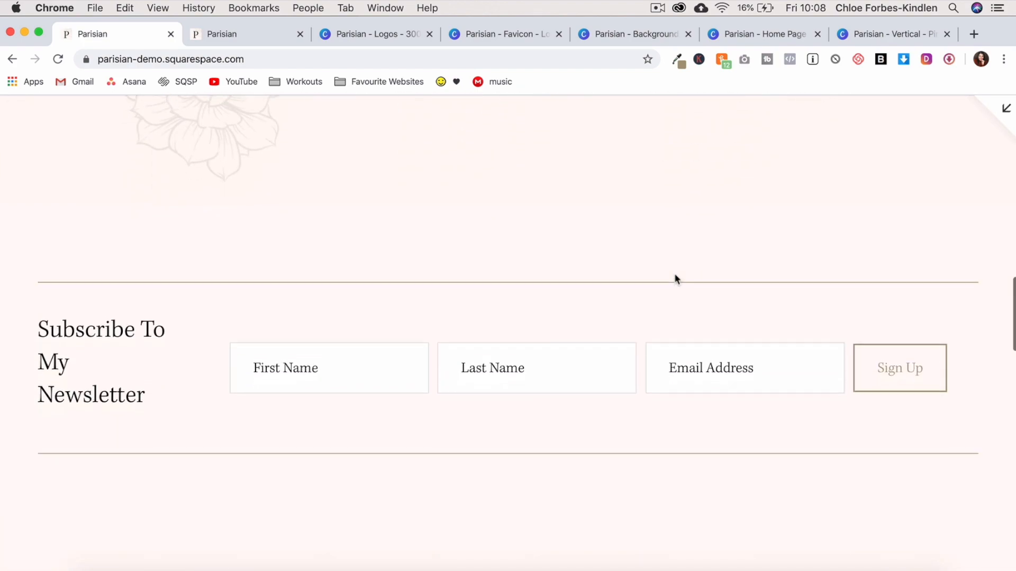
pyautogui.scroll(-10, 677, 279)
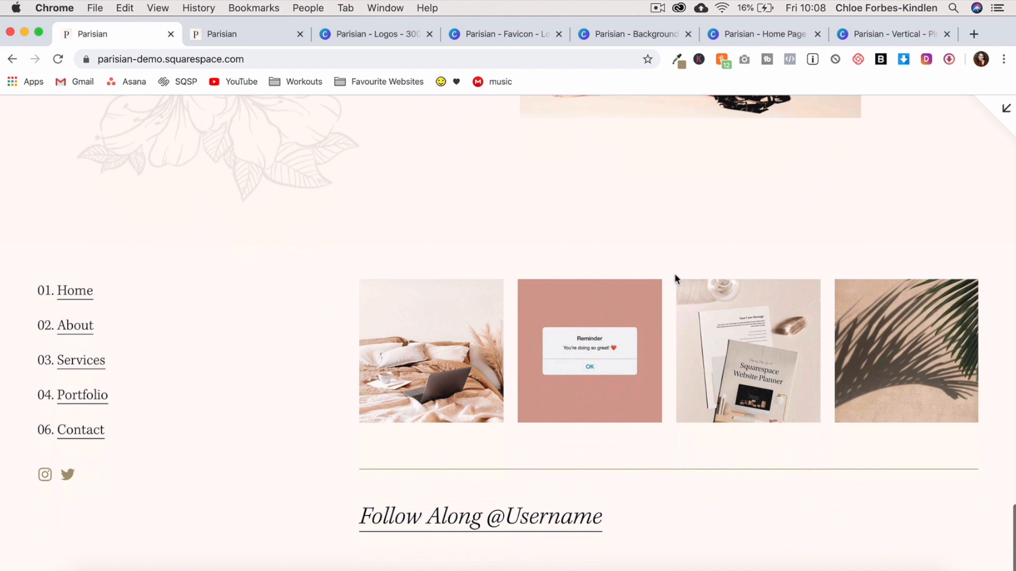
pyautogui.press('Home')
# - Open the About page and check all its sections down to the footer
pyautogui.click(311, 150)
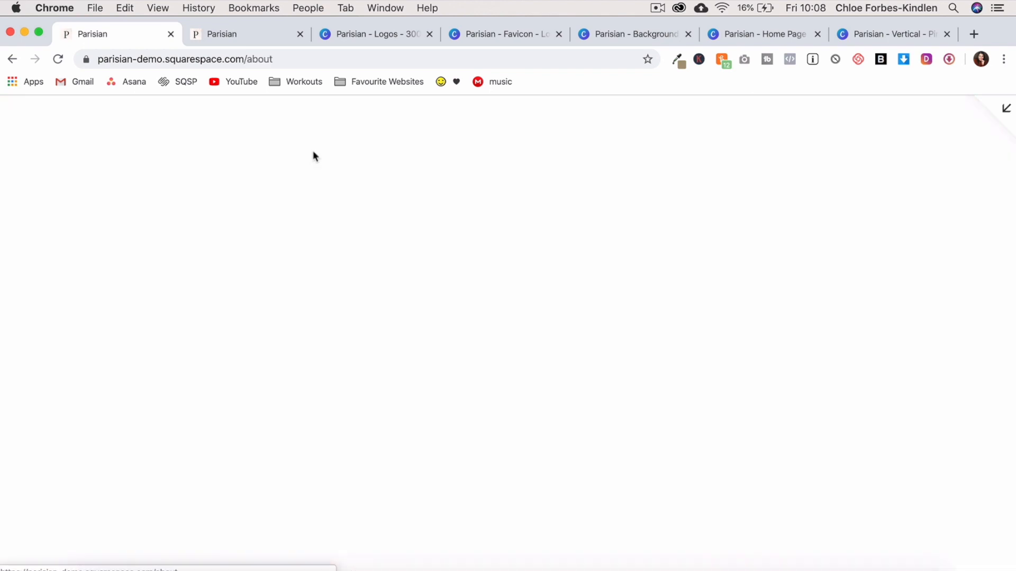
pyautogui.scroll(-15, 313, 154)
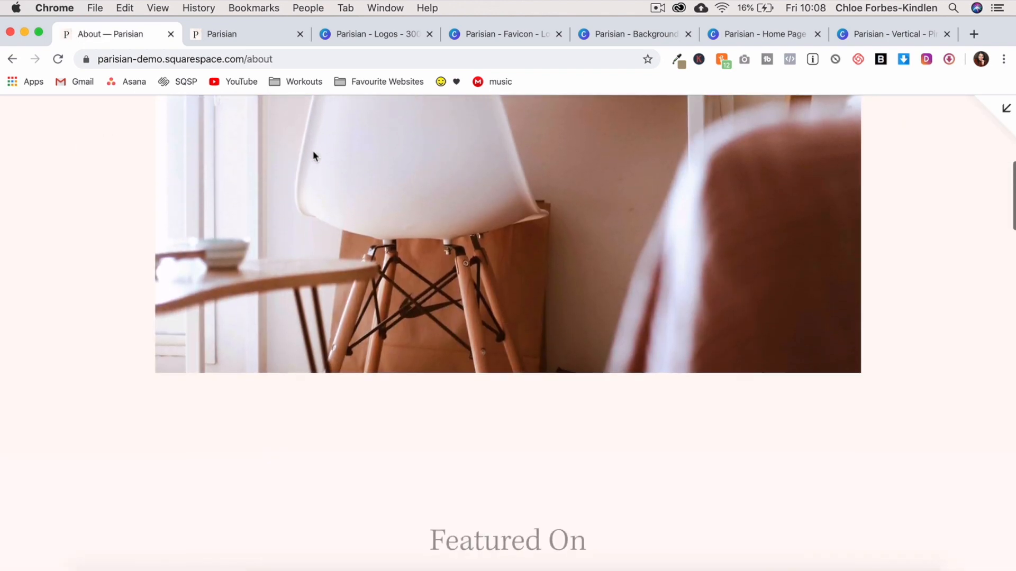
pyautogui.scroll(-12, 312, 150)
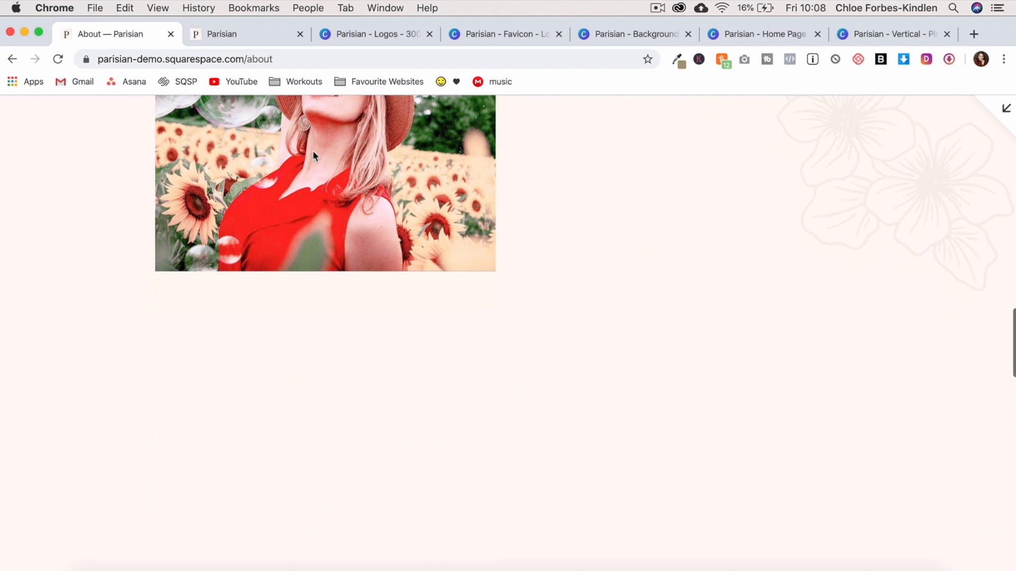
pyautogui.scroll(-12, 313, 153)
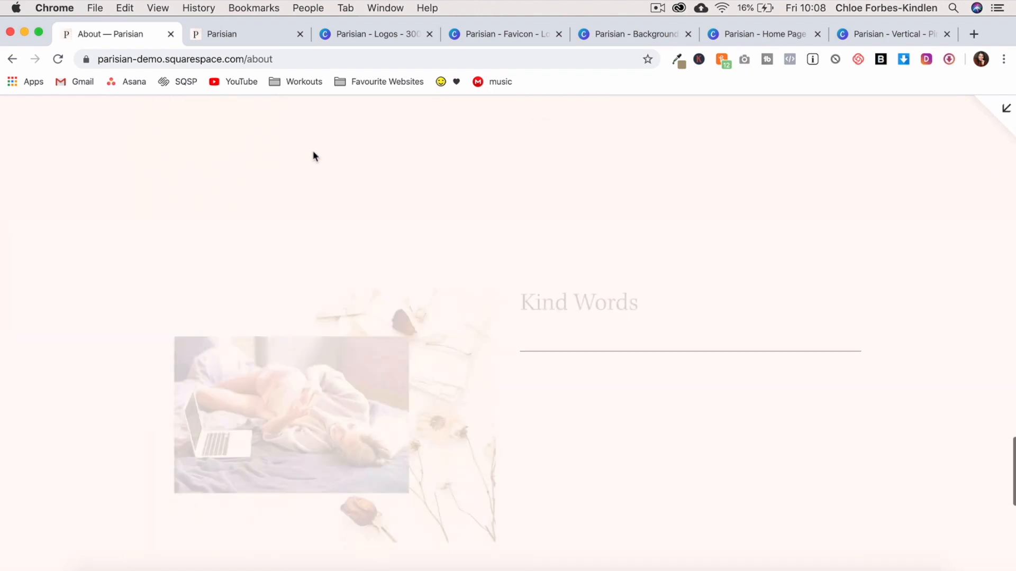
pyautogui.scroll(-2, 312, 156)
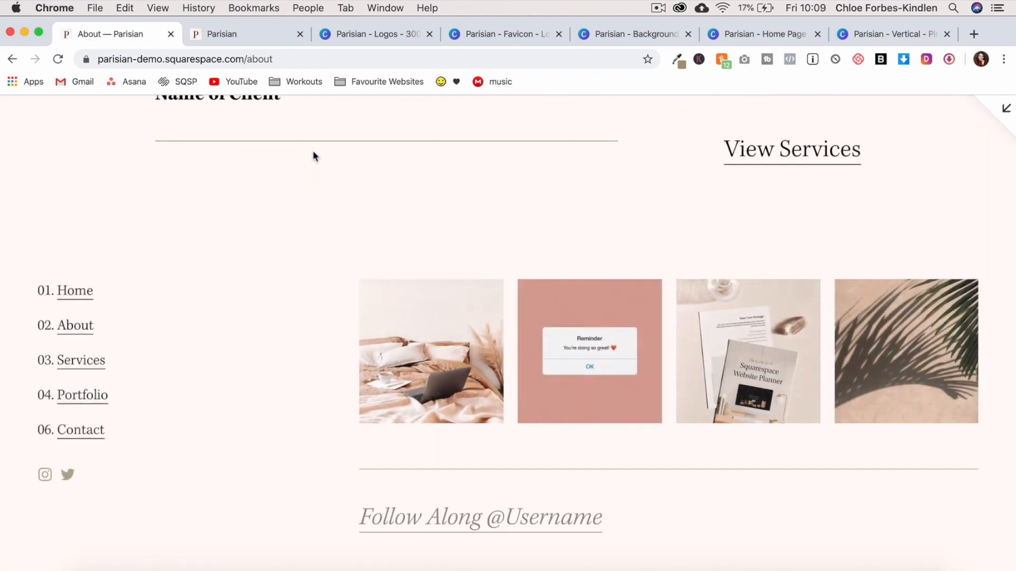
pyautogui.scroll(20, 344, 151)
# - Open the Services page and check its media kit, package and contact sections down to the footer
pyautogui.click(370, 151)
pyautogui.scroll(-12, 745, 305)
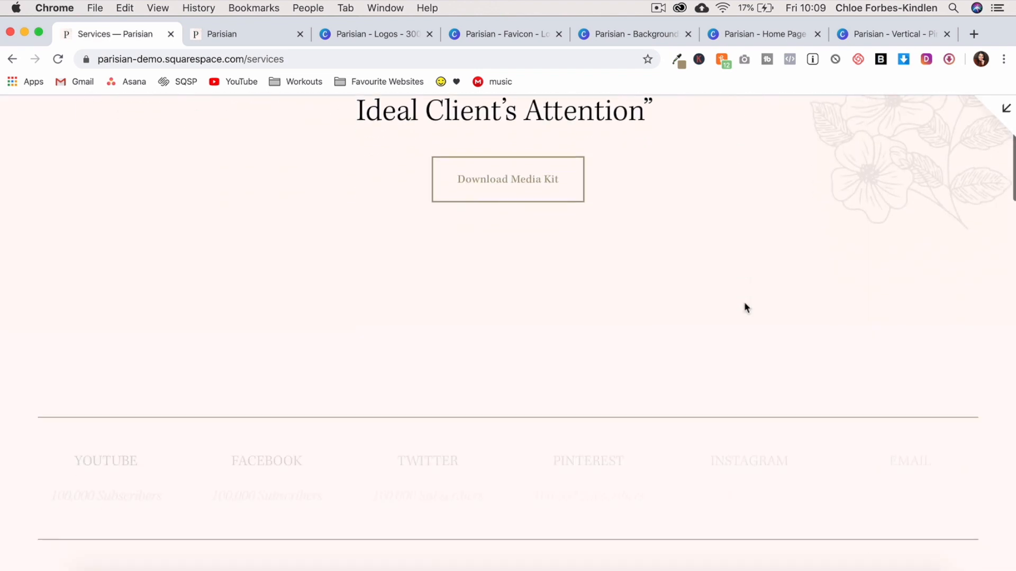
pyautogui.scroll(-15, 745, 307)
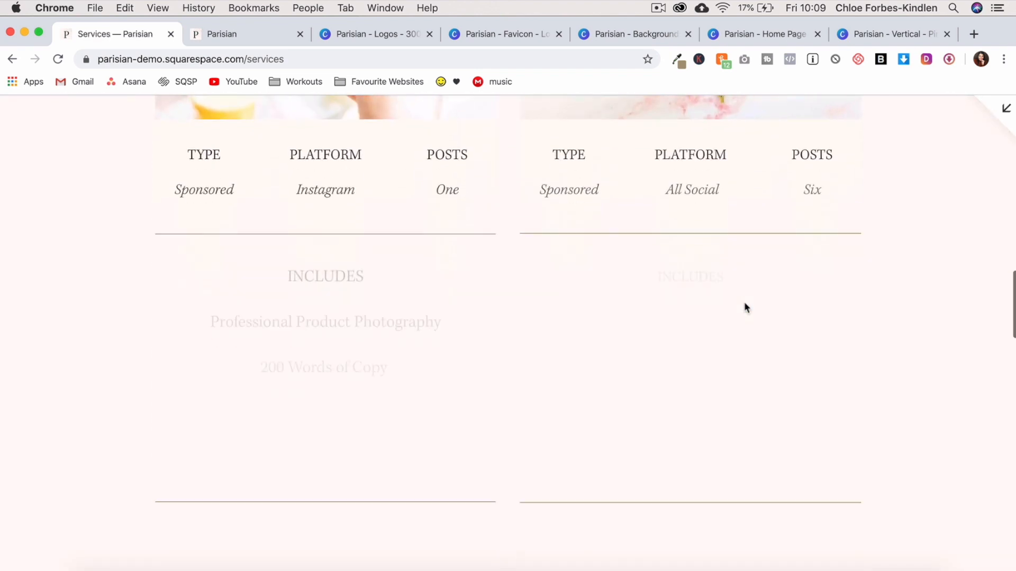
pyautogui.scroll(-15, 746, 307)
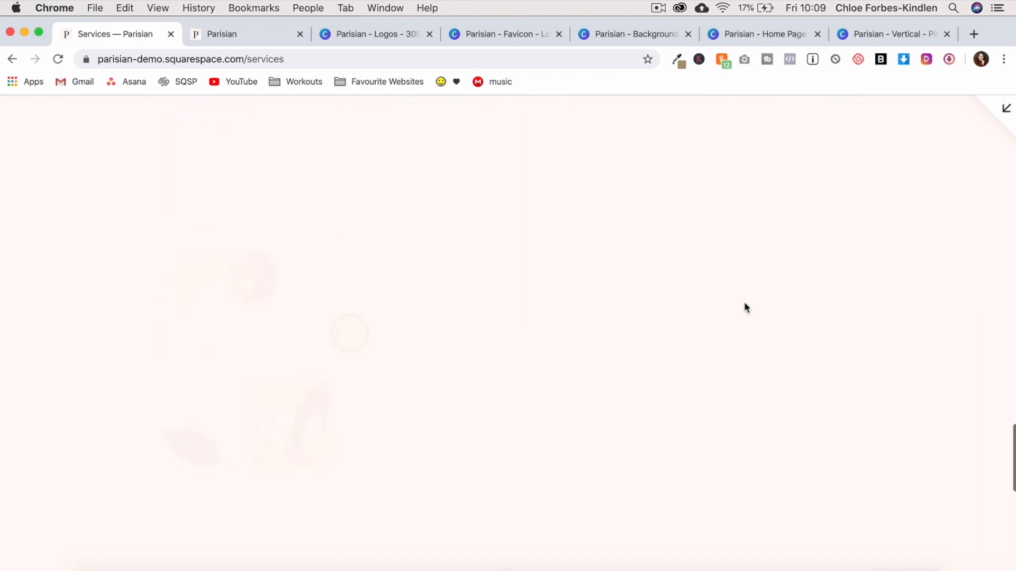
pyautogui.scroll(-2, 745, 306)
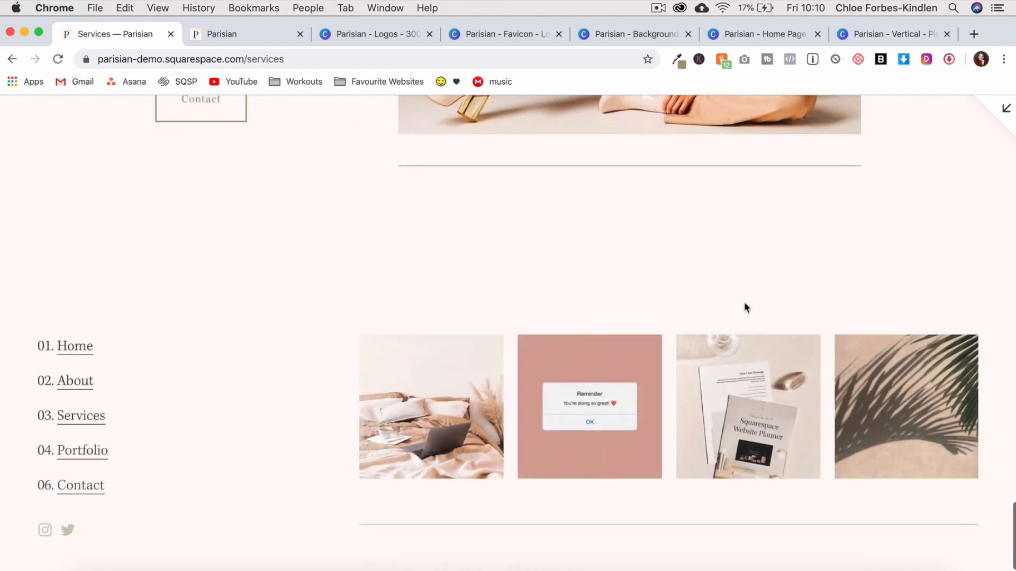
pyautogui.scroll(-2, 745, 307)
# - Check the layouts of the Portfolio page and the Contact page
pyautogui.click(504, 205)
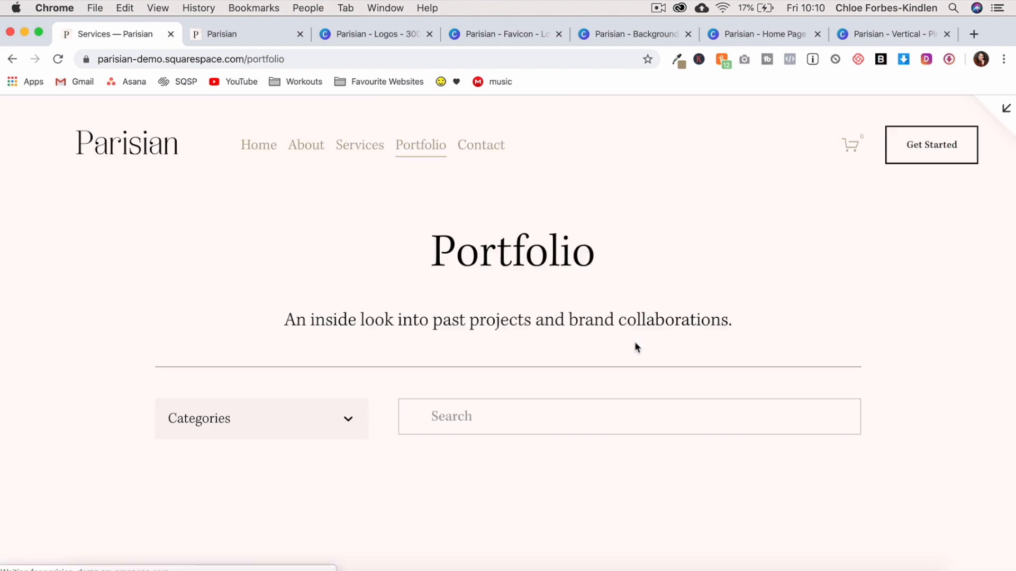
pyautogui.scroll(-12, 635, 343)
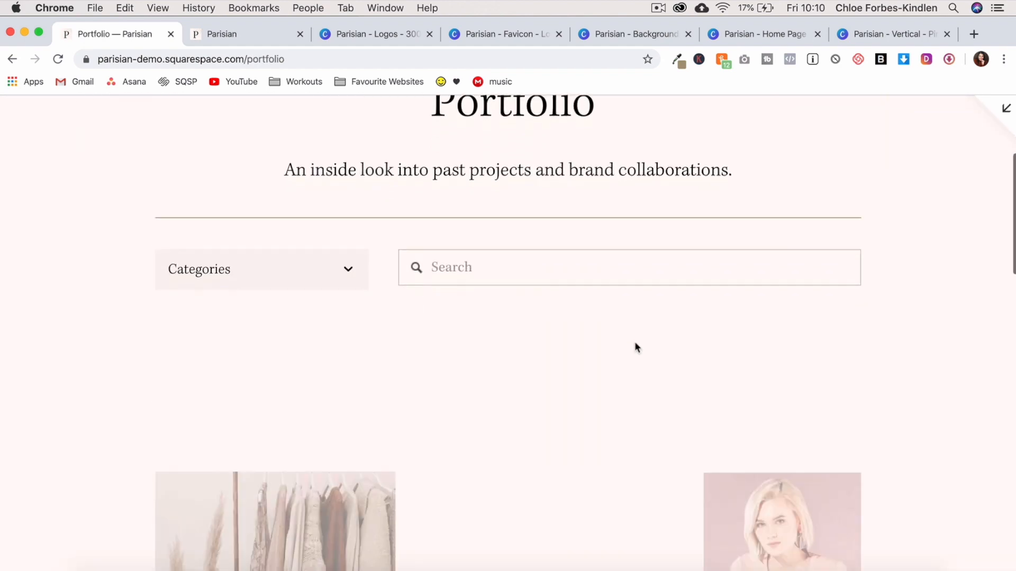
pyautogui.scroll(-10, 635, 342)
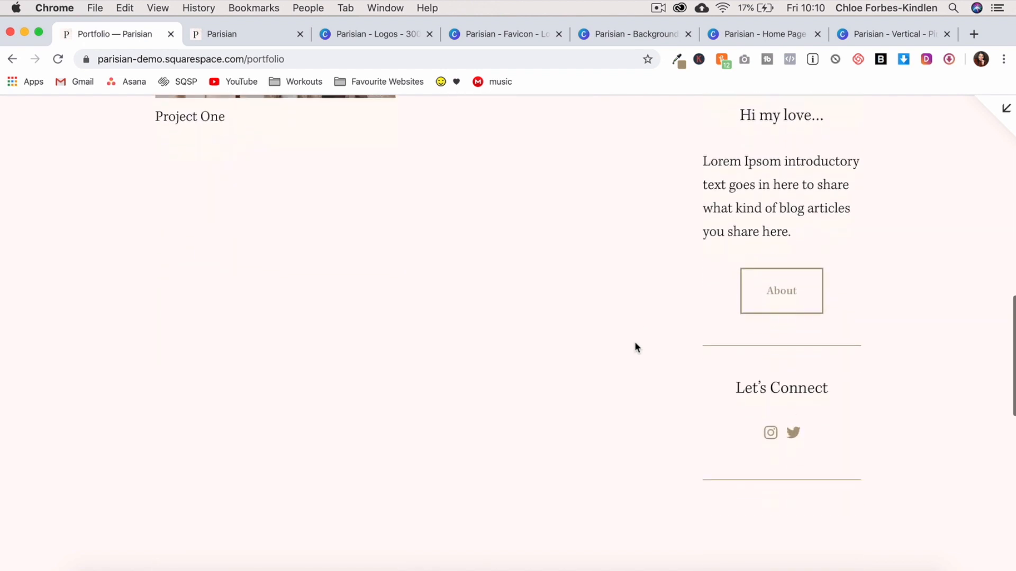
pyautogui.scroll(-3, 635, 343)
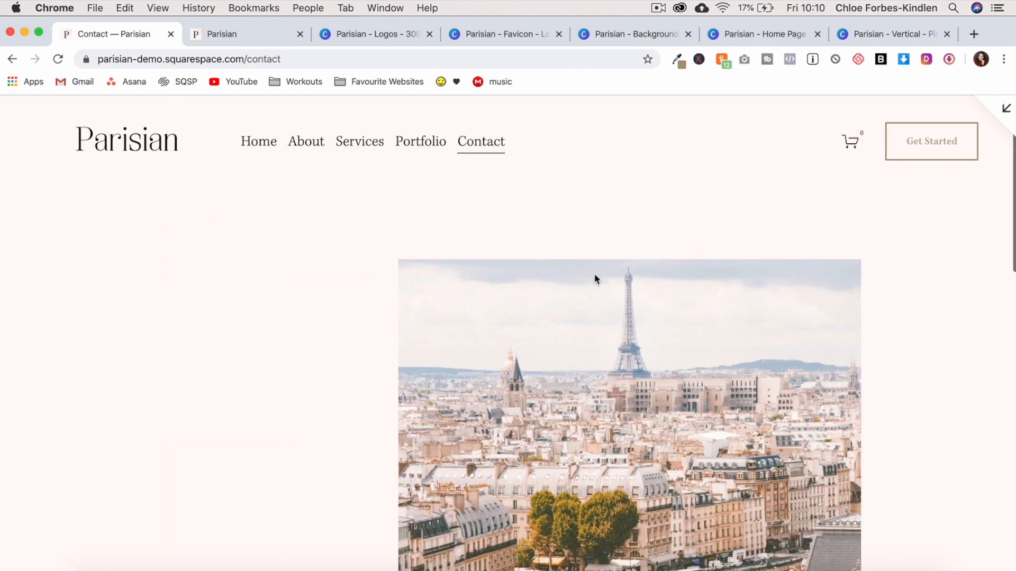
pyautogui.scroll(-7, 594, 275)
pyautogui.scroll(-6, 595, 275)
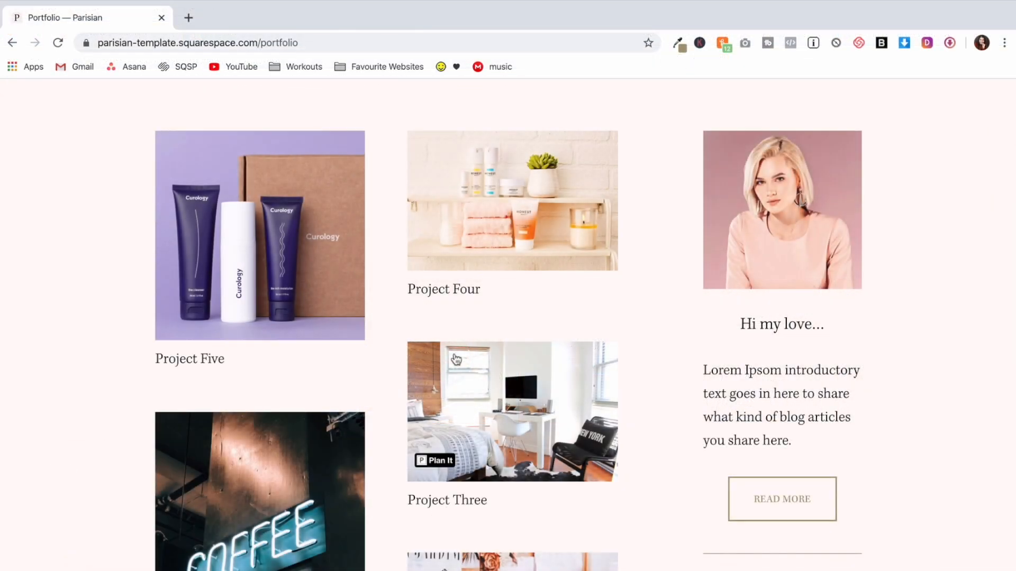
# - On the parisian-template site's Portfolio page, view the Project Five page and return to the portfolio grid
pyautogui.scroll(-2, 456, 360)
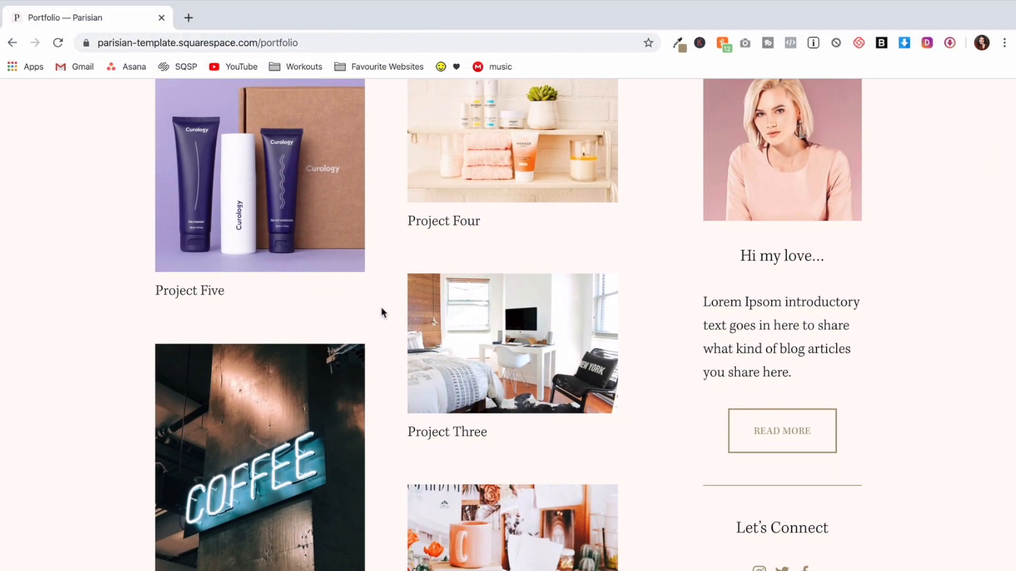
pyautogui.click(282, 214)
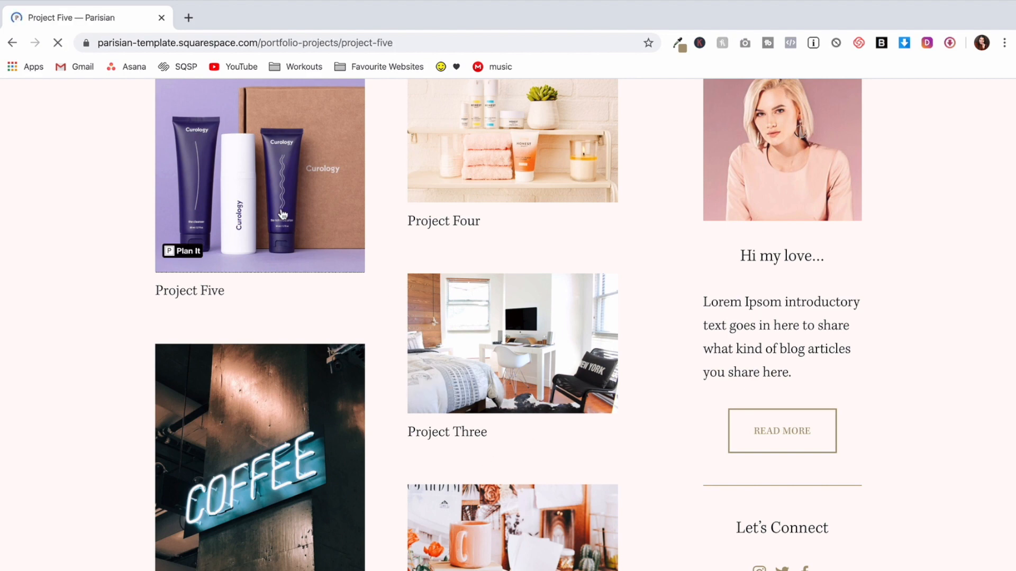
pyautogui.scroll(-3, 283, 212)
pyautogui.scroll(-5, 282, 213)
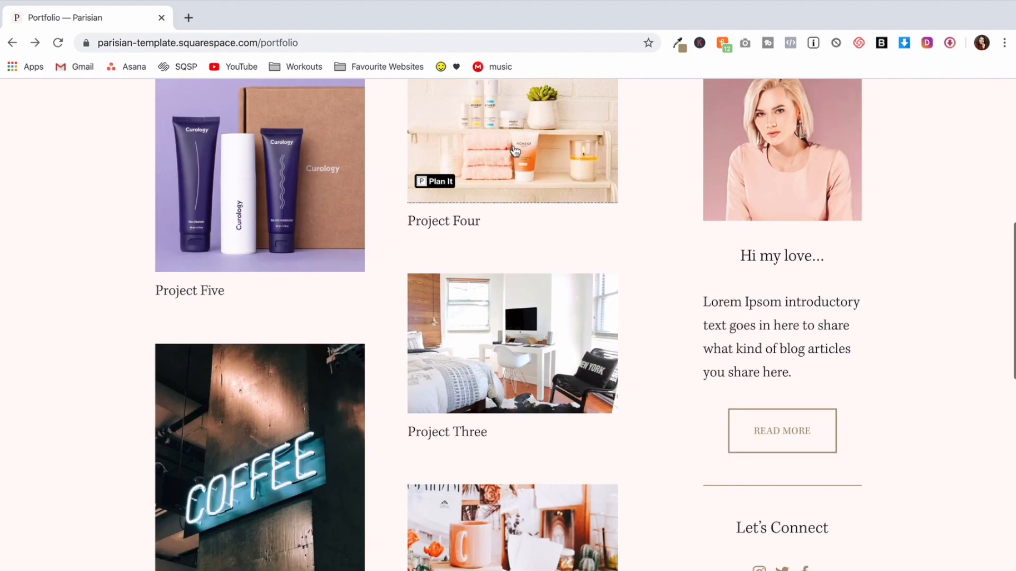
# - View the Project Four page's images and text layout, and go back to the portfolio grid
pyautogui.click(517, 216)
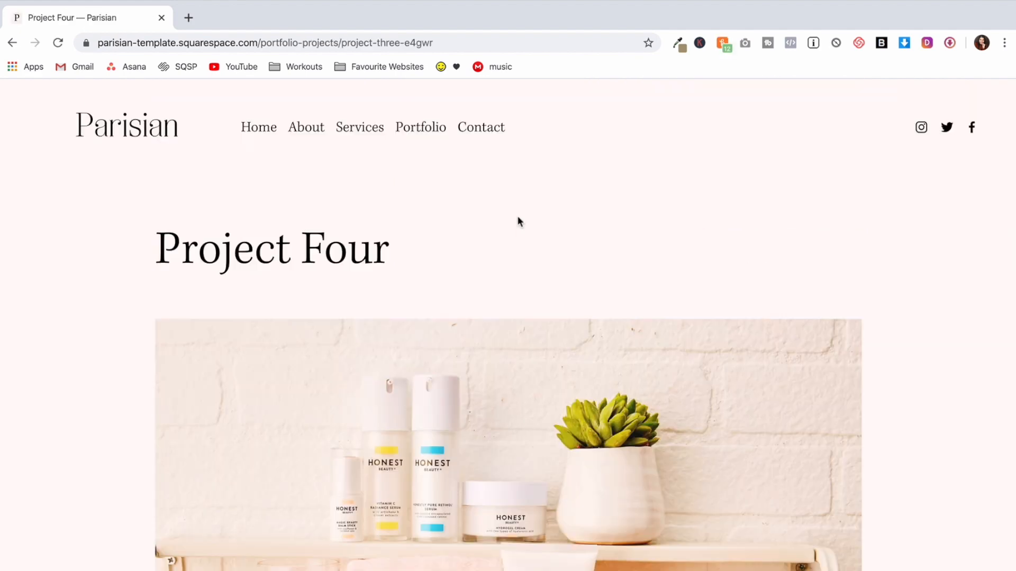
pyautogui.scroll(-10, 517, 215)
pyautogui.scroll(-7, 517, 216)
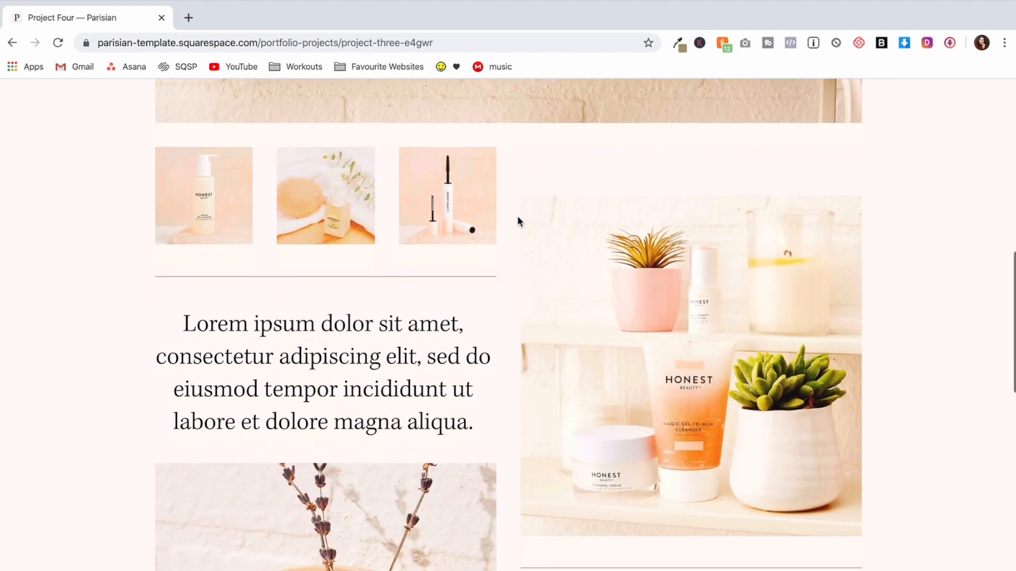
pyautogui.scroll(-3, 518, 215)
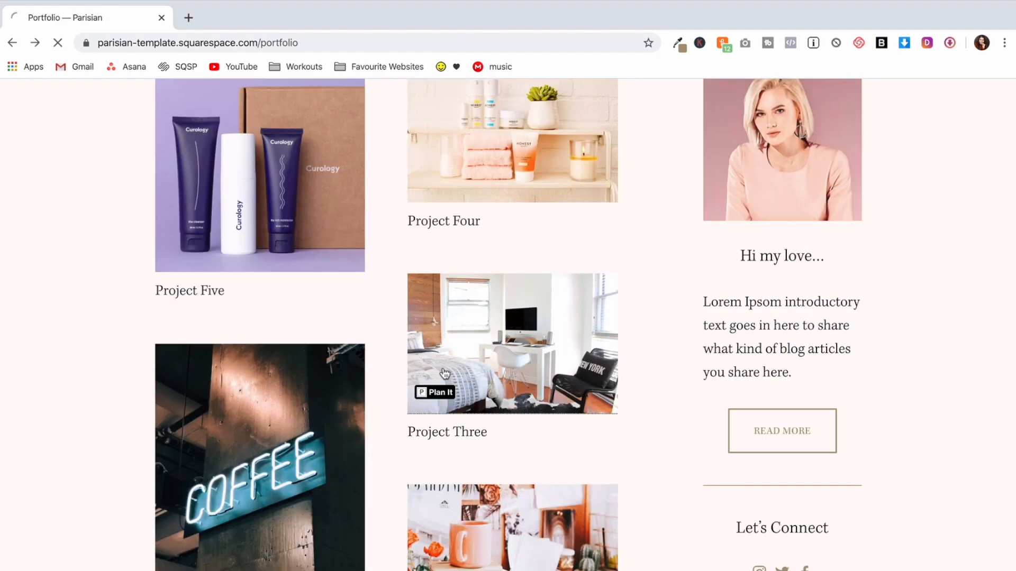
# - View the Project Three page's layout and return to the portfolio grid
pyautogui.click(444, 374)
pyautogui.scroll(-10, 445, 373)
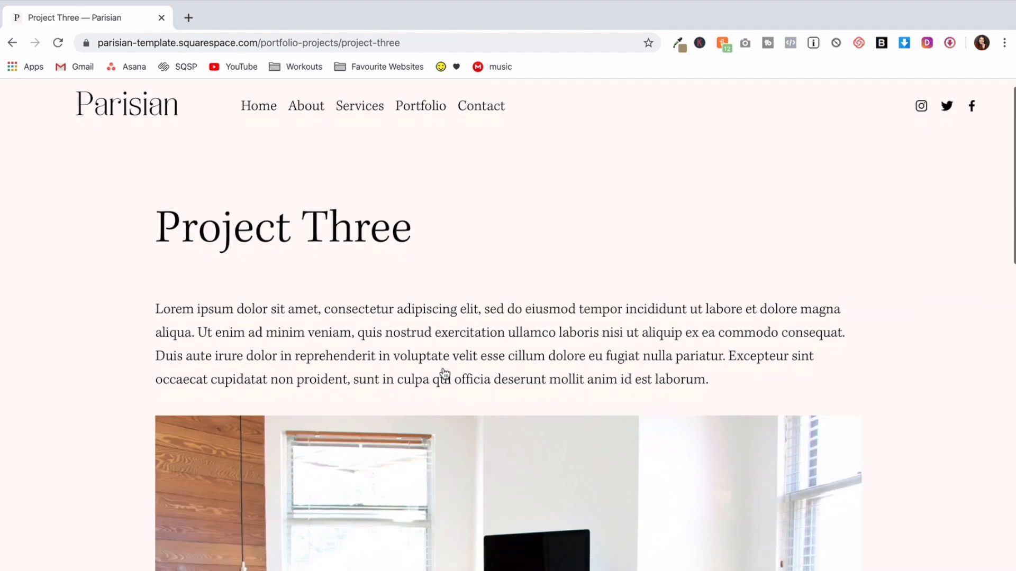
pyautogui.scroll(-2, 445, 373)
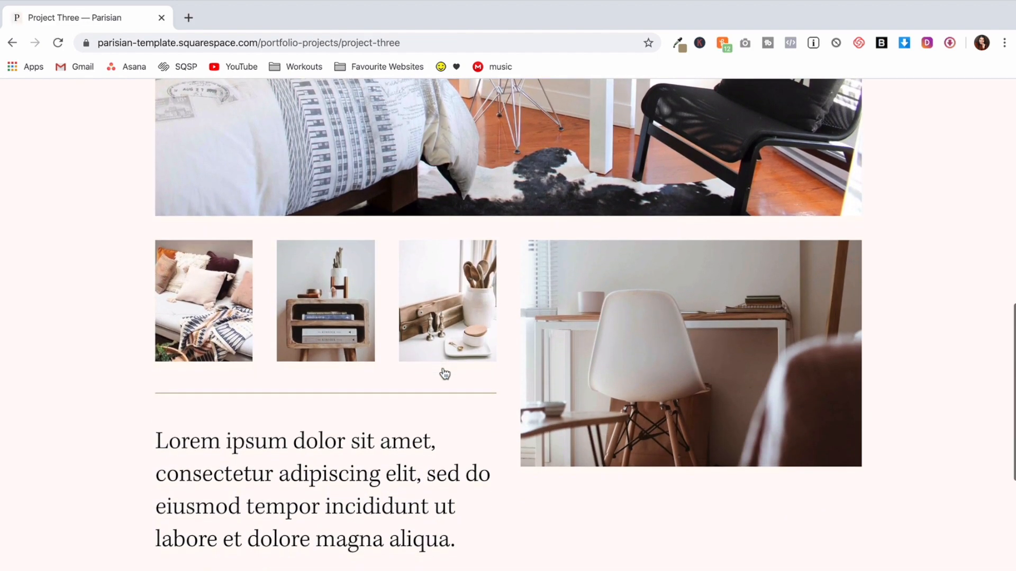
pyautogui.hotkey('alt', 'Left')
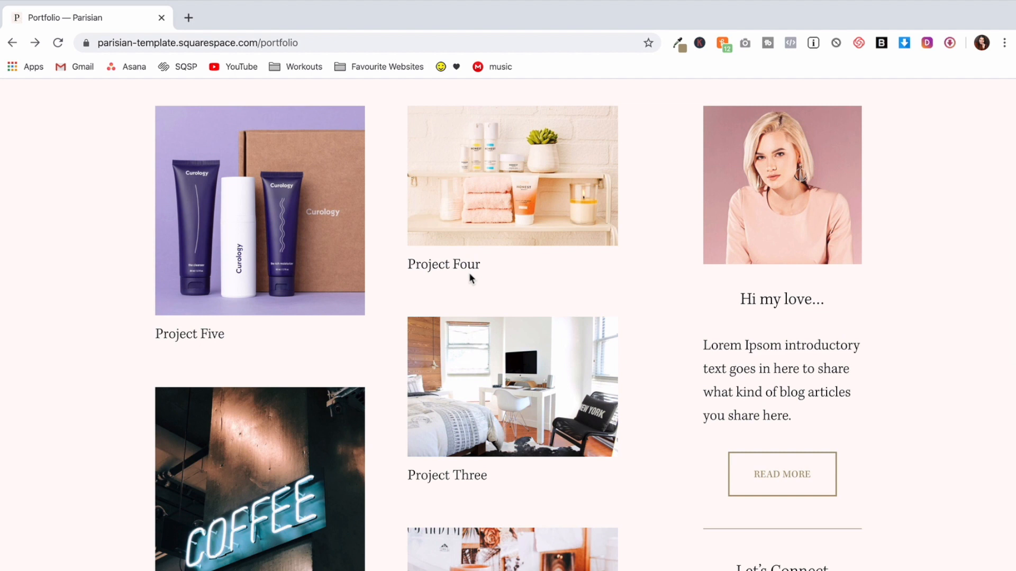